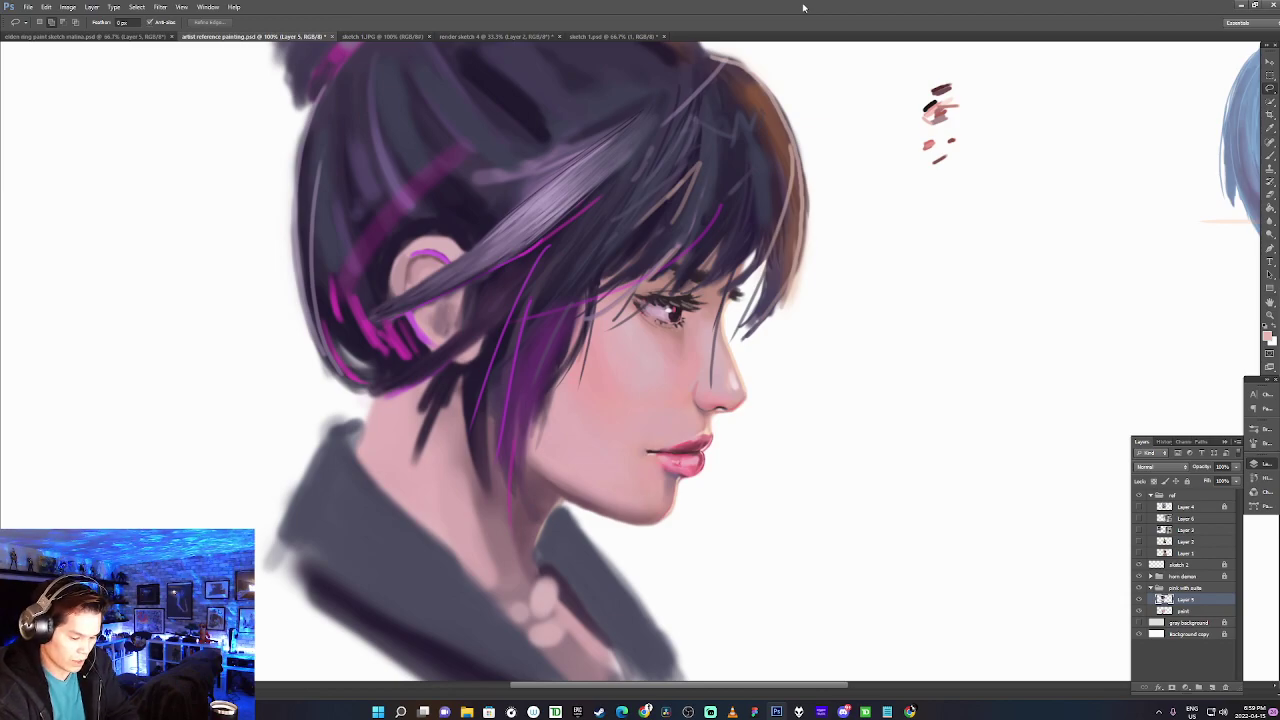
Look over the open artist reference painting, the two-portrait paint sketch, render sketch 4 and the sketch 1 pose sheet.
{"action": "key", "text": "ctrl+minus"}
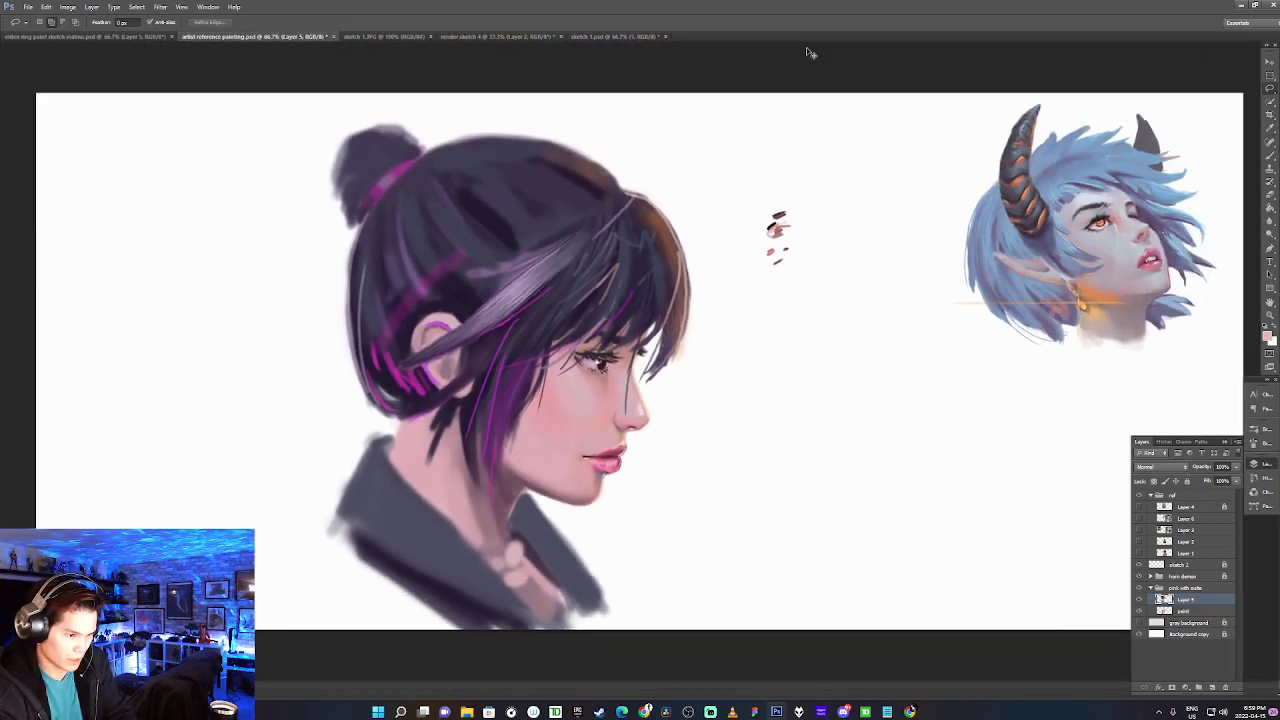
{"action": "key", "text": "ctrl+plus"}
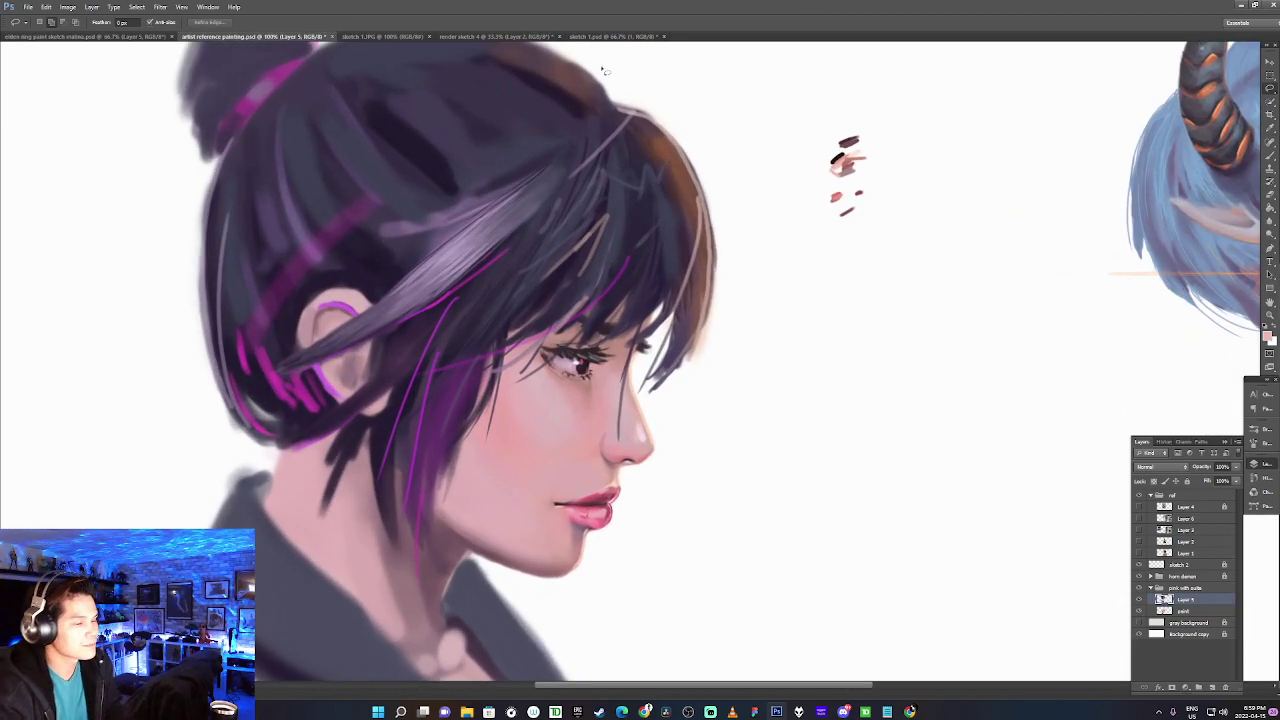
{"action": "key", "text": "ctrl+minus"}
{"action": "key", "text": "ctrl+plus"}
{"action": "left_click", "coordinate": [94, 37]}
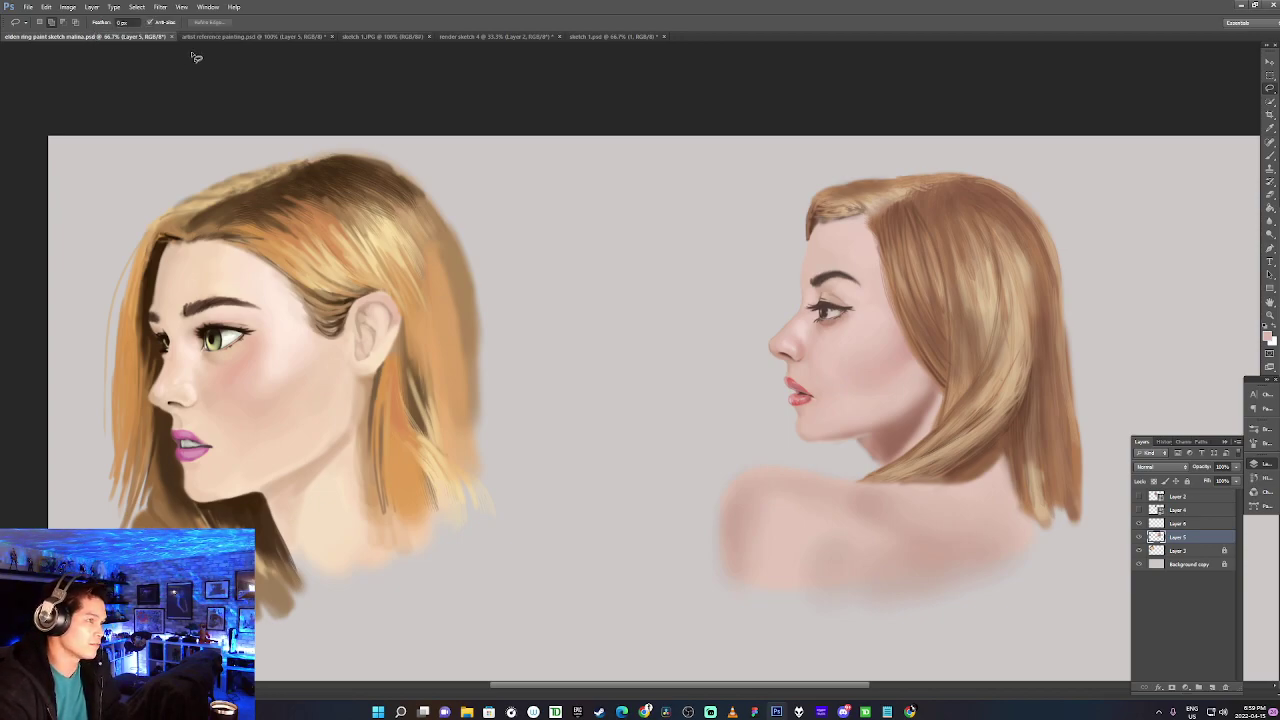
{"action": "left_click", "coordinate": [231, 38]}
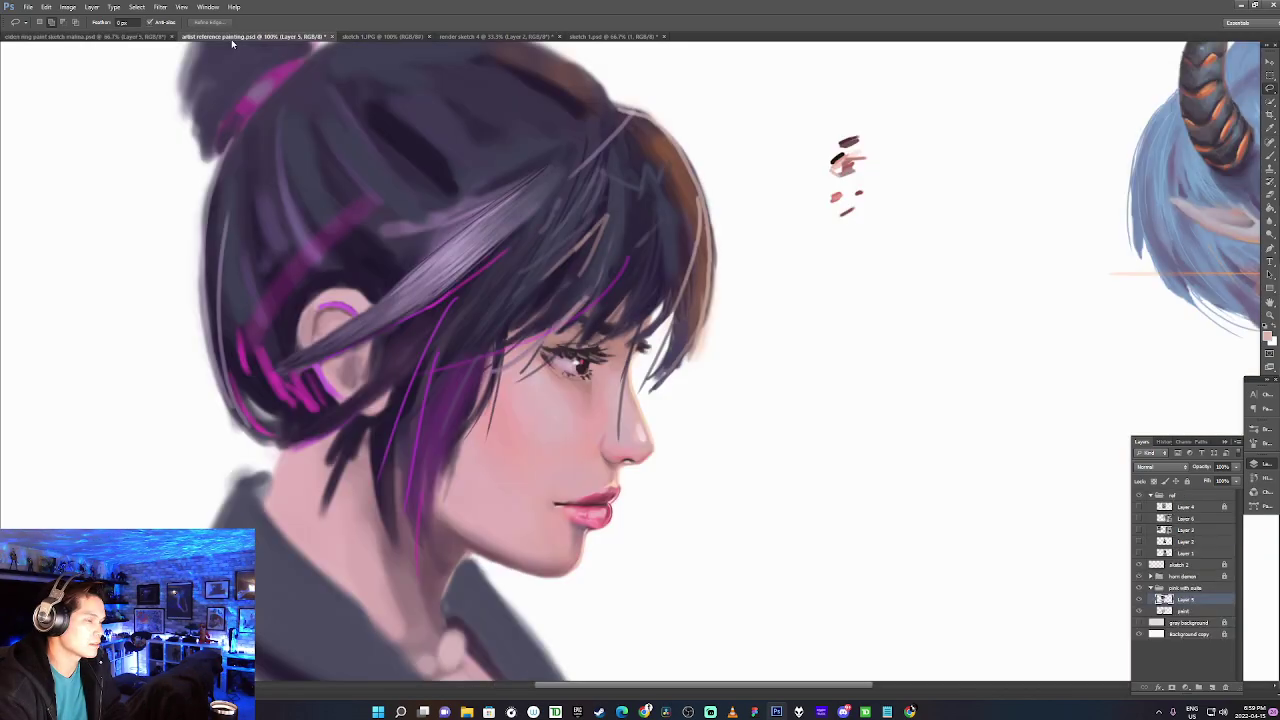
{"action": "left_click", "coordinate": [475, 37]}
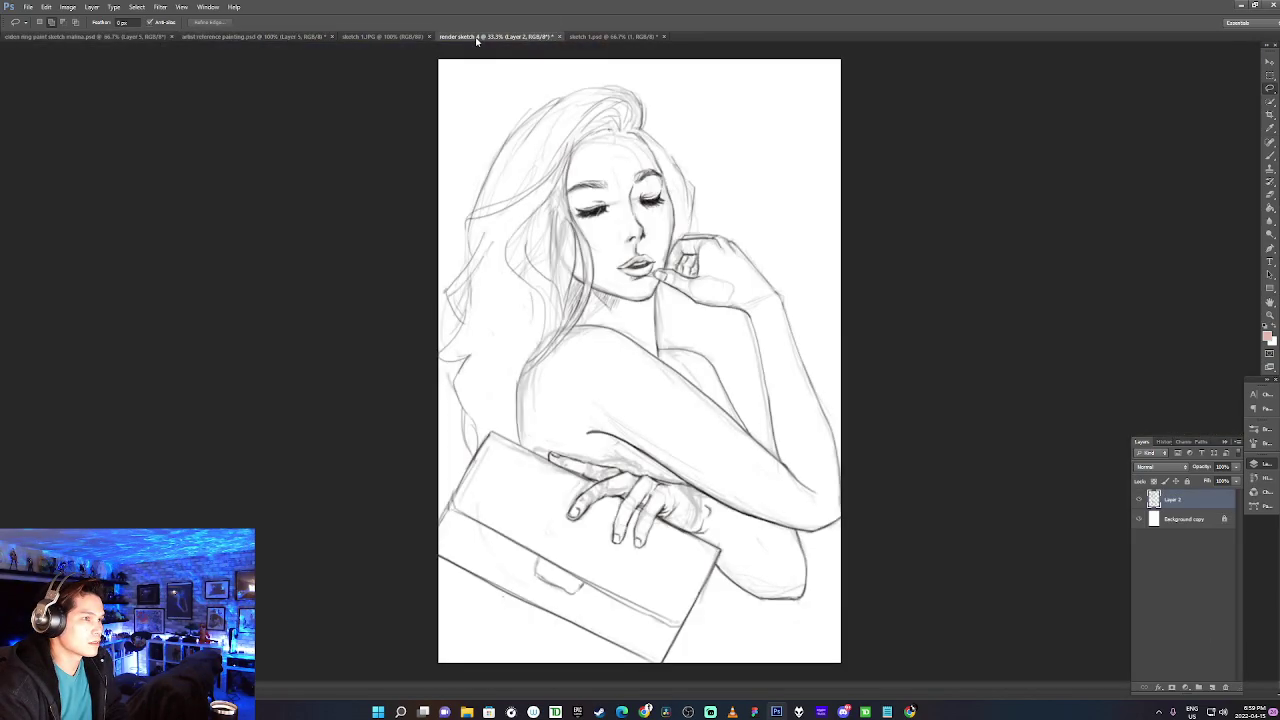
{"action": "left_click", "coordinate": [581, 38]}
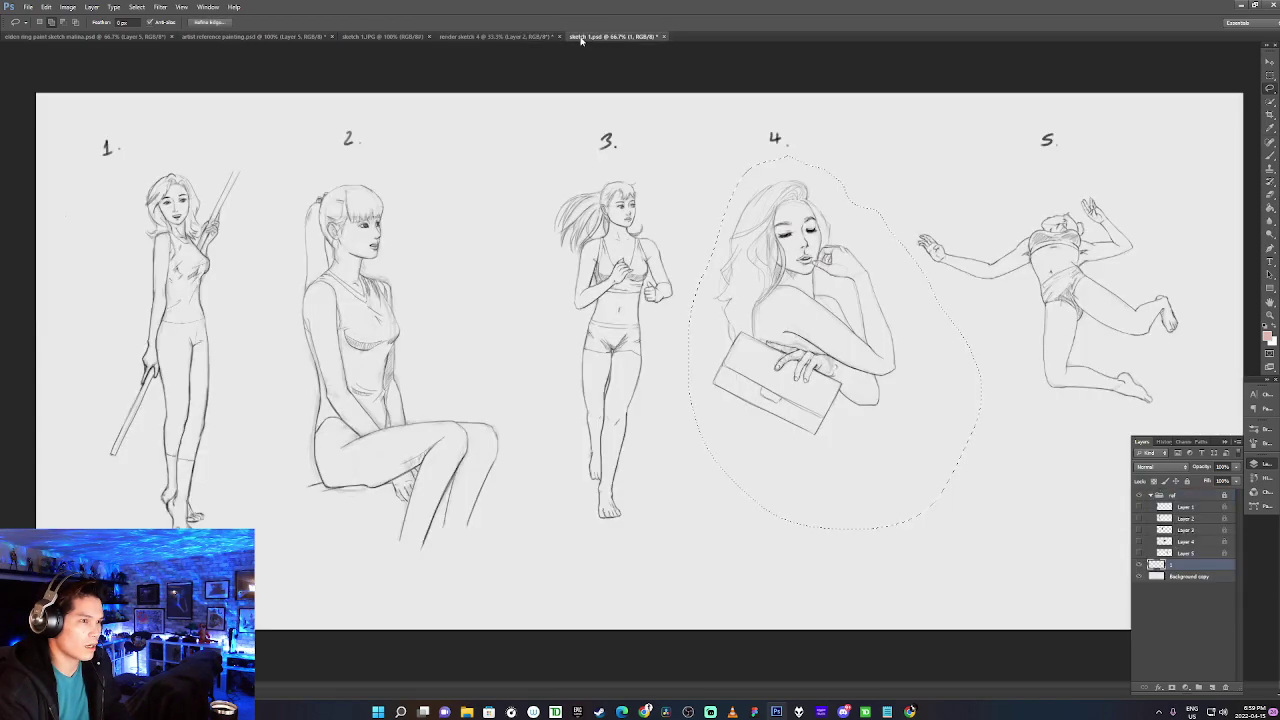
Clear the selection around pose 4 and close sketch 1.psd without saving.
{"action": "key", "text": "ctrl+d"}
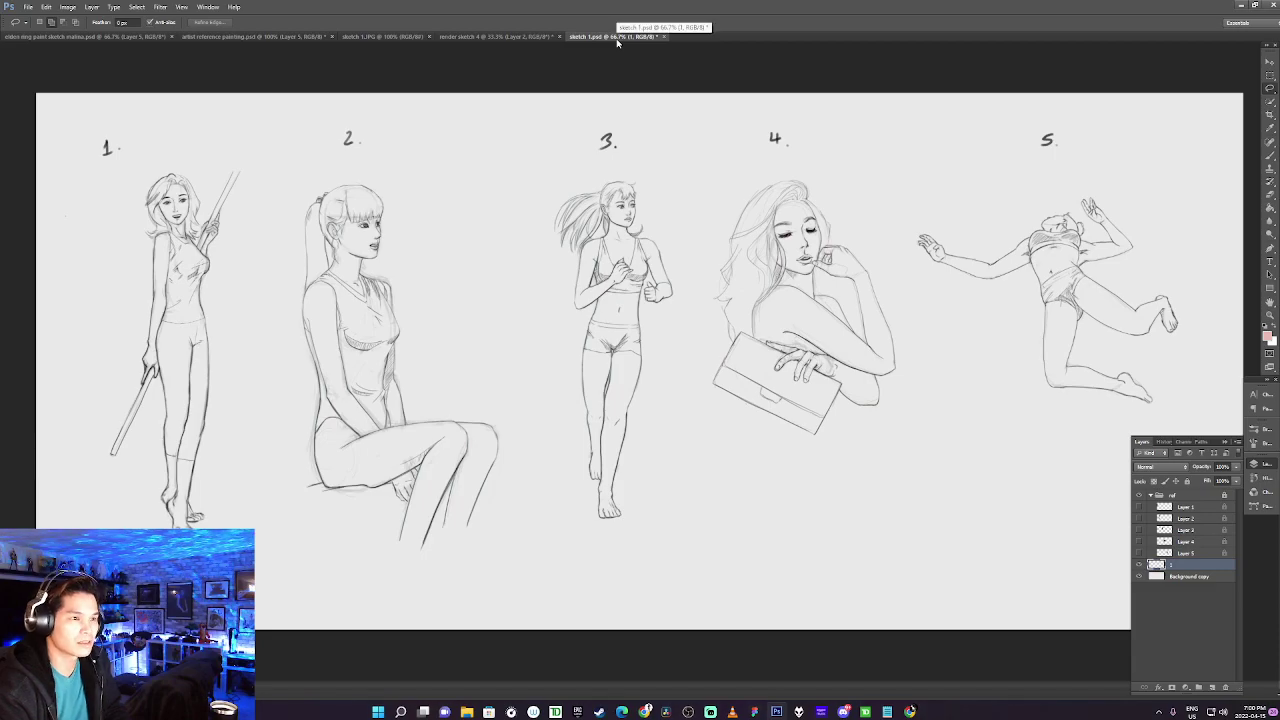
{"action": "left_click", "coordinate": [665, 36]}
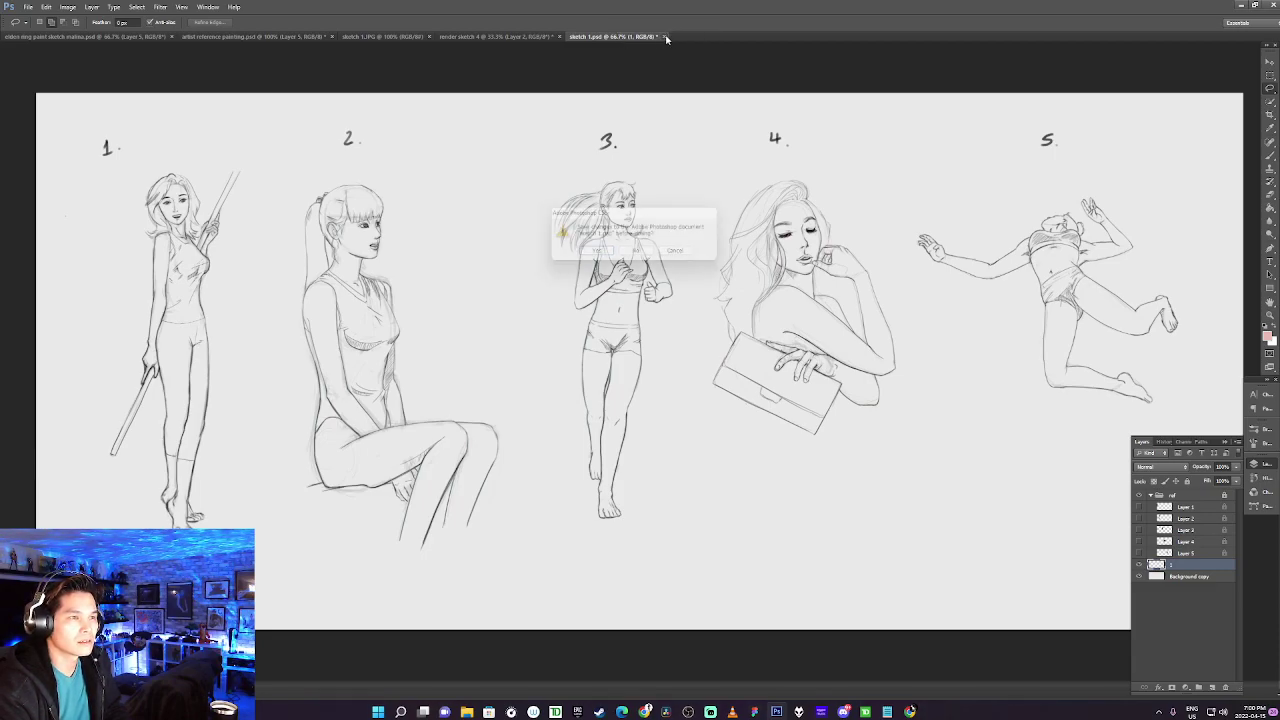
{"action": "left_click", "coordinate": [640, 254]}
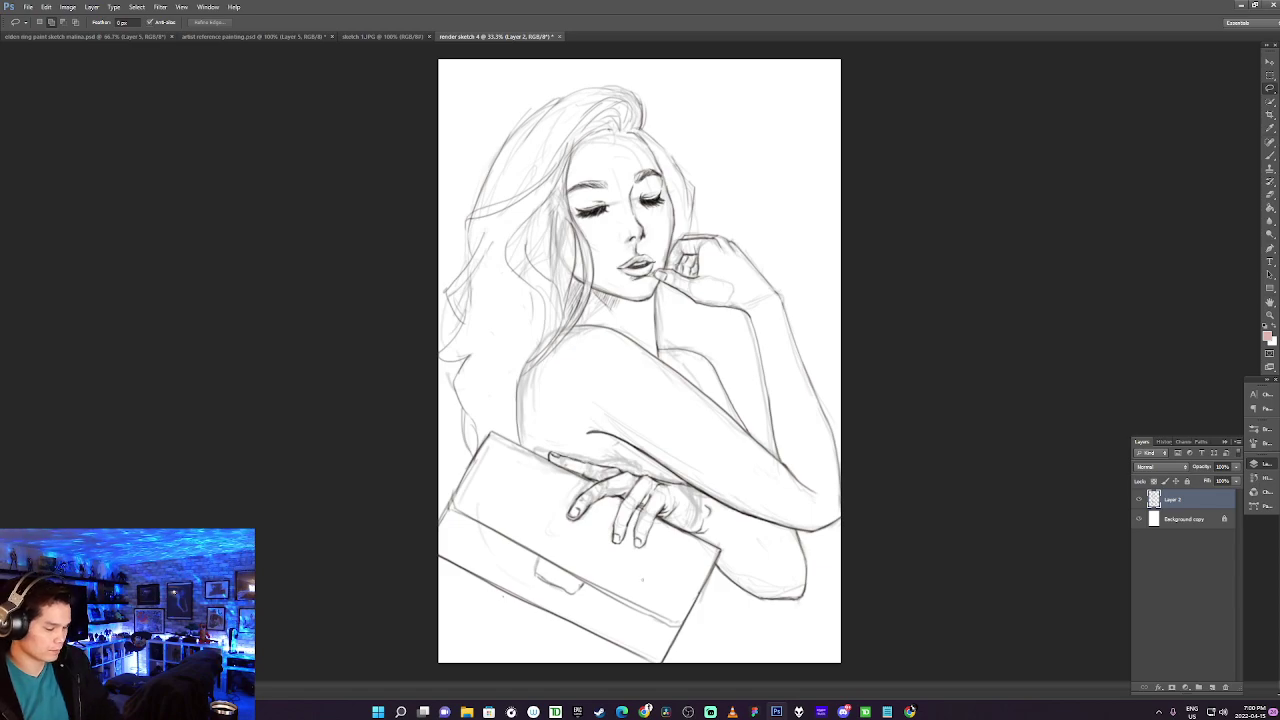
Erase stray construction lines from the arms, hands, bag and hair on Layer 2 of render sketch 4.
{"action": "key", "text": "e"}
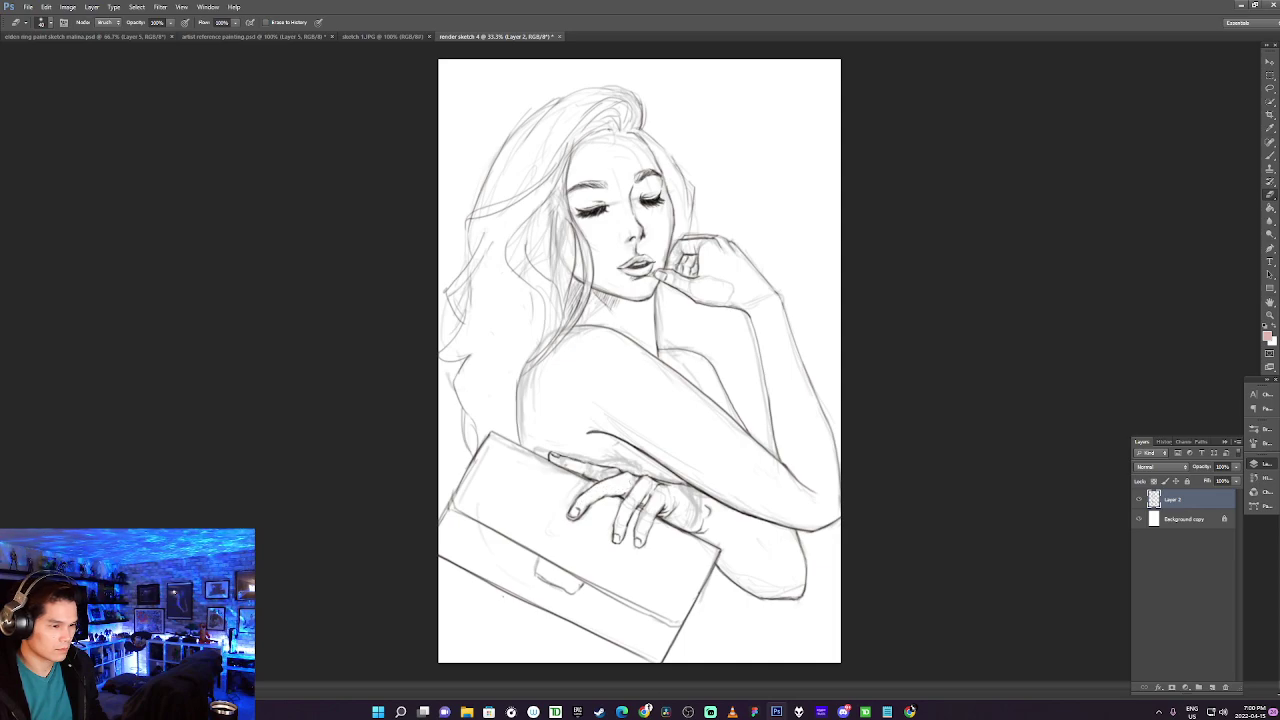
{"action": "mouse_move", "coordinate": [604, 453]}
{"action": "left_mouse_down"}
{"action": "mouse_move", "coordinate": [651, 470]}
{"action": "mouse_move", "coordinate": [619, 447]}
{"action": "mouse_move", "coordinate": [643, 459]}
{"action": "left_mouse_up"}
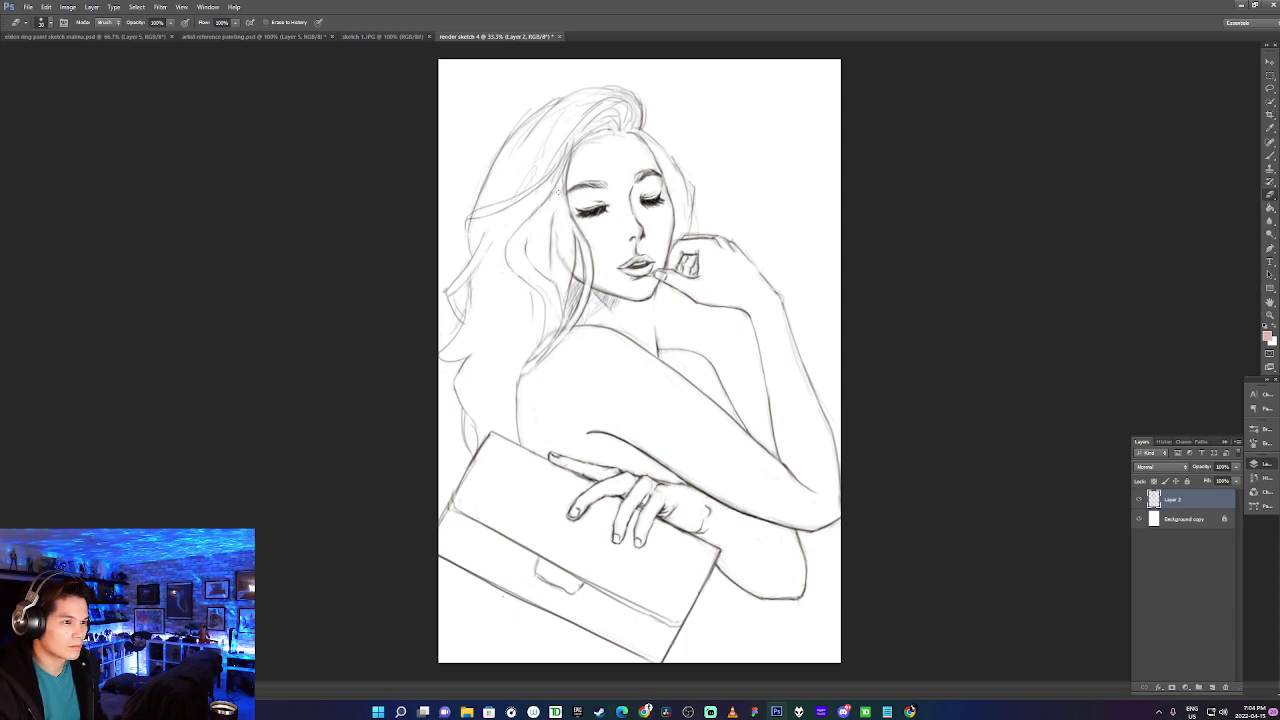
{"action": "left_click_drag", "start_coordinate": [557, 182], "coordinate": [564, 170]}
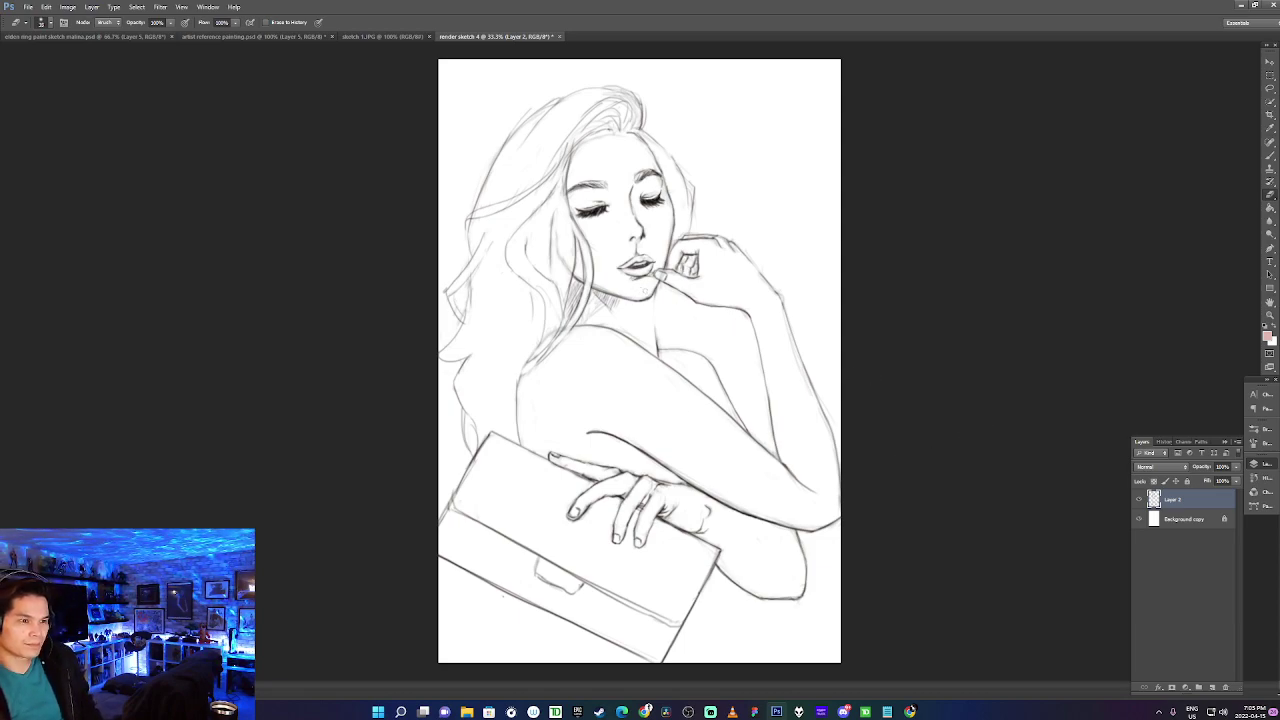
Sample the black of the eyelashes for the brush and try a neck line below the chin.
{"action": "key", "text": "c"}
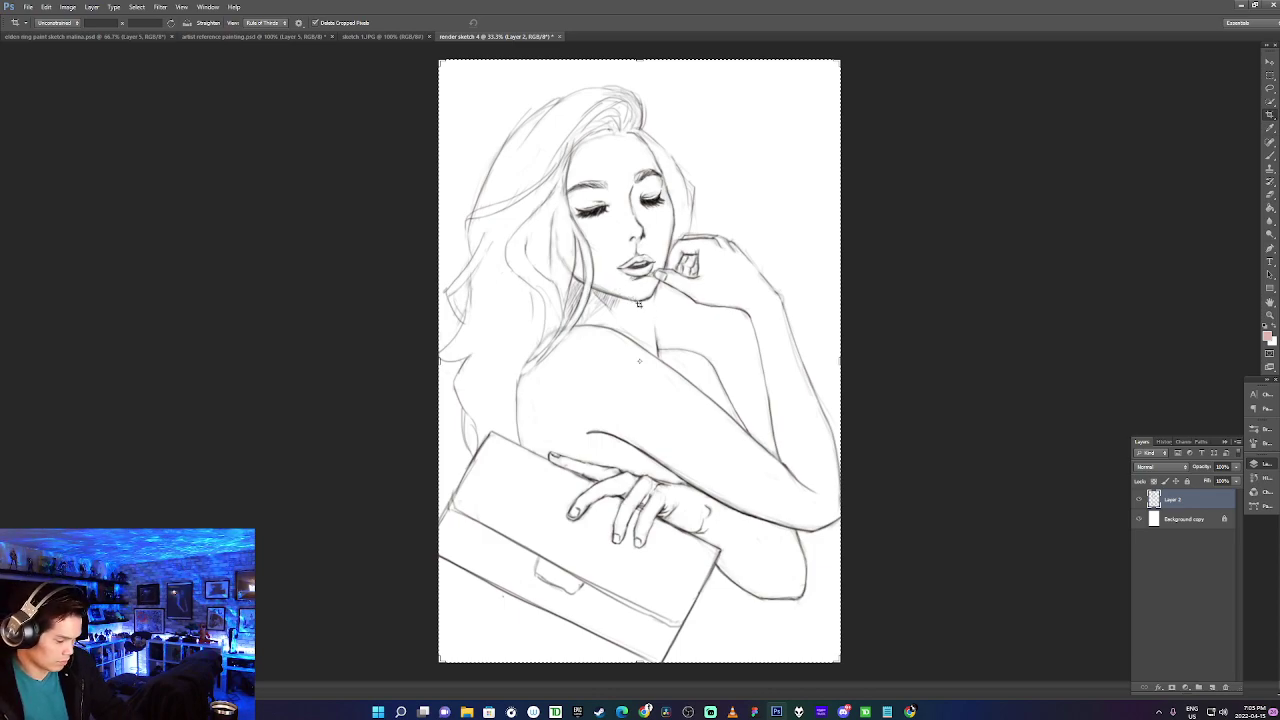
{"action": "key", "text": "b"}
{"action": "left_click", "coordinate": [594, 212], "text": "alt"}
{"action": "mouse_move", "coordinate": [648, 298]}
{"action": "left_mouse_down"}
{"action": "mouse_move", "coordinate": [659, 360]}
{"action": "mouse_move", "coordinate": [650, 312]}
{"action": "left_mouse_up"}
{"action": "key", "text": "ctrl+z"}
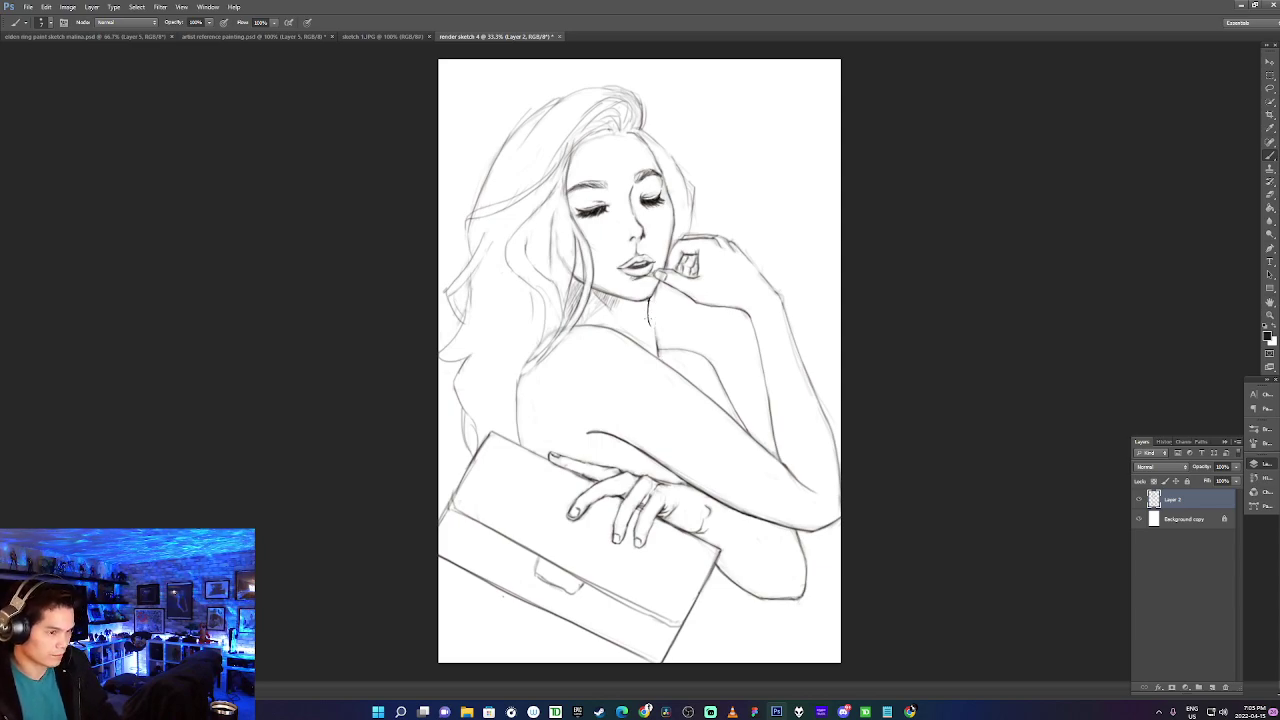
{"action": "key", "text": "ctrl+z"}
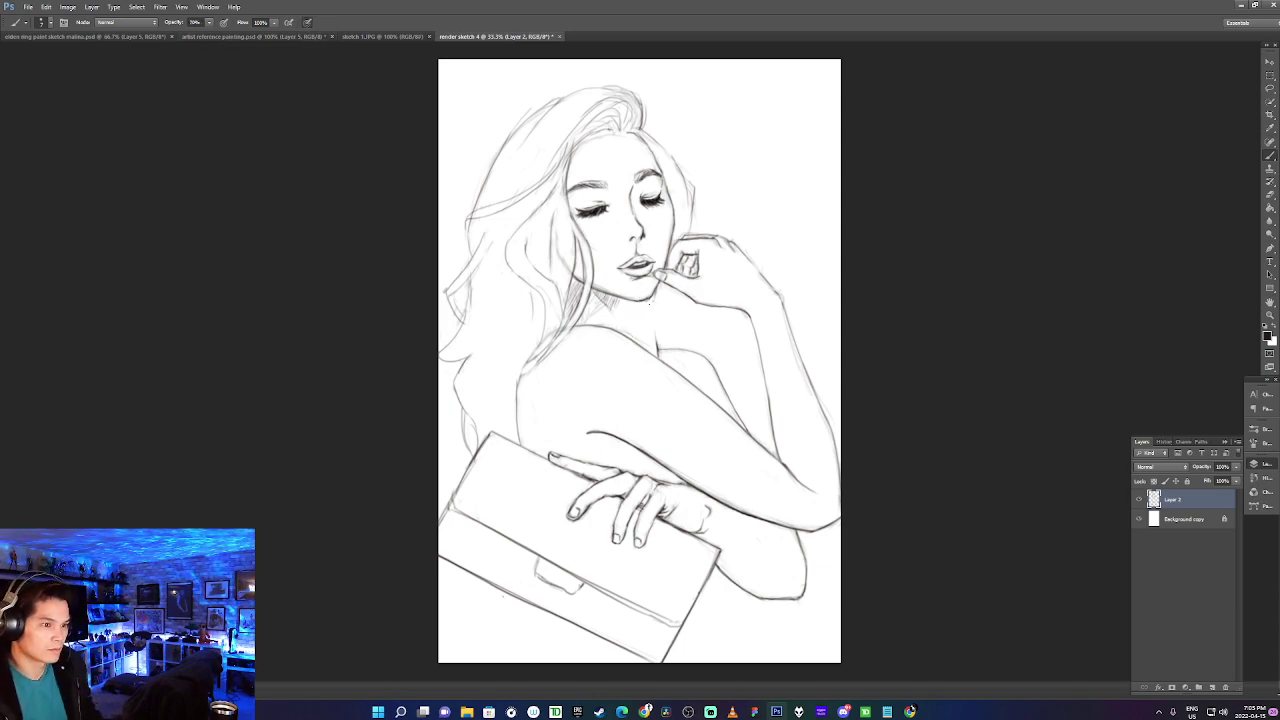
{"action": "left_click_drag", "start_coordinate": [650, 321], "coordinate": [657, 354]}
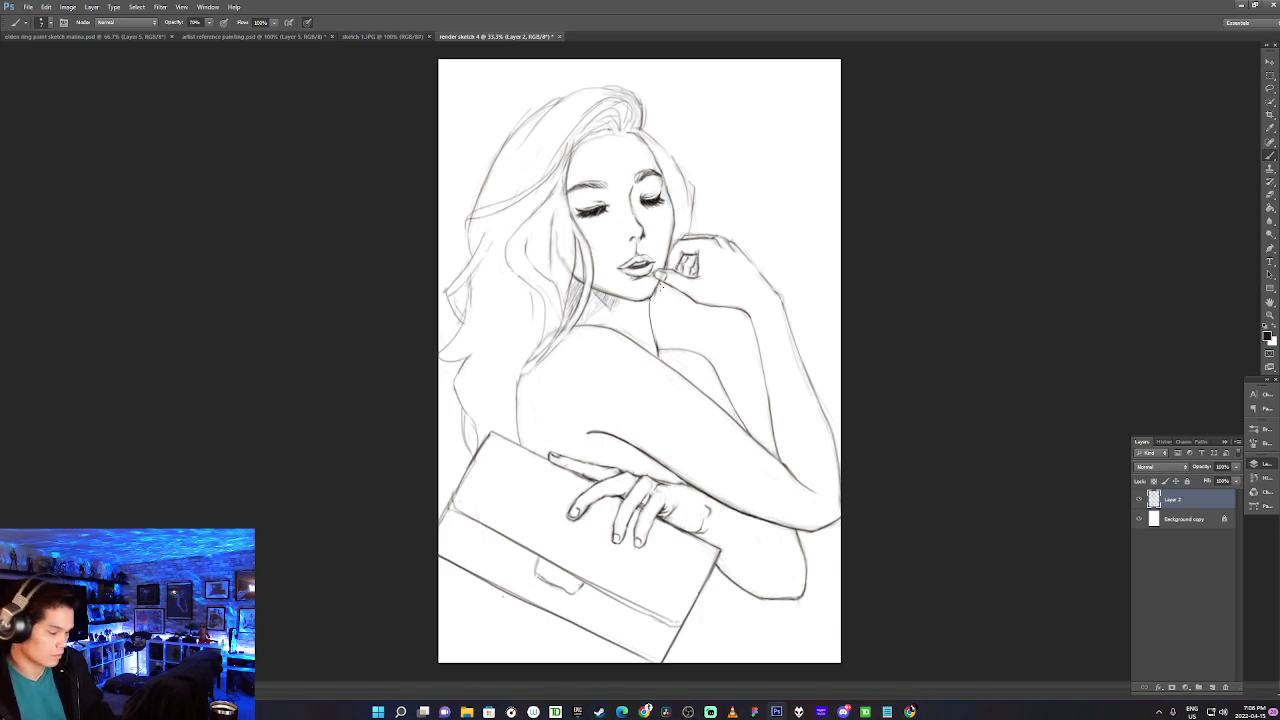
{"action": "key", "text": "ctrl+z"}
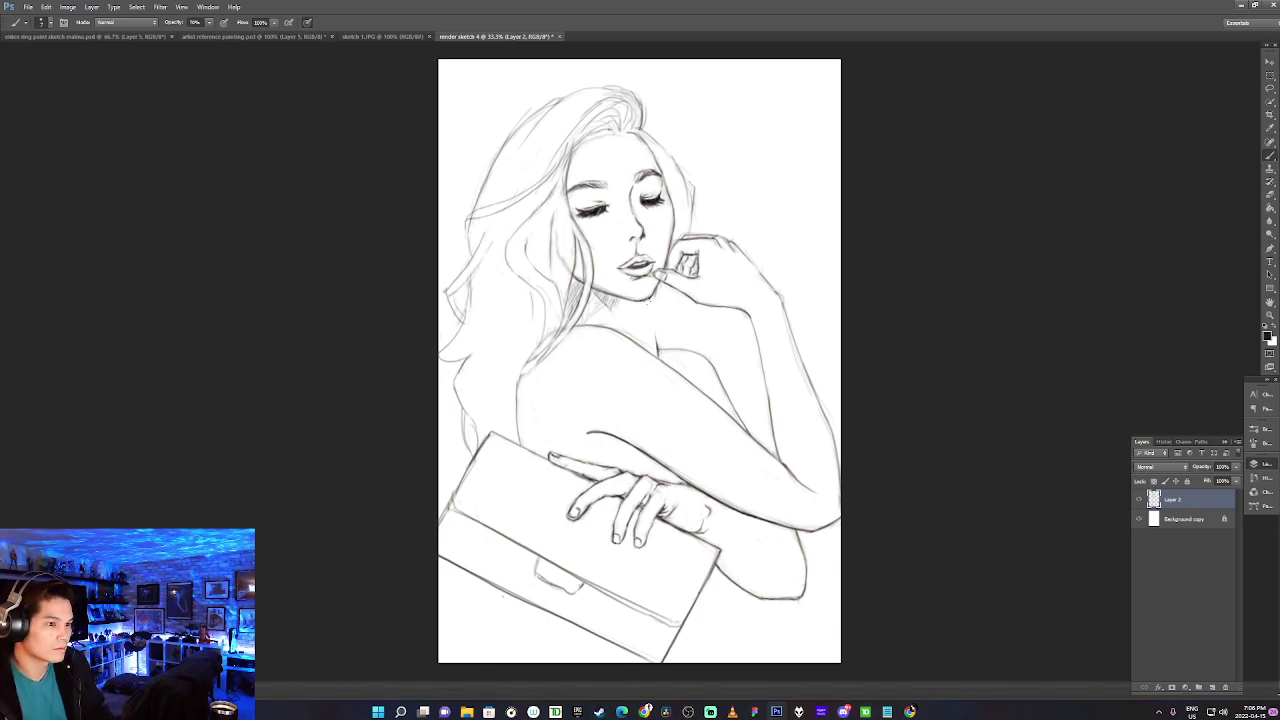
{"action": "left_click_drag", "start_coordinate": [650, 304], "coordinate": [657, 352]}
{"action": "key", "text": "ctrl+z"}
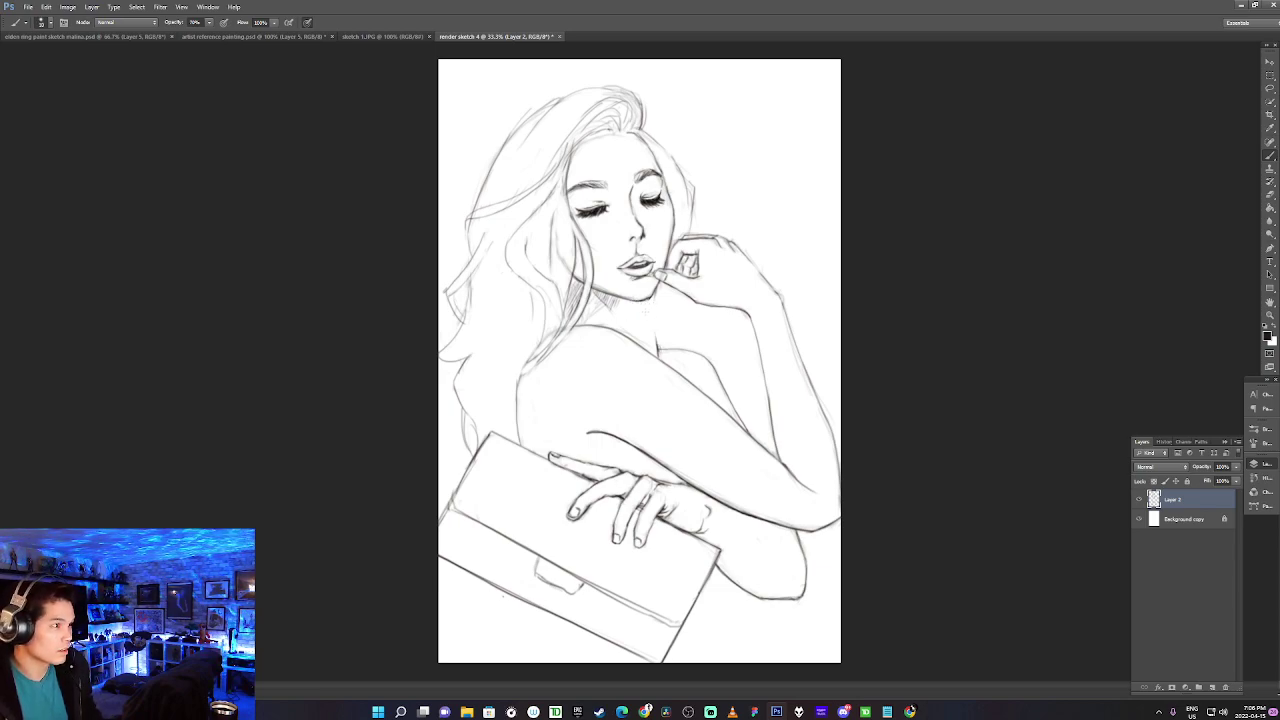
Adjust the brush hardness and draw a curved neck line from under the chin down to the shoulder.
{"action": "right_click", "coordinate": [627, 298]}
{"action": "left_click", "coordinate": [654, 349]}
{"action": "left_click", "coordinate": [857, 238]}
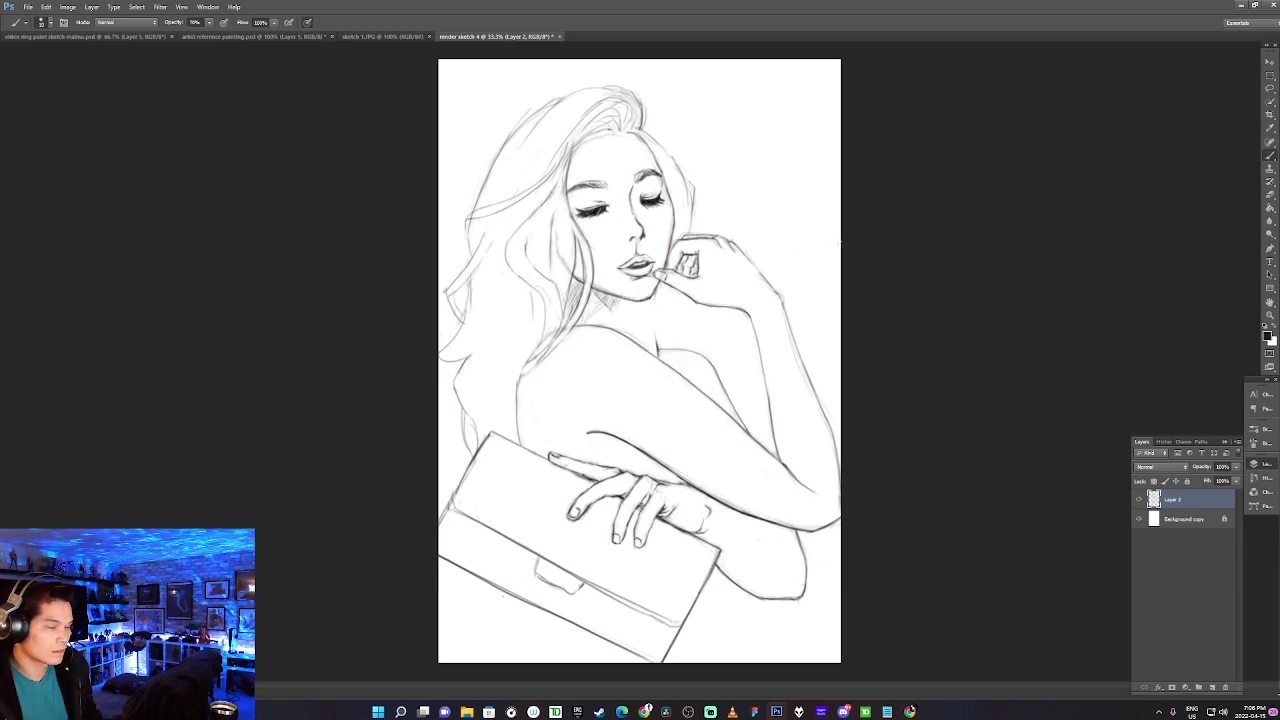
{"action": "left_click_drag", "start_coordinate": [652, 296], "coordinate": [656, 346]}
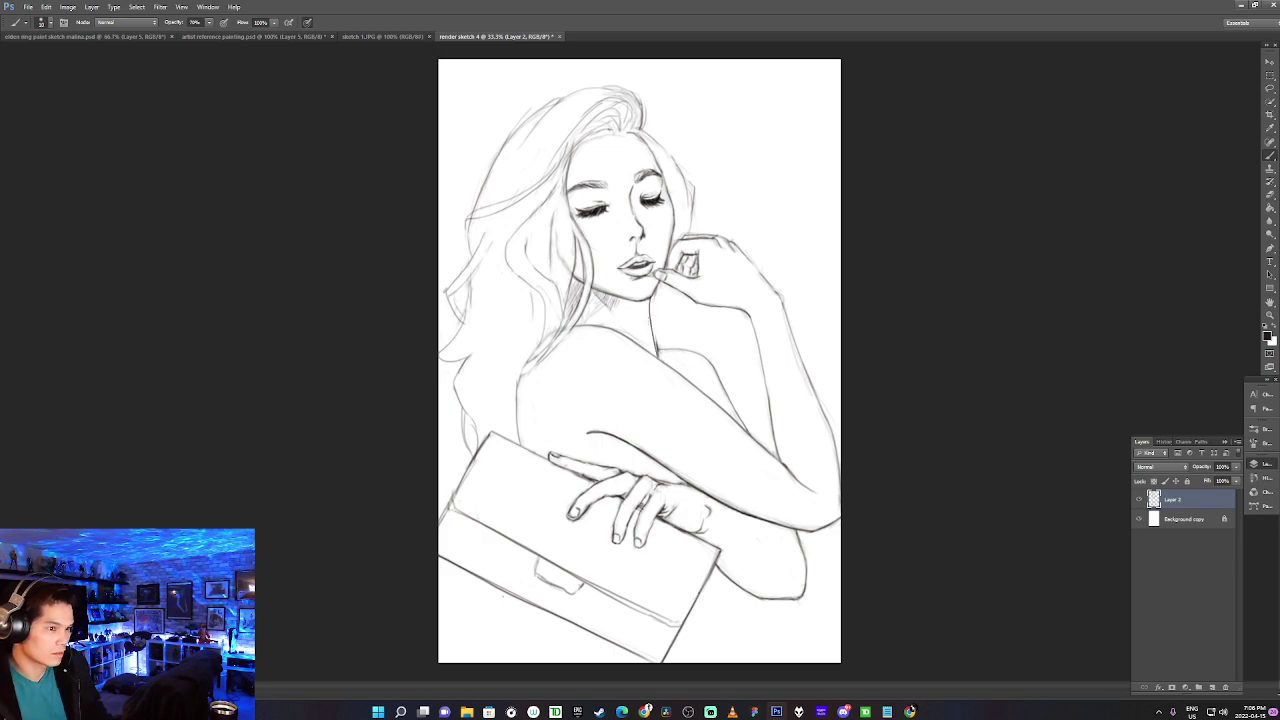
{"action": "key", "text": "ctrl+z"}
{"action": "left_click_drag", "start_coordinate": [643, 302], "coordinate": [652, 352]}
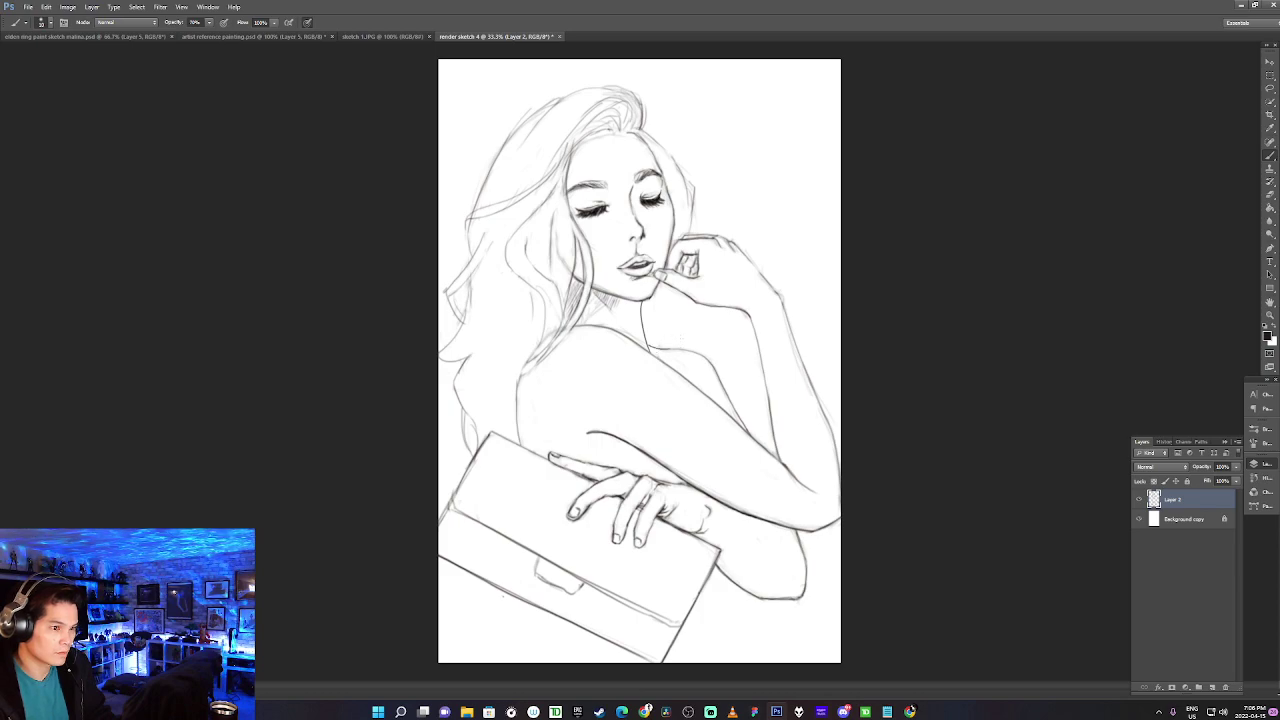
{"action": "left_click_drag", "start_coordinate": [676, 349], "coordinate": [708, 366]}
{"action": "key", "text": "ctrl+z"}
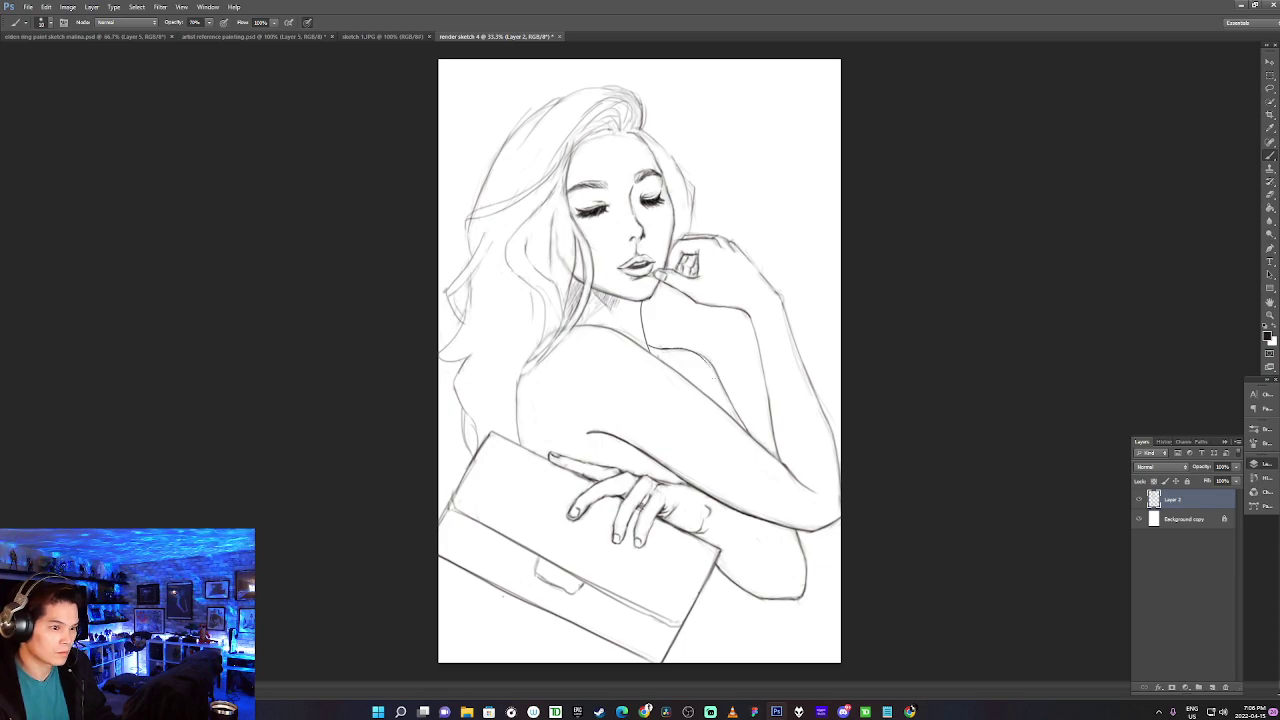
{"action": "left_click_drag", "start_coordinate": [660, 348], "coordinate": [720, 374]}
{"action": "key", "text": "ctrl+z"}
{"action": "key", "text": "ctrl+z"}
{"action": "key", "text": "ctrl+z"}
{"action": "key", "text": "ctrl+z"}
{"action": "key", "text": "ctrl+z"}
{"action": "key", "text": "ctrl+z"}
{"action": "key", "text": "ctrl+z"}
{"action": "mouse_move", "coordinate": [660, 347]}
{"action": "left_mouse_down"}
{"action": "mouse_move", "coordinate": [686, 350]}
{"action": "mouse_move", "coordinate": [712, 380]}
{"action": "left_mouse_up"}
{"action": "key", "text": "ctrl+z"}
{"action": "key", "text": "ctrl+z"}
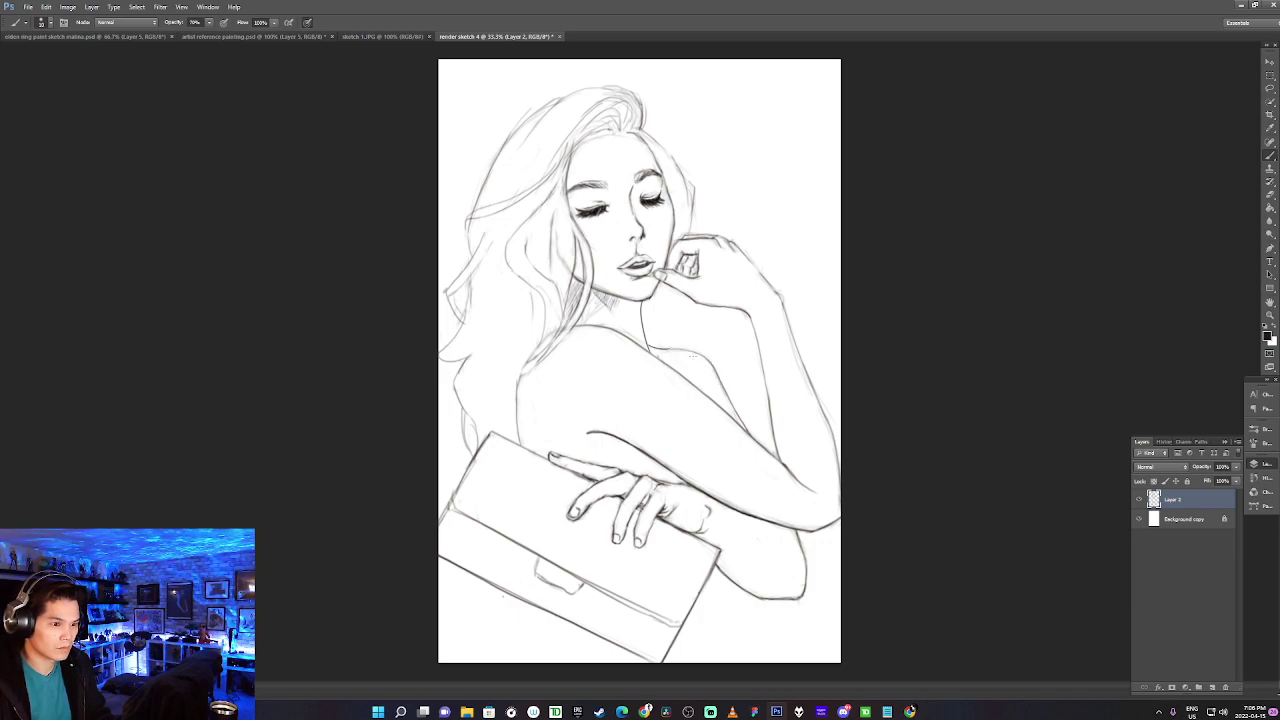
Redraw the far shoulder line as a clean dark curve running from the base of the neck toward the upper arm.
{"action": "scroll", "coordinate": [710, 332], "scroll_direction": "up", "scroll_amount": 2}
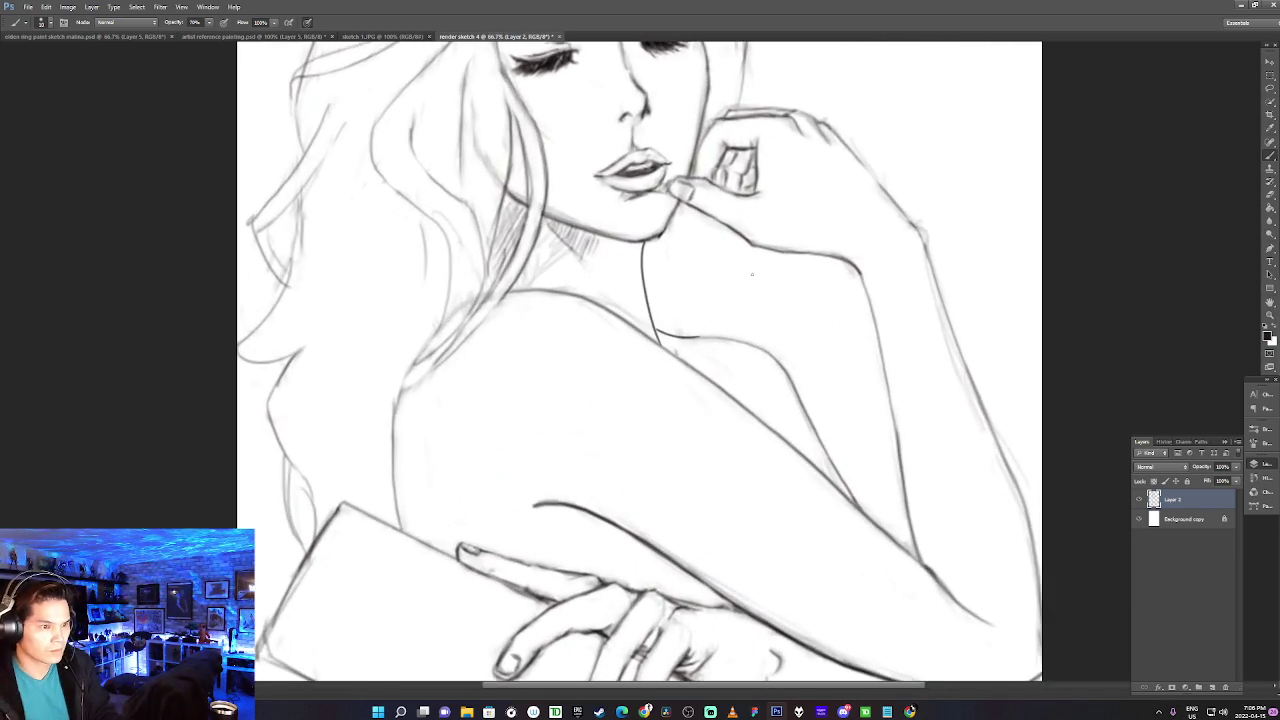
{"action": "mouse_move", "coordinate": [684, 342]}
{"action": "left_mouse_down"}
{"action": "mouse_move", "coordinate": [548, 361]}
{"action": "mouse_move", "coordinate": [608, 418]}
{"action": "left_mouse_up"}
{"action": "key", "text": "ctrl+z"}
{"action": "left_click_drag", "start_coordinate": [508, 361], "coordinate": [610, 432]}
{"action": "key", "text": "ctrl+z"}
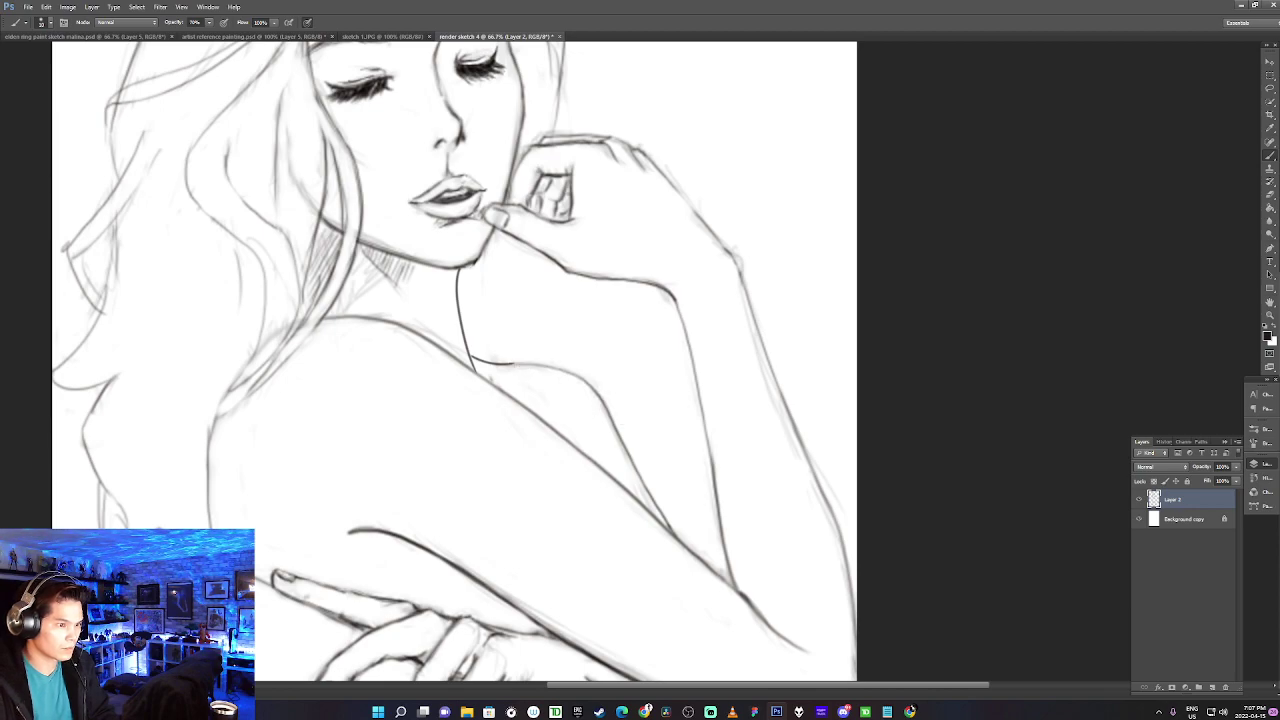
{"action": "mouse_move", "coordinate": [518, 363]}
{"action": "left_mouse_down"}
{"action": "mouse_move", "coordinate": [574, 373]}
{"action": "mouse_move", "coordinate": [626, 424]}
{"action": "left_mouse_up"}
{"action": "key", "text": "ctrl+z"}
{"action": "mouse_move", "coordinate": [510, 362]}
{"action": "left_mouse_down"}
{"action": "mouse_move", "coordinate": [571, 376]}
{"action": "mouse_move", "coordinate": [590, 400]}
{"action": "left_mouse_up"}
{"action": "key", "text": "ctrl+z"}
{"action": "mouse_move", "coordinate": [510, 362]}
{"action": "left_mouse_down"}
{"action": "mouse_move", "coordinate": [580, 377]}
{"action": "mouse_move", "coordinate": [614, 414]}
{"action": "left_mouse_up"}
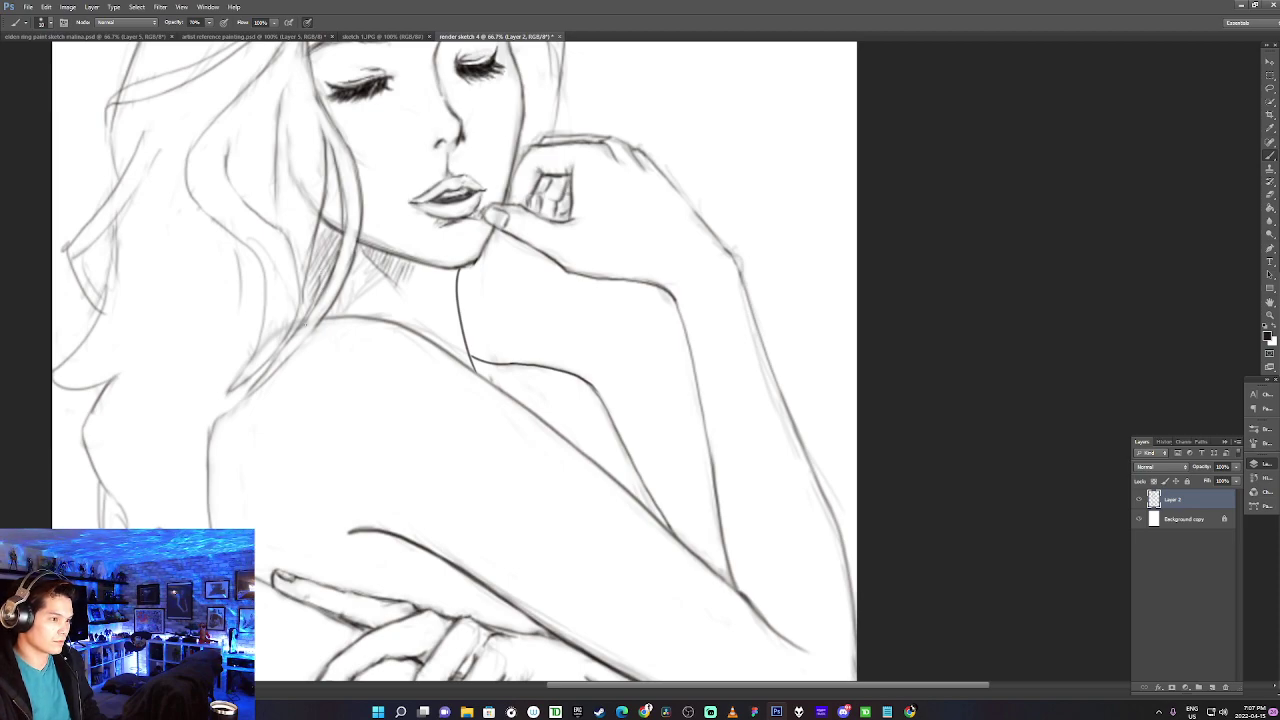
Adjust the brush hardness for the hair linework.
{"action": "right_click", "coordinate": [300, 338]}
{"action": "left_click", "coordinate": [340, 391]}
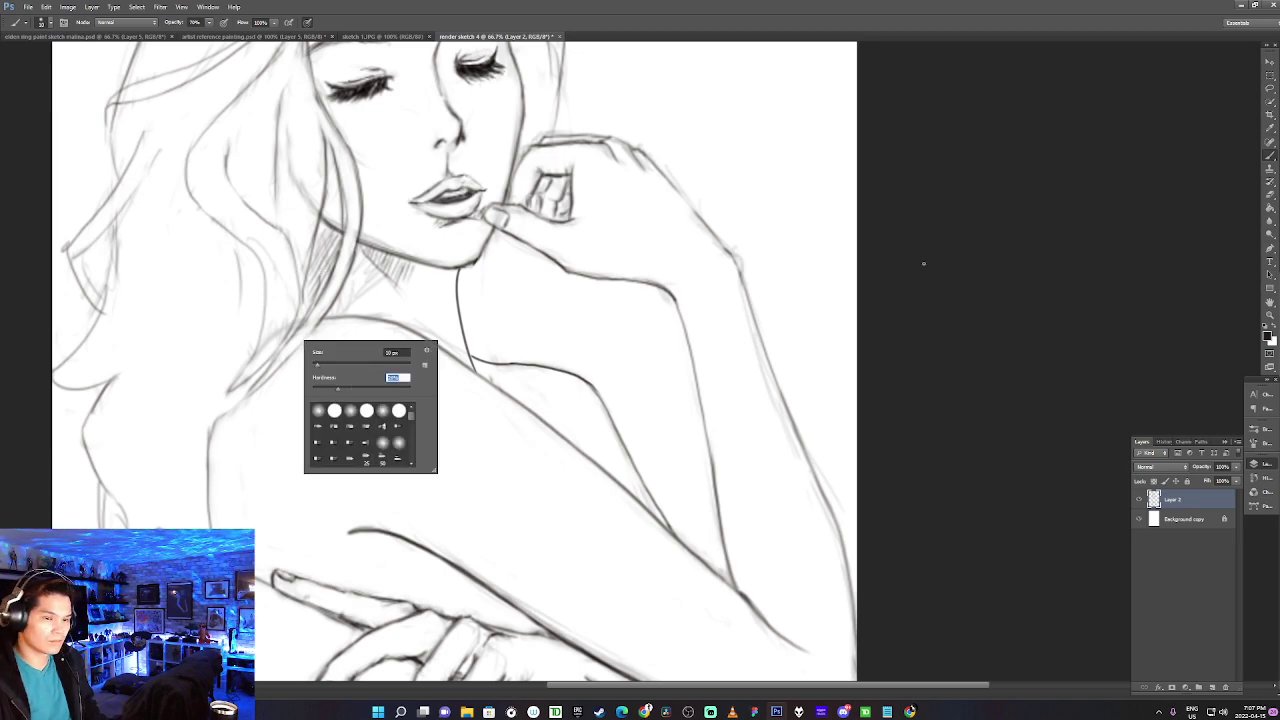
{"action": "key", "text": "Return"}
{"action": "mouse_move", "coordinate": [318, 297]}
{"action": "left_mouse_down"}
{"action": "mouse_move", "coordinate": [289, 339]}
{"action": "mouse_move", "coordinate": [214, 392]}
{"action": "left_mouse_up"}
{"action": "key", "text": "ctrl+z"}
{"action": "mouse_move", "coordinate": [318, 296]}
{"action": "left_mouse_down"}
{"action": "mouse_move", "coordinate": [272, 358]}
{"action": "mouse_move", "coordinate": [172, 426]}
{"action": "left_mouse_up"}
{"action": "key", "text": "ctrl+z"}
{"action": "left_click_drag", "start_coordinate": [320, 294], "coordinate": [188, 436]}
{"action": "key", "text": "ctrl+z"}
{"action": "mouse_move", "coordinate": [320, 298]}
{"action": "left_mouse_down"}
{"action": "mouse_move", "coordinate": [240, 382]}
{"action": "mouse_move", "coordinate": [186, 472]}
{"action": "mouse_move", "coordinate": [250, 394]}
{"action": "left_mouse_up"}
{"action": "key", "text": "ctrl+z"}
{"action": "mouse_move", "coordinate": [186, 474]}
{"action": "left_mouse_down"}
{"action": "mouse_move", "coordinate": [334, 300]}
{"action": "mouse_move", "coordinate": [228, 404]}
{"action": "left_mouse_up"}
{"action": "key", "text": "ctrl+z"}
{"action": "key", "text": "ctrl+z"}
Draw the long hair strand sweeping from beside the neck over the near shoulder to a tapered tip.
{"action": "left_click_drag", "start_coordinate": [332, 306], "coordinate": [200, 424]}
{"action": "key", "text": "ctrl+z"}
{"action": "mouse_move", "coordinate": [330, 308]}
{"action": "left_mouse_down"}
{"action": "mouse_move", "coordinate": [205, 430]}
{"action": "mouse_move", "coordinate": [190, 484]}
{"action": "left_mouse_up"}
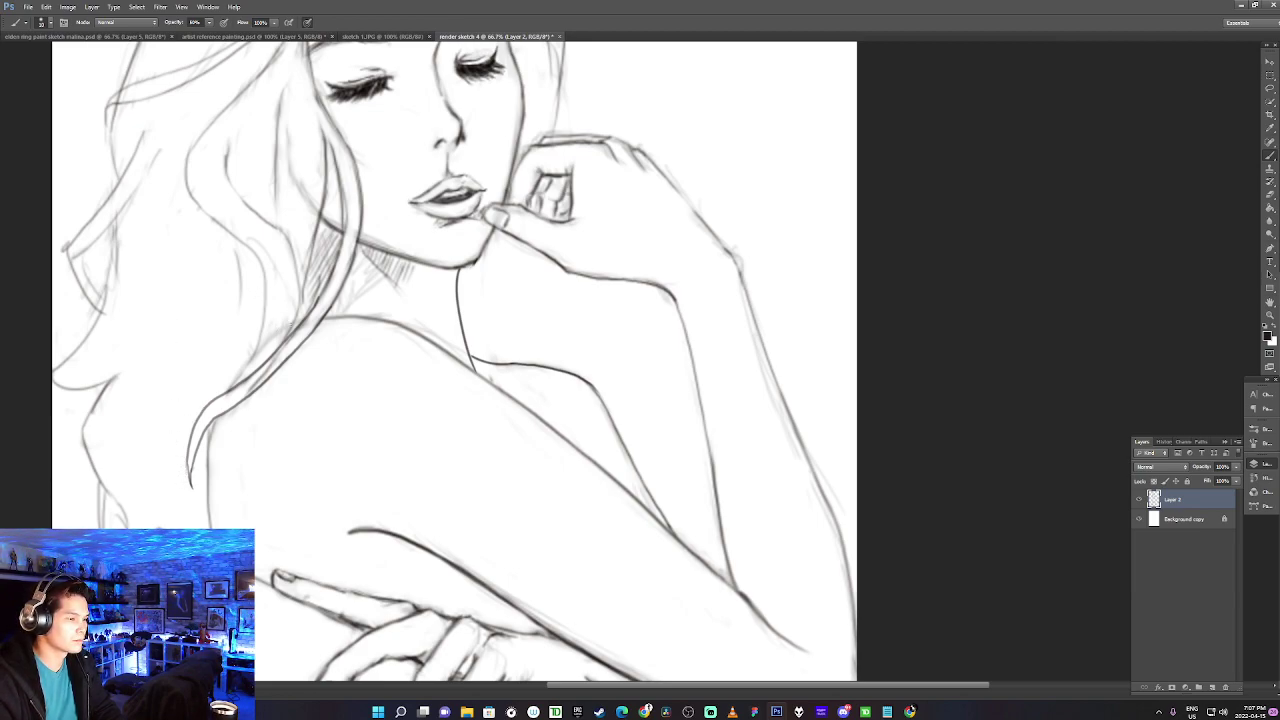
{"action": "left_click_drag", "start_coordinate": [284, 344], "coordinate": [306, 286]}
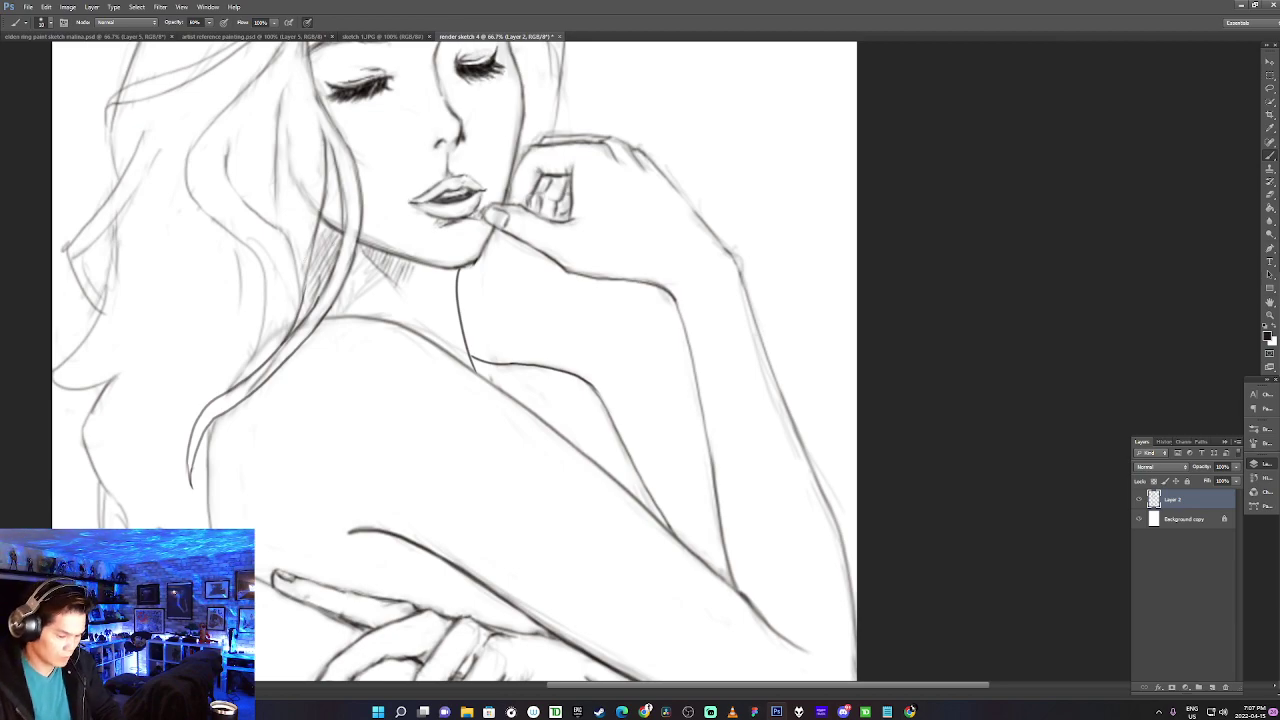
Add a new layer and place it beneath the line sketch on Layer 2.
{"action": "key", "text": "ctrl+minus"}
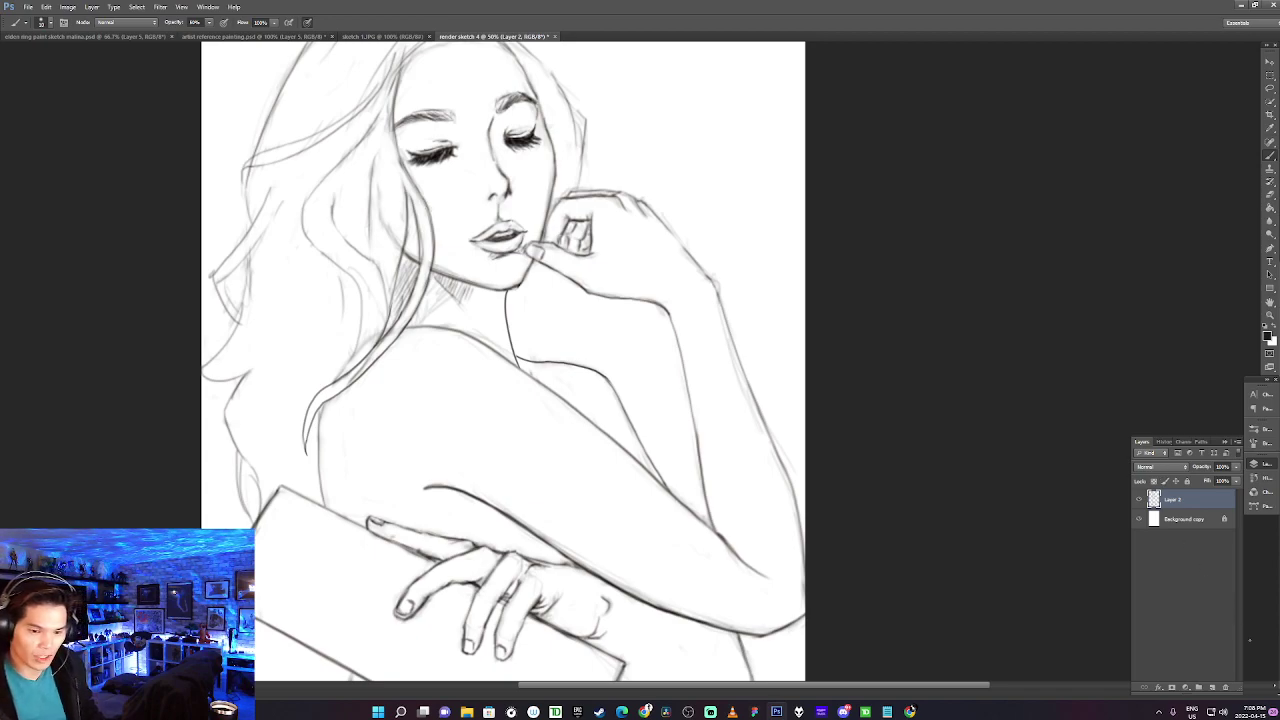
{"action": "left_click", "coordinate": [1212, 687]}
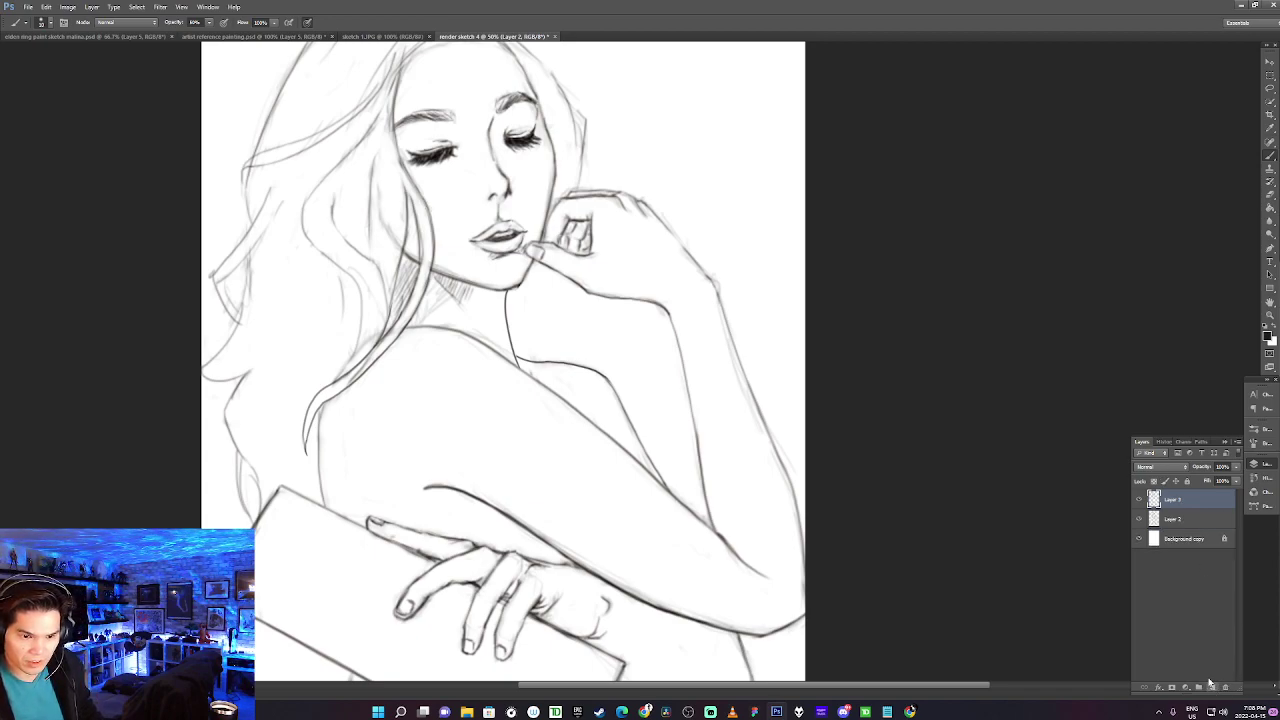
{"action": "left_click", "coordinate": [1179, 519]}
{"action": "left_click", "coordinate": [1182, 503]}
{"action": "left_click_drag", "start_coordinate": [1181, 502], "coordinate": [1178, 526]}
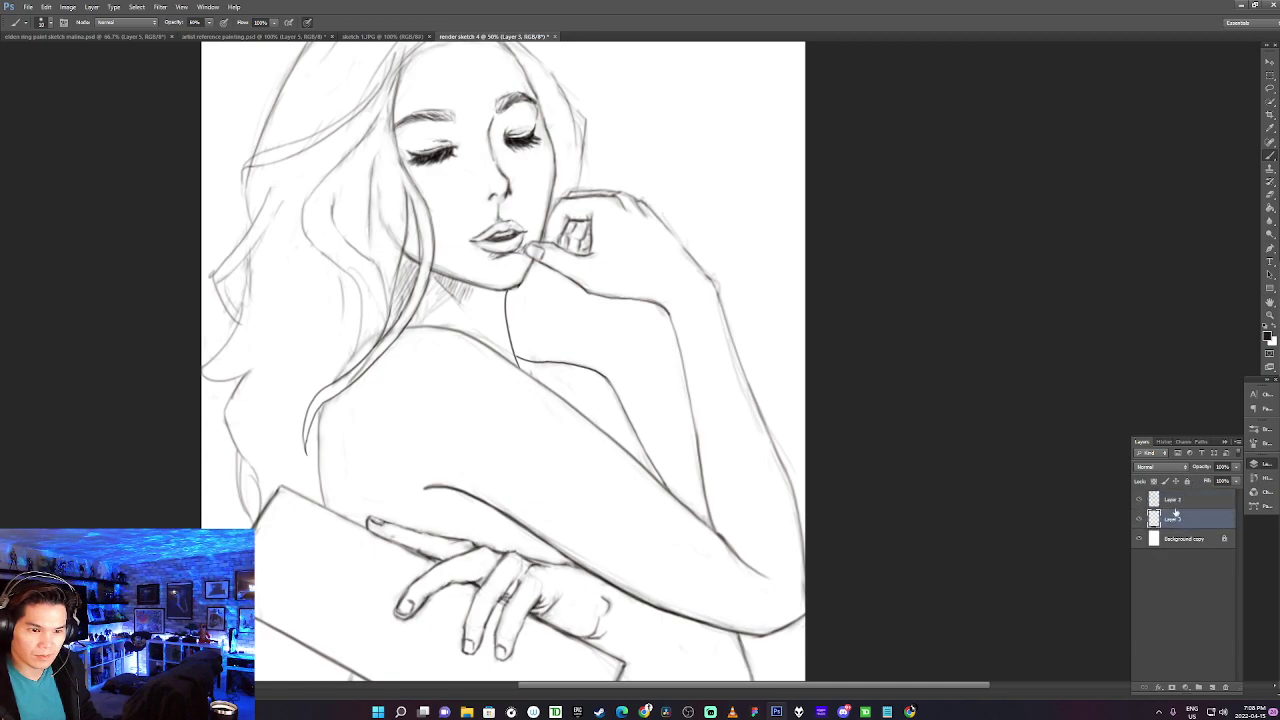
Select the line sketch on Layer 2, keep it unlocked, and lower its opacity.
{"action": "left_click", "coordinate": [1178, 500]}
{"action": "left_click", "coordinate": [1187, 481]}
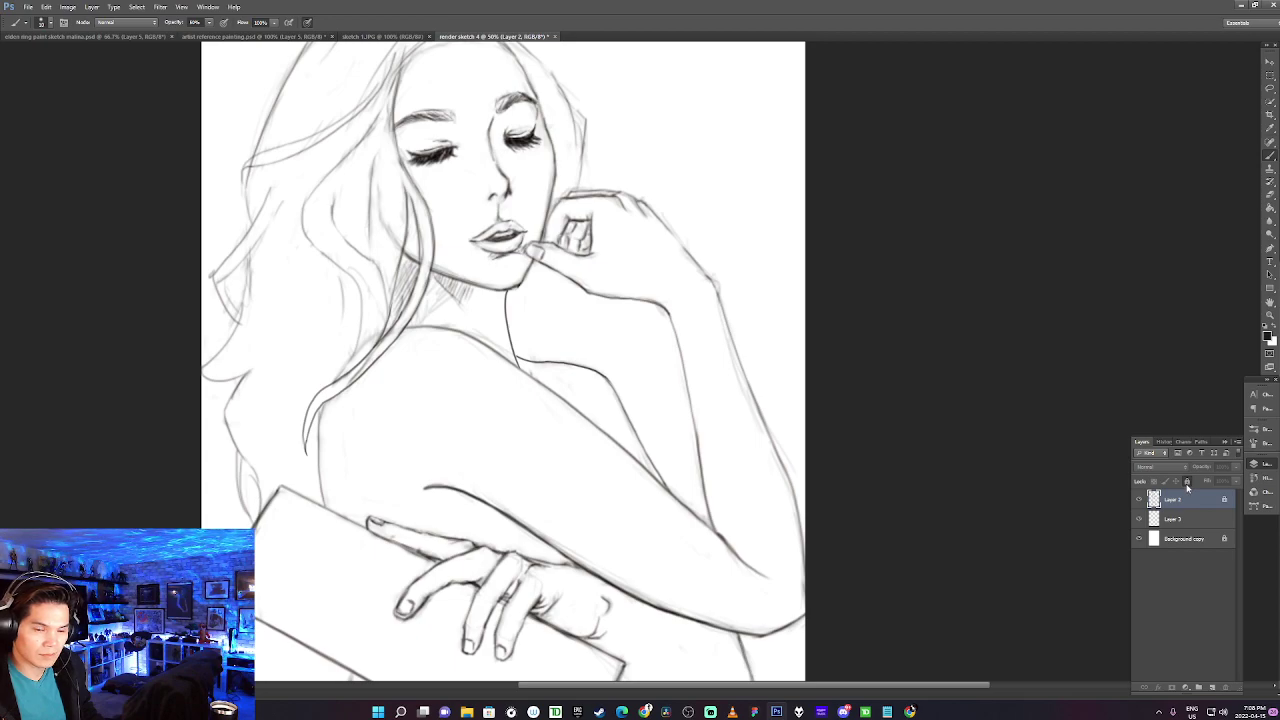
{"action": "left_click", "coordinate": [1187, 481]}
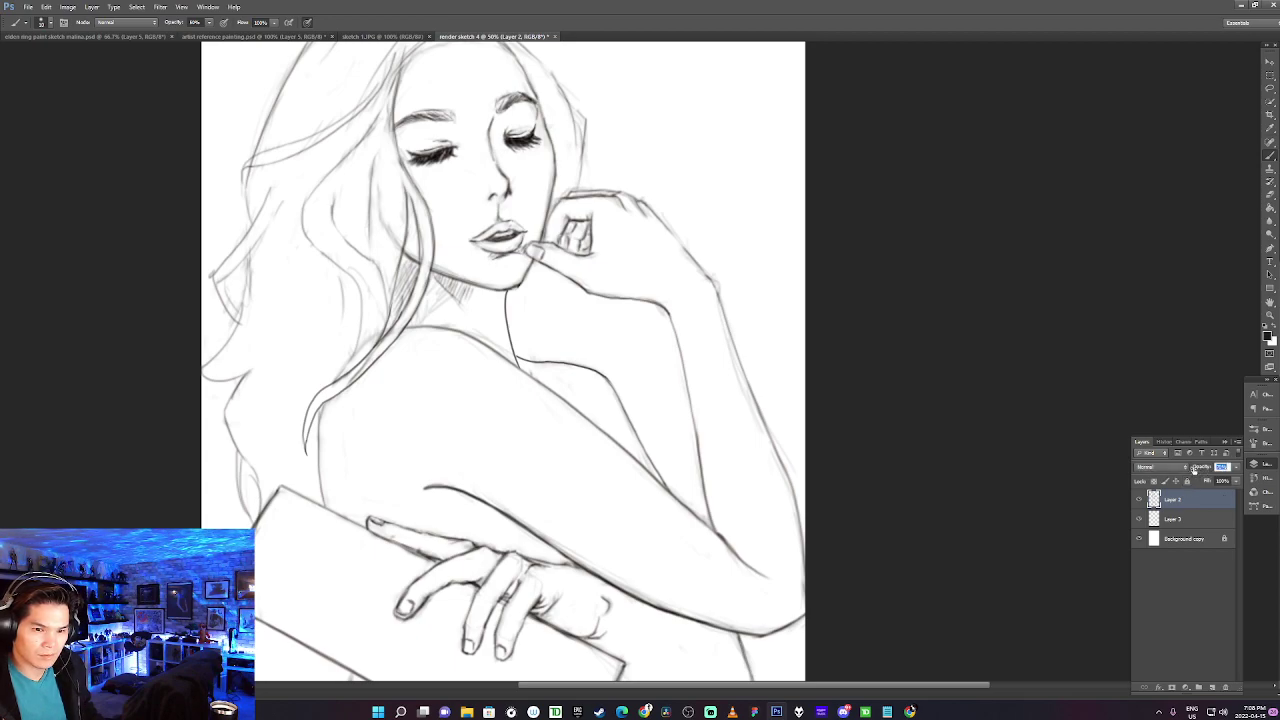
{"action": "left_click_drag", "start_coordinate": [1196, 469], "coordinate": [1190, 469]}
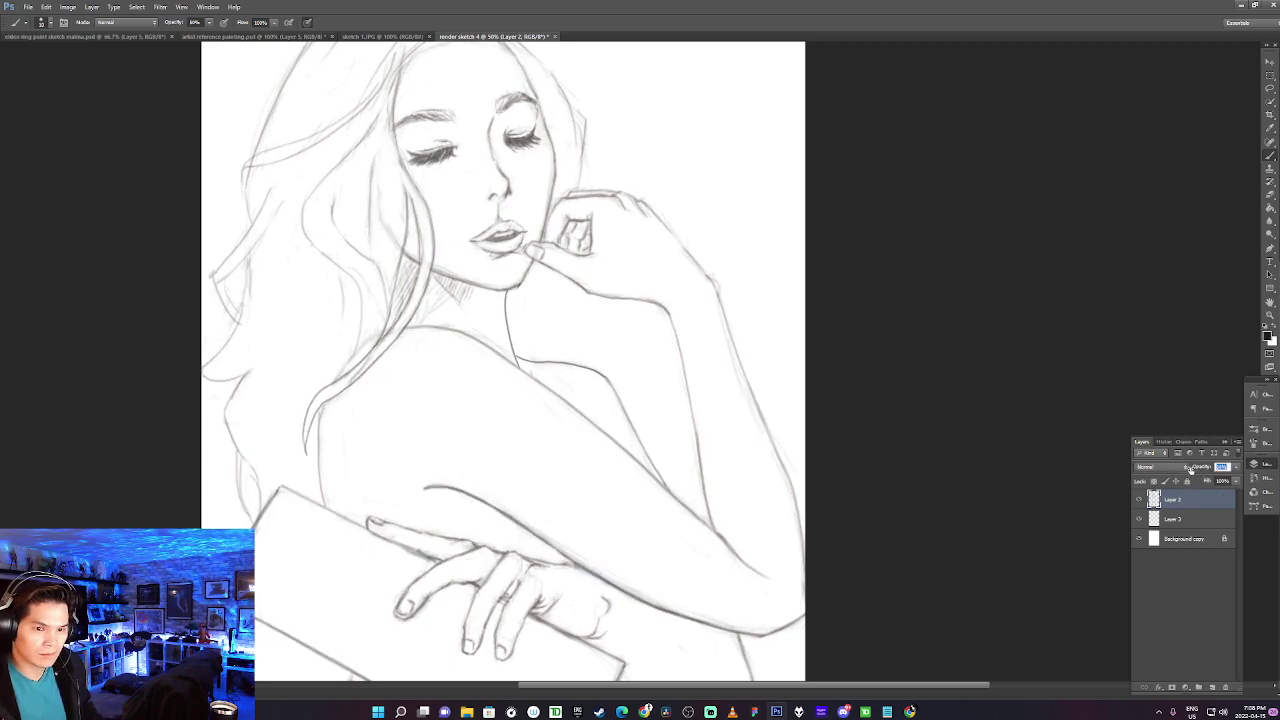
Lock the line drawing's layer and rename it sketch.
{"action": "left_click", "coordinate": [1187, 481]}
{"action": "left_click", "coordinate": [1180, 521]}
{"action": "double_click", "coordinate": [1174, 499]}
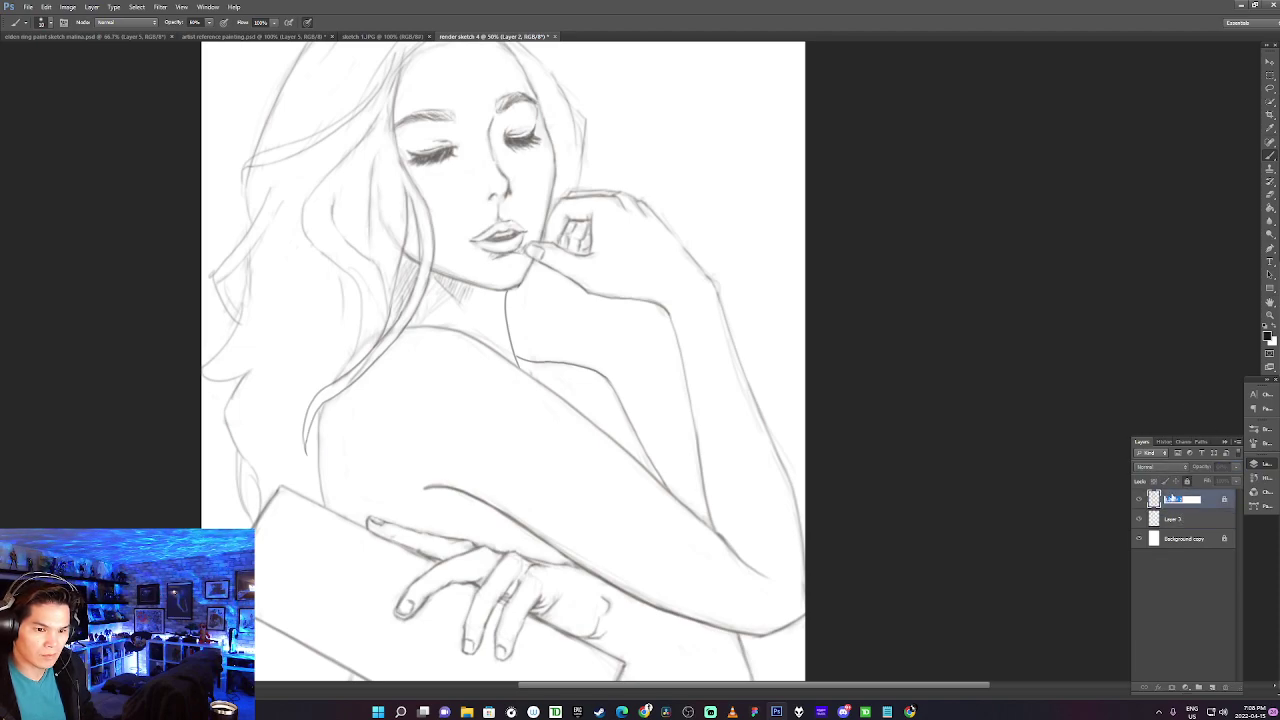
{"action": "type", "text": "sketch"}
{"action": "key", "text": "Return"}
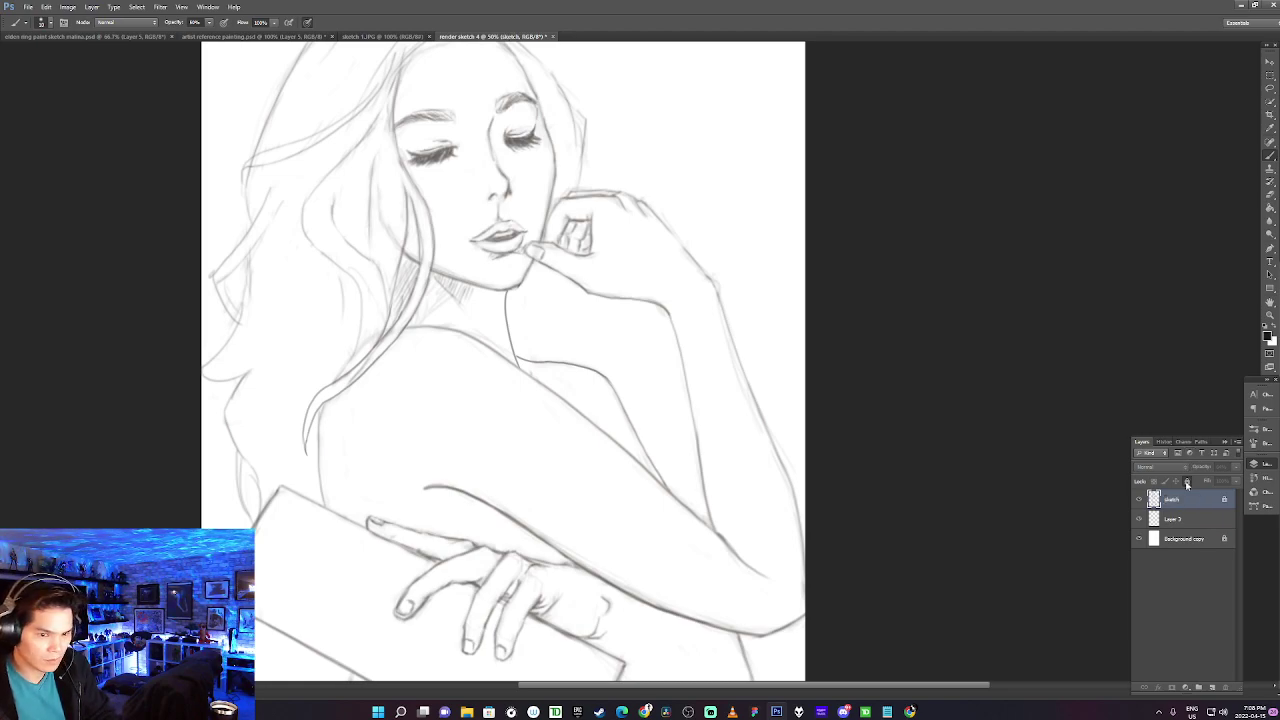
Rename the empty layer beneath the sketch layer as paint.
{"action": "double_click", "coordinate": [1172, 521]}
{"action": "type", "text": "paint"}
{"action": "key", "text": "Return"}
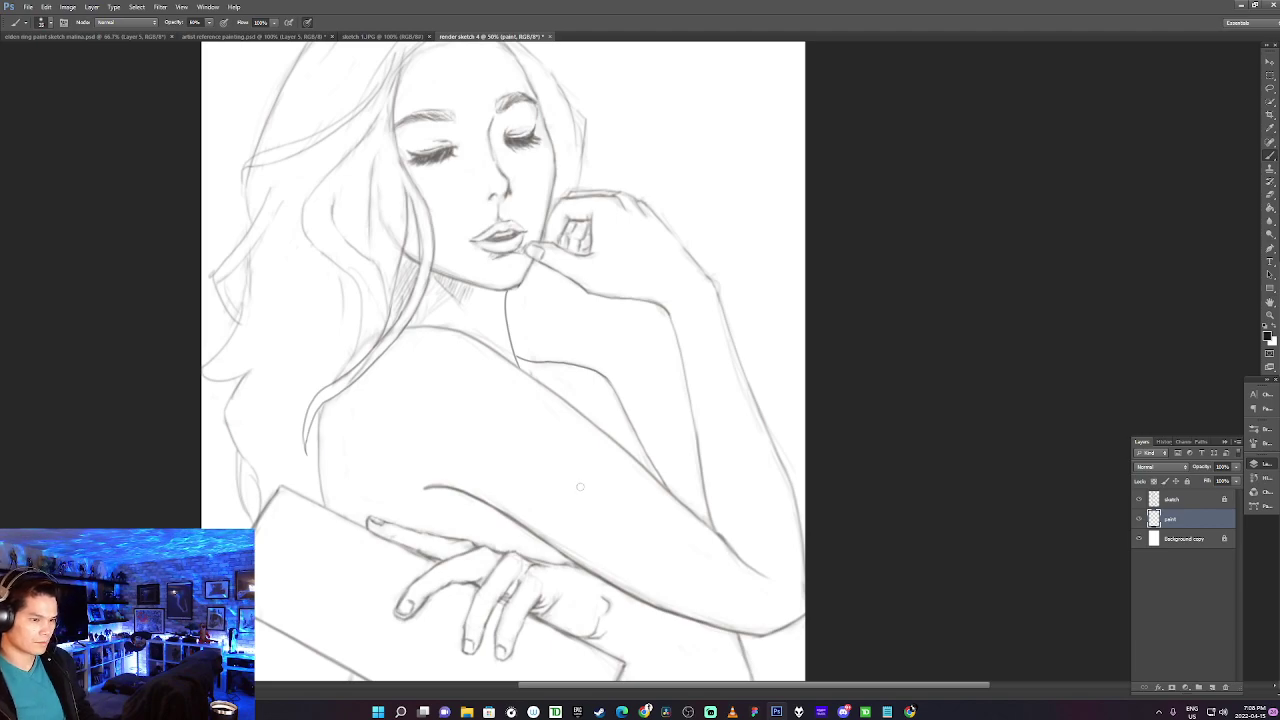
Choose a tan skin tone as the foreground color and paint a test stroke with a much larger brush beside the near upper arm's outer edge.
{"action": "key", "text": "n"}
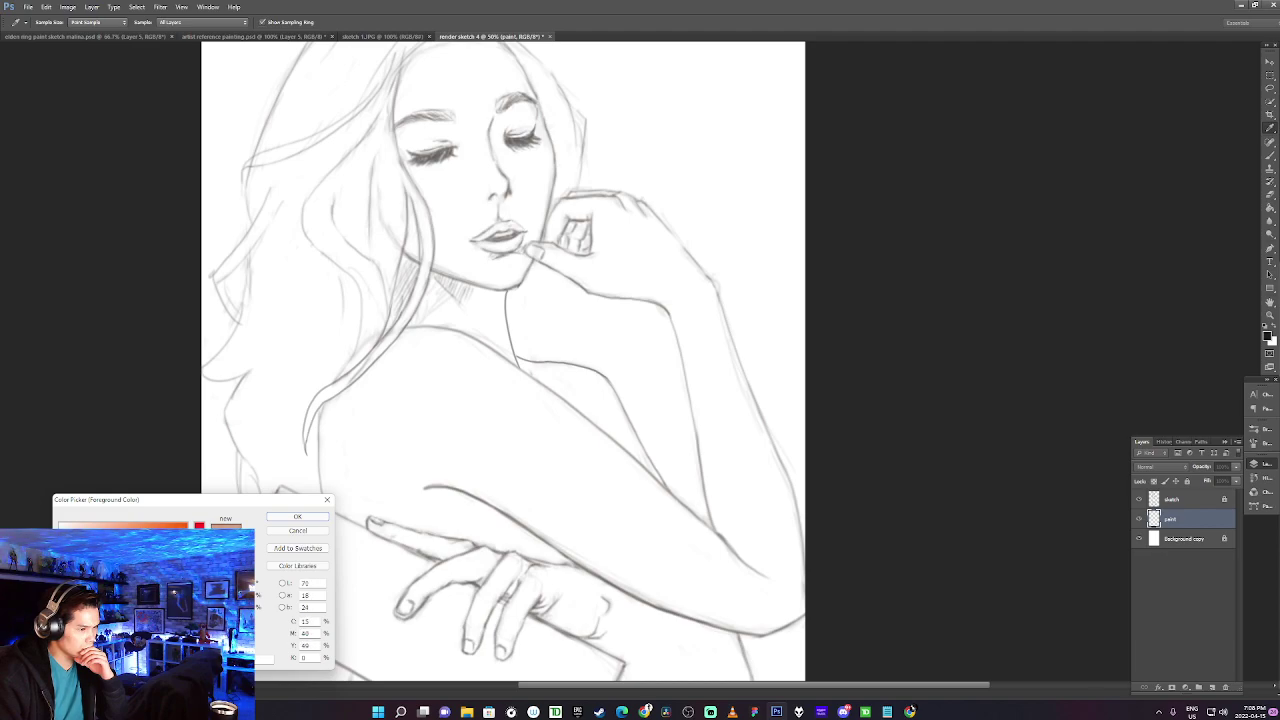
{"action": "left_click", "coordinate": [297, 516]}
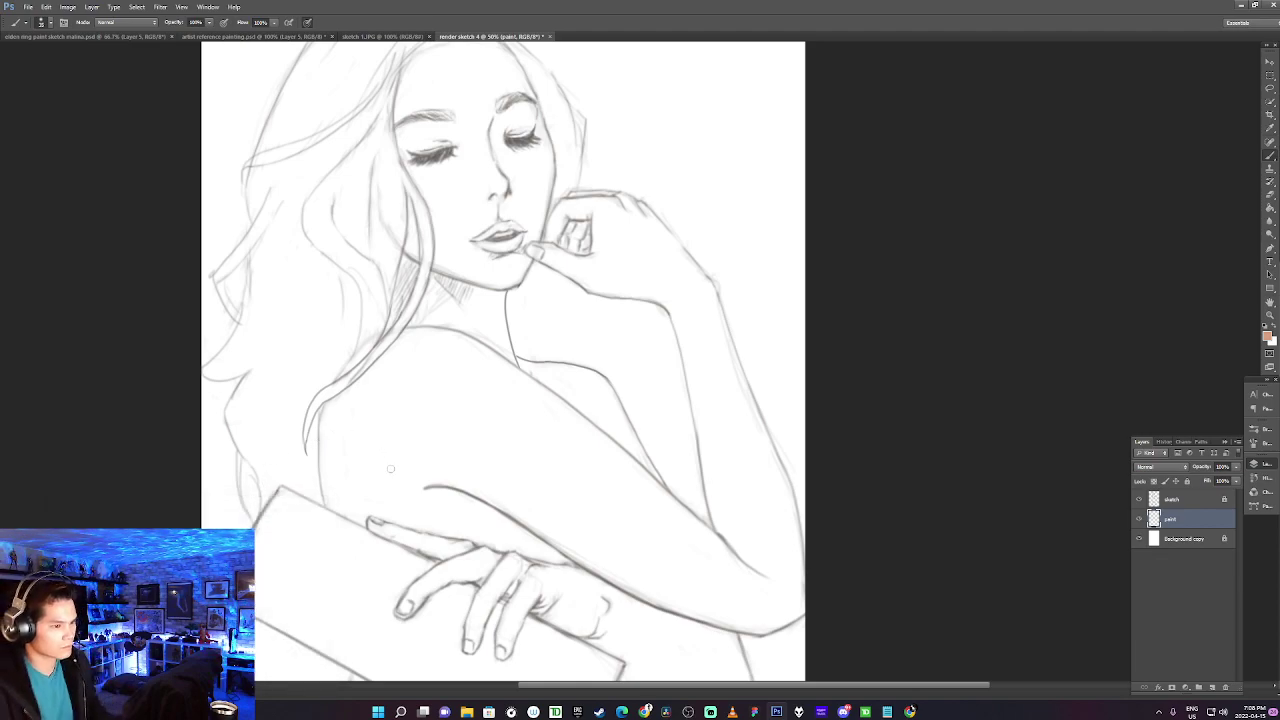
{"action": "key", "text": "bracketright"}
{"action": "key", "text": "bracketright"}
{"action": "key", "text": "bracketright"}
{"action": "key", "text": "bracketright"}
{"action": "key", "text": "bracketright"}
{"action": "key", "text": "bracketright"}
{"action": "key", "text": "bracketright"}
{"action": "key", "text": "bracketright"}
{"action": "key", "text": "bracketright"}
{"action": "key", "text": "bracketright"}
{"action": "left_click_drag", "start_coordinate": [345, 509], "coordinate": [347, 424]}
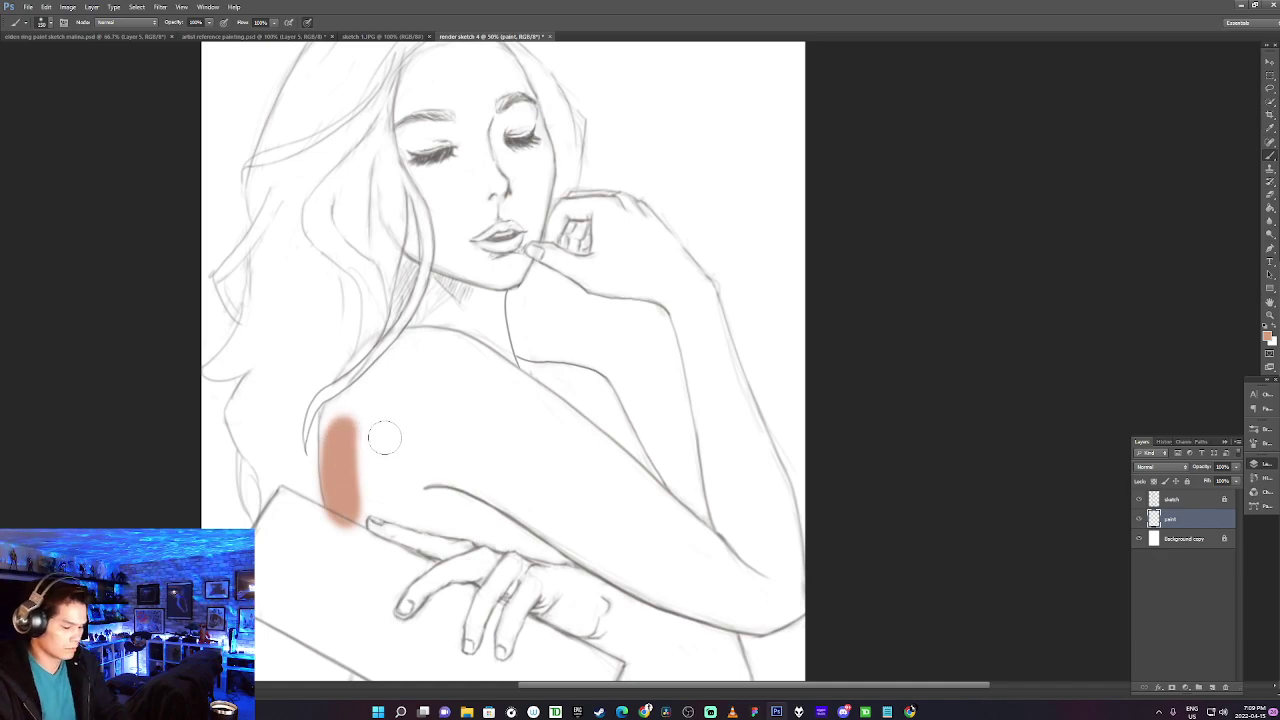
Choose a lighter peach skin tone and paint over the test stroke, along the near shoulder's edge and up the neck beside the hair.
{"action": "key", "text": "n"}
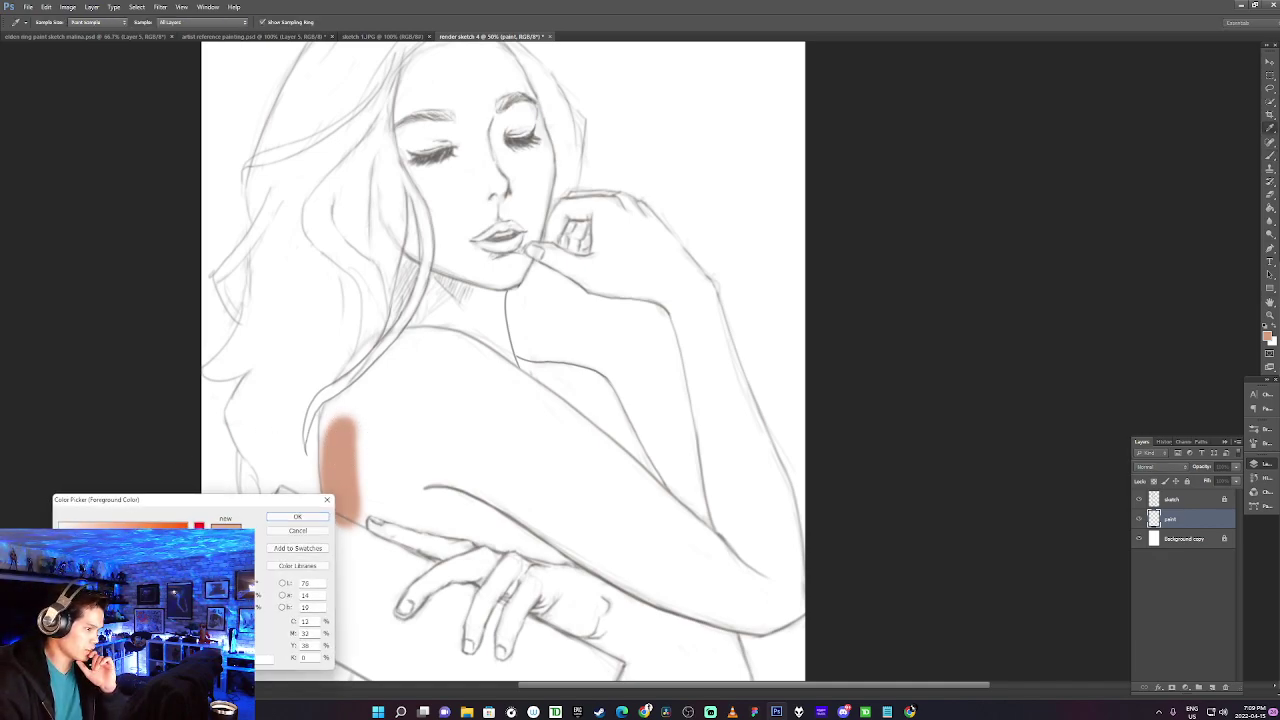
{"action": "left_click", "coordinate": [297, 517]}
{"action": "key", "text": "b"}
{"action": "mouse_move", "coordinate": [352, 535]}
{"action": "left_mouse_down"}
{"action": "mouse_move", "coordinate": [346, 466]}
{"action": "mouse_move", "coordinate": [358, 481]}
{"action": "mouse_move", "coordinate": [341, 432]}
{"action": "left_mouse_up"}
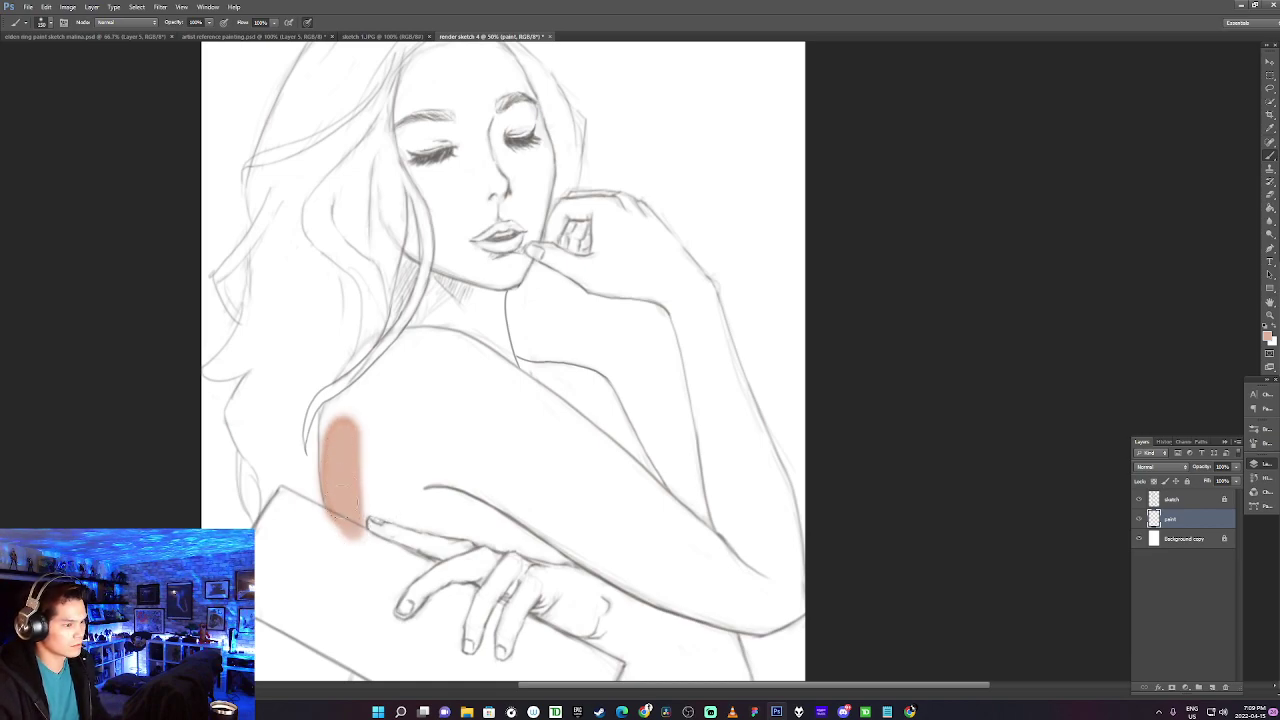
{"action": "mouse_move", "coordinate": [337, 454]}
{"action": "left_mouse_down"}
{"action": "mouse_move", "coordinate": [333, 391]}
{"action": "mouse_move", "coordinate": [335, 415]}
{"action": "mouse_move", "coordinate": [343, 399]}
{"action": "mouse_move", "coordinate": [331, 419]}
{"action": "mouse_move", "coordinate": [355, 365]}
{"action": "mouse_move", "coordinate": [353, 377]}
{"action": "mouse_move", "coordinate": [385, 352]}
{"action": "mouse_move", "coordinate": [343, 385]}
{"action": "mouse_move", "coordinate": [368, 345]}
{"action": "mouse_move", "coordinate": [365, 357]}
{"action": "mouse_move", "coordinate": [388, 349]}
{"action": "mouse_move", "coordinate": [368, 365]}
{"action": "mouse_move", "coordinate": [358, 352]}
{"action": "mouse_move", "coordinate": [454, 345]}
{"action": "mouse_move", "coordinate": [412, 345]}
{"action": "left_mouse_up"}
{"action": "mouse_move", "coordinate": [410, 260]}
{"action": "left_mouse_down"}
{"action": "mouse_move", "coordinate": [384, 336]}
{"action": "mouse_move", "coordinate": [398, 270]}
{"action": "mouse_move", "coordinate": [414, 262]}
{"action": "mouse_move", "coordinate": [418, 282]}
{"action": "mouse_move", "coordinate": [366, 342]}
{"action": "left_mouse_up"}
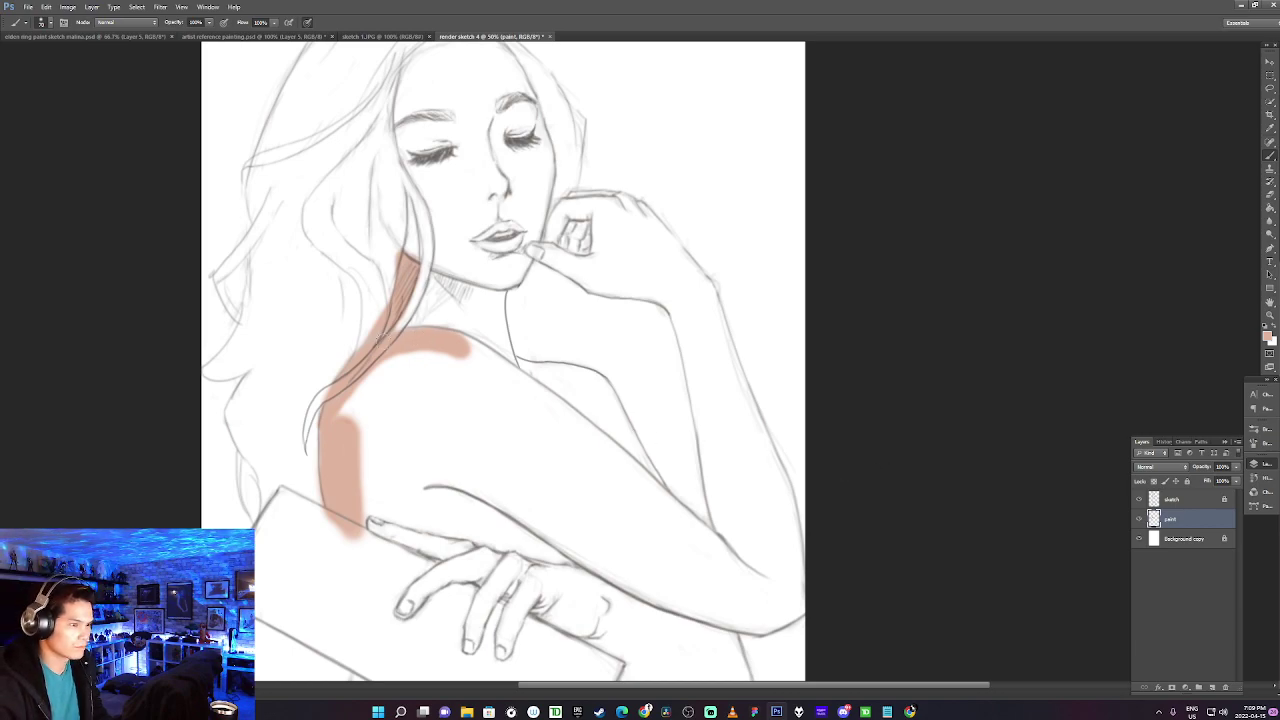
Paint a short skin-tone stroke over the neck on the sketch layer and step back through the history to remove it.
{"action": "left_click", "coordinate": [1170, 500]}
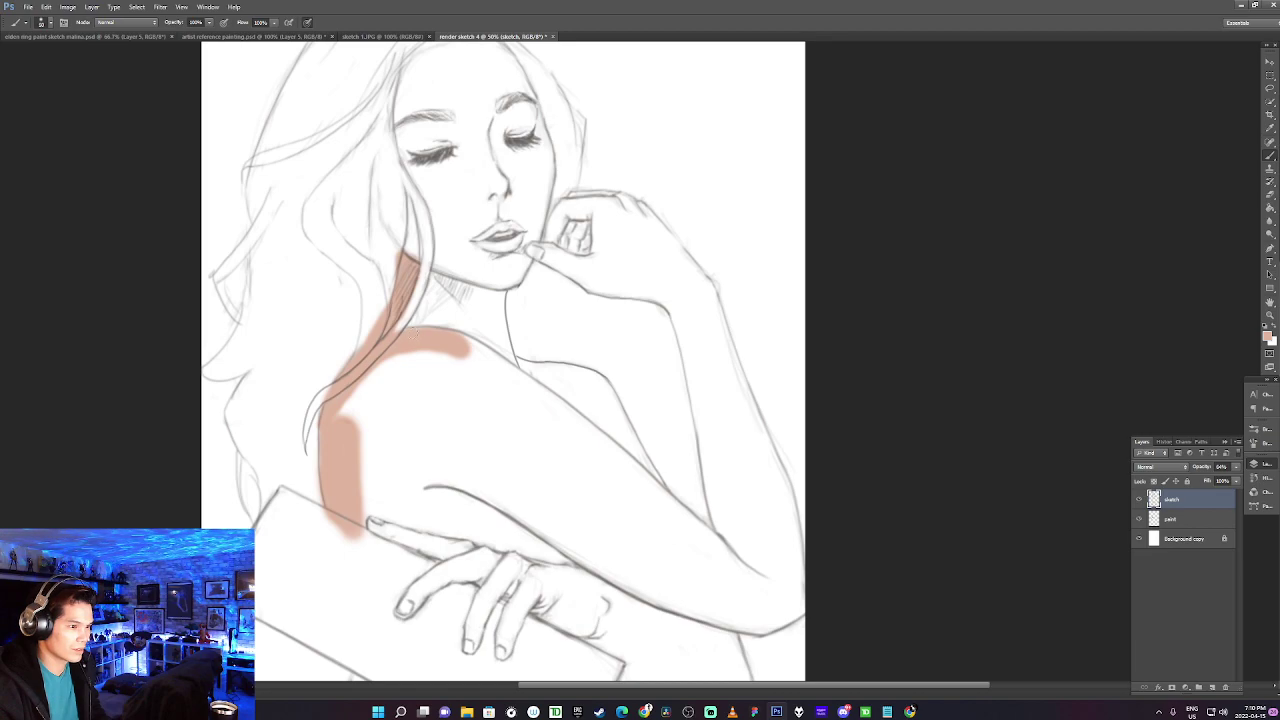
{"action": "mouse_move", "coordinate": [425, 340]}
{"action": "left_mouse_down"}
{"action": "mouse_move", "coordinate": [428, 318]}
{"action": "mouse_move", "coordinate": [412, 316]}
{"action": "mouse_move", "coordinate": [433, 297]}
{"action": "left_mouse_up"}
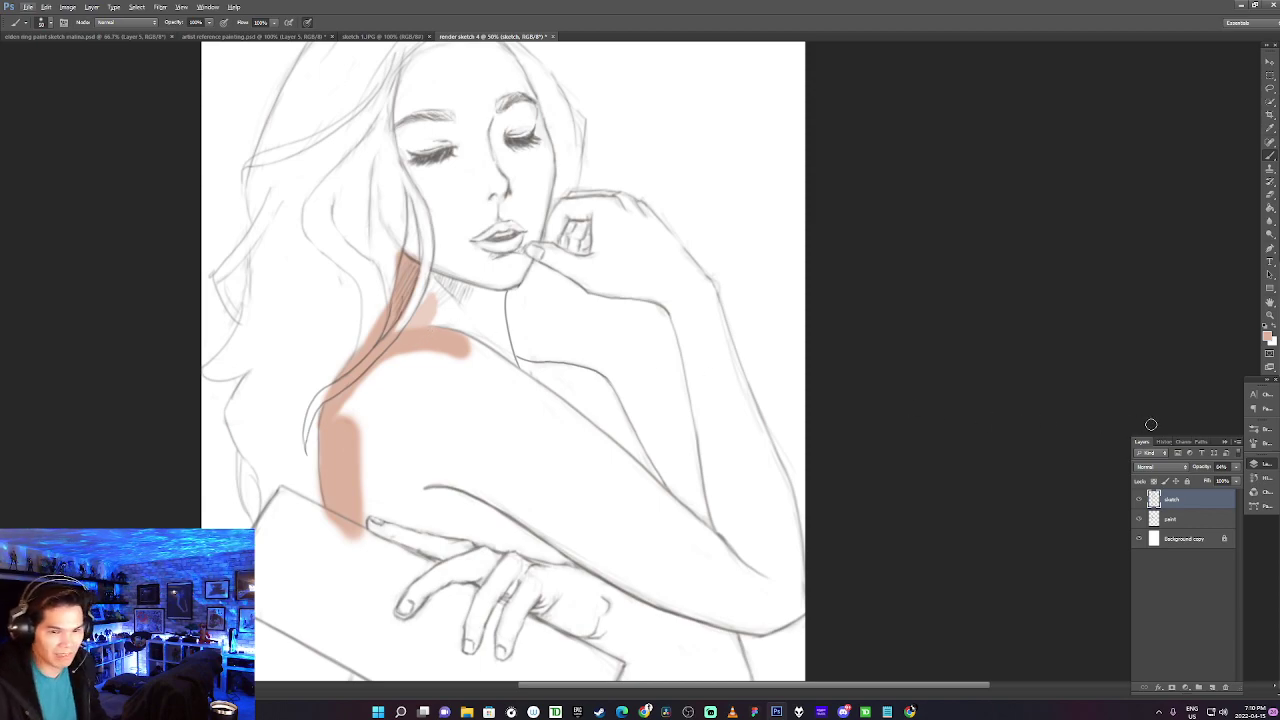
{"action": "left_click", "coordinate": [1262, 478]}
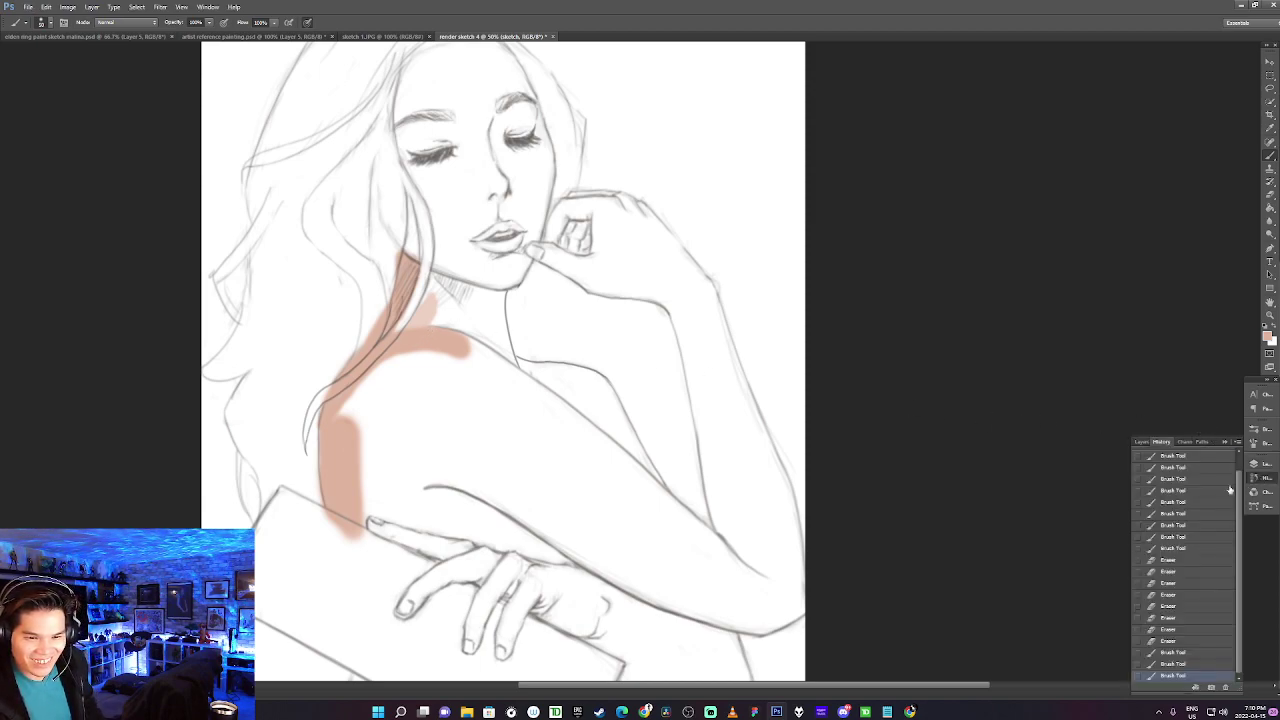
{"action": "left_click", "coordinate": [1174, 664]}
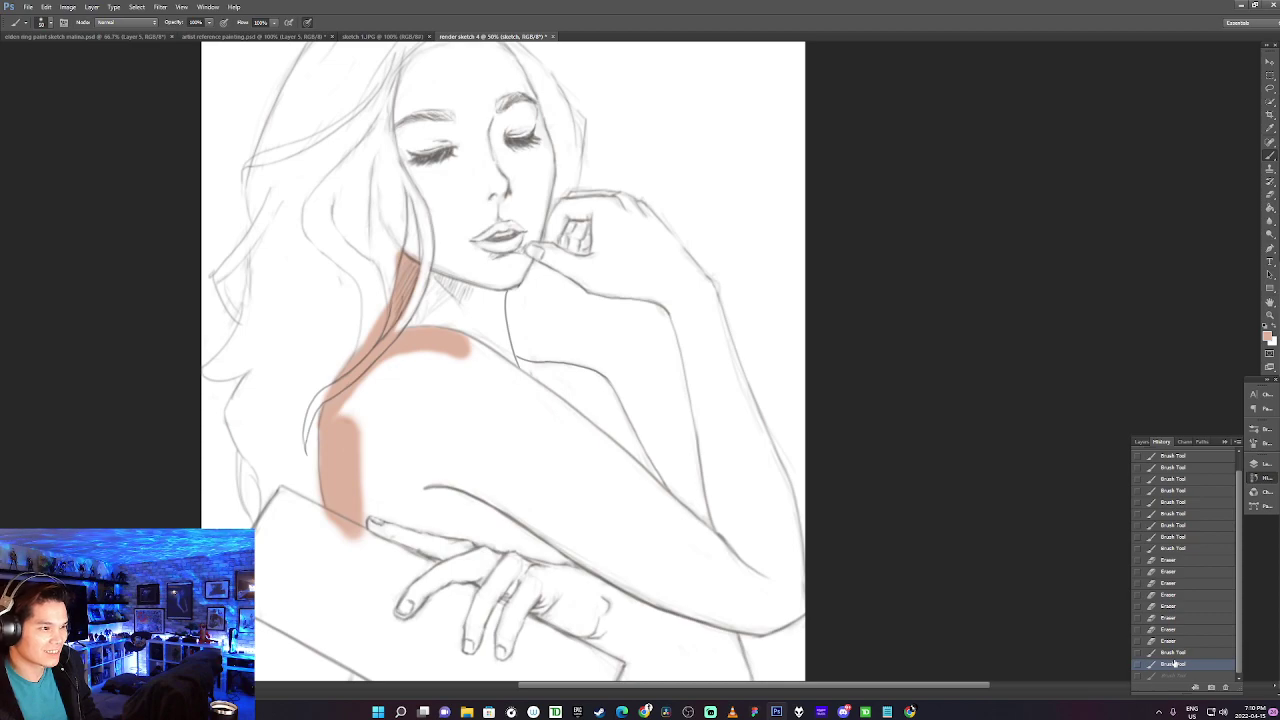
{"action": "left_click", "coordinate": [1180, 653]}
{"action": "left_click", "coordinate": [1177, 642]}
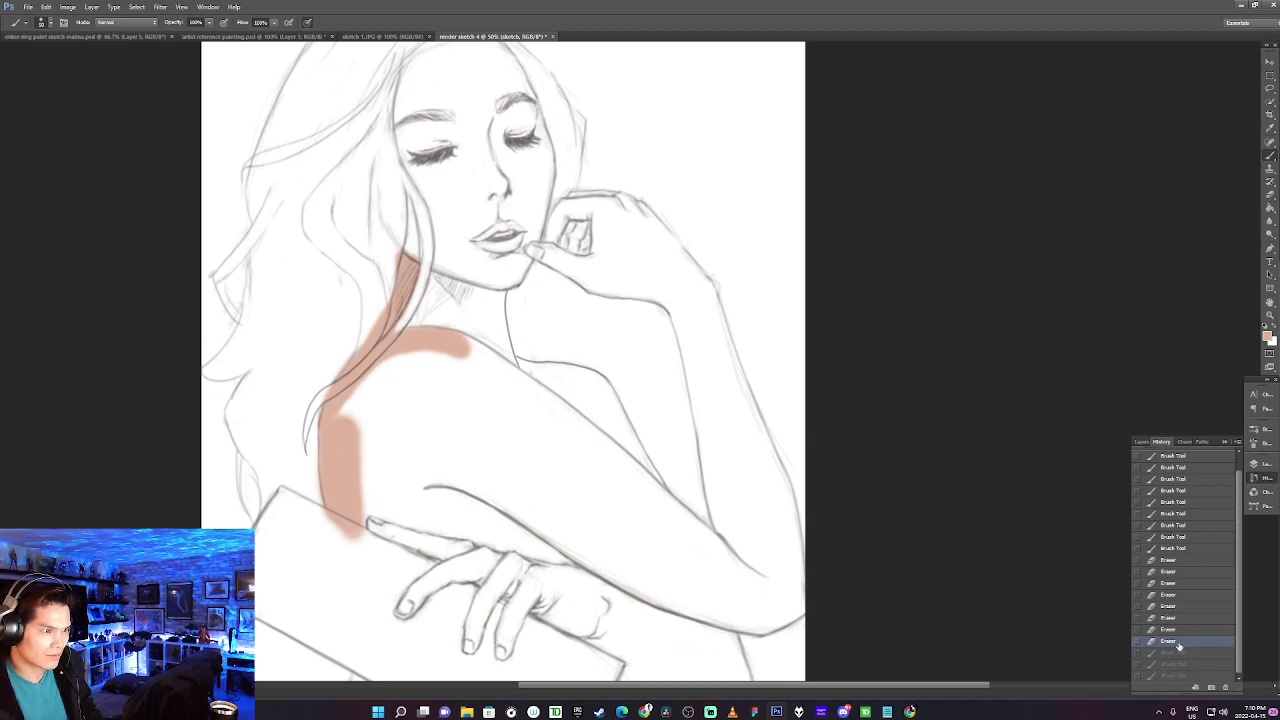
{"action": "left_click", "coordinate": [1183, 655]}
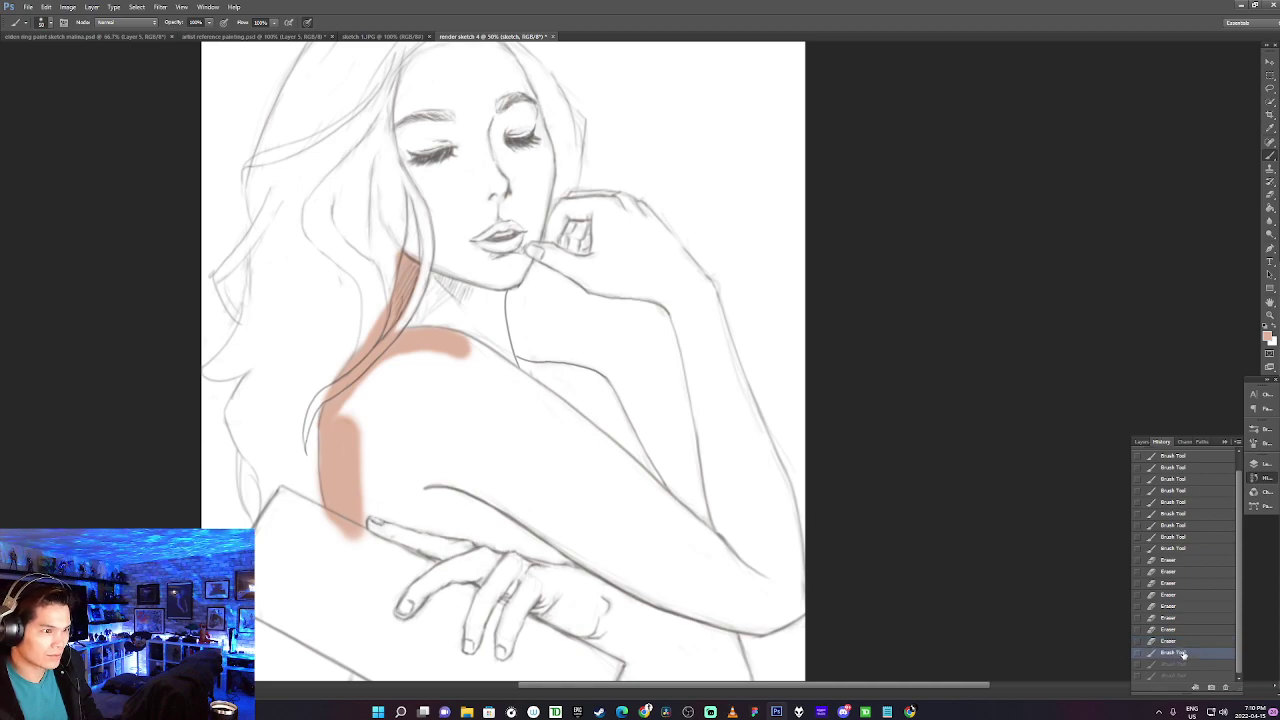
{"action": "left_click", "coordinate": [1181, 641]}
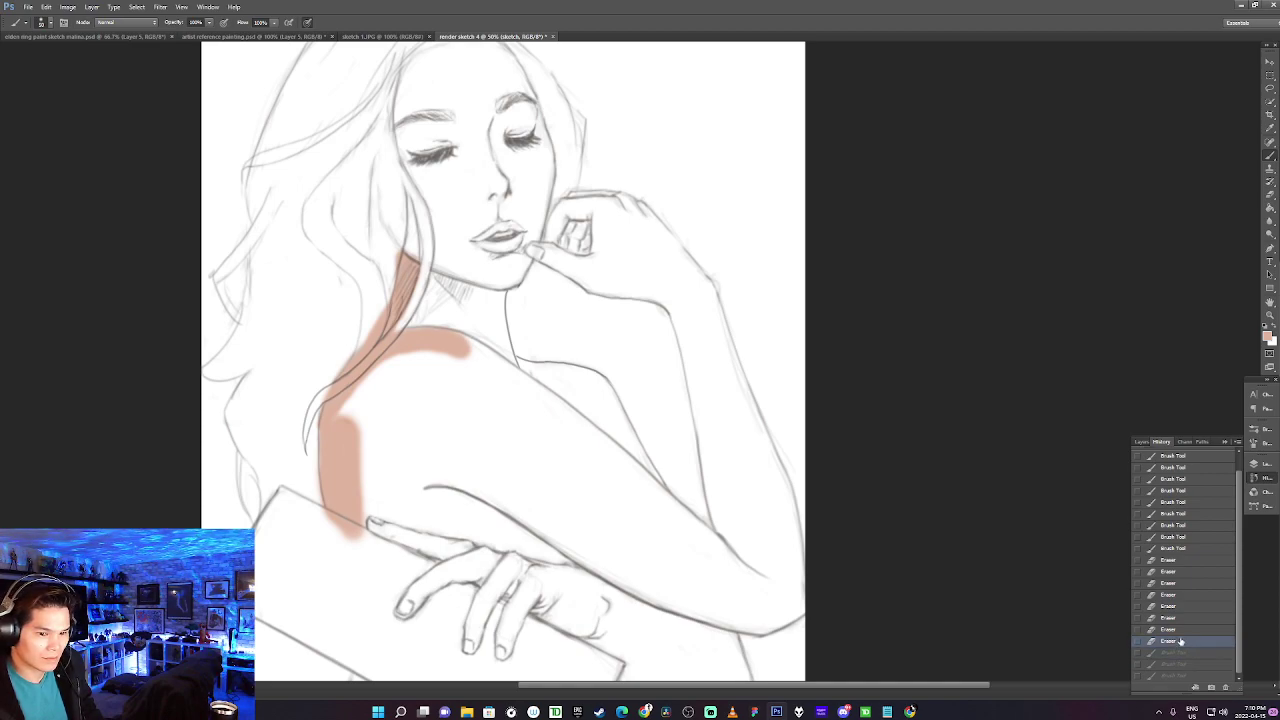
Lock the sketch layer again and block in the near shoulder, upper arm edge and neck with skin tone on the paint layer.
{"action": "left_click", "coordinate": [1268, 464]}
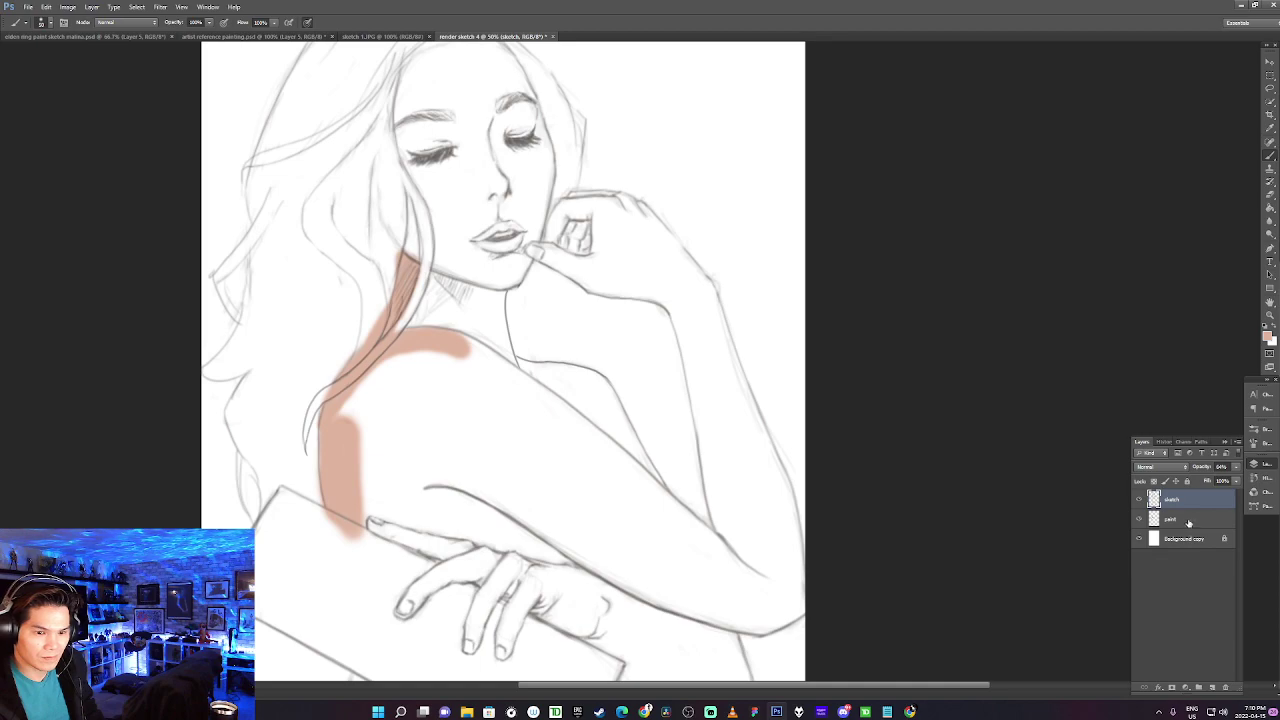
{"action": "left_click", "coordinate": [1190, 517]}
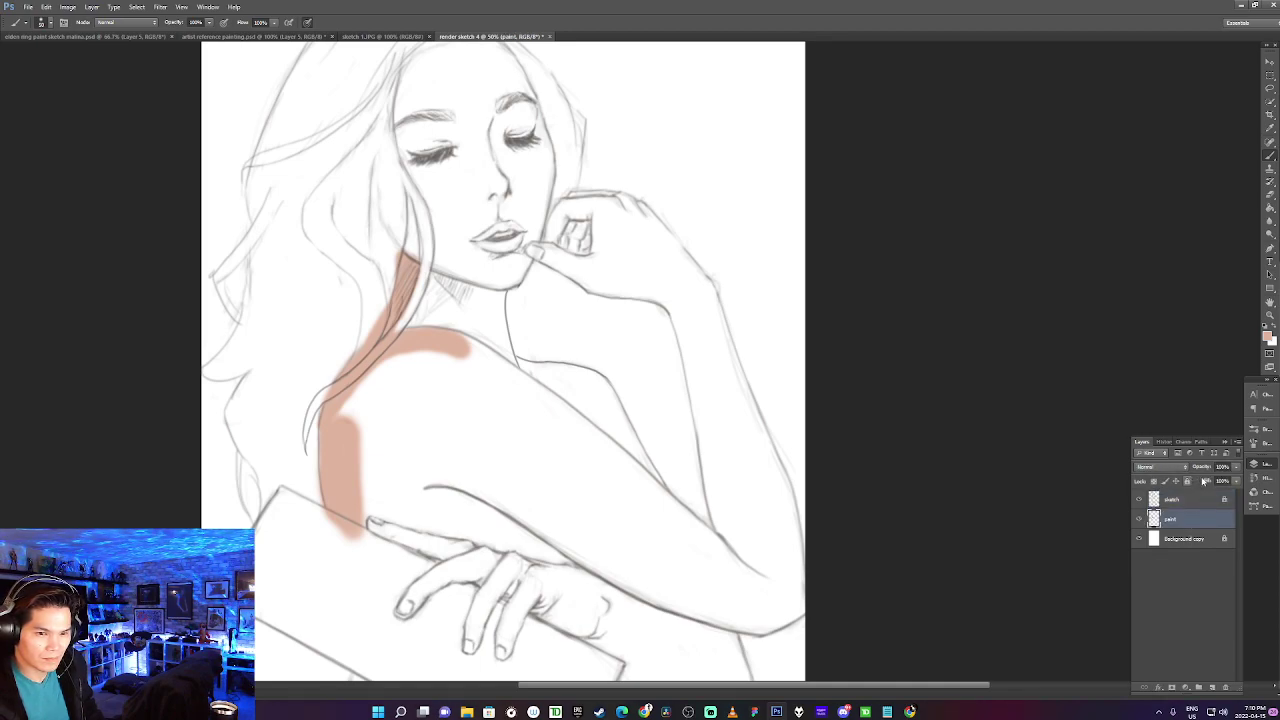
{"action": "mouse_move", "coordinate": [342, 422]}
{"action": "left_mouse_down"}
{"action": "mouse_move", "coordinate": [398, 362]}
{"action": "mouse_move", "coordinate": [372, 370]}
{"action": "left_mouse_up"}
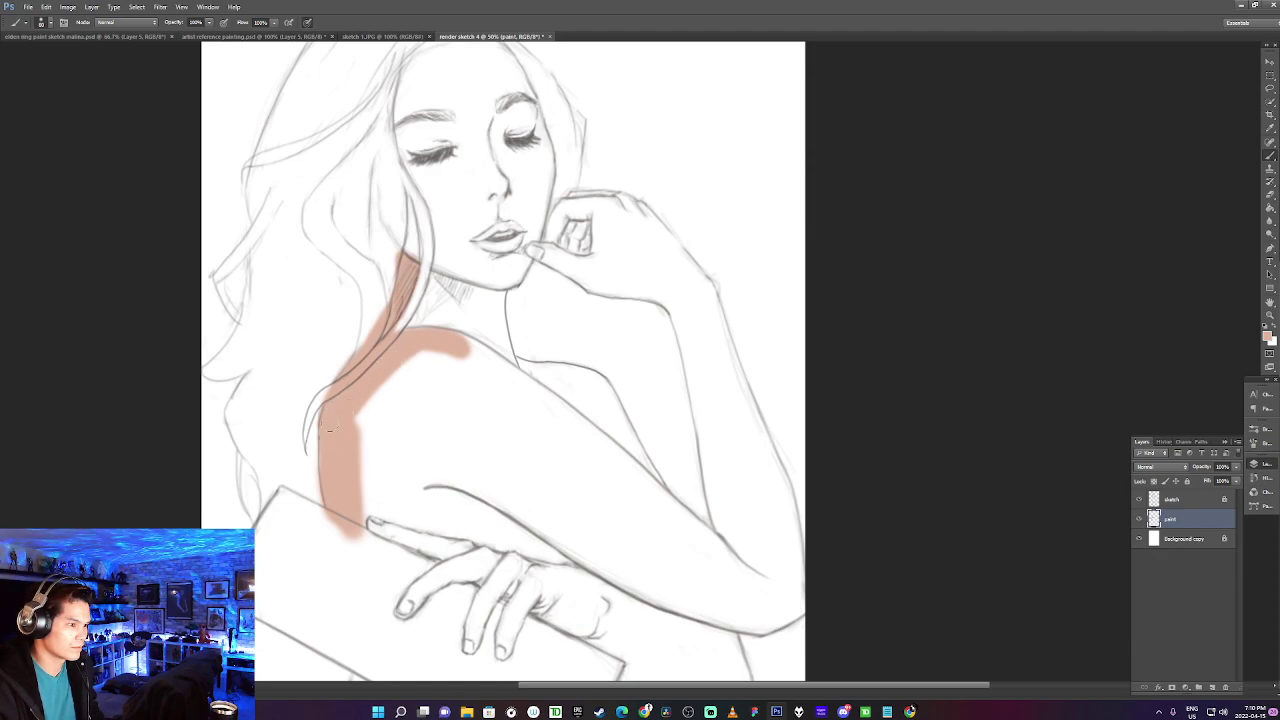
{"action": "key", "text": "bracketright"}
{"action": "key", "text": "bracketright"}
{"action": "key", "text": "bracketright"}
{"action": "mouse_move", "coordinate": [386, 384]}
{"action": "left_mouse_down"}
{"action": "mouse_move", "coordinate": [368, 436]}
{"action": "mouse_move", "coordinate": [376, 510]}
{"action": "mouse_move", "coordinate": [371, 469]}
{"action": "mouse_move", "coordinate": [410, 530]}
{"action": "mouse_move", "coordinate": [460, 548]}
{"action": "mouse_move", "coordinate": [478, 540]}
{"action": "mouse_move", "coordinate": [500, 572]}
{"action": "mouse_move", "coordinate": [393, 503]}
{"action": "mouse_move", "coordinate": [566, 587]}
{"action": "mouse_move", "coordinate": [423, 457]}
{"action": "mouse_move", "coordinate": [586, 552]}
{"action": "mouse_move", "coordinate": [480, 527]}
{"action": "left_mouse_up"}
{"action": "mouse_move", "coordinate": [362, 429]}
{"action": "left_mouse_down"}
{"action": "mouse_move", "coordinate": [377, 390]}
{"action": "mouse_move", "coordinate": [416, 358]}
{"action": "mouse_move", "coordinate": [397, 372]}
{"action": "mouse_move", "coordinate": [444, 270]}
{"action": "mouse_move", "coordinate": [419, 348]}
{"action": "mouse_move", "coordinate": [434, 340]}
{"action": "mouse_move", "coordinate": [467, 238]}
{"action": "mouse_move", "coordinate": [454, 292]}
{"action": "mouse_move", "coordinate": [467, 375]}
{"action": "mouse_move", "coordinate": [486, 388]}
{"action": "mouse_move", "coordinate": [484, 300]}
{"action": "mouse_move", "coordinate": [501, 385]}
{"action": "mouse_move", "coordinate": [476, 265]}
{"action": "mouse_move", "coordinate": [481, 322]}
{"action": "mouse_move", "coordinate": [497, 279]}
{"action": "mouse_move", "coordinate": [492, 322]}
{"action": "left_mouse_up"}
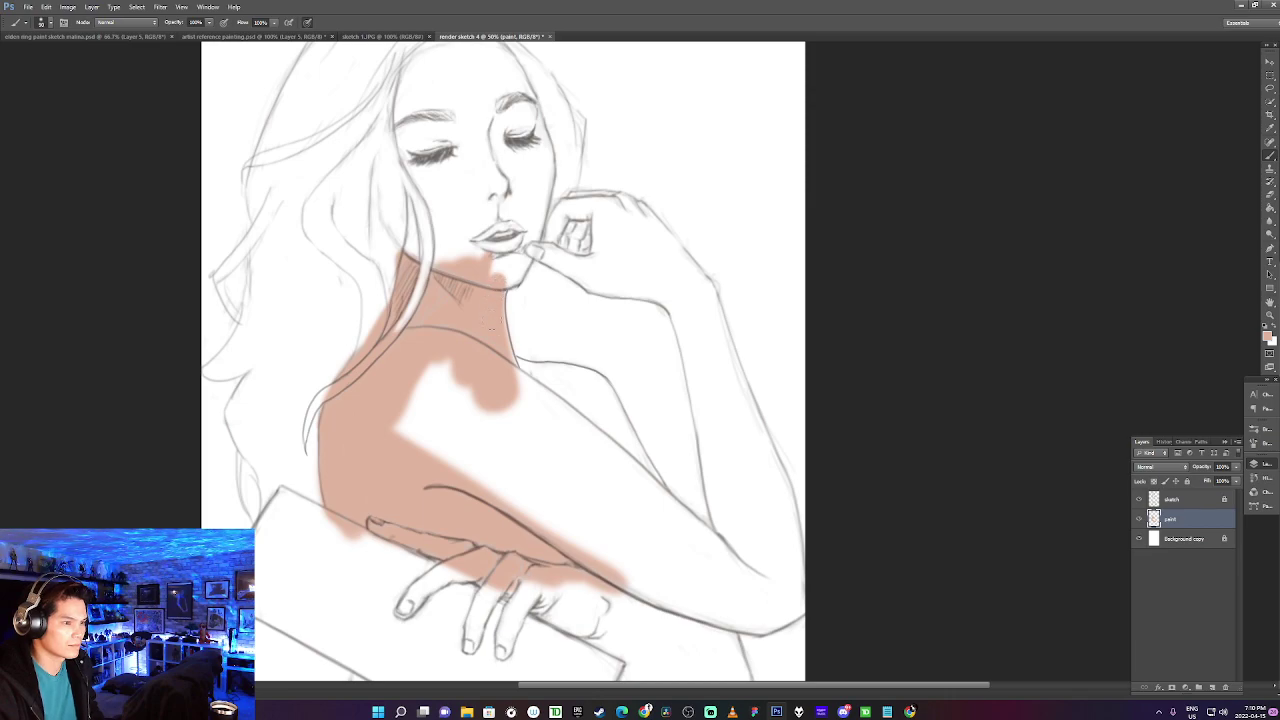
Paint the near side of the face, nose and chin in skin tone, tidying the color around the long hair strand with a smaller brush.
{"action": "mouse_move", "coordinate": [450, 258]}
{"action": "left_mouse_down"}
{"action": "mouse_move", "coordinate": [432, 204]}
{"action": "mouse_move", "coordinate": [448, 240]}
{"action": "mouse_move", "coordinate": [470, 212]}
{"action": "mouse_move", "coordinate": [480, 255]}
{"action": "mouse_move", "coordinate": [494, 220]}
{"action": "mouse_move", "coordinate": [490, 275]}
{"action": "mouse_move", "coordinate": [508, 240]}
{"action": "mouse_move", "coordinate": [514, 280]}
{"action": "mouse_move", "coordinate": [522, 250]}
{"action": "mouse_move", "coordinate": [510, 286]}
{"action": "mouse_move", "coordinate": [530, 222]}
{"action": "mouse_move", "coordinate": [500, 196]}
{"action": "mouse_move", "coordinate": [484, 205]}
{"action": "mouse_move", "coordinate": [472, 160]}
{"action": "mouse_move", "coordinate": [460, 200]}
{"action": "mouse_move", "coordinate": [422, 160]}
{"action": "mouse_move", "coordinate": [418, 192]}
{"action": "mouse_move", "coordinate": [426, 176]}
{"action": "mouse_move", "coordinate": [462, 182]}
{"action": "mouse_move", "coordinate": [432, 118]}
{"action": "mouse_move", "coordinate": [412, 140]}
{"action": "mouse_move", "coordinate": [401, 128]}
{"action": "mouse_move", "coordinate": [405, 150]}
{"action": "mouse_move", "coordinate": [402, 84]}
{"action": "mouse_move", "coordinate": [401, 113]}
{"action": "mouse_move", "coordinate": [424, 52]}
{"action": "left_mouse_up"}
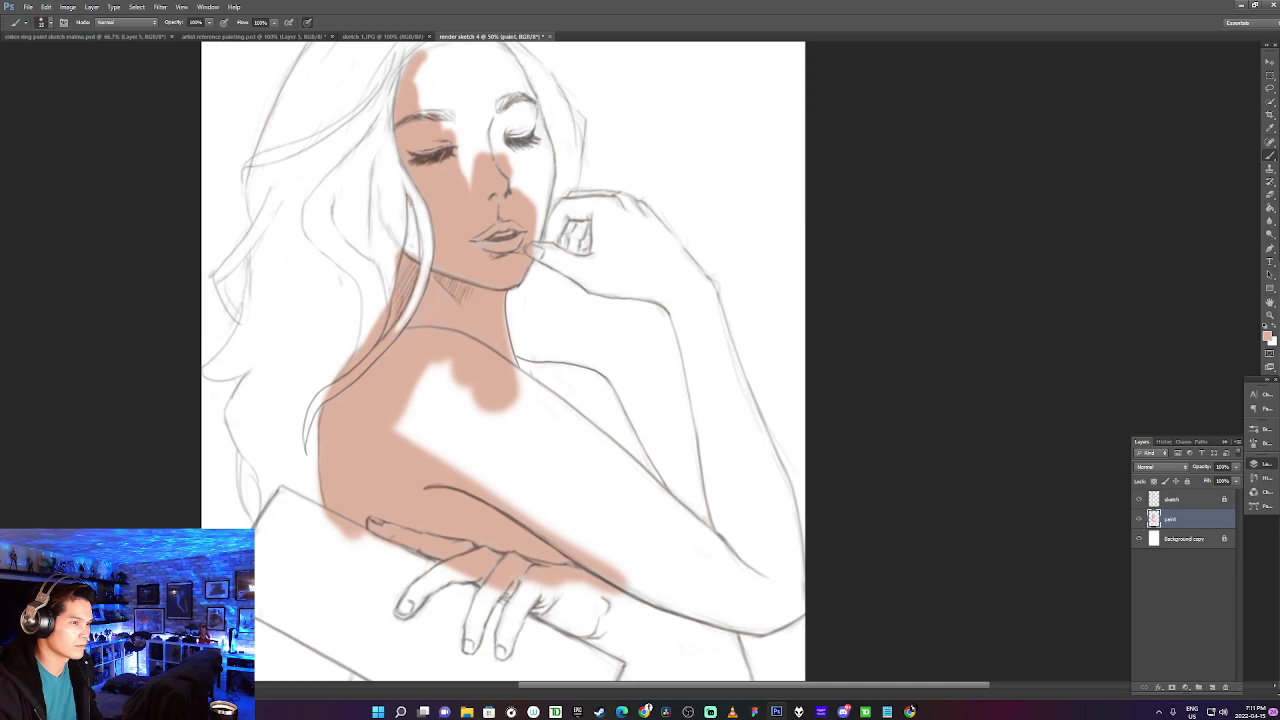
{"action": "left_click_drag", "start_coordinate": [409, 208], "coordinate": [410, 234]}
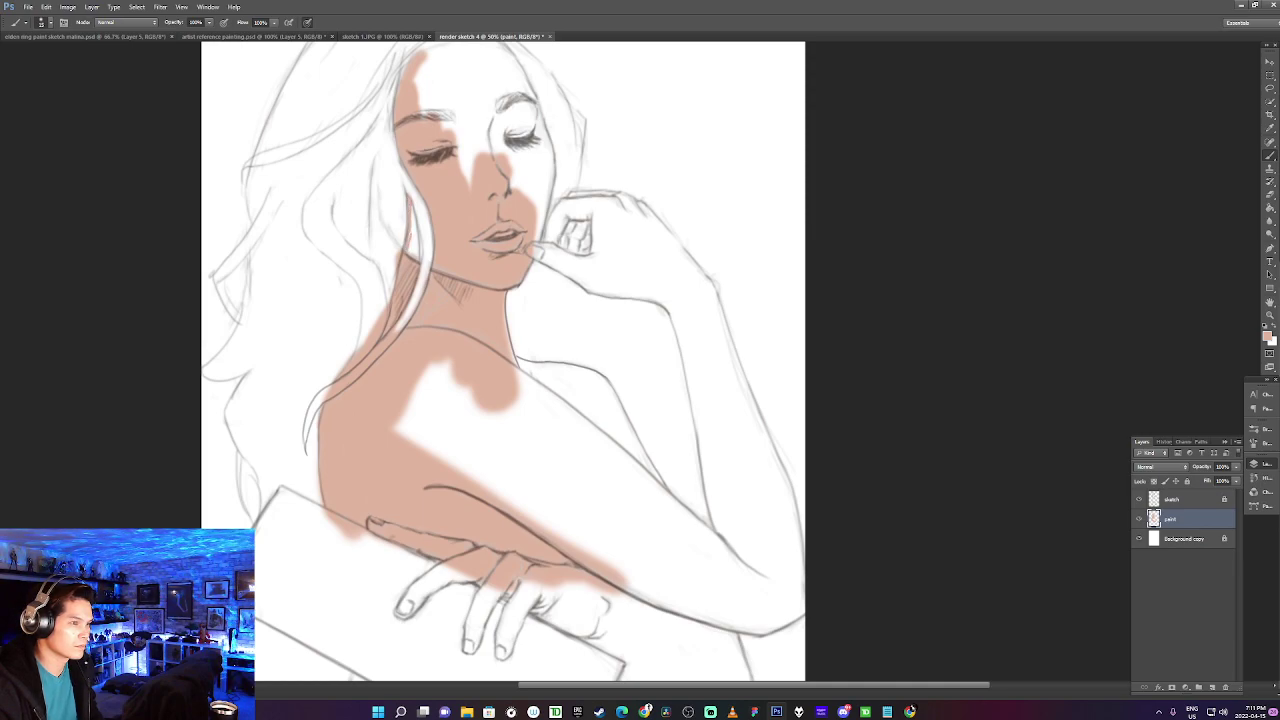
{"action": "key", "text": "["}
{"action": "key", "text": "["}
{"action": "key", "text": "["}
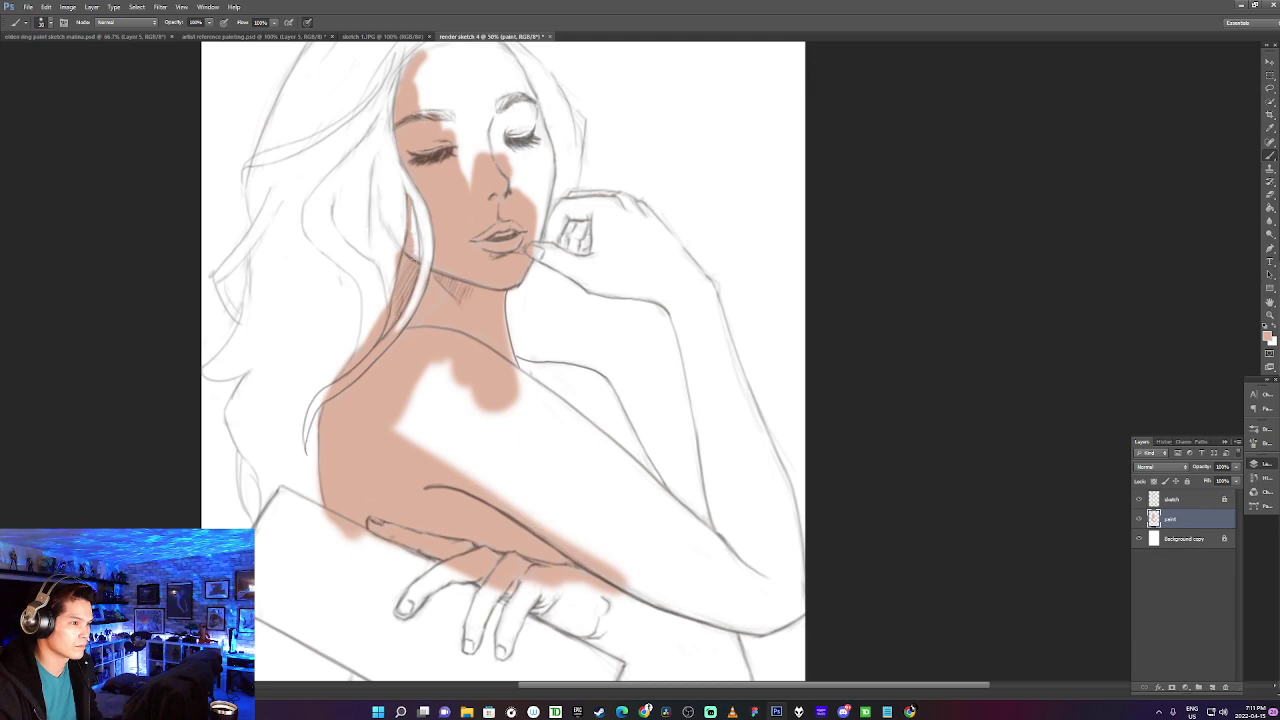
{"action": "mouse_move", "coordinate": [412, 241]}
{"action": "left_mouse_down"}
{"action": "mouse_move", "coordinate": [413, 205]}
{"action": "mouse_move", "coordinate": [415, 238]}
{"action": "left_mouse_up"}
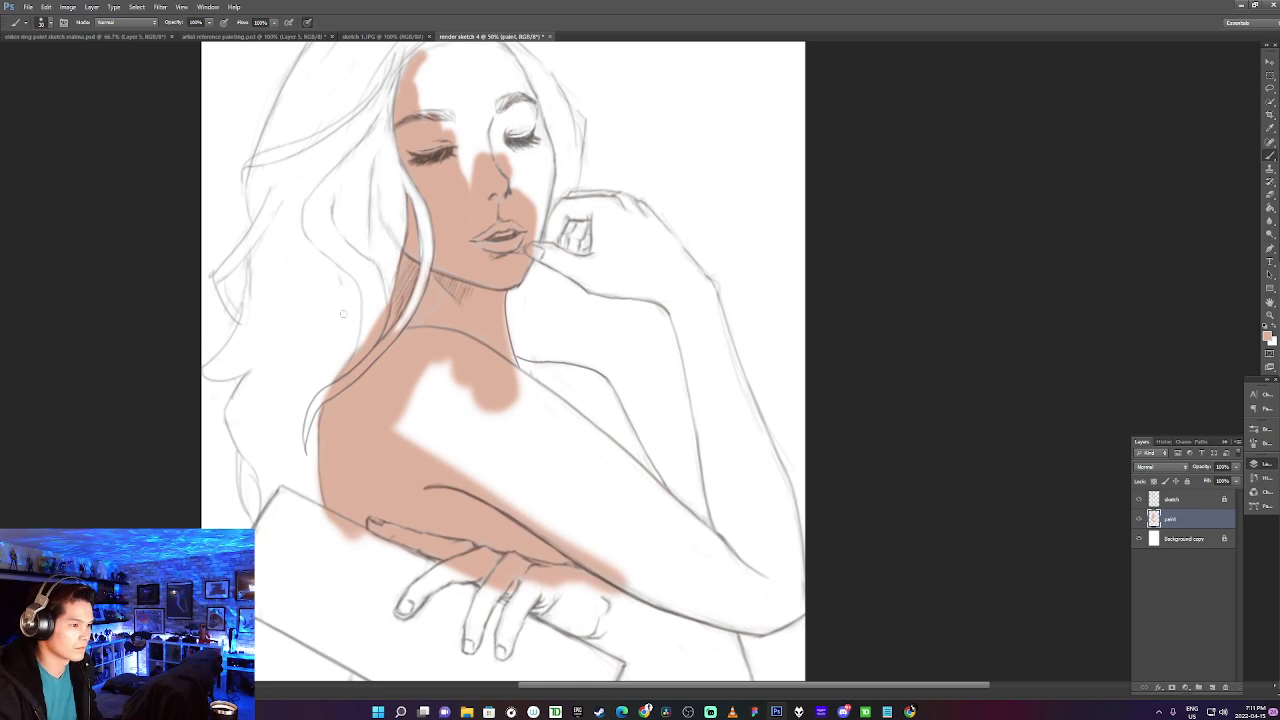
{"action": "left_click_drag", "start_coordinate": [356, 352], "coordinate": [383, 300]}
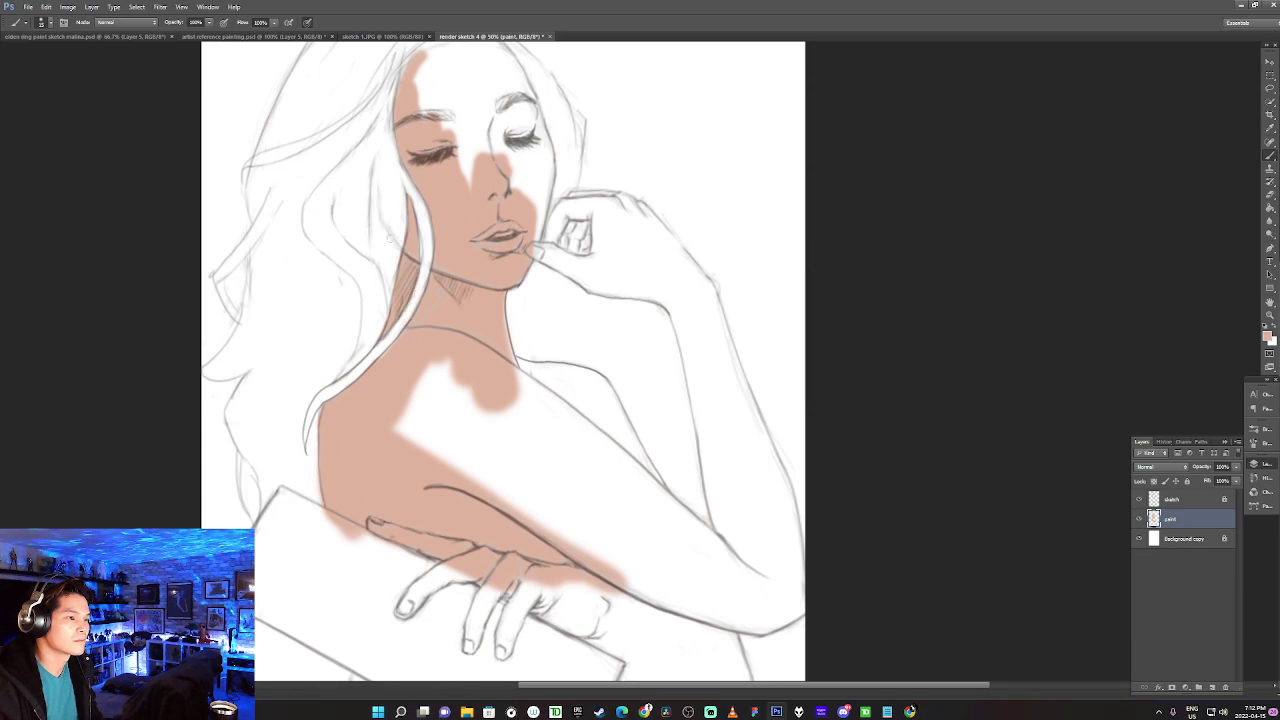
Extend the skin tone across the near side of the forehead and over the far eye.
{"action": "mouse_move", "coordinate": [472, 185]}
{"action": "left_mouse_down"}
{"action": "mouse_move", "coordinate": [458, 115]}
{"action": "mouse_move", "coordinate": [446, 122]}
{"action": "mouse_move", "coordinate": [472, 224]}
{"action": "mouse_move", "coordinate": [422, 205]}
{"action": "mouse_move", "coordinate": [433, 212]}
{"action": "mouse_move", "coordinate": [433, 170]}
{"action": "mouse_move", "coordinate": [422, 174]}
{"action": "mouse_move", "coordinate": [434, 160]}
{"action": "mouse_move", "coordinate": [476, 154]}
{"action": "mouse_move", "coordinate": [431, 186]}
{"action": "mouse_move", "coordinate": [452, 208]}
{"action": "mouse_move", "coordinate": [460, 170]}
{"action": "mouse_move", "coordinate": [472, 213]}
{"action": "mouse_move", "coordinate": [444, 219]}
{"action": "mouse_move", "coordinate": [482, 260]}
{"action": "left_mouse_up"}
{"action": "mouse_move", "coordinate": [478, 212]}
{"action": "left_mouse_down"}
{"action": "mouse_move", "coordinate": [484, 262]}
{"action": "mouse_move", "coordinate": [480, 178]}
{"action": "left_mouse_up"}
{"action": "left_click_drag", "start_coordinate": [486, 262], "coordinate": [480, 166]}
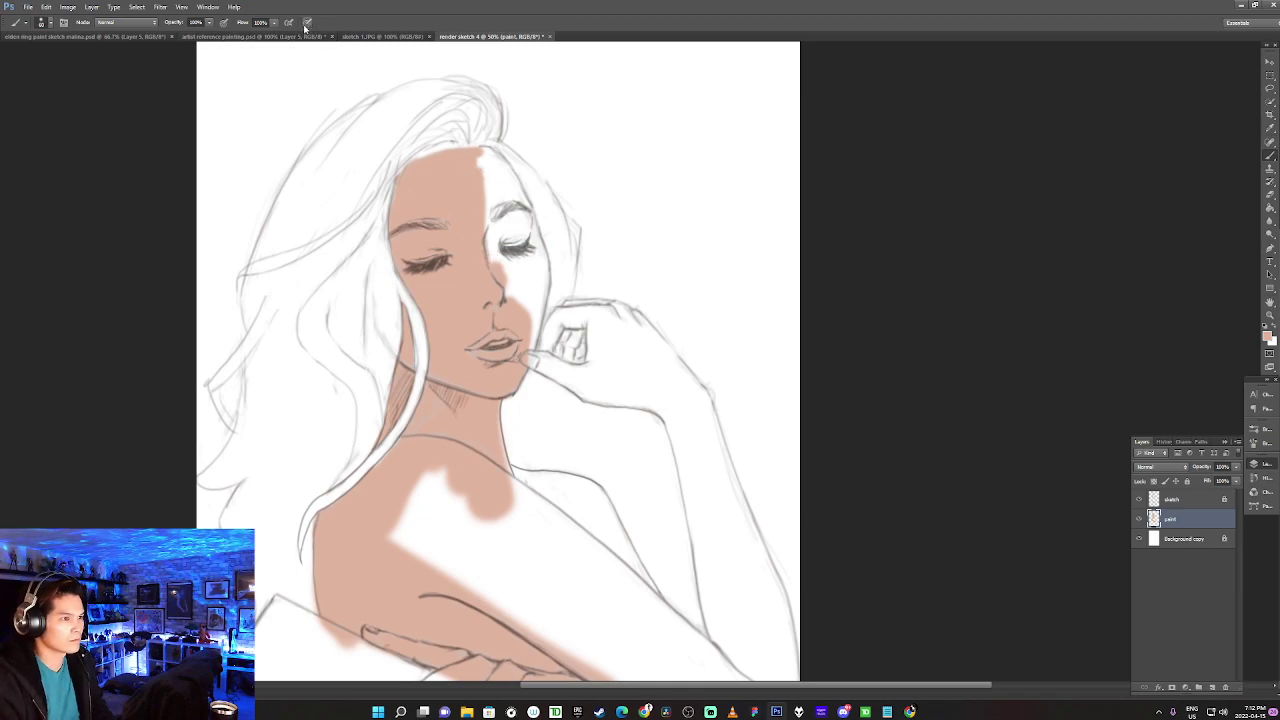
{"action": "mouse_move", "coordinate": [474, 222]}
{"action": "left_mouse_down"}
{"action": "mouse_move", "coordinate": [474, 190]}
{"action": "mouse_move", "coordinate": [499, 222]}
{"action": "mouse_move", "coordinate": [512, 302]}
{"action": "mouse_move", "coordinate": [506, 232]}
{"action": "mouse_move", "coordinate": [514, 300]}
{"action": "mouse_move", "coordinate": [518, 249]}
{"action": "left_mouse_up"}
Adjust the brush size and hardness, and fill the rest of the forehead, the far brow area and the far cheek with skin tone.
{"action": "key", "text": "bracketright"}
{"action": "key", "text": "bracketright"}
{"action": "key", "text": "bracketright"}
{"action": "key", "text": "bracketright"}
{"action": "key", "text": "bracketright"}
{"action": "key", "text": "bracketright"}
{"action": "key", "text": "bracketright"}
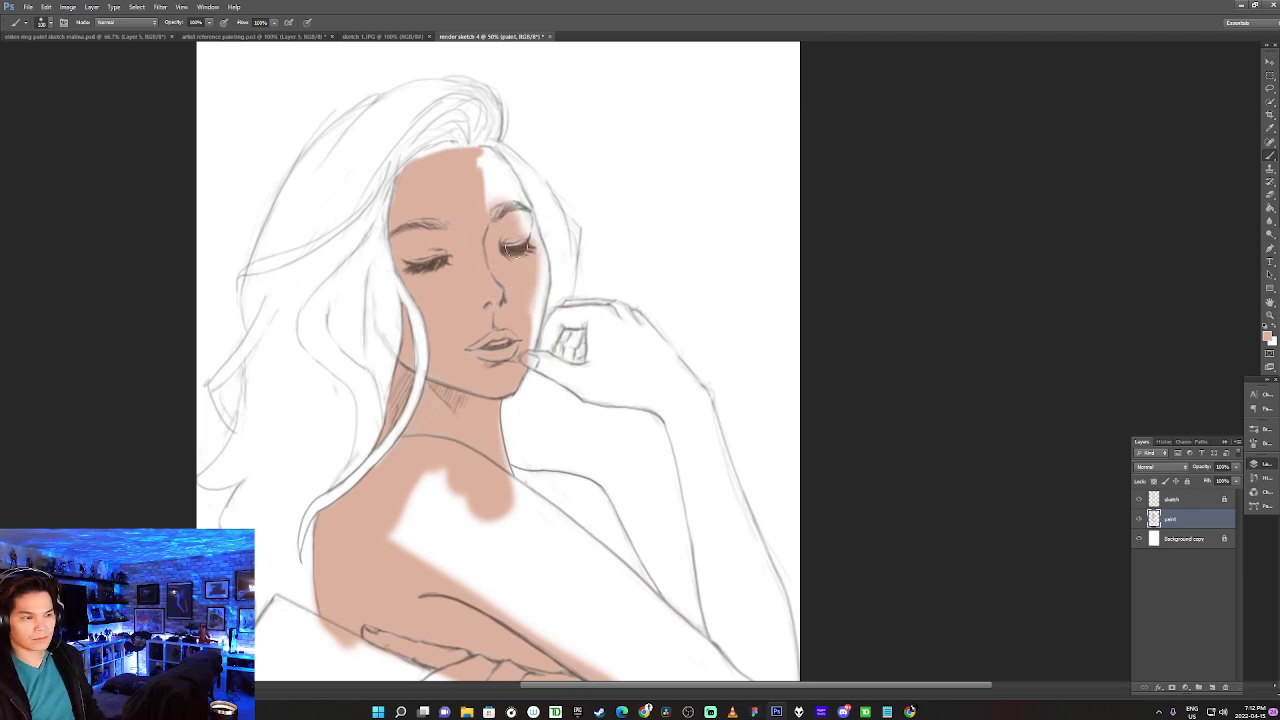
{"action": "right_click", "coordinate": [511, 252]}
{"action": "left_click", "coordinate": [561, 305]}
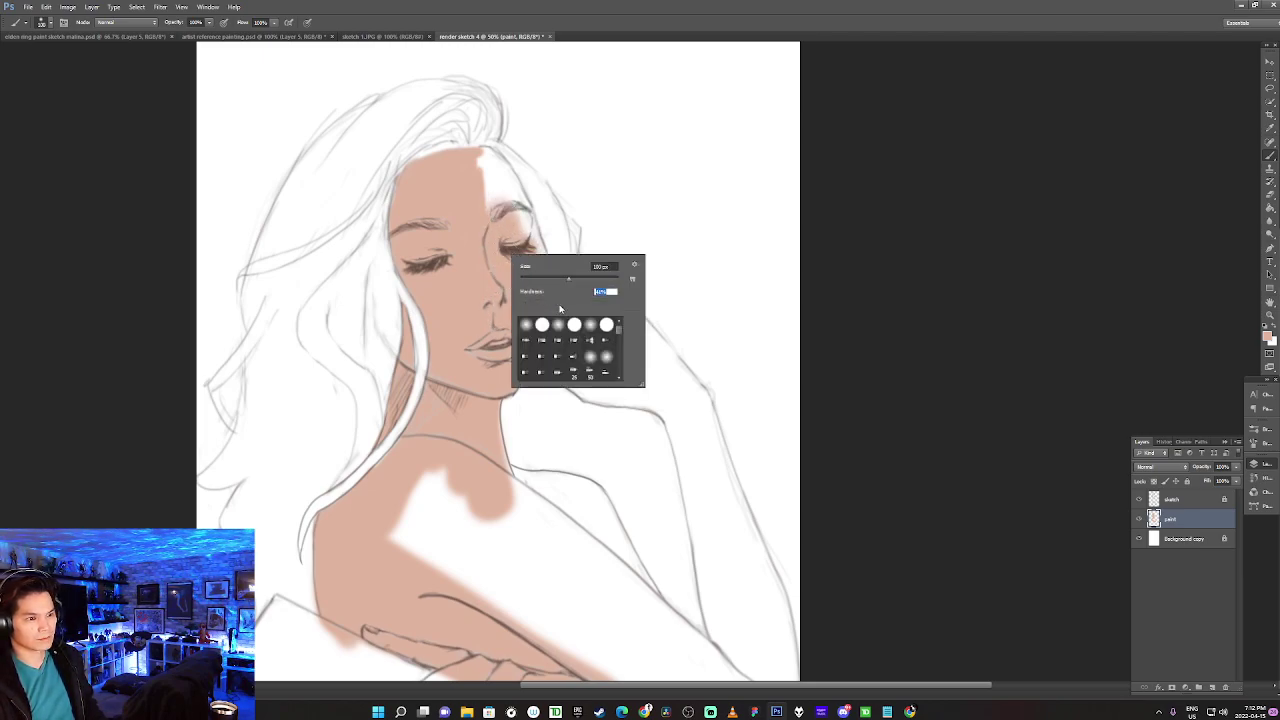
{"action": "left_click", "coordinate": [891, 227]}
{"action": "key", "text": "bracketleft"}
{"action": "mouse_move", "coordinate": [516, 240]}
{"action": "left_mouse_down"}
{"action": "mouse_move", "coordinate": [516, 213]}
{"action": "mouse_move", "coordinate": [532, 252]}
{"action": "mouse_move", "coordinate": [492, 190]}
{"action": "mouse_move", "coordinate": [490, 150]}
{"action": "mouse_move", "coordinate": [500, 178]}
{"action": "left_mouse_up"}
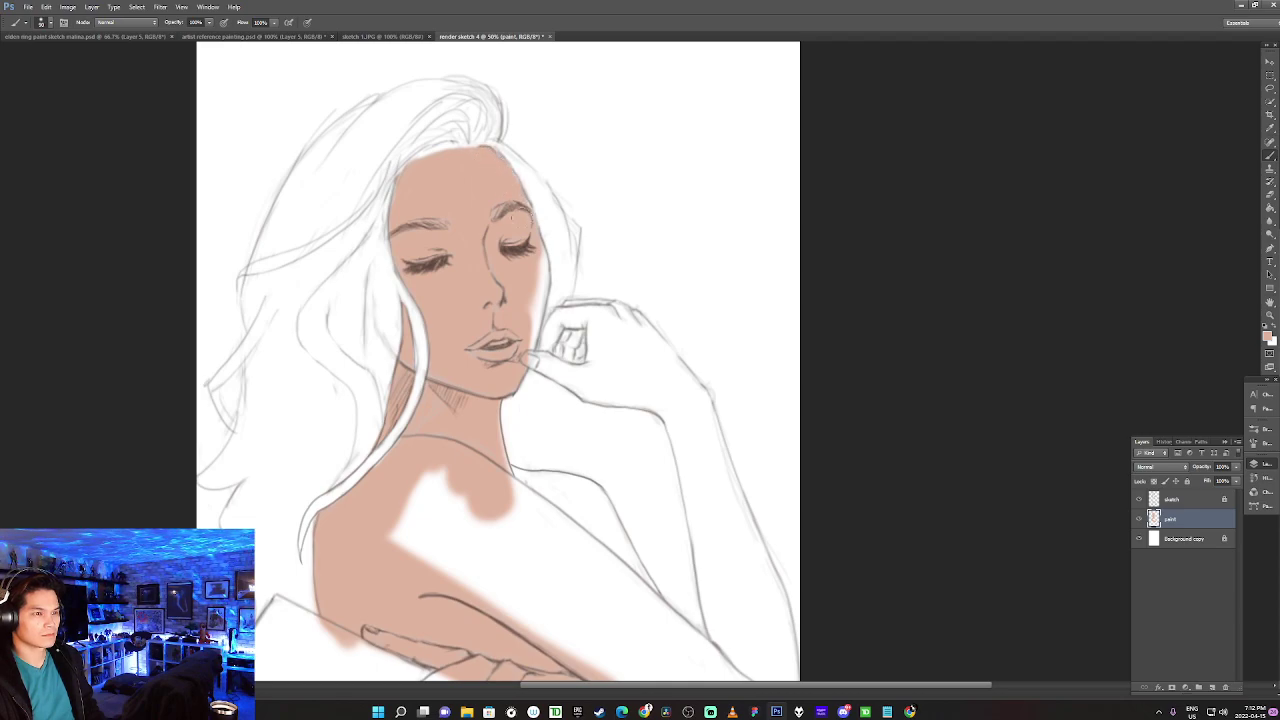
{"action": "mouse_move", "coordinate": [520, 288]}
{"action": "left_mouse_down"}
{"action": "mouse_move", "coordinate": [535, 300]}
{"action": "mouse_move", "coordinate": [543, 254]}
{"action": "mouse_move", "coordinate": [535, 322]}
{"action": "mouse_move", "coordinate": [538, 275]}
{"action": "left_mouse_up"}
Fill the raised hand beside the mouth with skin tone, from the fingers down to the wrist.
{"action": "mouse_move", "coordinate": [515, 352]}
{"action": "left_mouse_down"}
{"action": "mouse_move", "coordinate": [575, 319]}
{"action": "mouse_move", "coordinate": [608, 323]}
{"action": "mouse_move", "coordinate": [605, 304]}
{"action": "mouse_move", "coordinate": [633, 324]}
{"action": "mouse_move", "coordinate": [621, 312]}
{"action": "mouse_move", "coordinate": [631, 322]}
{"action": "mouse_move", "coordinate": [608, 308]}
{"action": "mouse_move", "coordinate": [630, 324]}
{"action": "mouse_move", "coordinate": [574, 348]}
{"action": "mouse_move", "coordinate": [574, 366]}
{"action": "mouse_move", "coordinate": [570, 350]}
{"action": "mouse_move", "coordinate": [594, 332]}
{"action": "mouse_move", "coordinate": [556, 358]}
{"action": "mouse_move", "coordinate": [574, 362]}
{"action": "mouse_move", "coordinate": [566, 380]}
{"action": "mouse_move", "coordinate": [557, 372]}
{"action": "mouse_move", "coordinate": [596, 400]}
{"action": "mouse_move", "coordinate": [630, 378]}
{"action": "left_mouse_up"}
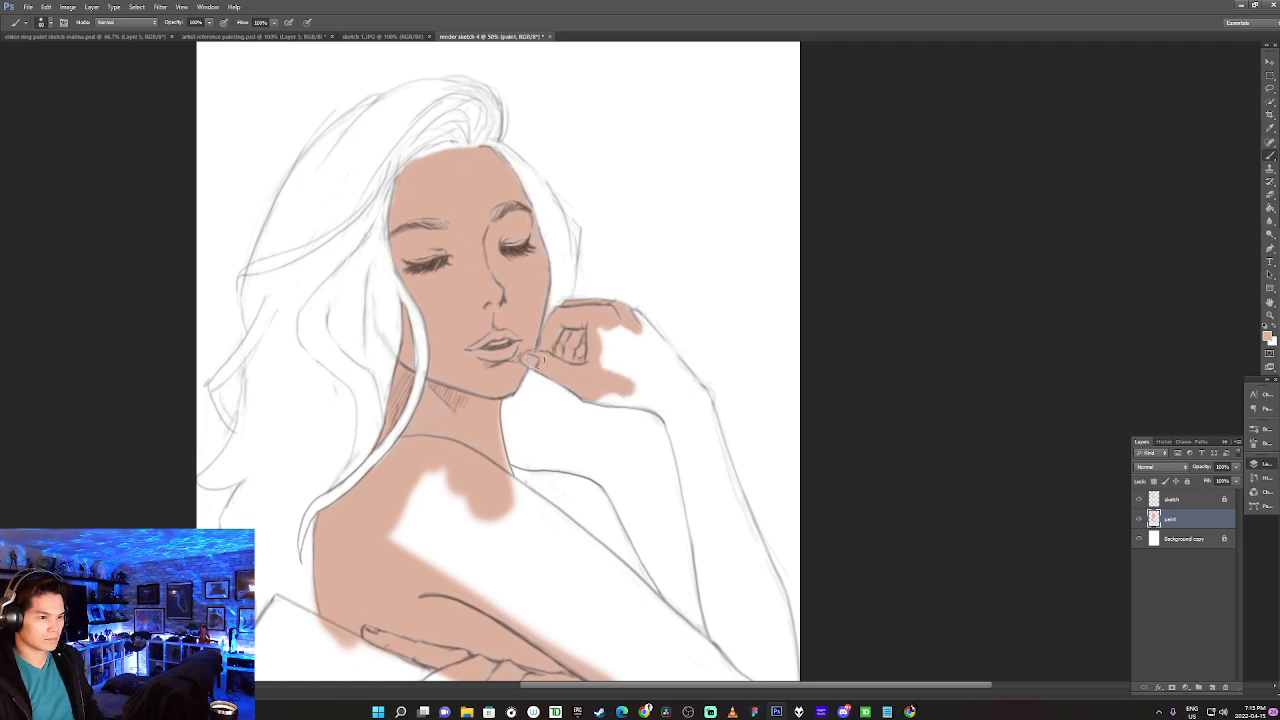
{"action": "mouse_move", "coordinate": [590, 364]}
{"action": "left_mouse_down"}
{"action": "mouse_move", "coordinate": [606, 332]}
{"action": "mouse_move", "coordinate": [637, 349]}
{"action": "mouse_move", "coordinate": [627, 327]}
{"action": "mouse_move", "coordinate": [639, 334]}
{"action": "mouse_move", "coordinate": [640, 321]}
{"action": "mouse_move", "coordinate": [705, 403]}
{"action": "left_mouse_up"}
{"action": "mouse_move", "coordinate": [624, 368]}
{"action": "left_mouse_down"}
{"action": "mouse_move", "coordinate": [680, 396]}
{"action": "mouse_move", "coordinate": [692, 425]}
{"action": "mouse_move", "coordinate": [681, 400]}
{"action": "mouse_move", "coordinate": [596, 404]}
{"action": "mouse_move", "coordinate": [648, 409]}
{"action": "left_mouse_up"}
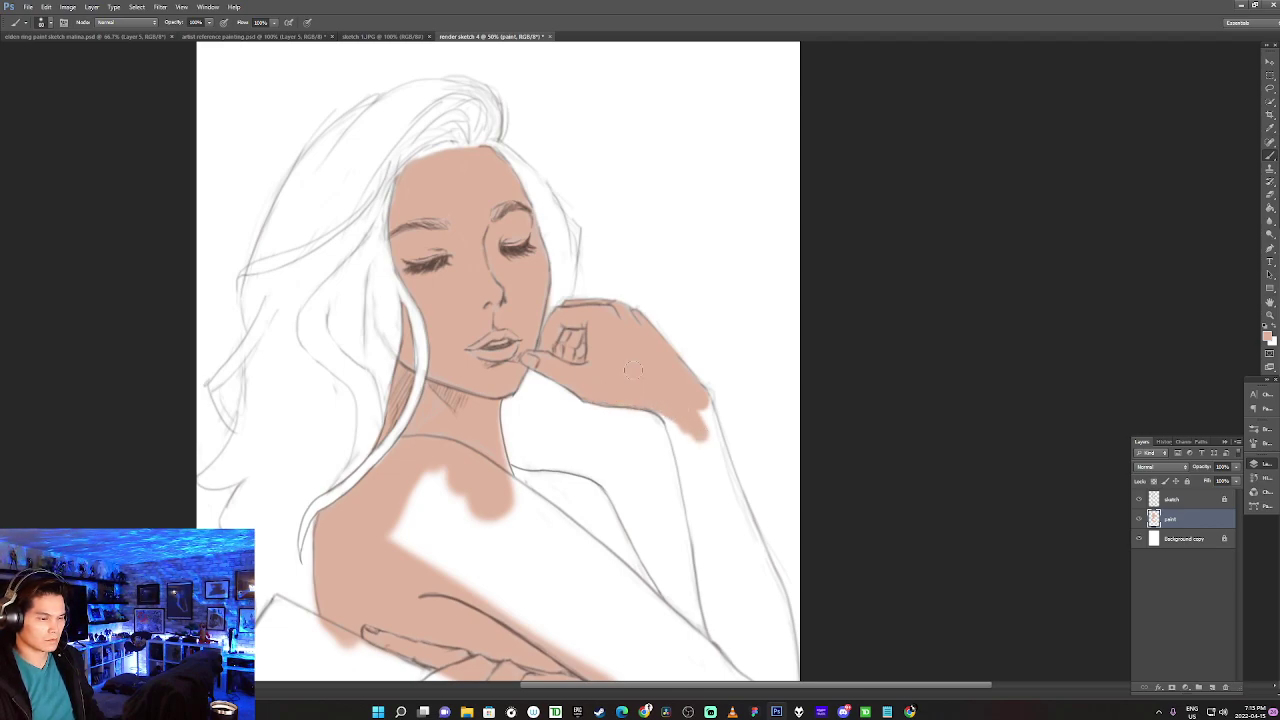
Fill the remaining gap in the near shoulder and upper arm, and the far shoulder behind it, with skin tone.
{"action": "mouse_move", "coordinate": [467, 478]}
{"action": "left_mouse_down"}
{"action": "mouse_move", "coordinate": [404, 532]}
{"action": "mouse_move", "coordinate": [420, 500]}
{"action": "mouse_move", "coordinate": [512, 588]}
{"action": "mouse_move", "coordinate": [584, 574]}
{"action": "mouse_move", "coordinate": [446, 272]}
{"action": "left_mouse_up"}
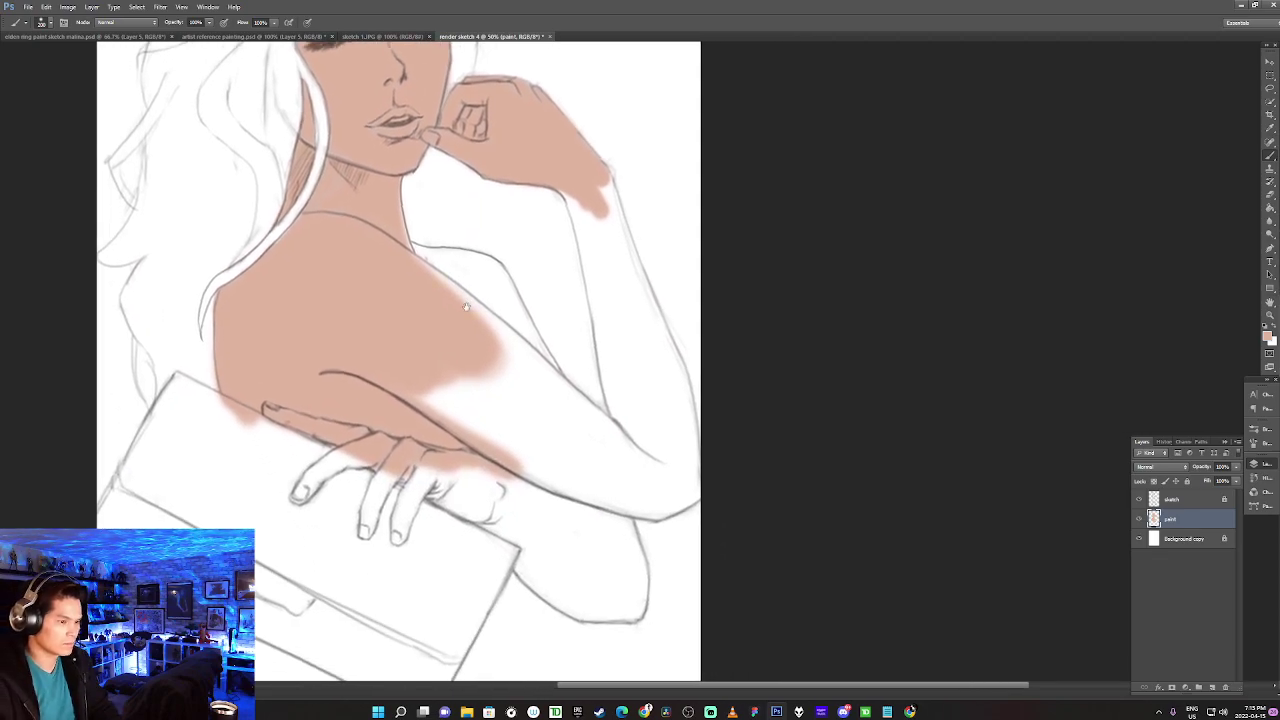
{"action": "mouse_move", "coordinate": [440, 435]}
{"action": "left_mouse_down"}
{"action": "mouse_move", "coordinate": [551, 465]}
{"action": "mouse_move", "coordinate": [530, 482]}
{"action": "mouse_move", "coordinate": [555, 470]}
{"action": "mouse_move", "coordinate": [580, 430]}
{"action": "mouse_move", "coordinate": [520, 372]}
{"action": "left_mouse_up"}
{"action": "mouse_move", "coordinate": [445, 297]}
{"action": "left_mouse_down"}
{"action": "mouse_move", "coordinate": [481, 334]}
{"action": "mouse_move", "coordinate": [391, 257]}
{"action": "mouse_move", "coordinate": [476, 275]}
{"action": "mouse_move", "coordinate": [432, 258]}
{"action": "mouse_move", "coordinate": [472, 265]}
{"action": "mouse_move", "coordinate": [505, 288]}
{"action": "mouse_move", "coordinate": [460, 262]}
{"action": "mouse_move", "coordinate": [489, 270]}
{"action": "mouse_move", "coordinate": [514, 310]}
{"action": "mouse_move", "coordinate": [507, 335]}
{"action": "mouse_move", "coordinate": [469, 283]}
{"action": "mouse_move", "coordinate": [502, 290]}
{"action": "mouse_move", "coordinate": [489, 277]}
{"action": "mouse_move", "coordinate": [548, 382]}
{"action": "left_mouse_up"}
{"action": "mouse_move", "coordinate": [505, 295]}
{"action": "left_mouse_down"}
{"action": "mouse_move", "coordinate": [545, 350]}
{"action": "mouse_move", "coordinate": [520, 338]}
{"action": "left_mouse_up"}
{"action": "left_click_drag", "start_coordinate": [555, 408], "coordinate": [545, 397]}
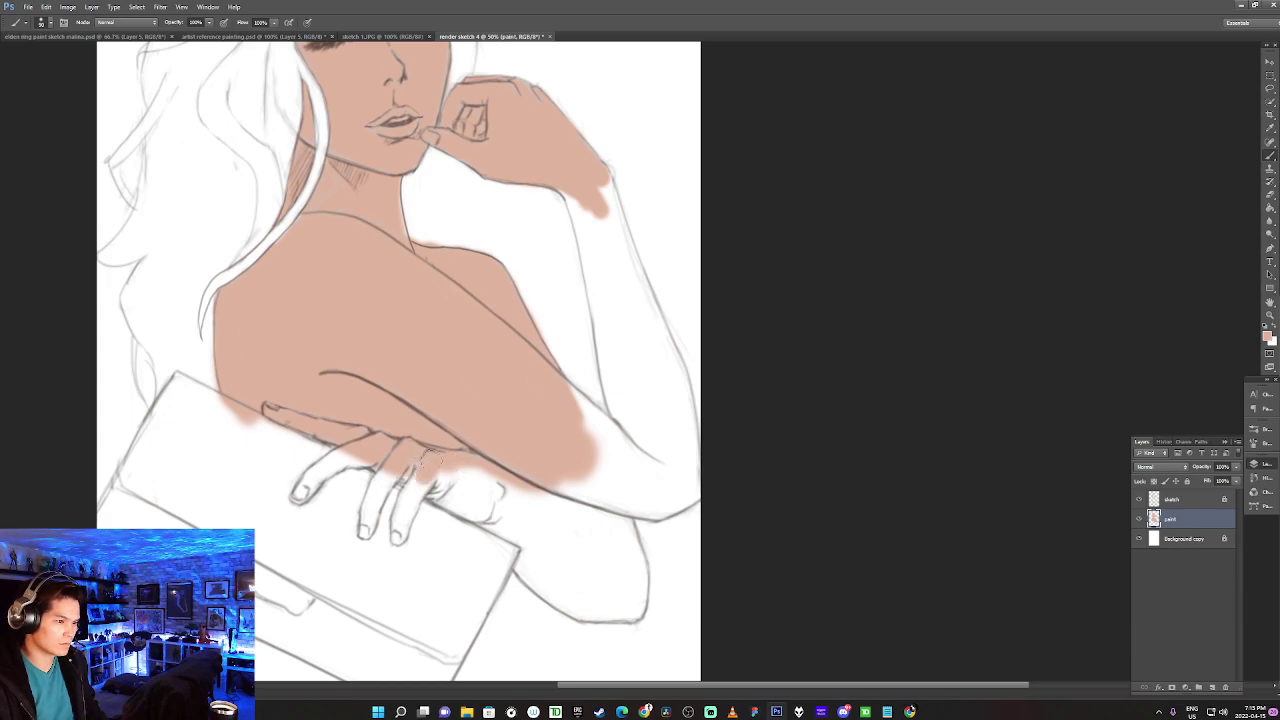
Fill the hand holding the clutch with skin tone, from the back of the hand and wrist out to each finger.
{"action": "mouse_move", "coordinate": [422, 478]}
{"action": "left_mouse_down"}
{"action": "mouse_move", "coordinate": [478, 518]}
{"action": "mouse_move", "coordinate": [507, 518]}
{"action": "mouse_move", "coordinate": [452, 482]}
{"action": "mouse_move", "coordinate": [522, 494]}
{"action": "mouse_move", "coordinate": [550, 518]}
{"action": "mouse_move", "coordinate": [467, 501]}
{"action": "mouse_move", "coordinate": [530, 548]}
{"action": "mouse_move", "coordinate": [540, 520]}
{"action": "mouse_move", "coordinate": [552, 560]}
{"action": "mouse_move", "coordinate": [527, 570]}
{"action": "mouse_move", "coordinate": [536, 552]}
{"action": "left_mouse_up"}
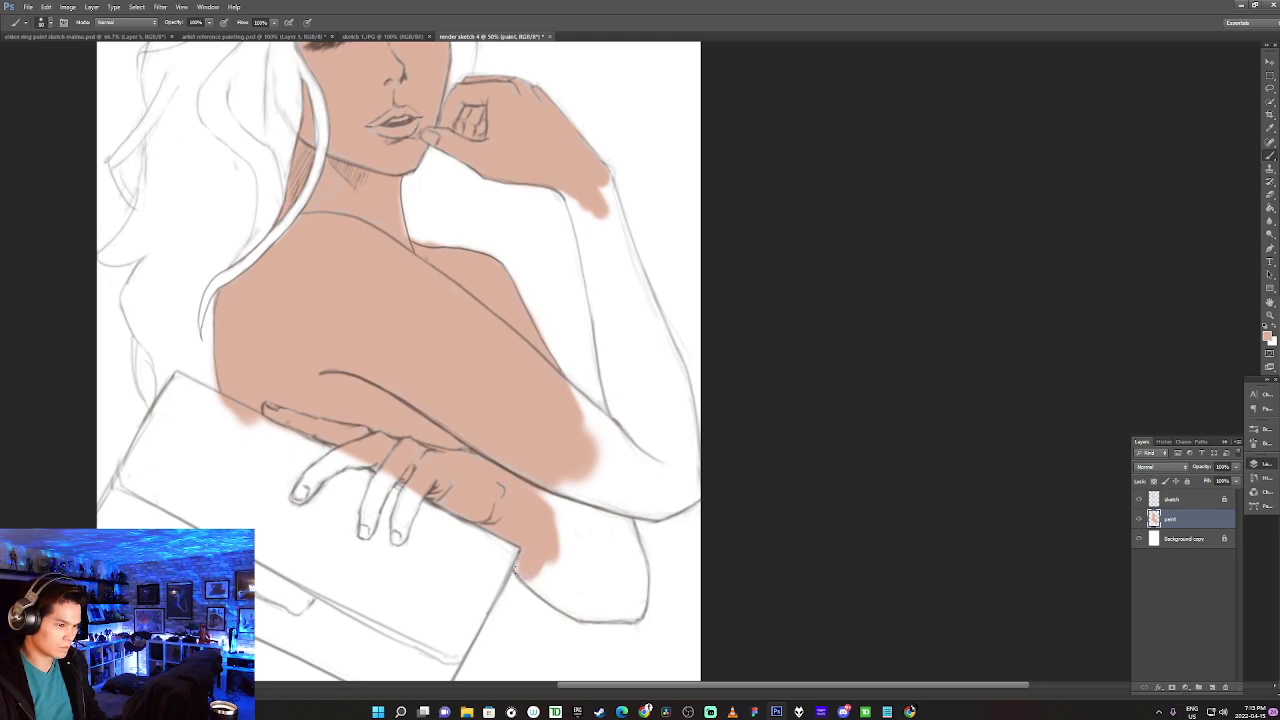
{"action": "mouse_move", "coordinate": [518, 562]}
{"action": "left_mouse_down"}
{"action": "mouse_move", "coordinate": [549, 592]}
{"action": "mouse_move", "coordinate": [524, 573]}
{"action": "mouse_move", "coordinate": [540, 588]}
{"action": "mouse_move", "coordinate": [531, 554]}
{"action": "mouse_move", "coordinate": [558, 587]}
{"action": "mouse_move", "coordinate": [538, 558]}
{"action": "mouse_move", "coordinate": [569, 553]}
{"action": "left_mouse_up"}
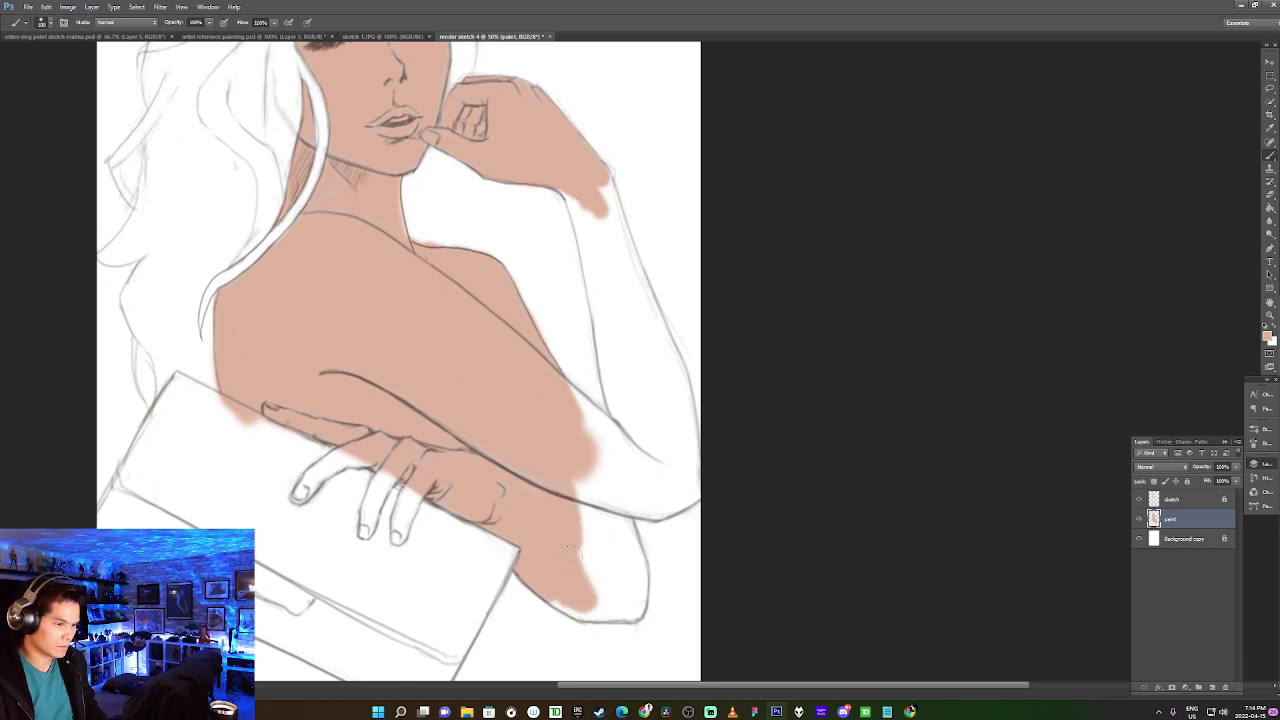
{"action": "mouse_move", "coordinate": [398, 535]}
{"action": "left_mouse_down"}
{"action": "mouse_move", "coordinate": [402, 492]}
{"action": "mouse_move", "coordinate": [413, 510]}
{"action": "mouse_move", "coordinate": [400, 535]}
{"action": "left_mouse_up"}
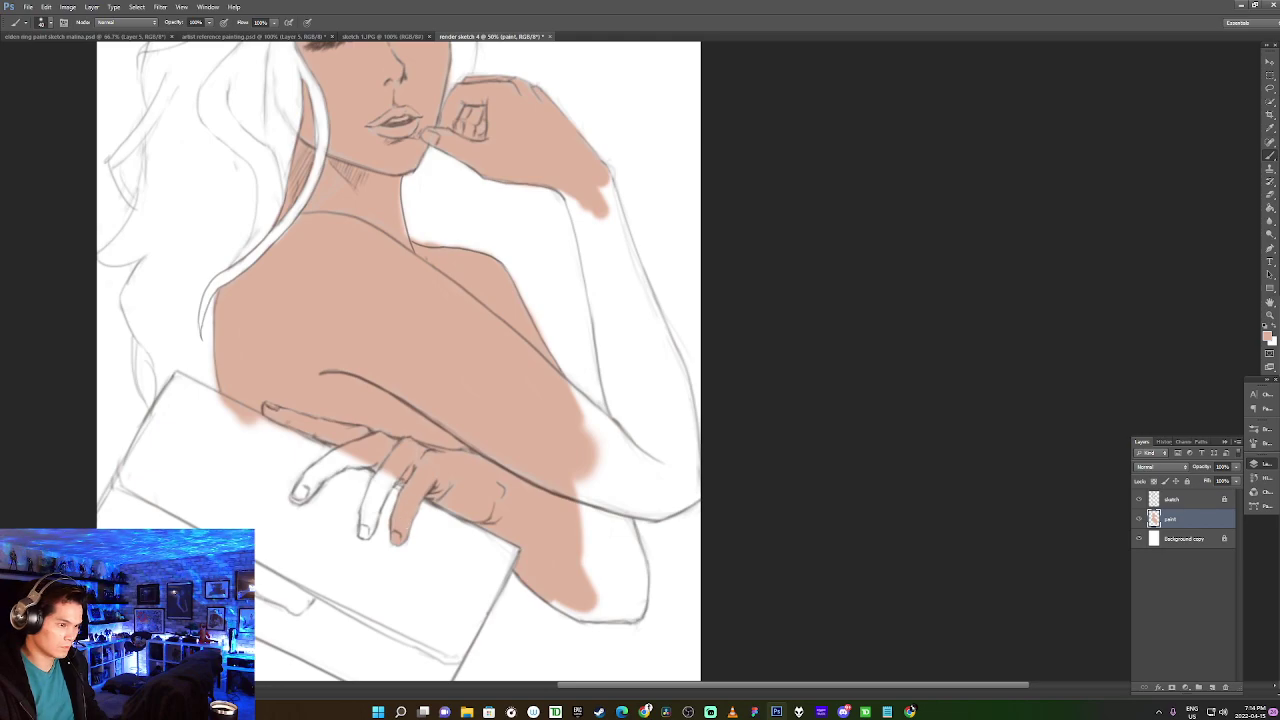
{"action": "mouse_move", "coordinate": [364, 530]}
{"action": "left_mouse_down"}
{"action": "mouse_move", "coordinate": [379, 477]}
{"action": "mouse_move", "coordinate": [369, 507]}
{"action": "mouse_move", "coordinate": [390, 466]}
{"action": "left_mouse_up"}
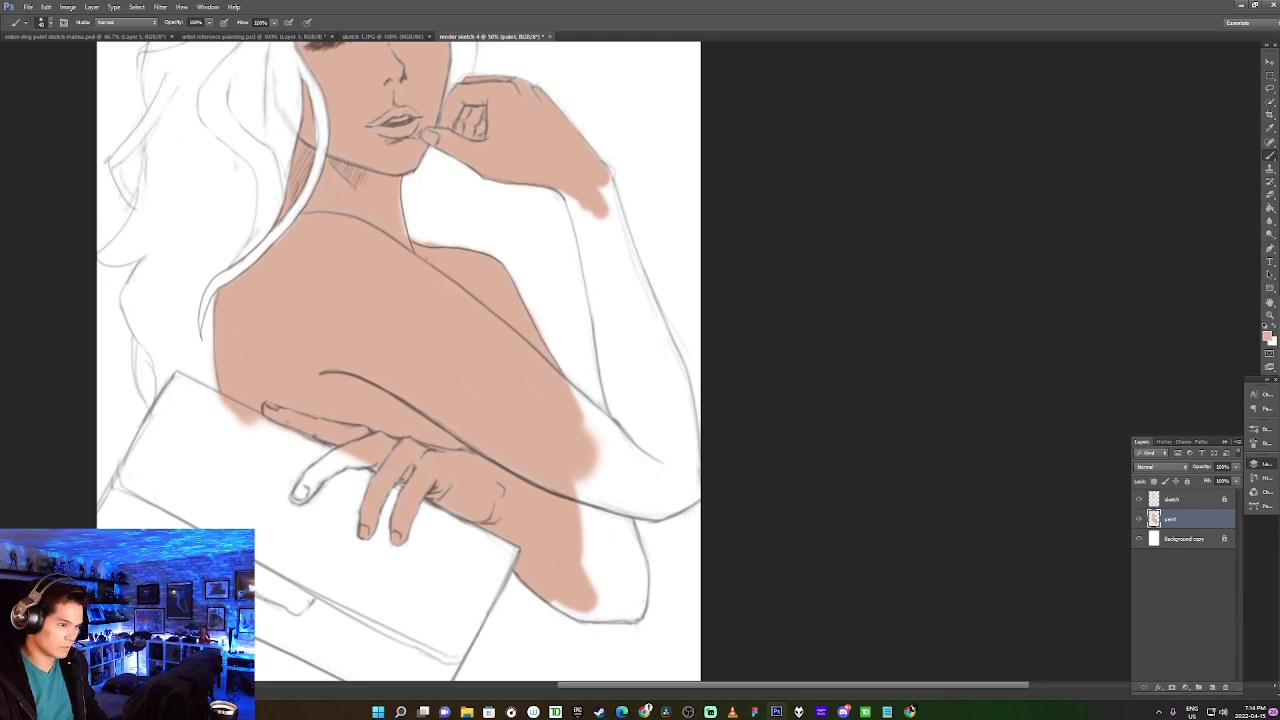
{"action": "mouse_move", "coordinate": [296, 496]}
{"action": "left_mouse_down"}
{"action": "mouse_move", "coordinate": [302, 478]}
{"action": "mouse_move", "coordinate": [350, 457]}
{"action": "left_mouse_up"}
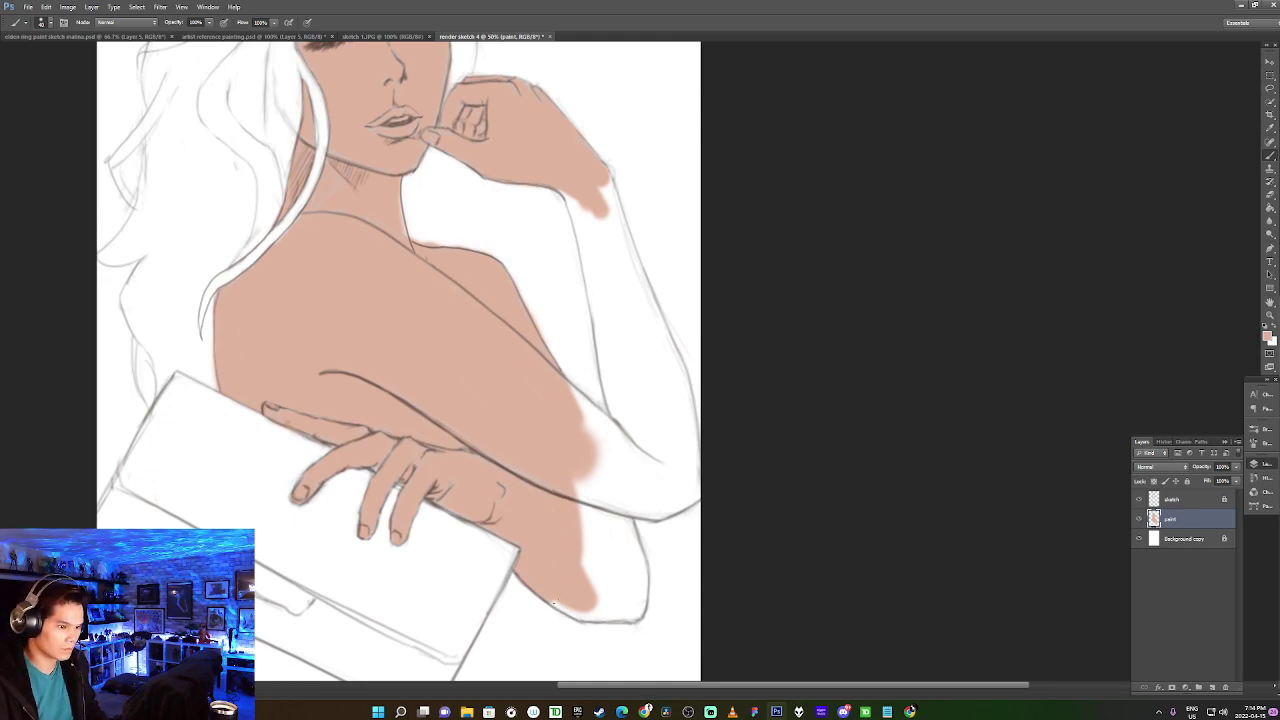
Fill the rest of the lower forearm, the near elbow and the base of the raised forearm with skin tone.
{"action": "mouse_move", "coordinate": [557, 598]}
{"action": "left_mouse_down"}
{"action": "mouse_move", "coordinate": [634, 618]}
{"action": "mouse_move", "coordinate": [616, 615]}
{"action": "mouse_move", "coordinate": [639, 607]}
{"action": "mouse_move", "coordinate": [636, 562]}
{"action": "left_mouse_up"}
{"action": "mouse_move", "coordinate": [597, 603]}
{"action": "left_mouse_down"}
{"action": "mouse_move", "coordinate": [642, 594]}
{"action": "mouse_move", "coordinate": [626, 515]}
{"action": "mouse_move", "coordinate": [630, 596]}
{"action": "mouse_move", "coordinate": [624, 545]}
{"action": "left_mouse_up"}
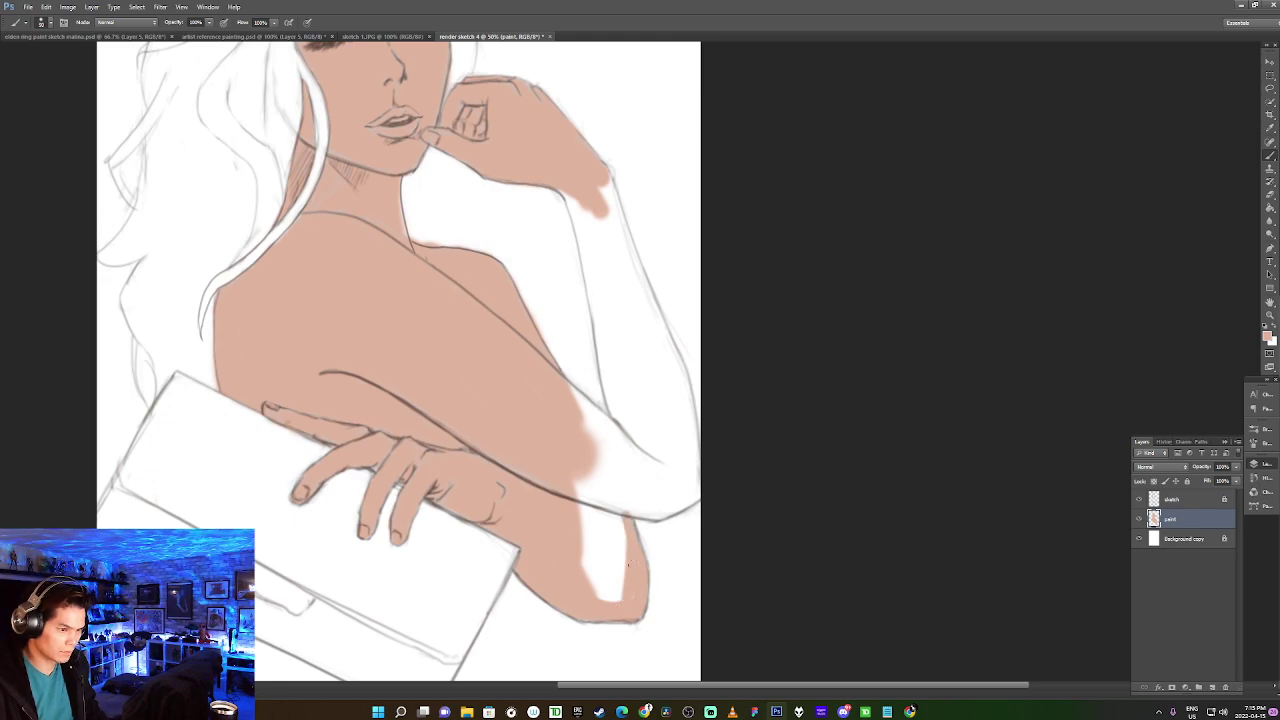
{"action": "mouse_move", "coordinate": [592, 596]}
{"action": "left_mouse_down"}
{"action": "mouse_move", "coordinate": [618, 588]}
{"action": "mouse_move", "coordinate": [588, 568]}
{"action": "mouse_move", "coordinate": [633, 578]}
{"action": "mouse_move", "coordinate": [580, 486]}
{"action": "mouse_move", "coordinate": [582, 526]}
{"action": "mouse_move", "coordinate": [602, 455]}
{"action": "mouse_move", "coordinate": [620, 500]}
{"action": "mouse_move", "coordinate": [548, 393]}
{"action": "mouse_move", "coordinate": [582, 402]}
{"action": "left_mouse_up"}
{"action": "mouse_move", "coordinate": [610, 431]}
{"action": "left_mouse_down"}
{"action": "mouse_move", "coordinate": [552, 393]}
{"action": "mouse_move", "coordinate": [631, 451]}
{"action": "mouse_move", "coordinate": [597, 418]}
{"action": "mouse_move", "coordinate": [611, 446]}
{"action": "mouse_move", "coordinate": [598, 441]}
{"action": "mouse_move", "coordinate": [627, 463]}
{"action": "mouse_move", "coordinate": [626, 481]}
{"action": "mouse_move", "coordinate": [605, 460]}
{"action": "mouse_move", "coordinate": [620, 493]}
{"action": "mouse_move", "coordinate": [637, 503]}
{"action": "mouse_move", "coordinate": [652, 482]}
{"action": "mouse_move", "coordinate": [640, 507]}
{"action": "mouse_move", "coordinate": [628, 503]}
{"action": "mouse_move", "coordinate": [647, 513]}
{"action": "mouse_move", "coordinate": [636, 505]}
{"action": "mouse_move", "coordinate": [671, 501]}
{"action": "mouse_move", "coordinate": [654, 518]}
{"action": "mouse_move", "coordinate": [656, 506]}
{"action": "mouse_move", "coordinate": [634, 506]}
{"action": "mouse_move", "coordinate": [661, 514]}
{"action": "mouse_move", "coordinate": [683, 490]}
{"action": "mouse_move", "coordinate": [696, 494]}
{"action": "mouse_move", "coordinate": [669, 506]}
{"action": "mouse_move", "coordinate": [699, 493]}
{"action": "mouse_move", "coordinate": [664, 501]}
{"action": "mouse_move", "coordinate": [693, 496]}
{"action": "mouse_move", "coordinate": [679, 508]}
{"action": "mouse_move", "coordinate": [654, 499]}
{"action": "mouse_move", "coordinate": [631, 428]}
{"action": "mouse_move", "coordinate": [627, 450]}
{"action": "mouse_move", "coordinate": [674, 477]}
{"action": "mouse_move", "coordinate": [675, 445]}
{"action": "mouse_move", "coordinate": [688, 483]}
{"action": "mouse_move", "coordinate": [661, 396]}
{"action": "mouse_move", "coordinate": [661, 473]}
{"action": "mouse_move", "coordinate": [627, 340]}
{"action": "mouse_move", "coordinate": [624, 424]}
{"action": "mouse_move", "coordinate": [614, 329]}
{"action": "mouse_move", "coordinate": [631, 419]}
{"action": "mouse_move", "coordinate": [625, 336]}
{"action": "left_mouse_up"}
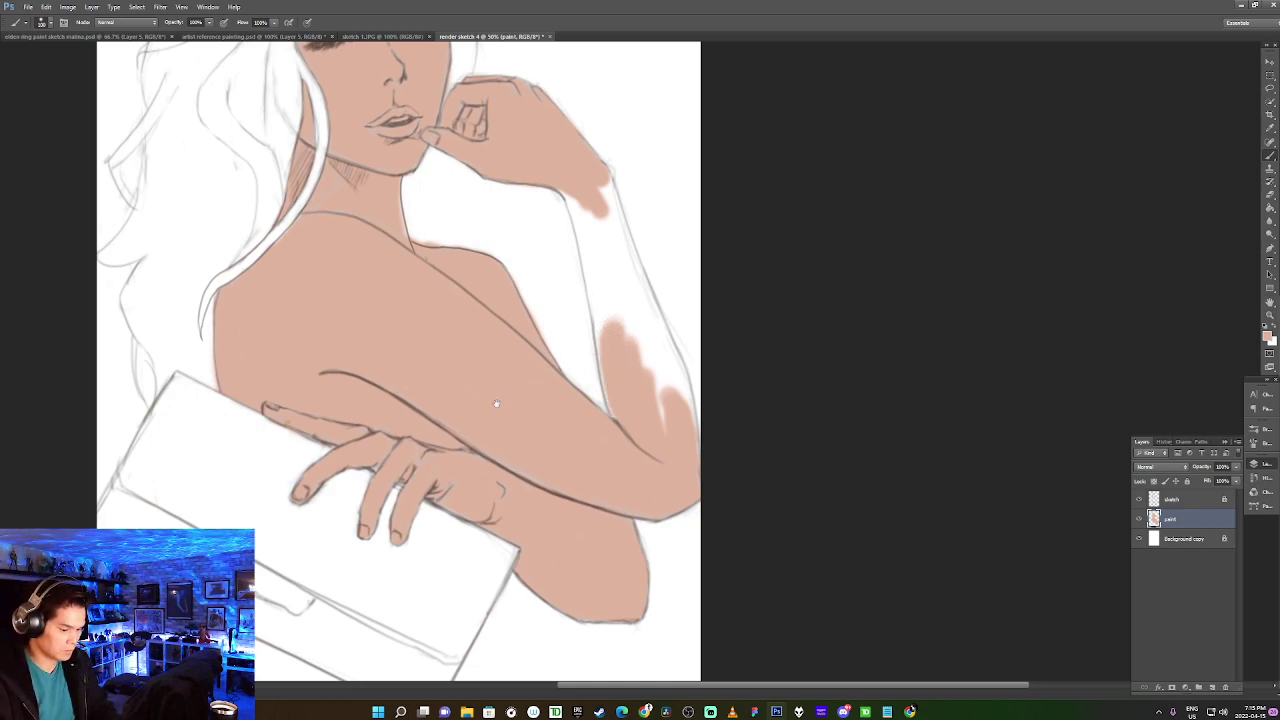
Fill the raised forearm with skin tone from wrist to elbow, and clean up the overspill along the top of the far shoulder.
{"action": "left_click_drag", "start_coordinate": [494, 408], "coordinate": [379, 549]}
{"action": "mouse_move", "coordinate": [480, 543]}
{"action": "left_mouse_down"}
{"action": "mouse_move", "coordinate": [470, 560]}
{"action": "mouse_move", "coordinate": [458, 458]}
{"action": "left_mouse_up"}
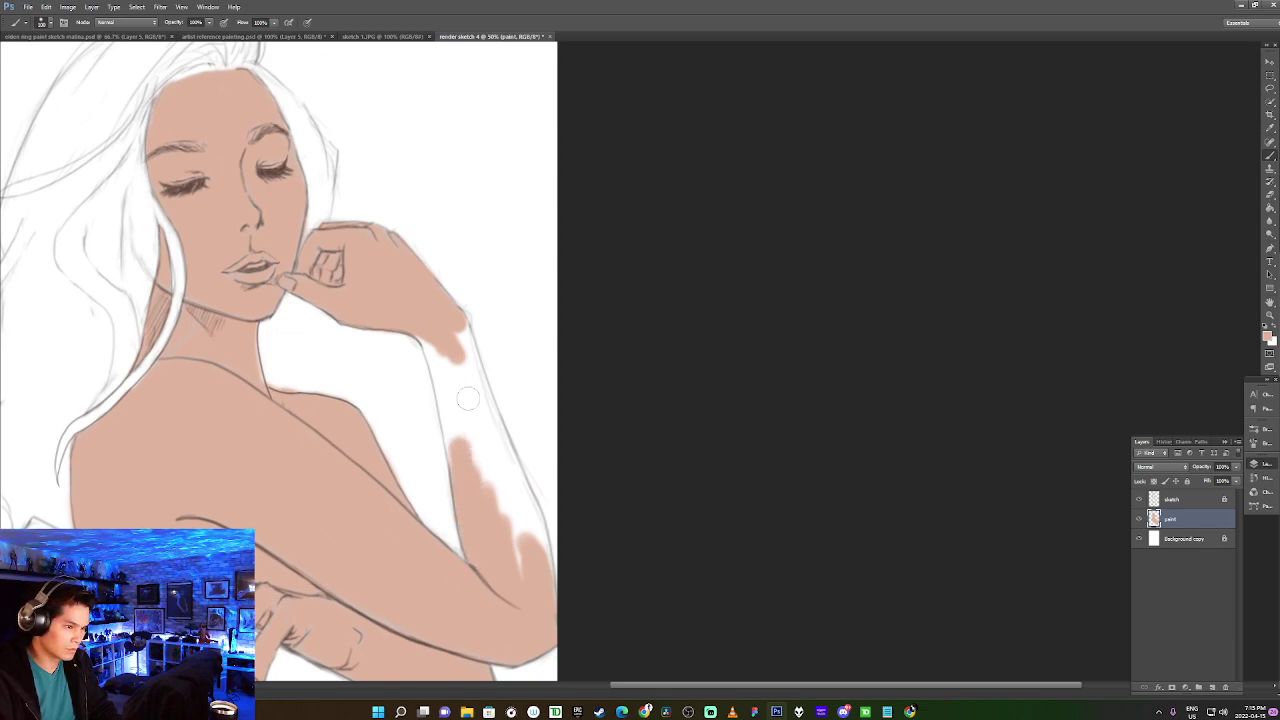
{"action": "mouse_move", "coordinate": [462, 342]}
{"action": "left_mouse_down"}
{"action": "mouse_move", "coordinate": [433, 328]}
{"action": "mouse_move", "coordinate": [475, 470]}
{"action": "mouse_move", "coordinate": [449, 363]}
{"action": "mouse_move", "coordinate": [462, 465]}
{"action": "mouse_move", "coordinate": [449, 430]}
{"action": "mouse_move", "coordinate": [461, 457]}
{"action": "mouse_move", "coordinate": [435, 355]}
{"action": "left_mouse_up"}
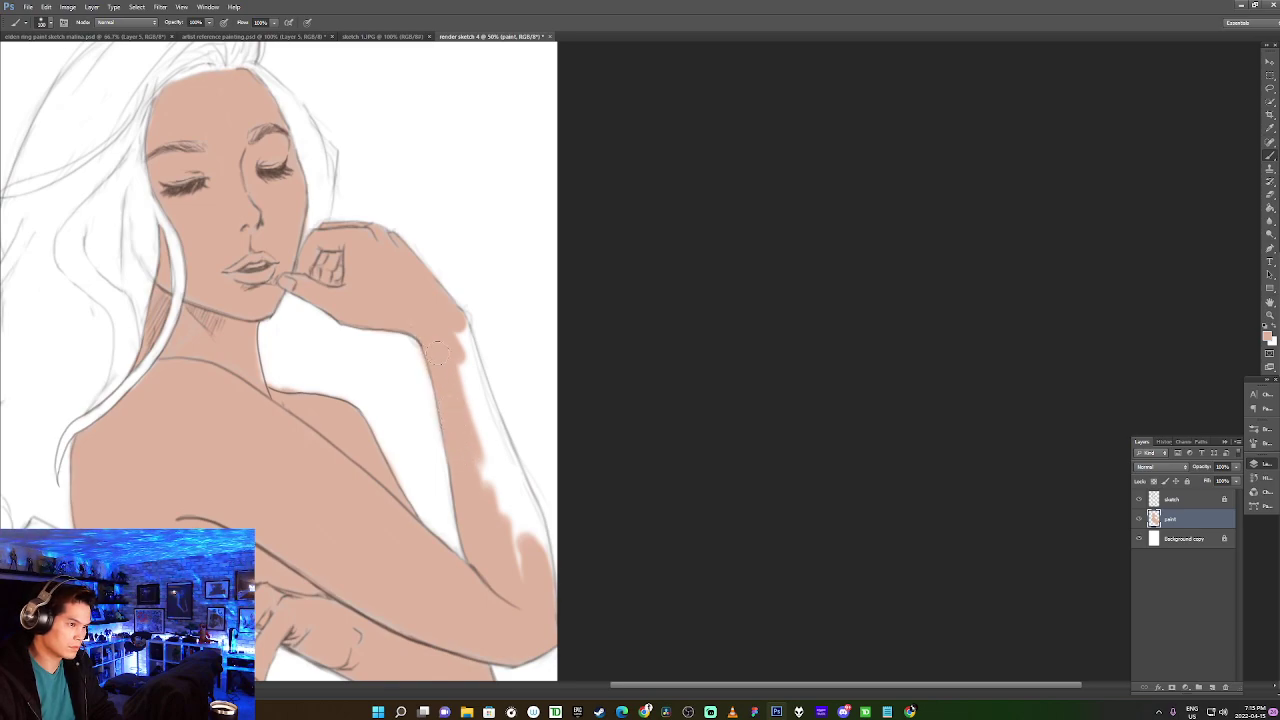
{"action": "key", "text": "bracketleft"}
{"action": "key", "text": "bracketleft"}
{"action": "key", "text": "bracketleft"}
{"action": "key", "text": "bracketleft"}
{"action": "key", "text": "bracketleft"}
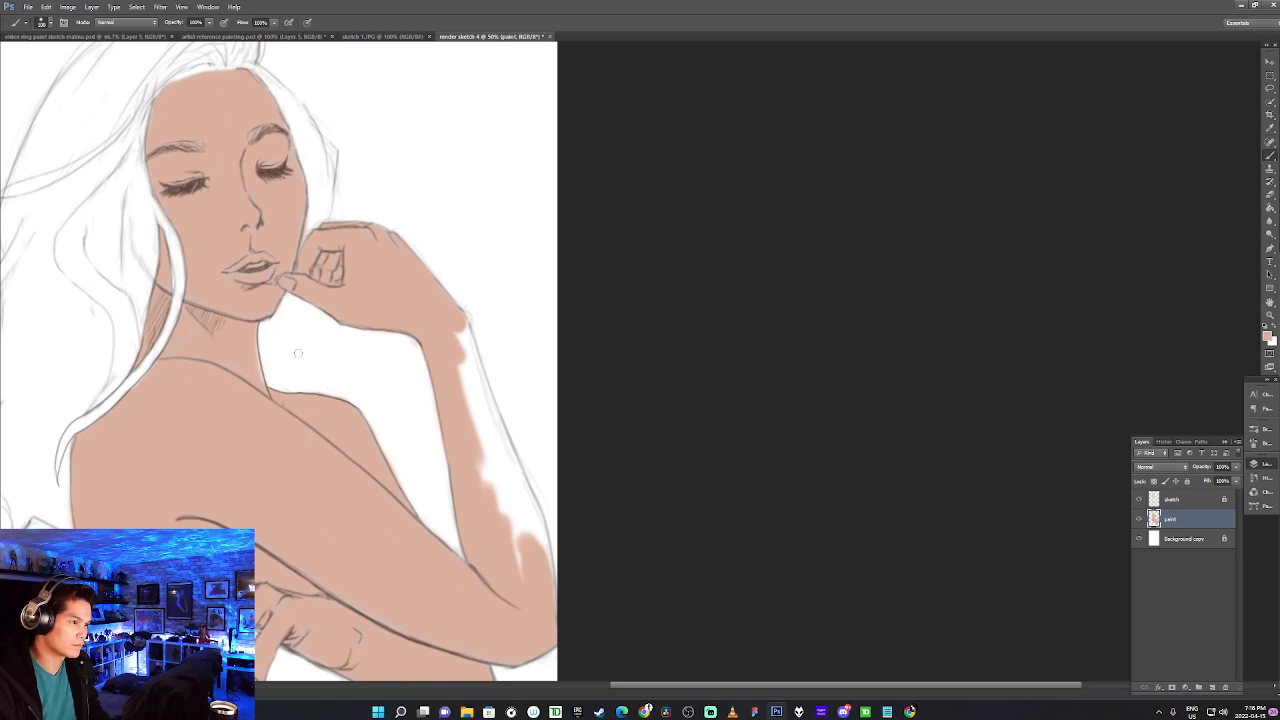
{"action": "left_click_drag", "start_coordinate": [521, 572], "coordinate": [475, 410]}
{"action": "mouse_move", "coordinate": [504, 506]}
{"action": "left_mouse_down"}
{"action": "mouse_move", "coordinate": [457, 333]}
{"action": "mouse_move", "coordinate": [472, 382]}
{"action": "mouse_move", "coordinate": [478, 340]}
{"action": "mouse_move", "coordinate": [494, 432]}
{"action": "mouse_move", "coordinate": [469, 373]}
{"action": "mouse_move", "coordinate": [528, 520]}
{"action": "mouse_move", "coordinate": [520, 470]}
{"action": "mouse_move", "coordinate": [498, 458]}
{"action": "mouse_move", "coordinate": [494, 441]}
{"action": "mouse_move", "coordinate": [540, 535]}
{"action": "mouse_move", "coordinate": [542, 520]}
{"action": "mouse_move", "coordinate": [541, 597]}
{"action": "left_mouse_up"}
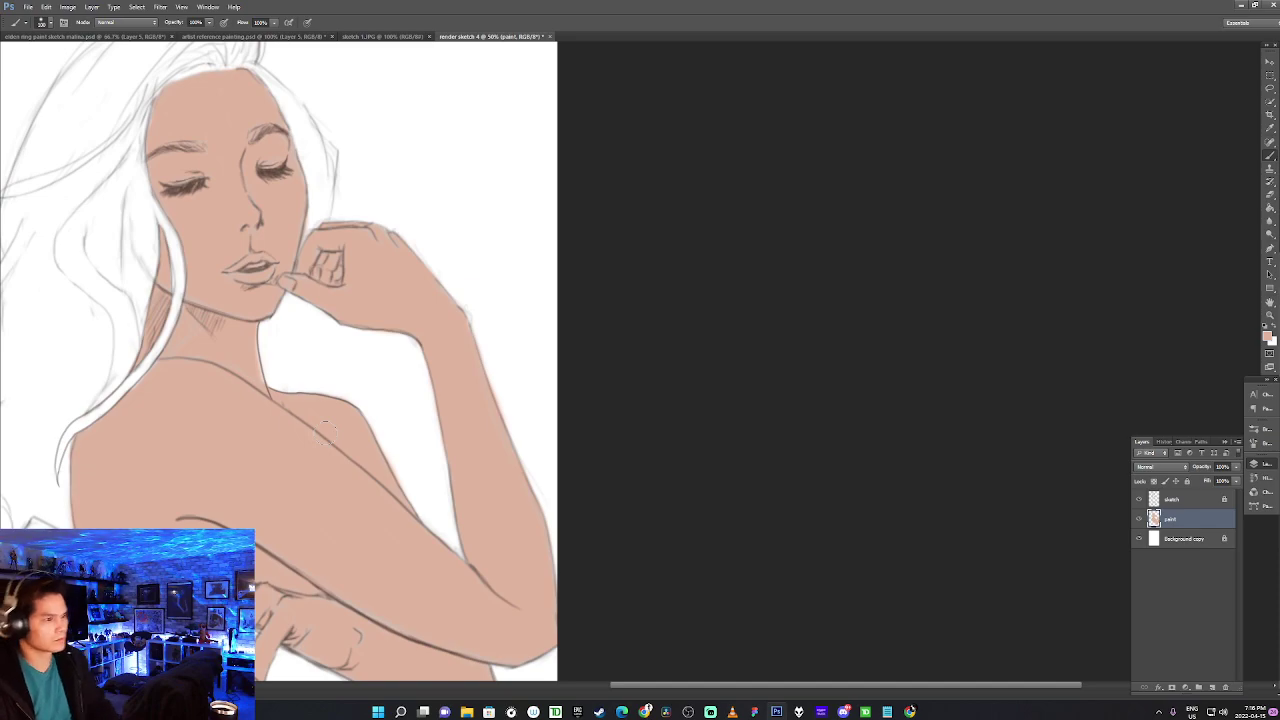
Load the painted skin area of the paint layer as a selection and hide the selection outline.
{"action": "left_click_drag", "start_coordinate": [207, 337], "coordinate": [507, 205]}
{"action": "left_click_drag", "start_coordinate": [476, 323], "coordinate": [381, 468]}
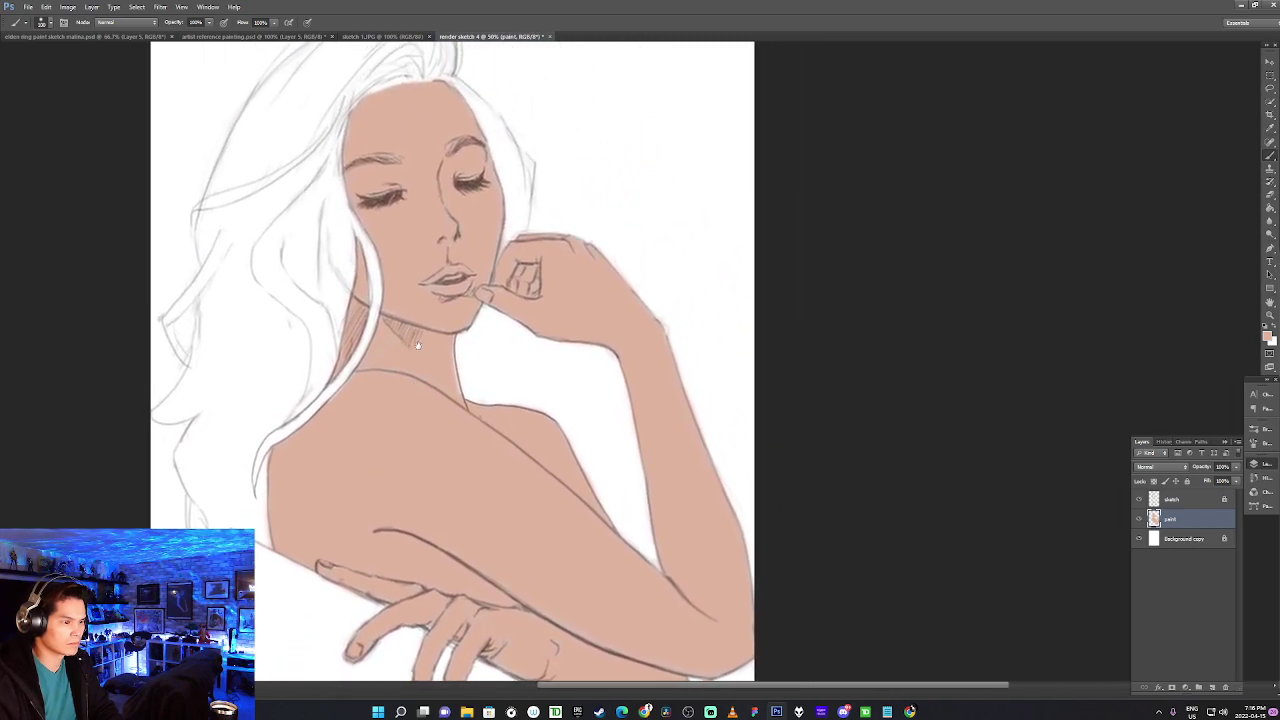
{"action": "left_click_drag", "start_coordinate": [431, 324], "coordinate": [453, 404]}
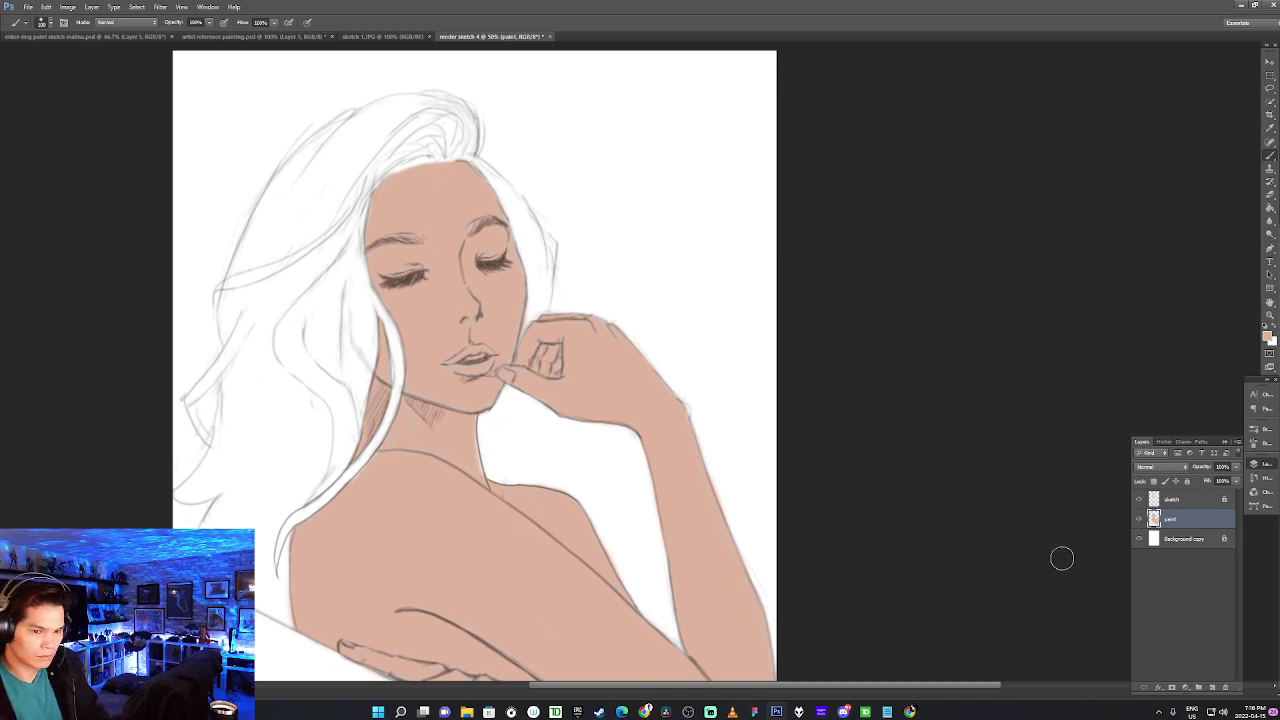
{"action": "left_click", "coordinate": [1154, 518], "text": "ctrl"}
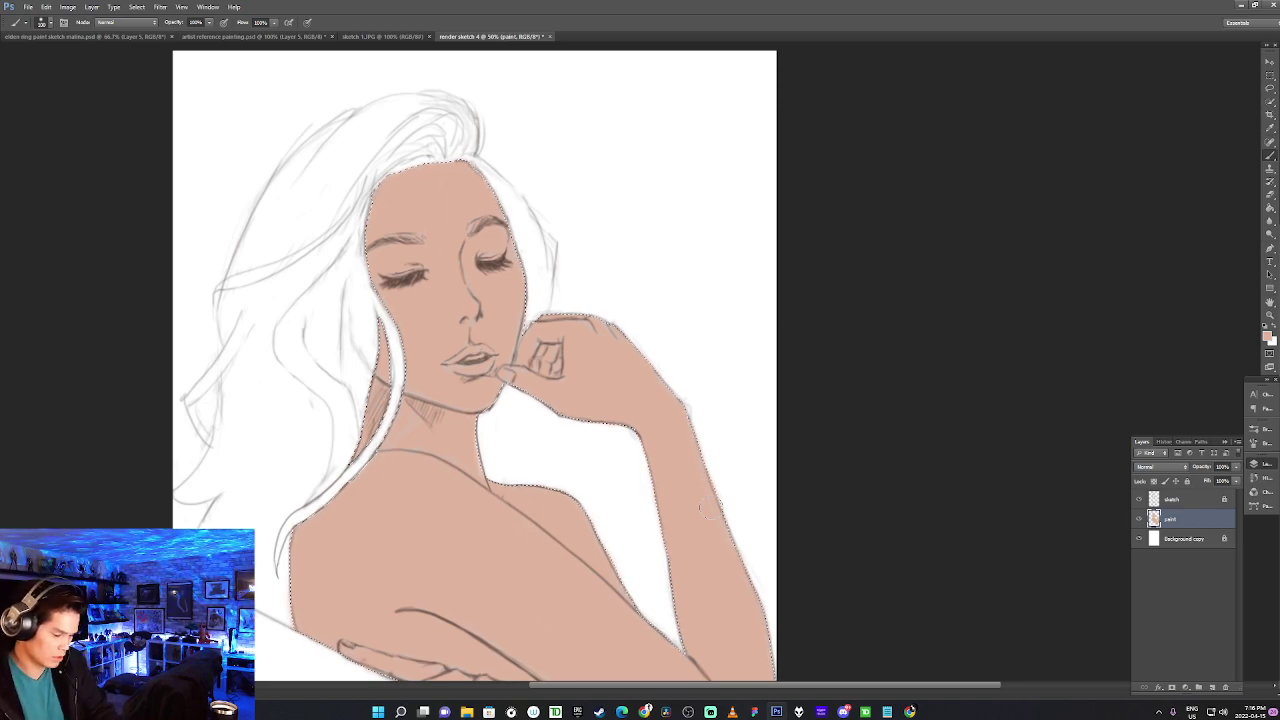
{"action": "key", "text": "ctrl+d"}
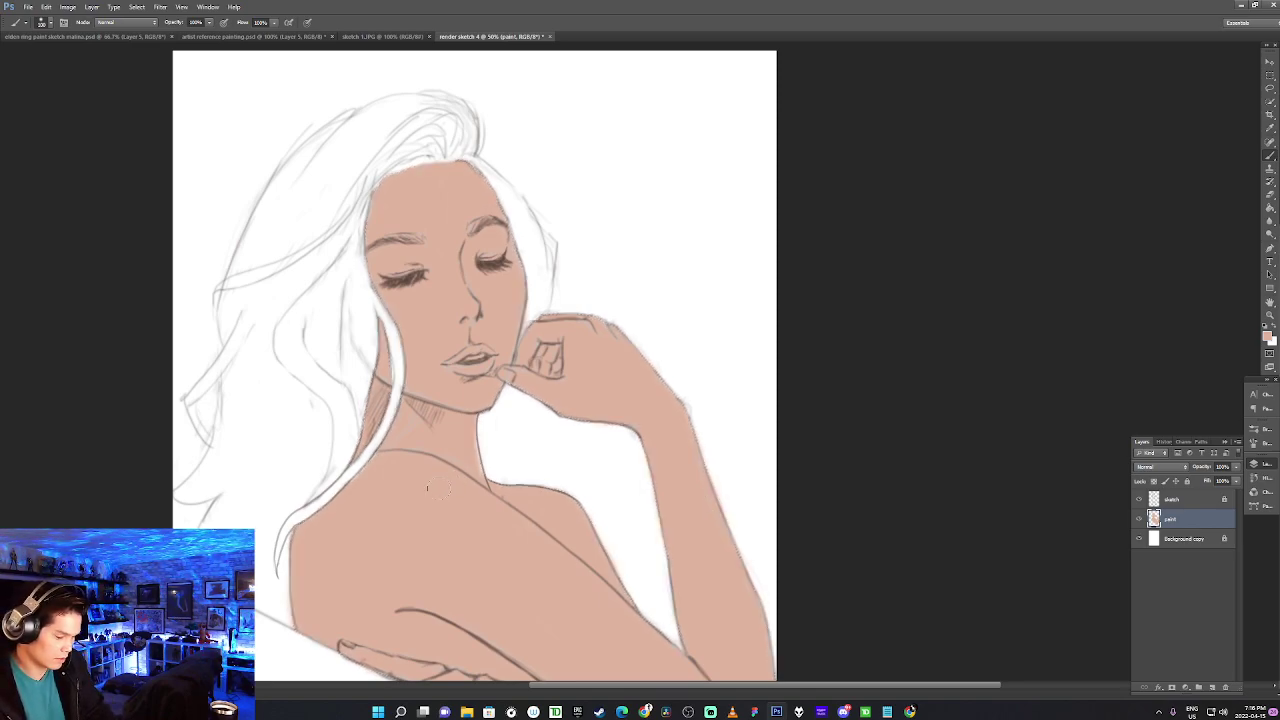
Choose a lighter skin color and softly paint highlights on the near shoulder, arms, face and hands with a large, low-opacity soft brush.
{"action": "key", "text": "n"}
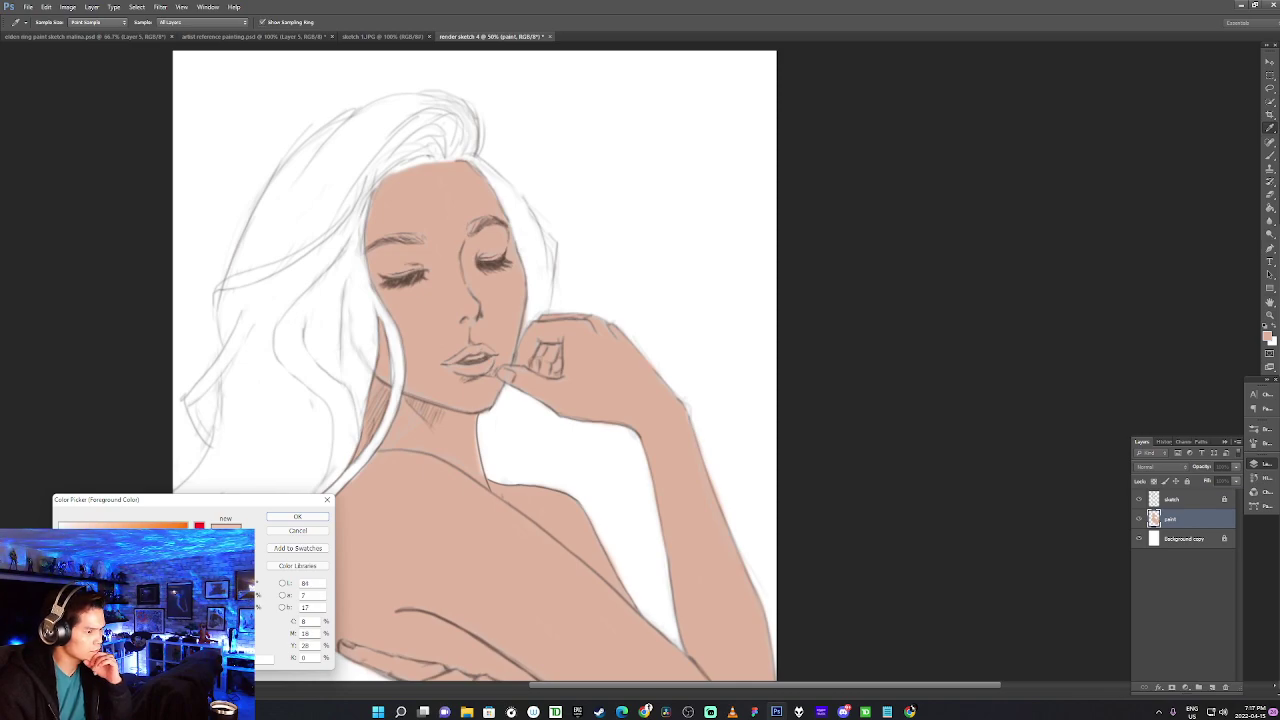
{"action": "left_click", "coordinate": [297, 516]}
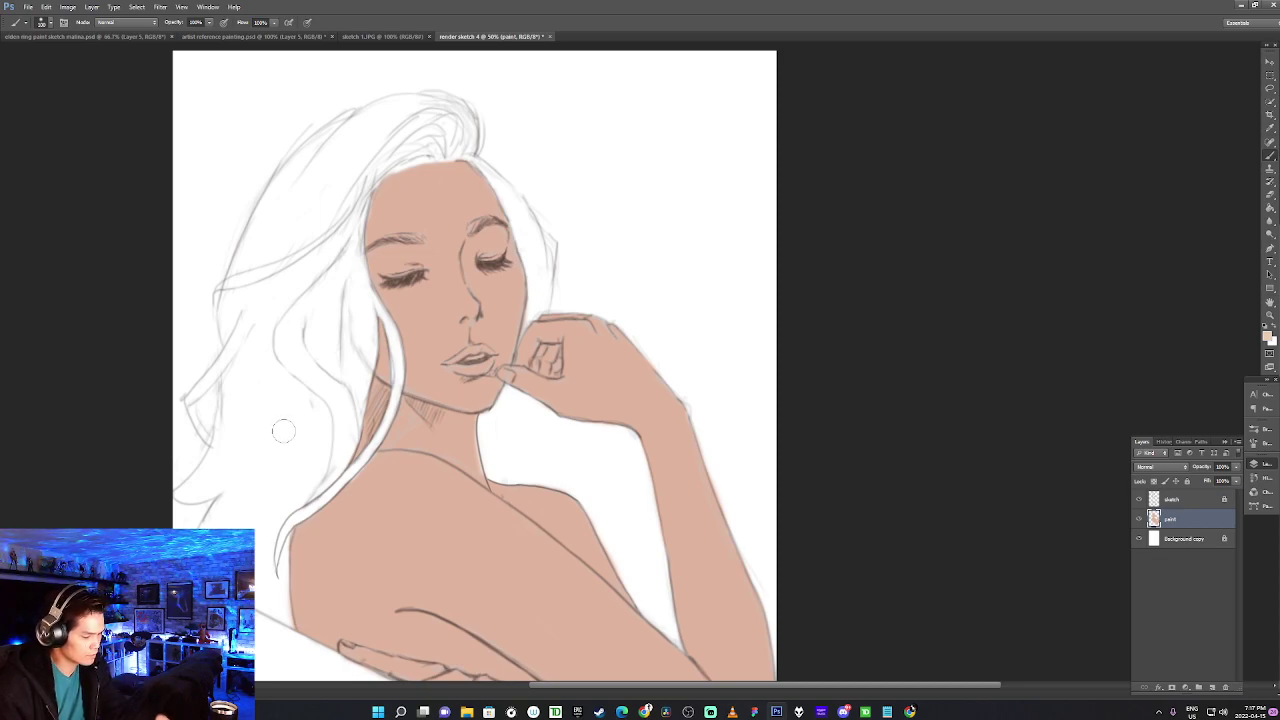
{"action": "right_click", "coordinate": [480, 548]}
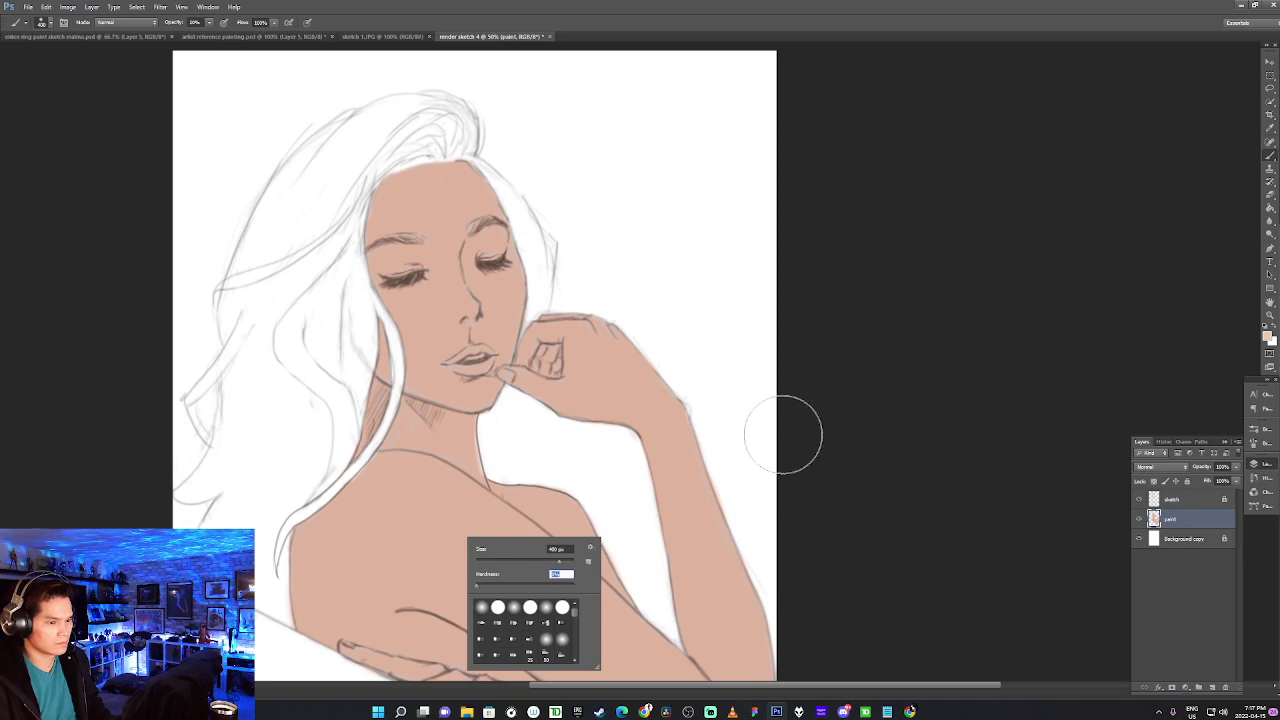
{"action": "left_click", "coordinate": [908, 403]}
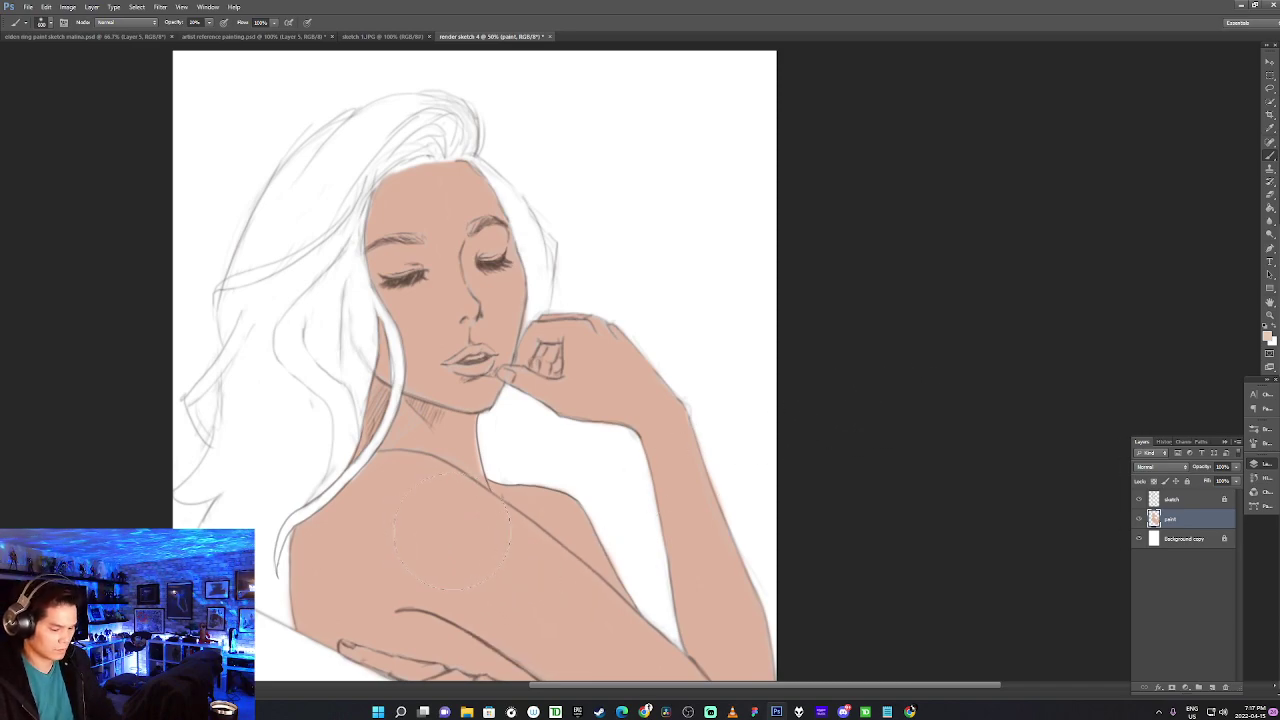
{"action": "key", "text": "ctrl+minus"}
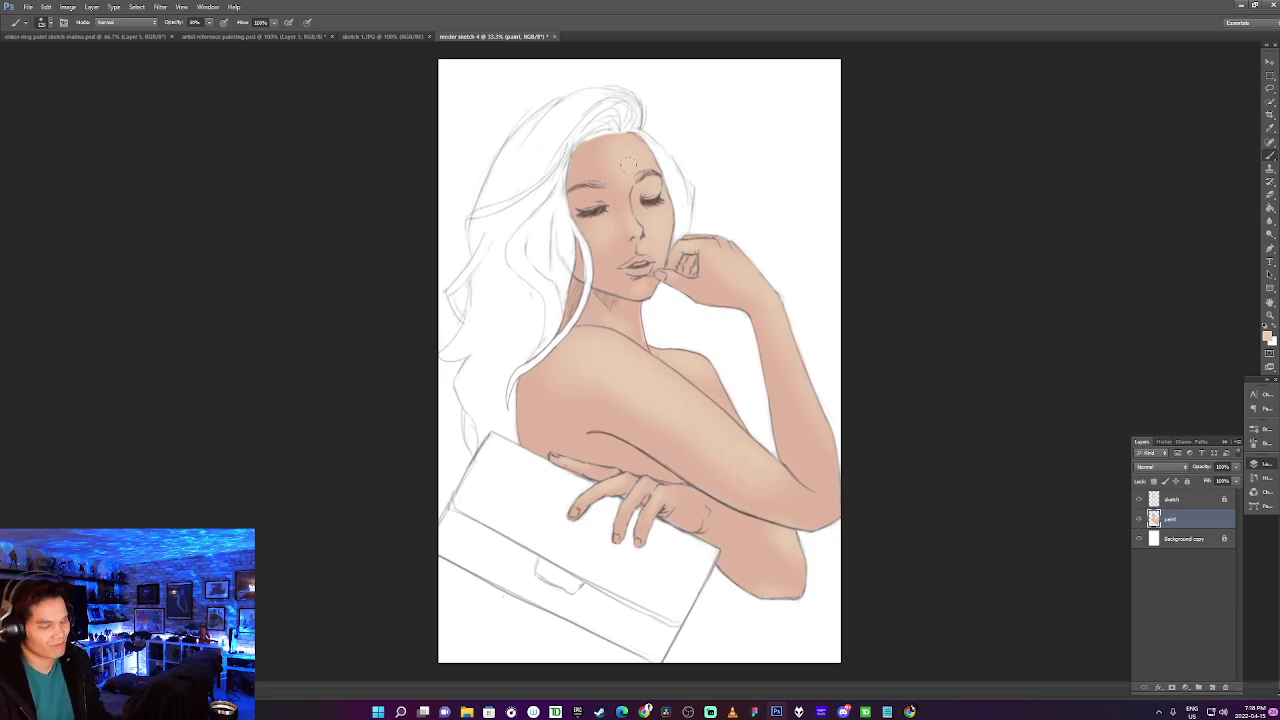
Choose an even paler skin color and strengthen the highlights on the near shoulder, upper arm and face, adjusting the brush size.
{"action": "key", "text": "n"}
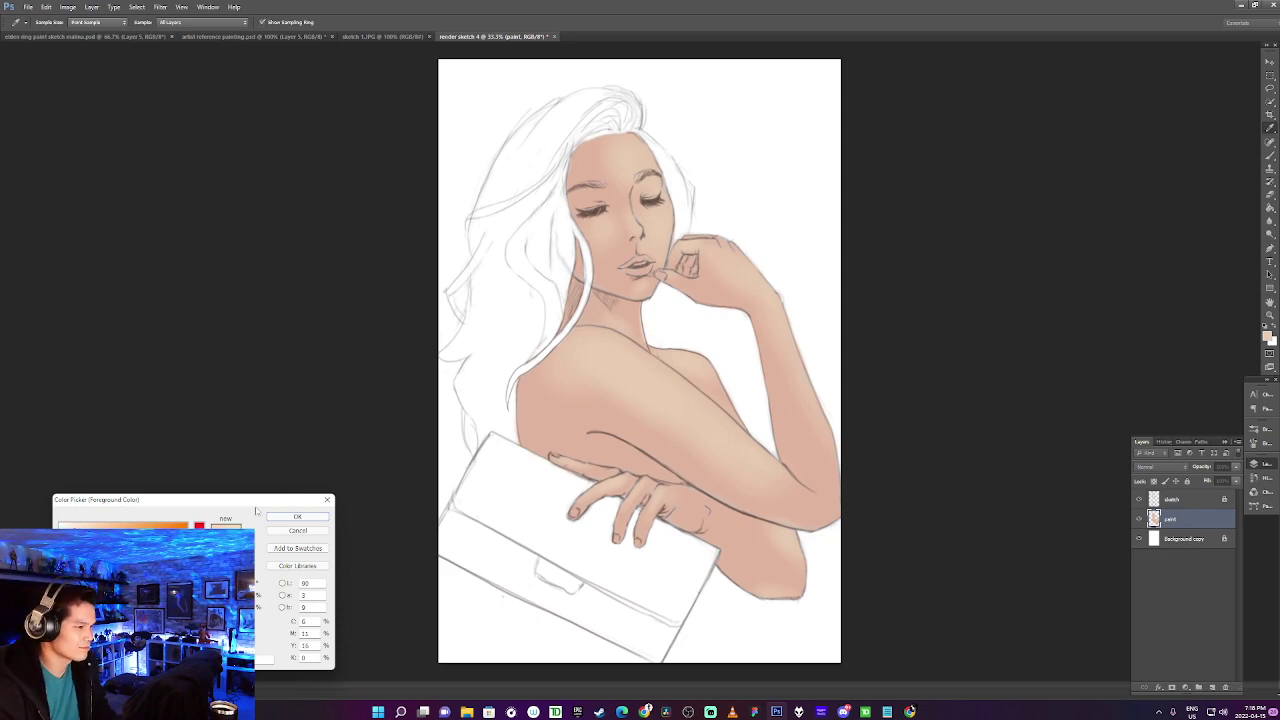
{"action": "left_click", "coordinate": [297, 516]}
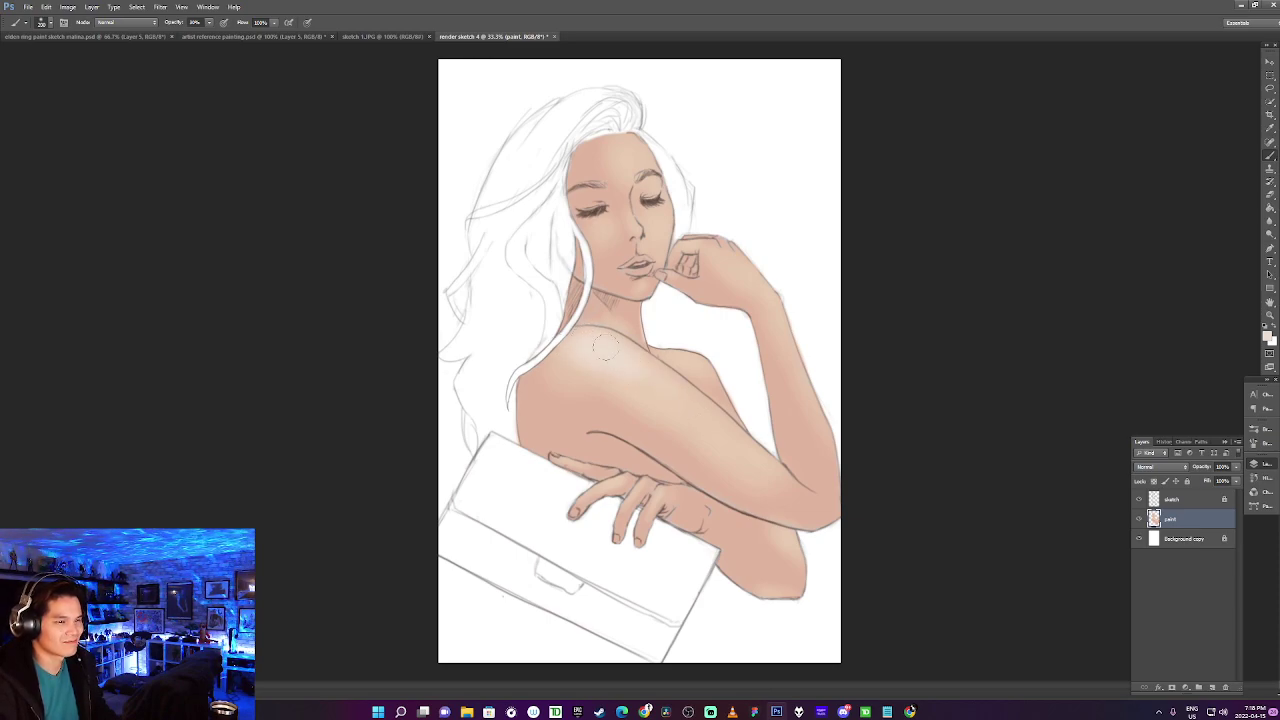
{"action": "key", "text": "bracketright"}
{"action": "key", "text": "bracketright"}
{"action": "key", "text": "bracketright"}
{"action": "key", "text": "bracketright"}
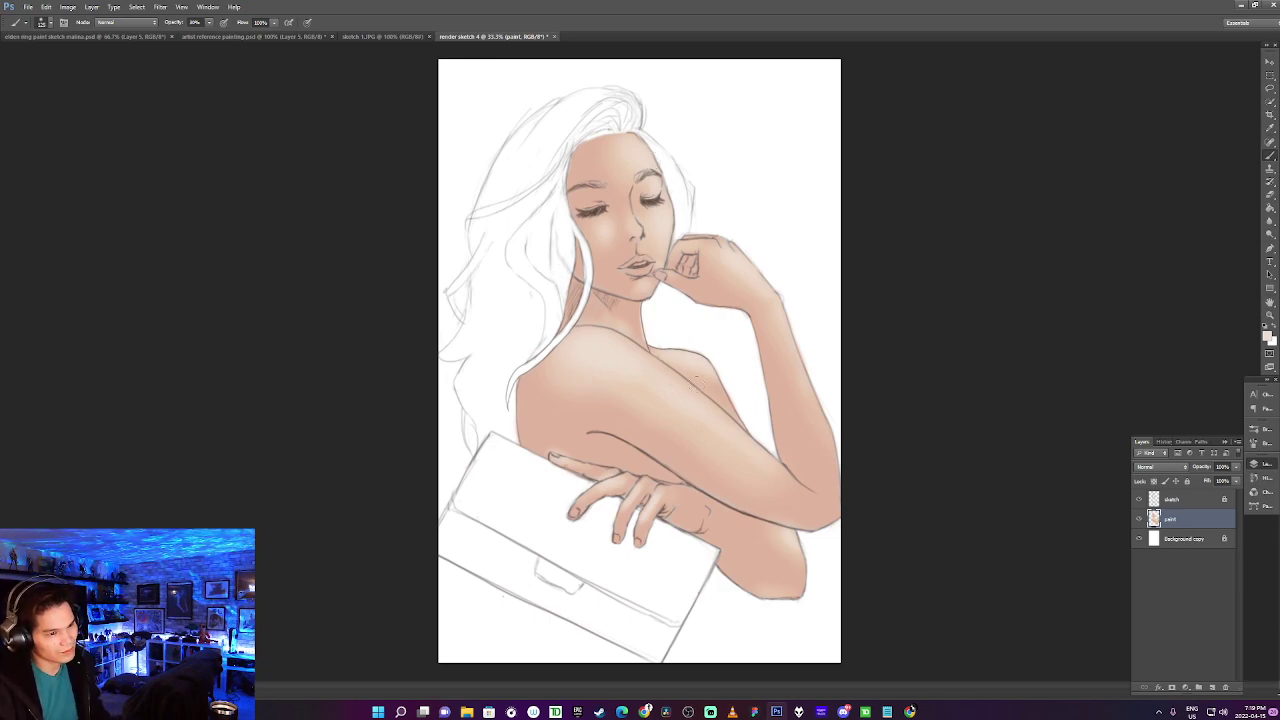
Choose a dark reddish-brown color and shade softly along the underside of the near upper arm.
{"action": "key", "text": "n"}
{"action": "left_click", "coordinate": [536, 402]}
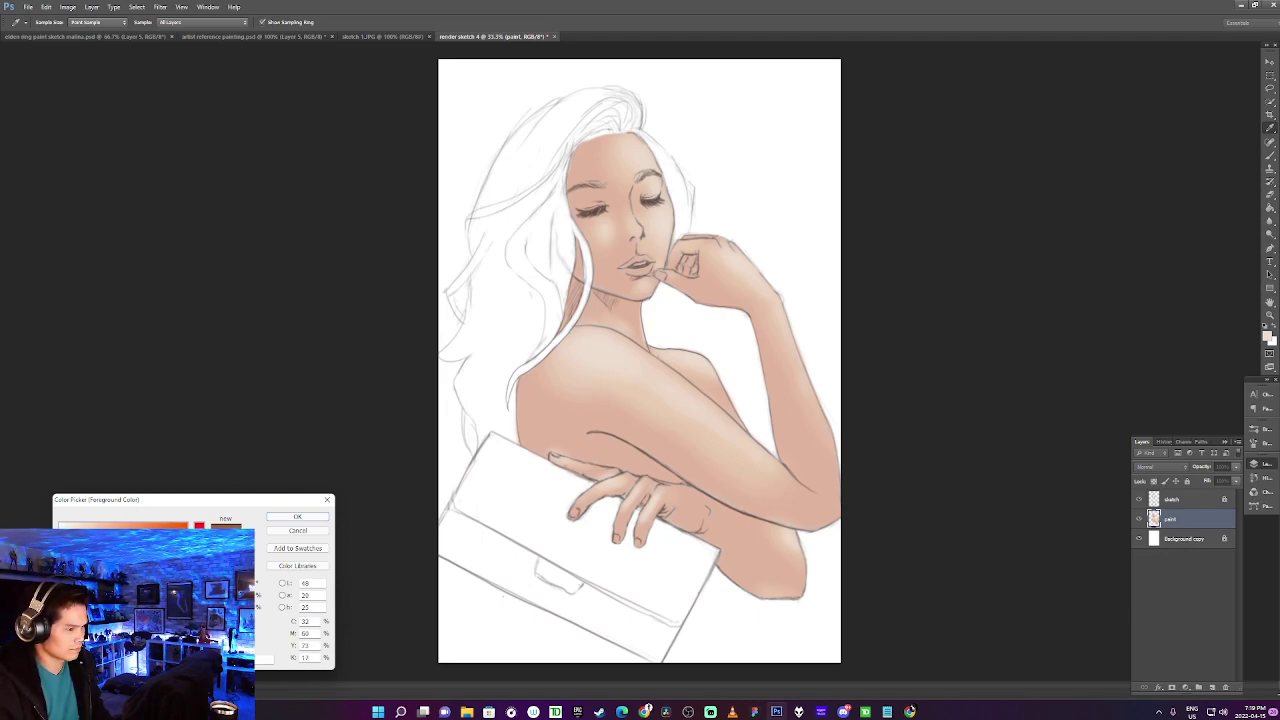
{"action": "left_click", "coordinate": [297, 516]}
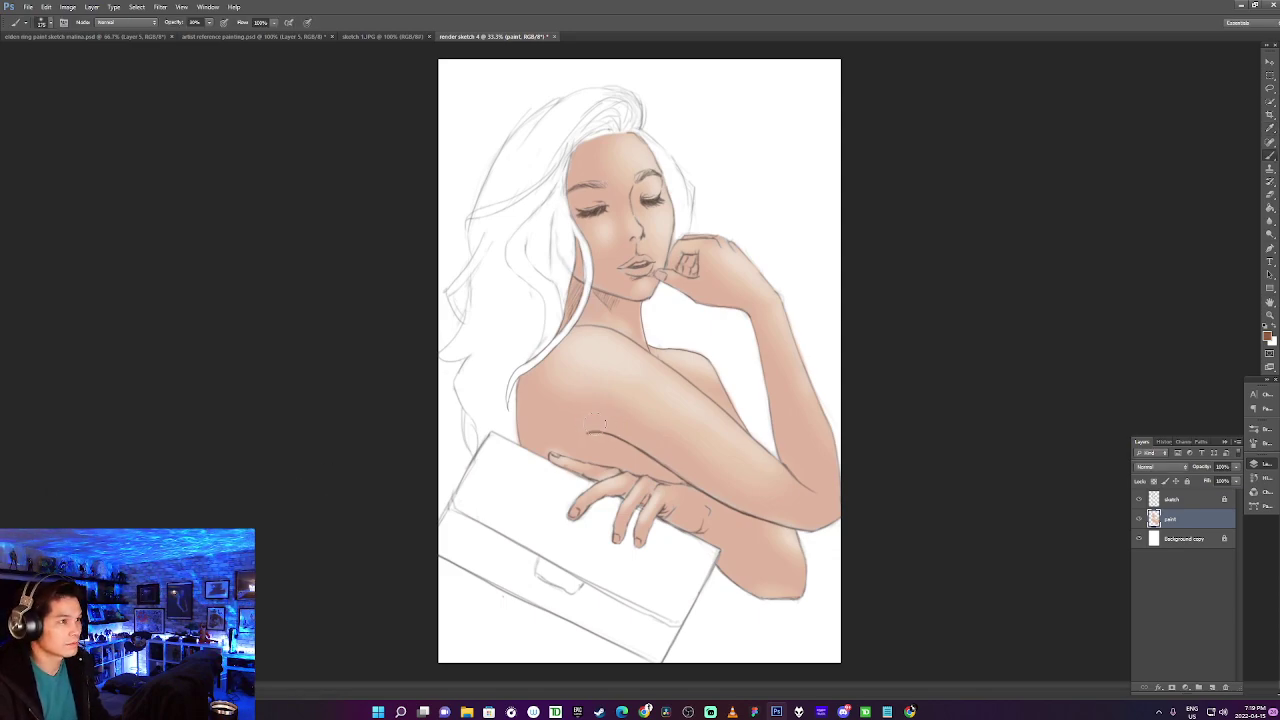
{"action": "left_click_drag", "start_coordinate": [582, 425], "coordinate": [750, 505]}
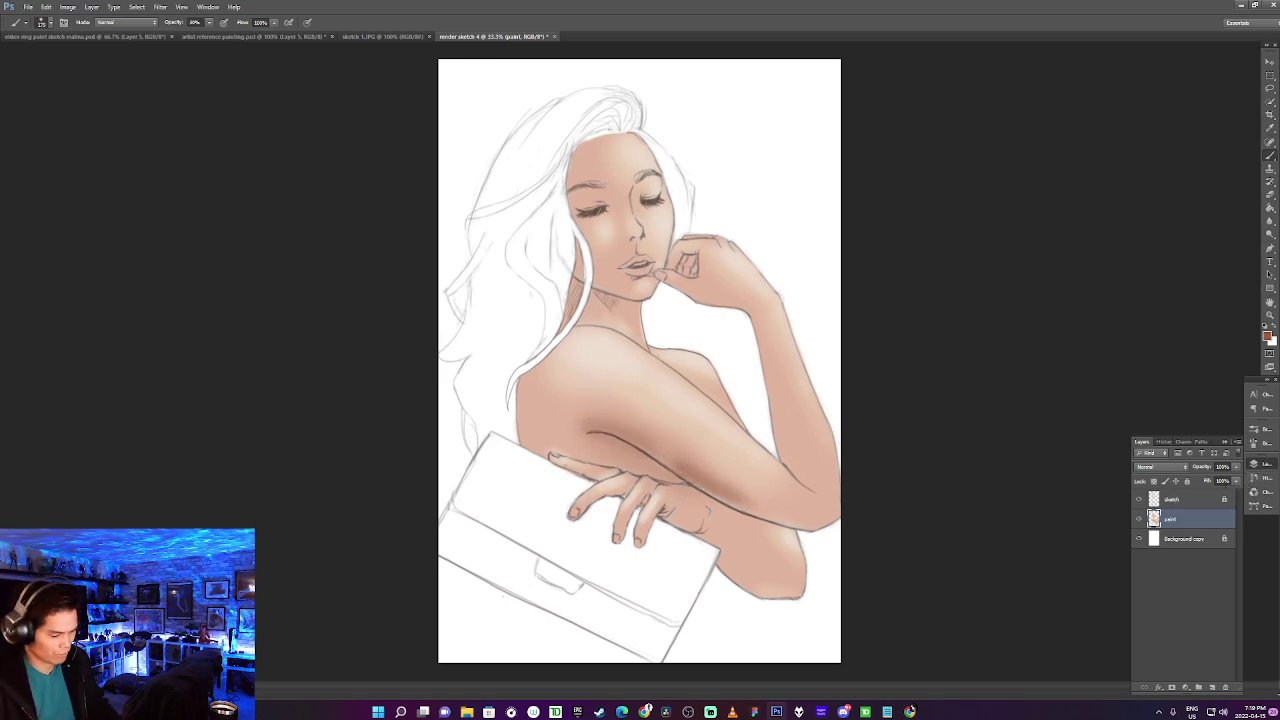
Sample a mid-tone from the arm and, at 40% brush opacity, shade the nose side, cheek, jaw, neck and hairline.
{"action": "left_click", "coordinate": [628, 430], "text": "alt"}
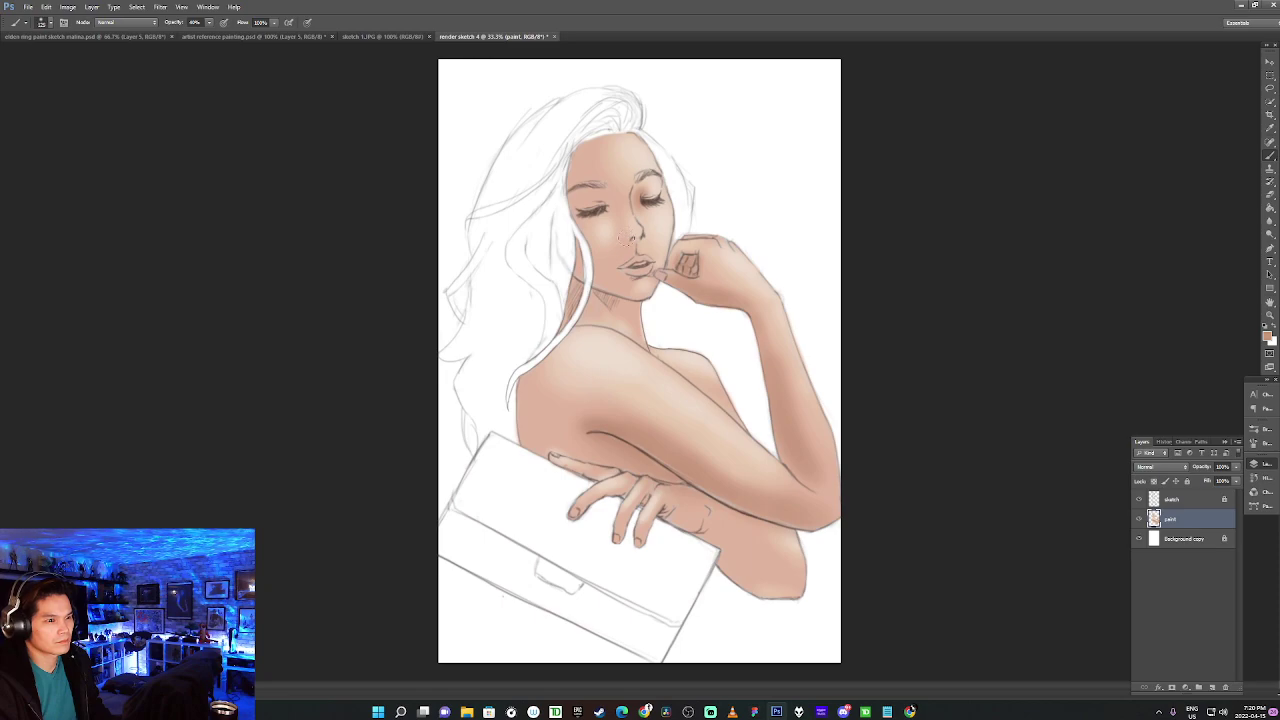
{"action": "left_click_drag", "start_coordinate": [624, 227], "coordinate": [625, 217]}
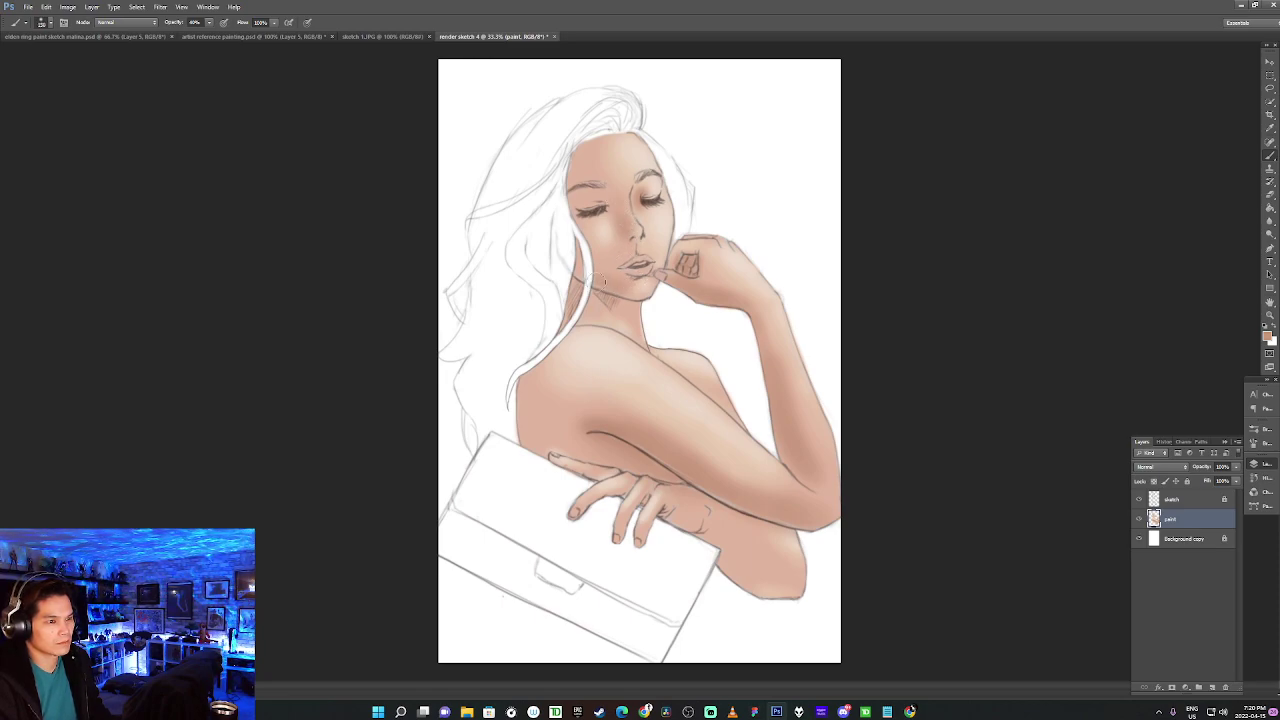
{"action": "mouse_move", "coordinate": [593, 285]}
{"action": "left_mouse_down"}
{"action": "mouse_move", "coordinate": [642, 333]}
{"action": "mouse_move", "coordinate": [640, 322]}
{"action": "left_mouse_up"}
{"action": "left_click_drag", "start_coordinate": [577, 188], "coordinate": [578, 206]}
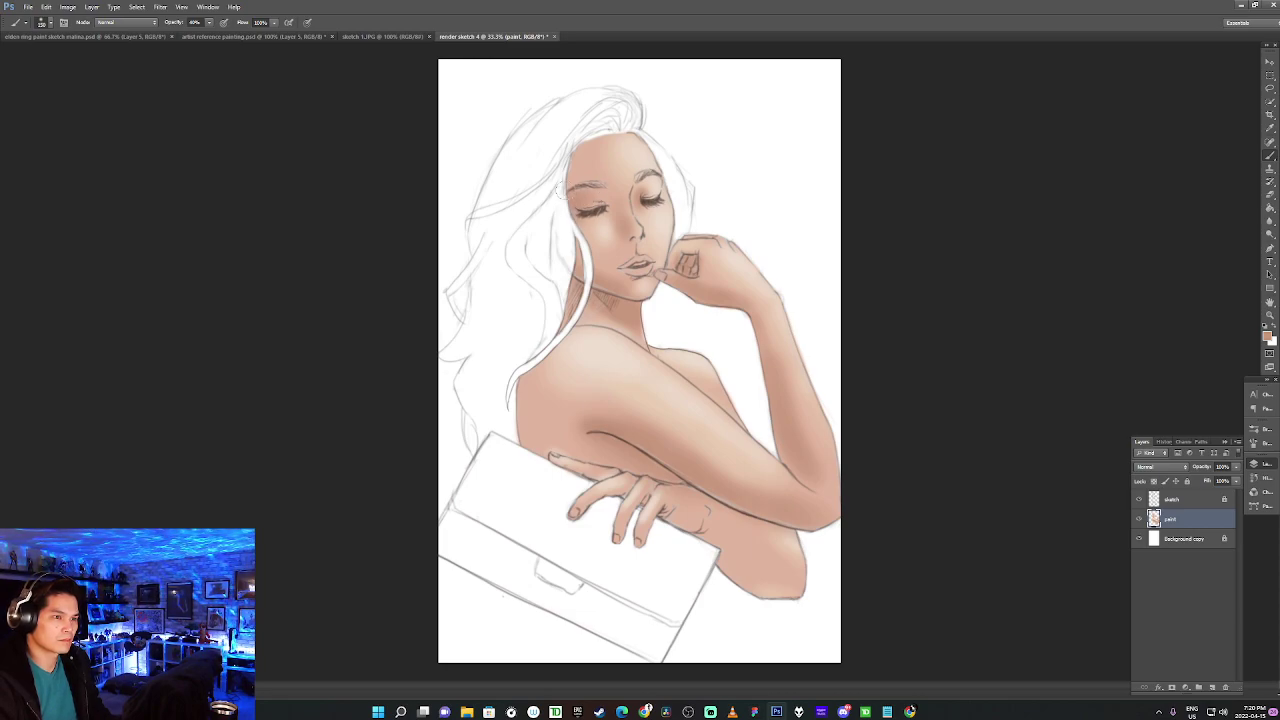
{"action": "left_click_drag", "start_coordinate": [576, 180], "coordinate": [573, 138]}
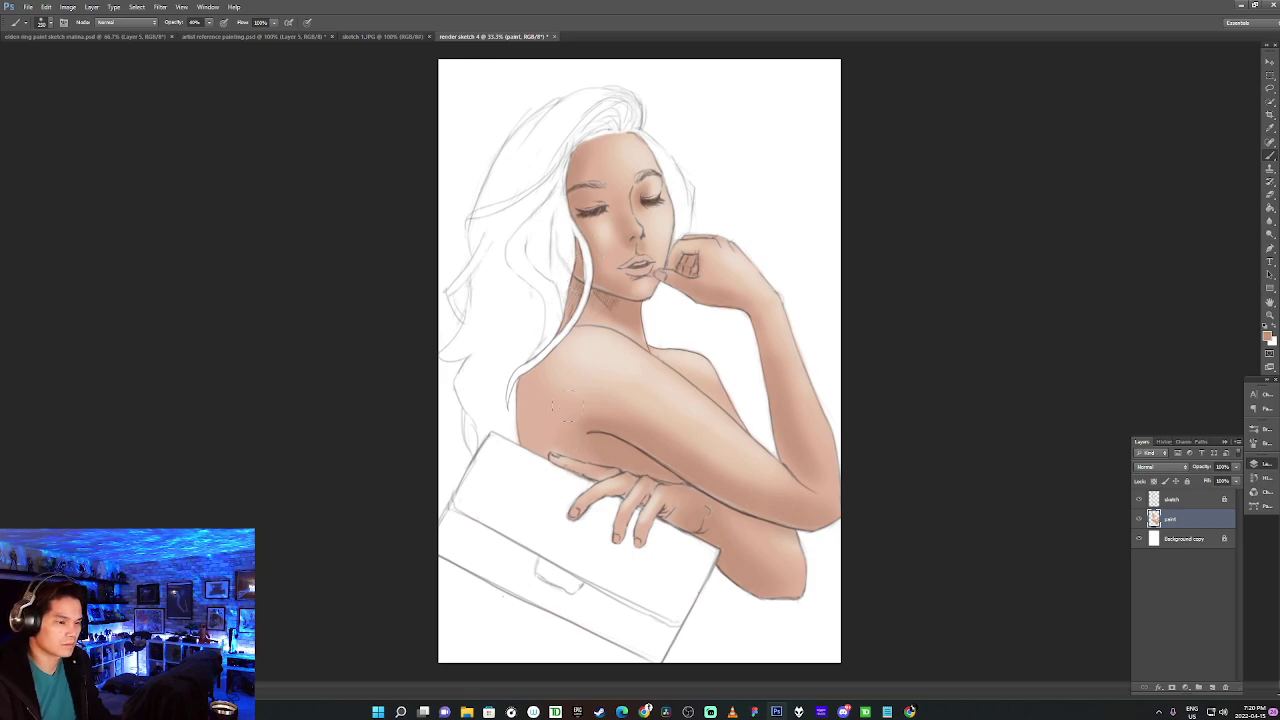
Sample skin tones from the back and below the arm crease, and deepen the shading on the woman's back and side.
{"action": "left_click", "coordinate": [552, 424], "text": "alt"}
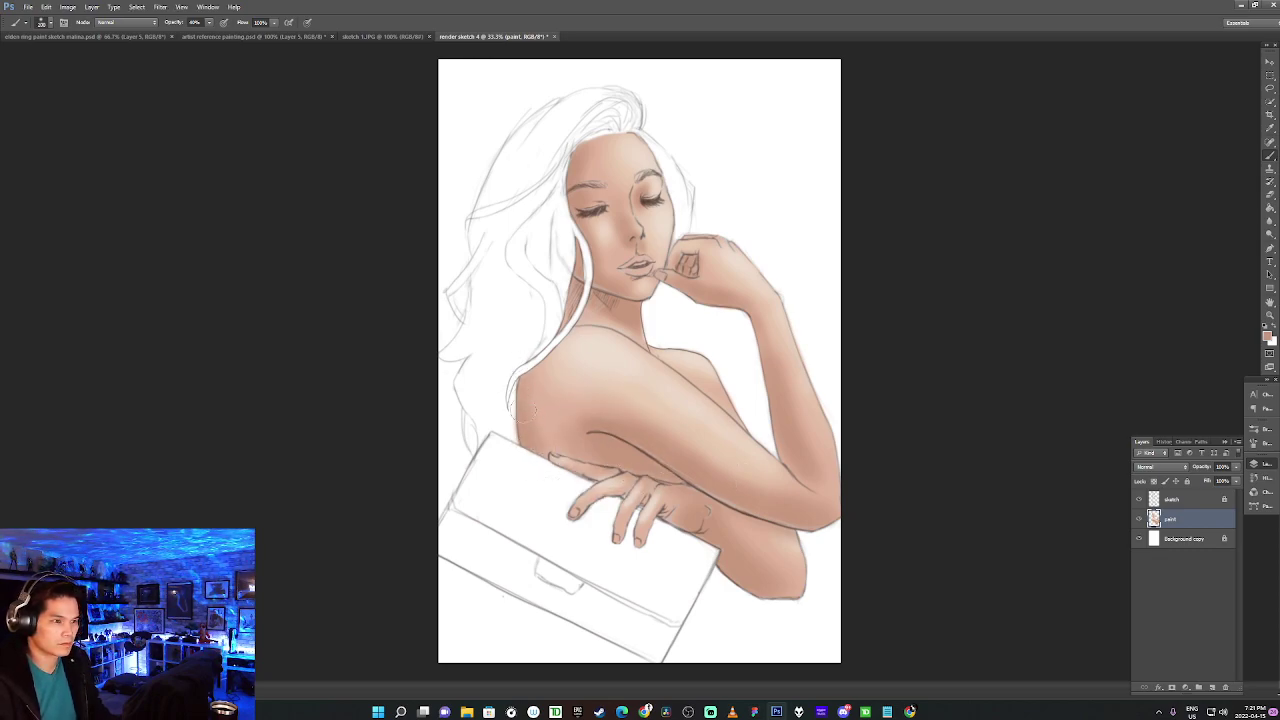
{"action": "left_click", "coordinate": [600, 450], "text": "alt"}
{"action": "key", "text": "]"}
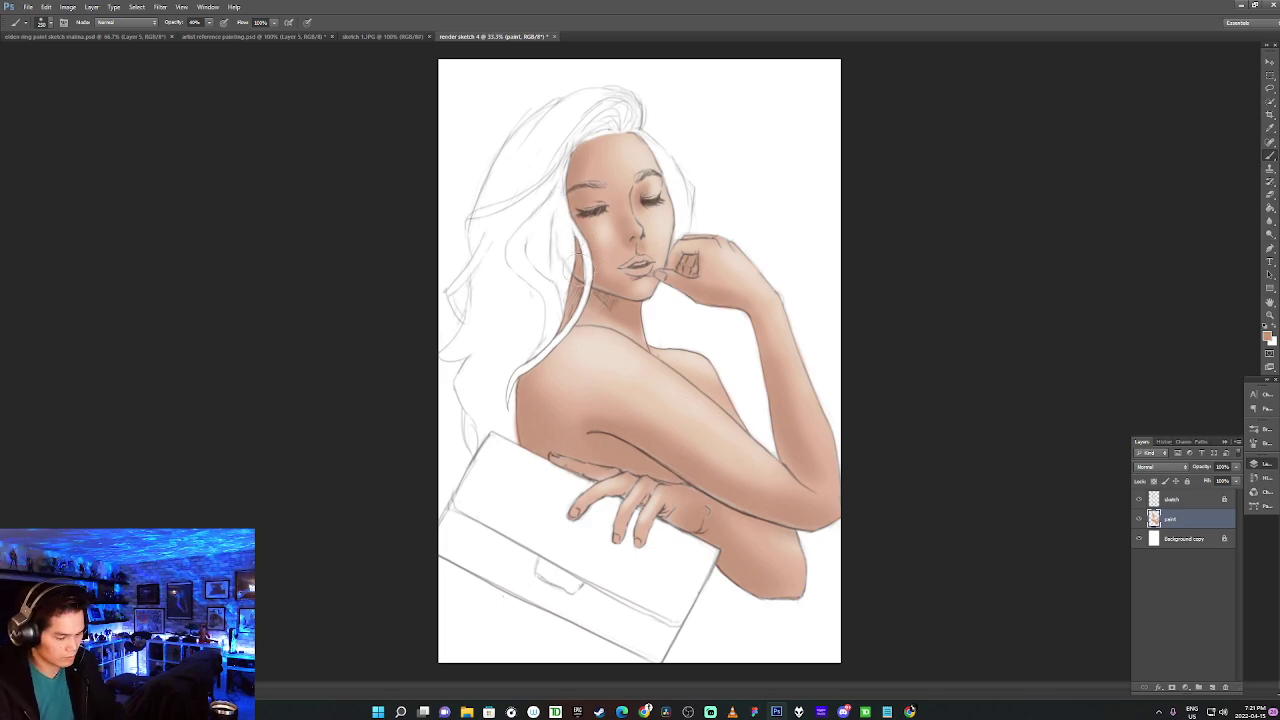
Choose a yellowish-brown paint color and toggle the paint layer's visibility to compare the shading with the line art.
{"action": "key", "text": "n"}
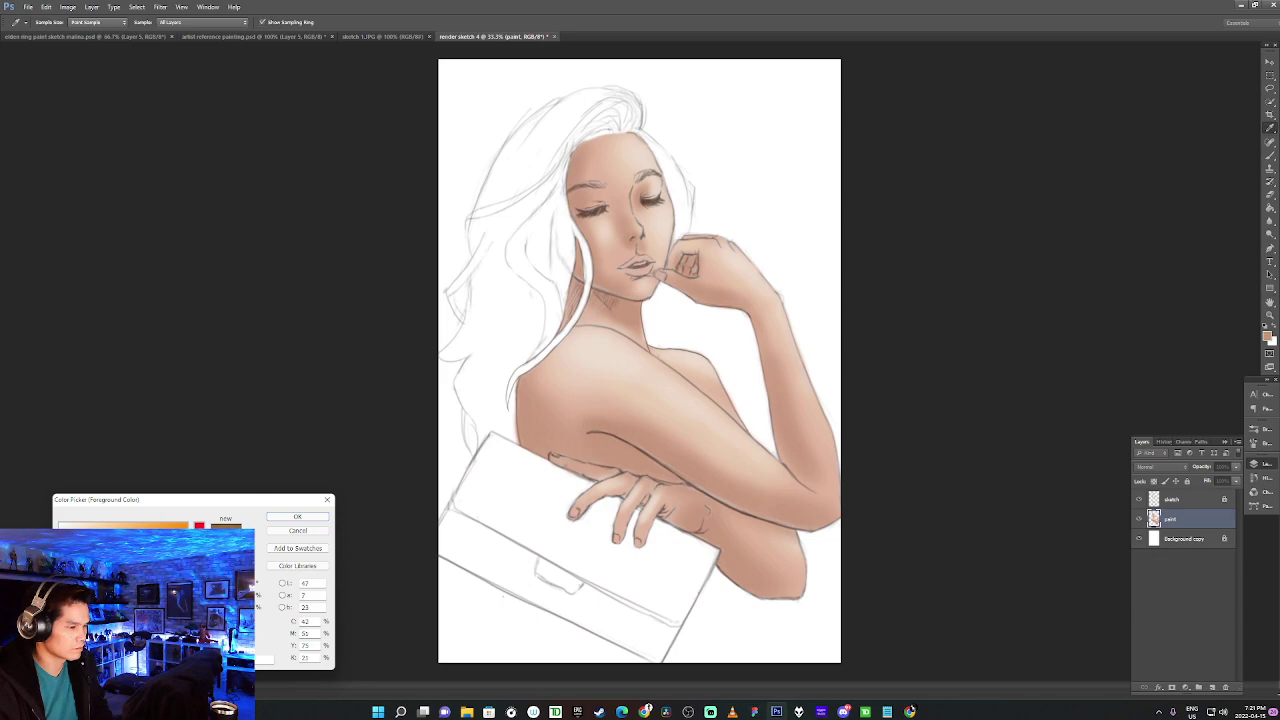
{"action": "left_click", "coordinate": [297, 516]}
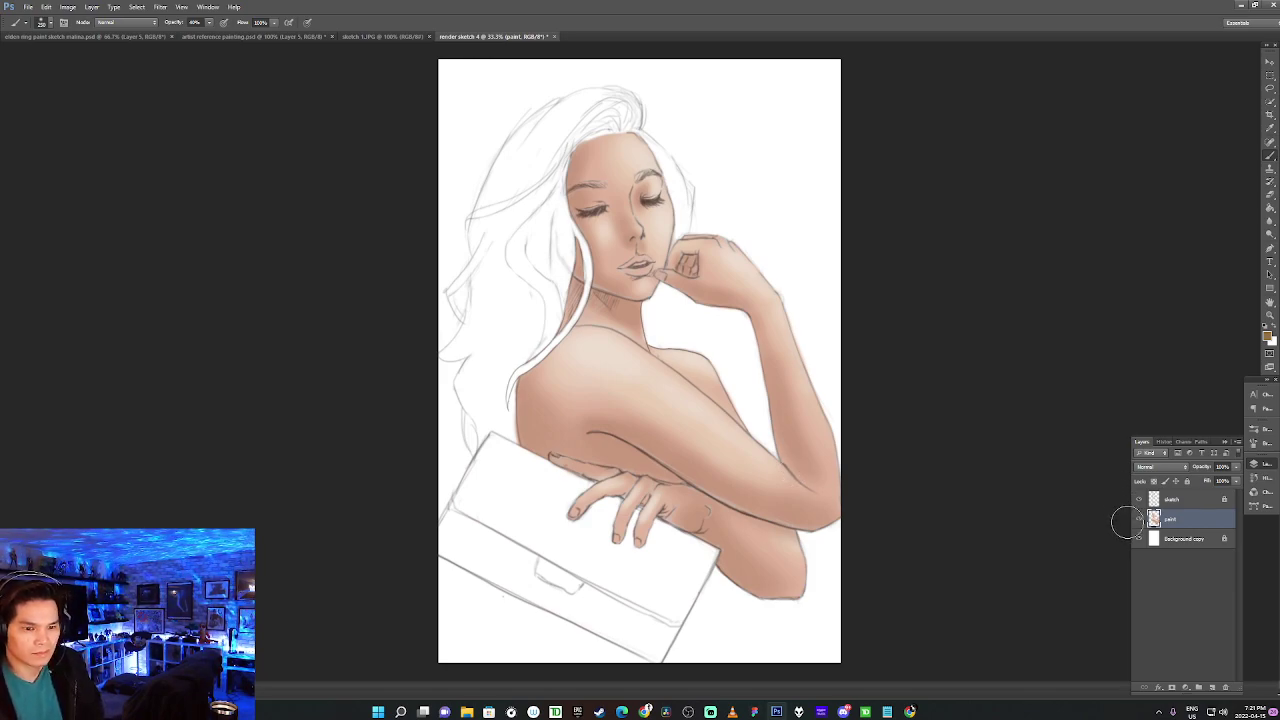
{"action": "left_click", "coordinate": [1138, 519]}
{"action": "left_click", "coordinate": [1138, 519]}
{"action": "left_click", "coordinate": [1138, 519]}
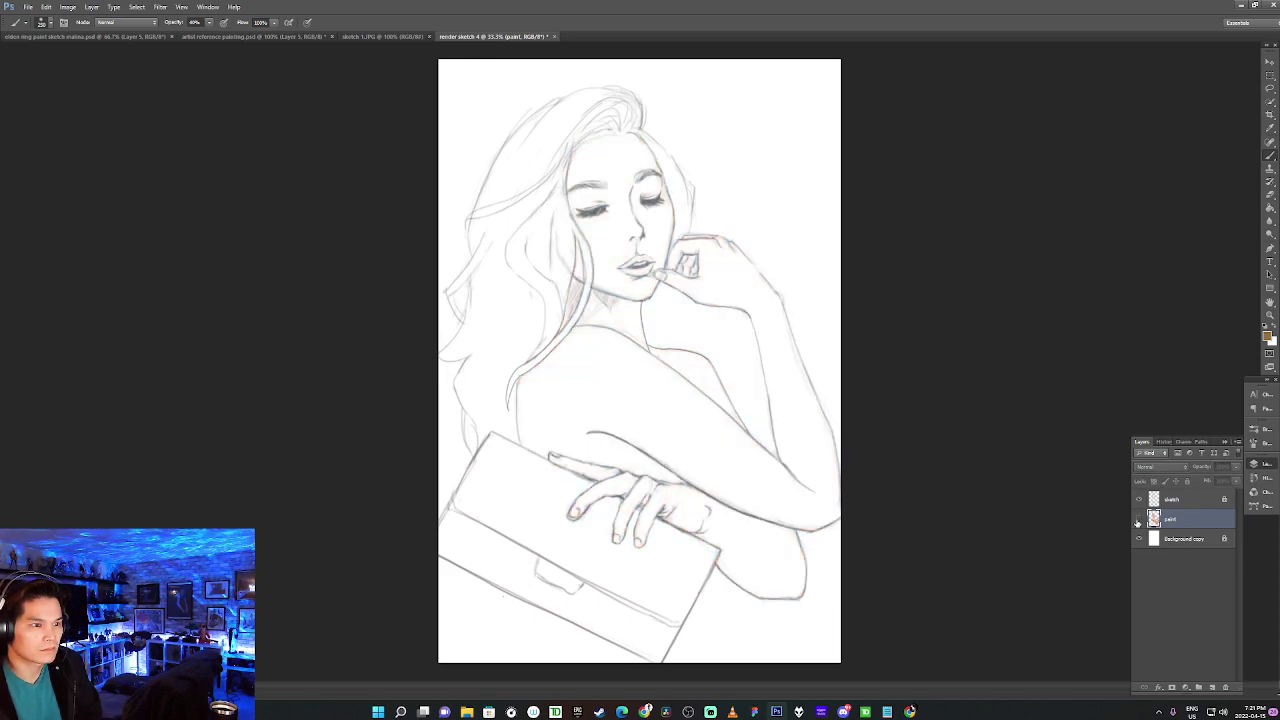
Add a new layer between the paint and sketch layers, and fade the sketch layer to 12% opacity, keeping it locked.
{"action": "left_click", "coordinate": [1138, 519]}
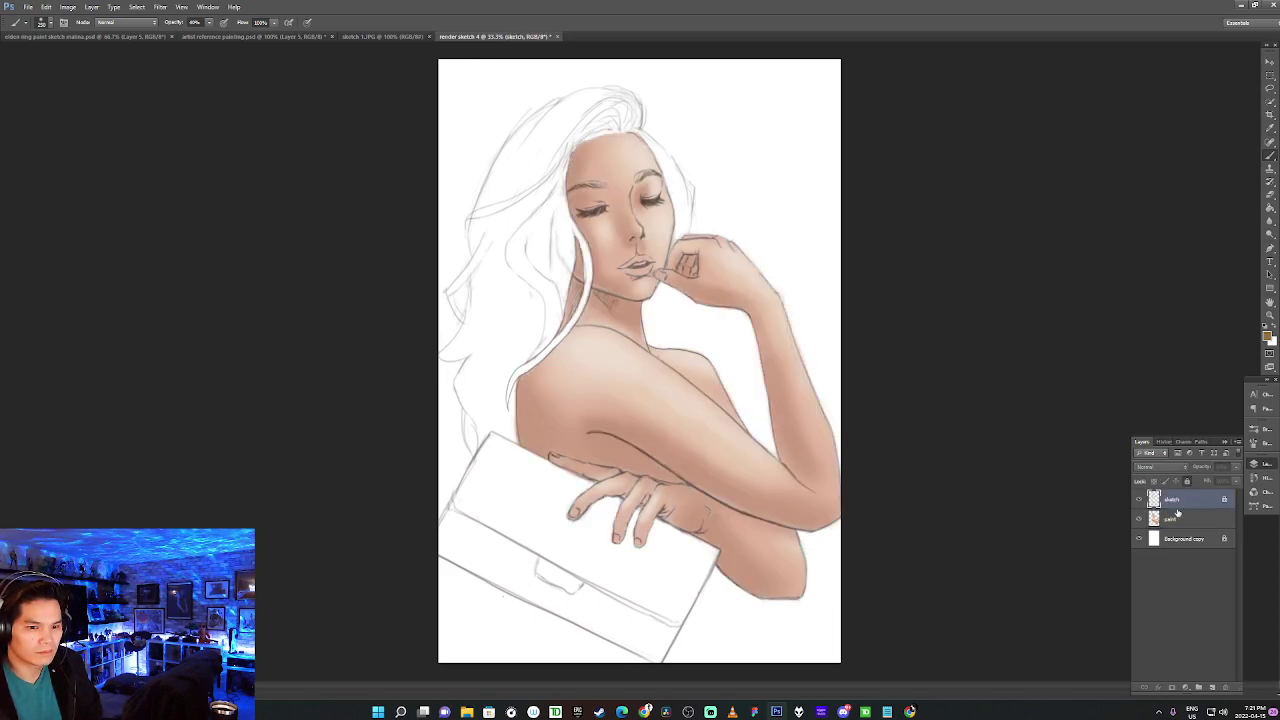
{"action": "left_click", "coordinate": [1213, 687]}
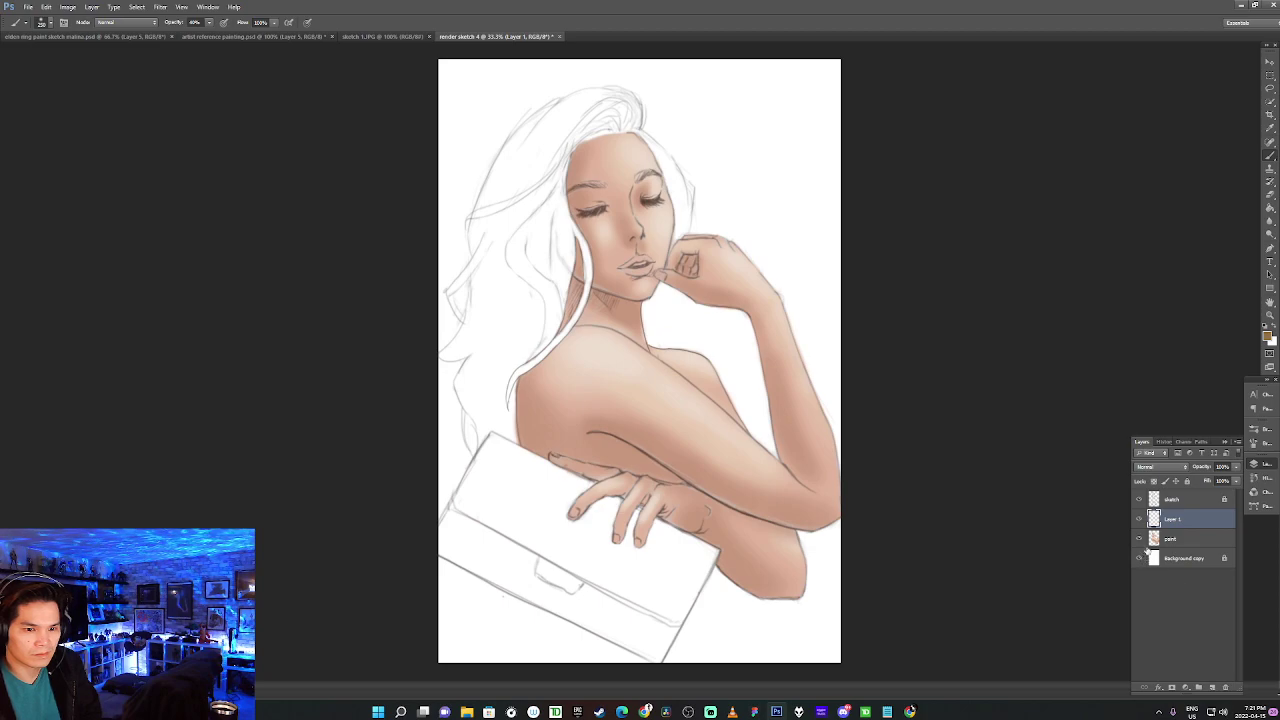
{"action": "left_click", "coordinate": [1172, 501]}
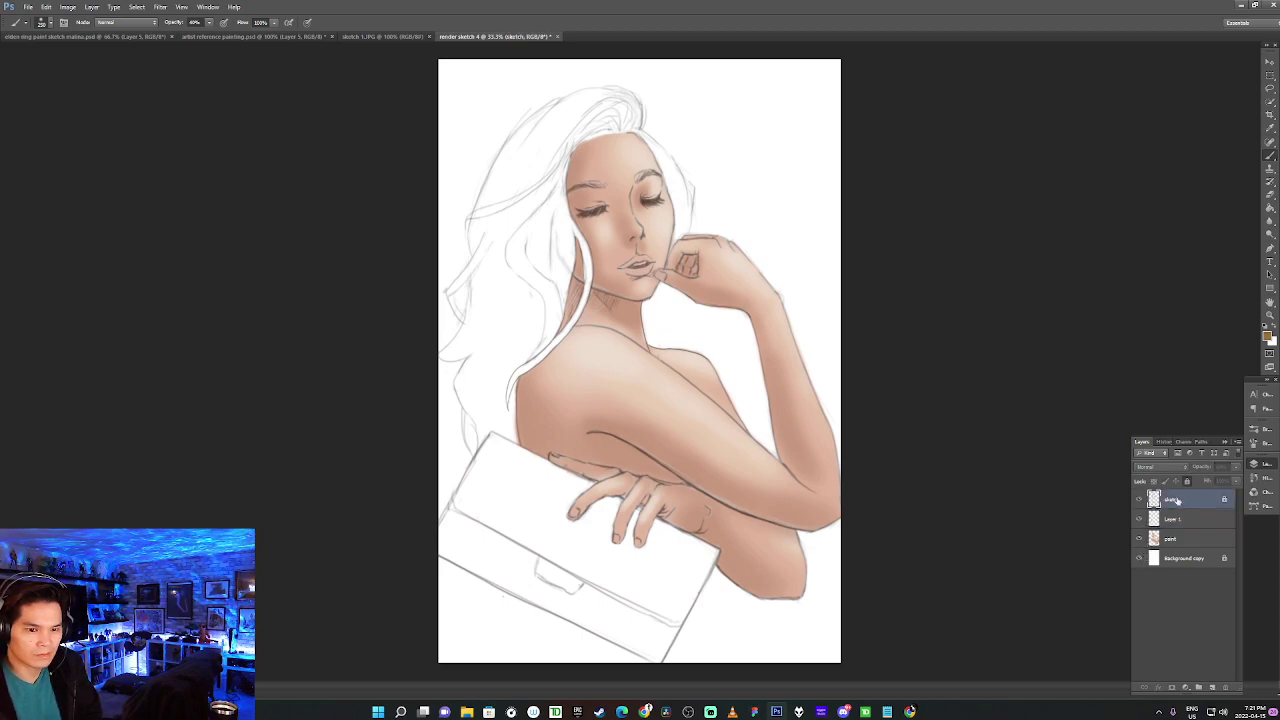
{"action": "left_click", "coordinate": [1187, 481]}
{"action": "left_click_drag", "start_coordinate": [1204, 470], "coordinate": [1181, 465]}
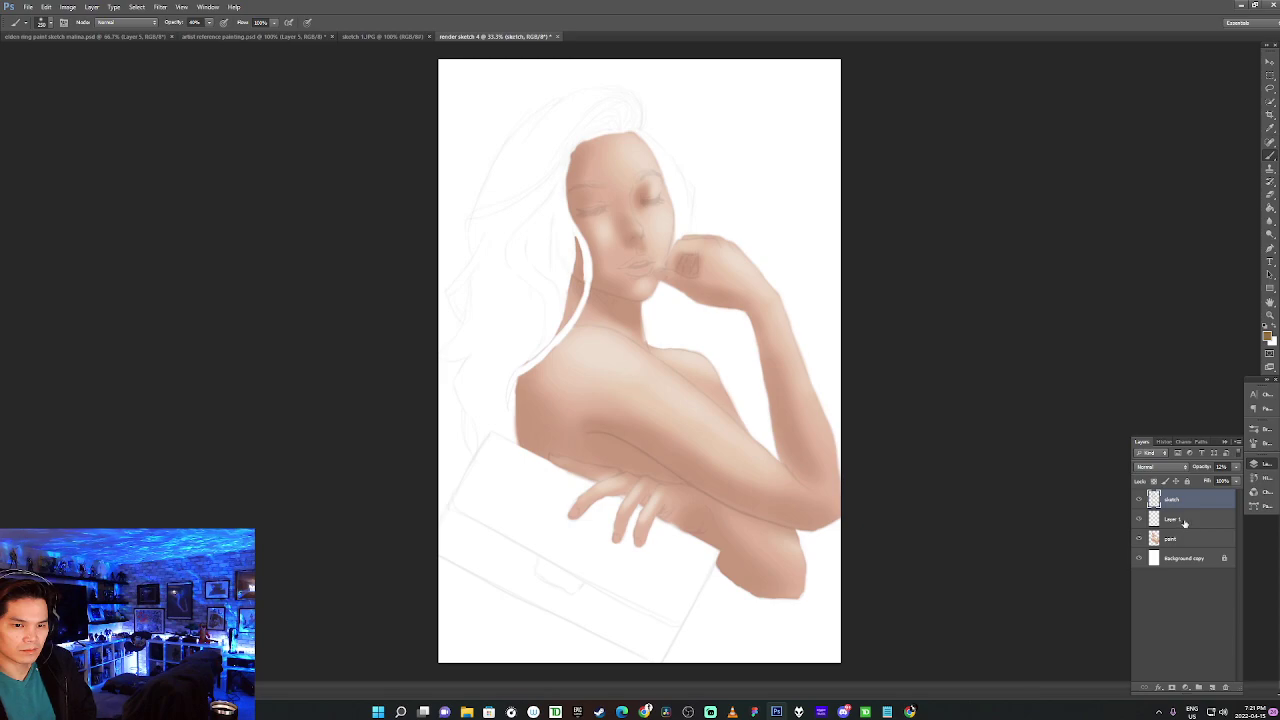
{"action": "left_click", "coordinate": [1187, 482]}
{"action": "left_click", "coordinate": [1190, 519]}
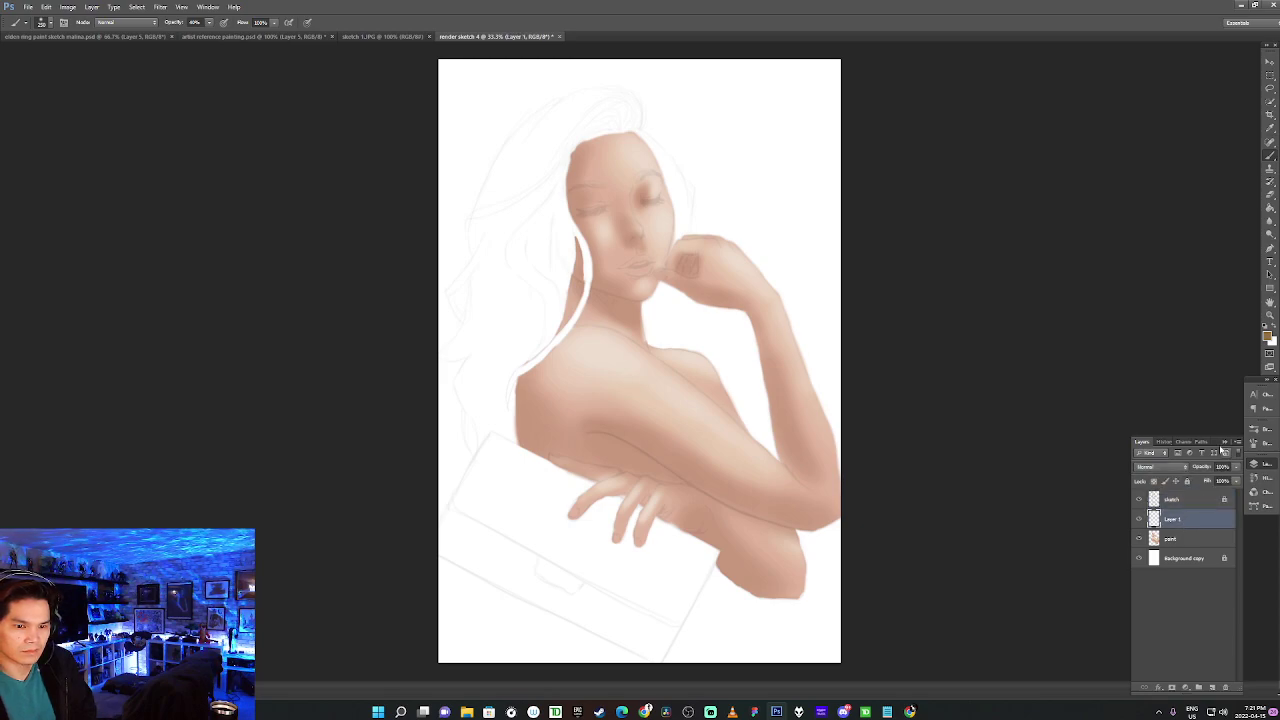
Choose a very dark brown paint color and shrink the brush to a fine size for outlining the facial details.
{"action": "left_click", "coordinate": [1267, 336]}
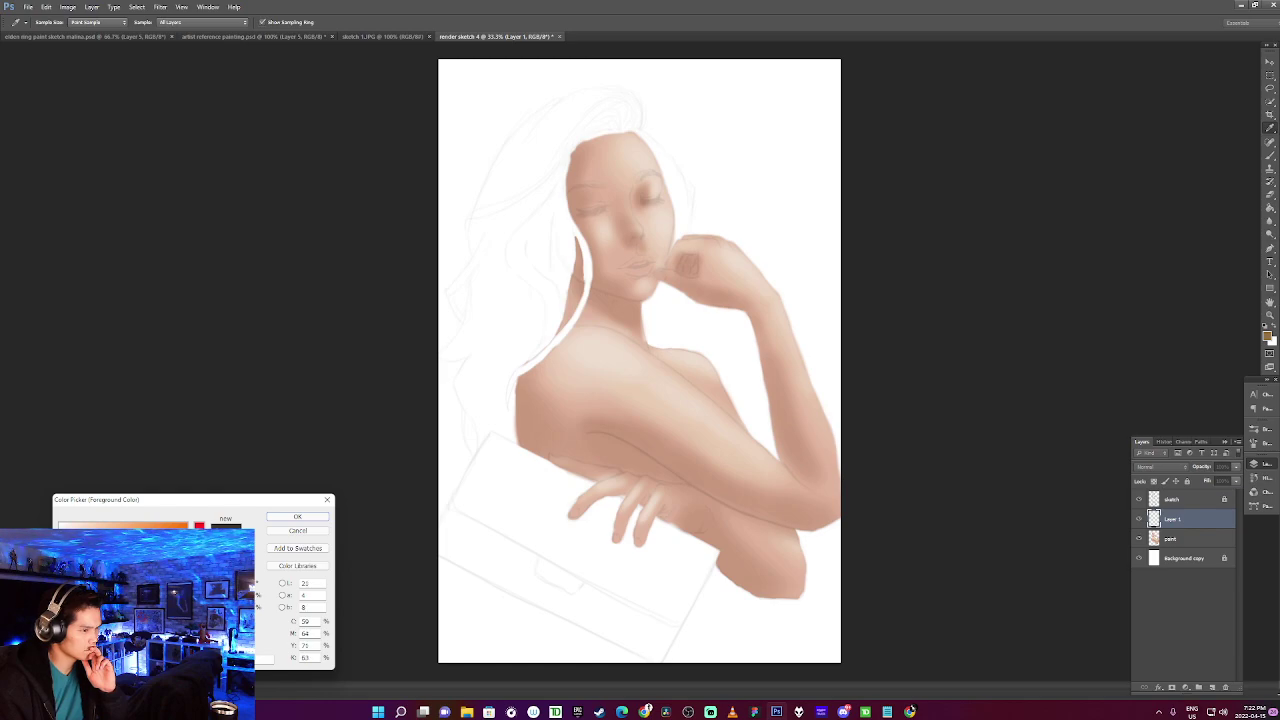
{"action": "left_click", "coordinate": [298, 516]}
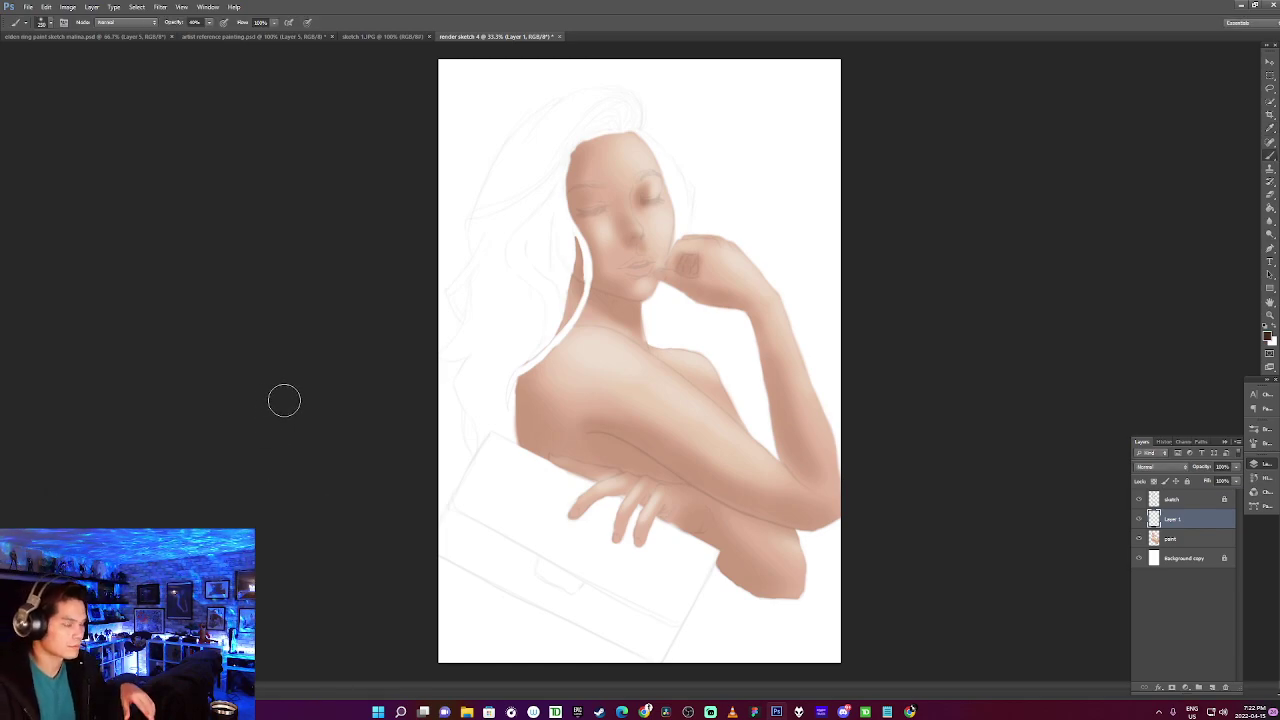
{"action": "key", "text": "ctrl+plus"}
{"action": "key", "text": "ctrl+plus"}
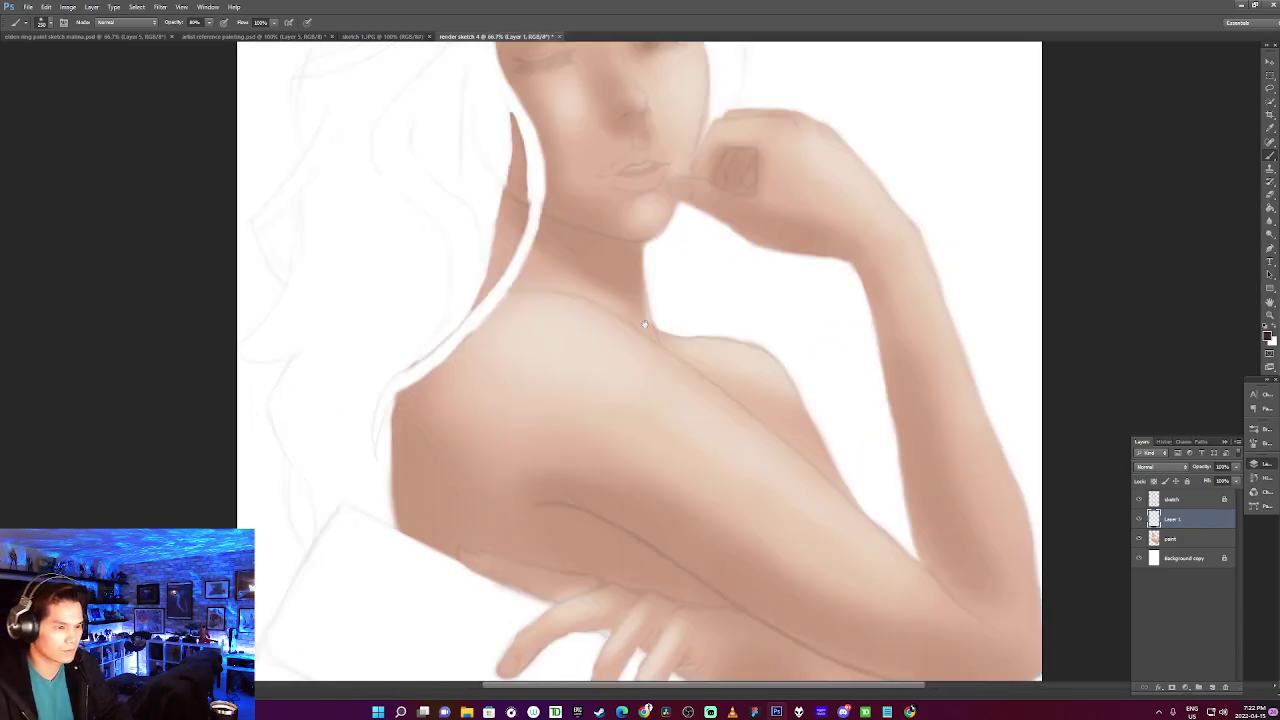
{"action": "left_click_drag", "start_coordinate": [649, 325], "coordinate": [572, 540]}
{"action": "key", "text": "bracketleft"}
{"action": "key", "text": "bracketleft"}
{"action": "key", "text": "bracketleft"}
{"action": "key", "text": "bracketleft"}
{"action": "key", "text": "bracketleft"}
{"action": "key", "text": "bracketleft"}
{"action": "key", "text": "bracketleft"}
{"action": "key", "text": "bracketleft"}
{"action": "key", "text": "bracketleft"}
{"action": "key", "text": "bracketleft"}
{"action": "key", "text": "bracketleft"}
{"action": "key", "text": "bracketleft"}
{"action": "key", "text": "bracketleft"}
{"action": "key", "text": "bracketleft"}
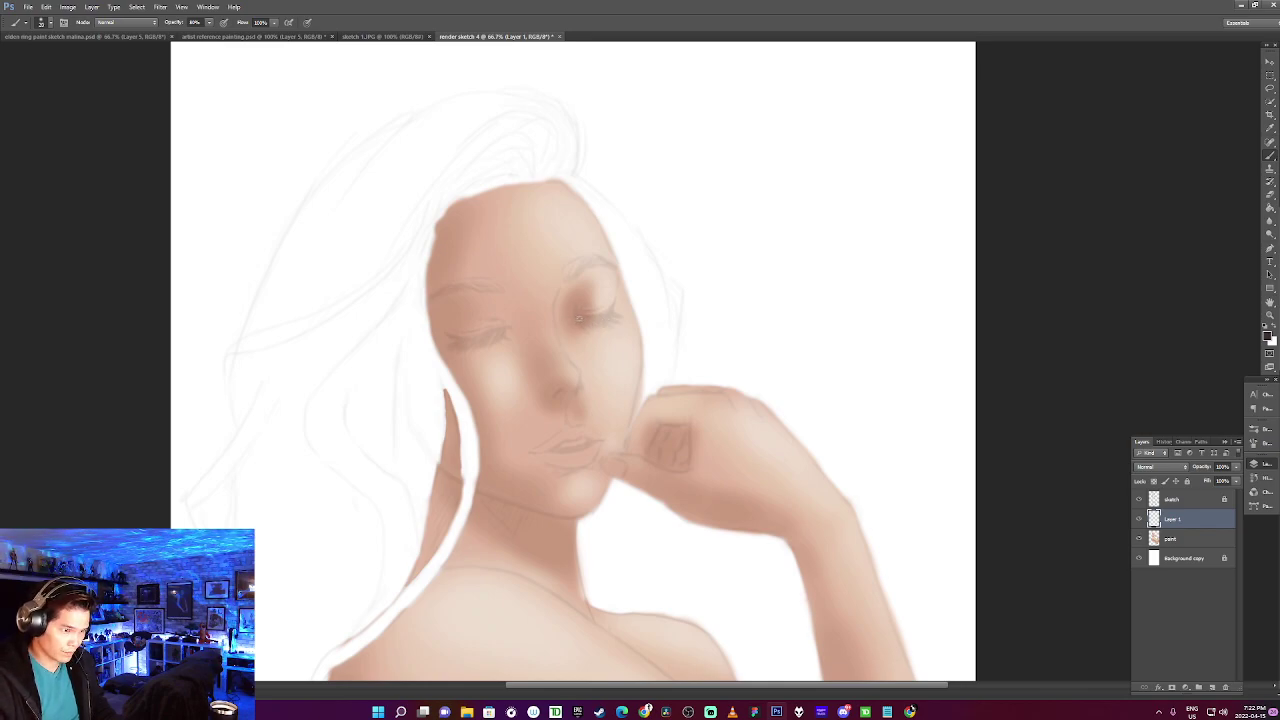
{"action": "right_click", "coordinate": [580, 317]}
{"action": "key", "text": "Tab"}
{"action": "key", "text": "Return"}
Paint the closed lash line of the picture's right-hand eye on the new layer, with fine lashes along it.
{"action": "left_click_drag", "start_coordinate": [582, 318], "coordinate": [609, 313]}
{"action": "key", "text": "["}
{"action": "key", "text": "["}
{"action": "key", "text": "["}
{"action": "key", "text": "["}
{"action": "key", "text": "["}
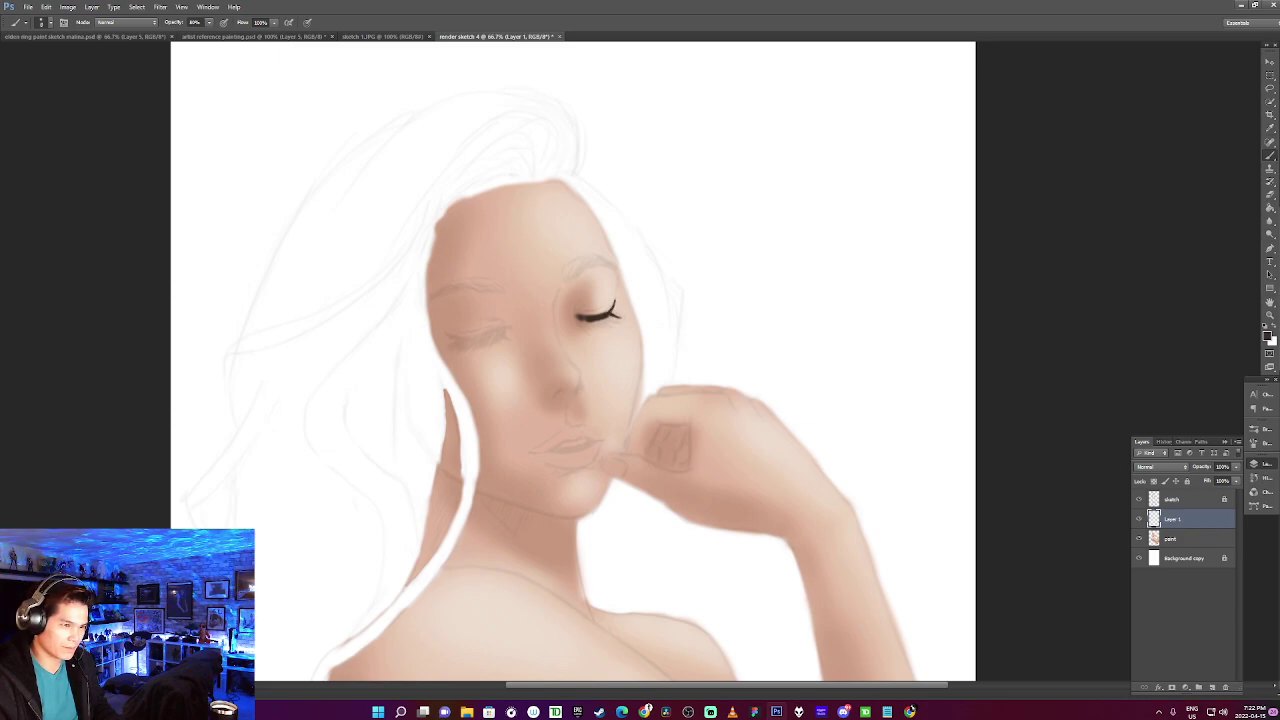
{"action": "mouse_move", "coordinate": [608, 316]}
{"action": "left_mouse_down"}
{"action": "mouse_move", "coordinate": [622, 324]}
{"action": "mouse_move", "coordinate": [606, 325]}
{"action": "left_mouse_up"}
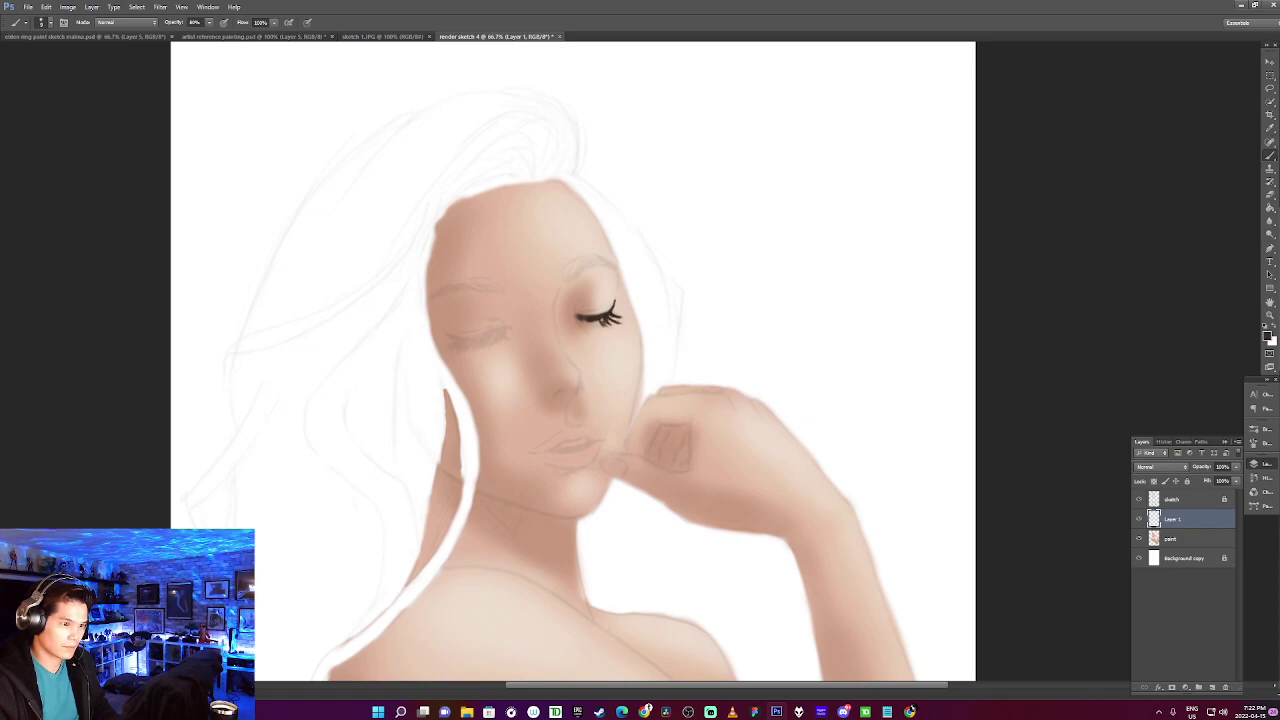
{"action": "left_click_drag", "start_coordinate": [597, 318], "coordinate": [582, 325]}
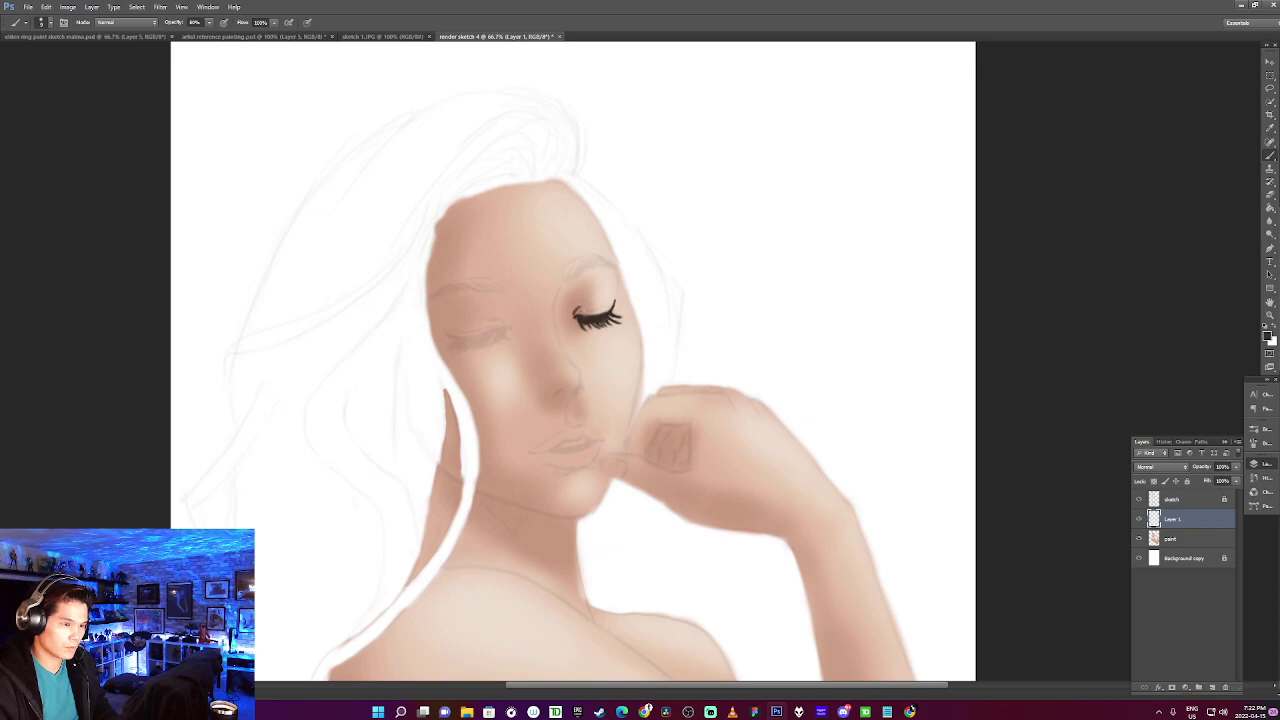
Draw a thin eyelid crease just above the right-hand eye's lash line.
{"action": "left_click_drag", "start_coordinate": [579, 314], "coordinate": [600, 312]}
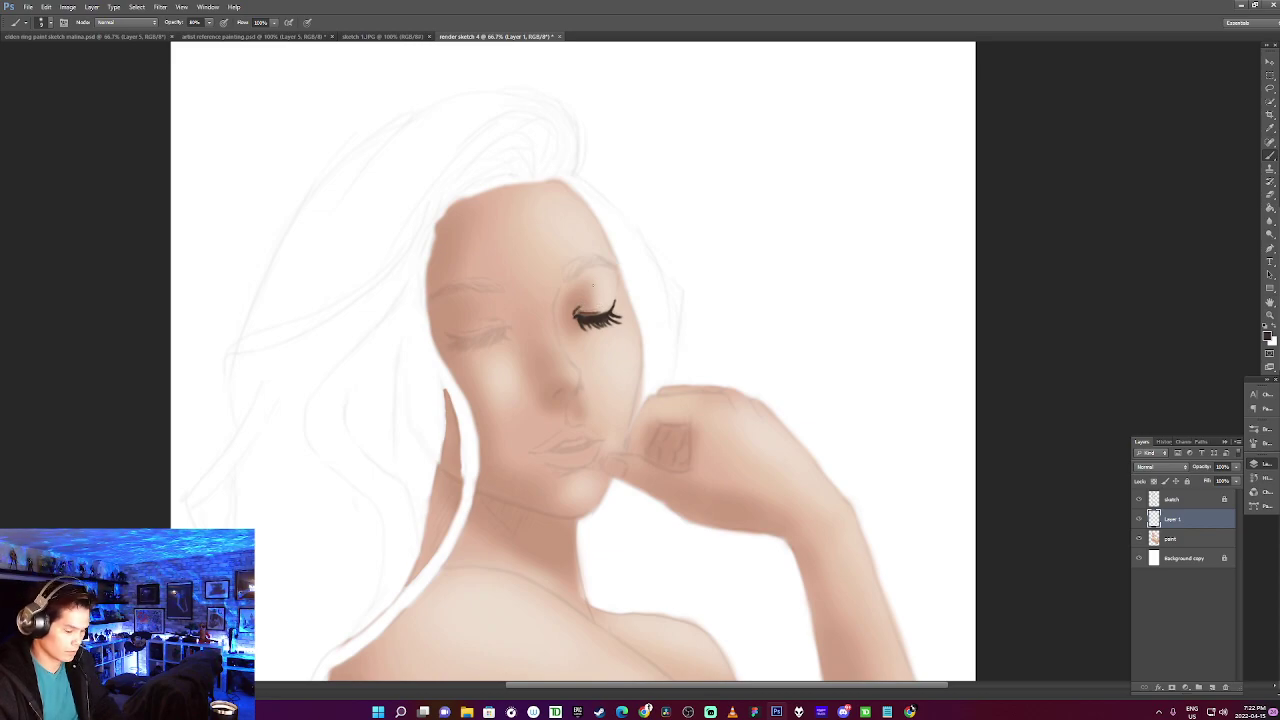
{"action": "key", "text": "ctrl+z"}
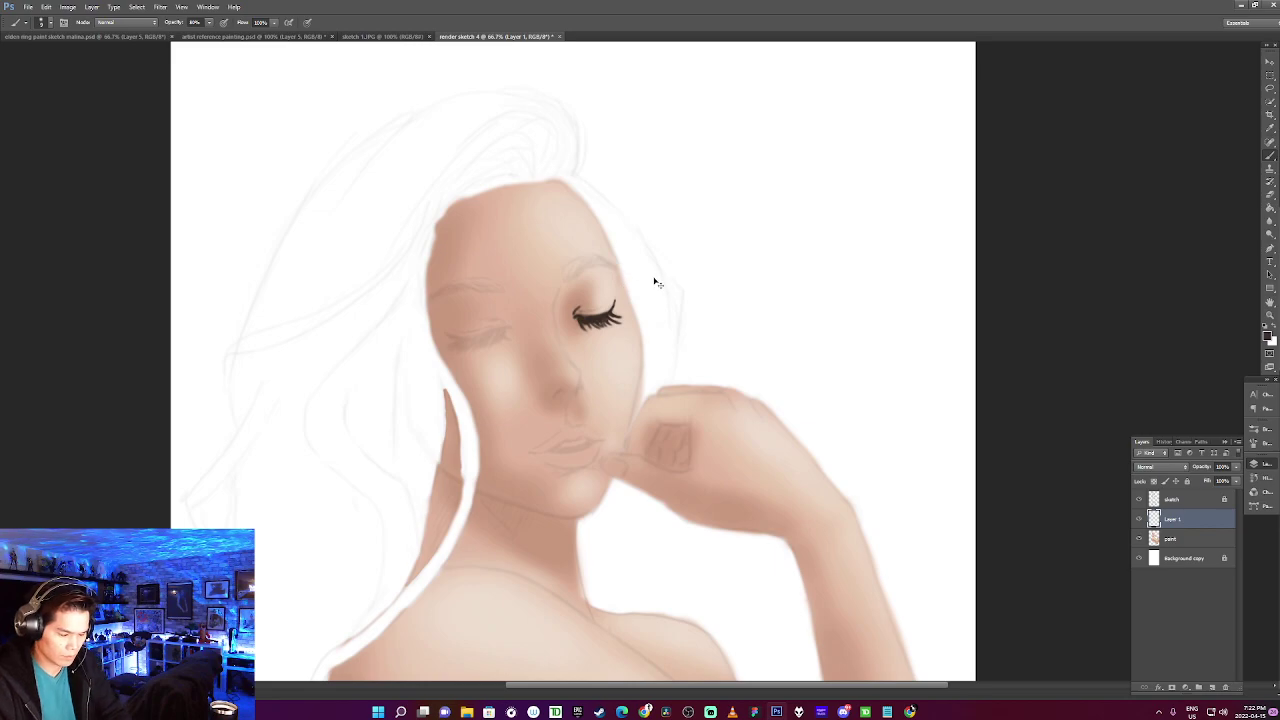
{"action": "key", "text": "ctrl+plus"}
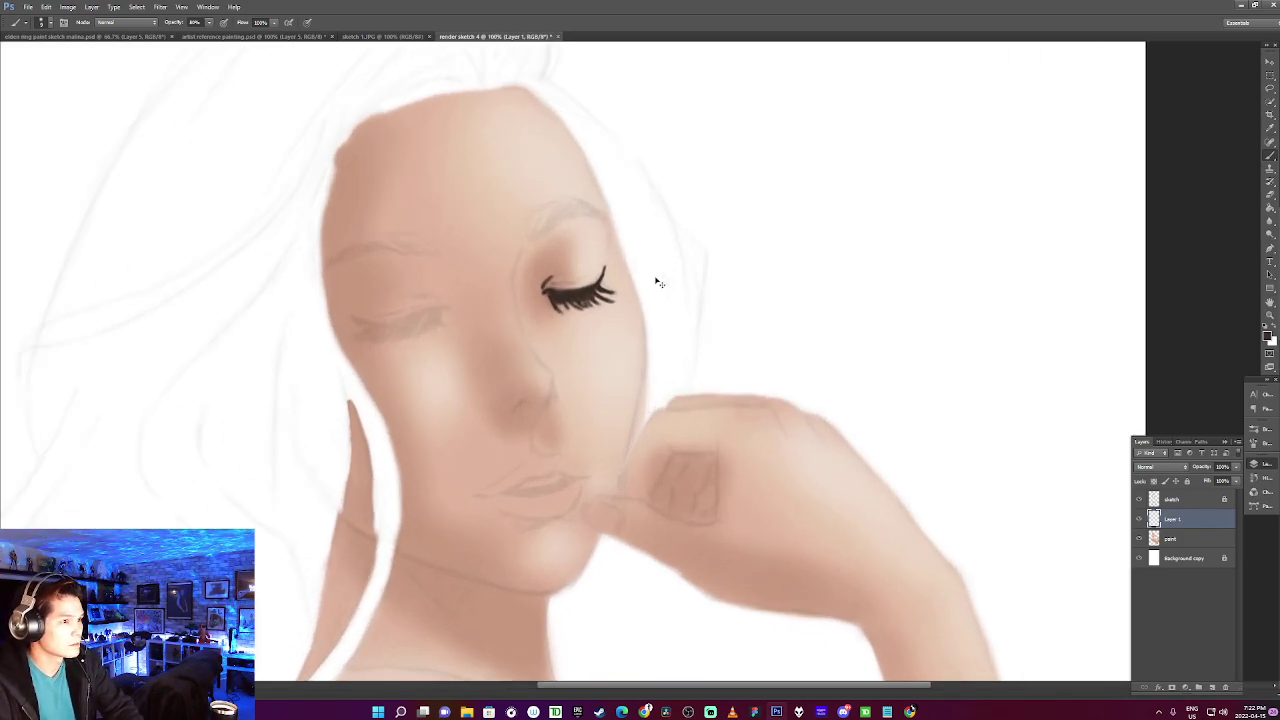
{"action": "key", "text": "ctrl+plus"}
{"action": "left_click_drag", "start_coordinate": [604, 298], "coordinate": [705, 445]}
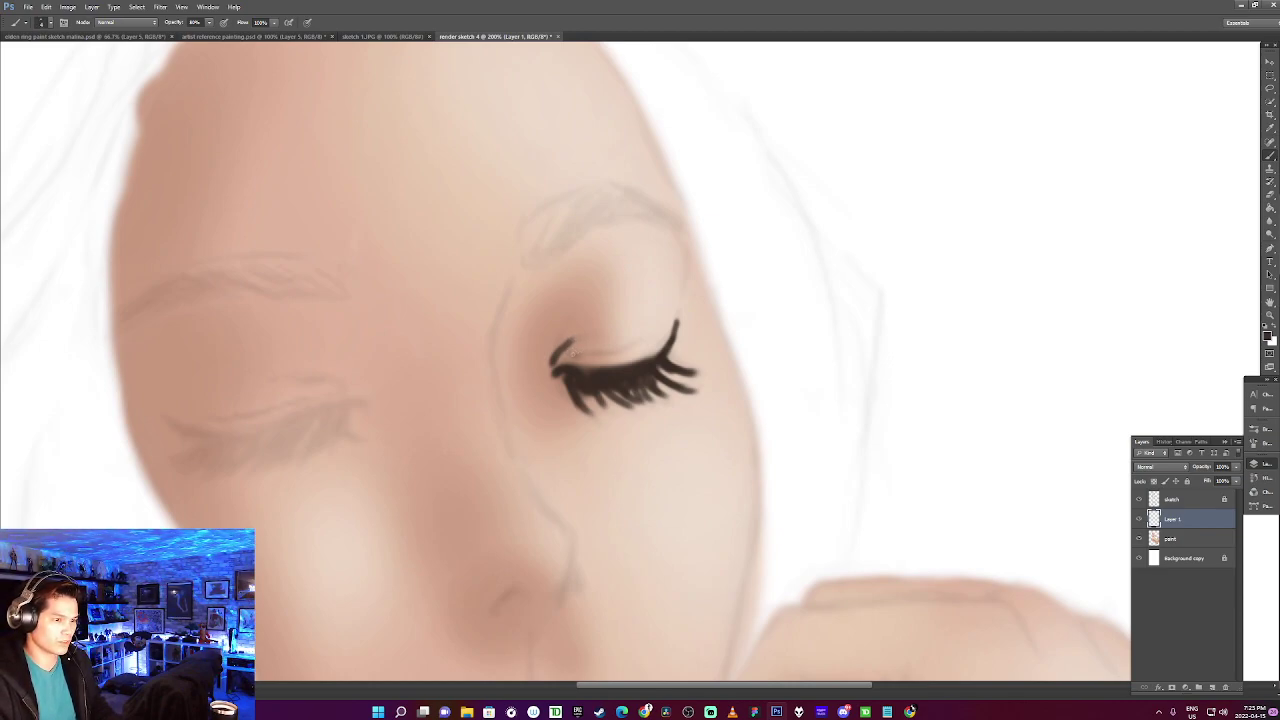
{"action": "left_click_drag", "start_coordinate": [570, 356], "coordinate": [641, 342]}
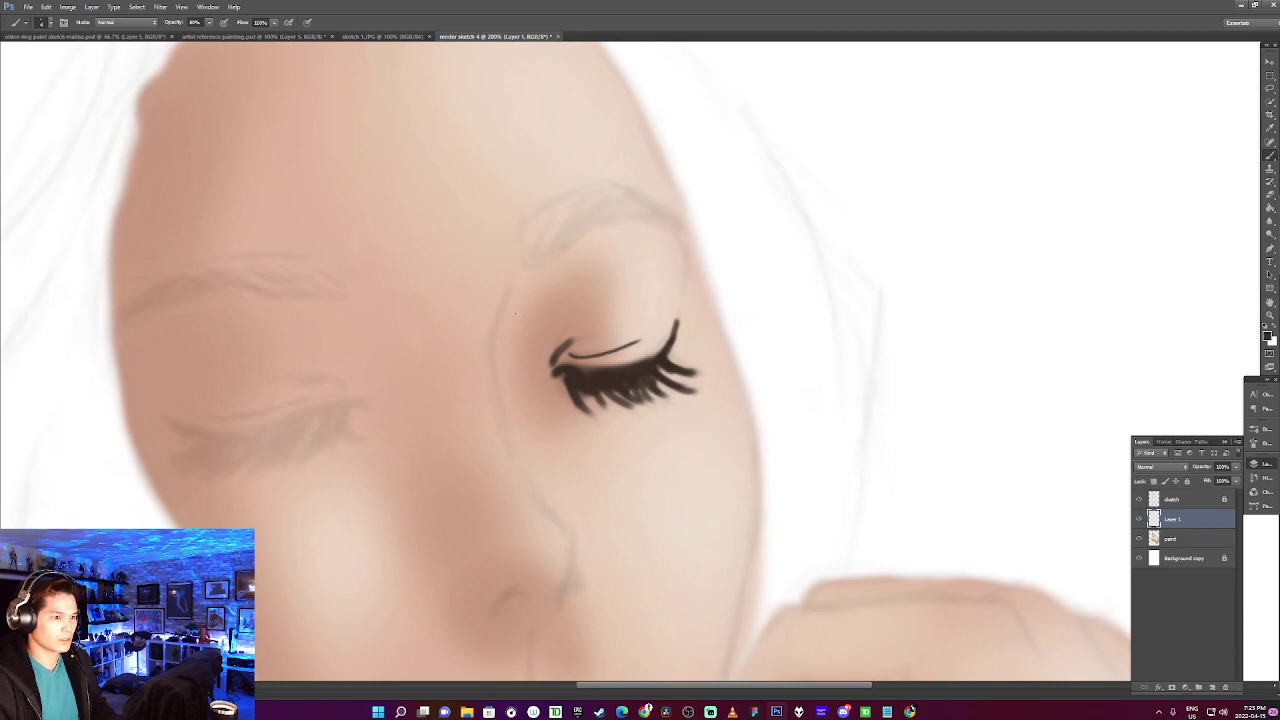
Trace the upper nose-bridge curve, and outline and hatch the right-hand eyebrow over the faded sketch.
{"action": "mouse_move", "coordinate": [490, 340]}
{"action": "left_mouse_down"}
{"action": "mouse_move", "coordinate": [519, 269]}
{"action": "mouse_move", "coordinate": [598, 226]}
{"action": "mouse_move", "coordinate": [680, 230]}
{"action": "left_mouse_up"}
{"action": "mouse_move", "coordinate": [540, 264]}
{"action": "left_mouse_down"}
{"action": "mouse_move", "coordinate": [558, 256]}
{"action": "mouse_move", "coordinate": [518, 248]}
{"action": "mouse_move", "coordinate": [545, 208]}
{"action": "mouse_move", "coordinate": [588, 190]}
{"action": "left_mouse_up"}
{"action": "left_click_drag", "start_coordinate": [532, 222], "coordinate": [588, 192]}
{"action": "mouse_move", "coordinate": [580, 196]}
{"action": "left_mouse_down"}
{"action": "mouse_move", "coordinate": [627, 190]}
{"action": "mouse_move", "coordinate": [678, 224]}
{"action": "left_mouse_up"}
{"action": "mouse_move", "coordinate": [524, 260]}
{"action": "left_mouse_down"}
{"action": "mouse_move", "coordinate": [578, 198]}
{"action": "mouse_move", "coordinate": [592, 218]}
{"action": "mouse_move", "coordinate": [622, 202]}
{"action": "left_mouse_up"}
{"action": "mouse_move", "coordinate": [572, 244]}
{"action": "left_mouse_down"}
{"action": "mouse_move", "coordinate": [638, 206]}
{"action": "mouse_move", "coordinate": [681, 228]}
{"action": "left_mouse_up"}
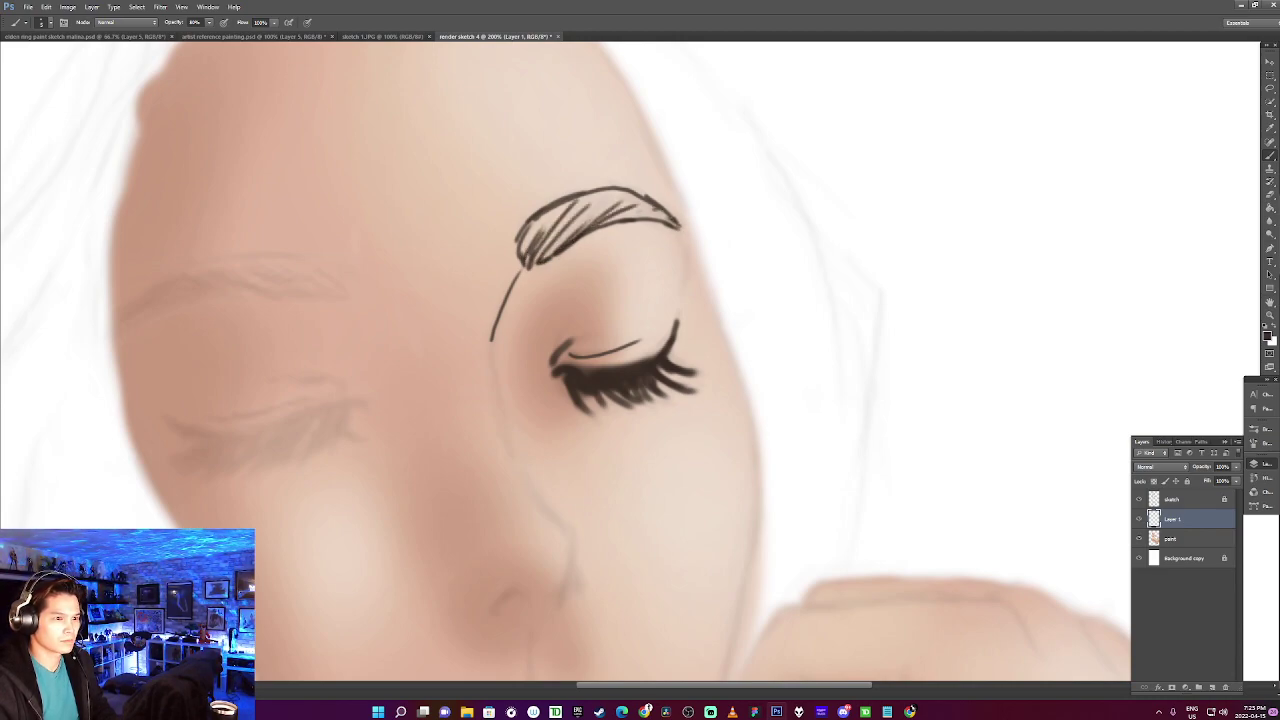
{"action": "mouse_move", "coordinate": [622, 191]}
{"action": "left_mouse_down"}
{"action": "mouse_move", "coordinate": [658, 208]}
{"action": "mouse_move", "coordinate": [645, 198]}
{"action": "left_mouse_up"}
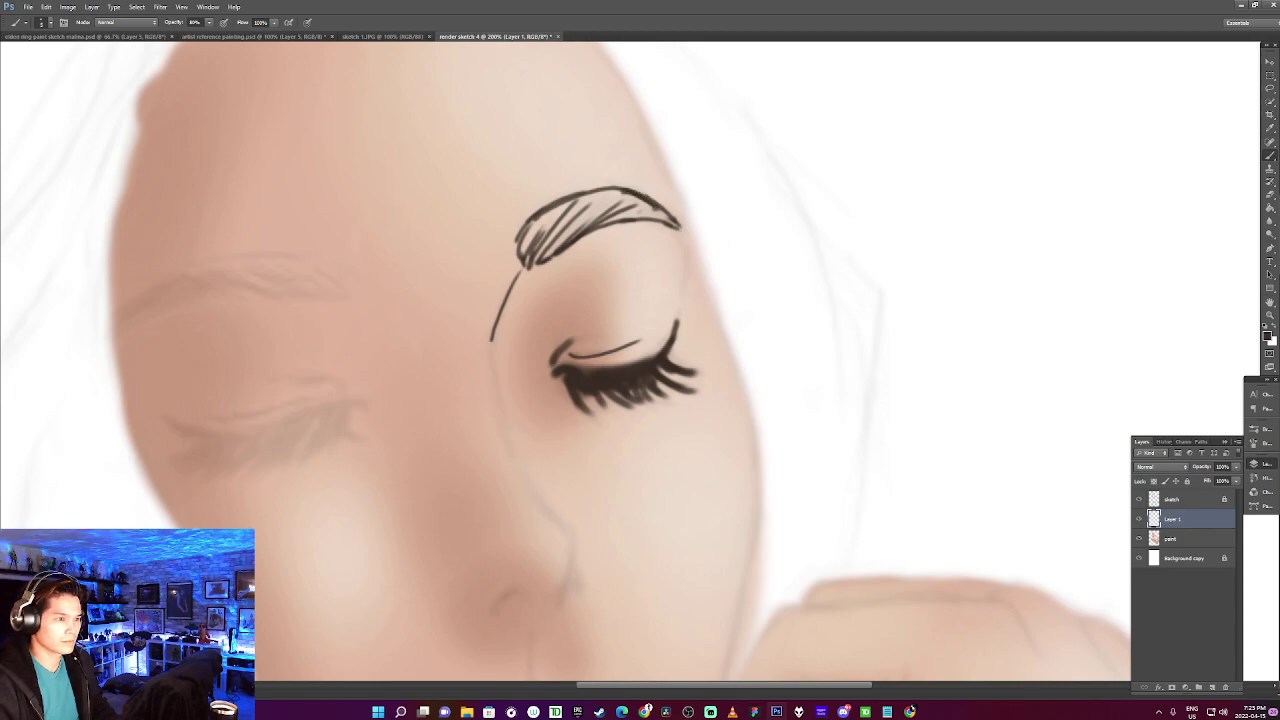
Trace the nose bridge down past the eye and the rounded contour of the nose tip, redoing uneven strokes.
{"action": "left_click_drag", "start_coordinate": [491, 338], "coordinate": [508, 458]}
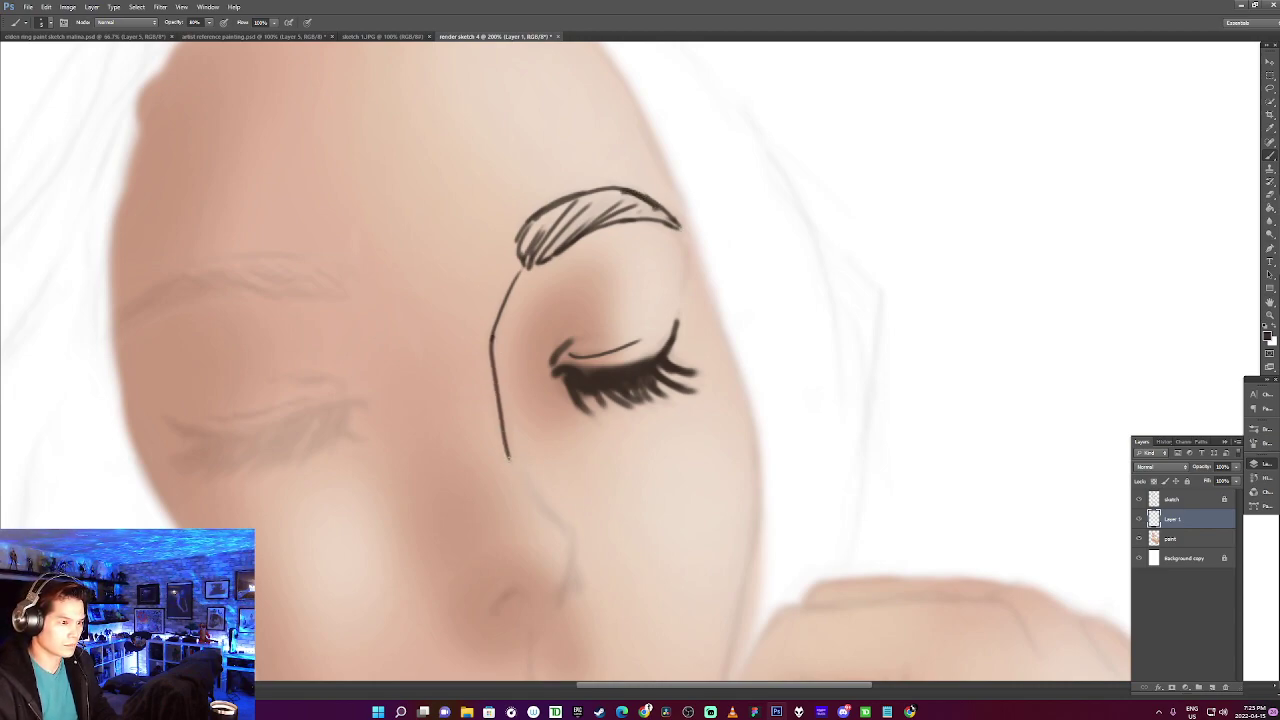
{"action": "key", "text": "ctrl+z"}
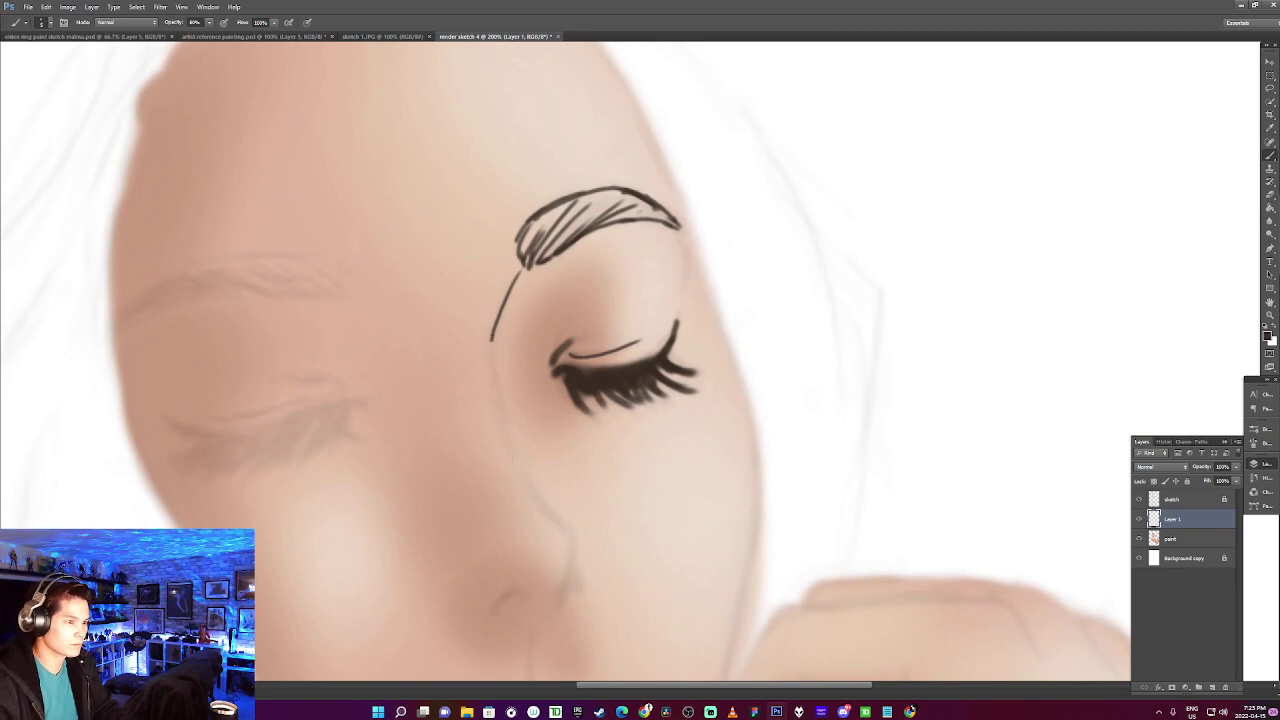
{"action": "mouse_move", "coordinate": [491, 338]}
{"action": "left_mouse_down"}
{"action": "mouse_move", "coordinate": [514, 450]}
{"action": "mouse_move", "coordinate": [556, 515]}
{"action": "mouse_move", "coordinate": [566, 600]}
{"action": "left_mouse_up"}
{"action": "key", "text": "ctrl+z"}
{"action": "mouse_move", "coordinate": [533, 489]}
{"action": "left_mouse_down"}
{"action": "mouse_move", "coordinate": [566, 524]}
{"action": "mouse_move", "coordinate": [557, 619]}
{"action": "left_mouse_up"}
{"action": "key", "text": "ctrl+z"}
{"action": "key", "text": "ctrl+z"}
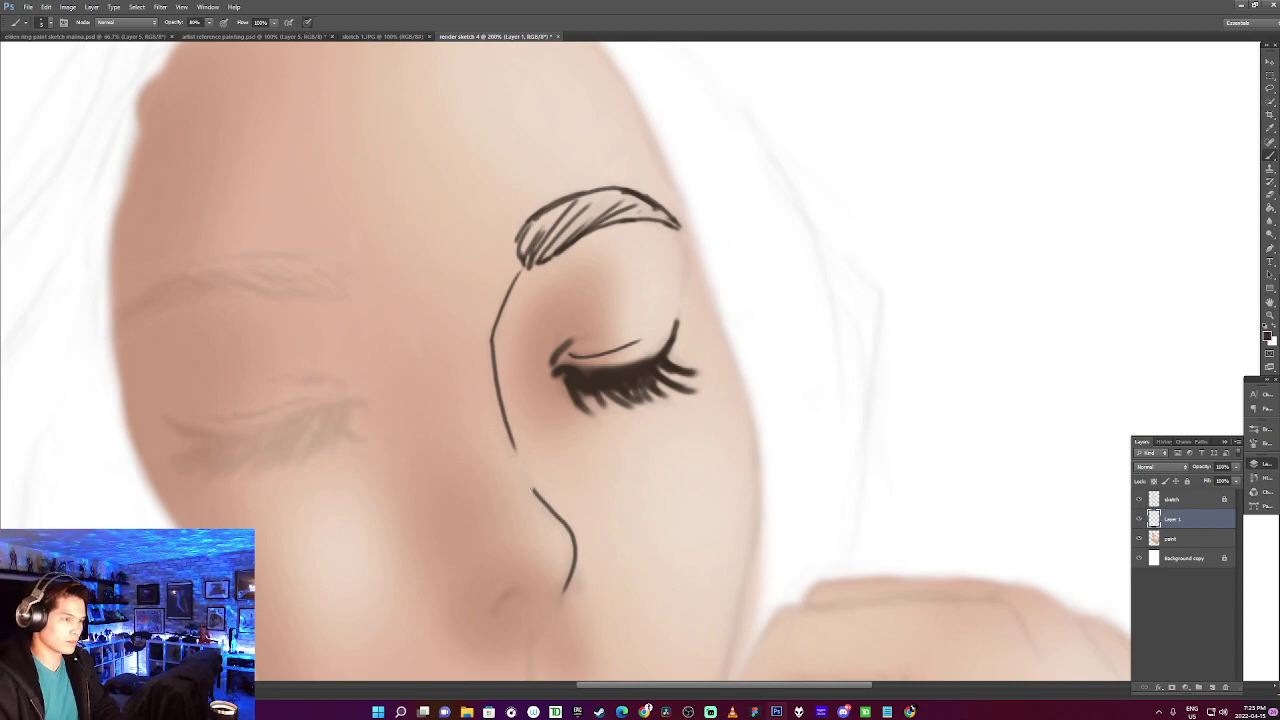
Draw the short nostril curves at the base of the nose.
{"action": "mouse_move", "coordinate": [567, 584]}
{"action": "left_mouse_down"}
{"action": "mouse_move", "coordinate": [558, 622]}
{"action": "mouse_move", "coordinate": [575, 573]}
{"action": "mouse_move", "coordinate": [581, 587]}
{"action": "mouse_move", "coordinate": [490, 616]}
{"action": "left_mouse_up"}
{"action": "key", "text": "ctrl+z"}
{"action": "key", "text": "ctrl+z"}
{"action": "key", "text": "ctrl+z"}
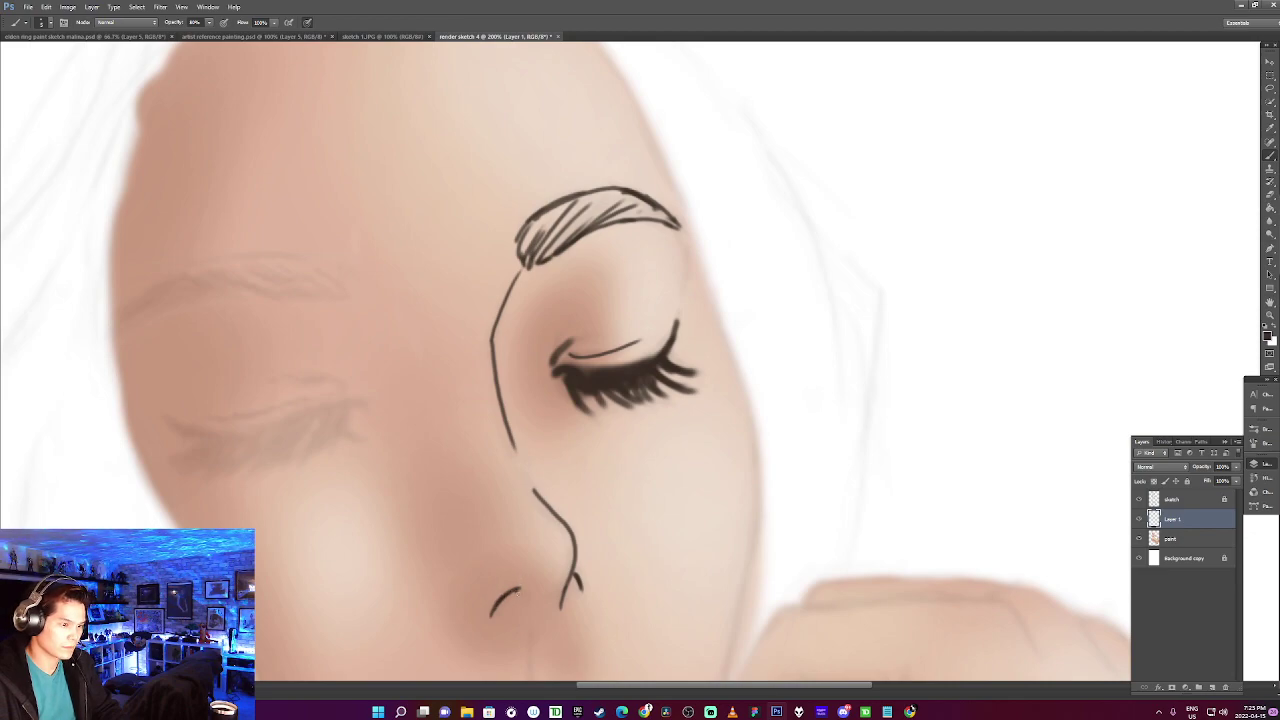
Draw the lash line of the picture's left-hand eye and paint lashes at its inner corner.
{"action": "left_click_drag", "start_coordinate": [512, 591], "coordinate": [716, 560]}
{"action": "key", "text": "space"}
{"action": "mouse_move", "coordinate": [774, 362]}
{"action": "left_mouse_down"}
{"action": "mouse_move", "coordinate": [840, 351]}
{"action": "mouse_move", "coordinate": [833, 364]}
{"action": "mouse_move", "coordinate": [891, 362]}
{"action": "mouse_move", "coordinate": [808, 379]}
{"action": "mouse_move", "coordinate": [835, 383]}
{"action": "mouse_move", "coordinate": [808, 381]}
{"action": "mouse_move", "coordinate": [841, 374]}
{"action": "mouse_move", "coordinate": [799, 387]}
{"action": "left_mouse_up"}
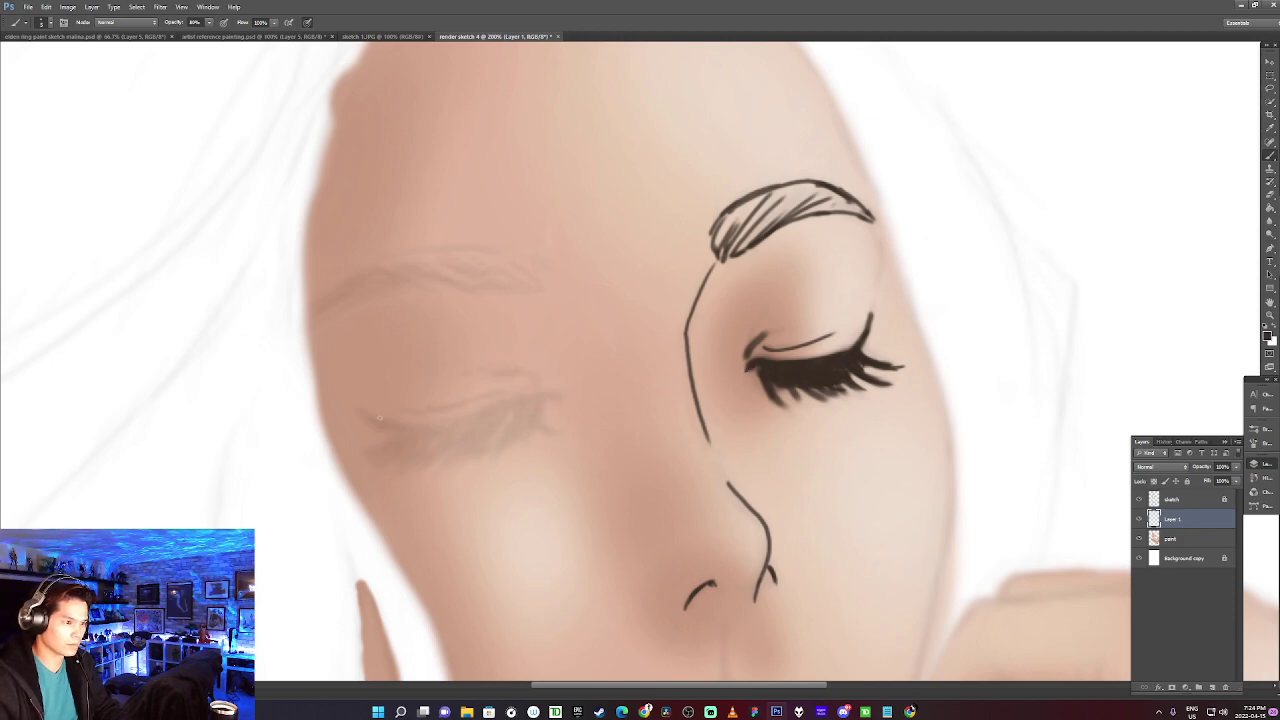
{"action": "mouse_move", "coordinate": [392, 425]}
{"action": "left_mouse_down"}
{"action": "mouse_move", "coordinate": [474, 431]}
{"action": "mouse_move", "coordinate": [518, 418]}
{"action": "left_mouse_up"}
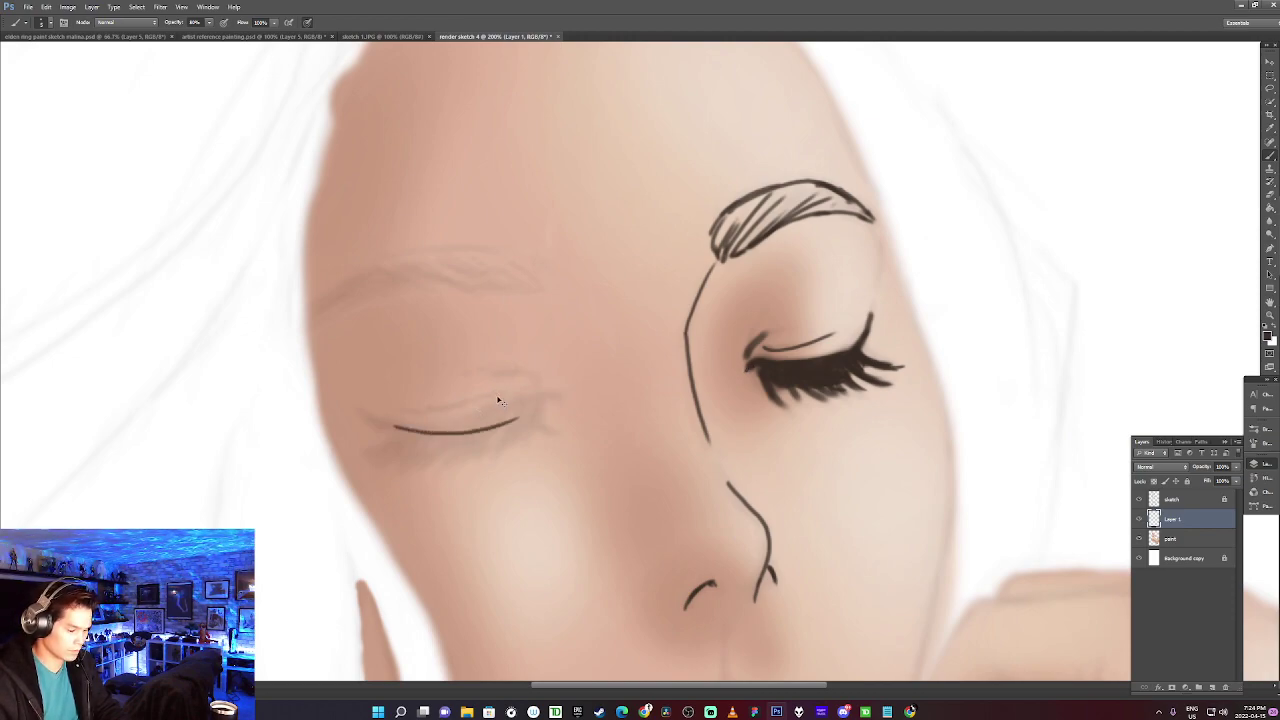
{"action": "key", "text": "ctrl+z"}
{"action": "mouse_move", "coordinate": [379, 421]}
{"action": "left_mouse_down"}
{"action": "mouse_move", "coordinate": [438, 428]}
{"action": "mouse_move", "coordinate": [560, 394]}
{"action": "mouse_move", "coordinate": [490, 407]}
{"action": "mouse_move", "coordinate": [545, 394]}
{"action": "left_mouse_up"}
{"action": "mouse_move", "coordinate": [361, 414]}
{"action": "left_mouse_down"}
{"action": "mouse_move", "coordinate": [404, 428]}
{"action": "mouse_move", "coordinate": [468, 419]}
{"action": "mouse_move", "coordinate": [395, 424]}
{"action": "mouse_move", "coordinate": [424, 430]}
{"action": "mouse_move", "coordinate": [528, 397]}
{"action": "mouse_move", "coordinate": [555, 430]}
{"action": "mouse_move", "coordinate": [536, 399]}
{"action": "mouse_move", "coordinate": [524, 446]}
{"action": "mouse_move", "coordinate": [529, 406]}
{"action": "mouse_move", "coordinate": [526, 442]}
{"action": "mouse_move", "coordinate": [531, 412]}
{"action": "mouse_move", "coordinate": [494, 462]}
{"action": "left_mouse_up"}
{"action": "mouse_move", "coordinate": [520, 402]}
{"action": "left_mouse_down"}
{"action": "mouse_move", "coordinate": [520, 440]}
{"action": "mouse_move", "coordinate": [518, 428]}
{"action": "mouse_move", "coordinate": [500, 456]}
{"action": "mouse_move", "coordinate": [513, 416]}
{"action": "mouse_move", "coordinate": [485, 456]}
{"action": "mouse_move", "coordinate": [504, 426]}
{"action": "left_mouse_up"}
{"action": "left_click_drag", "start_coordinate": [508, 406], "coordinate": [494, 446]}
{"action": "mouse_move", "coordinate": [502, 412]}
{"action": "left_mouse_down"}
{"action": "mouse_move", "coordinate": [473, 460]}
{"action": "mouse_move", "coordinate": [497, 418]}
{"action": "mouse_move", "coordinate": [473, 448]}
{"action": "left_mouse_up"}
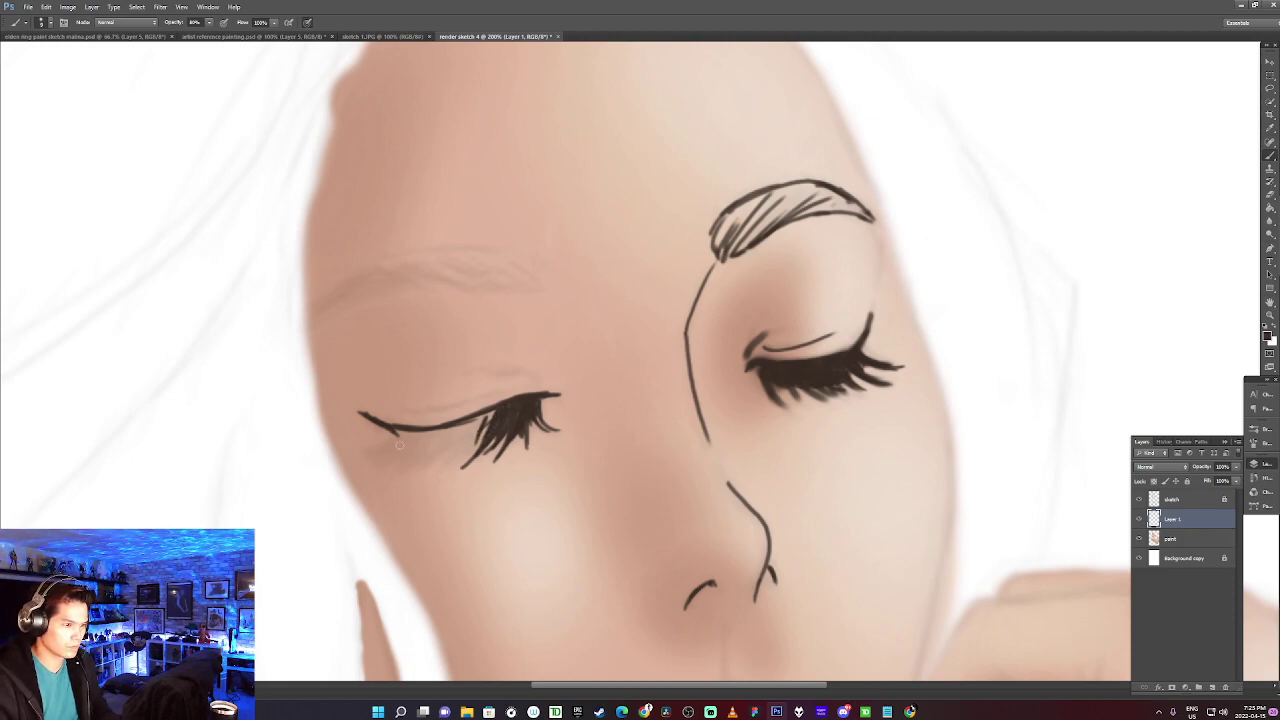
Thicken the left-hand eye's lash line and add lashes along it out to the outer corner.
{"action": "mouse_move", "coordinate": [400, 445]}
{"action": "left_mouse_down"}
{"action": "mouse_move", "coordinate": [500, 417]}
{"action": "mouse_move", "coordinate": [441, 443]}
{"action": "mouse_move", "coordinate": [398, 430]}
{"action": "left_mouse_up"}
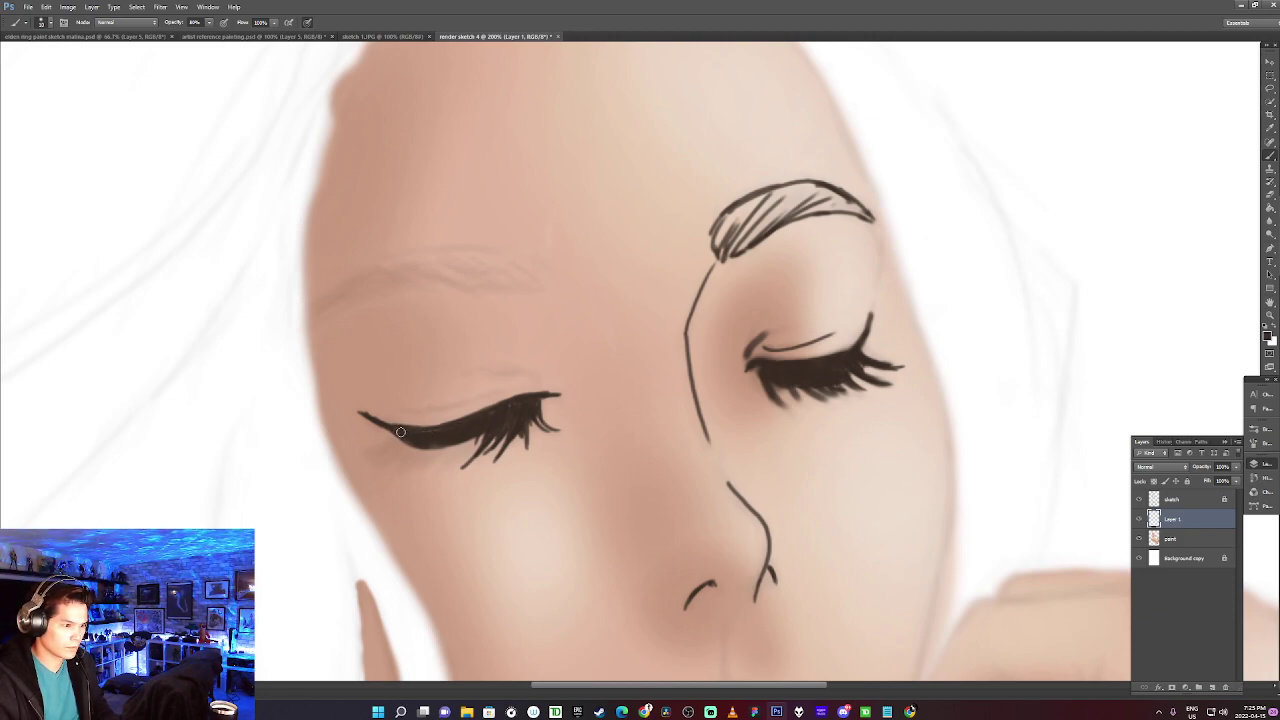
{"action": "mouse_move", "coordinate": [478, 436]}
{"action": "left_mouse_down"}
{"action": "mouse_move", "coordinate": [448, 472]}
{"action": "mouse_move", "coordinate": [470, 448]}
{"action": "mouse_move", "coordinate": [451, 470]}
{"action": "mouse_move", "coordinate": [457, 455]}
{"action": "left_mouse_up"}
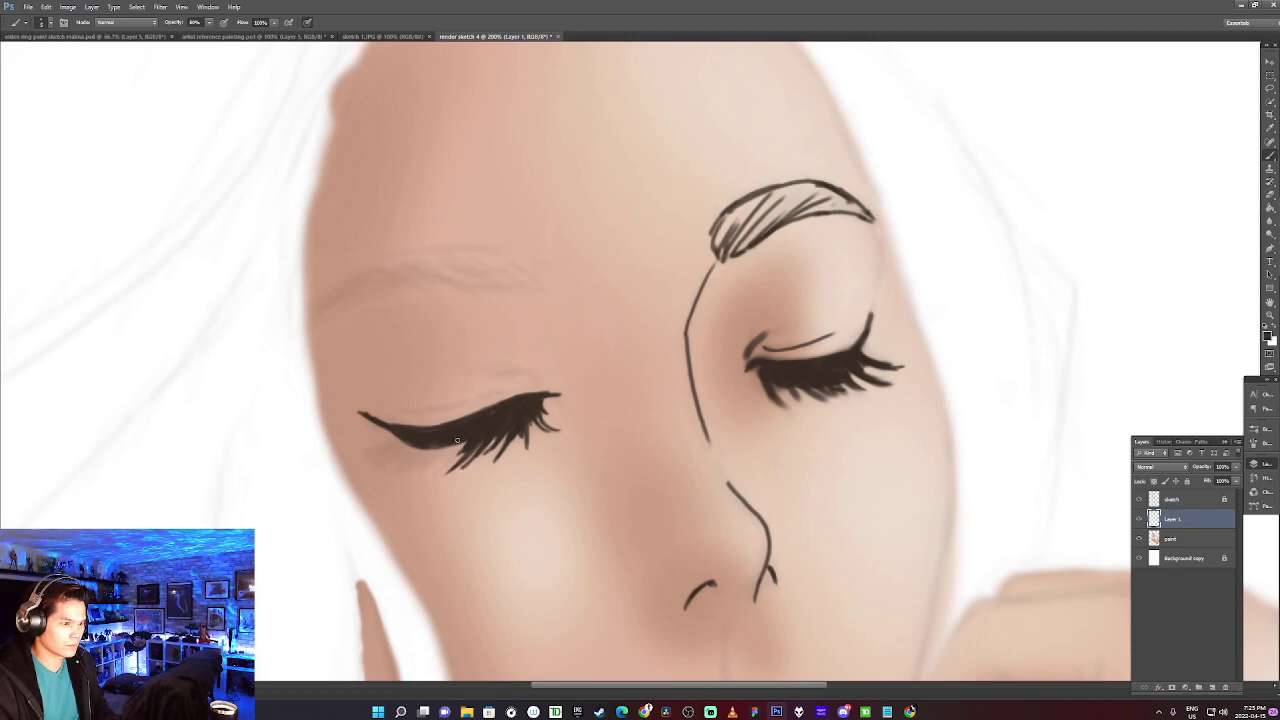
{"action": "left_click_drag", "start_coordinate": [456, 450], "coordinate": [450, 460]}
{"action": "left_click_drag", "start_coordinate": [450, 446], "coordinate": [431, 467]}
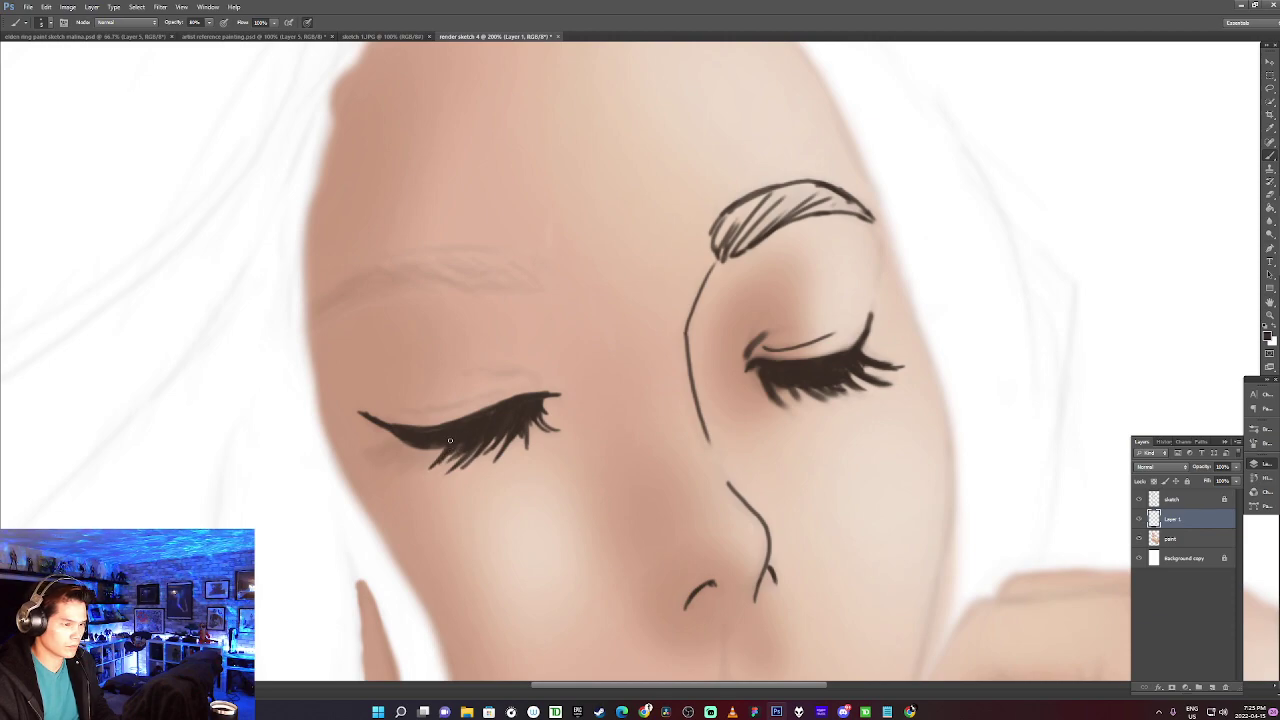
{"action": "mouse_move", "coordinate": [442, 437]}
{"action": "left_mouse_down"}
{"action": "mouse_move", "coordinate": [429, 473]}
{"action": "mouse_move", "coordinate": [426, 460]}
{"action": "mouse_move", "coordinate": [402, 474]}
{"action": "mouse_move", "coordinate": [399, 453]}
{"action": "mouse_move", "coordinate": [368, 457]}
{"action": "mouse_move", "coordinate": [396, 443]}
{"action": "mouse_move", "coordinate": [372, 450]}
{"action": "mouse_move", "coordinate": [392, 455]}
{"action": "left_mouse_up"}
{"action": "mouse_move", "coordinate": [408, 438]}
{"action": "left_mouse_down"}
{"action": "mouse_move", "coordinate": [378, 460]}
{"action": "mouse_move", "coordinate": [398, 450]}
{"action": "left_mouse_up"}
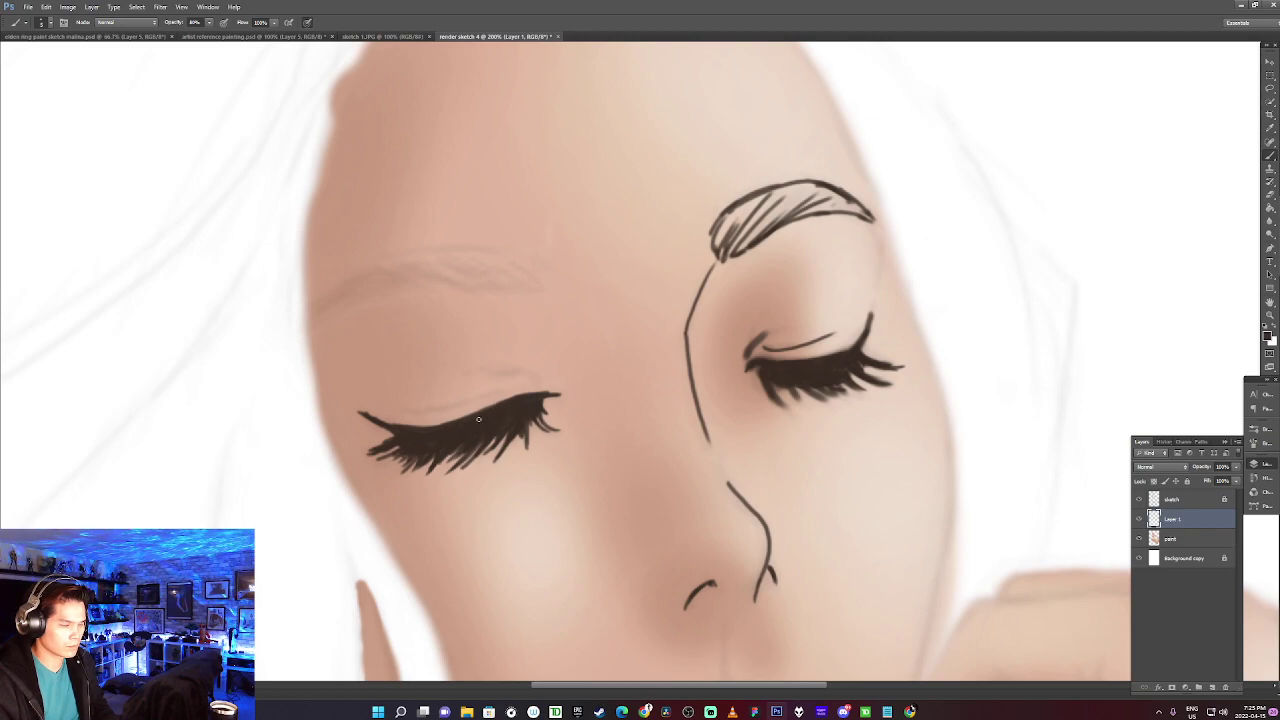
Draw the eyelid crease above the left-hand eye, with a short fold line near its inner corner.
{"action": "left_click_drag", "start_coordinate": [409, 410], "coordinate": [500, 385]}
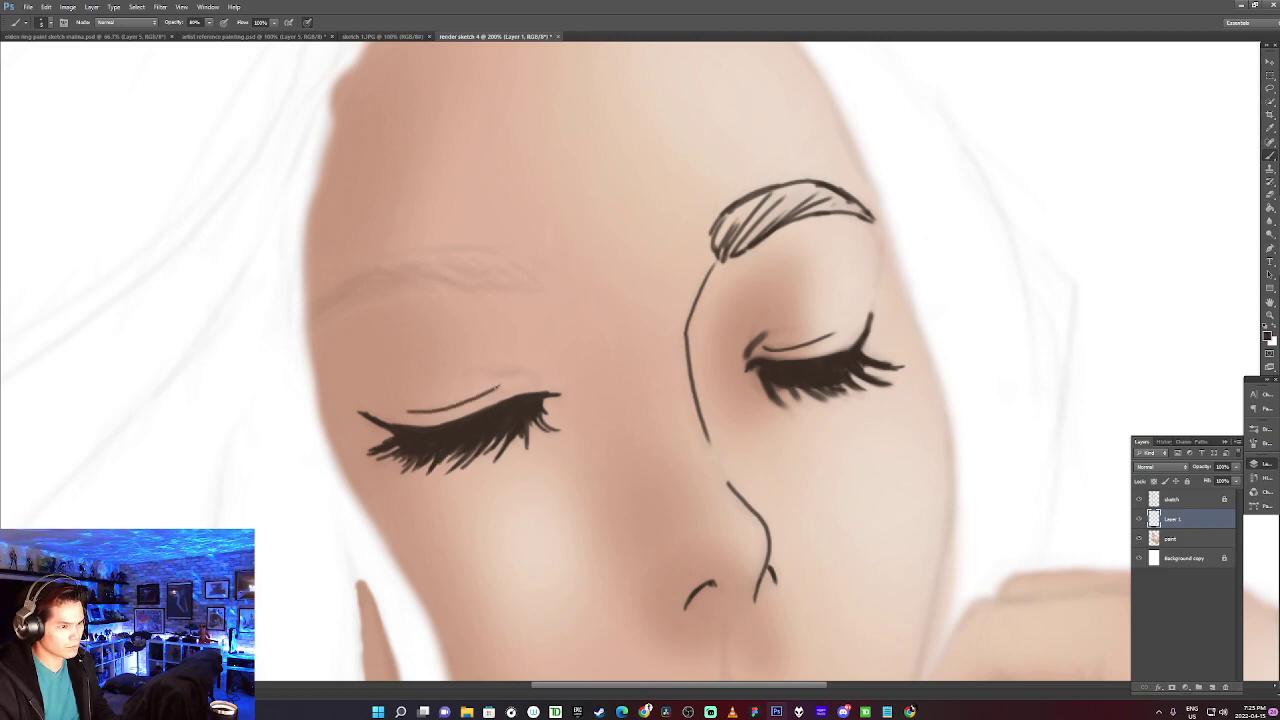
{"action": "key", "text": "ctrl+z"}
{"action": "mouse_move", "coordinate": [410, 414]}
{"action": "left_mouse_down"}
{"action": "mouse_move", "coordinate": [531, 385]}
{"action": "mouse_move", "coordinate": [480, 374]}
{"action": "left_mouse_up"}
{"action": "key", "text": "ctrl+z"}
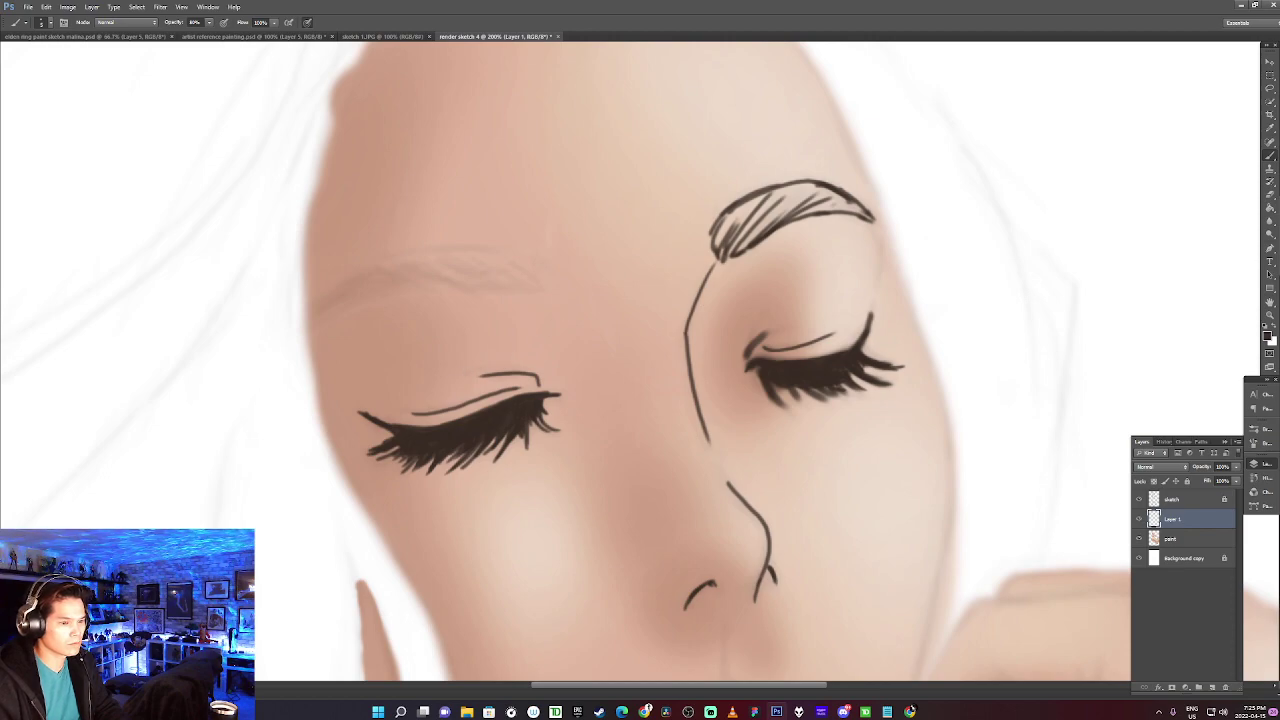
Outline the picture's left-hand eyebrow with an upper and a lower line and add short hair strokes at its inner end.
{"action": "mouse_move", "coordinate": [314, 329]}
{"action": "left_mouse_down"}
{"action": "mouse_move", "coordinate": [397, 289]}
{"action": "mouse_move", "coordinate": [542, 284]}
{"action": "left_mouse_up"}
{"action": "key", "text": "ctrl+z"}
{"action": "mouse_move", "coordinate": [315, 332]}
{"action": "left_mouse_down"}
{"action": "mouse_move", "coordinate": [421, 290]}
{"action": "mouse_move", "coordinate": [559, 287]}
{"action": "mouse_move", "coordinate": [503, 253]}
{"action": "left_mouse_up"}
{"action": "mouse_move", "coordinate": [306, 316]}
{"action": "left_mouse_down"}
{"action": "mouse_move", "coordinate": [410, 252]}
{"action": "mouse_move", "coordinate": [515, 250]}
{"action": "mouse_move", "coordinate": [498, 256]}
{"action": "left_mouse_up"}
{"action": "left_click_drag", "start_coordinate": [550, 290], "coordinate": [508, 273]}
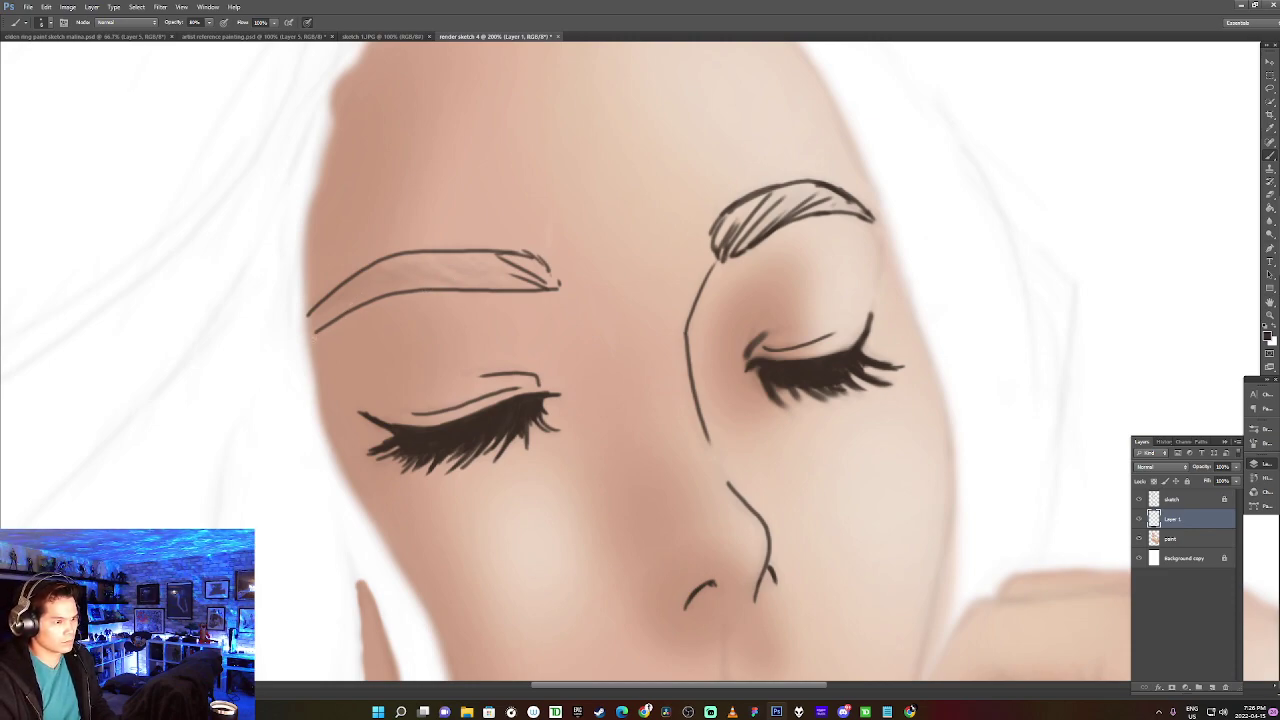
Retrace the left-hand eyebrow's outline darker and fill it with diagonal hatching from the inner end to the tail.
{"action": "mouse_move", "coordinate": [312, 334]}
{"action": "left_mouse_down"}
{"action": "mouse_move", "coordinate": [395, 291]}
{"action": "mouse_move", "coordinate": [554, 284]}
{"action": "left_mouse_up"}
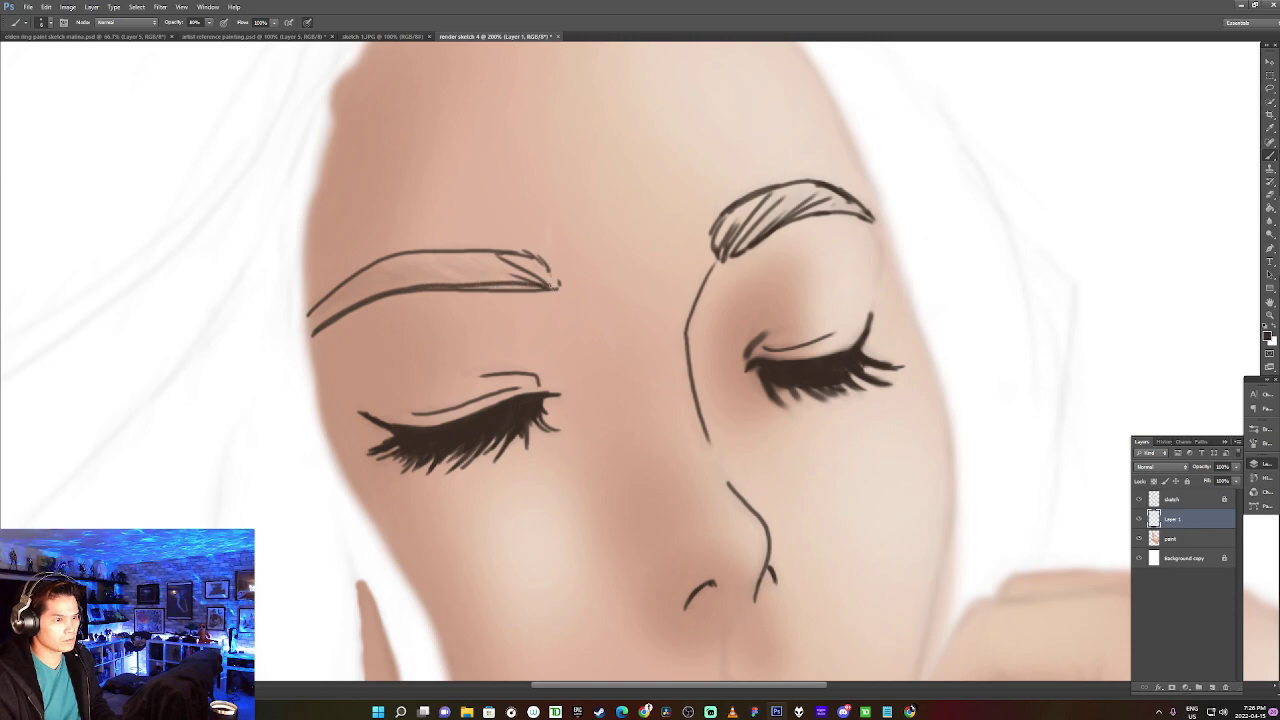
{"action": "key", "text": "ctrl+z"}
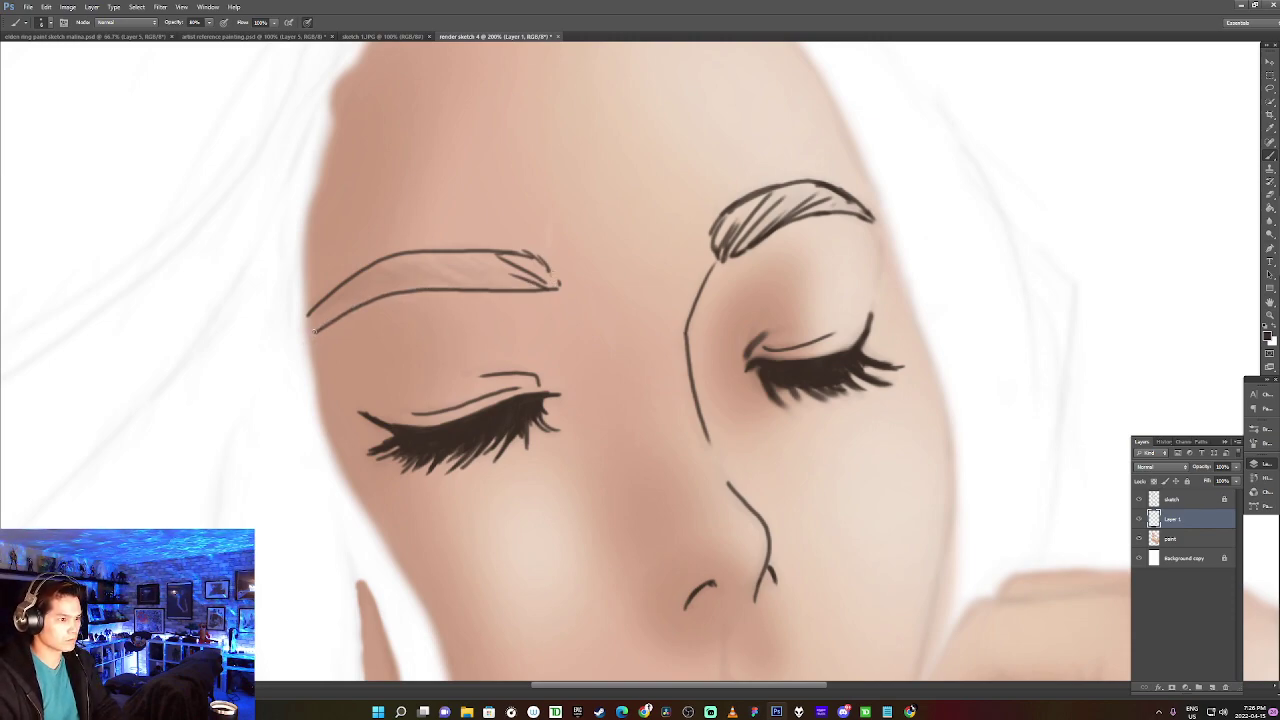
{"action": "mouse_move", "coordinate": [308, 337]}
{"action": "left_mouse_down"}
{"action": "mouse_move", "coordinate": [421, 292]}
{"action": "mouse_move", "coordinate": [561, 285]}
{"action": "left_mouse_up"}
{"action": "mouse_move", "coordinate": [306, 316]}
{"action": "left_mouse_down"}
{"action": "mouse_move", "coordinate": [372, 266]}
{"action": "mouse_move", "coordinate": [444, 252]}
{"action": "mouse_move", "coordinate": [526, 253]}
{"action": "mouse_move", "coordinate": [554, 282]}
{"action": "mouse_move", "coordinate": [545, 275]}
{"action": "left_mouse_up"}
{"action": "mouse_move", "coordinate": [462, 273]}
{"action": "left_mouse_down"}
{"action": "mouse_move", "coordinate": [502, 289]}
{"action": "mouse_move", "coordinate": [441, 263]}
{"action": "mouse_move", "coordinate": [522, 286]}
{"action": "left_mouse_up"}
{"action": "left_click_drag", "start_coordinate": [422, 275], "coordinate": [458, 290]}
{"action": "mouse_move", "coordinate": [374, 272]}
{"action": "left_mouse_down"}
{"action": "mouse_move", "coordinate": [476, 290]}
{"action": "mouse_move", "coordinate": [336, 292]}
{"action": "mouse_move", "coordinate": [308, 316]}
{"action": "left_mouse_up"}
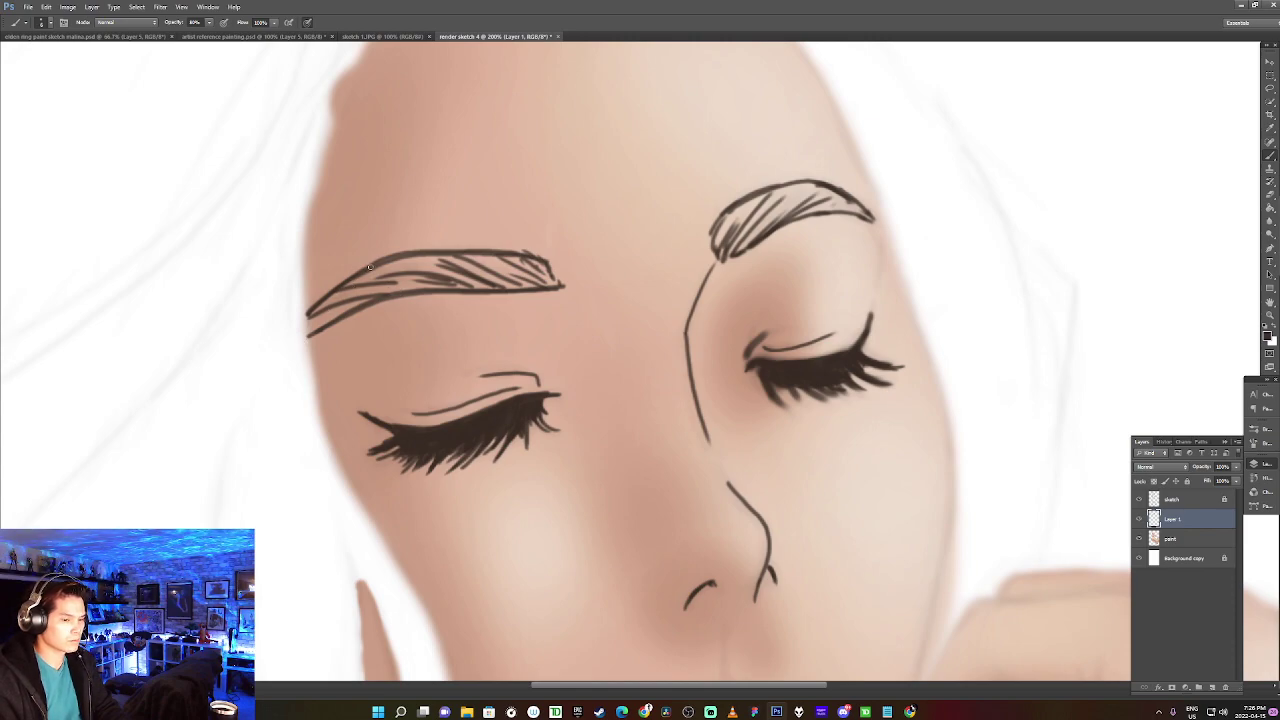
Draw the small curve beneath the nose and the wavy lower edge of the upper lip out to both mouth corners.
{"action": "left_click_drag", "start_coordinate": [627, 329], "coordinate": [509, 71]}
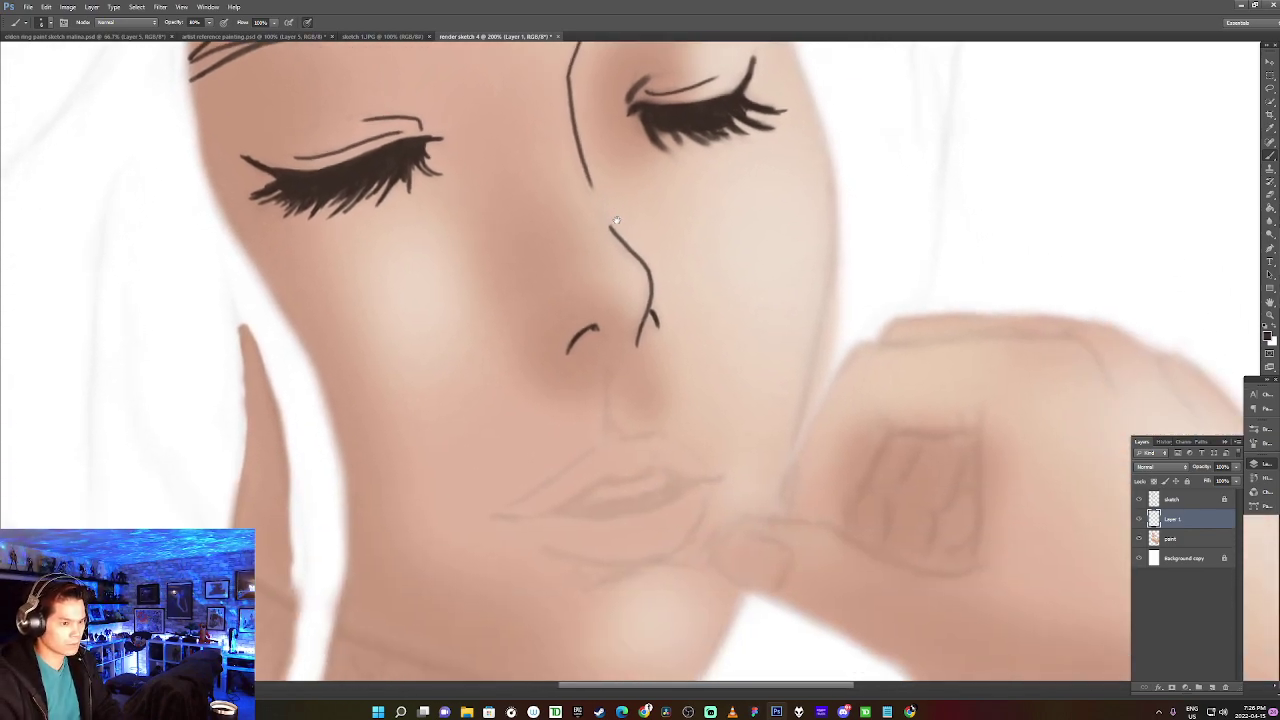
{"action": "mouse_move", "coordinate": [605, 407]}
{"action": "left_mouse_down"}
{"action": "mouse_move", "coordinate": [628, 429]}
{"action": "mouse_move", "coordinate": [621, 445]}
{"action": "mouse_move", "coordinate": [652, 419]}
{"action": "mouse_move", "coordinate": [651, 432]}
{"action": "mouse_move", "coordinate": [617, 439]}
{"action": "mouse_move", "coordinate": [657, 434]}
{"action": "left_mouse_up"}
{"action": "key", "text": "ctrl+z"}
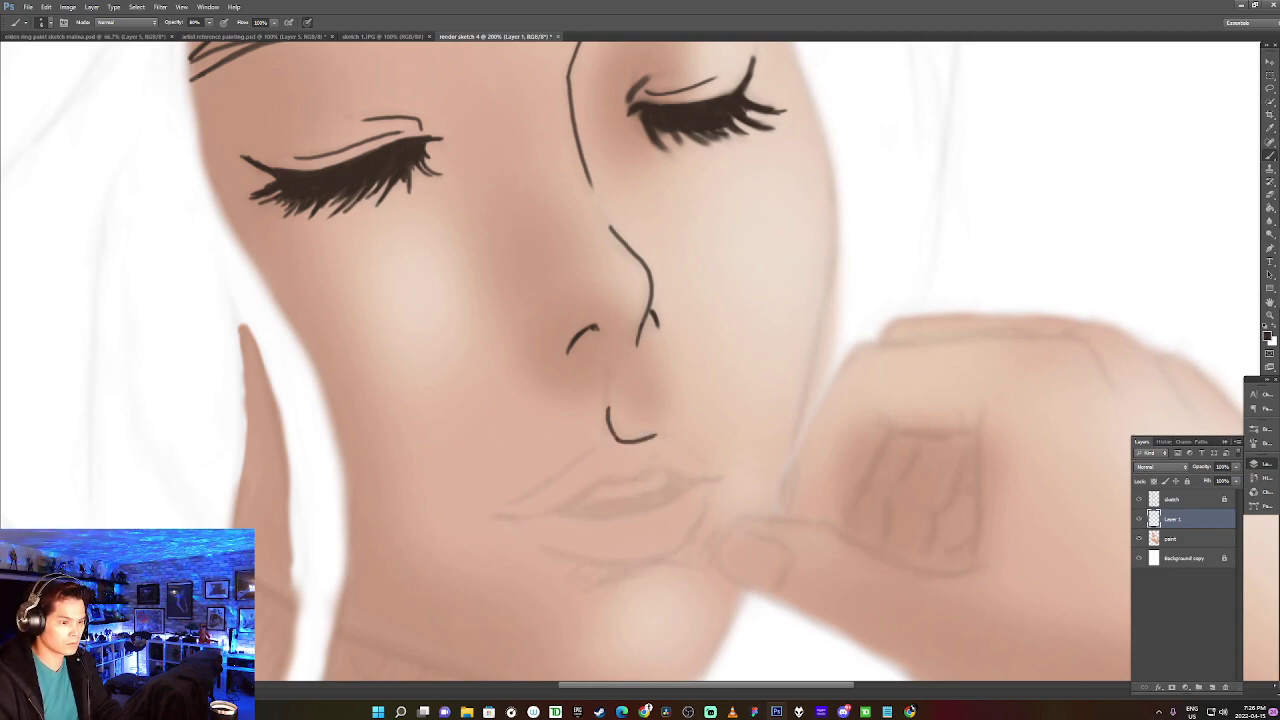
{"action": "mouse_move", "coordinate": [606, 477]}
{"action": "left_mouse_down"}
{"action": "mouse_move", "coordinate": [657, 463]}
{"action": "mouse_move", "coordinate": [684, 480]}
{"action": "mouse_move", "coordinate": [726, 477]}
{"action": "mouse_move", "coordinate": [672, 475]}
{"action": "mouse_move", "coordinate": [702, 480]}
{"action": "left_mouse_up"}
{"action": "key", "text": "ctrl+z"}
{"action": "left_click_drag", "start_coordinate": [607, 478], "coordinate": [557, 503]}
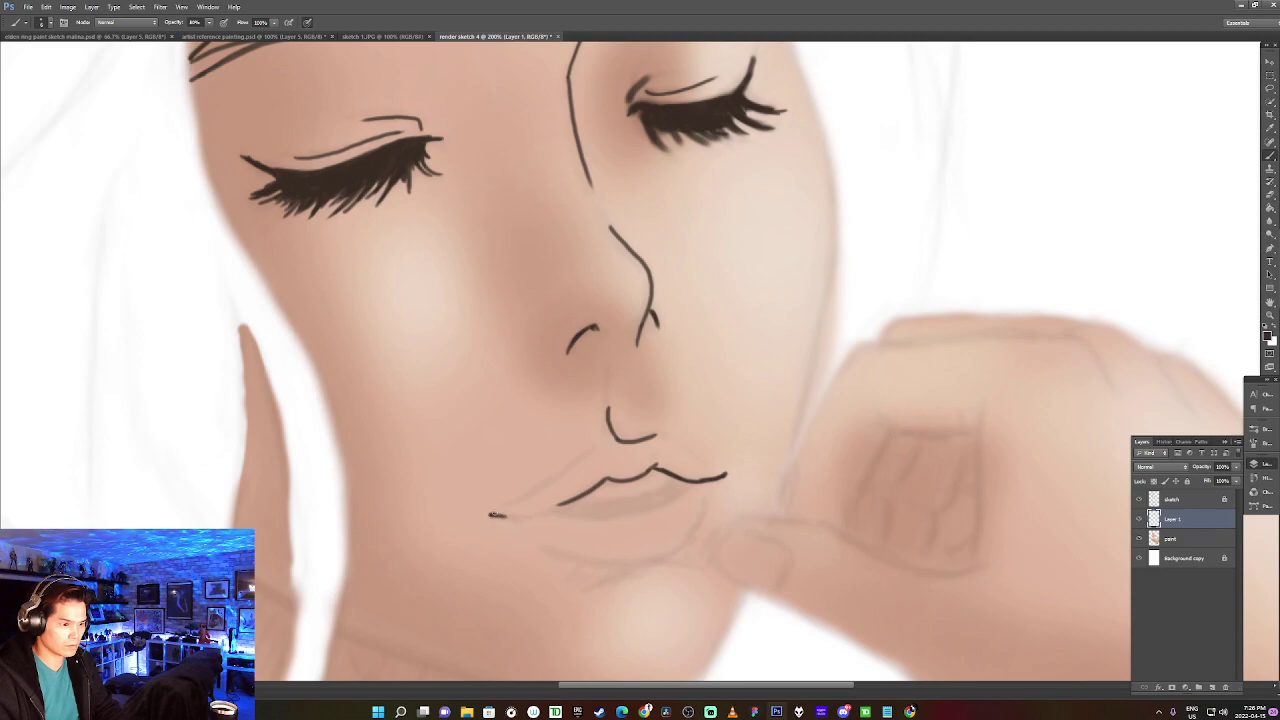
{"action": "left_click_drag", "start_coordinate": [503, 516], "coordinate": [694, 486]}
{"action": "key", "text": "ctrl+z"}
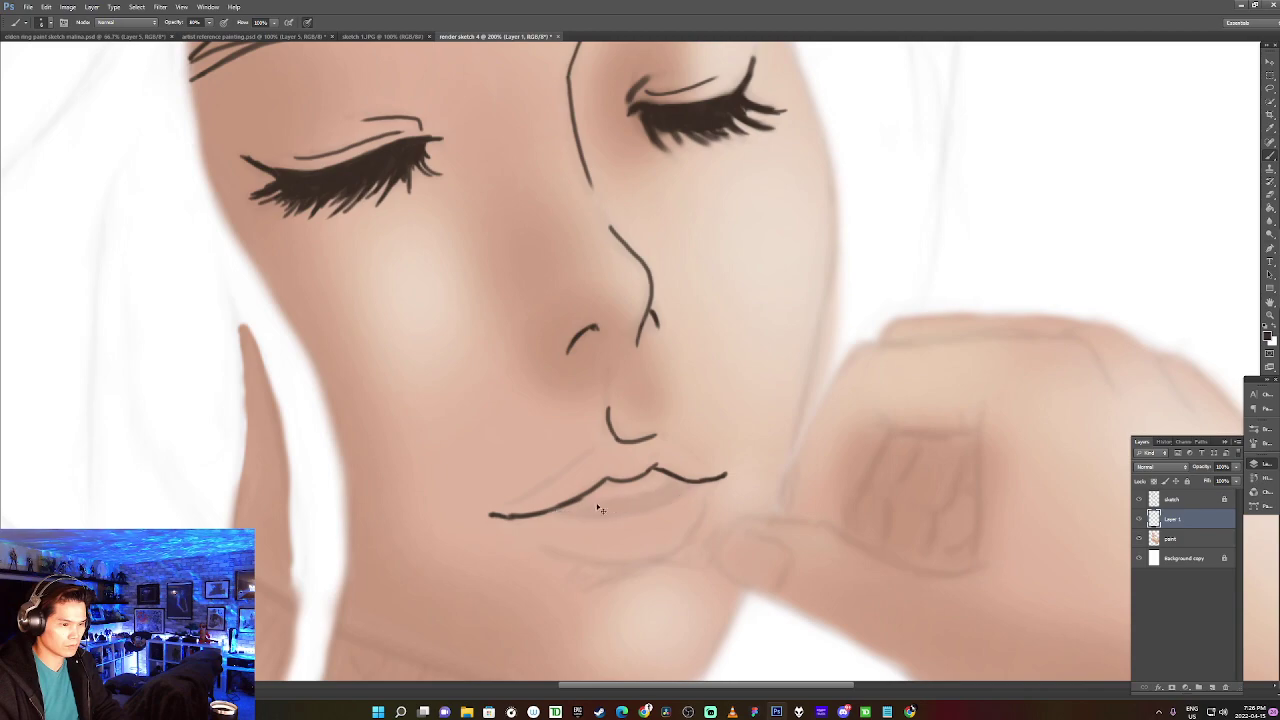
Draw the upper edge of the lower lip and a thin line inside the mouth opening.
{"action": "mouse_move", "coordinate": [550, 509]}
{"action": "left_mouse_down"}
{"action": "mouse_move", "coordinate": [612, 517]}
{"action": "mouse_move", "coordinate": [690, 492]}
{"action": "mouse_move", "coordinate": [688, 481]}
{"action": "left_mouse_up"}
{"action": "mouse_move", "coordinate": [579, 497]}
{"action": "left_mouse_down"}
{"action": "mouse_move", "coordinate": [682, 478]}
{"action": "mouse_move", "coordinate": [579, 496]}
{"action": "left_mouse_up"}
{"action": "key", "text": "ctrl+z"}
{"action": "key", "text": "ctrl+z"}
{"action": "left_click_drag", "start_coordinate": [676, 479], "coordinate": [588, 500]}
{"action": "key", "text": "ctrl+z"}
{"action": "left_click_drag", "start_coordinate": [680, 480], "coordinate": [578, 499]}
{"action": "key", "text": "ctrl+z"}
{"action": "left_click_drag", "start_coordinate": [679, 478], "coordinate": [580, 497]}
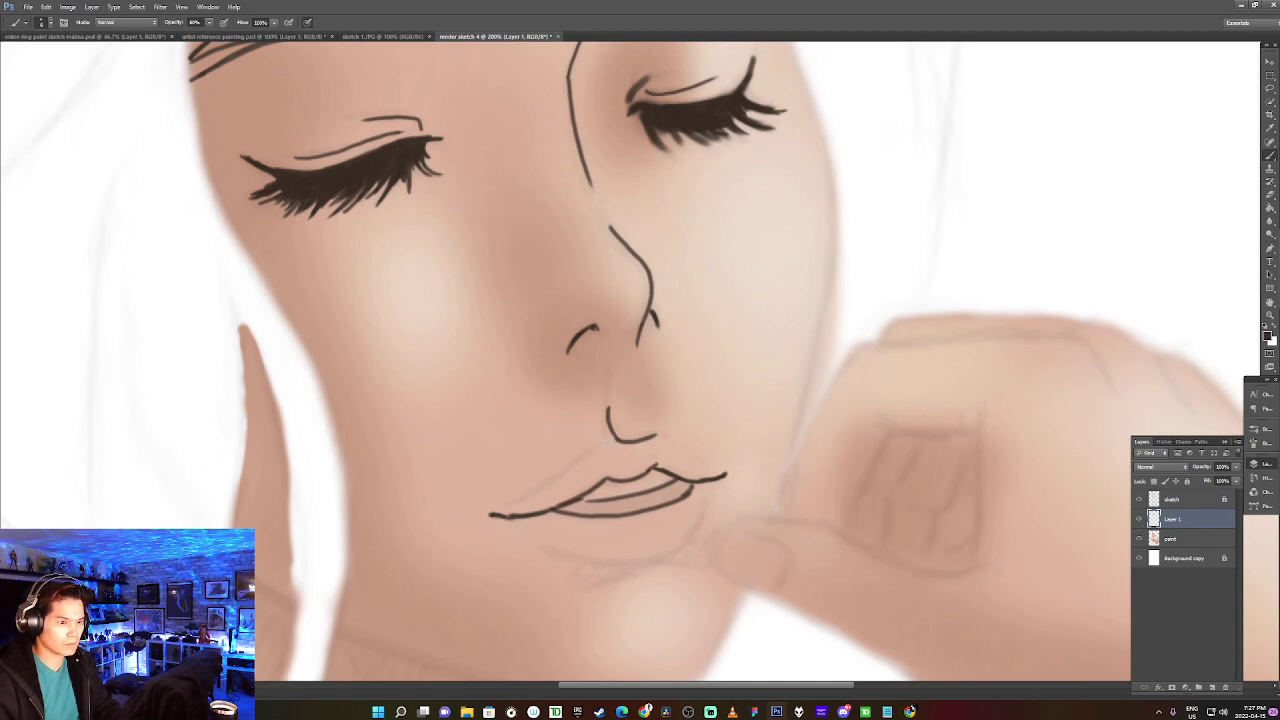
Add short strokes at both peaks of the upper lip and darken the left-hand corner of the mouth.
{"action": "left_click_drag", "start_coordinate": [595, 450], "coordinate": [678, 444]}
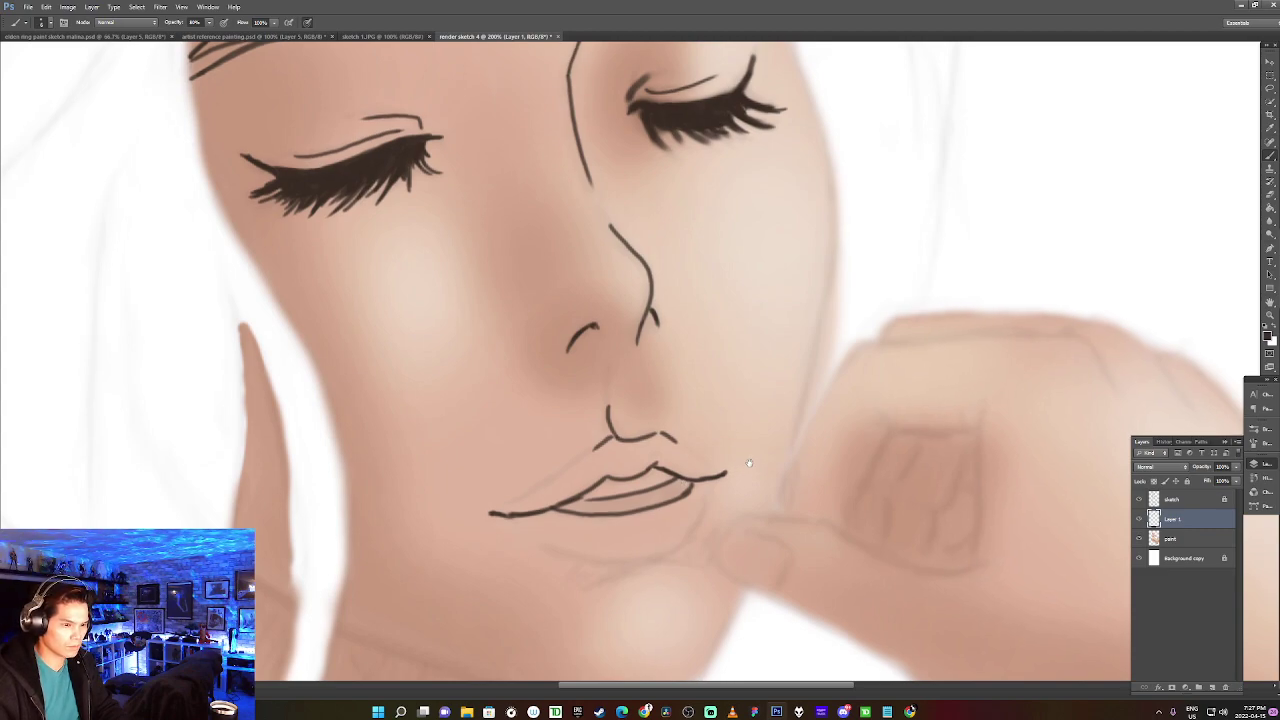
{"action": "left_click_drag", "start_coordinate": [745, 470], "coordinate": [755, 375]}
{"action": "left_click_drag", "start_coordinate": [499, 423], "coordinate": [542, 424]}
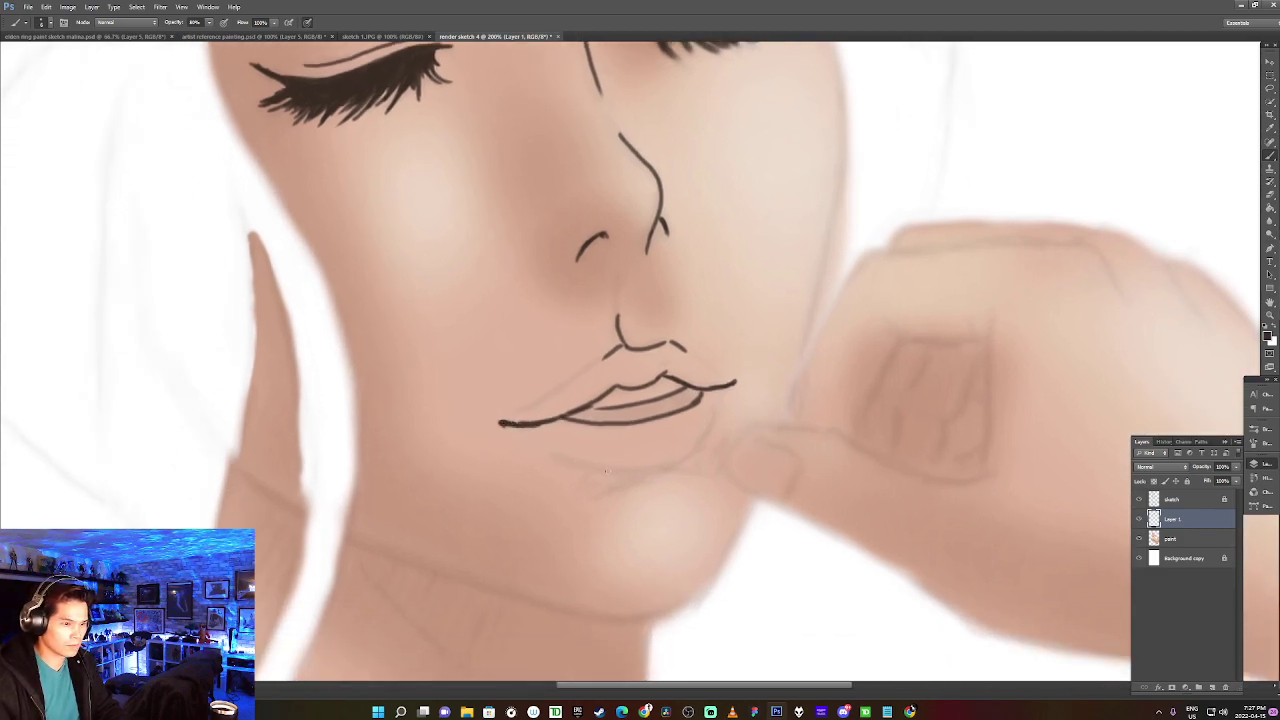
Draw the lower lip's bottom edge with a crossing shadow line, and add short upper-lip strokes at both mouth corners.
{"action": "left_click_drag", "start_coordinate": [582, 466], "coordinate": [694, 461]}
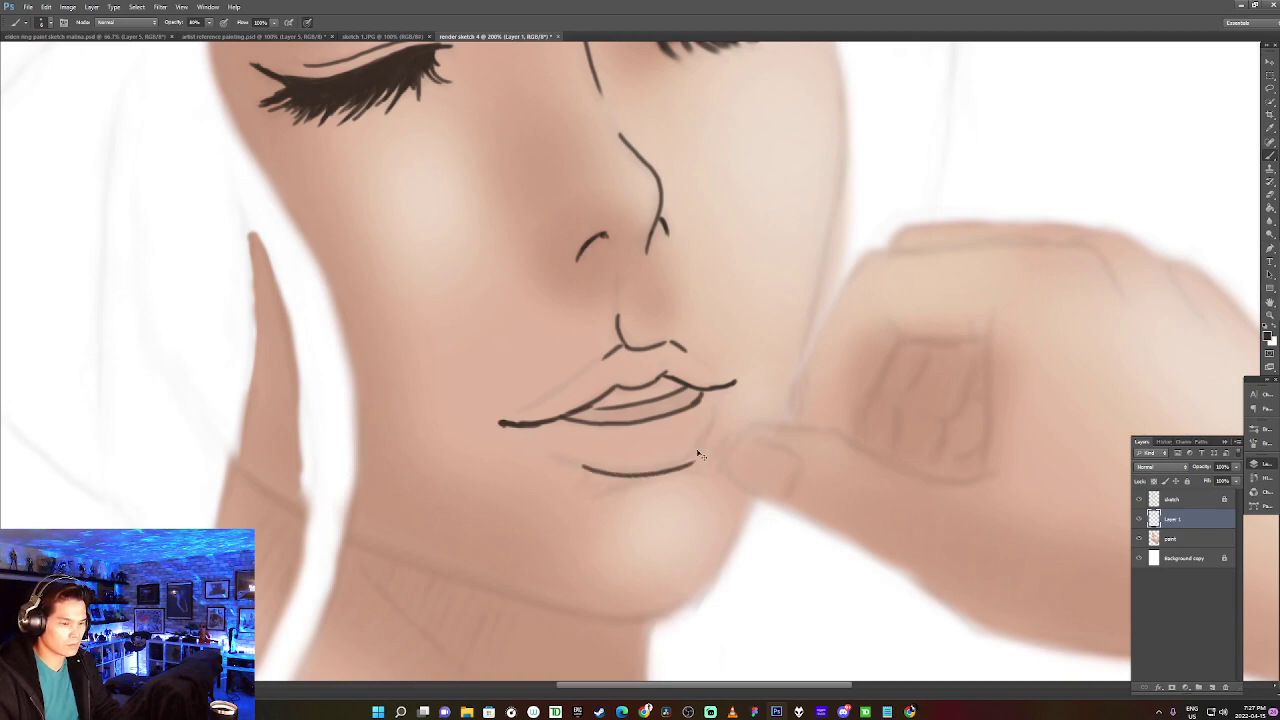
{"action": "key", "text": "ctrl+z"}
{"action": "left_click_drag", "start_coordinate": [701, 442], "coordinate": [611, 480]}
{"action": "key", "text": "ctrl+z"}
{"action": "mouse_move", "coordinate": [698, 445]}
{"action": "left_mouse_down"}
{"action": "mouse_move", "coordinate": [647, 468]}
{"action": "mouse_move", "coordinate": [665, 473]}
{"action": "mouse_move", "coordinate": [596, 476]}
{"action": "left_mouse_up"}
{"action": "key", "text": "ctrl+z"}
{"action": "key", "text": "ctrl+z"}
{"action": "key", "text": "ctrl+z"}
{"action": "mouse_move", "coordinate": [709, 433]}
{"action": "left_mouse_down"}
{"action": "mouse_move", "coordinate": [632, 472]}
{"action": "mouse_move", "coordinate": [592, 449]}
{"action": "mouse_move", "coordinate": [647, 468]}
{"action": "mouse_move", "coordinate": [626, 474]}
{"action": "mouse_move", "coordinate": [678, 465]}
{"action": "mouse_move", "coordinate": [595, 492]}
{"action": "left_mouse_up"}
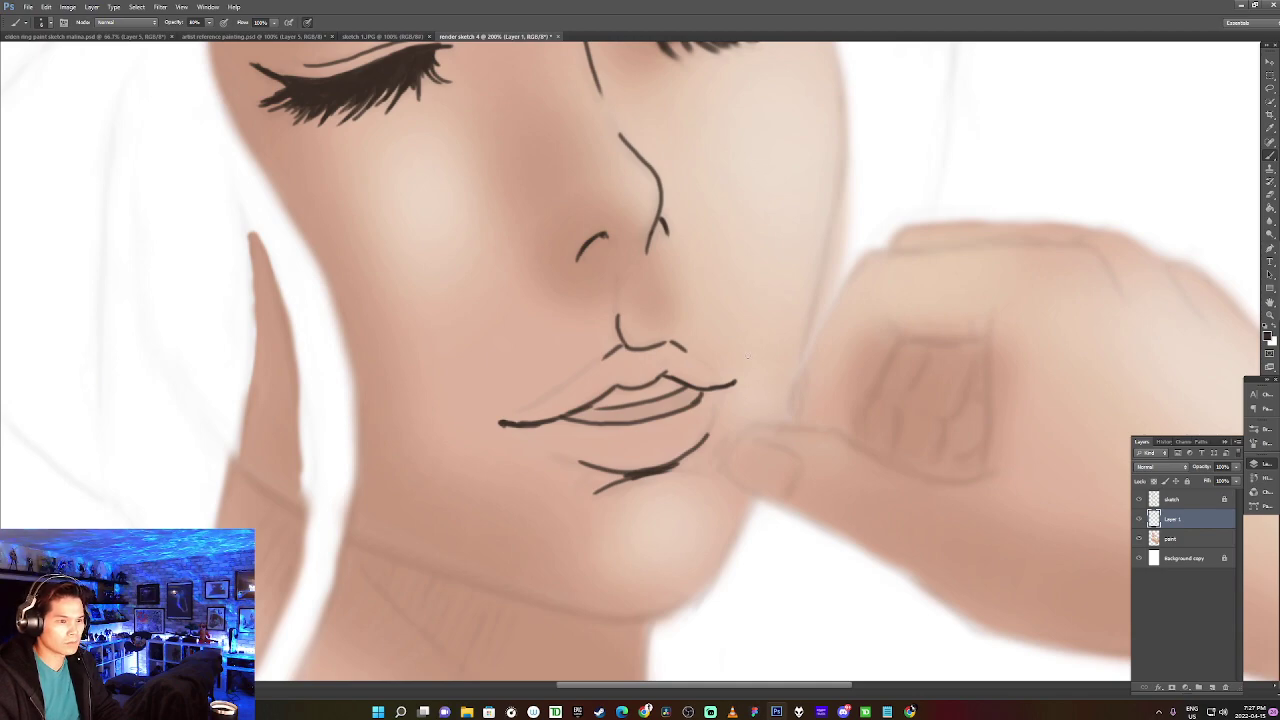
{"action": "left_click_drag", "start_coordinate": [516, 423], "coordinate": [537, 407]}
{"action": "left_click_drag", "start_coordinate": [728, 385], "coordinate": [715, 379]}
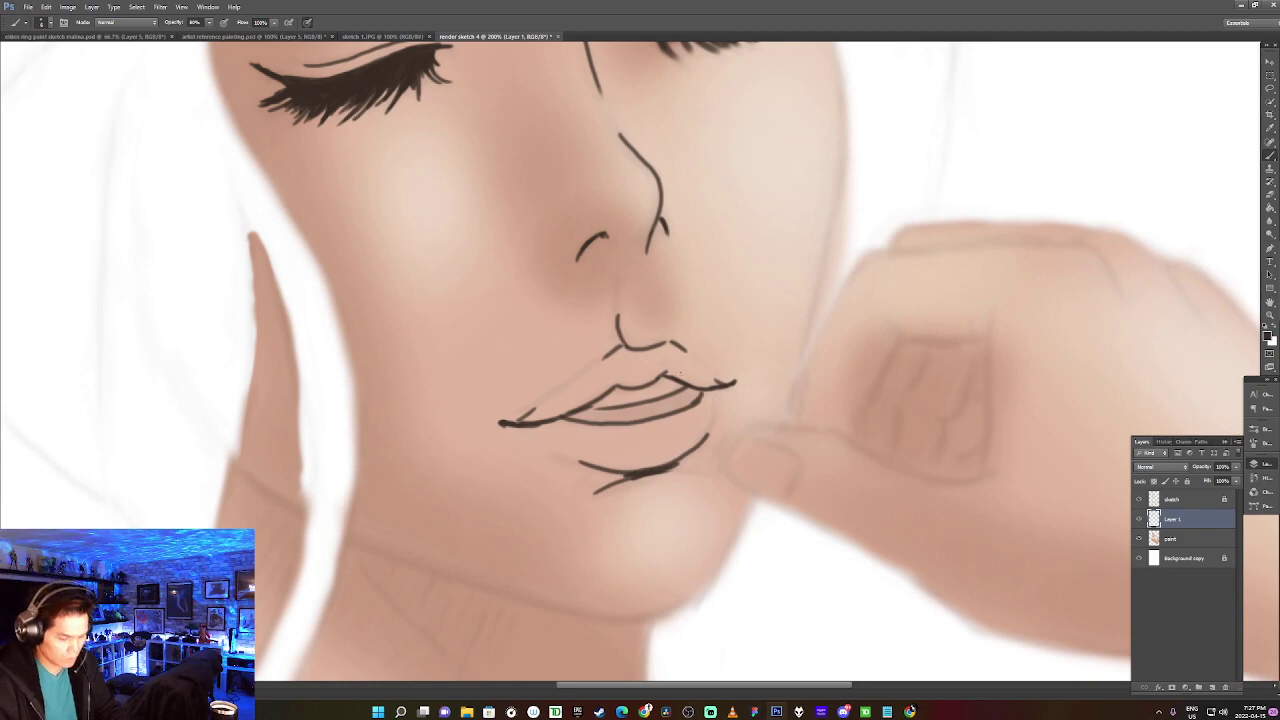
Draw a short curve above the outer corner of the right-hand eye, toward the end of the eyebrow.
{"action": "key", "text": "ctrl+minus"}
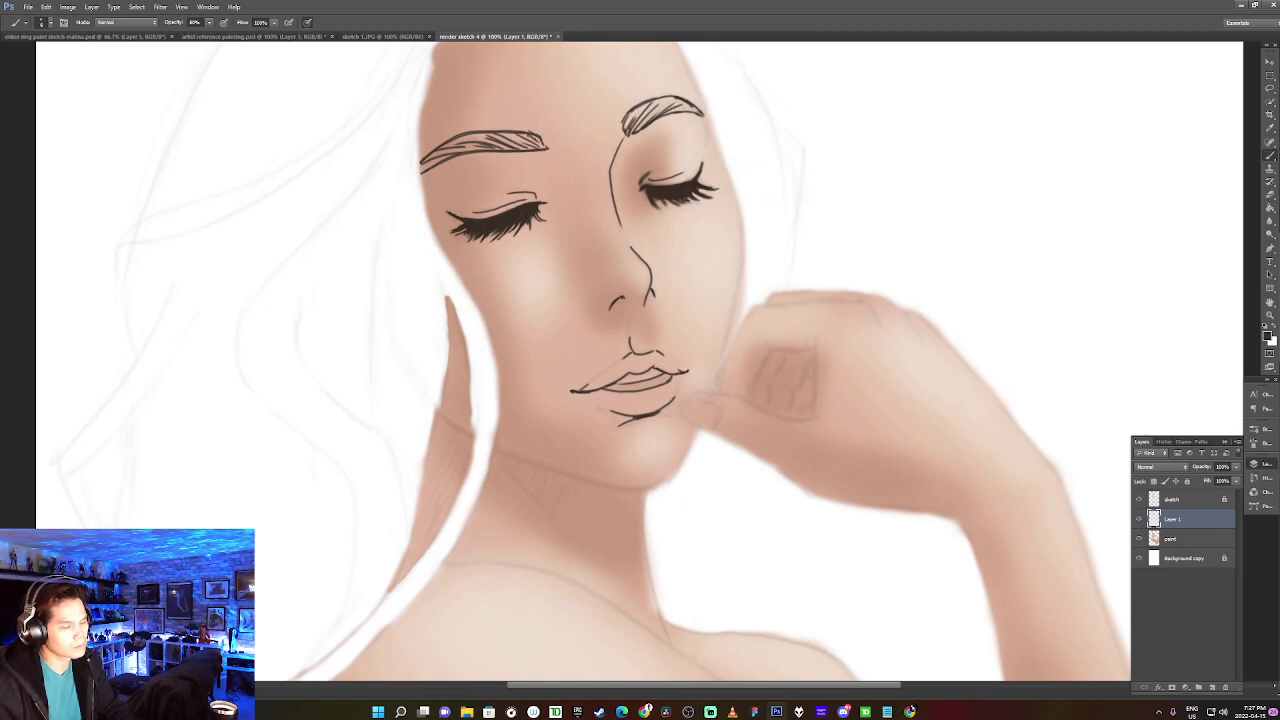
{"action": "key", "text": "ctrl+plus"}
{"action": "key", "text": "ctrl+plus"}
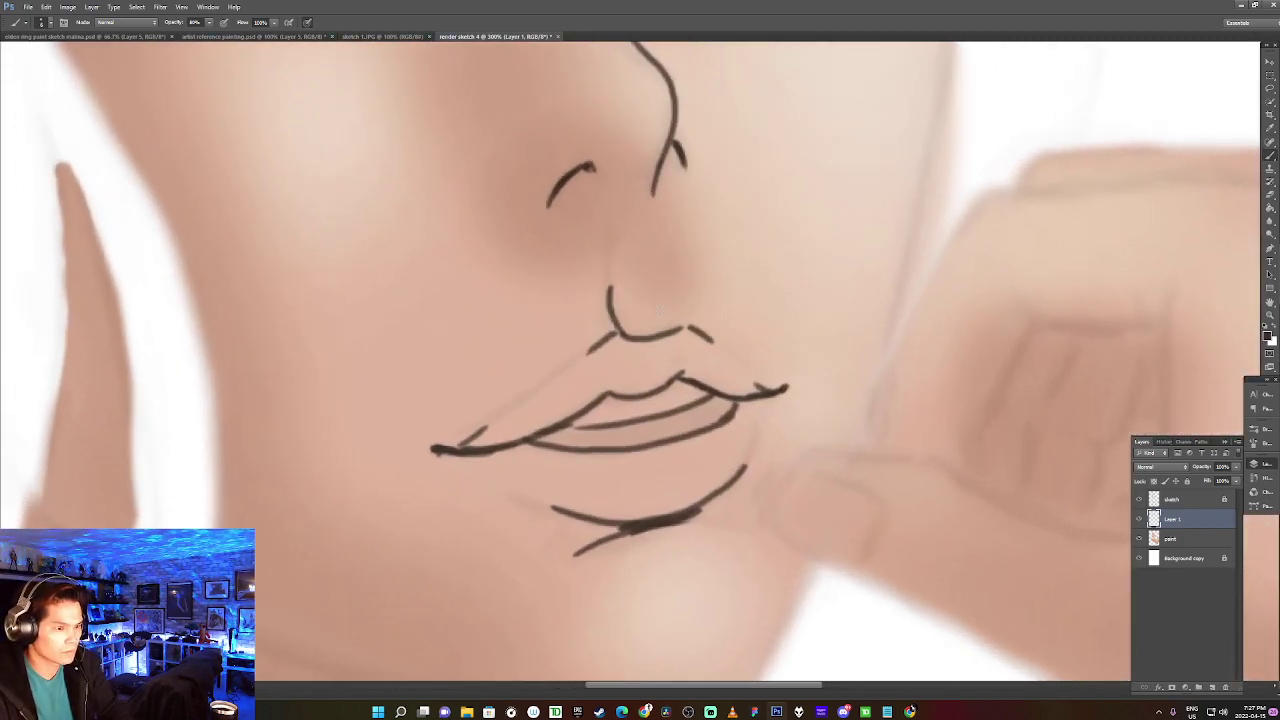
{"action": "left_click_drag", "start_coordinate": [672, 322], "coordinate": [376, 680]}
{"action": "left_click_drag", "start_coordinate": [637, 277], "coordinate": [697, 480]}
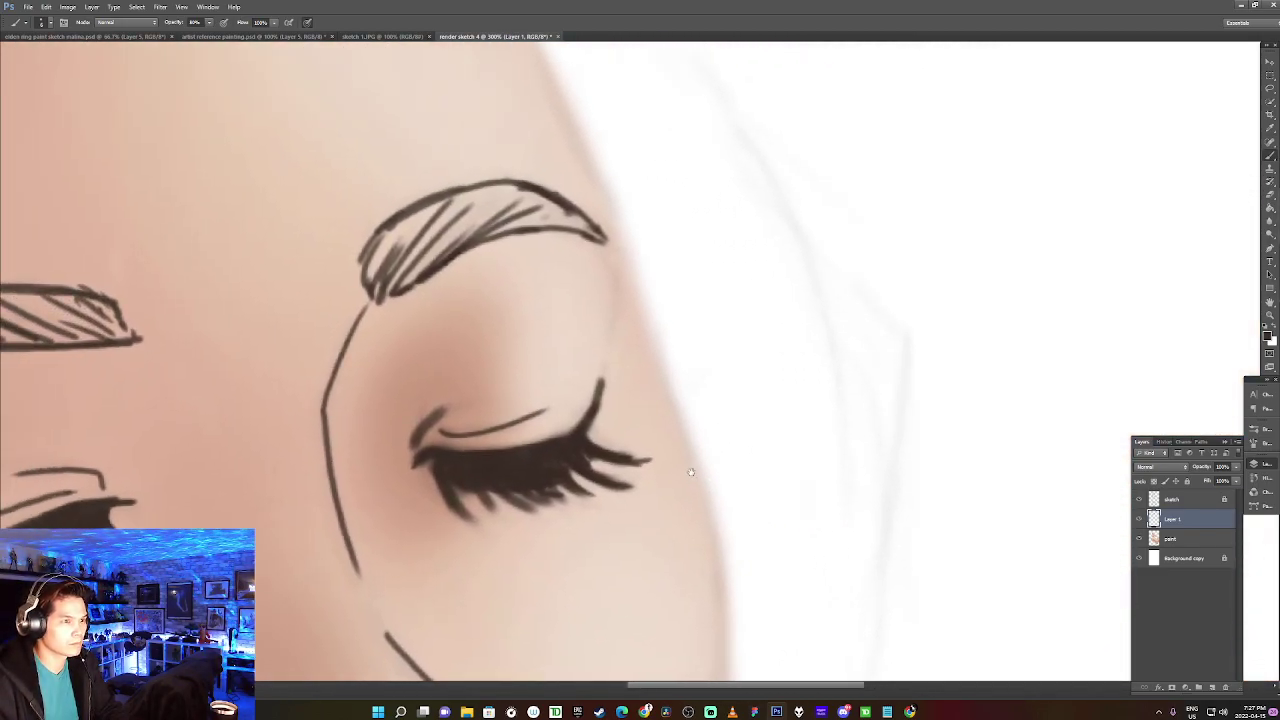
{"action": "key", "text": "ctrl+minus"}
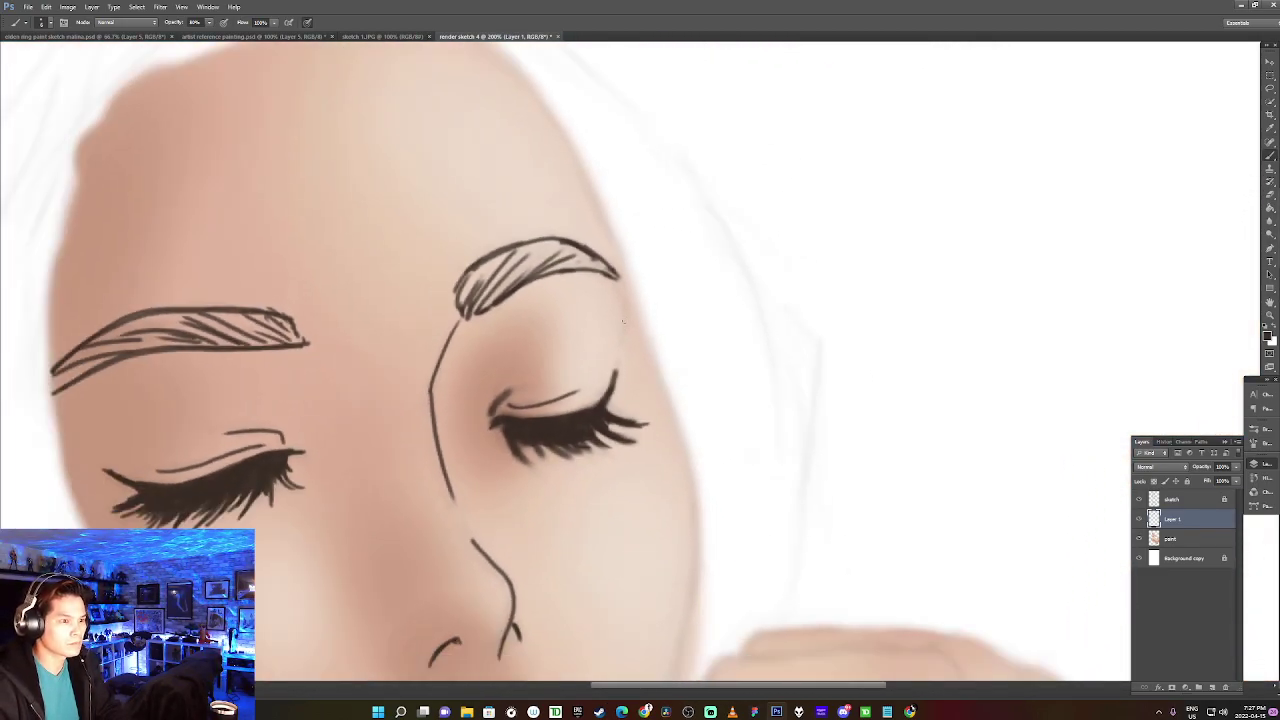
{"action": "left_click_drag", "start_coordinate": [620, 315], "coordinate": [623, 340]}
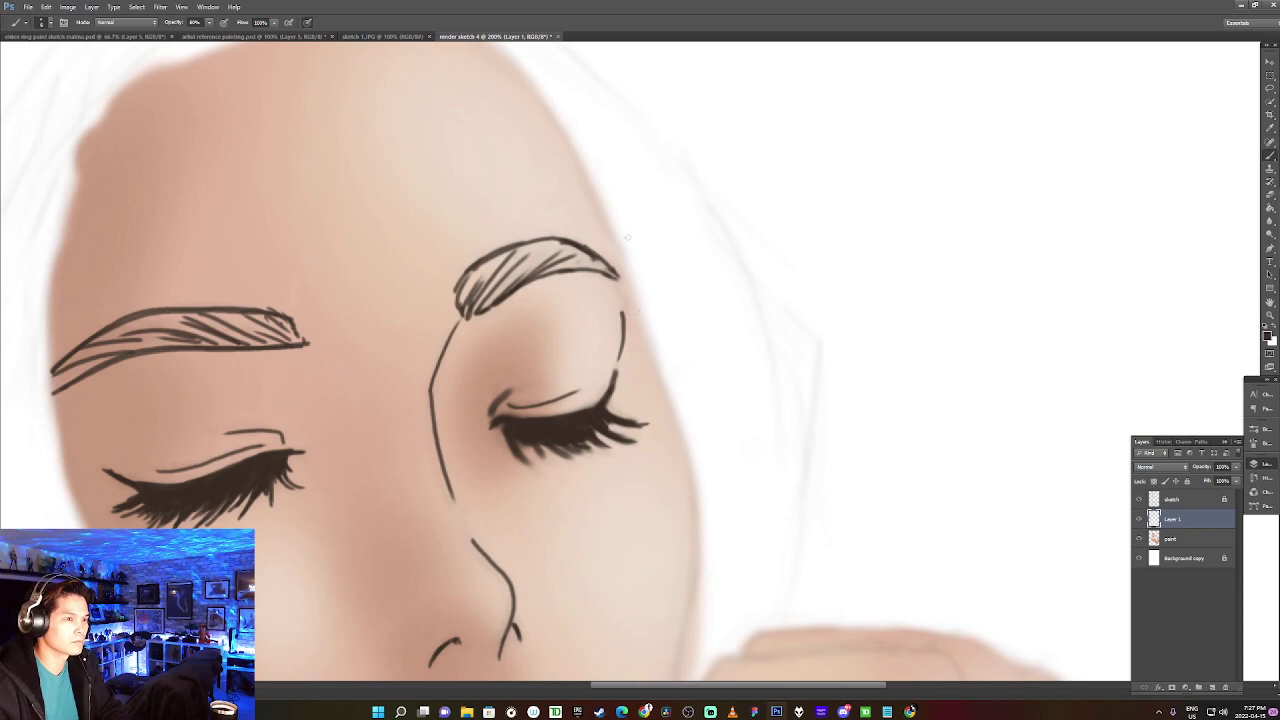
Outline the right-hand side of the forehead and temple with one long curve from the hairline to beside the eye.
{"action": "left_click_drag", "start_coordinate": [598, 253], "coordinate": [663, 354]}
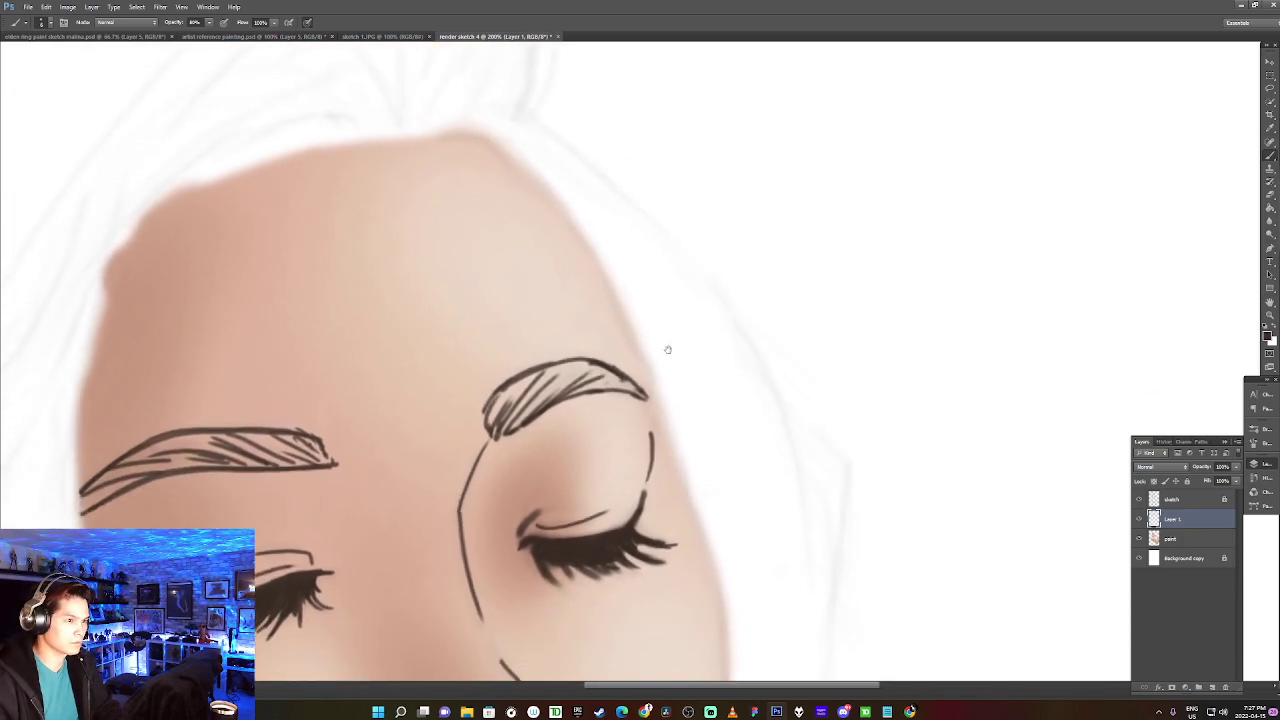
{"action": "mouse_move", "coordinate": [499, 118]}
{"action": "left_mouse_down"}
{"action": "mouse_move", "coordinate": [657, 332]}
{"action": "mouse_move", "coordinate": [683, 425]}
{"action": "left_mouse_up"}
{"action": "key", "text": "ctrl+z"}
{"action": "mouse_move", "coordinate": [499, 119]}
{"action": "left_mouse_down"}
{"action": "mouse_move", "coordinate": [662, 330]}
{"action": "mouse_move", "coordinate": [704, 464]}
{"action": "left_mouse_up"}
{"action": "key", "text": "ctrl+z"}
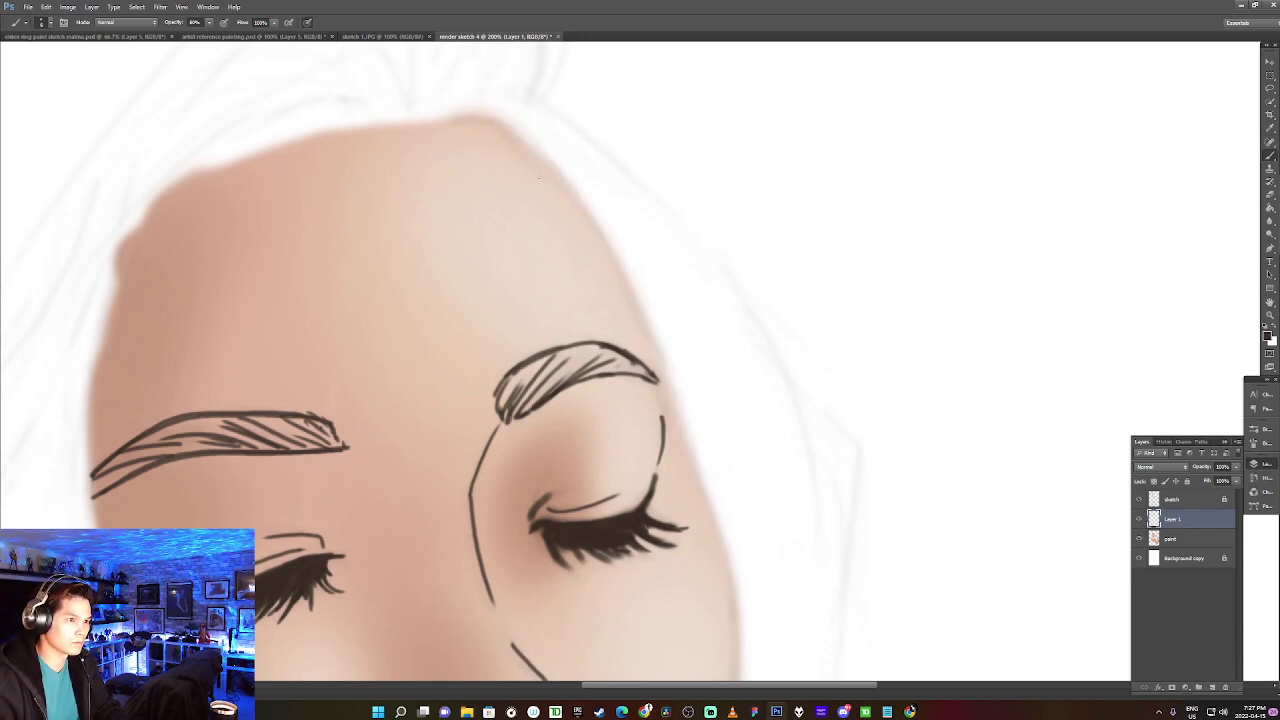
{"action": "mouse_move", "coordinate": [499, 119]}
{"action": "left_mouse_down"}
{"action": "mouse_move", "coordinate": [576, 205]}
{"action": "mouse_move", "coordinate": [672, 384]}
{"action": "mouse_move", "coordinate": [694, 466]}
{"action": "left_mouse_up"}
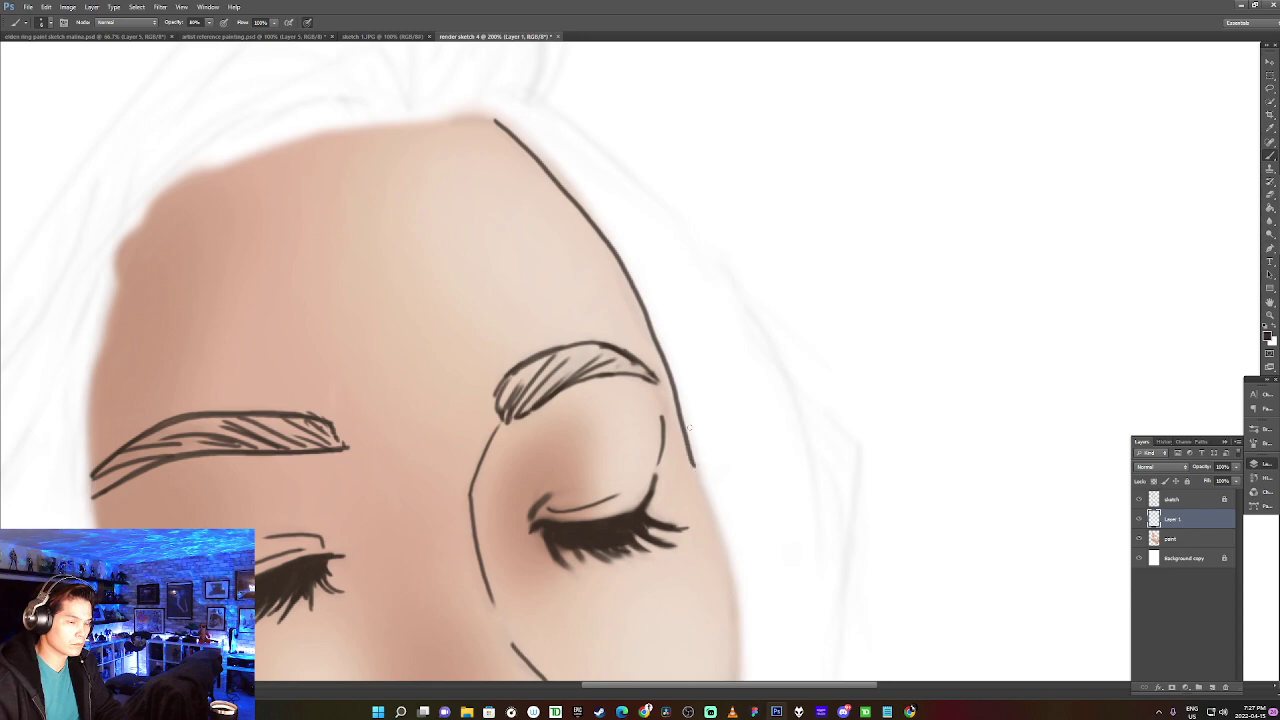
{"action": "key", "text": "ctrl+z"}
{"action": "mouse_move", "coordinate": [509, 124]}
{"action": "left_mouse_down"}
{"action": "mouse_move", "coordinate": [566, 184]}
{"action": "mouse_move", "coordinate": [683, 398]}
{"action": "mouse_move", "coordinate": [704, 488]}
{"action": "left_mouse_up"}
{"action": "key", "text": "ctrl+z"}
{"action": "mouse_move", "coordinate": [496, 120]}
{"action": "left_mouse_down"}
{"action": "mouse_move", "coordinate": [650, 312]}
{"action": "mouse_move", "coordinate": [700, 502]}
{"action": "left_mouse_up"}
{"action": "key", "text": "ctrl+z"}
{"action": "mouse_move", "coordinate": [496, 120]}
{"action": "left_mouse_down"}
{"action": "mouse_move", "coordinate": [574, 202]}
{"action": "mouse_move", "coordinate": [670, 360]}
{"action": "mouse_move", "coordinate": [724, 520]}
{"action": "left_mouse_up"}
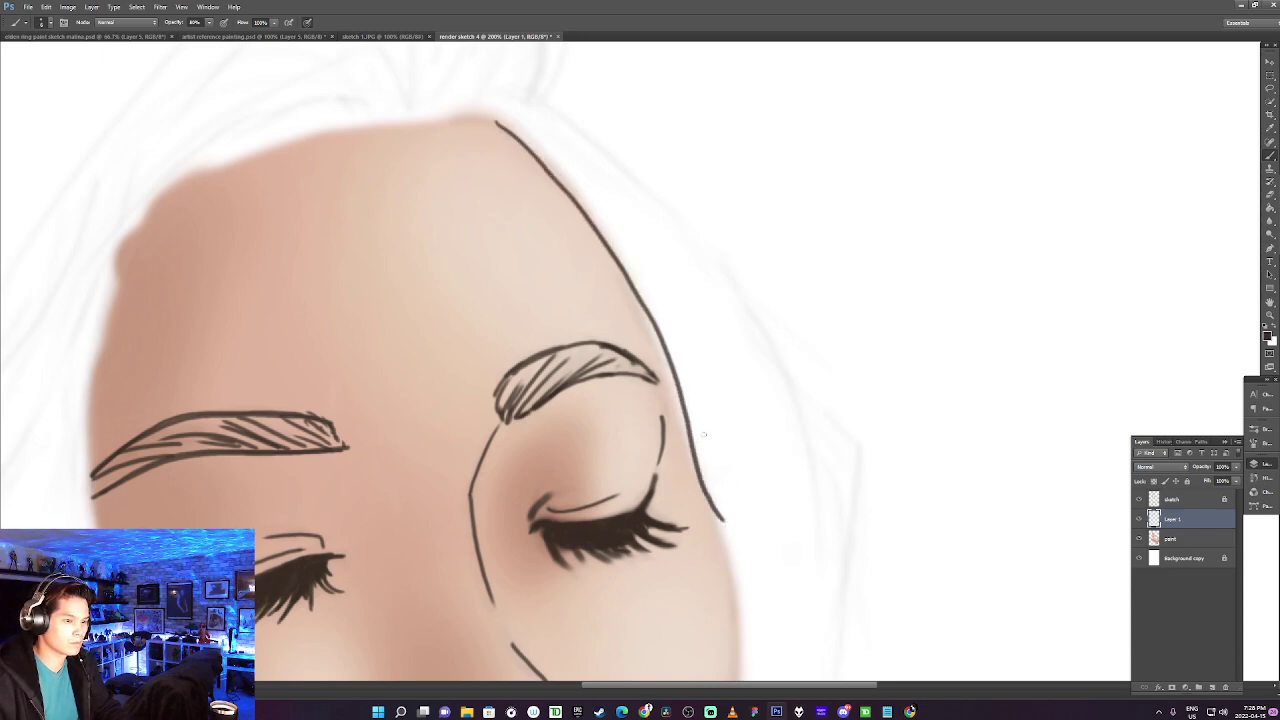
Continue the face outline from the right-hand temple down along the cheek toward the hand.
{"action": "mouse_move", "coordinate": [700, 433]}
{"action": "left_mouse_down"}
{"action": "mouse_move", "coordinate": [666, 363]}
{"action": "mouse_move", "coordinate": [577, 266]}
{"action": "mouse_move", "coordinate": [585, 560]}
{"action": "left_mouse_up"}
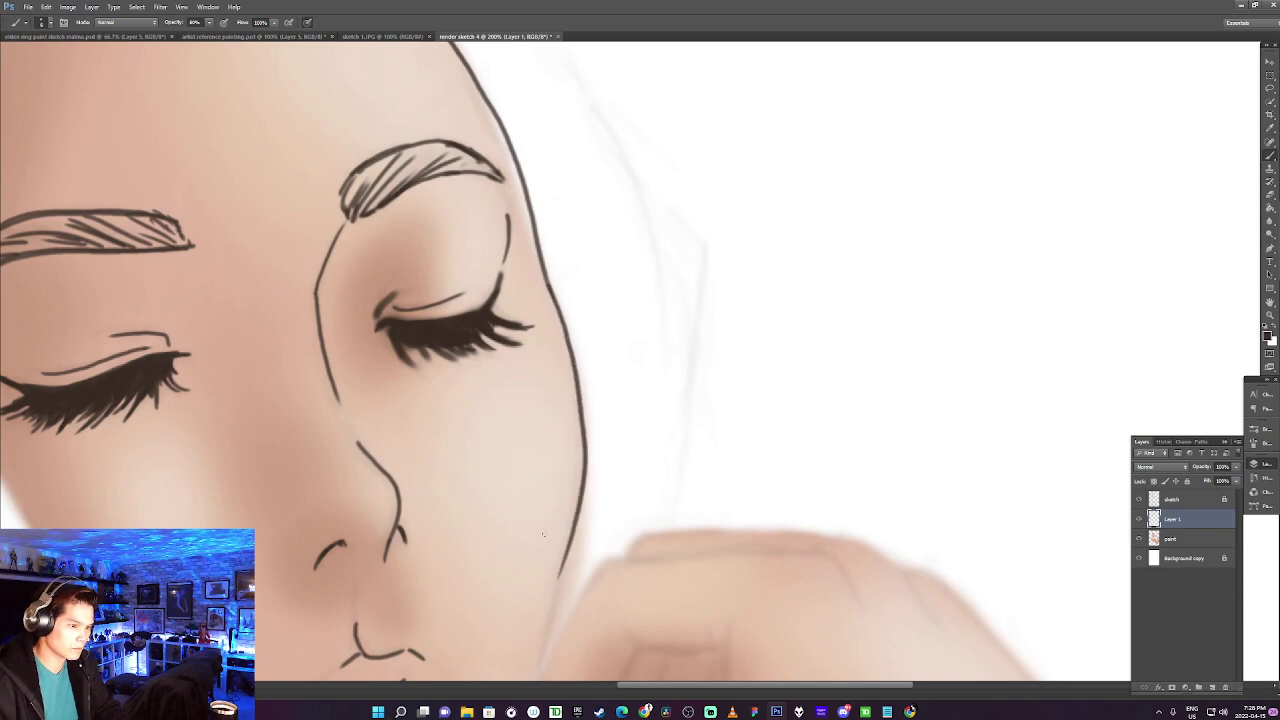
{"action": "key", "text": "ctrl+z"}
{"action": "left_click_drag", "start_coordinate": [548, 286], "coordinate": [588, 447]}
{"action": "key", "text": "ctrl+z"}
{"action": "mouse_move", "coordinate": [546, 276]}
{"action": "left_mouse_down"}
{"action": "mouse_move", "coordinate": [578, 436]}
{"action": "mouse_move", "coordinate": [535, 656]}
{"action": "left_mouse_up"}
{"action": "key", "text": "ctrl+z"}
{"action": "mouse_move", "coordinate": [546, 278]}
{"action": "left_mouse_down"}
{"action": "mouse_move", "coordinate": [588, 496]}
{"action": "mouse_move", "coordinate": [545, 660]}
{"action": "left_mouse_up"}
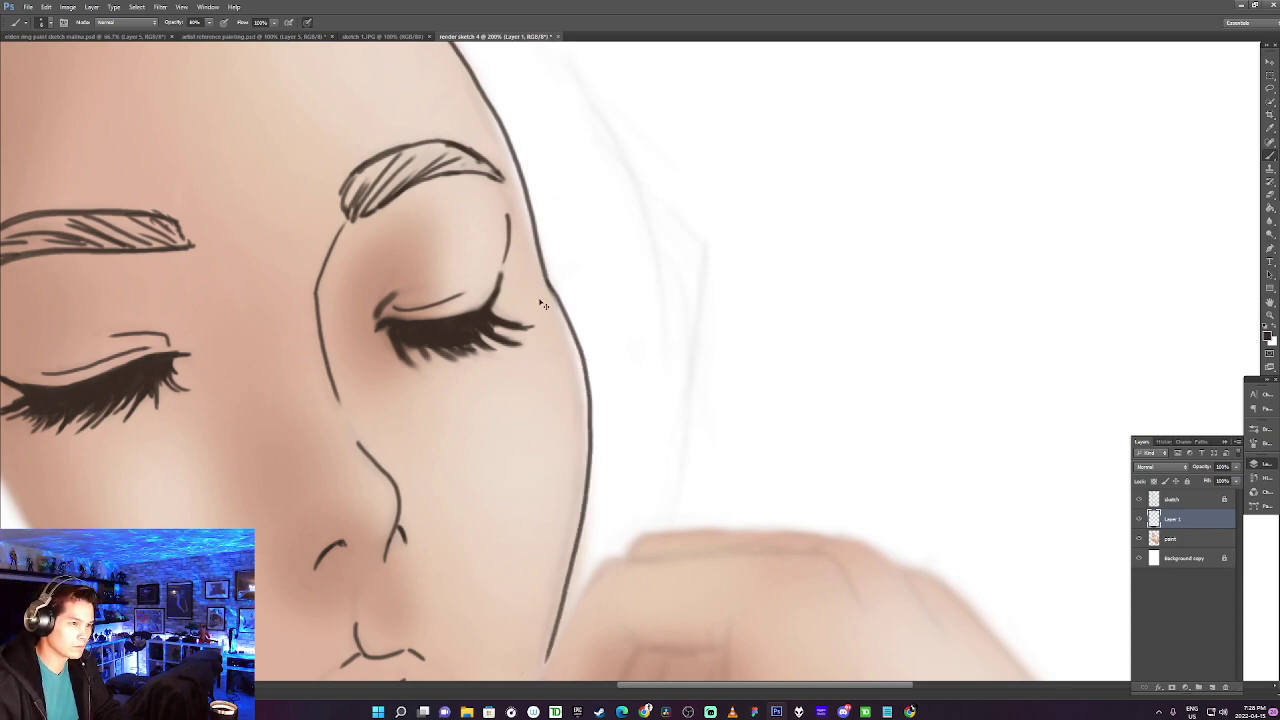
{"action": "key", "text": "ctrl+z"}
{"action": "mouse_move", "coordinate": [546, 276]}
{"action": "left_mouse_down"}
{"action": "mouse_move", "coordinate": [576, 346]}
{"action": "mouse_move", "coordinate": [584, 552]}
{"action": "mouse_move", "coordinate": [542, 680]}
{"action": "left_mouse_up"}
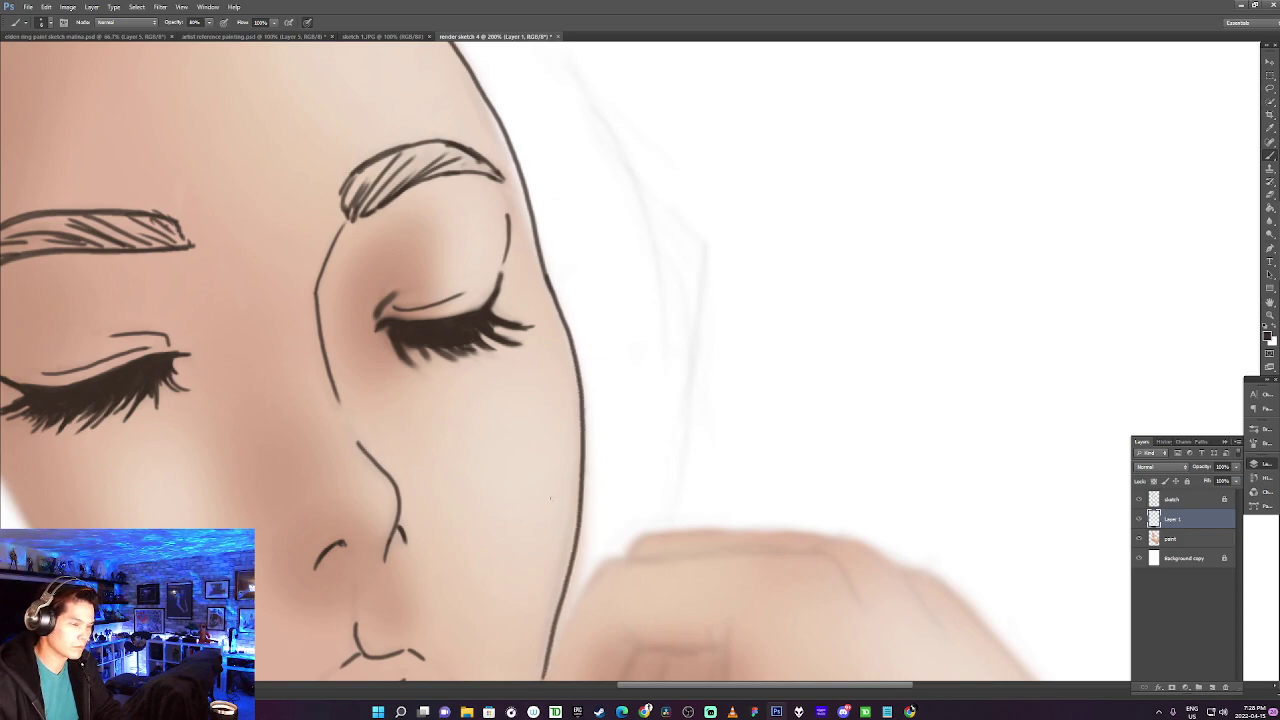
Extend the right-hand cheek outline down to the thumb.
{"action": "left_click_drag", "start_coordinate": [590, 496], "coordinate": [766, 243]}
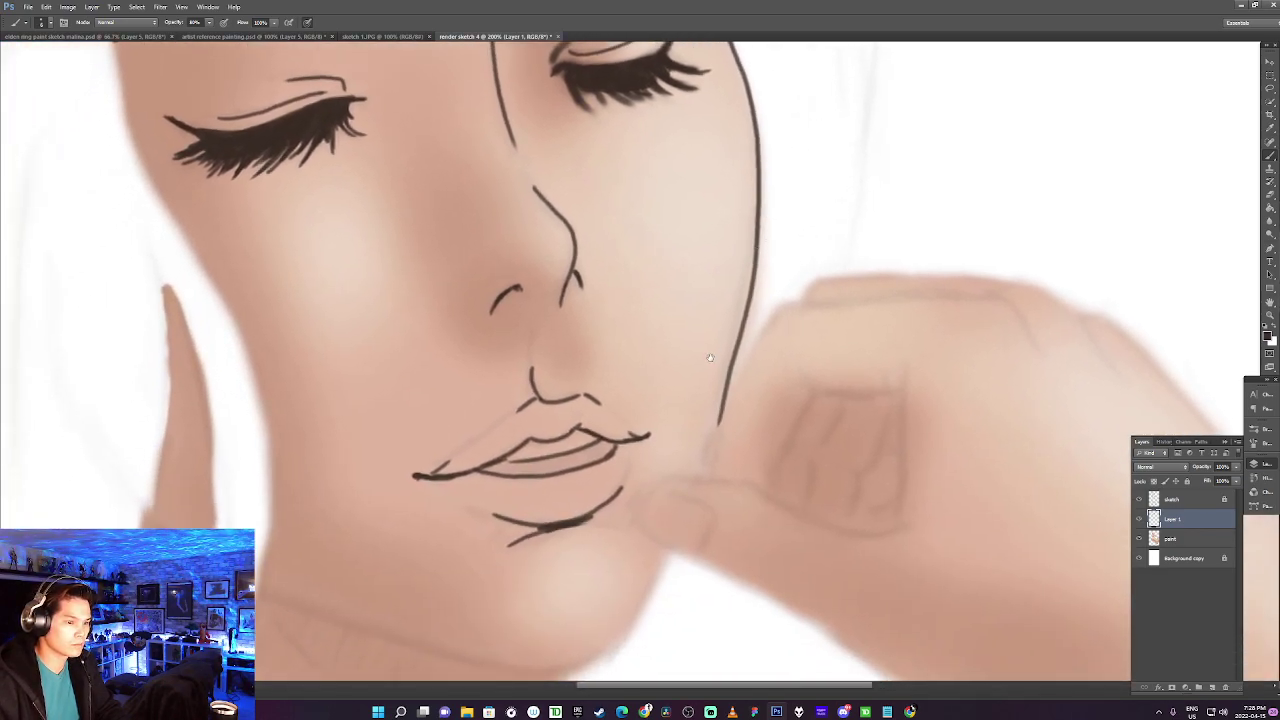
{"action": "mouse_move", "coordinate": [702, 475]}
{"action": "left_mouse_down"}
{"action": "mouse_move", "coordinate": [744, 364]}
{"action": "mouse_move", "coordinate": [697, 478]}
{"action": "left_mouse_up"}
{"action": "key", "text": "ctrl+z"}
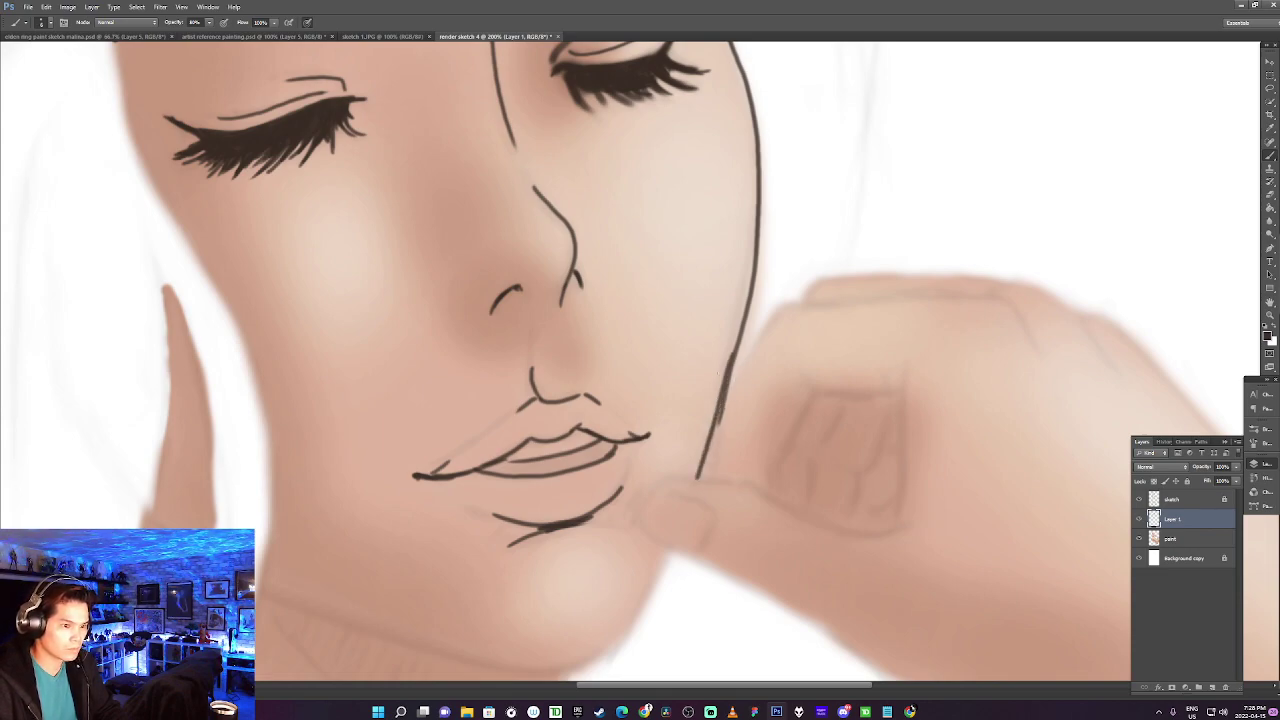
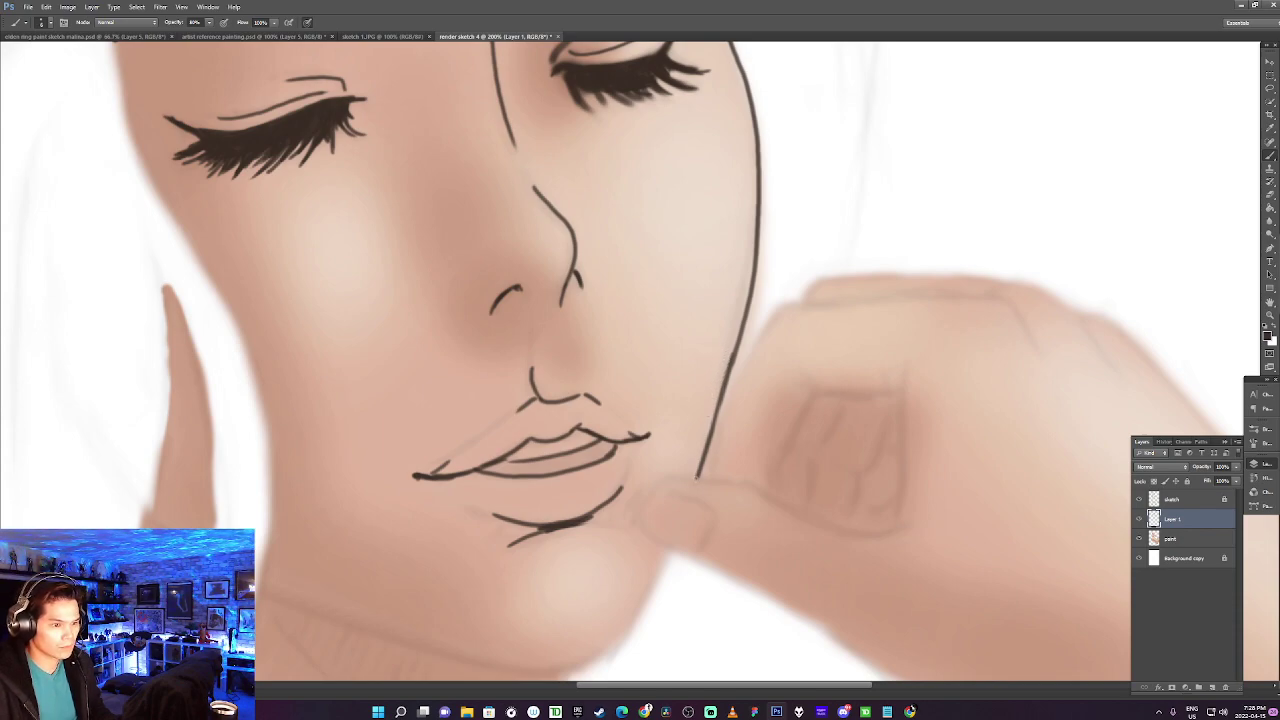
Outline the tip and upper edge of the thumb beside the chin and draw the curved edge of the thumbnail.
{"action": "mouse_move", "coordinate": [641, 497]}
{"action": "left_mouse_down"}
{"action": "mouse_move", "coordinate": [668, 479]}
{"action": "mouse_move", "coordinate": [786, 497]}
{"action": "left_mouse_up"}
{"action": "mouse_move", "coordinate": [648, 490]}
{"action": "left_mouse_down"}
{"action": "mouse_move", "coordinate": [638, 516]}
{"action": "mouse_move", "coordinate": [662, 545]}
{"action": "mouse_move", "coordinate": [815, 631]}
{"action": "left_mouse_up"}
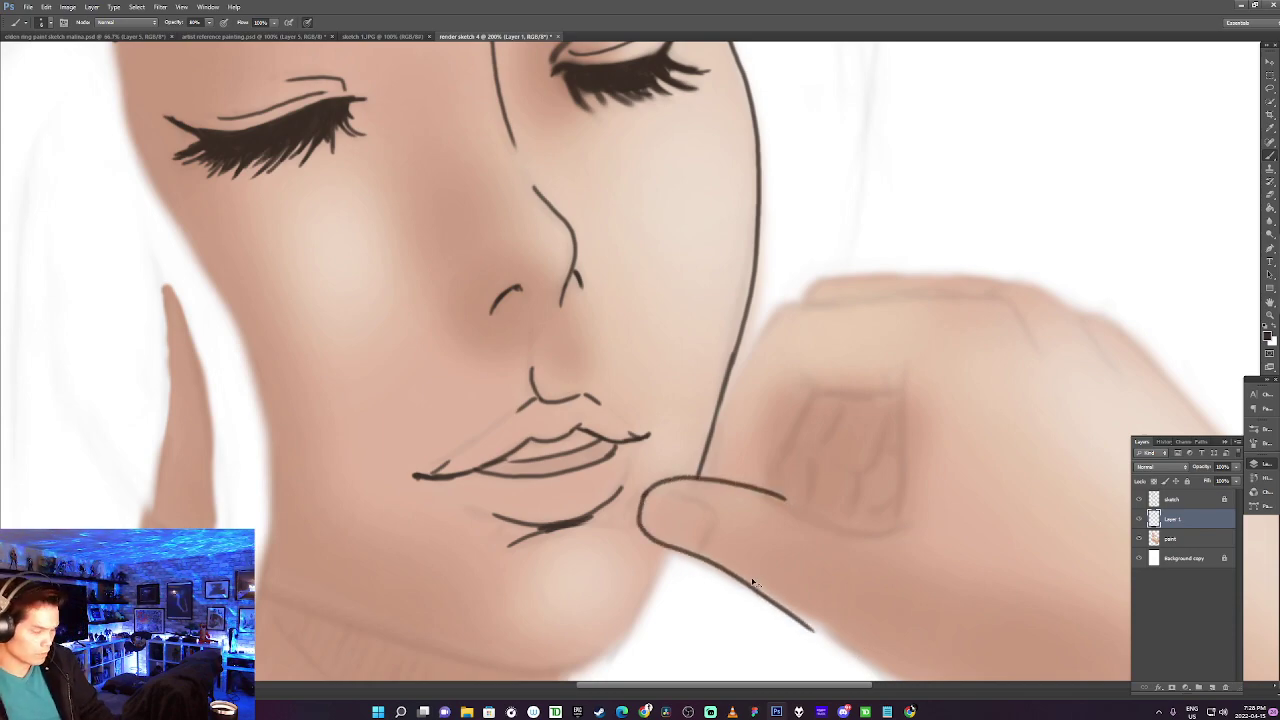
{"action": "key", "text": "ctrl+z"}
{"action": "mouse_move", "coordinate": [643, 494]}
{"action": "left_mouse_down"}
{"action": "mouse_move", "coordinate": [642, 526]}
{"action": "mouse_move", "coordinate": [674, 552]}
{"action": "mouse_move", "coordinate": [716, 562]}
{"action": "mouse_move", "coordinate": [711, 536]}
{"action": "left_mouse_up"}
{"action": "left_click_drag", "start_coordinate": [669, 492], "coordinate": [718, 532]}
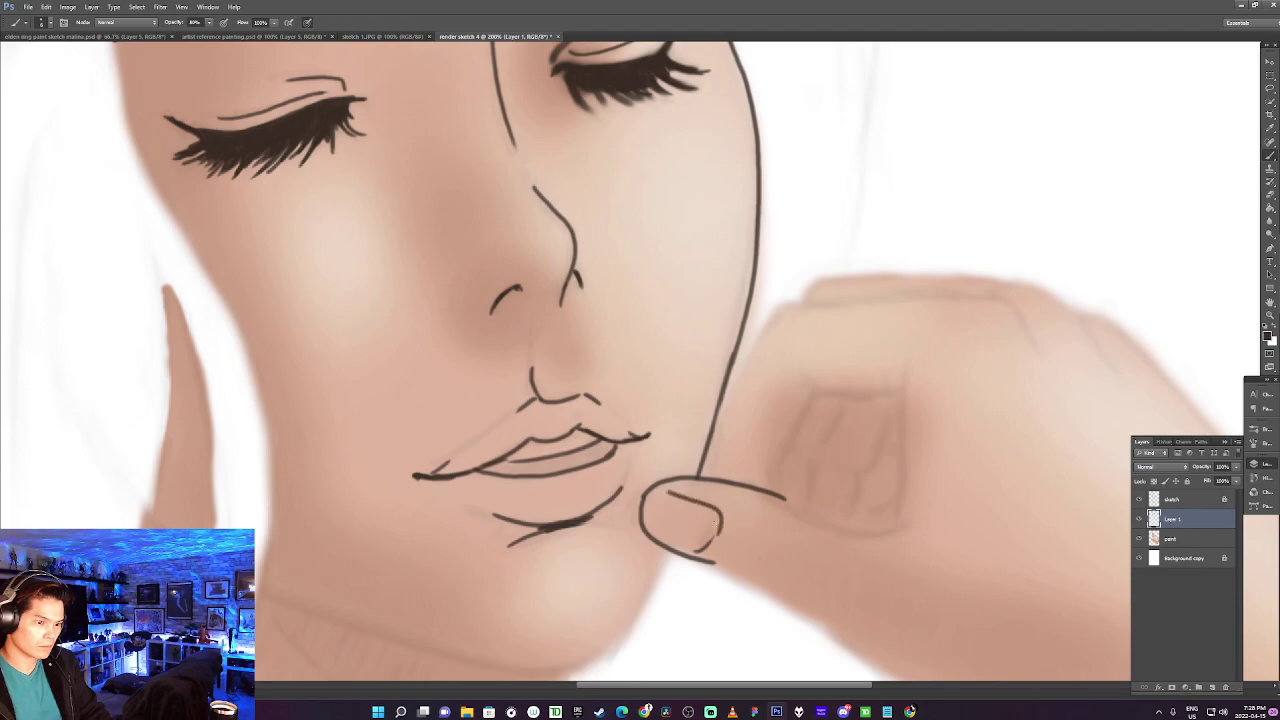
{"action": "key", "text": "ctrl+z"}
{"action": "left_click_drag", "start_coordinate": [667, 495], "coordinate": [711, 530]}
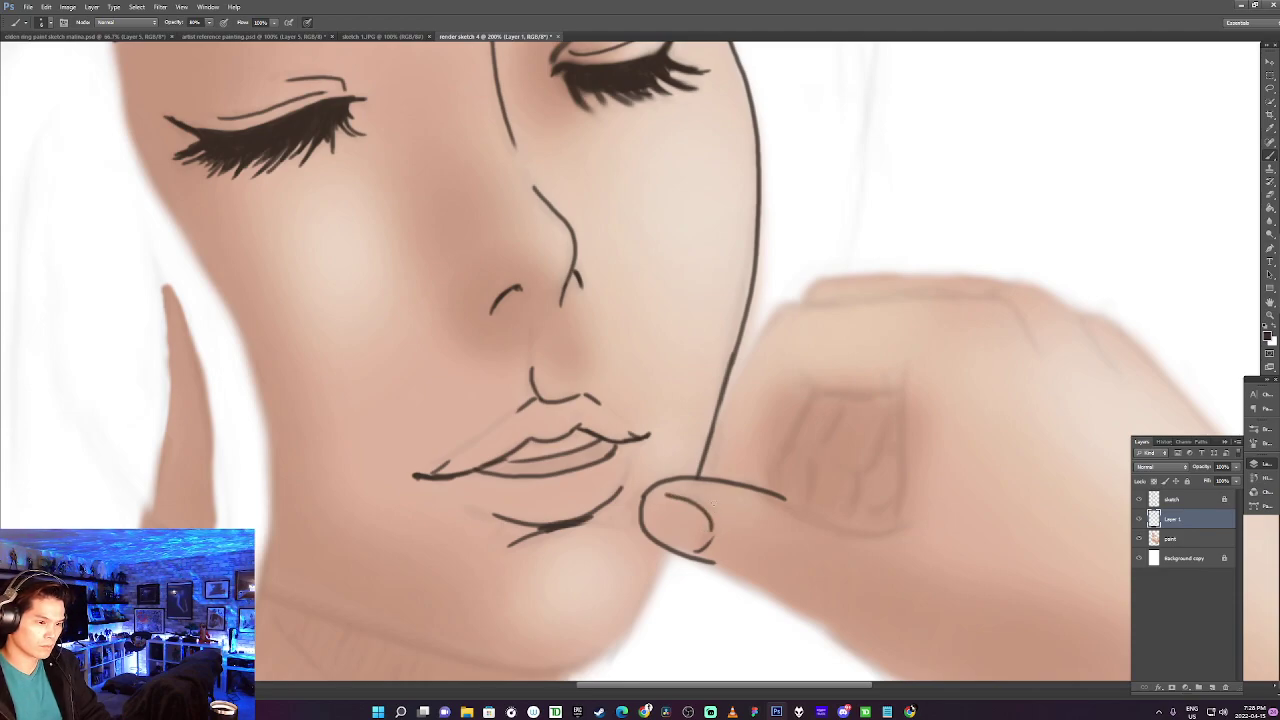
Extend the thumb's upper contour into the palm and draw a curve from it up along the edge of the folded fingers.
{"action": "left_click_drag", "start_coordinate": [778, 496], "coordinate": [922, 523]}
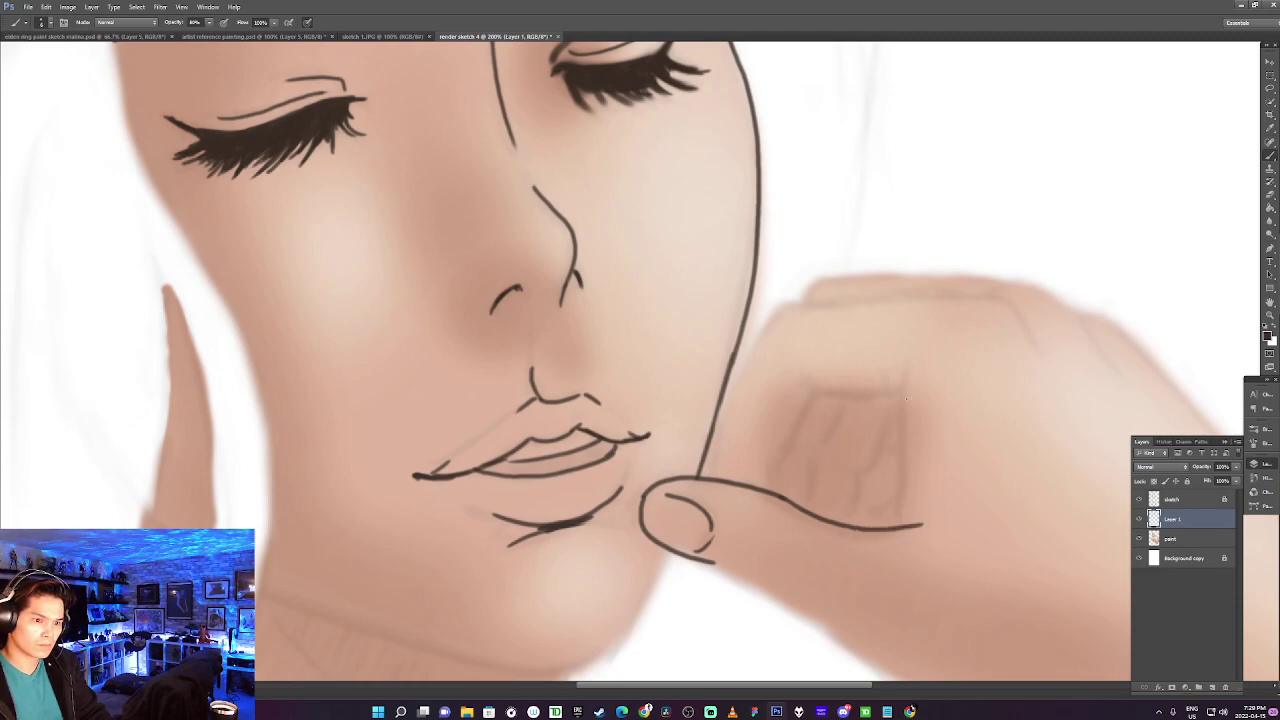
{"action": "mouse_move", "coordinate": [897, 385]}
{"action": "left_mouse_down"}
{"action": "mouse_move", "coordinate": [905, 461]}
{"action": "mouse_move", "coordinate": [848, 524]}
{"action": "mouse_move", "coordinate": [898, 416]}
{"action": "left_mouse_up"}
{"action": "key", "text": "ctrl+z"}
{"action": "key", "text": "ctrl+z"}
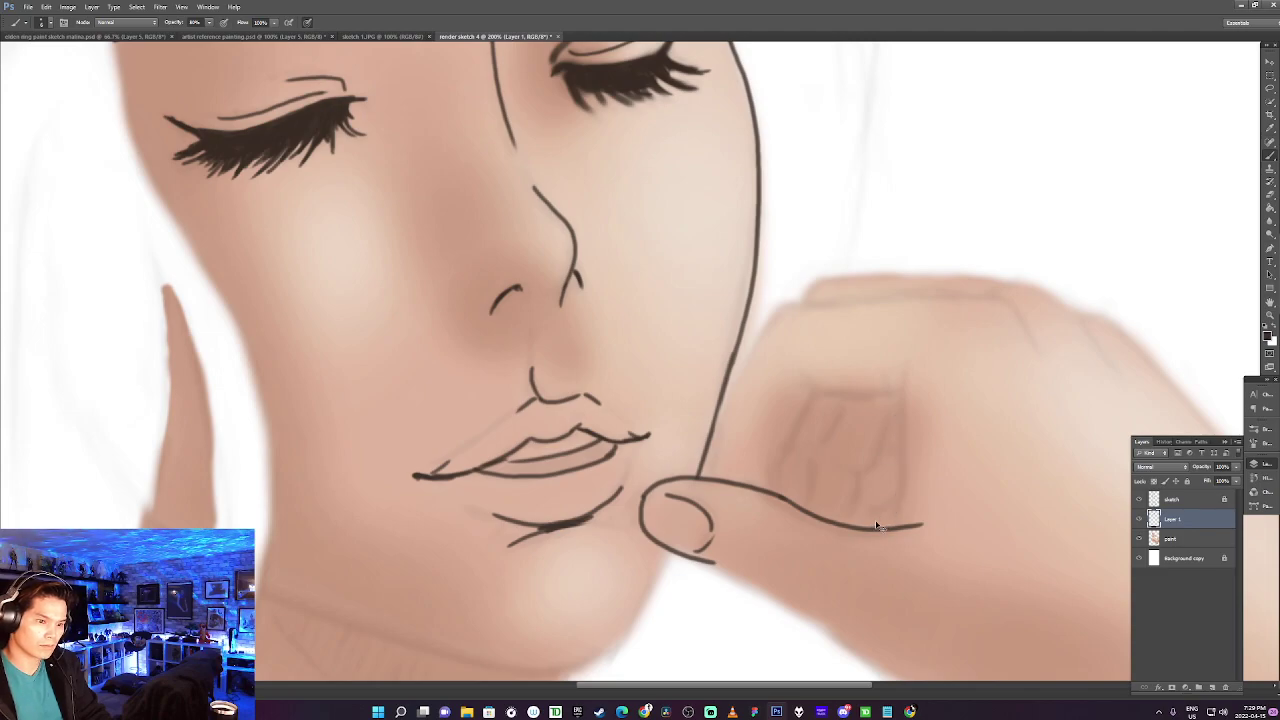
{"action": "left_click_drag", "start_coordinate": [878, 528], "coordinate": [895, 376]}
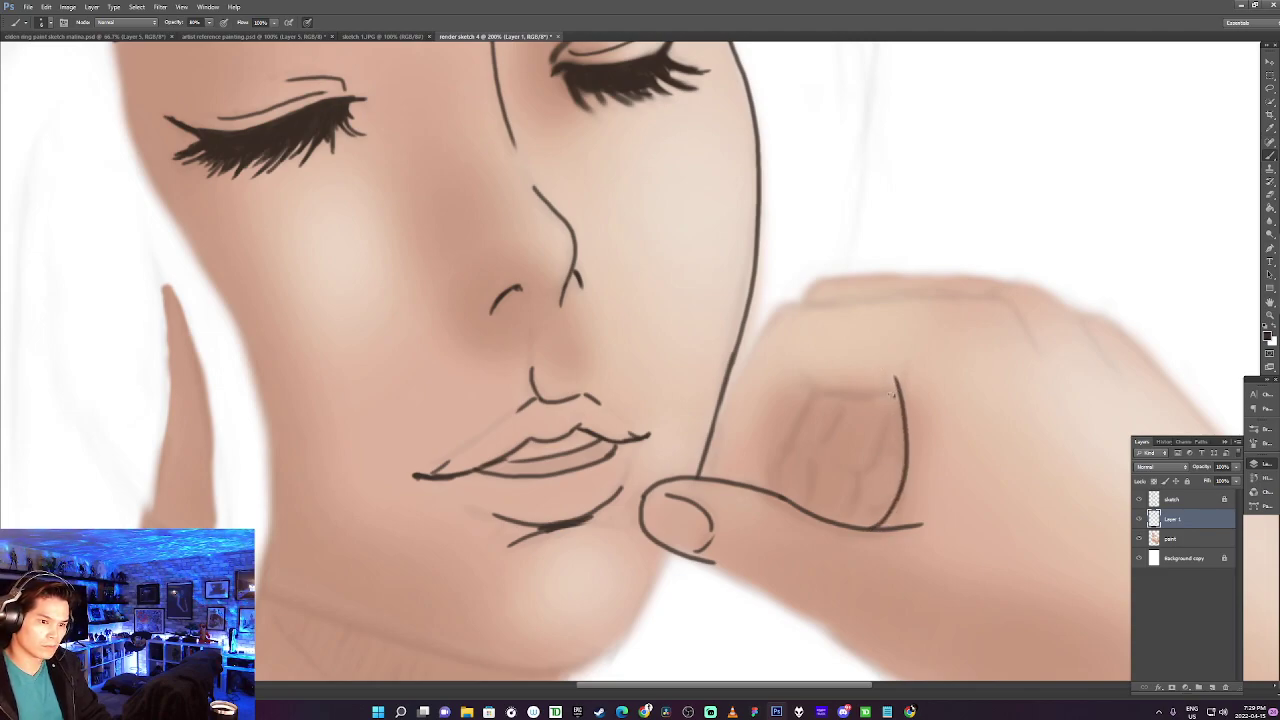
Outline the palm opening's upper and left edges and draw the index finger's outer contour from the thumb up across the top of the hand.
{"action": "mouse_move", "coordinate": [897, 393]}
{"action": "left_mouse_down"}
{"action": "mouse_move", "coordinate": [822, 395]}
{"action": "mouse_move", "coordinate": [805, 378]}
{"action": "mouse_move", "coordinate": [775, 457]}
{"action": "mouse_move", "coordinate": [779, 500]}
{"action": "left_mouse_up"}
{"action": "mouse_move", "coordinate": [708, 480]}
{"action": "left_mouse_down"}
{"action": "mouse_move", "coordinate": [717, 432]}
{"action": "mouse_move", "coordinate": [783, 310]}
{"action": "left_mouse_up"}
{"action": "key", "text": "ctrl+z"}
{"action": "mouse_move", "coordinate": [716, 429]}
{"action": "left_mouse_down"}
{"action": "mouse_move", "coordinate": [782, 303]}
{"action": "mouse_move", "coordinate": [990, 308]}
{"action": "left_mouse_up"}
{"action": "key", "text": "ctrl+z"}
{"action": "mouse_move", "coordinate": [779, 305]}
{"action": "left_mouse_down"}
{"action": "mouse_move", "coordinate": [971, 295]}
{"action": "mouse_move", "coordinate": [1020, 329]}
{"action": "left_mouse_up"}
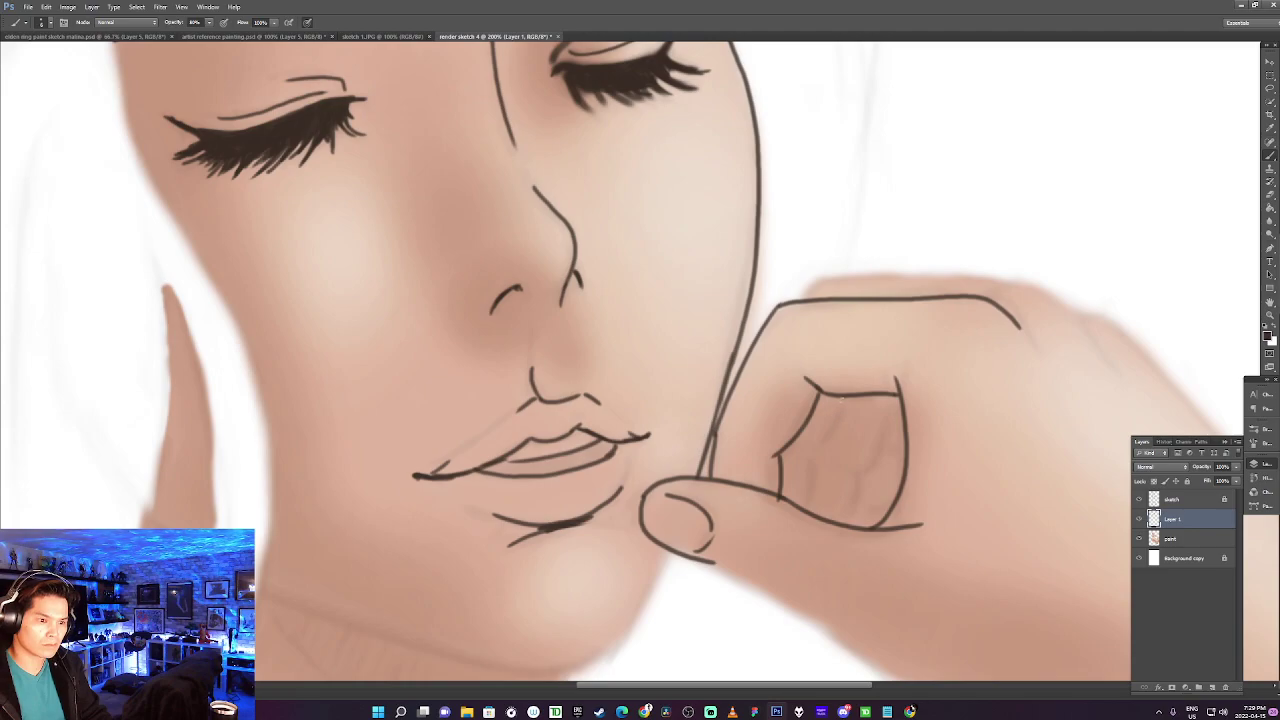
Draw the dividing lines and joint creases of the curled fingers inside the palm opening, and outline the knuckles behind the index finger.
{"action": "left_click_drag", "start_coordinate": [849, 399], "coordinate": [803, 464]}
{"action": "key", "text": "ctrl+z"}
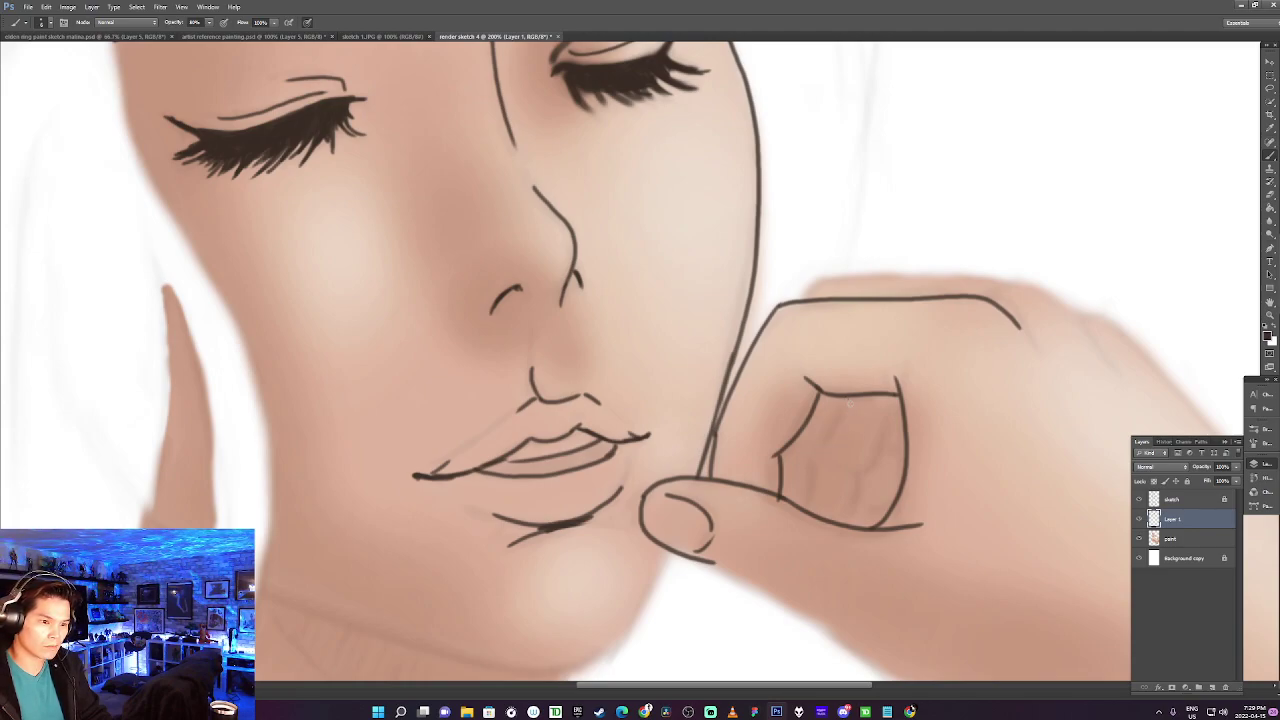
{"action": "mouse_move", "coordinate": [849, 399]}
{"action": "left_mouse_down"}
{"action": "mouse_move", "coordinate": [800, 451]}
{"action": "mouse_move", "coordinate": [808, 507]}
{"action": "left_mouse_up"}
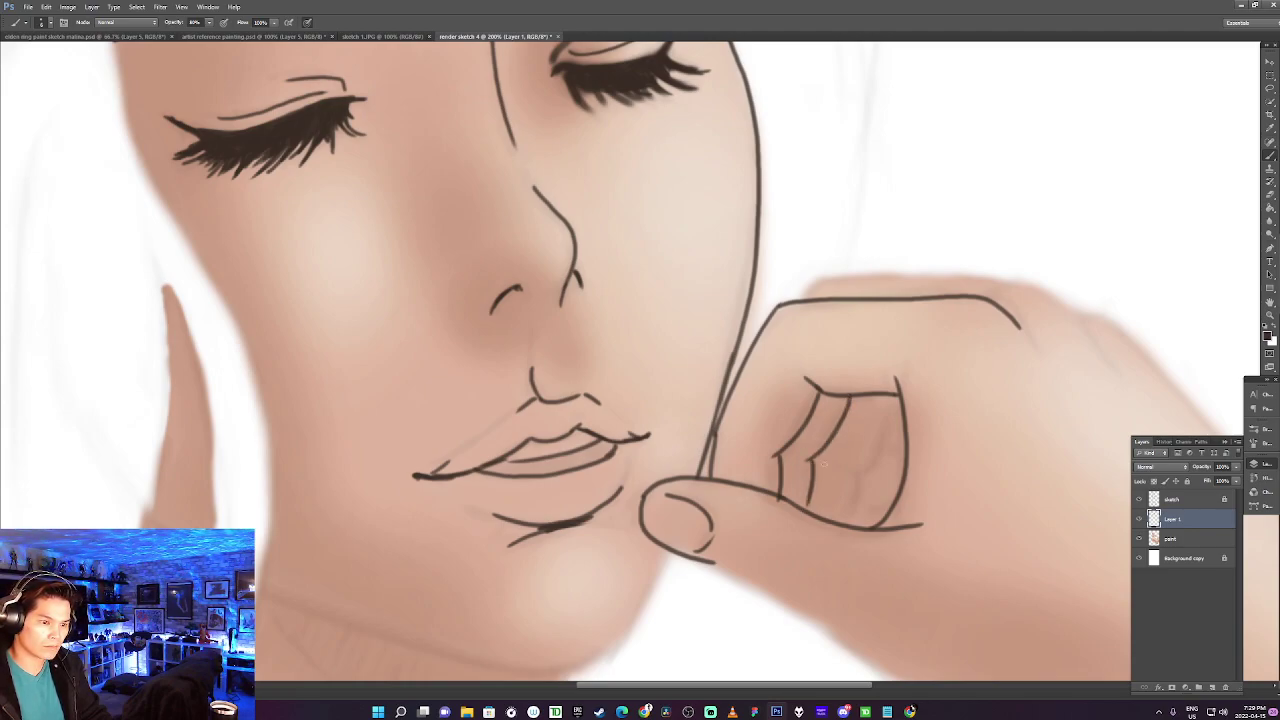
{"action": "mouse_move", "coordinate": [893, 394]}
{"action": "left_mouse_down"}
{"action": "mouse_move", "coordinate": [849, 477]}
{"action": "mouse_move", "coordinate": [871, 454]}
{"action": "mouse_move", "coordinate": [846, 520]}
{"action": "left_mouse_up"}
{"action": "mouse_move", "coordinate": [872, 466]}
{"action": "left_mouse_down"}
{"action": "mouse_move", "coordinate": [905, 455]}
{"action": "mouse_move", "coordinate": [836, 463]}
{"action": "left_mouse_up"}
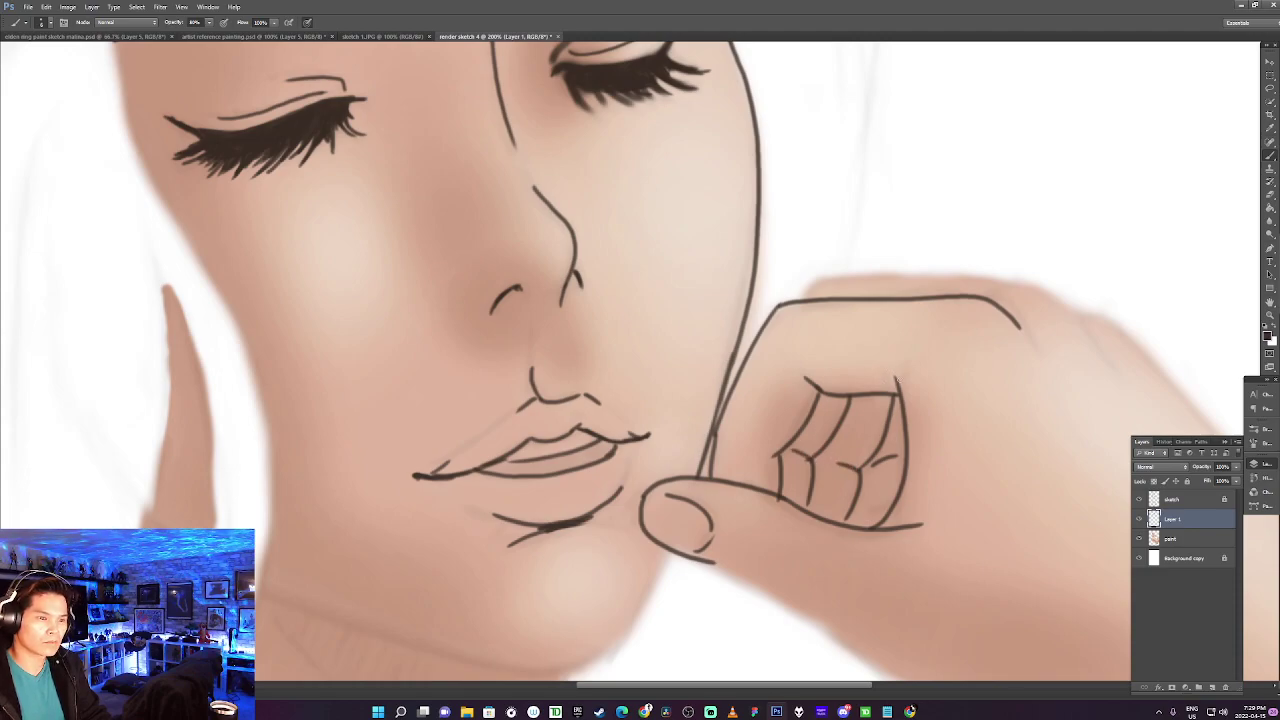
{"action": "left_click_drag", "start_coordinate": [880, 460], "coordinate": [897, 458]}
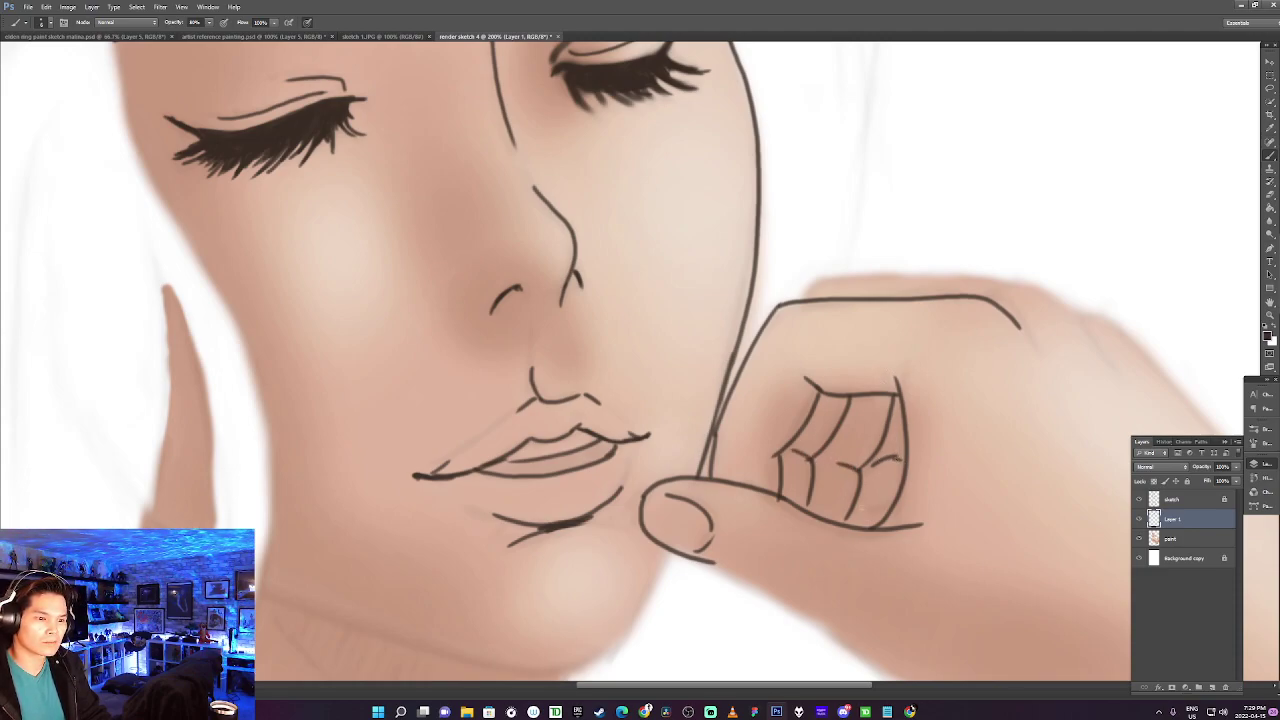
{"action": "left_click_drag", "start_coordinate": [853, 509], "coordinate": [860, 523]}
{"action": "mouse_move", "coordinate": [808, 298]}
{"action": "left_mouse_down"}
{"action": "mouse_move", "coordinate": [1028, 285]}
{"action": "mouse_move", "coordinate": [1066, 298]}
{"action": "mouse_move", "coordinate": [1108, 350]}
{"action": "left_mouse_up"}
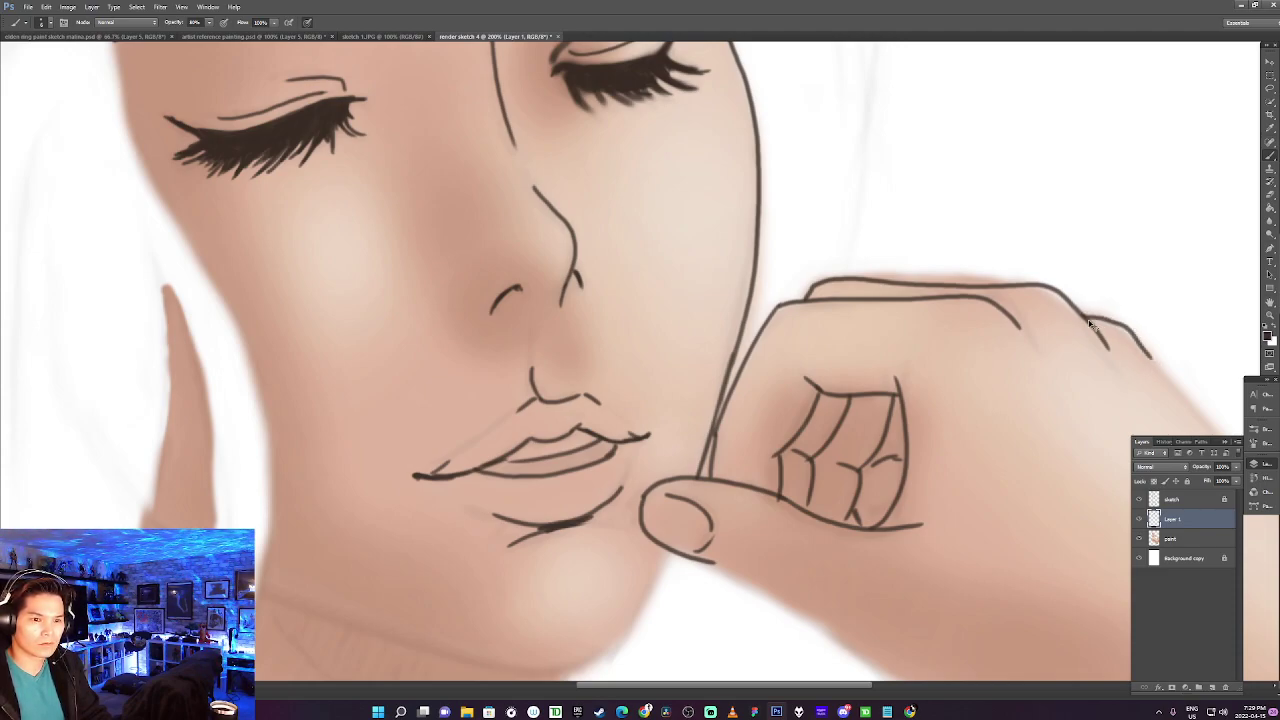
{"action": "left_click_drag", "start_coordinate": [1080, 314], "coordinate": [1158, 372]}
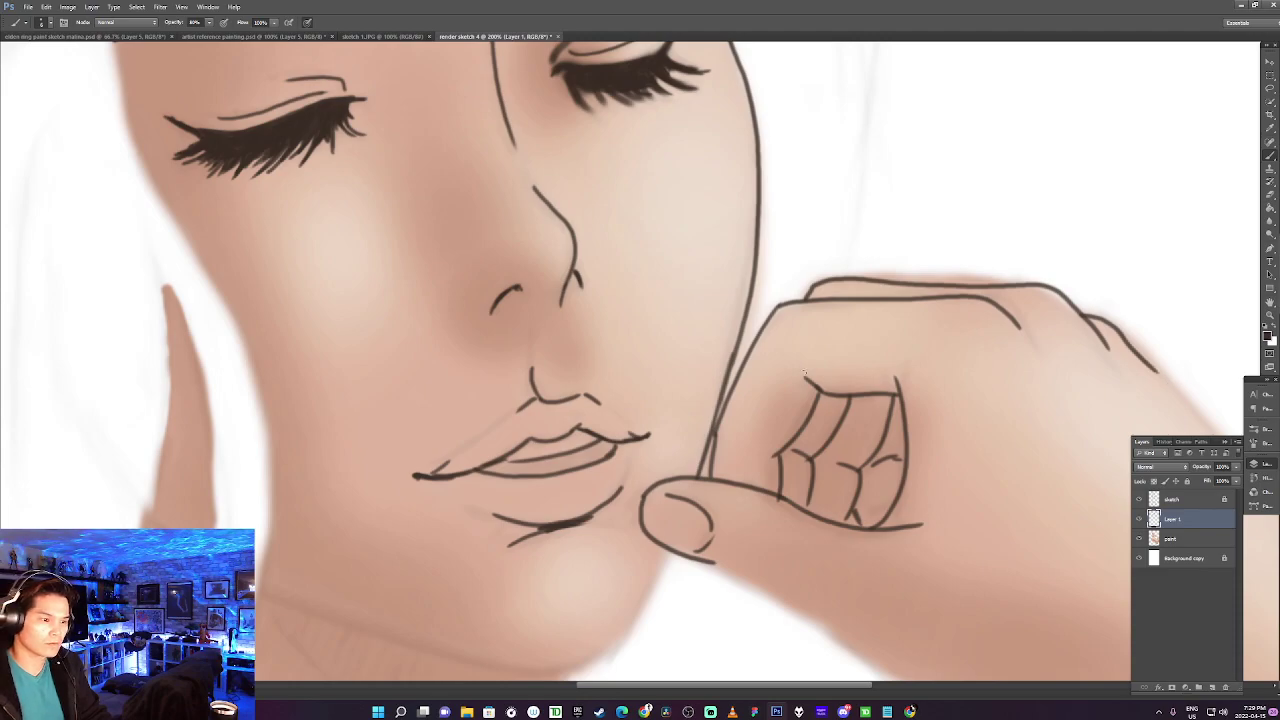
Outline the chin from beneath the thumb and draw the jawline from the chin up across the hair lock on the left.
{"action": "left_click_drag", "start_coordinate": [583, 483], "coordinate": [755, 295]}
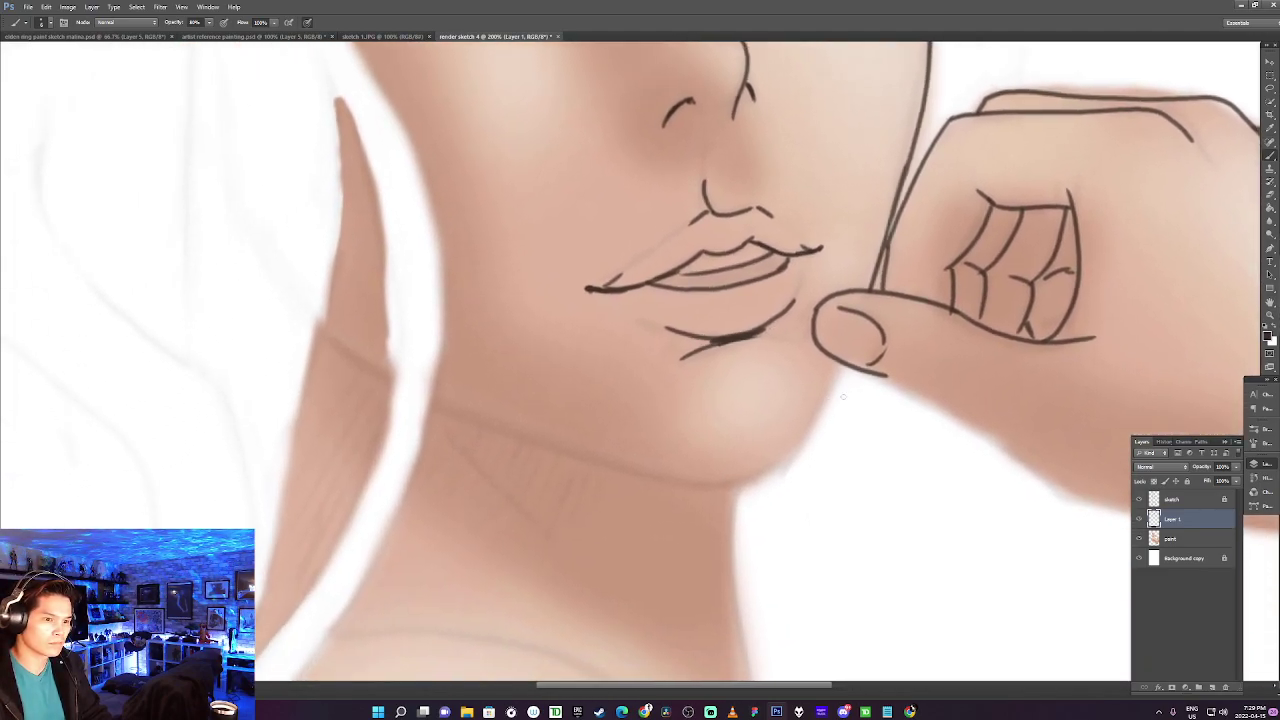
{"action": "mouse_move", "coordinate": [841, 364]}
{"action": "left_mouse_down"}
{"action": "mouse_move", "coordinate": [762, 470]}
{"action": "mouse_move", "coordinate": [707, 488]}
{"action": "left_mouse_up"}
{"action": "mouse_move", "coordinate": [327, 333]}
{"action": "left_mouse_down"}
{"action": "mouse_move", "coordinate": [449, 408]}
{"action": "mouse_move", "coordinate": [730, 500]}
{"action": "left_mouse_up"}
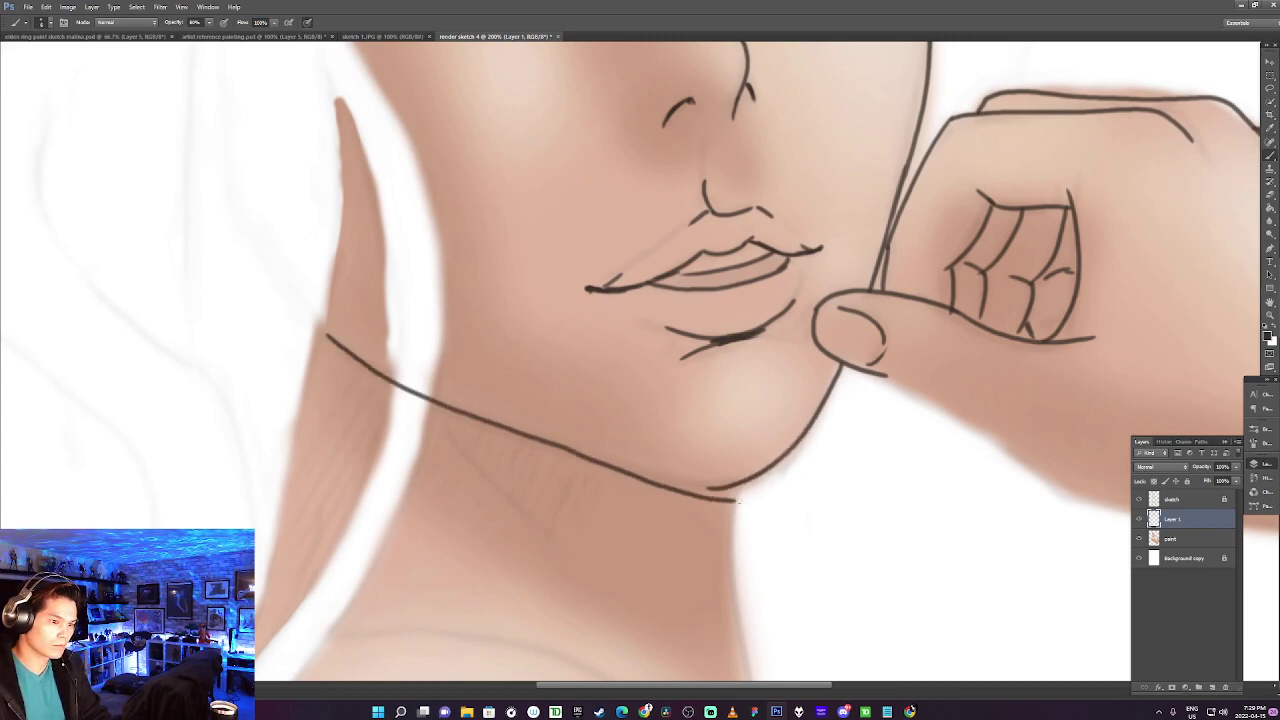
{"action": "key", "text": "ctrl+z"}
{"action": "mouse_move", "coordinate": [322, 328]}
{"action": "left_mouse_down"}
{"action": "mouse_move", "coordinate": [489, 427]}
{"action": "mouse_move", "coordinate": [730, 482]}
{"action": "left_mouse_up"}
{"action": "key", "text": "ctrl+z"}
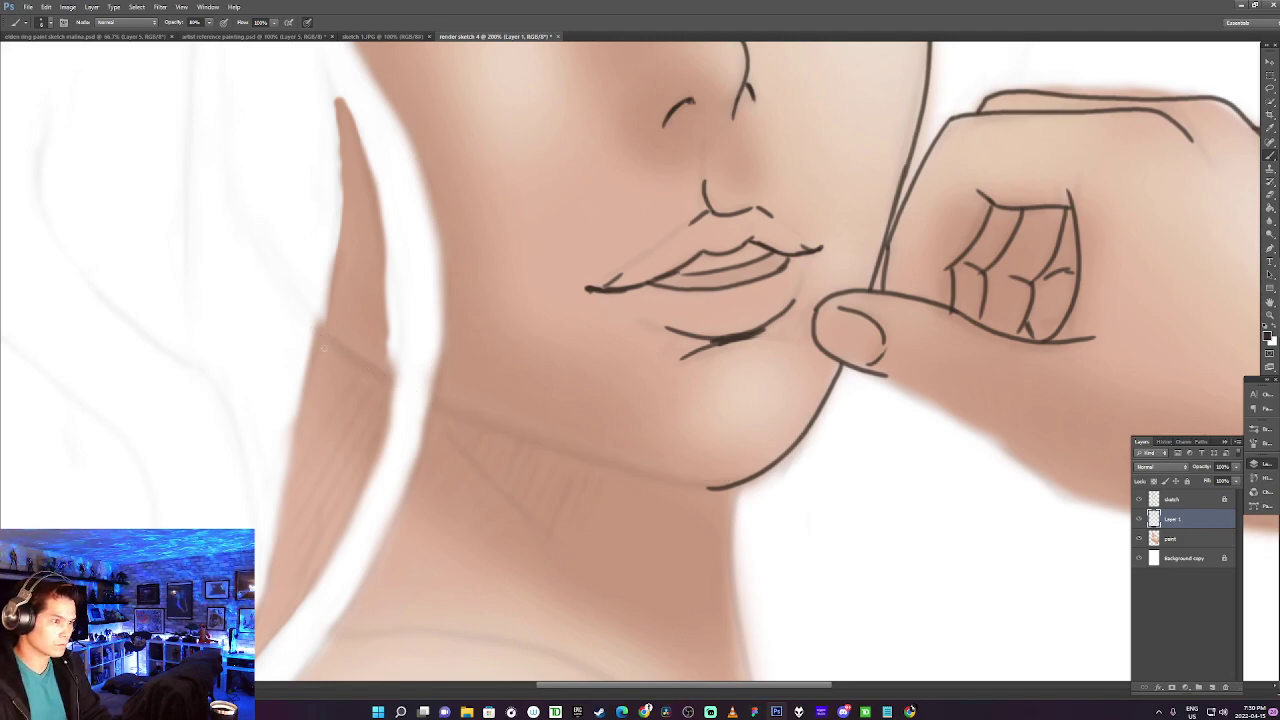
{"action": "mouse_move", "coordinate": [328, 332]}
{"action": "left_mouse_down"}
{"action": "mouse_move", "coordinate": [415, 391]}
{"action": "mouse_move", "coordinate": [718, 487]}
{"action": "left_mouse_up"}
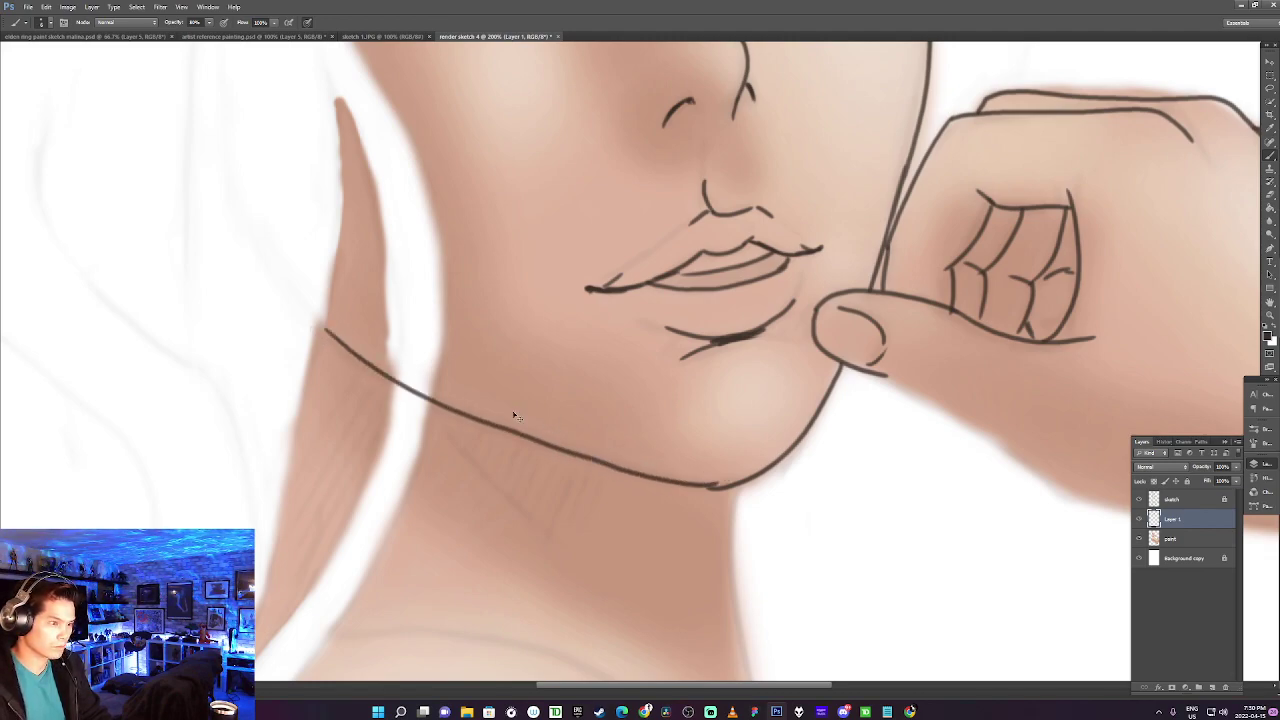
{"action": "key", "text": "ctrl+z"}
{"action": "mouse_move", "coordinate": [326, 327]}
{"action": "left_mouse_down"}
{"action": "mouse_move", "coordinate": [416, 384]}
{"action": "mouse_move", "coordinate": [630, 480]}
{"action": "mouse_move", "coordinate": [728, 488]}
{"action": "left_mouse_up"}
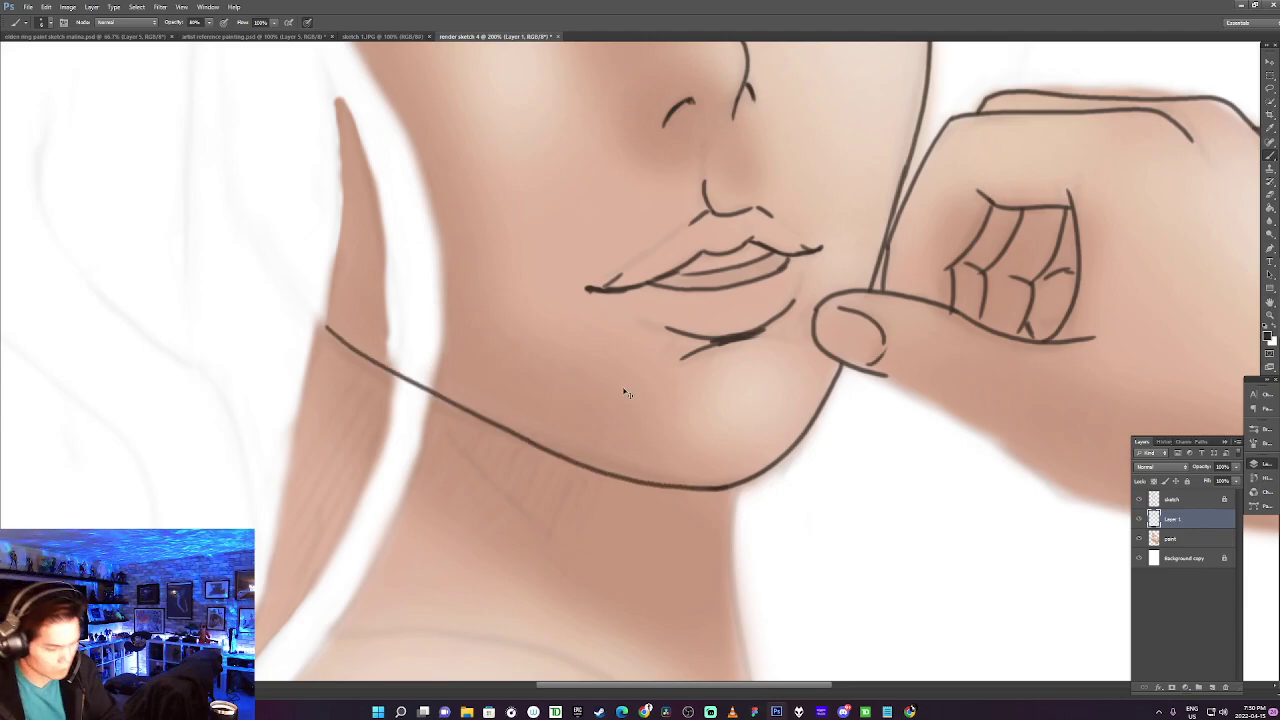
Adjust the hardness of the inking brush.
{"action": "key", "text": "ctrl+minus"}
{"action": "key", "text": "ctrl+minus"}
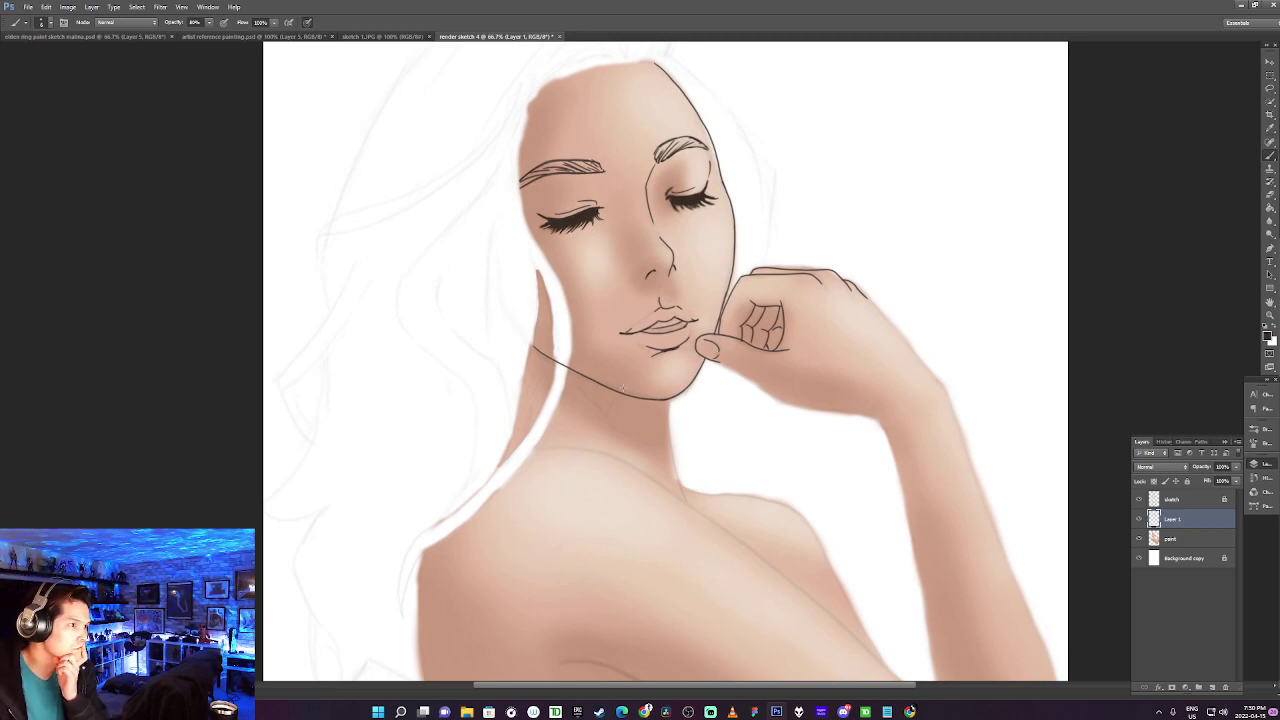
{"action": "right_click", "coordinate": [746, 306]}
{"action": "left_click", "coordinate": [775, 358]}
{"action": "left_click_drag", "start_coordinate": [775, 358], "coordinate": [780, 359]}
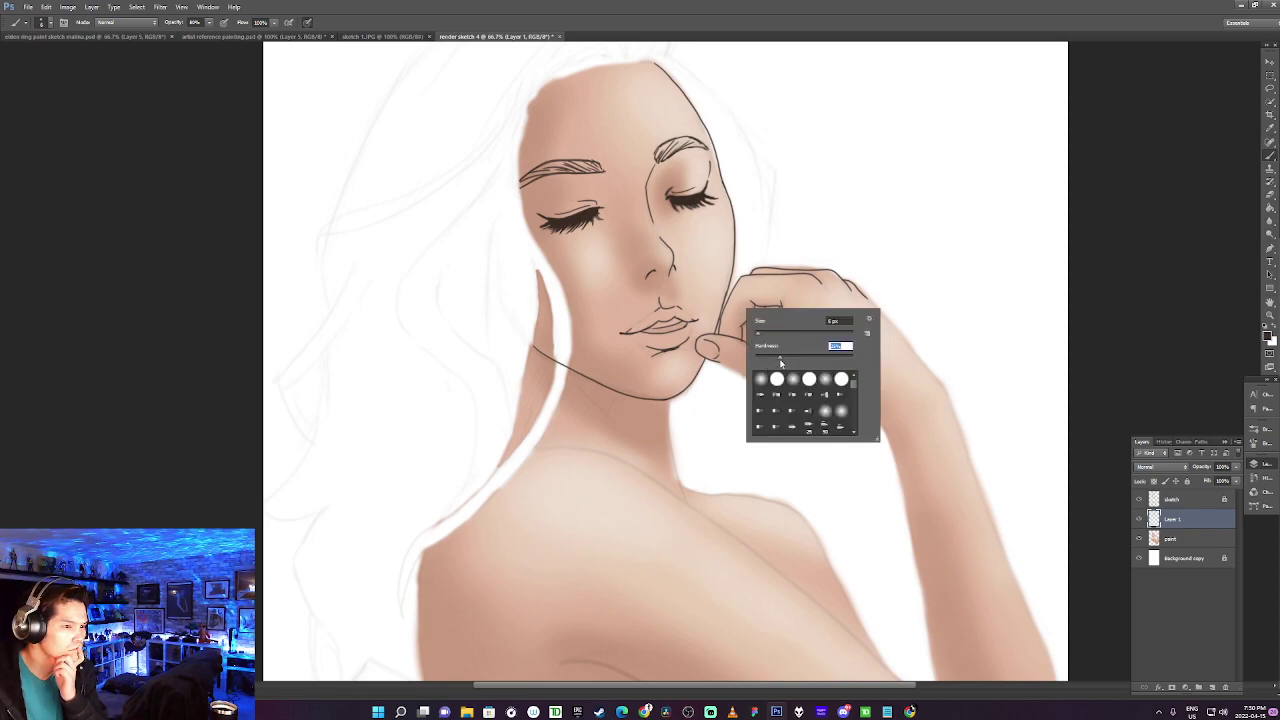
{"action": "key", "text": "Return"}
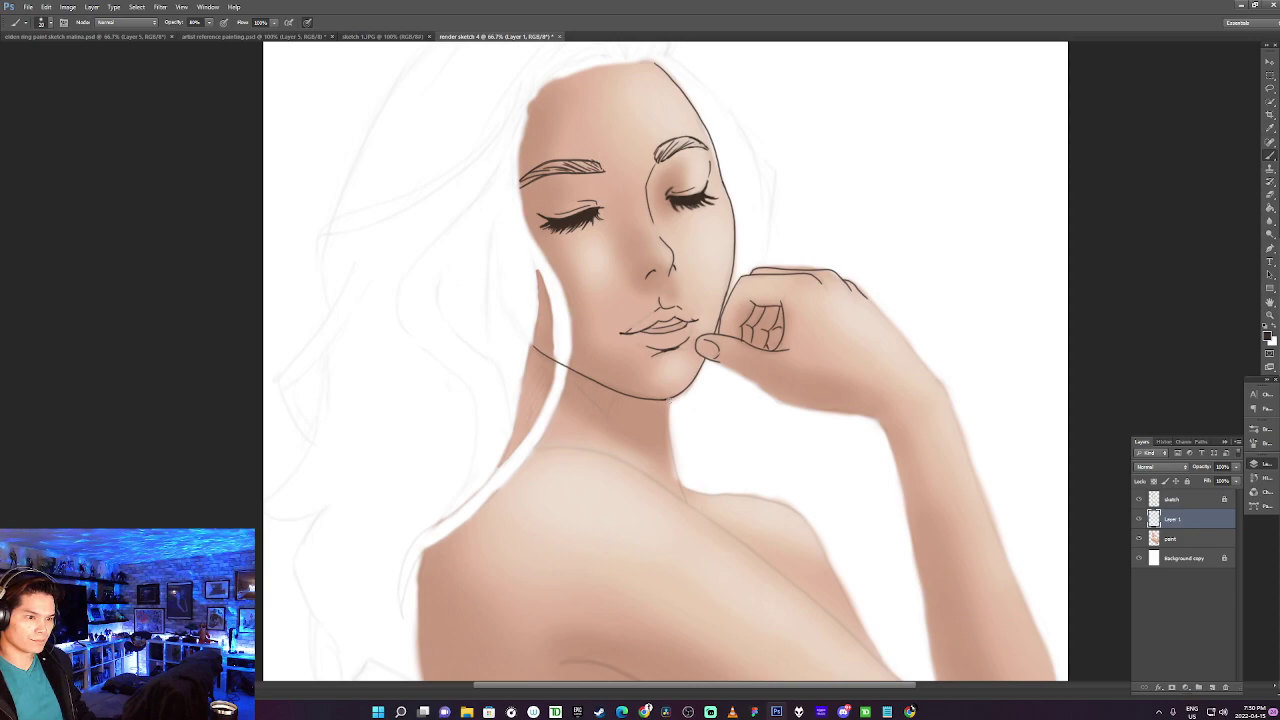
Draw the front edge of the neck from beneath the chin down to the shoulder.
{"action": "left_click_drag", "start_coordinate": [670, 400], "coordinate": [685, 503]}
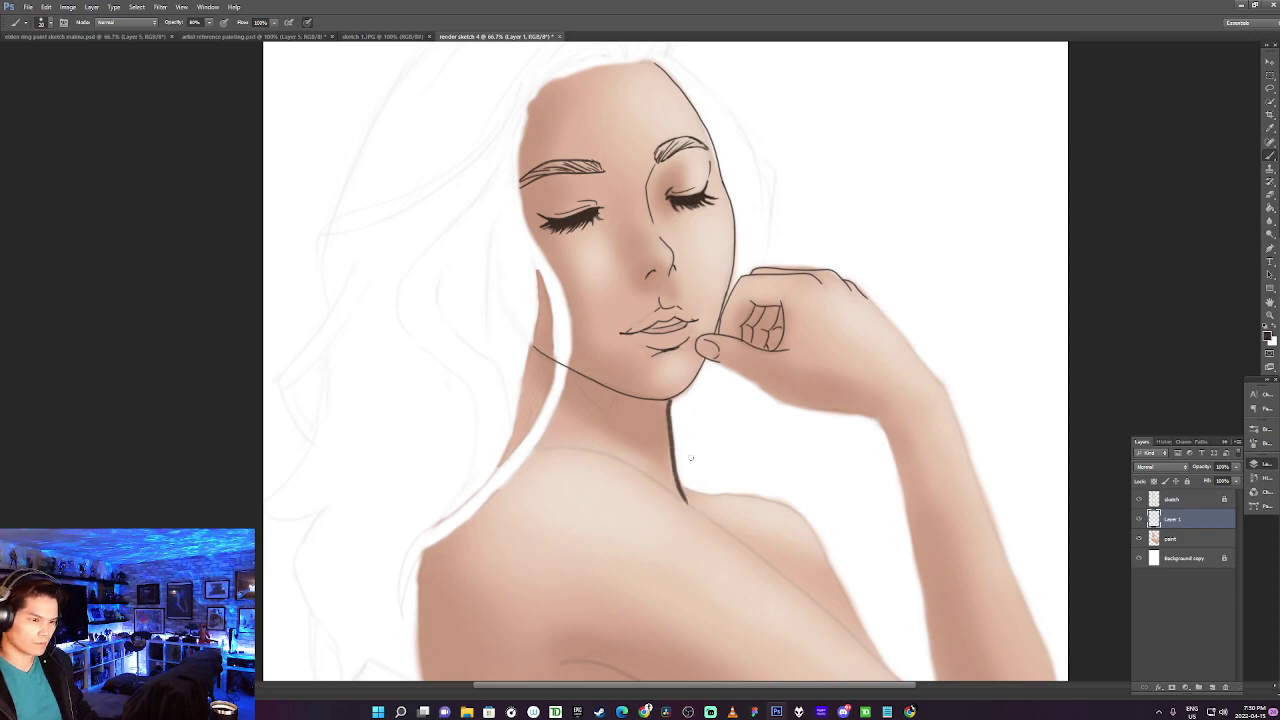
{"action": "key", "text": "ctrl+z"}
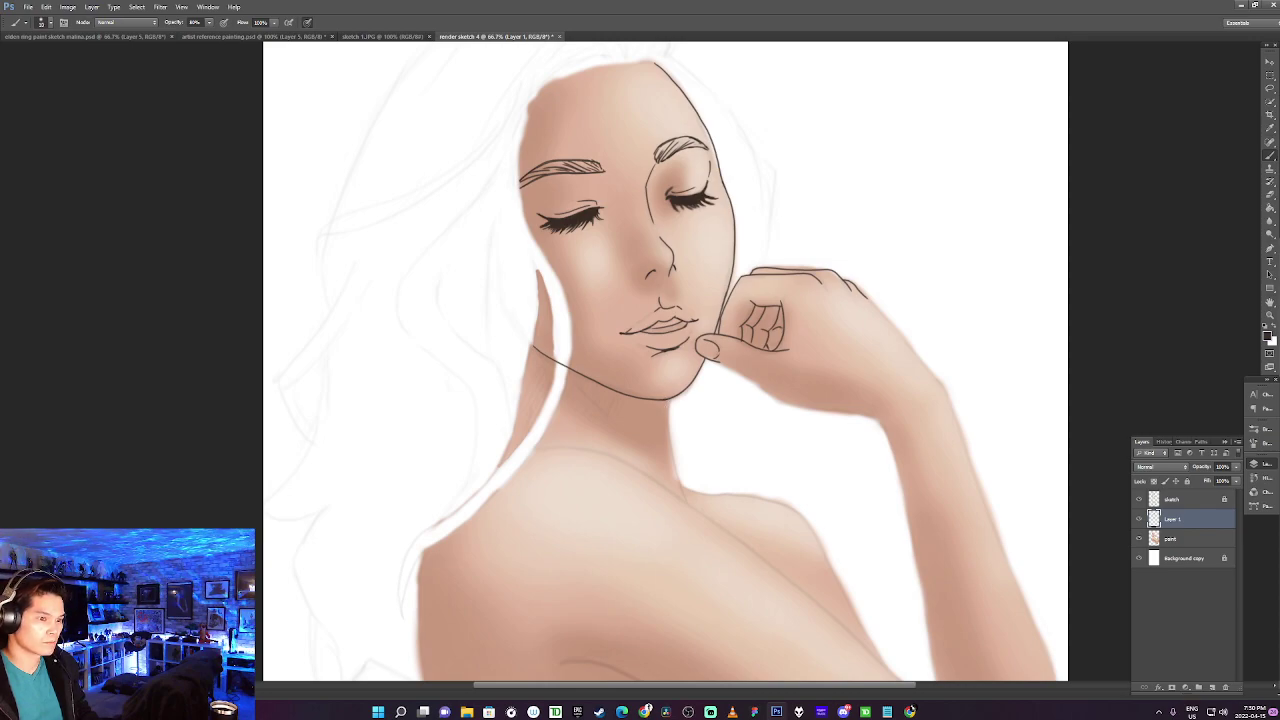
{"action": "left_click_drag", "start_coordinate": [668, 398], "coordinate": [683, 512]}
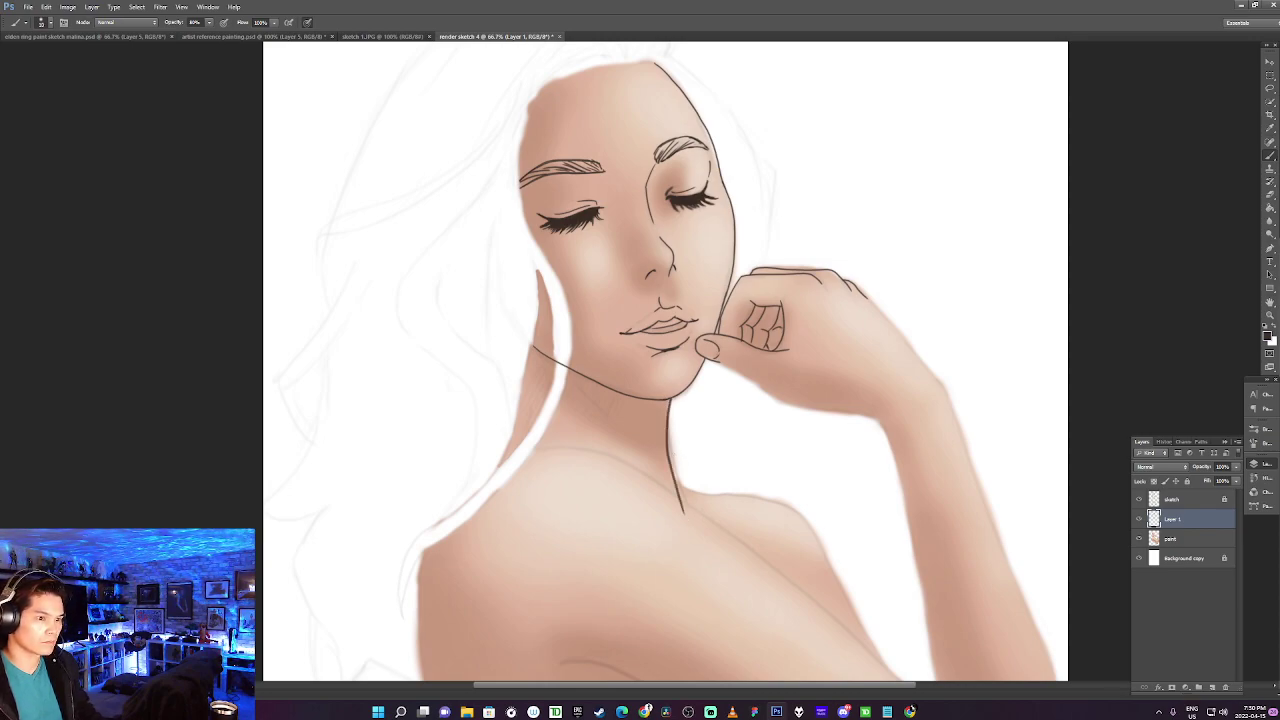
{"action": "key", "text": "ctrl+z"}
{"action": "left_click_drag", "start_coordinate": [668, 400], "coordinate": [684, 492]}
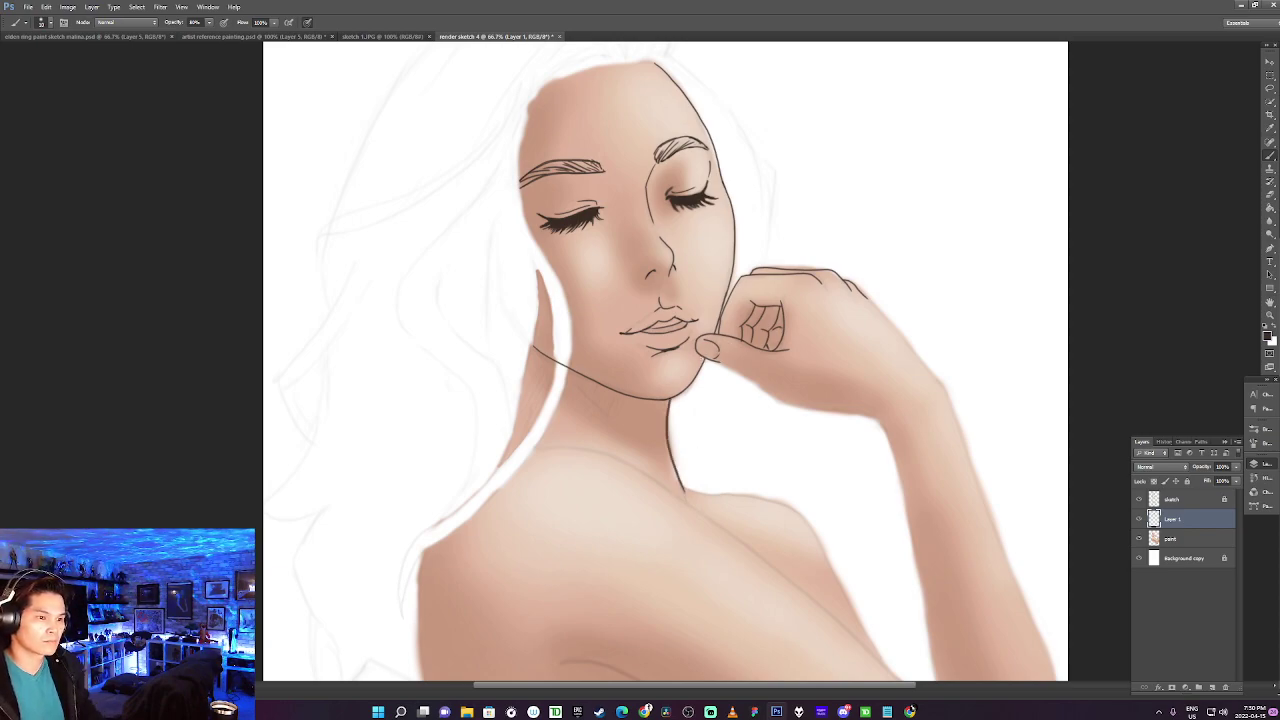
Outline the underside of the hand from the thumb tip along the palm to the wrist.
{"action": "left_click_drag", "start_coordinate": [697, 350], "coordinate": [776, 394]}
{"action": "key", "text": "ctrl+z"}
{"action": "mouse_move", "coordinate": [698, 352]}
{"action": "left_mouse_down"}
{"action": "mouse_move", "coordinate": [798, 407]}
{"action": "mouse_move", "coordinate": [890, 415]}
{"action": "mouse_move", "coordinate": [798, 407]}
{"action": "mouse_move", "coordinate": [890, 430]}
{"action": "left_mouse_up"}
{"action": "key", "text": "ctrl+z"}
{"action": "key", "text": "ctrl+z"}
{"action": "key", "text": "ctrl+z"}
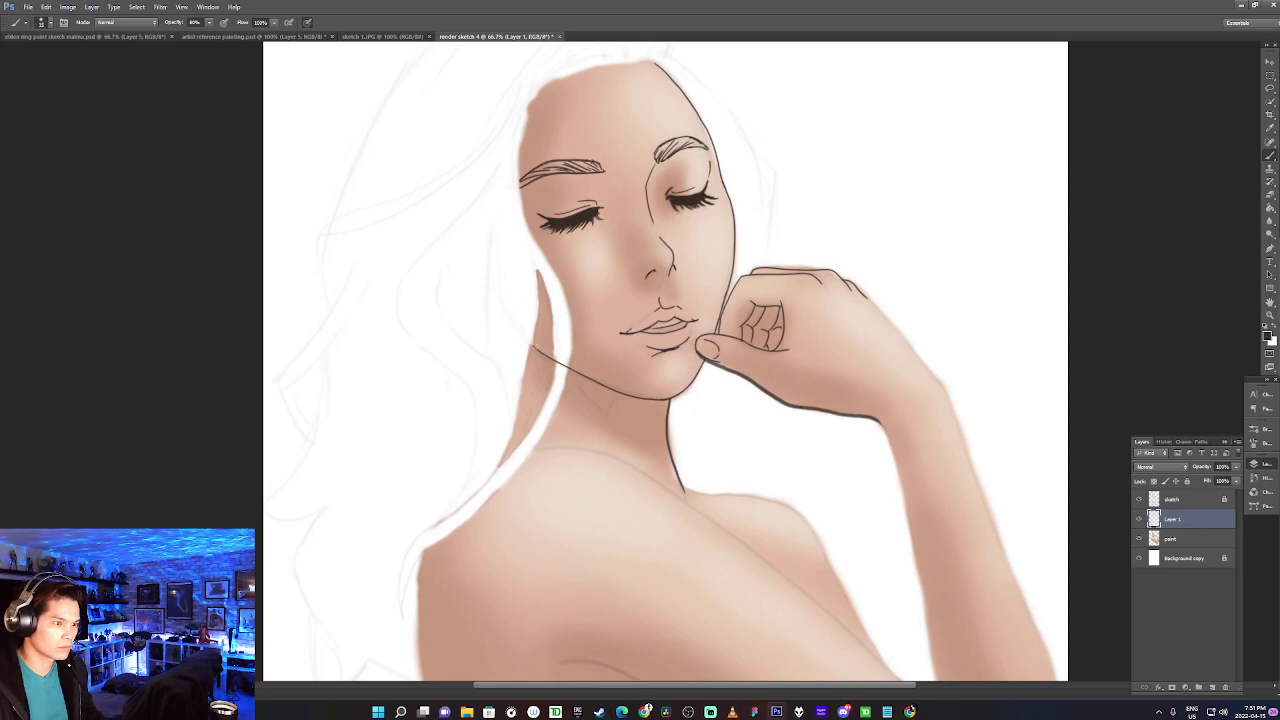
Thicken the jawline from the hair to the chin and along the chin up to the thumb.
{"action": "mouse_move", "coordinate": [532, 345]}
{"action": "left_mouse_down"}
{"action": "mouse_move", "coordinate": [600, 385]}
{"action": "mouse_move", "coordinate": [670, 398]}
{"action": "mouse_move", "coordinate": [694, 378]}
{"action": "left_mouse_up"}
{"action": "key", "text": "ctrl+z"}
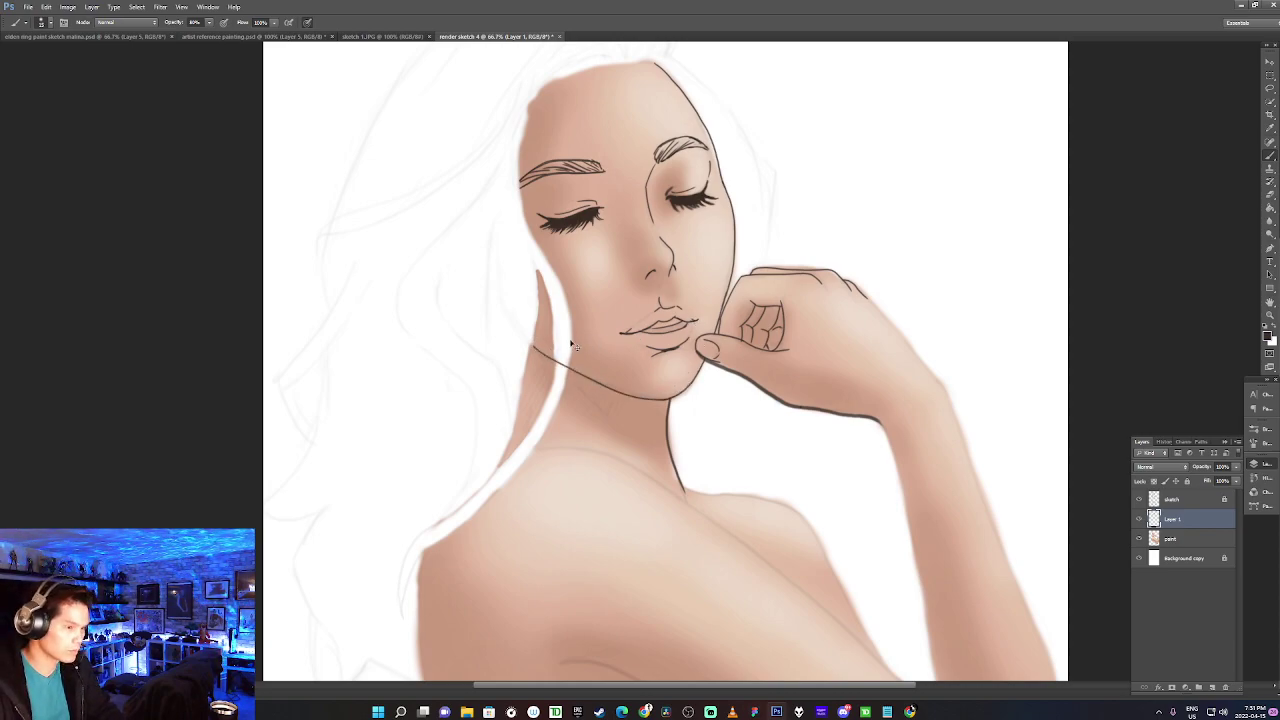
{"action": "mouse_move", "coordinate": [536, 347]}
{"action": "left_mouse_down"}
{"action": "mouse_move", "coordinate": [610, 388]}
{"action": "mouse_move", "coordinate": [682, 396]}
{"action": "left_mouse_up"}
{"action": "key", "text": "ctrl+z"}
{"action": "mouse_move", "coordinate": [532, 344]}
{"action": "left_mouse_down"}
{"action": "mouse_move", "coordinate": [614, 390]}
{"action": "mouse_move", "coordinate": [674, 398]}
{"action": "left_mouse_up"}
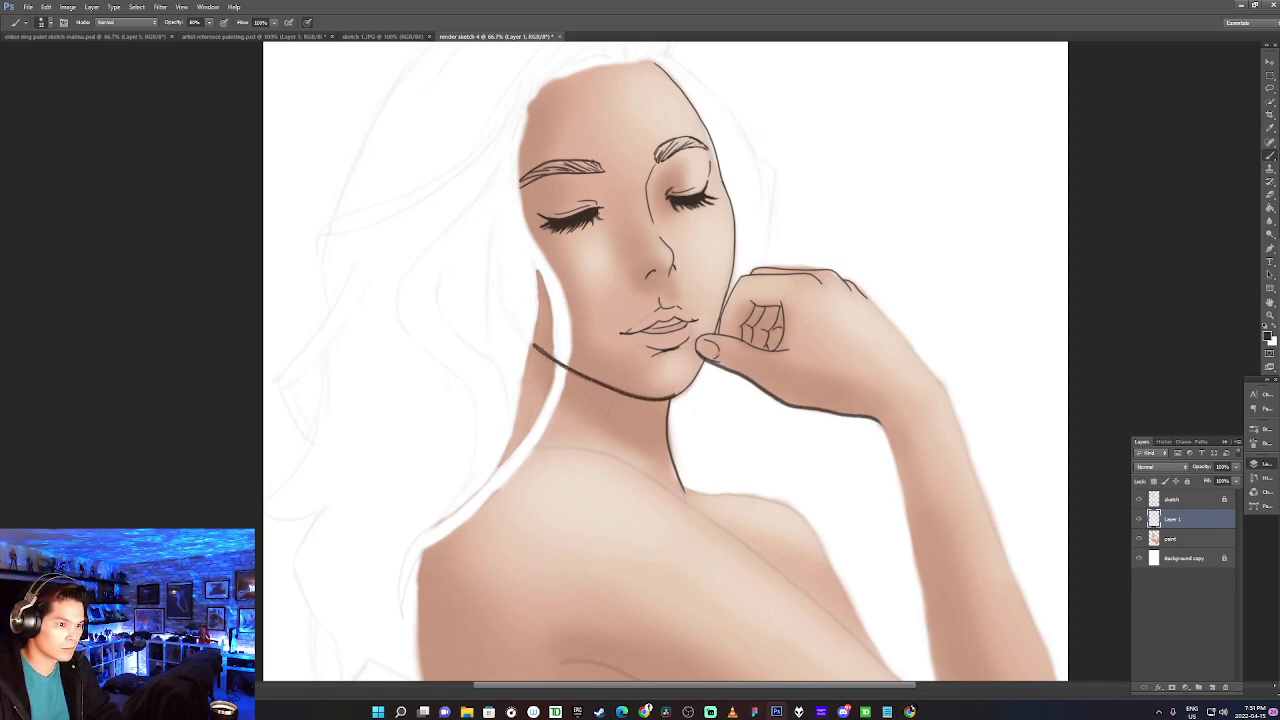
{"action": "left_click_drag", "start_coordinate": [704, 357], "coordinate": [670, 398]}
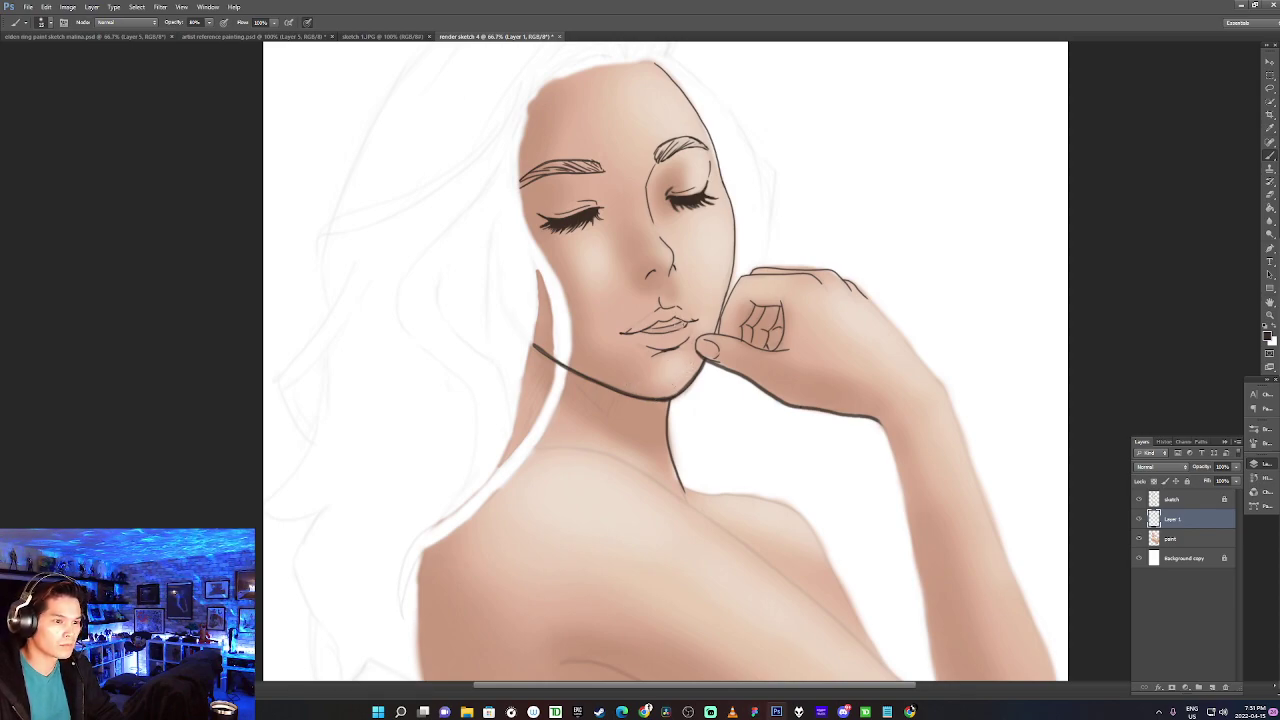
Thicken the finger lines and the outline of the palm opening inside the curled hand.
{"action": "mouse_move", "coordinate": [697, 350]}
{"action": "left_mouse_down"}
{"action": "mouse_move", "coordinate": [721, 318]}
{"action": "mouse_move", "coordinate": [741, 330]}
{"action": "mouse_move", "coordinate": [782, 300]}
{"action": "mouse_move", "coordinate": [786, 350]}
{"action": "mouse_move", "coordinate": [754, 347]}
{"action": "mouse_move", "coordinate": [768, 305]}
{"action": "mouse_move", "coordinate": [765, 347]}
{"action": "mouse_move", "coordinate": [782, 329]}
{"action": "left_mouse_up"}
{"action": "key", "text": "ctrl+z"}
{"action": "key", "text": "ctrl+z"}
{"action": "key", "text": "ctrl+z"}
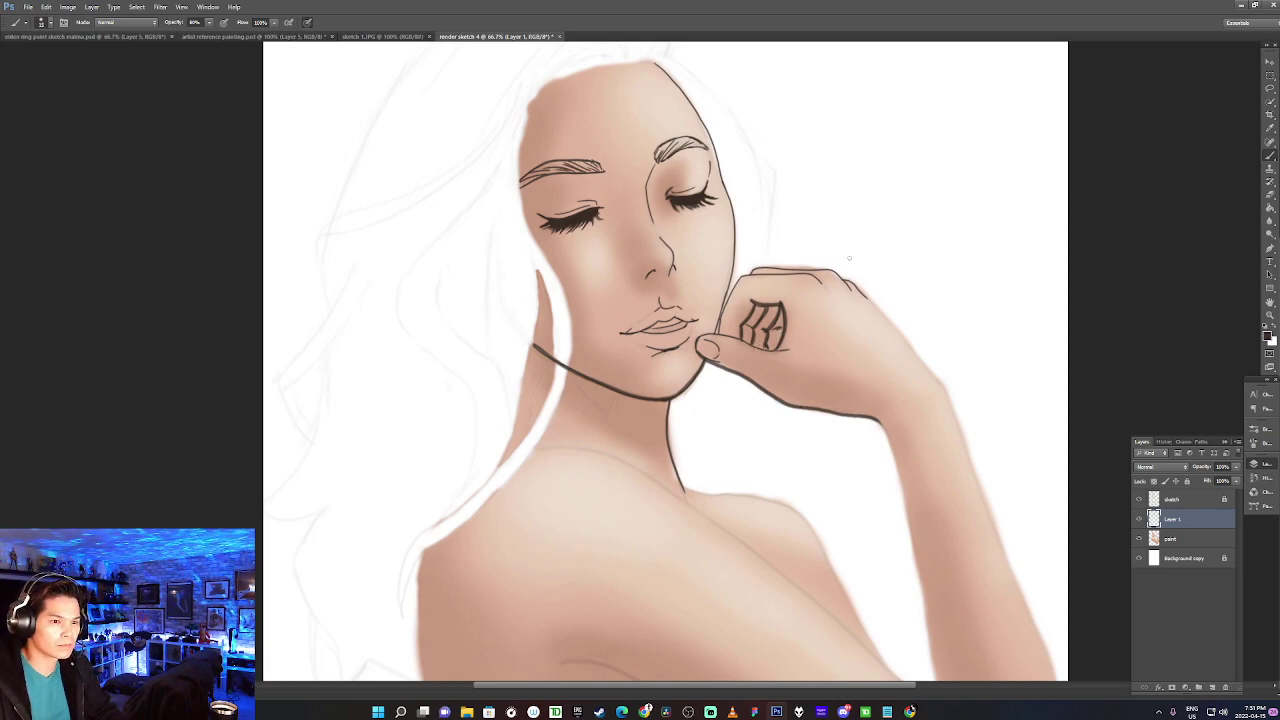
Thicken the index finger's outer contour from the thumb beside the cheek up to the first knuckle.
{"action": "left_click_drag", "start_coordinate": [717, 331], "coordinate": [721, 318]}
{"action": "key", "text": "ctrl+z"}
{"action": "key", "text": "ctrl+z"}
{"action": "mouse_move", "coordinate": [720, 316]}
{"action": "left_mouse_down"}
{"action": "mouse_move", "coordinate": [742, 277]}
{"action": "mouse_move", "coordinate": [798, 274]}
{"action": "mouse_move", "coordinate": [755, 275]}
{"action": "left_mouse_up"}
{"action": "key", "text": "ctrl+z"}
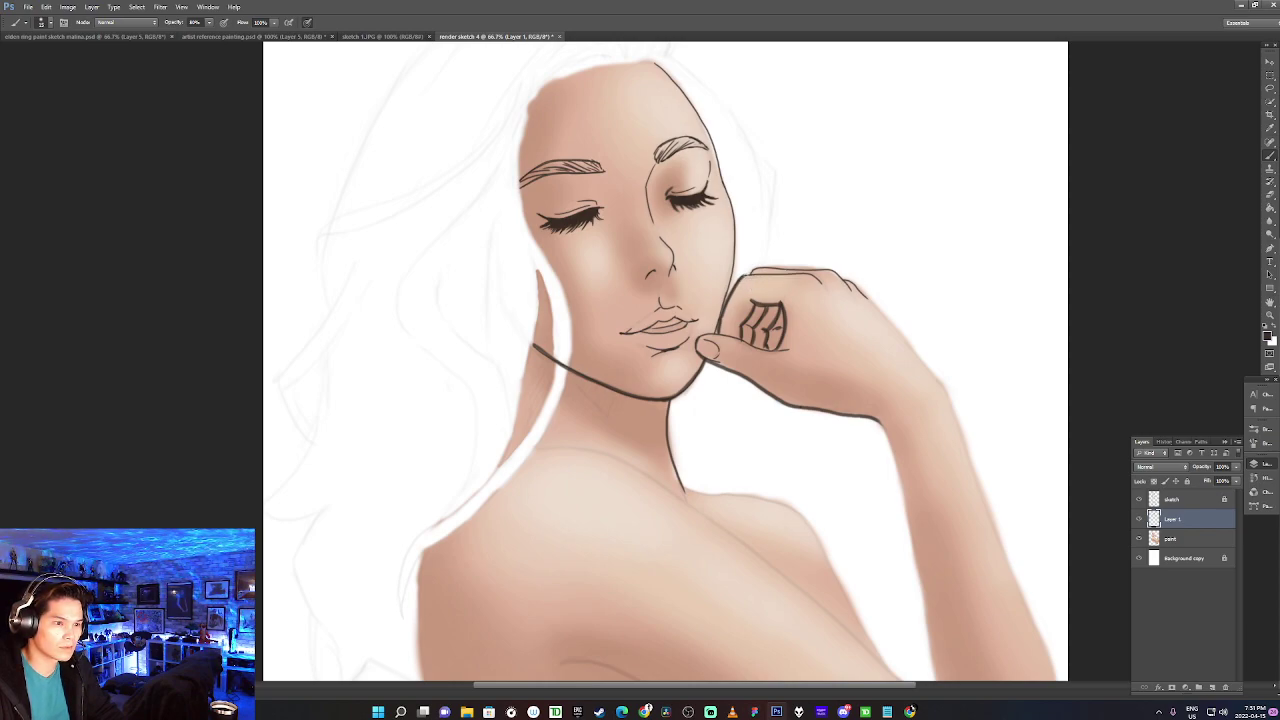
{"action": "left_click_drag", "start_coordinate": [716, 331], "coordinate": [719, 315]}
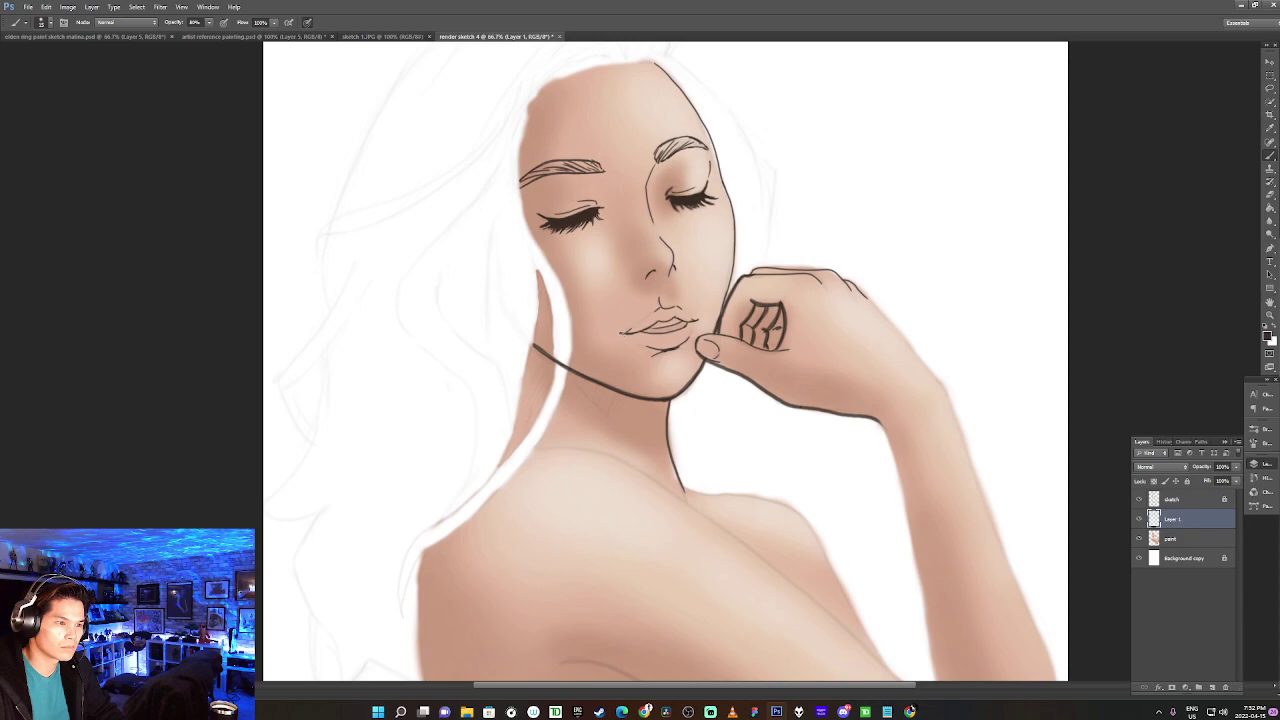
Darken the line between the lips from the left mouth corner and the shadow line under the lower lip.
{"action": "left_click_drag", "start_coordinate": [622, 334], "coordinate": [640, 331]}
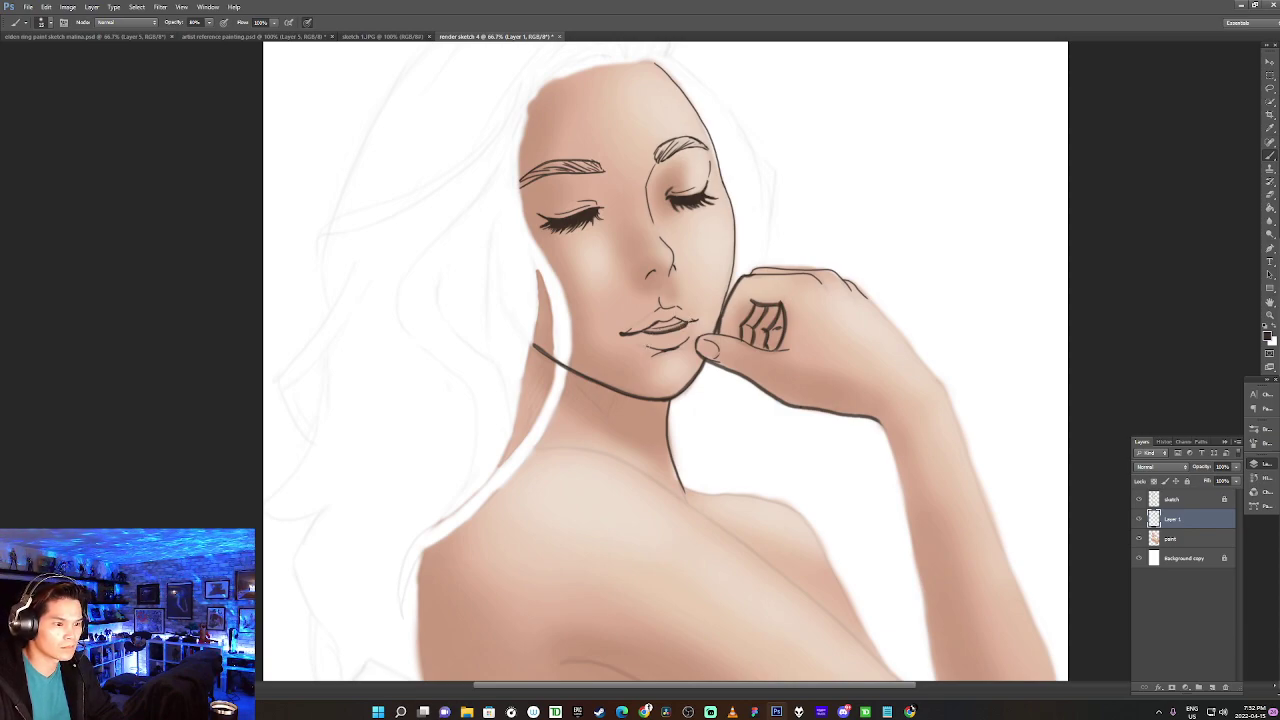
{"action": "left_click_drag", "start_coordinate": [688, 339], "coordinate": [666, 349]}
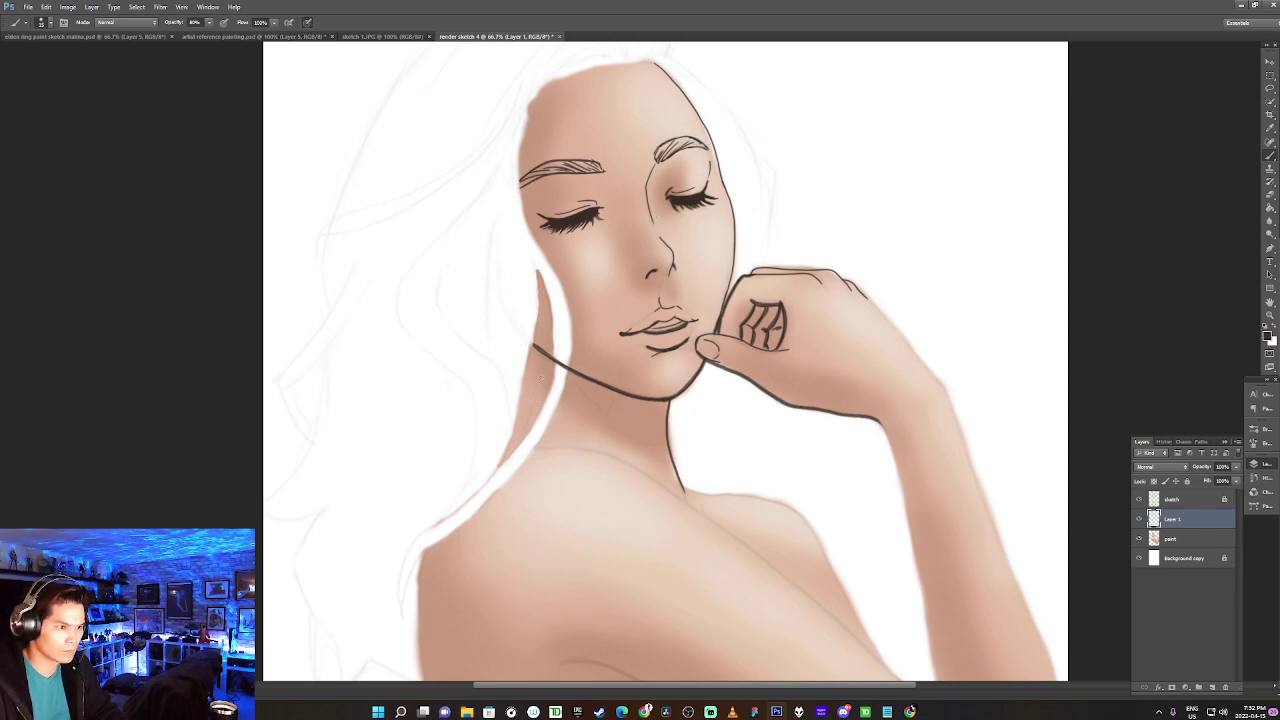
{"action": "left_click_drag", "start_coordinate": [533, 260], "coordinate": [531, 441]}
{"action": "key", "text": "ctrl+z"}
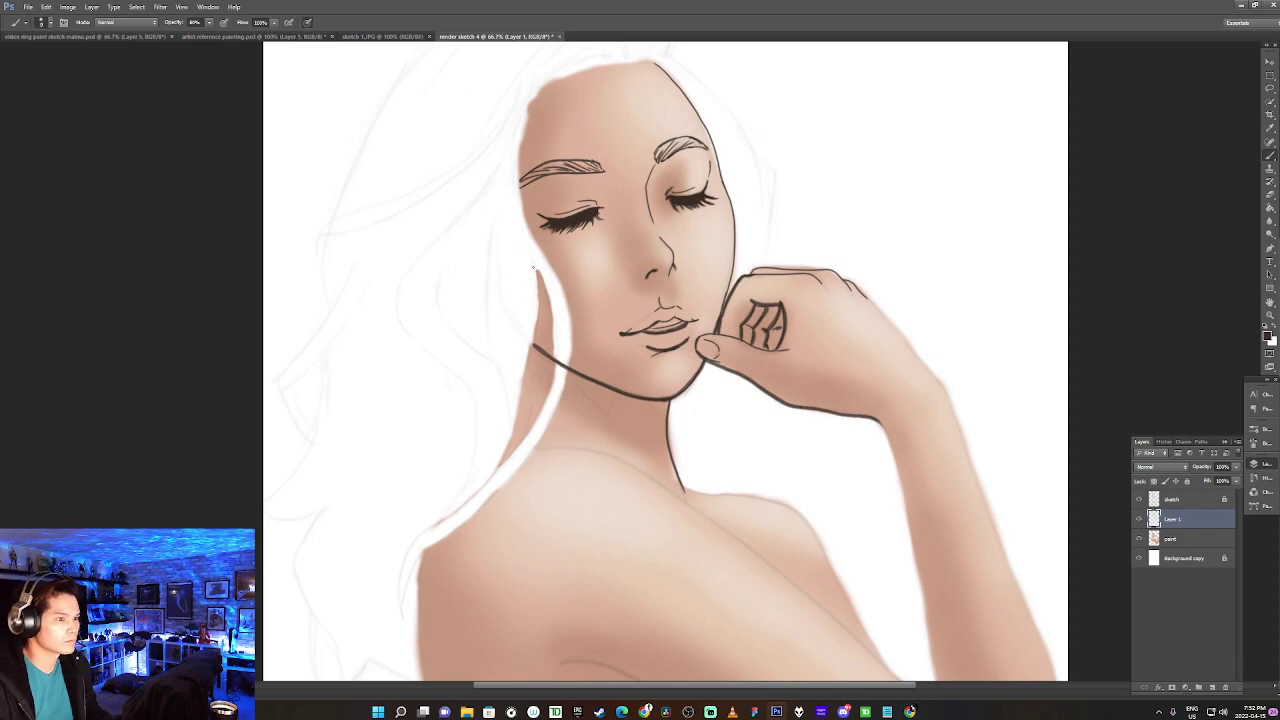
{"action": "mouse_move", "coordinate": [534, 265]}
{"action": "left_mouse_down"}
{"action": "mouse_move", "coordinate": [556, 353]}
{"action": "mouse_move", "coordinate": [521, 466]}
{"action": "left_mouse_up"}
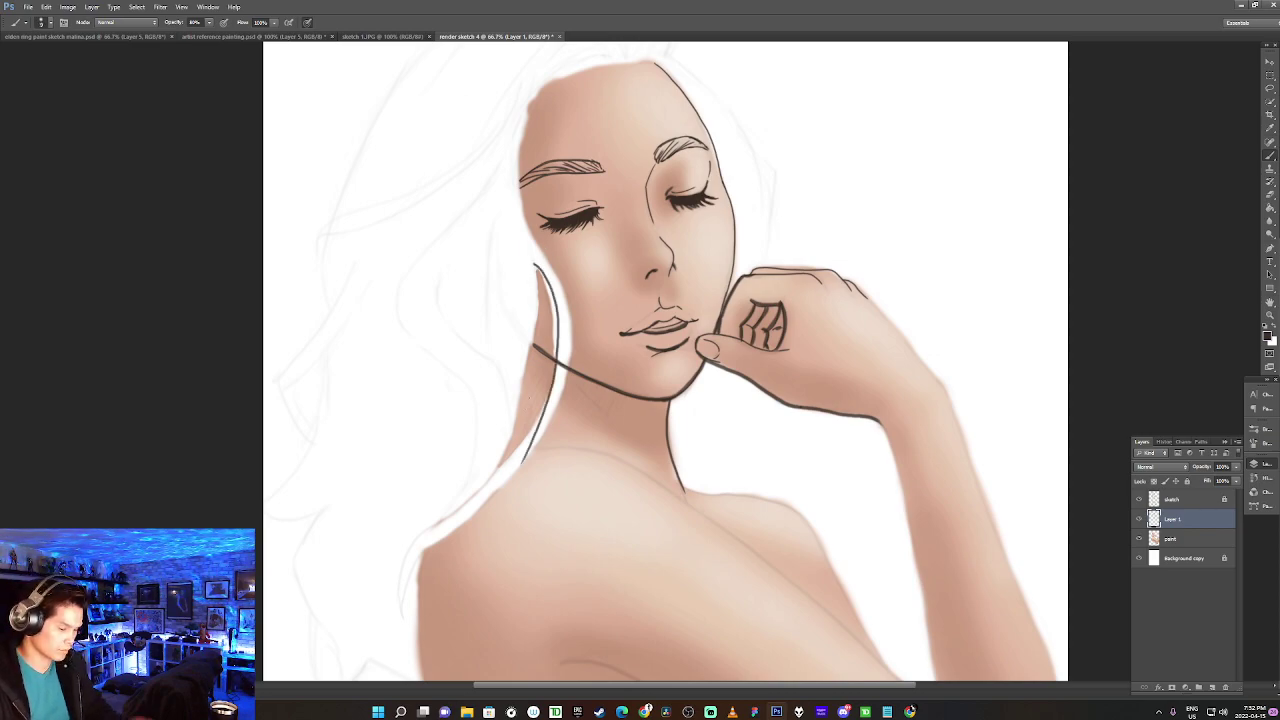
{"action": "key", "text": "ctrl+z"}
{"action": "mouse_move", "coordinate": [535, 265]}
{"action": "left_mouse_down"}
{"action": "mouse_move", "coordinate": [555, 343]}
{"action": "mouse_move", "coordinate": [514, 452]}
{"action": "mouse_move", "coordinate": [481, 478]}
{"action": "left_mouse_up"}
{"action": "key", "text": "ctrl+z"}
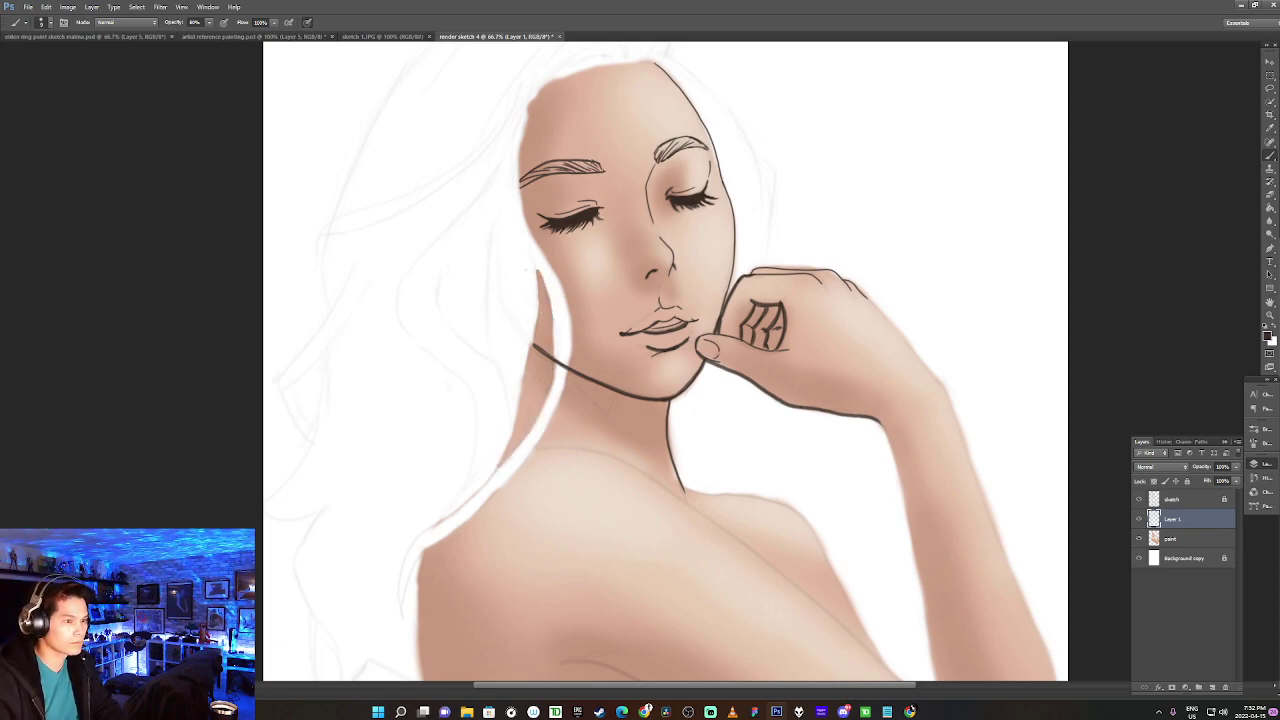
{"action": "mouse_move", "coordinate": [535, 265]}
{"action": "left_mouse_down"}
{"action": "mouse_move", "coordinate": [552, 320]}
{"action": "mouse_move", "coordinate": [549, 384]}
{"action": "left_mouse_up"}
{"action": "key", "text": "ctrl+z"}
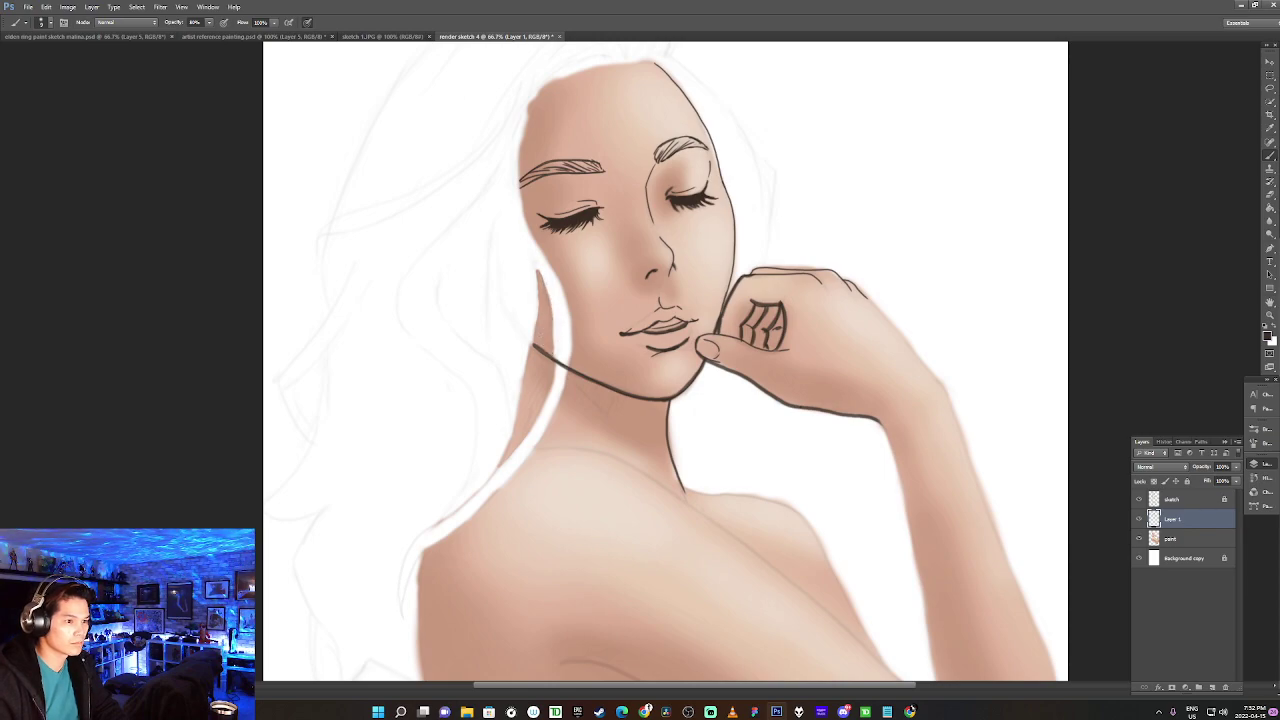
{"action": "left_click_drag", "start_coordinate": [536, 268], "coordinate": [553, 382]}
{"action": "key", "text": "ctrl+z"}
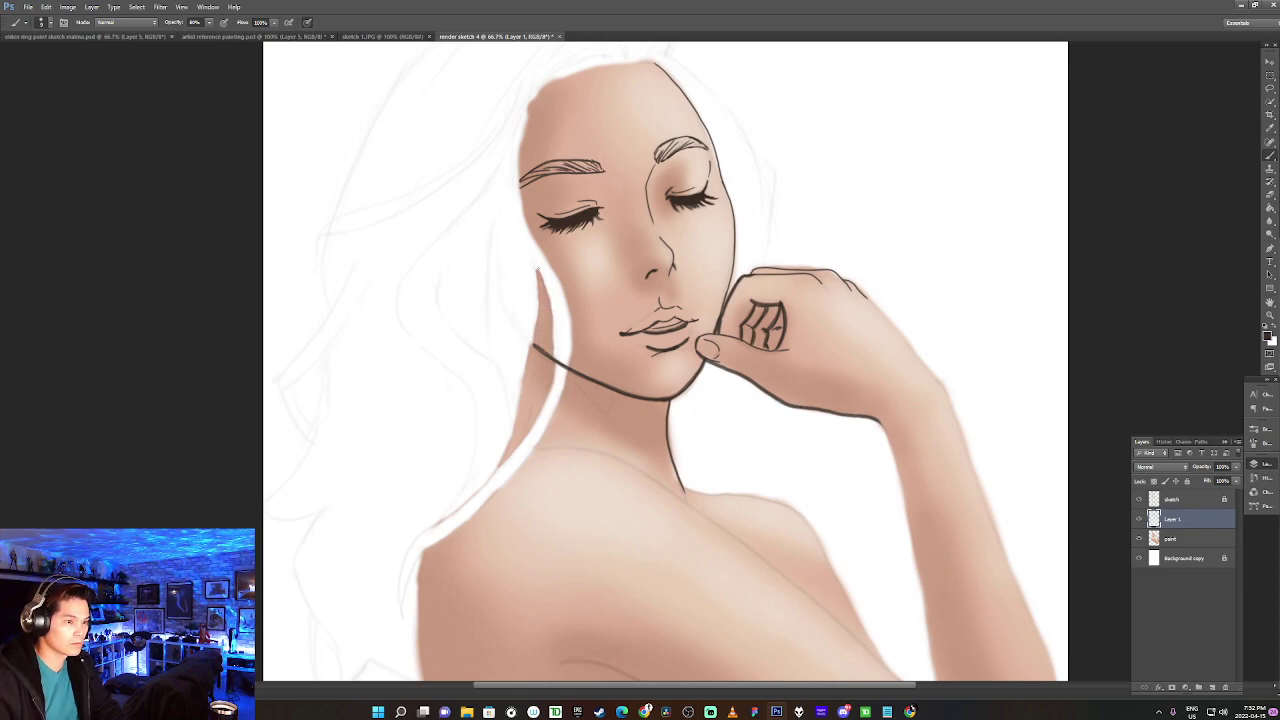
{"action": "mouse_move", "coordinate": [535, 265]}
{"action": "left_mouse_down"}
{"action": "mouse_move", "coordinate": [559, 377]}
{"action": "mouse_move", "coordinate": [527, 450]}
{"action": "left_mouse_up"}
{"action": "key", "text": "ctrl+z"}
{"action": "mouse_move", "coordinate": [534, 266]}
{"action": "left_mouse_down"}
{"action": "mouse_move", "coordinate": [561, 329]}
{"action": "mouse_move", "coordinate": [516, 454]}
{"action": "left_mouse_up"}
{"action": "key", "text": "ctrl+z"}
{"action": "mouse_move", "coordinate": [538, 265]}
{"action": "left_mouse_down"}
{"action": "mouse_move", "coordinate": [560, 345]}
{"action": "mouse_move", "coordinate": [514, 476]}
{"action": "left_mouse_up"}
{"action": "key", "text": "ctrl+z"}
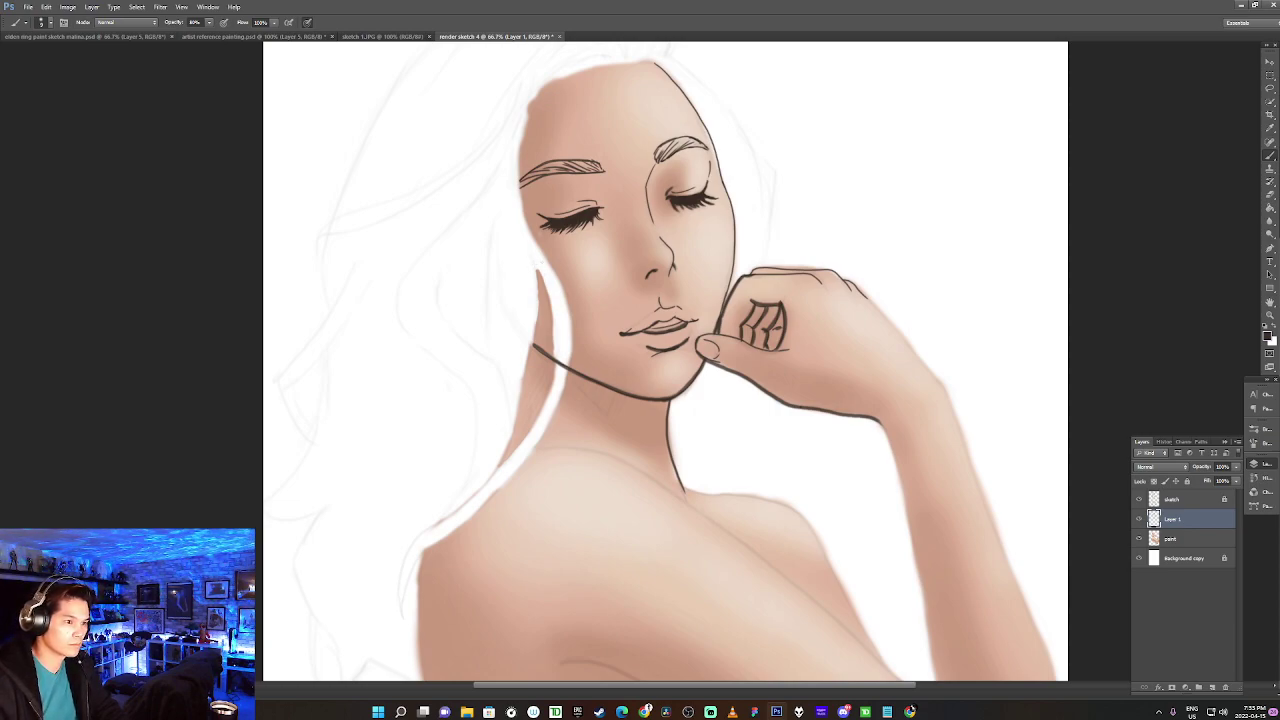
{"action": "mouse_move", "coordinate": [560, 323]}
{"action": "left_mouse_down"}
{"action": "mouse_move", "coordinate": [541, 410]}
{"action": "mouse_move", "coordinate": [519, 438]}
{"action": "left_mouse_up"}
{"action": "key", "text": "ctrl+z"}
{"action": "mouse_move", "coordinate": [537, 268]}
{"action": "left_mouse_down"}
{"action": "mouse_move", "coordinate": [553, 354]}
{"action": "mouse_move", "coordinate": [530, 436]}
{"action": "left_mouse_up"}
{"action": "key", "text": "ctrl+z"}
{"action": "mouse_move", "coordinate": [540, 270]}
{"action": "left_mouse_down"}
{"action": "mouse_move", "coordinate": [557, 380]}
{"action": "mouse_move", "coordinate": [467, 492]}
{"action": "mouse_move", "coordinate": [500, 486]}
{"action": "left_mouse_up"}
{"action": "key", "text": "ctrl+z"}
{"action": "left_click_drag", "start_coordinate": [540, 268], "coordinate": [510, 460]}
{"action": "key", "text": "ctrl+z"}
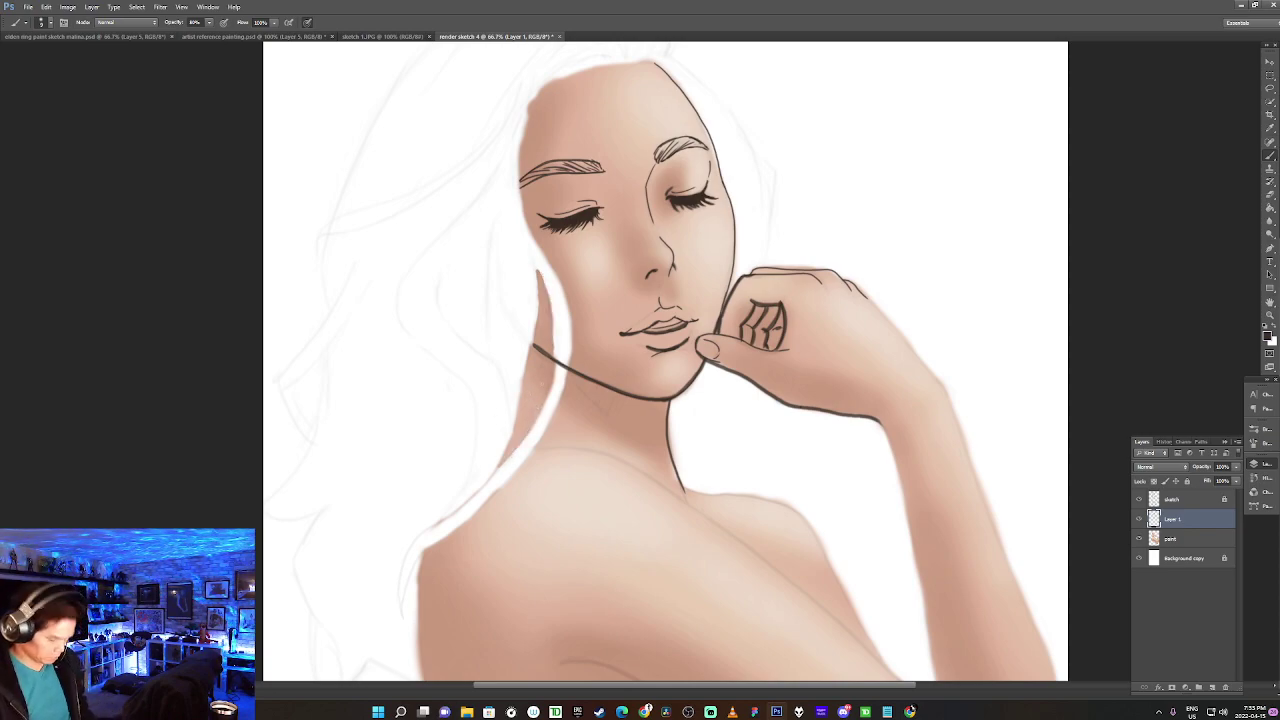
{"action": "mouse_move", "coordinate": [540, 270]}
{"action": "left_mouse_down"}
{"action": "mouse_move", "coordinate": [561, 332]}
{"action": "mouse_move", "coordinate": [485, 505]}
{"action": "left_mouse_up"}
{"action": "key", "text": "ctrl+z"}
{"action": "mouse_move", "coordinate": [537, 268]}
{"action": "left_mouse_down"}
{"action": "mouse_move", "coordinate": [554, 353]}
{"action": "mouse_move", "coordinate": [487, 484]}
{"action": "left_mouse_up"}
{"action": "key", "text": "ctrl+z"}
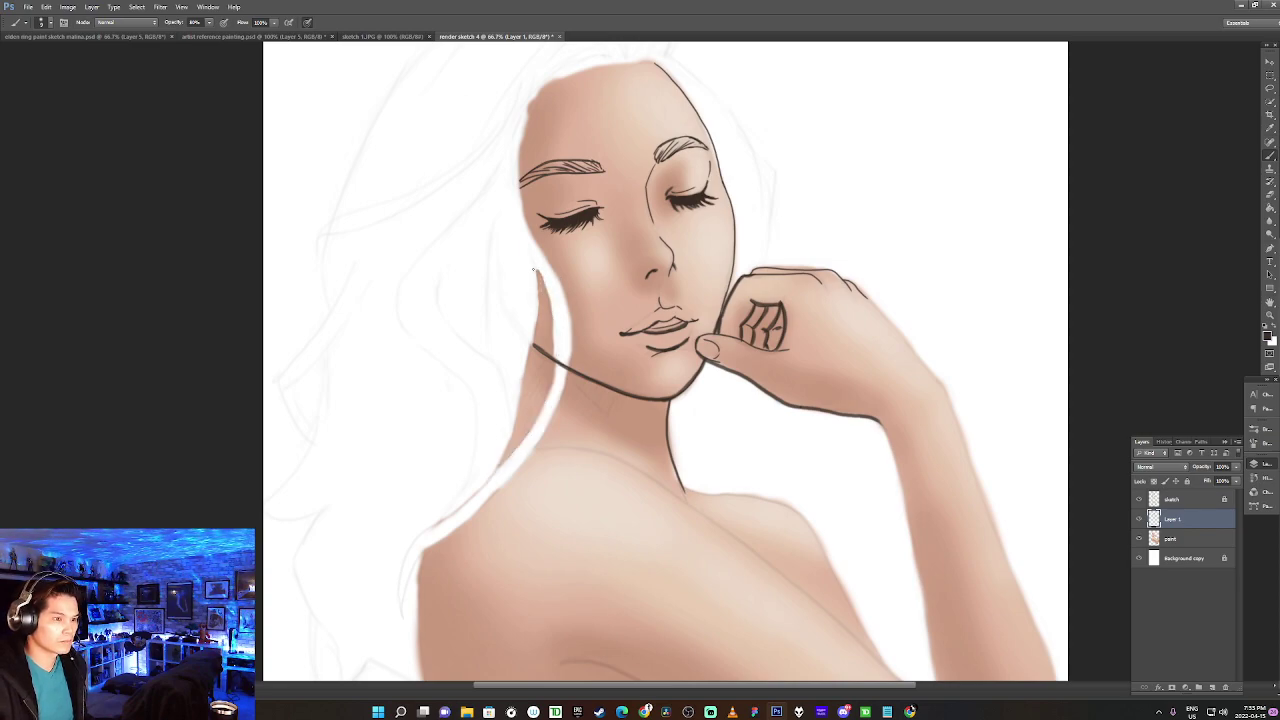
{"action": "mouse_move", "coordinate": [540, 272]}
{"action": "left_mouse_down"}
{"action": "mouse_move", "coordinate": [551, 352]}
{"action": "mouse_move", "coordinate": [527, 448]}
{"action": "left_mouse_up"}
{"action": "key", "text": "ctrl+z"}
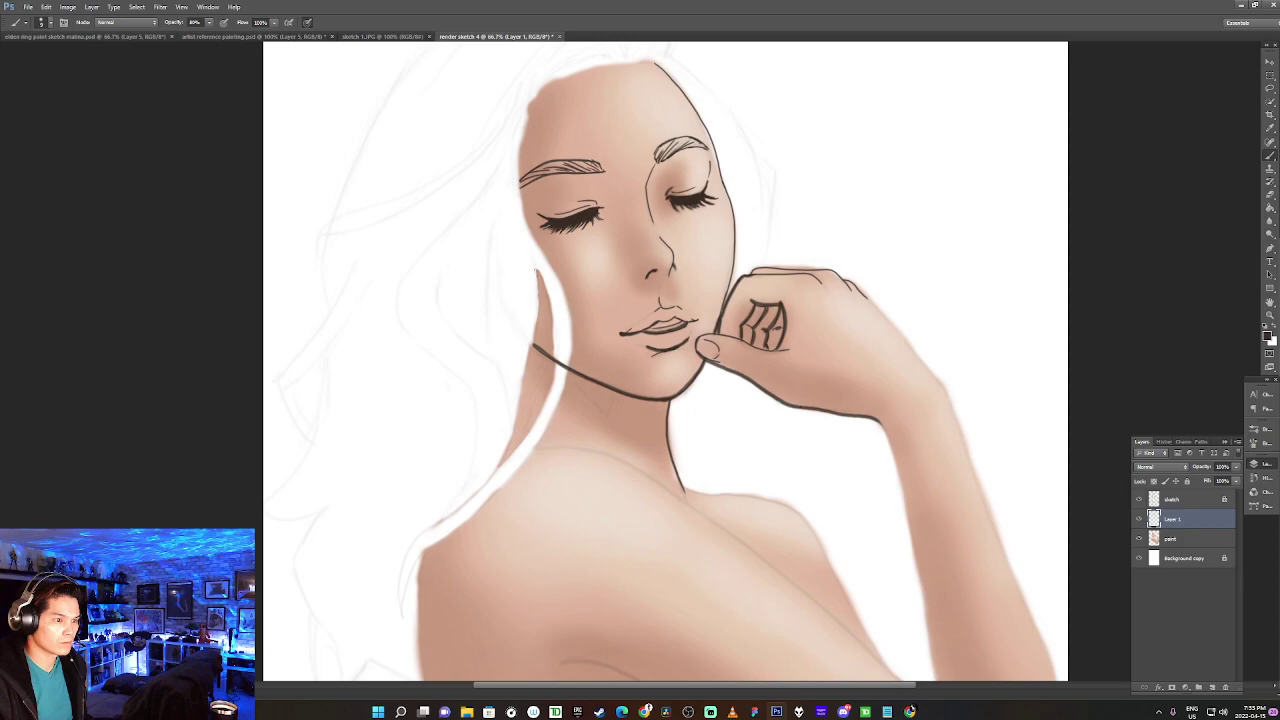
{"action": "mouse_move", "coordinate": [540, 274]}
{"action": "left_mouse_down"}
{"action": "mouse_move", "coordinate": [556, 379]}
{"action": "mouse_move", "coordinate": [500, 464]}
{"action": "left_mouse_up"}
{"action": "key", "text": "ctrl+z"}
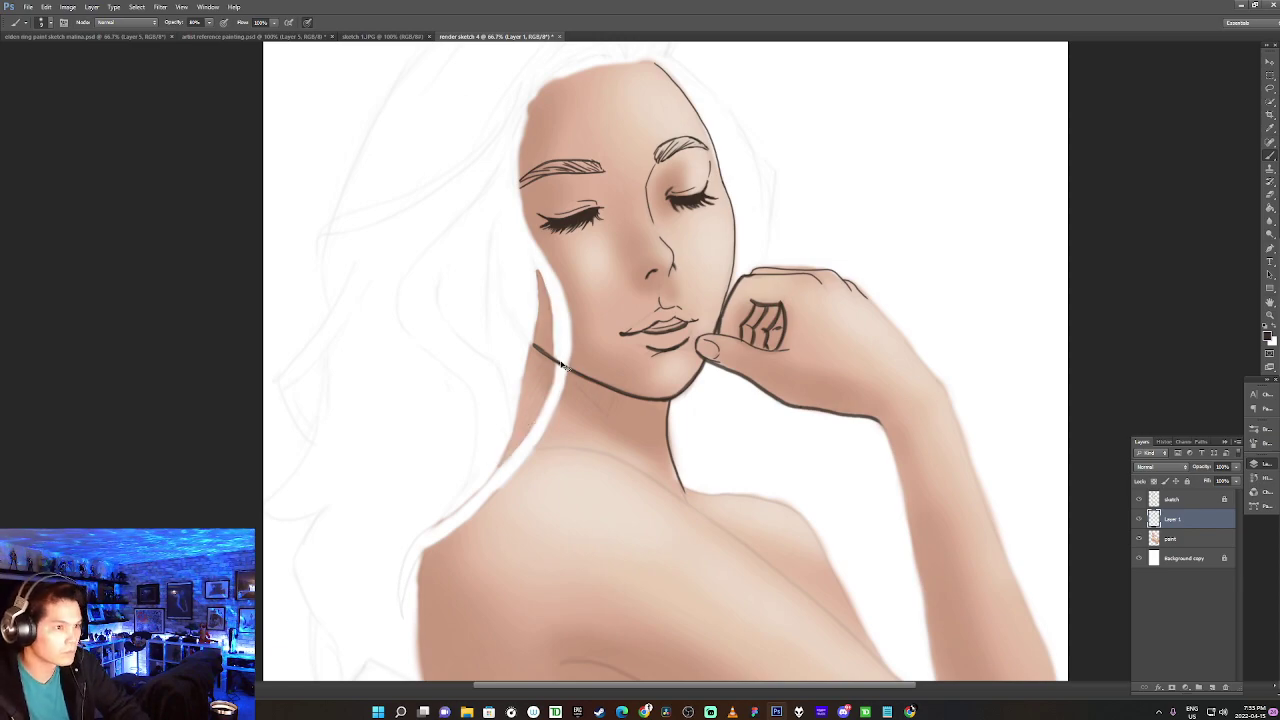
Ink the rear edge of the hair strand beside the cheek, curving down across the jawline and neck, with a short tail at its upper end.
{"action": "key", "text": "ctrl+plus"}
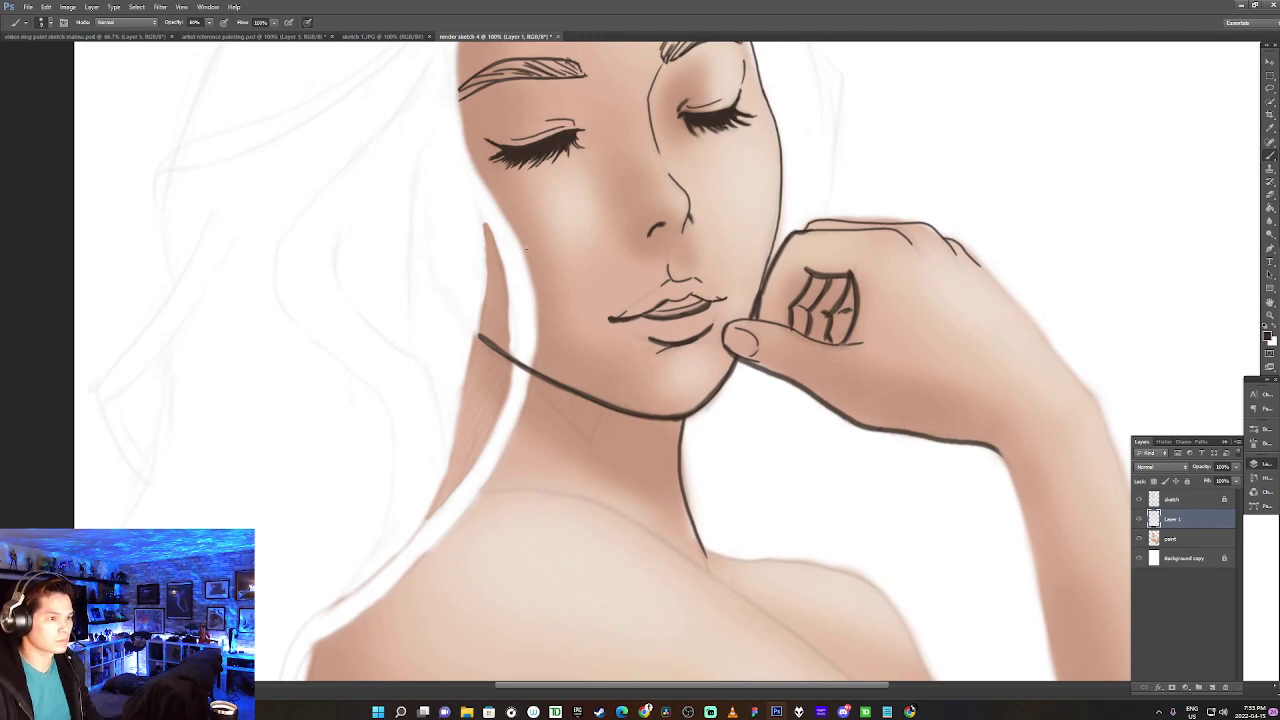
{"action": "mouse_move", "coordinate": [484, 214]}
{"action": "left_mouse_down"}
{"action": "mouse_move", "coordinate": [517, 292]}
{"action": "mouse_move", "coordinate": [519, 338]}
{"action": "mouse_move", "coordinate": [502, 400]}
{"action": "mouse_move", "coordinate": [444, 498]}
{"action": "left_mouse_up"}
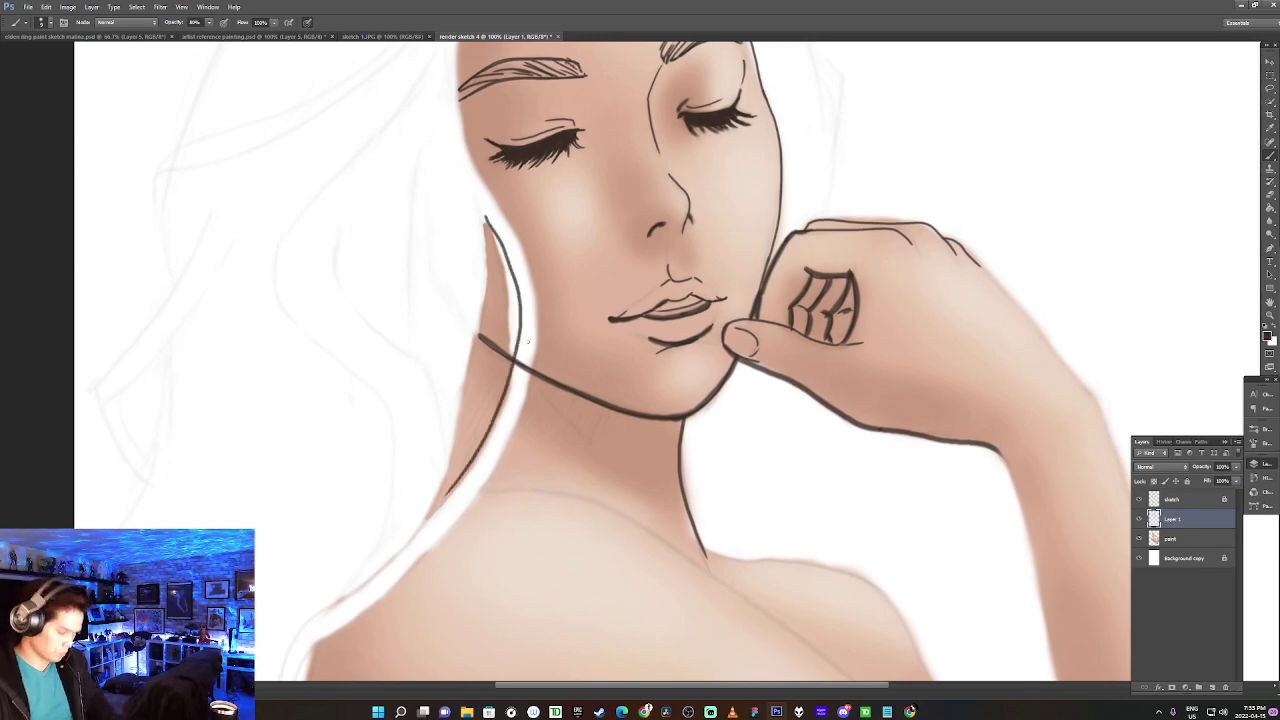
{"action": "key", "text": "ctrl+z"}
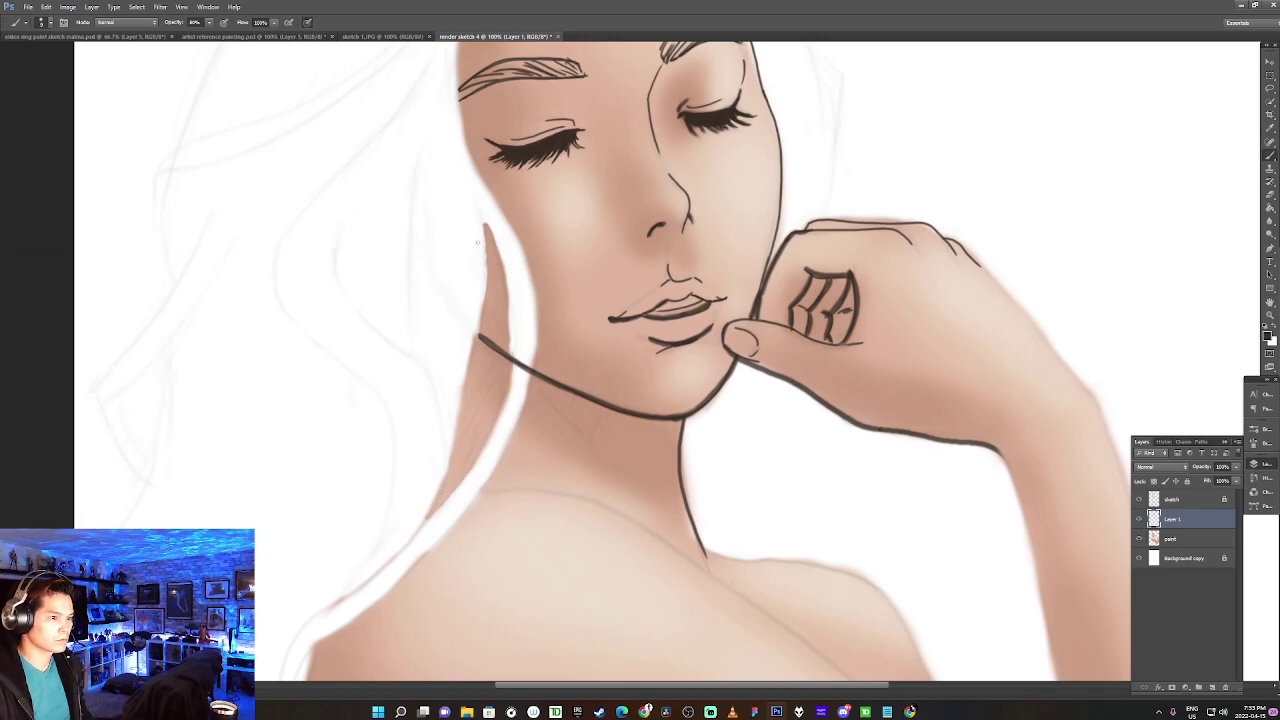
{"action": "left_click_drag", "start_coordinate": [485, 223], "coordinate": [514, 318]}
{"action": "key", "text": "ctrl+z"}
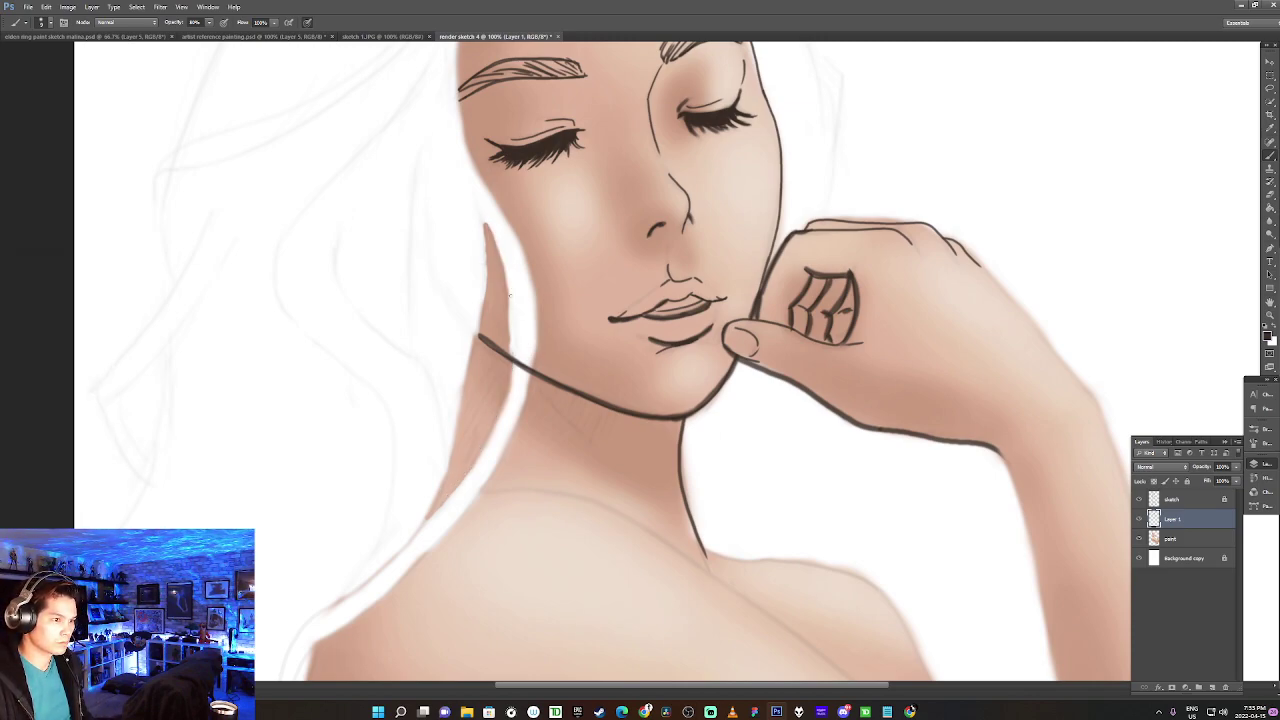
{"action": "mouse_move", "coordinate": [484, 220]}
{"action": "left_mouse_down"}
{"action": "mouse_move", "coordinate": [506, 395]}
{"action": "mouse_move", "coordinate": [463, 487]}
{"action": "mouse_move", "coordinate": [426, 534]}
{"action": "left_mouse_up"}
{"action": "key", "text": "ctrl+z"}
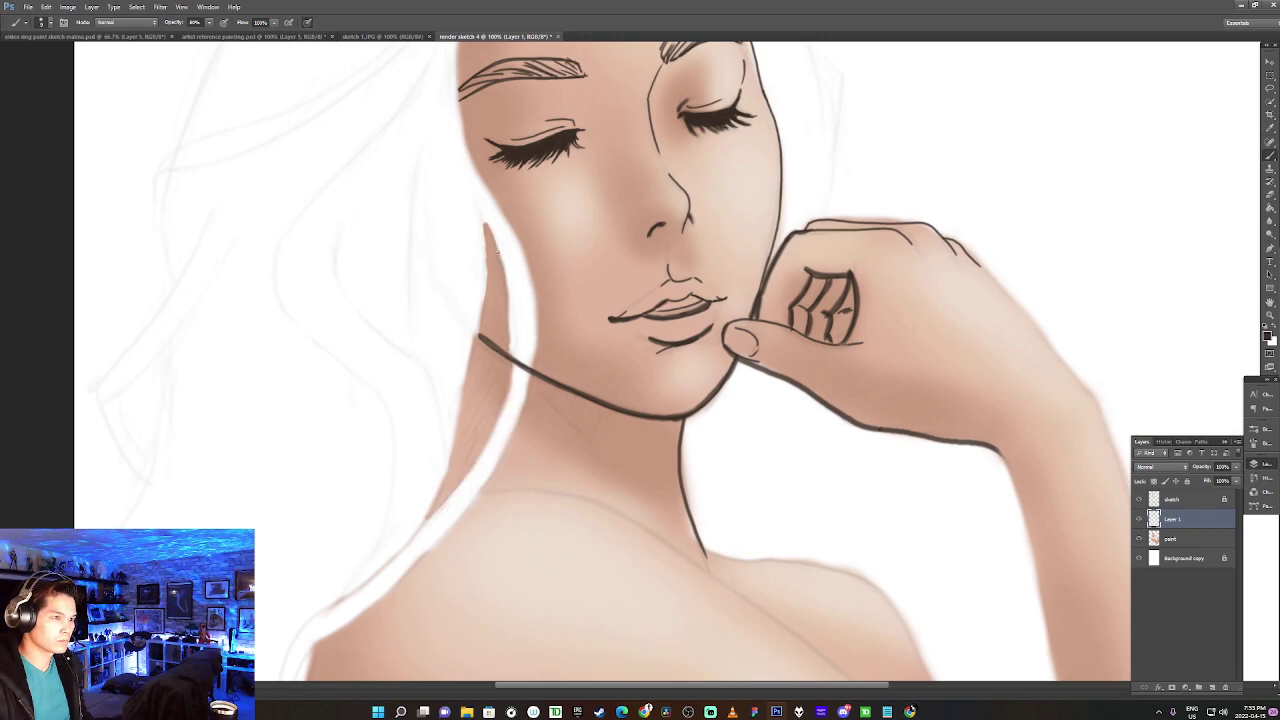
{"action": "mouse_move", "coordinate": [486, 220]}
{"action": "left_mouse_down"}
{"action": "mouse_move", "coordinate": [504, 362]}
{"action": "mouse_move", "coordinate": [468, 466]}
{"action": "left_mouse_up"}
{"action": "key", "text": "ctrl+z"}
{"action": "mouse_move", "coordinate": [486, 222]}
{"action": "left_mouse_down"}
{"action": "mouse_move", "coordinate": [521, 363]}
{"action": "mouse_move", "coordinate": [500, 436]}
{"action": "left_mouse_up"}
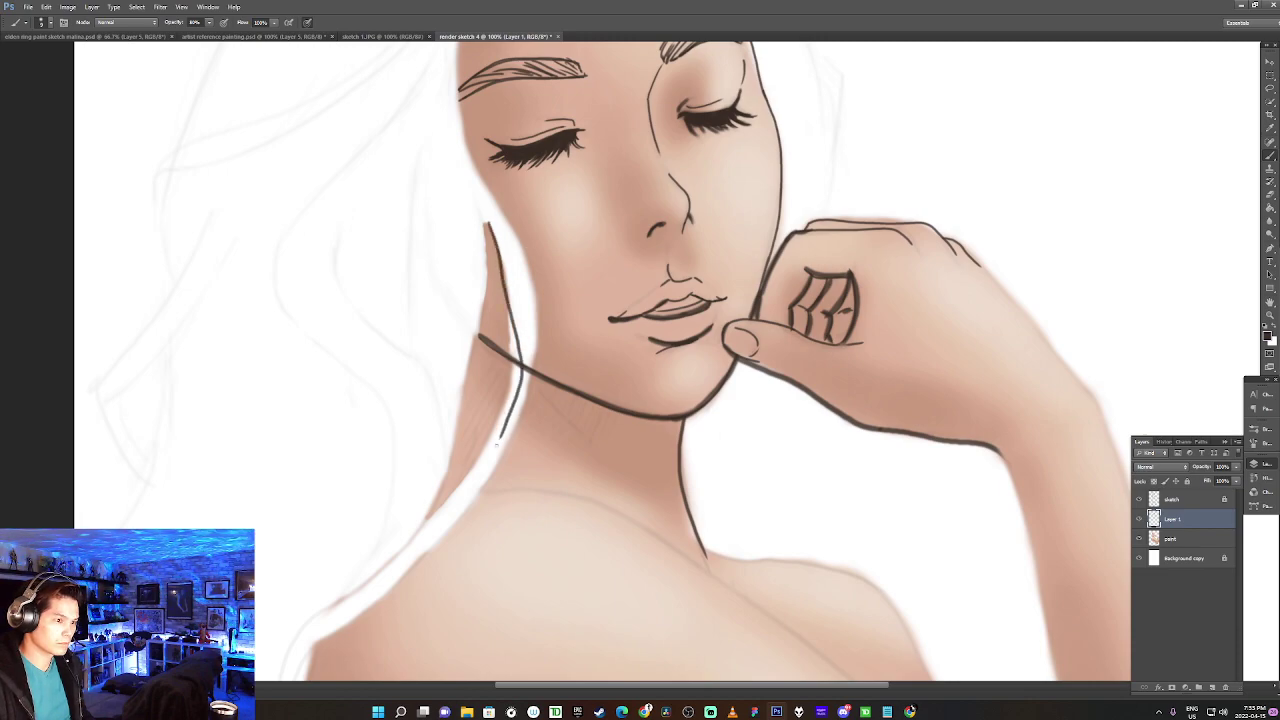
{"action": "key", "text": "ctrl+z"}
{"action": "mouse_move", "coordinate": [484, 222]}
{"action": "left_mouse_down"}
{"action": "mouse_move", "coordinate": [504, 407]}
{"action": "mouse_move", "coordinate": [468, 478]}
{"action": "mouse_move", "coordinate": [426, 522]}
{"action": "left_mouse_up"}
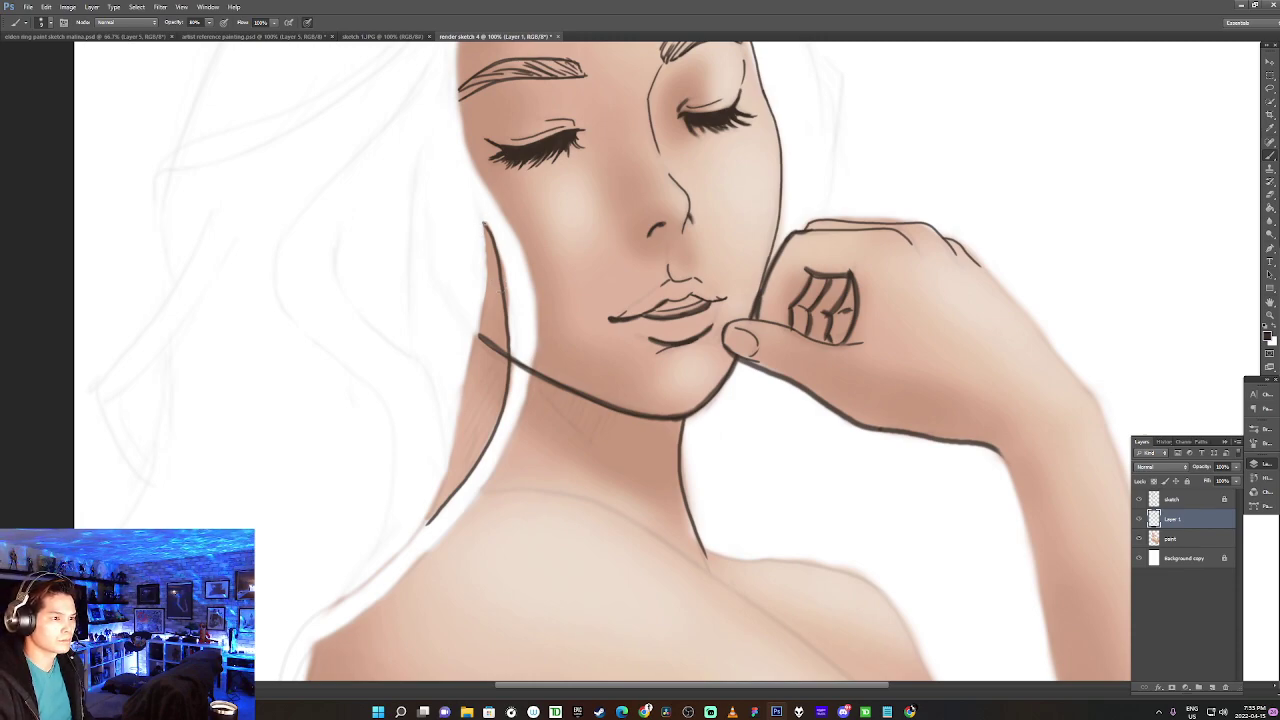
{"action": "mouse_move", "coordinate": [486, 230]}
{"action": "left_mouse_down"}
{"action": "mouse_move", "coordinate": [469, 203]}
{"action": "mouse_move", "coordinate": [505, 207]}
{"action": "mouse_move", "coordinate": [531, 298]}
{"action": "left_mouse_up"}
{"action": "key", "text": "ctrl+z"}
{"action": "mouse_move", "coordinate": [479, 180]}
{"action": "left_mouse_down"}
{"action": "mouse_move", "coordinate": [506, 216]}
{"action": "mouse_move", "coordinate": [527, 292]}
{"action": "mouse_move", "coordinate": [514, 398]}
{"action": "left_mouse_up"}
{"action": "key", "text": "ctrl+z"}
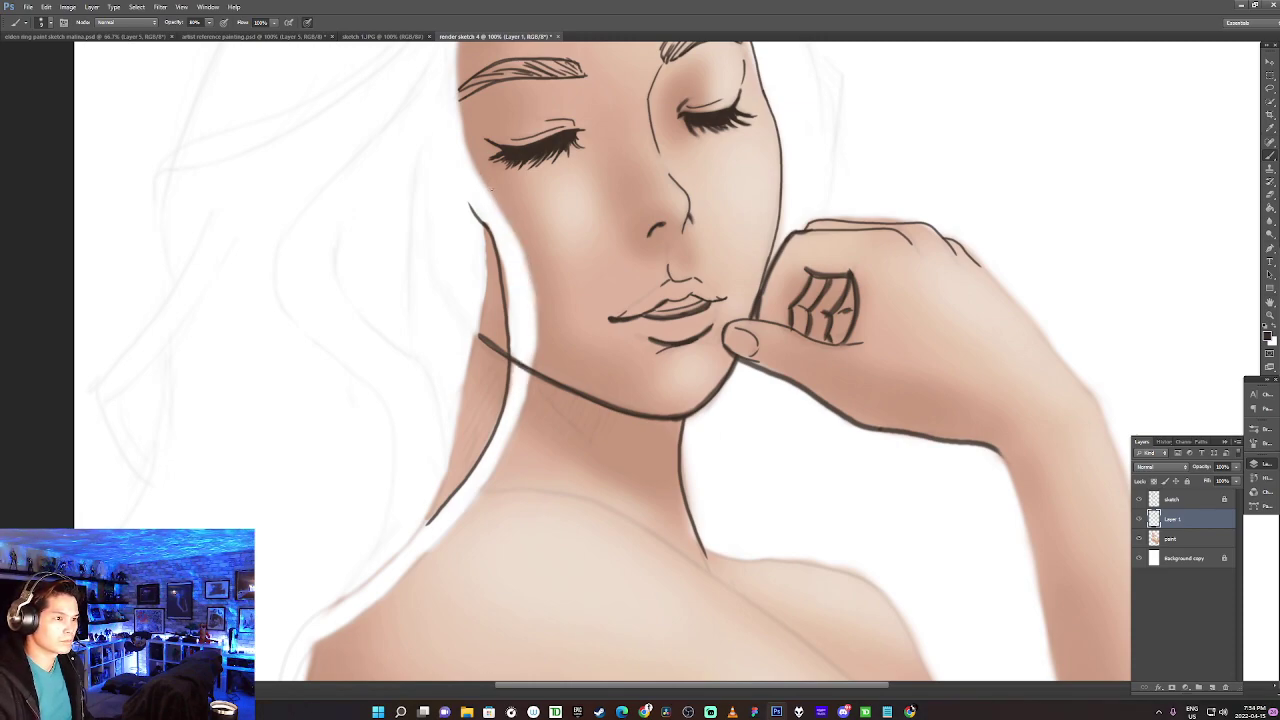
Ink the hair strand's cheek-side edge down to the shoulder and extend its rear edge along the shoulder.
{"action": "left_click_drag", "start_coordinate": [493, 196], "coordinate": [540, 312]}
{"action": "key", "text": "ctrl+z"}
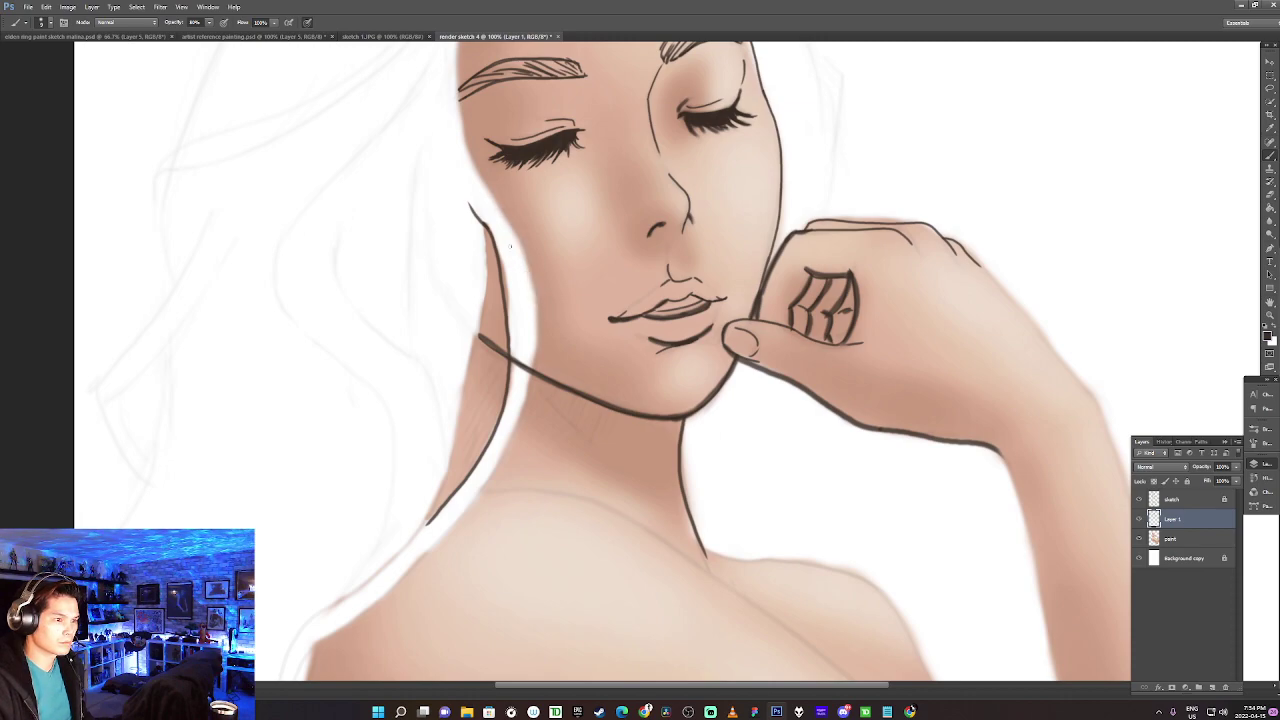
{"action": "mouse_move", "coordinate": [494, 198]}
{"action": "left_mouse_down"}
{"action": "mouse_move", "coordinate": [532, 279]}
{"action": "mouse_move", "coordinate": [534, 356]}
{"action": "mouse_move", "coordinate": [514, 416]}
{"action": "mouse_move", "coordinate": [516, 388]}
{"action": "mouse_move", "coordinate": [491, 405]}
{"action": "mouse_move", "coordinate": [537, 378]}
{"action": "mouse_move", "coordinate": [497, 425]}
{"action": "mouse_move", "coordinate": [514, 414]}
{"action": "mouse_move", "coordinate": [518, 366]}
{"action": "mouse_move", "coordinate": [528, 388]}
{"action": "mouse_move", "coordinate": [517, 420]}
{"action": "mouse_move", "coordinate": [465, 512]}
{"action": "mouse_move", "coordinate": [328, 636]}
{"action": "mouse_move", "coordinate": [328, 605]}
{"action": "mouse_move", "coordinate": [438, 506]}
{"action": "left_mouse_up"}
{"action": "key", "text": "ctrl+z"}
{"action": "left_click_drag", "start_coordinate": [317, 611], "coordinate": [440, 504]}
{"action": "key", "text": "ctrl+z"}
{"action": "left_click_drag", "start_coordinate": [317, 613], "coordinate": [430, 514]}
{"action": "key", "text": "ctrl+z"}
{"action": "left_click_drag", "start_coordinate": [320, 612], "coordinate": [440, 505]}
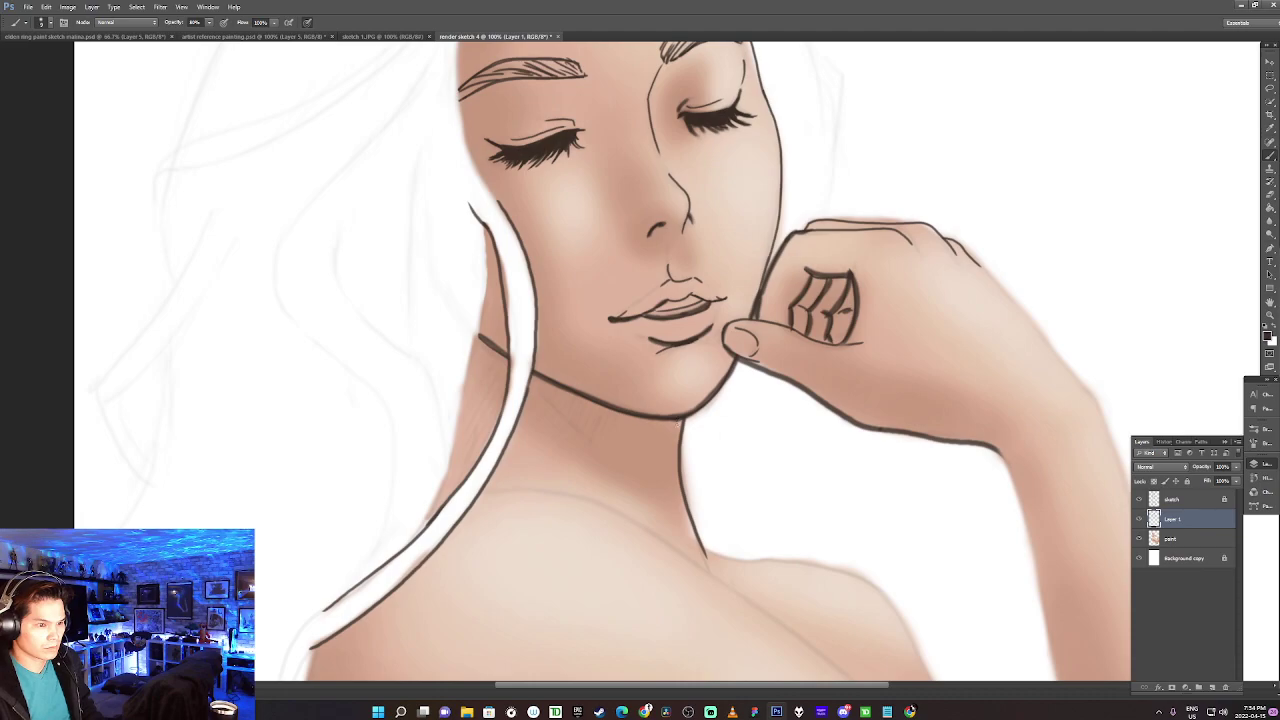
Thicken the front contour of the neck from under the chin down to the collarbone.
{"action": "left_click_drag", "start_coordinate": [683, 421], "coordinate": [701, 566]}
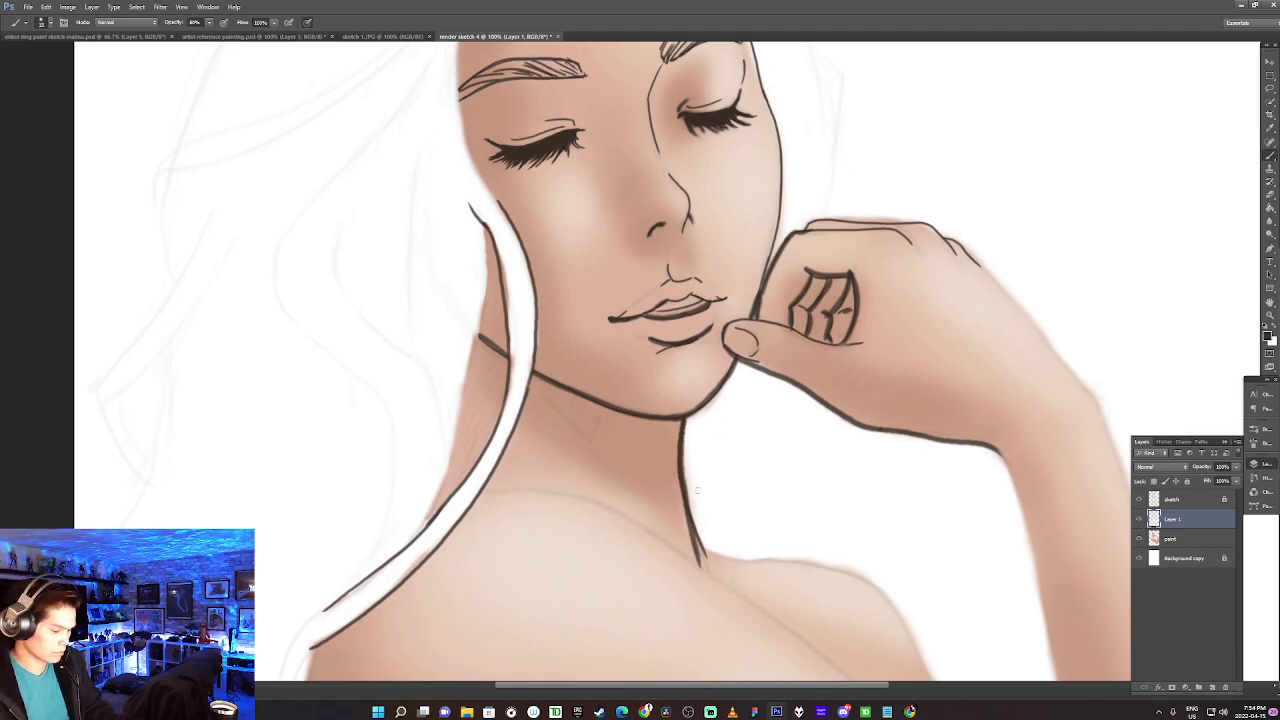
{"action": "key", "text": "ctrl+z"}
{"action": "left_click_drag", "start_coordinate": [683, 420], "coordinate": [700, 540]}
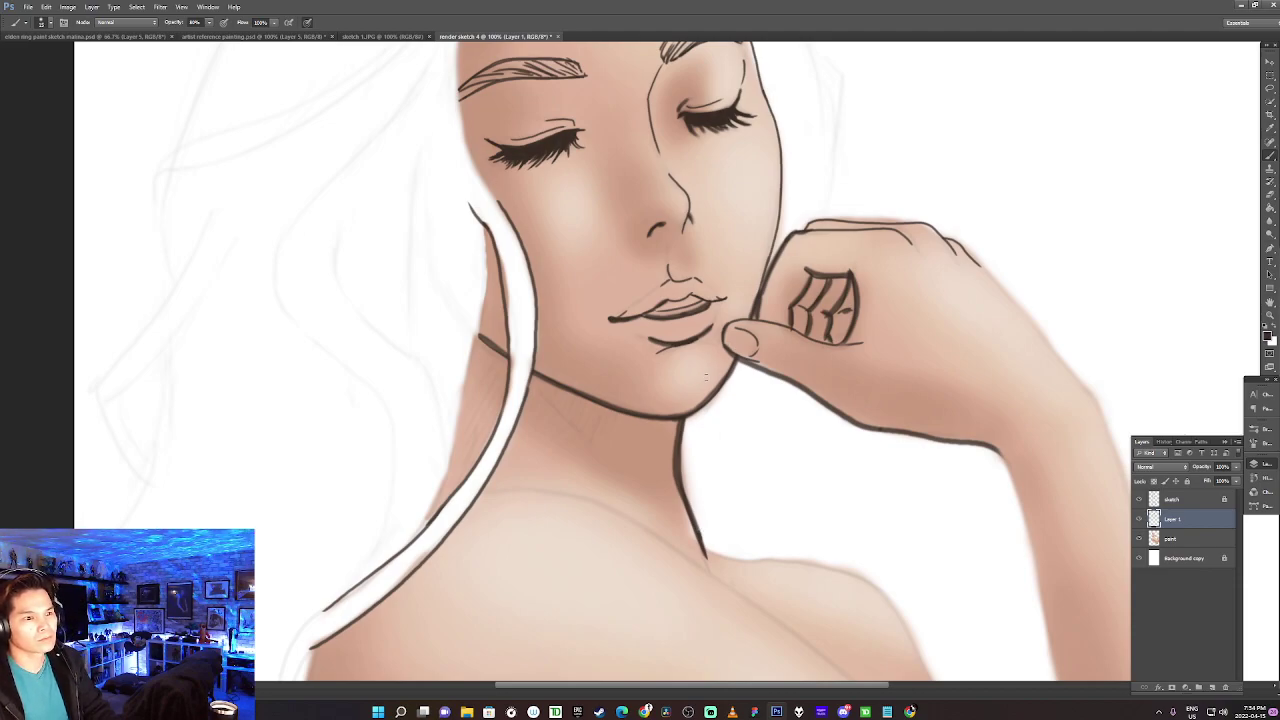
Ink the hair edge behind the neck, from the strand's upper end down to where it meets the strand above the shoulder.
{"action": "left_click_drag", "start_coordinate": [824, 171], "coordinate": [737, 414]}
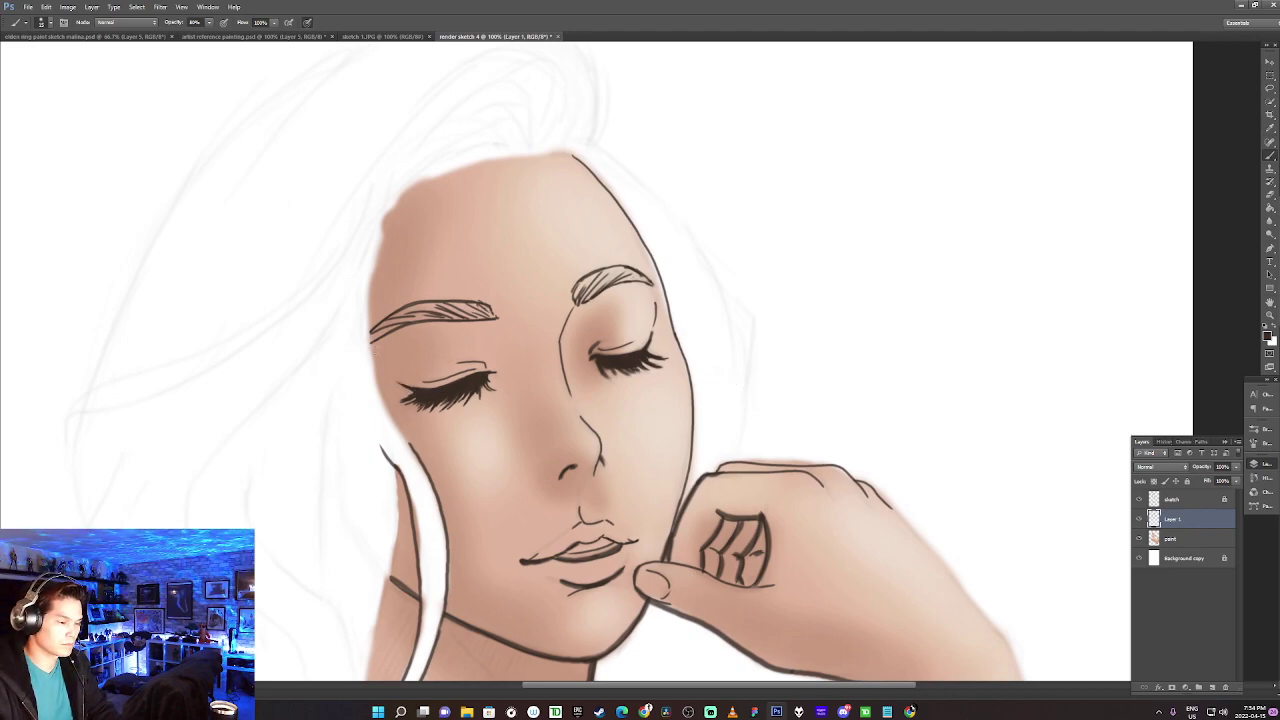
{"action": "left_click_drag", "start_coordinate": [479, 483], "coordinate": [619, 243]}
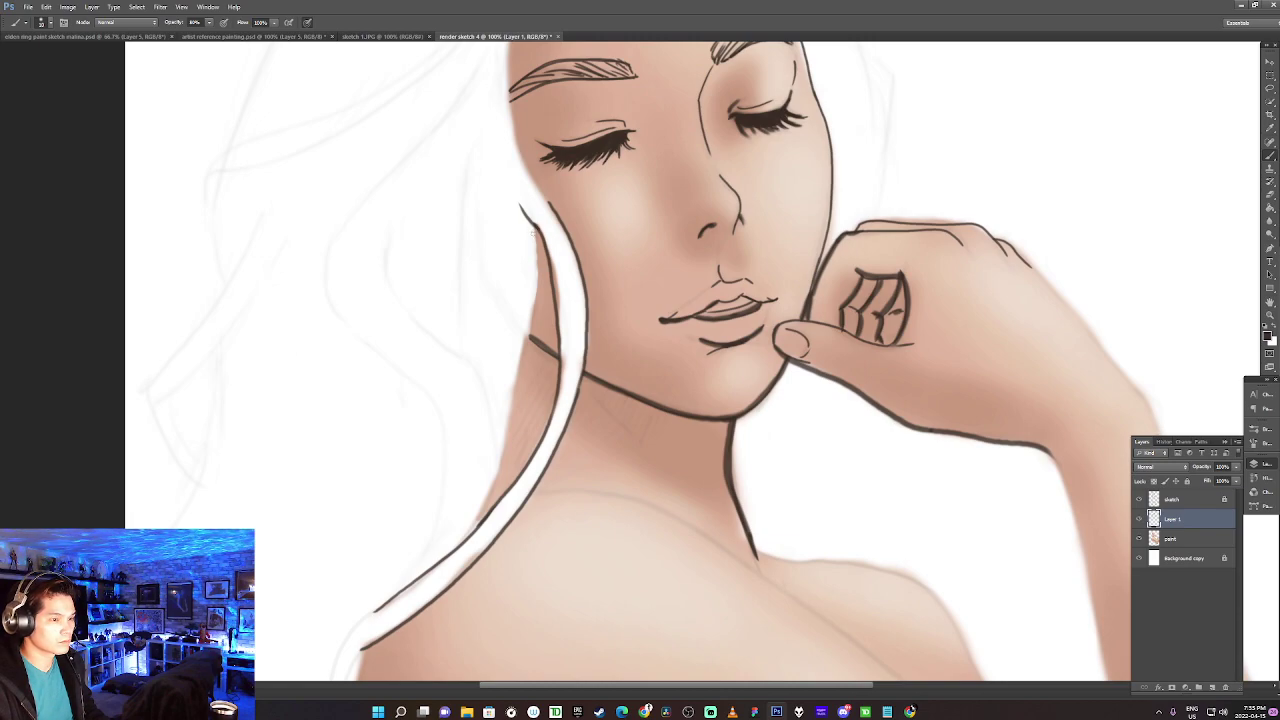
{"action": "mouse_move", "coordinate": [535, 226]}
{"action": "left_mouse_down"}
{"action": "mouse_move", "coordinate": [539, 293]}
{"action": "mouse_move", "coordinate": [481, 468]}
{"action": "left_mouse_up"}
{"action": "key", "text": "ctrl+z"}
{"action": "left_click_drag", "start_coordinate": [536, 224], "coordinate": [503, 410]}
{"action": "key", "text": "ctrl+z"}
{"action": "left_click_drag", "start_coordinate": [536, 222], "coordinate": [515, 366]}
{"action": "key", "text": "ctrl+z"}
{"action": "left_click_drag", "start_coordinate": [536, 224], "coordinate": [512, 382]}
{"action": "key", "text": "ctrl+z"}
{"action": "mouse_move", "coordinate": [535, 222]}
{"action": "left_mouse_down"}
{"action": "mouse_move", "coordinate": [518, 403]}
{"action": "mouse_move", "coordinate": [470, 545]}
{"action": "left_mouse_up"}
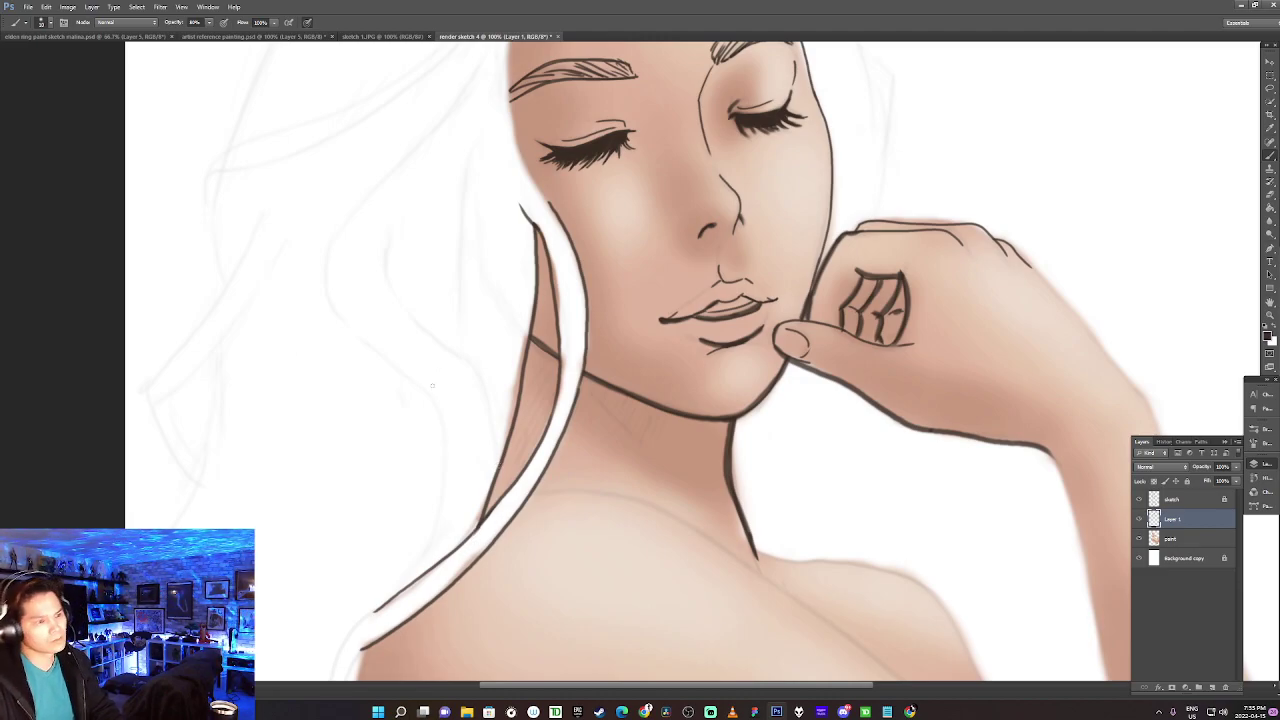
On the paint layer, sample skin tones and dab a light highlight at the base of the thumb with a smaller brush.
{"action": "left_click", "coordinate": [1185, 540]}
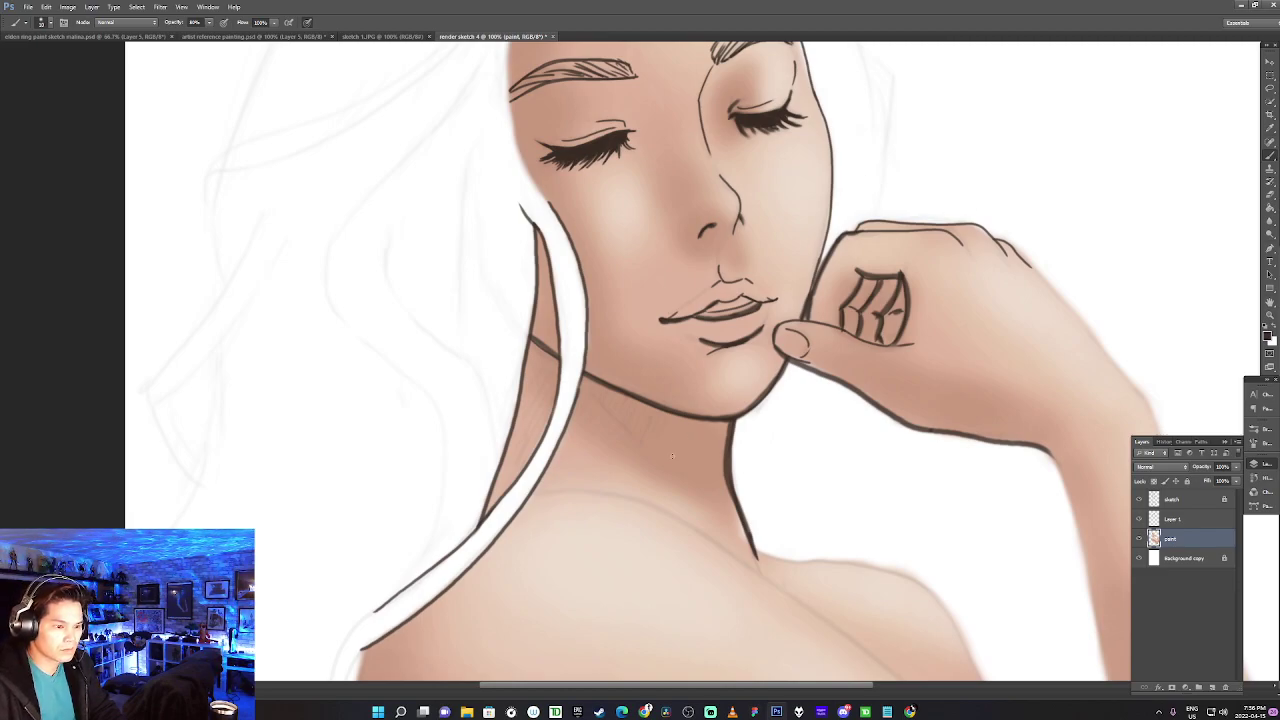
{"action": "left_click", "coordinate": [717, 487], "text": "alt"}
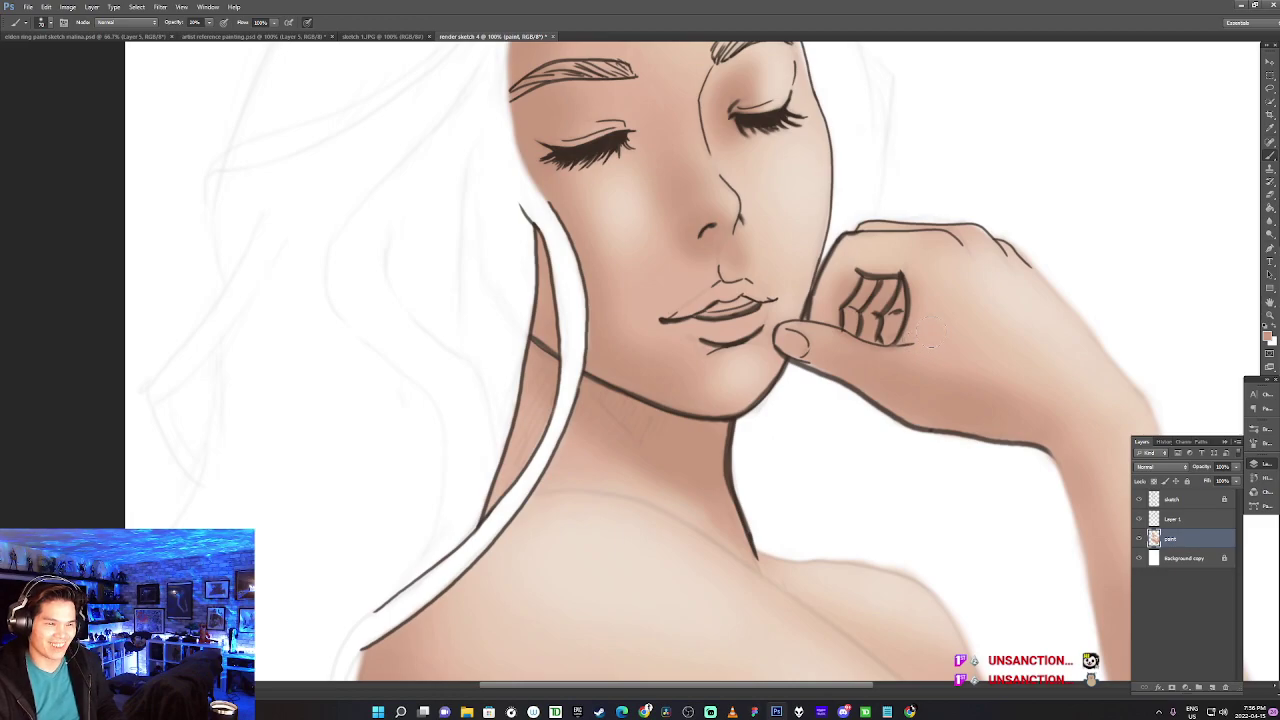
{"action": "left_click", "coordinate": [832, 362], "text": "alt"}
{"action": "key", "text": "bracketleft"}
{"action": "key", "text": "bracketleft"}
{"action": "key", "text": "bracketleft"}
{"action": "key", "text": "bracketleft"}
{"action": "key", "text": "bracketleft"}
{"action": "key", "text": "bracketleft"}
{"action": "key", "text": "bracketleft"}
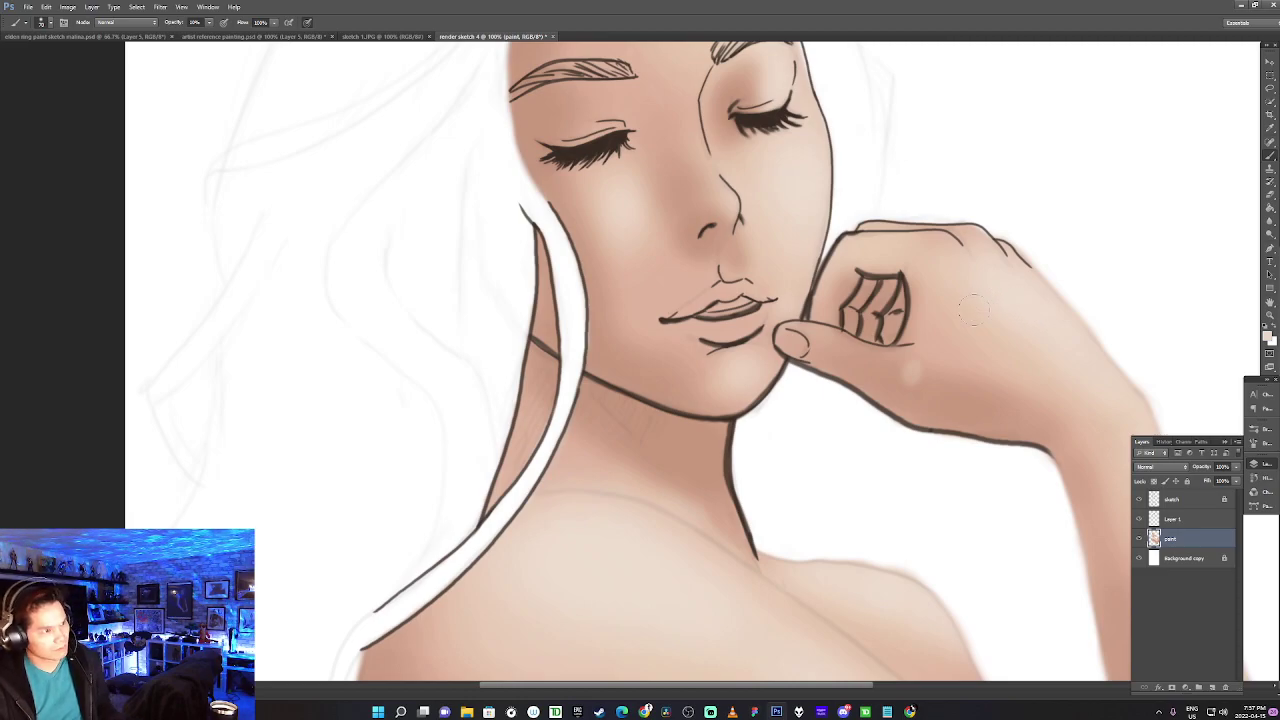
Soften the highlight at the thumb's base into a crease using skin tones sampled around it.
{"action": "left_click", "coordinate": [927, 385], "text": "alt"}
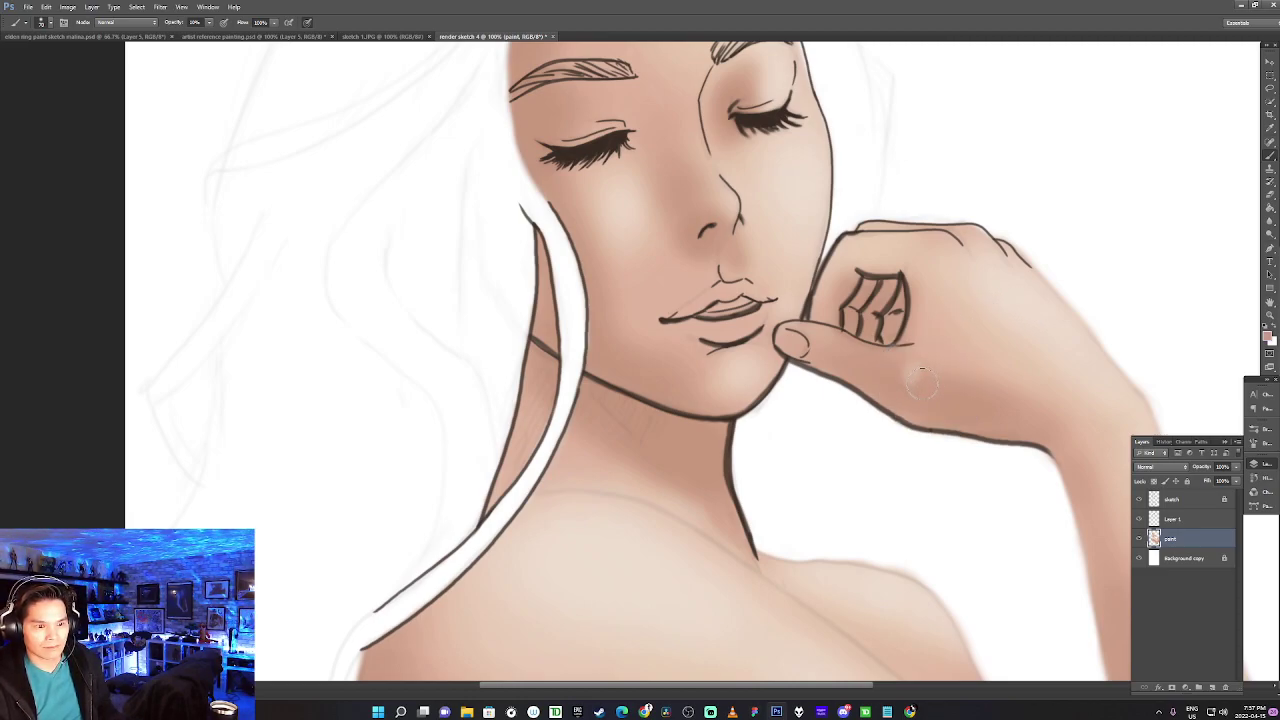
{"action": "left_click", "coordinate": [923, 355], "text": "alt"}
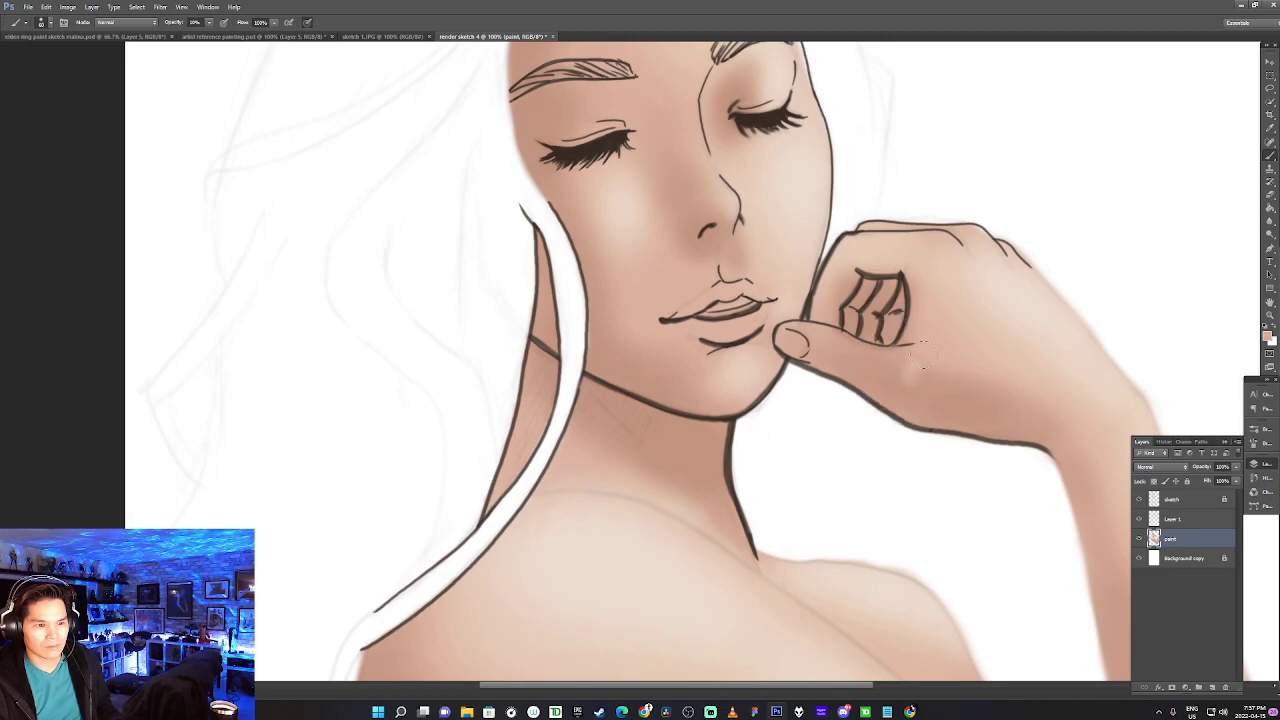
{"action": "left_click", "coordinate": [922, 352], "text": "alt"}
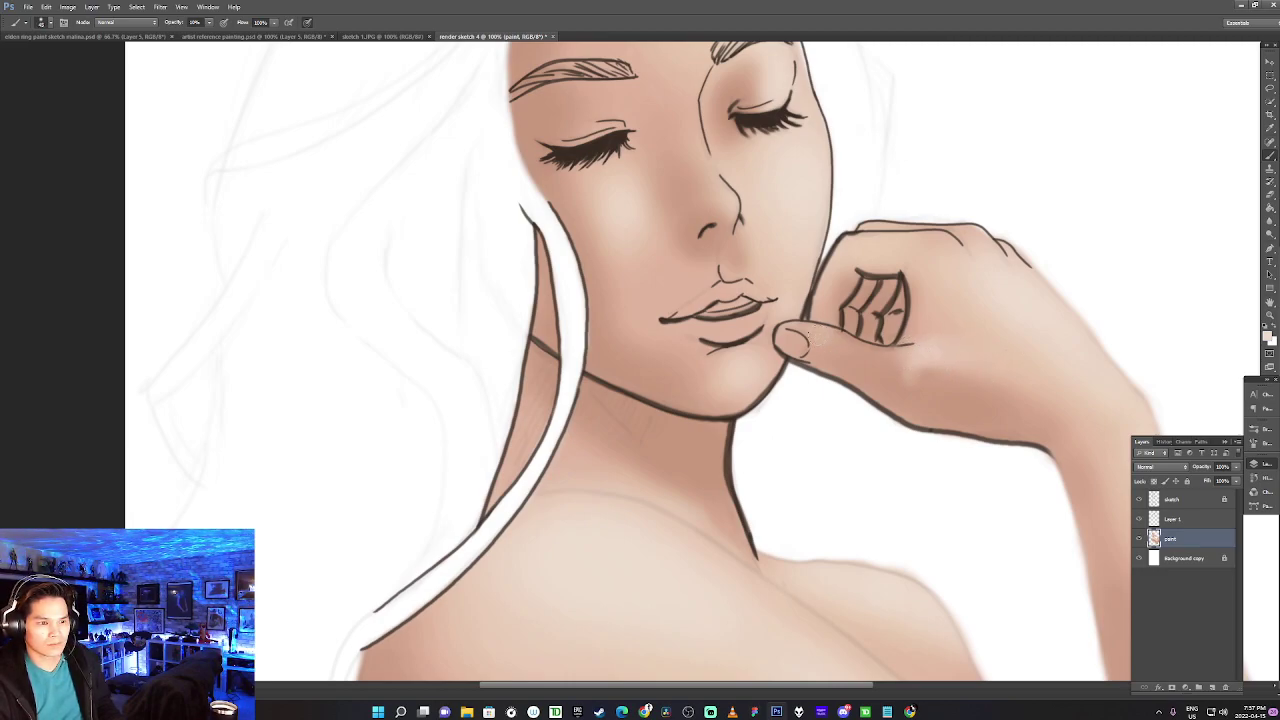
Smooth the shading on the back of the hand toward the wrist with a larger brush and tones sampled from the hand.
{"action": "left_click", "coordinate": [1004, 298], "text": "alt"}
{"action": "key", "text": "bracketright"}
{"action": "key", "text": "bracketright"}
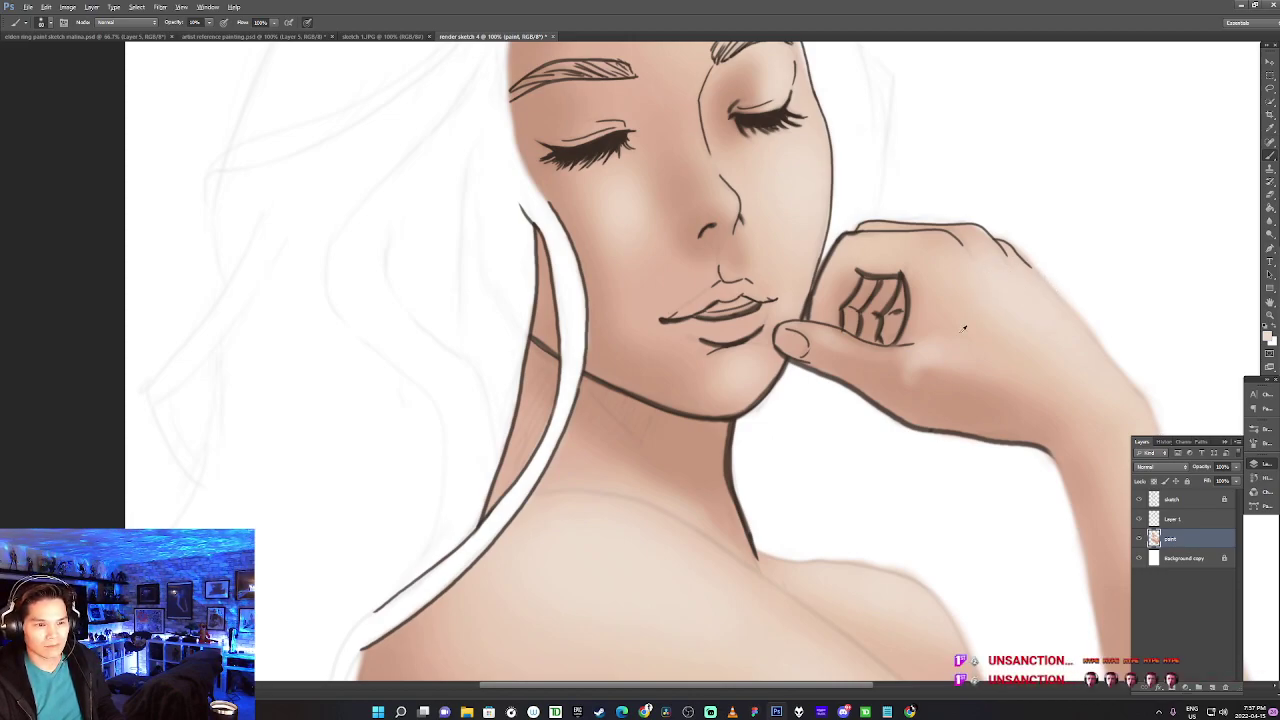
{"action": "left_click", "coordinate": [947, 399], "text": "alt"}
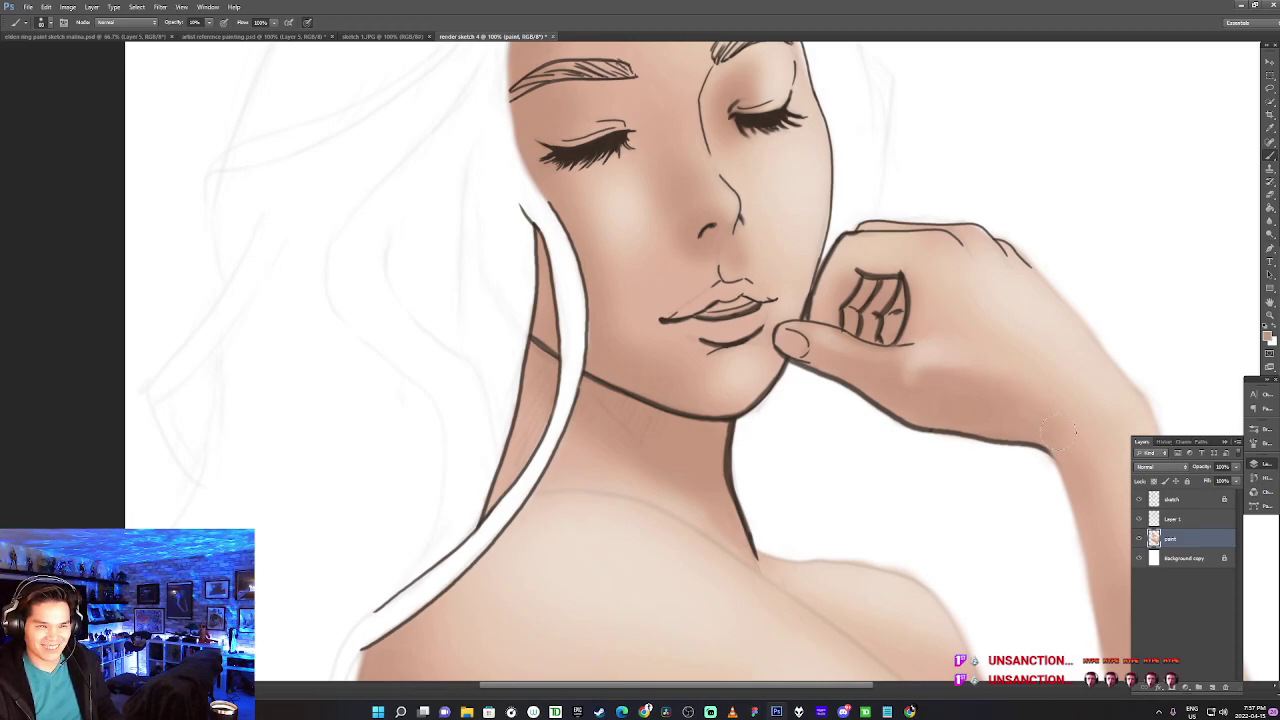
Refine the shading along the thumb with a smaller brush, using skin tones sampled from the thumb and its base.
{"action": "left_click", "coordinate": [908, 370], "text": "alt"}
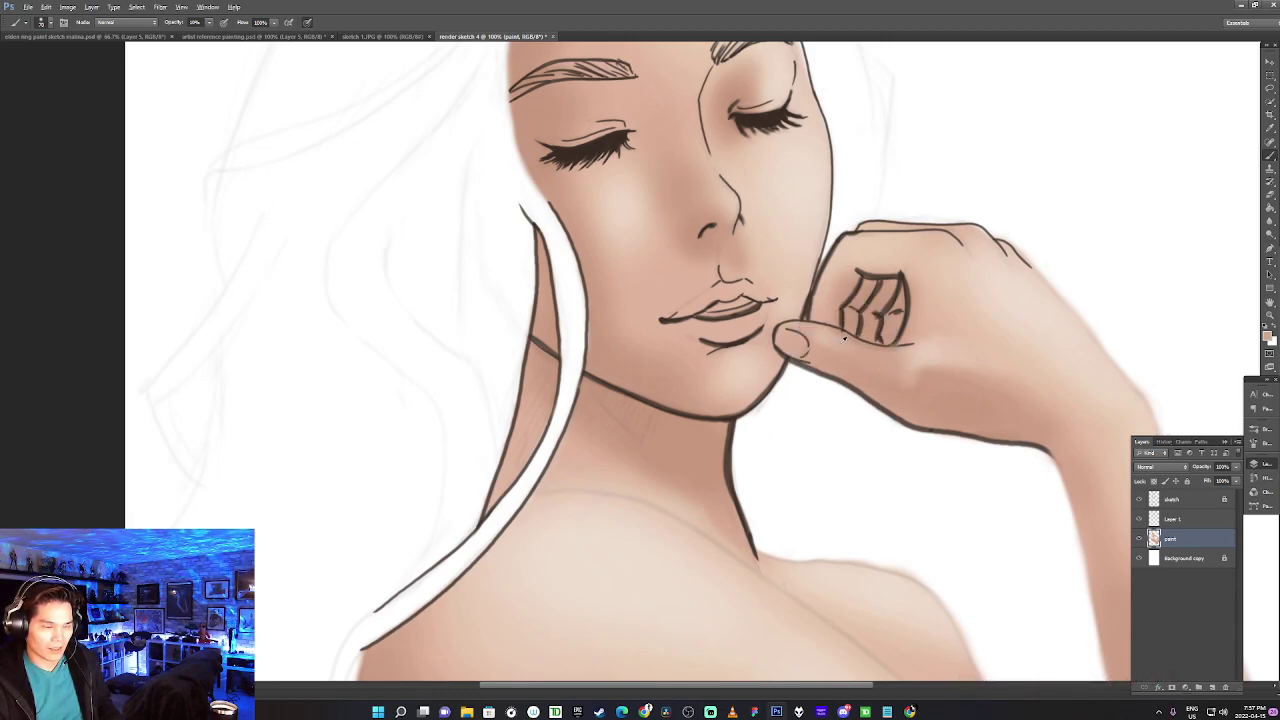
{"action": "left_click", "coordinate": [890, 364], "text": "alt"}
{"action": "key", "text": "["}
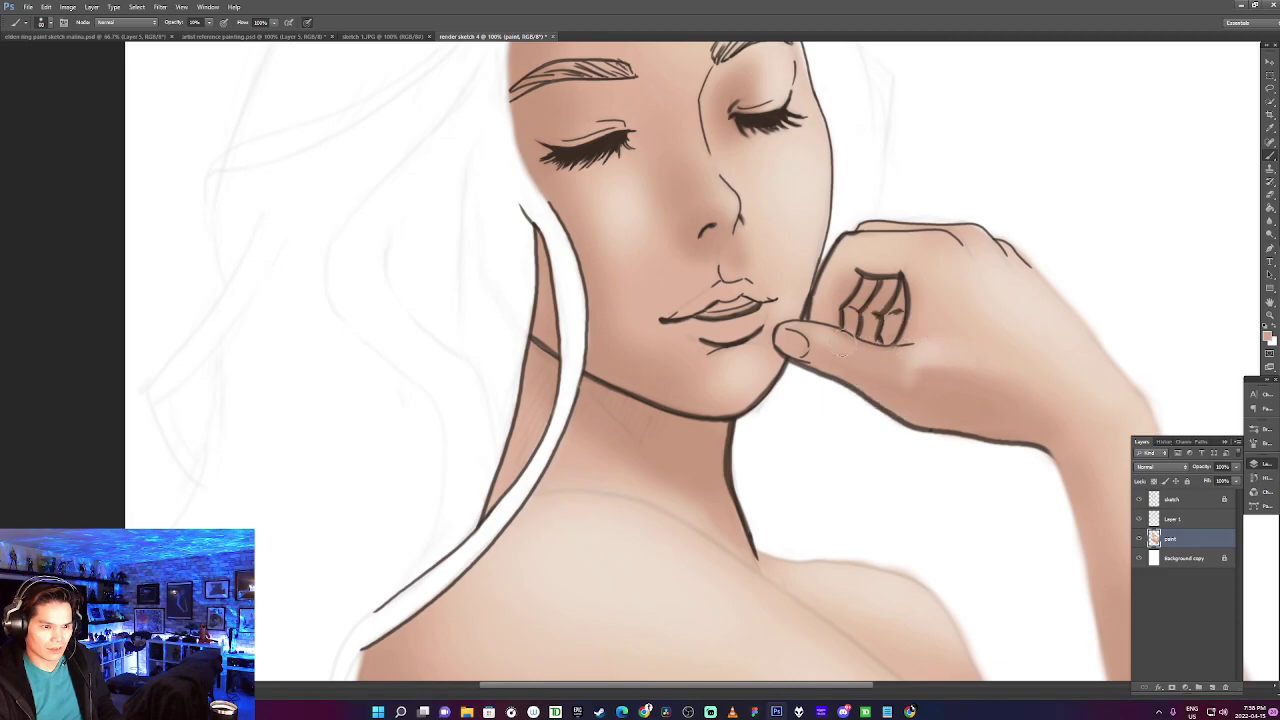
{"action": "left_click", "coordinate": [825, 331], "text": "alt"}
{"action": "key", "text": "["}
{"action": "key", "text": "["}
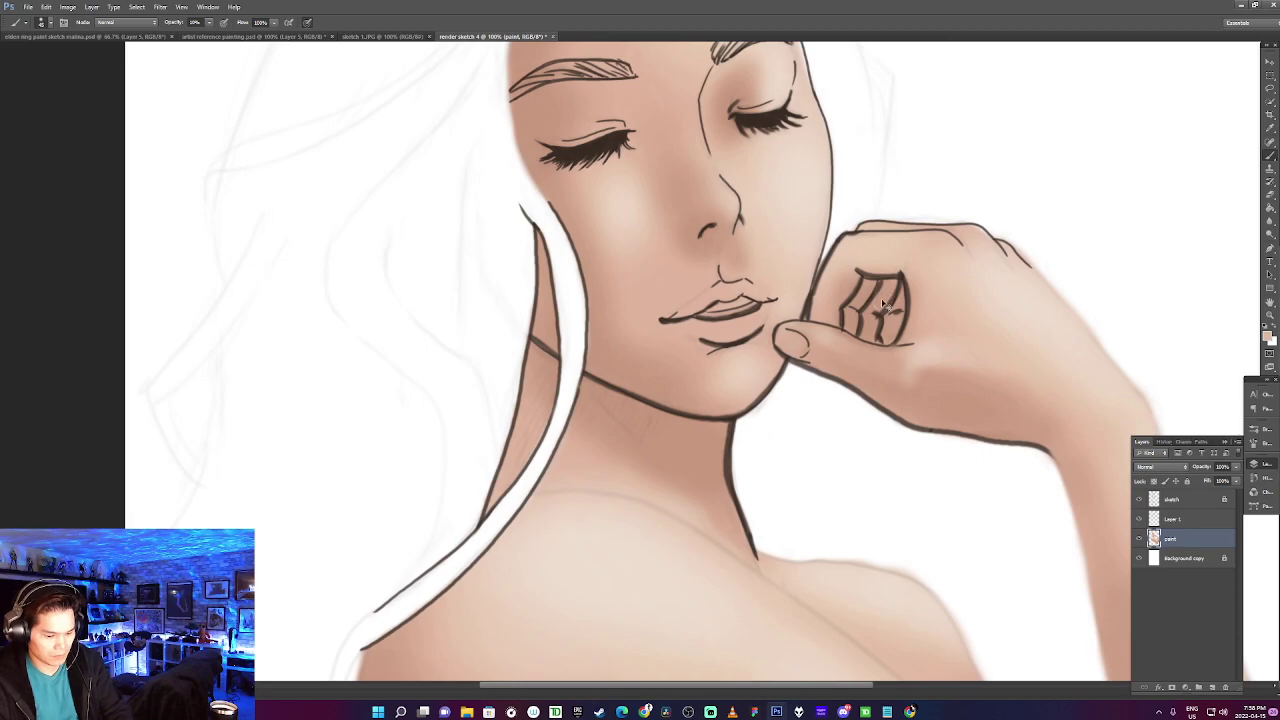
Compare the drawing with the paint layer hidden and shown.
{"action": "key", "text": "ctrl+minus"}
{"action": "left_click_drag", "start_coordinate": [808, 323], "coordinate": [716, 390]}
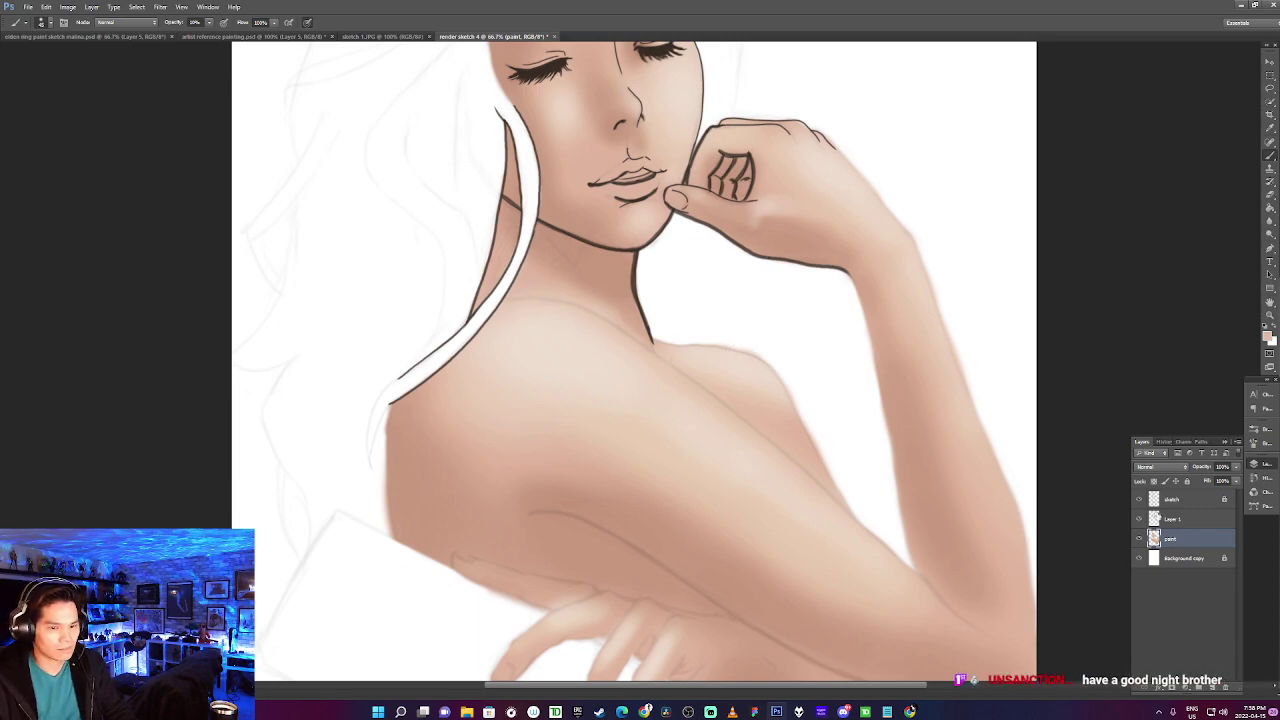
{"action": "left_click", "coordinate": [1139, 540]}
{"action": "left_click", "coordinate": [1139, 540]}
{"action": "left_click", "coordinate": [1139, 540]}
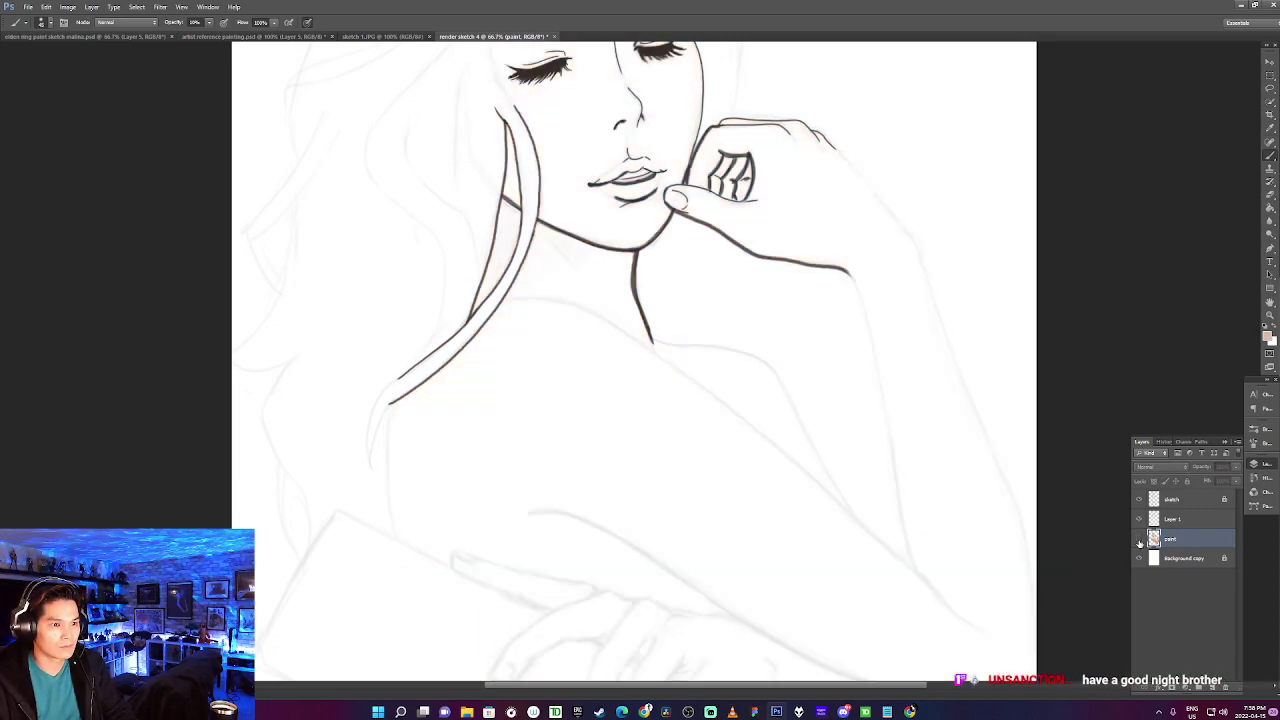
{"action": "left_click", "coordinate": [1139, 540]}
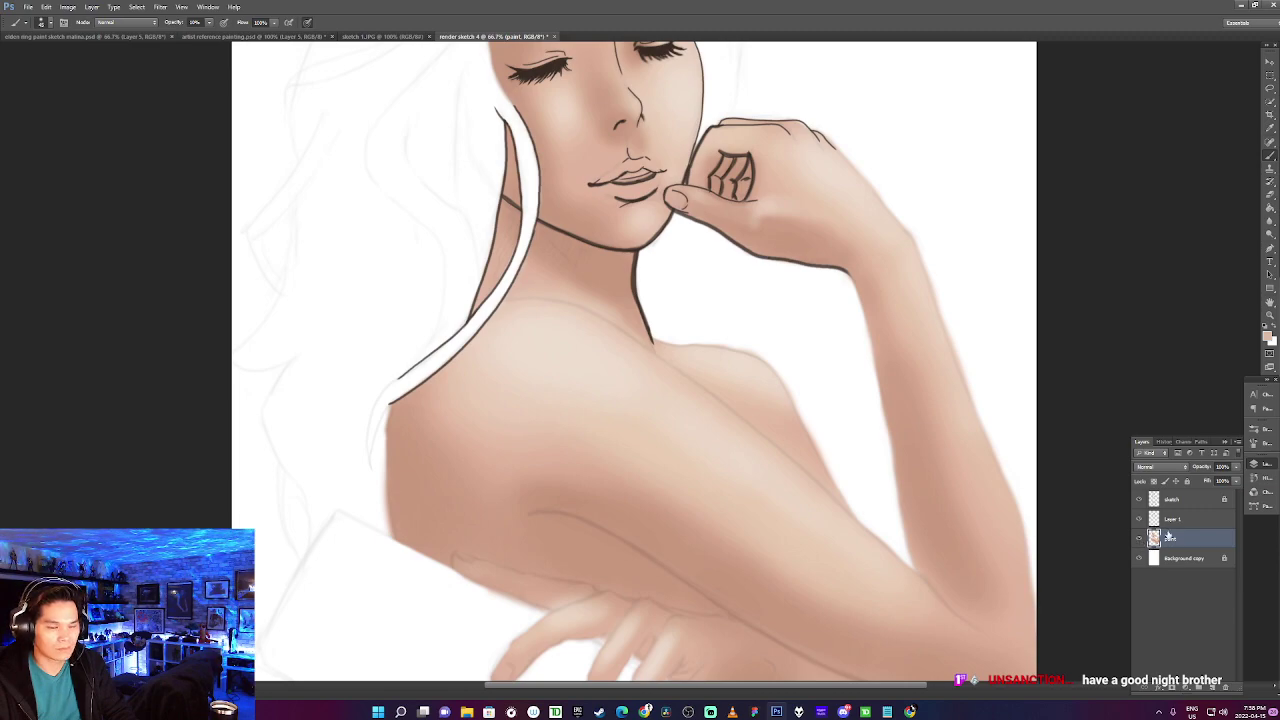
Rename Layer 1 as lines and fully lock the paint layer.
{"action": "left_click", "coordinate": [1172, 519]}
{"action": "double_click", "coordinate": [1174, 519]}
{"action": "type", "text": "lines"}
{"action": "key", "text": "Return"}
{"action": "left_click", "coordinate": [1172, 538]}
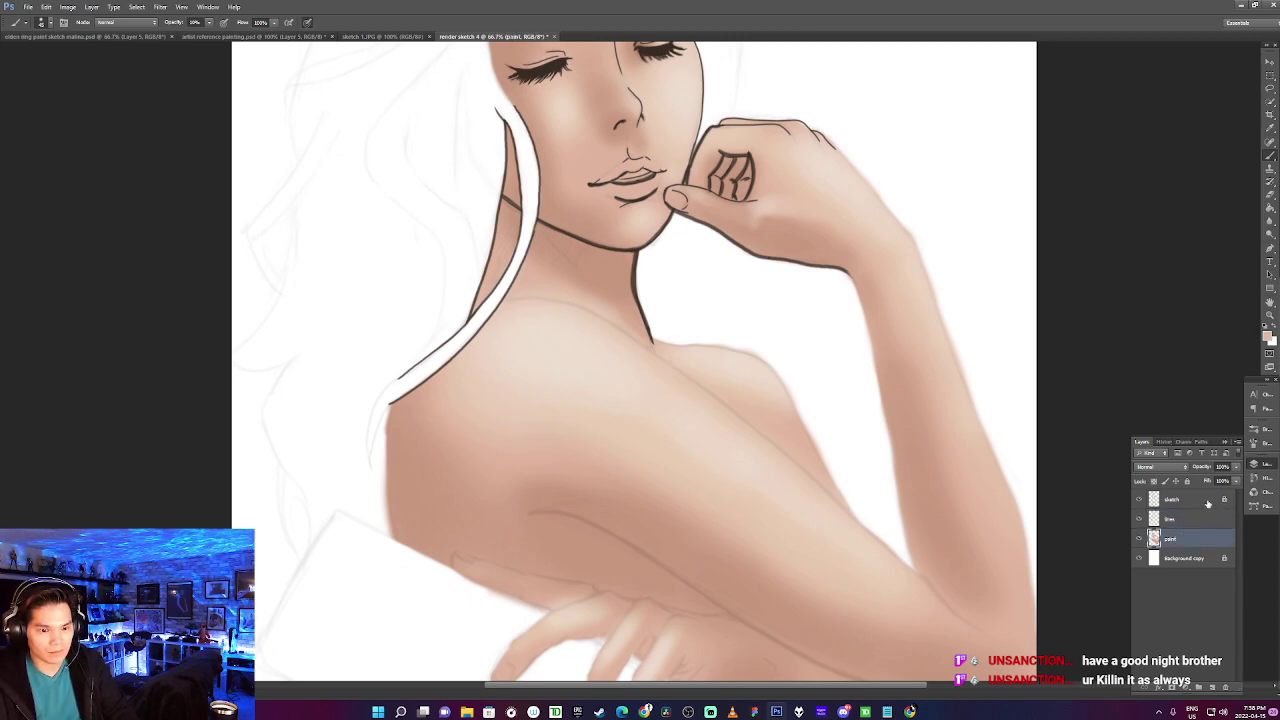
{"action": "left_click", "coordinate": [1187, 481]}
On the lines layer, set the brush color to a dark brown sampled from the existing outlines.
{"action": "left_click", "coordinate": [1175, 518]}
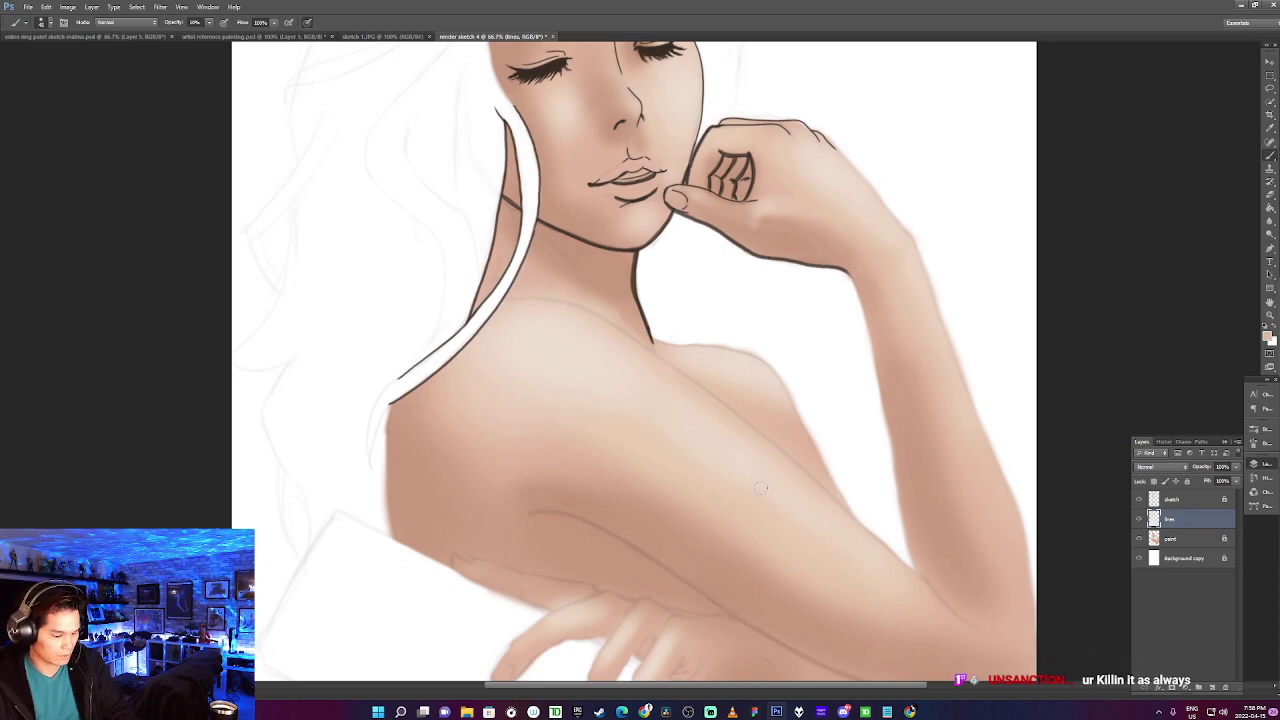
{"action": "key", "text": "n"}
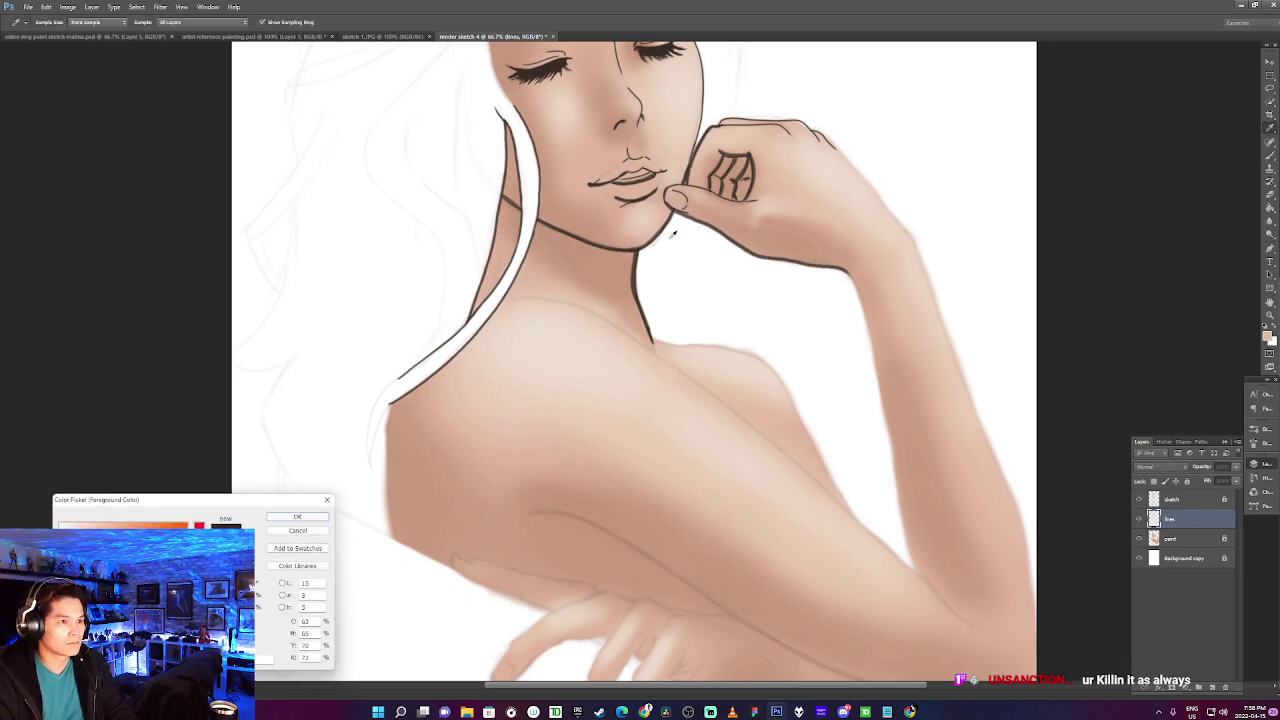
{"action": "left_click", "coordinate": [662, 172]}
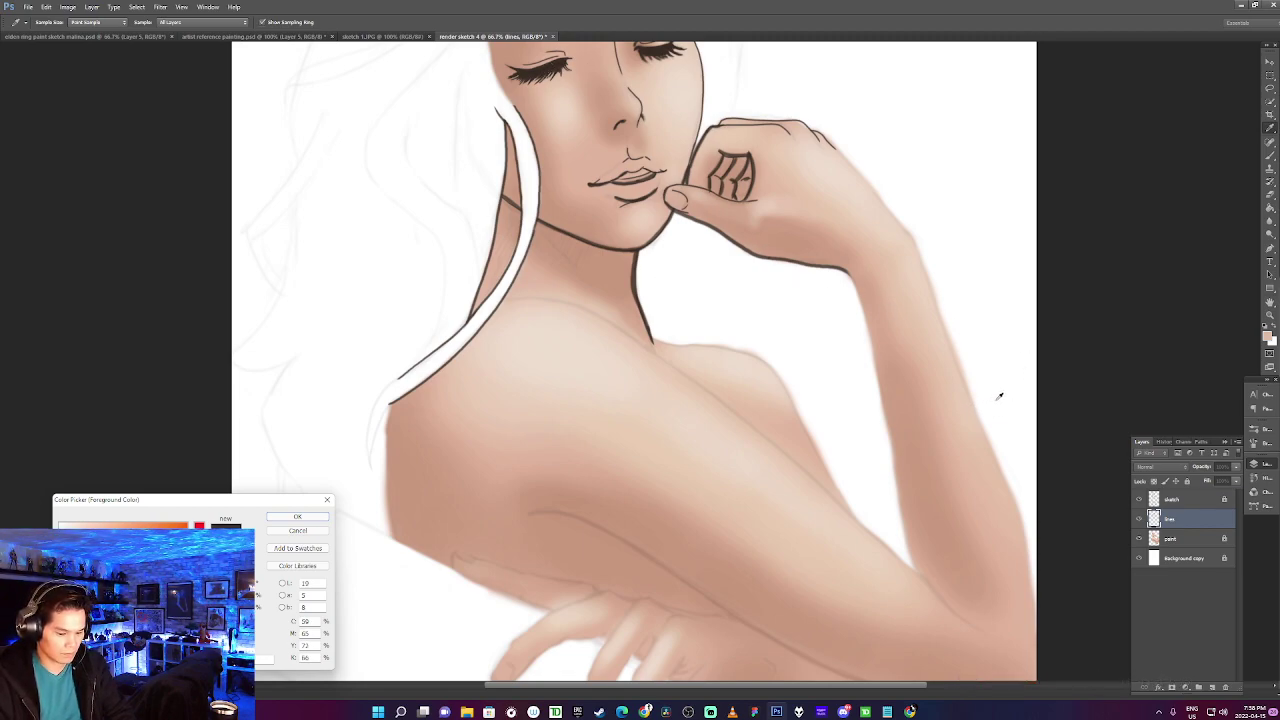
{"action": "key", "text": "Return"}
{"action": "key", "text": "b"}
{"action": "key", "text": "ctrl+plus"}
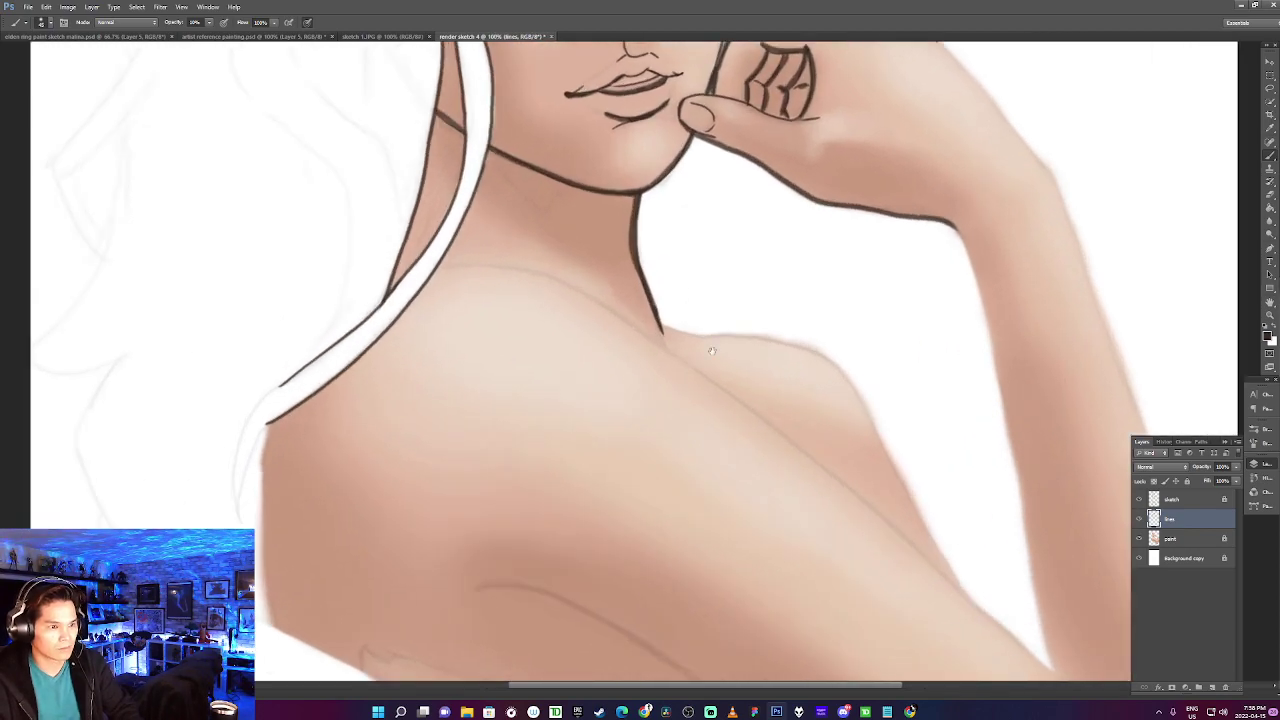
{"action": "left_click_drag", "start_coordinate": [723, 356], "coordinate": [756, 387]}
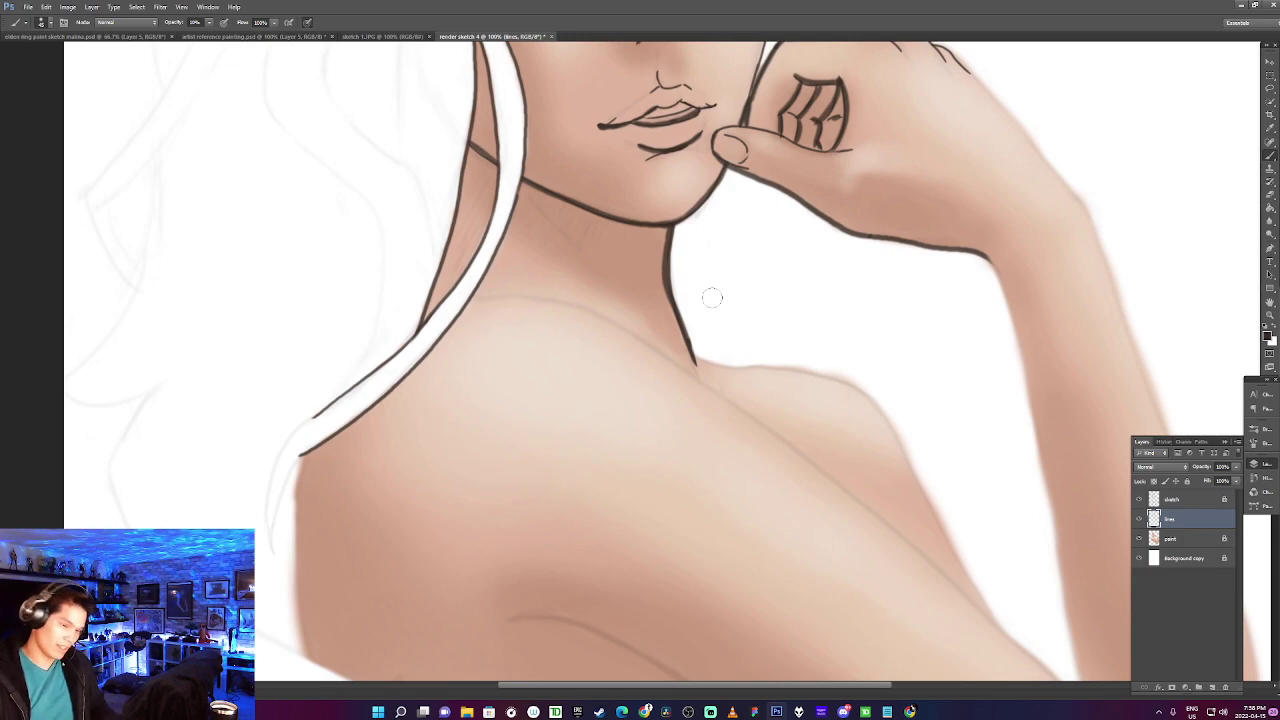
{"action": "left_click", "coordinate": [667, 224], "text": "alt"}
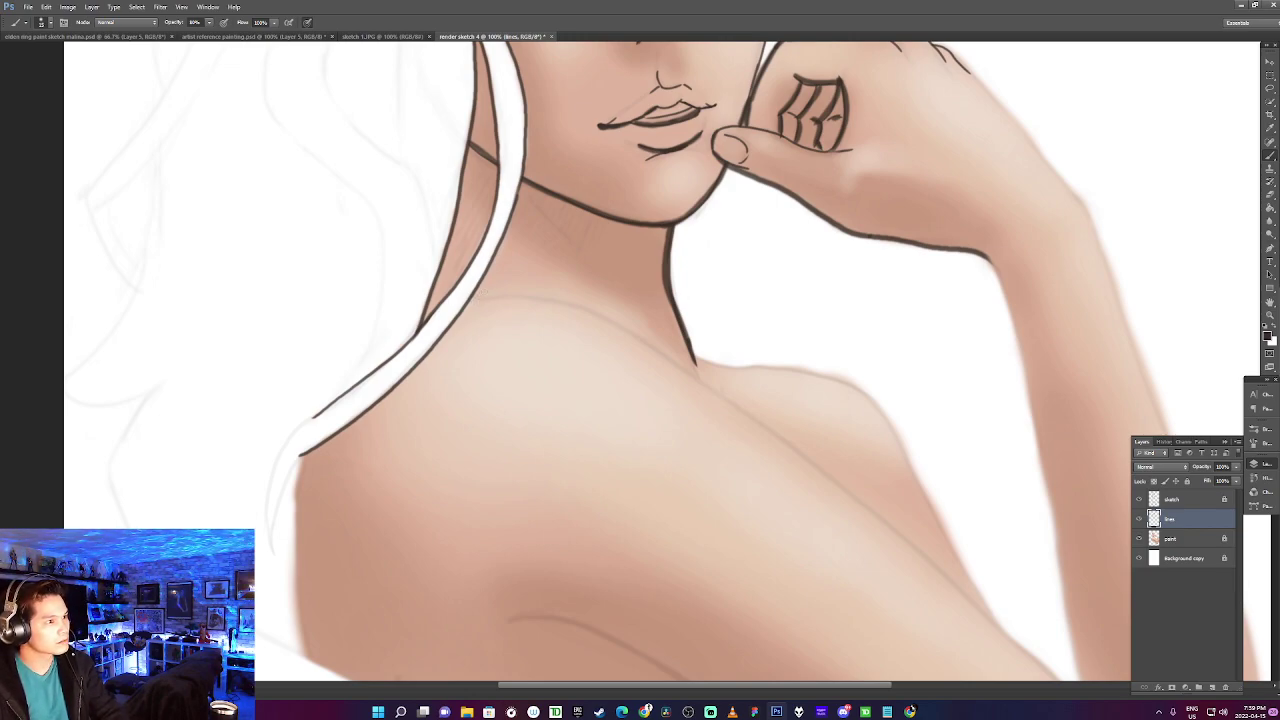
Ink the near shoulder's upper edge in one smooth curve from the hair strand past the neck base to the upper arm.
{"action": "mouse_move", "coordinate": [468, 300]}
{"action": "left_mouse_down"}
{"action": "mouse_move", "coordinate": [544, 299]}
{"action": "mouse_move", "coordinate": [692, 390]}
{"action": "left_mouse_up"}
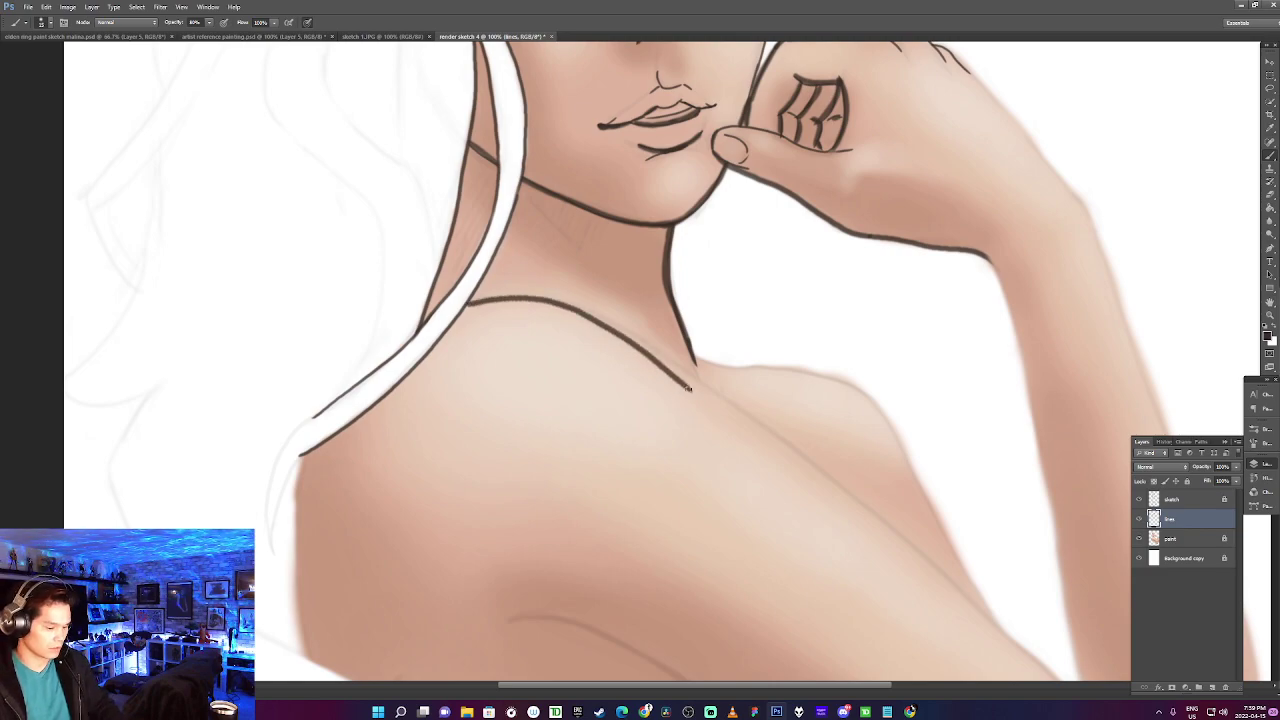
{"action": "key", "text": "ctrl+z"}
{"action": "mouse_move", "coordinate": [466, 300]}
{"action": "left_mouse_down"}
{"action": "mouse_move", "coordinate": [619, 327]}
{"action": "mouse_move", "coordinate": [726, 404]}
{"action": "mouse_move", "coordinate": [774, 458]}
{"action": "left_mouse_up"}
{"action": "key", "text": "ctrl+z"}
{"action": "mouse_move", "coordinate": [466, 300]}
{"action": "left_mouse_down"}
{"action": "mouse_move", "coordinate": [548, 298]}
{"action": "mouse_move", "coordinate": [615, 326]}
{"action": "mouse_move", "coordinate": [780, 460]}
{"action": "left_mouse_up"}
{"action": "key", "text": "ctrl+z"}
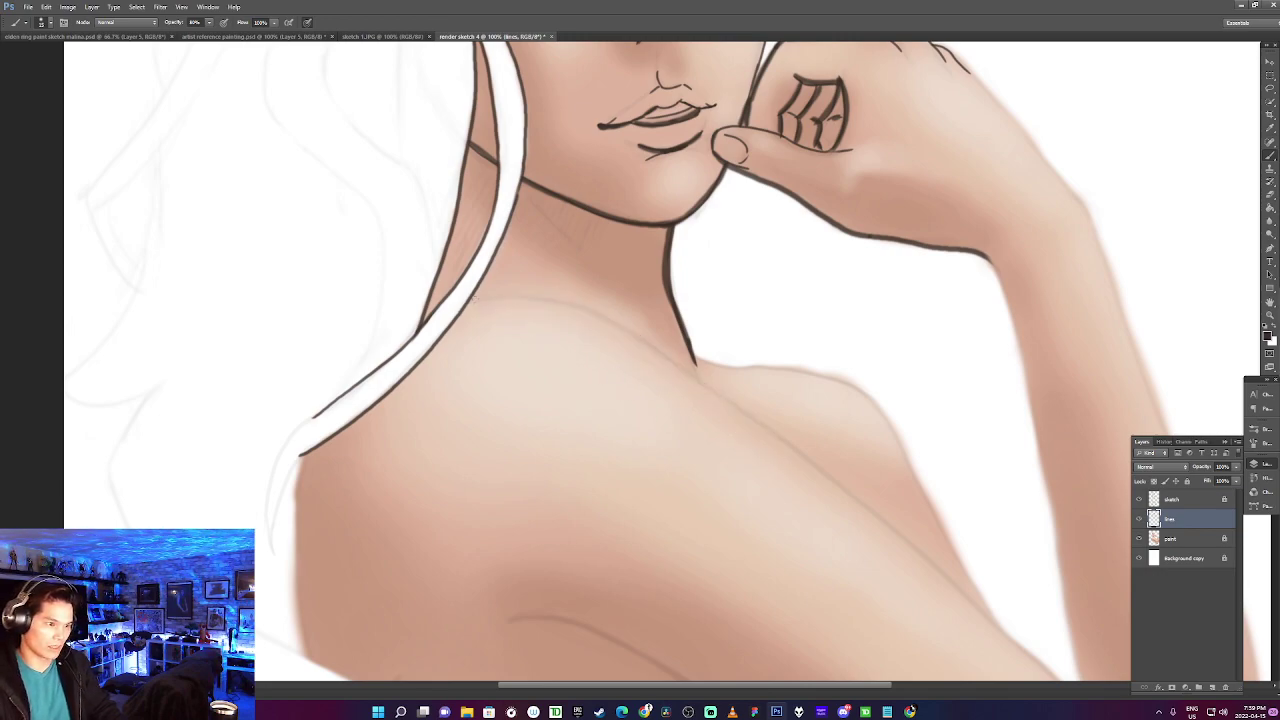
{"action": "mouse_move", "coordinate": [463, 305]}
{"action": "left_mouse_down"}
{"action": "mouse_move", "coordinate": [571, 308]}
{"action": "mouse_move", "coordinate": [651, 340]}
{"action": "mouse_move", "coordinate": [820, 480]}
{"action": "left_mouse_up"}
{"action": "key", "text": "ctrl+z"}
{"action": "mouse_move", "coordinate": [466, 303]}
{"action": "left_mouse_down"}
{"action": "mouse_move", "coordinate": [524, 301]}
{"action": "mouse_move", "coordinate": [612, 330]}
{"action": "mouse_move", "coordinate": [854, 492]}
{"action": "left_mouse_up"}
Try to ink the far shoulder's contour from the base of the neck over the rounded shoulder.
{"action": "mouse_move", "coordinate": [692, 356]}
{"action": "left_mouse_down"}
{"action": "mouse_move", "coordinate": [832, 379]}
{"action": "mouse_move", "coordinate": [886, 412]}
{"action": "left_mouse_up"}
{"action": "key", "text": "ctrl+z"}
{"action": "left_click_drag", "start_coordinate": [690, 354], "coordinate": [820, 370]}
{"action": "key", "text": "ctrl+z"}
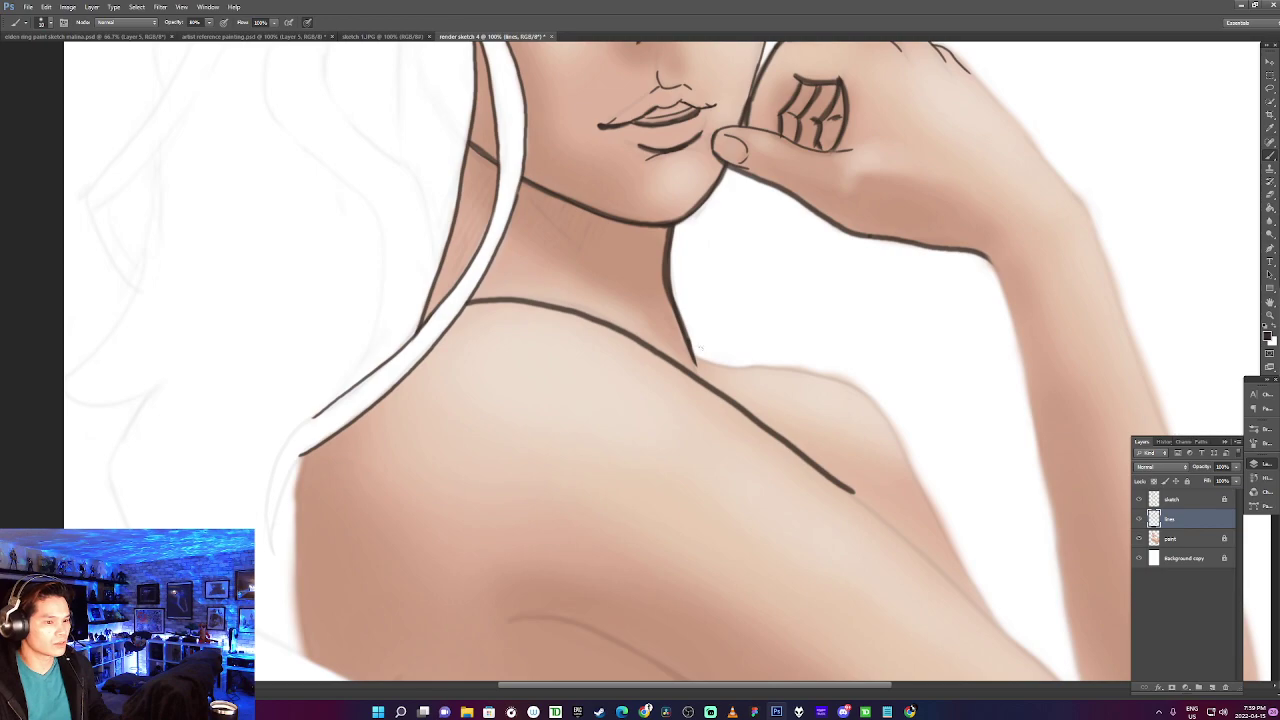
{"action": "mouse_move", "coordinate": [692, 355]}
{"action": "left_mouse_down"}
{"action": "mouse_move", "coordinate": [797, 370]}
{"action": "mouse_move", "coordinate": [884, 422]}
{"action": "left_mouse_up"}
{"action": "key", "text": "ctrl+z"}
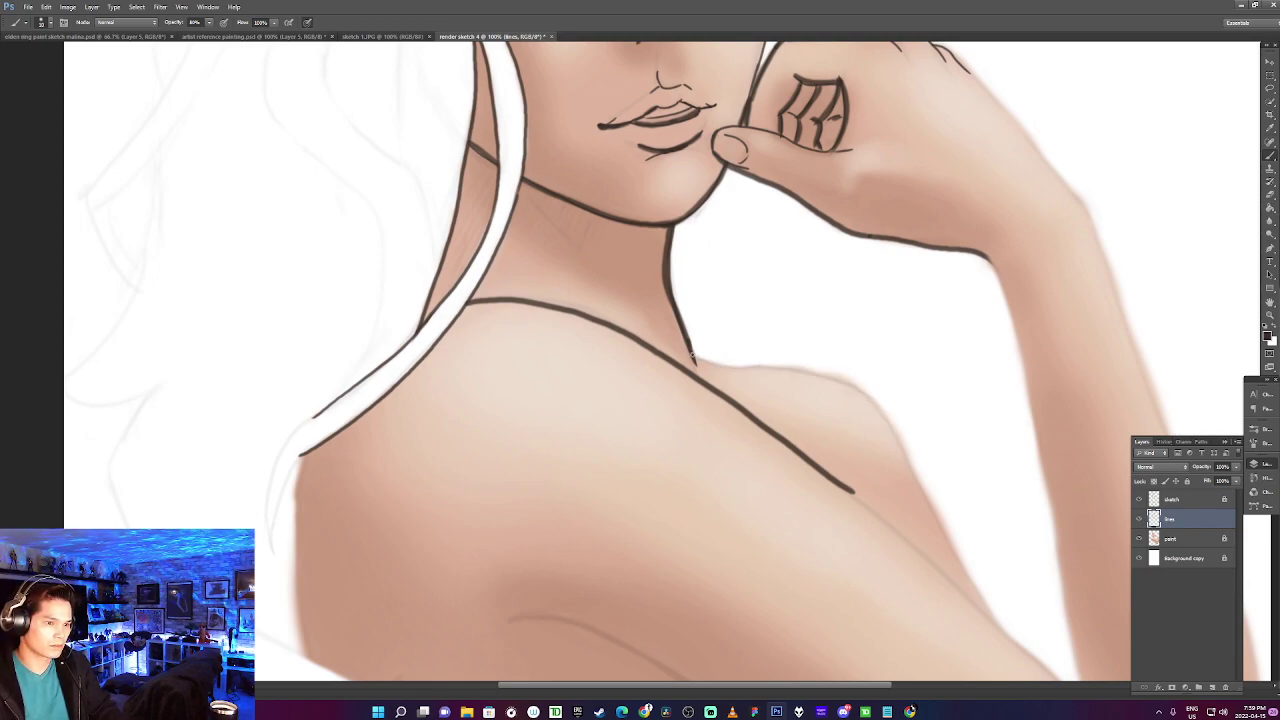
{"action": "mouse_move", "coordinate": [692, 356]}
{"action": "left_mouse_down"}
{"action": "mouse_move", "coordinate": [809, 376]}
{"action": "mouse_move", "coordinate": [884, 424]}
{"action": "left_mouse_up"}
{"action": "key", "text": "ctrl+z"}
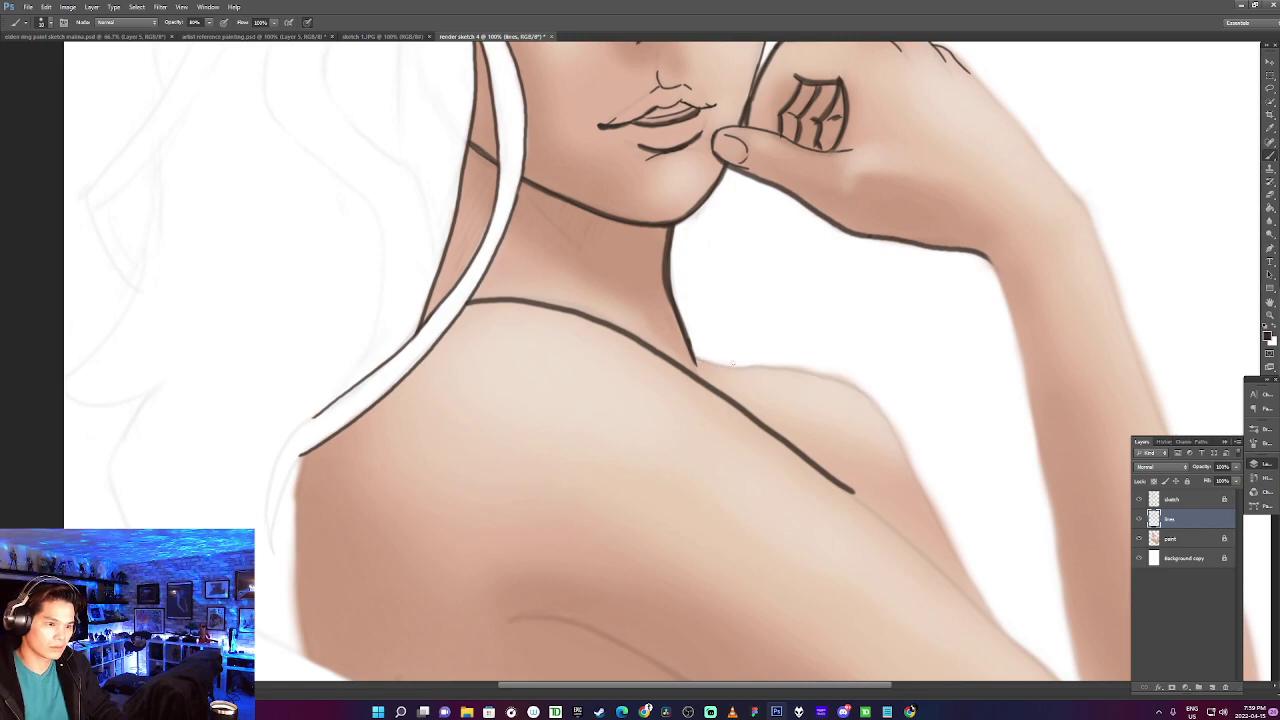
{"action": "mouse_move", "coordinate": [693, 357]}
{"action": "left_mouse_down"}
{"action": "mouse_move", "coordinate": [825, 383]}
{"action": "mouse_move", "coordinate": [886, 421]}
{"action": "left_mouse_up"}
{"action": "key", "text": "ctrl+z"}
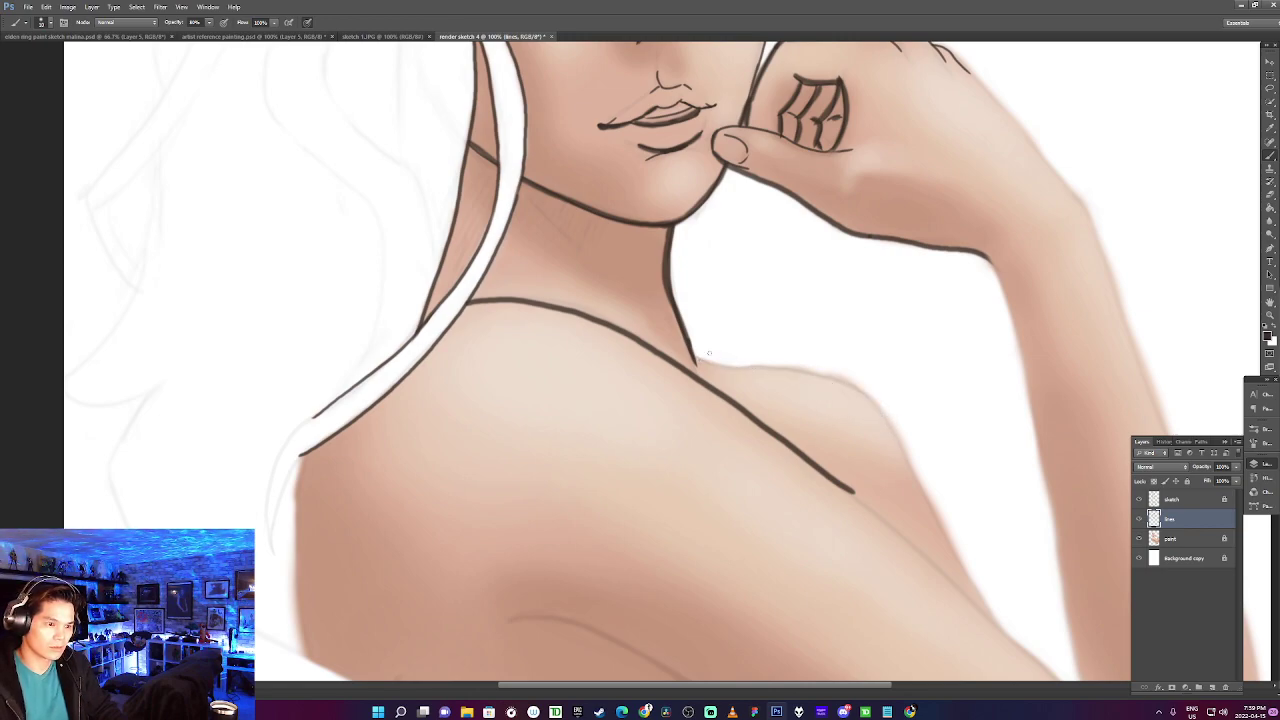
{"action": "mouse_move", "coordinate": [696, 356]}
{"action": "left_mouse_down"}
{"action": "mouse_move", "coordinate": [834, 379]}
{"action": "mouse_move", "coordinate": [889, 410]}
{"action": "left_mouse_up"}
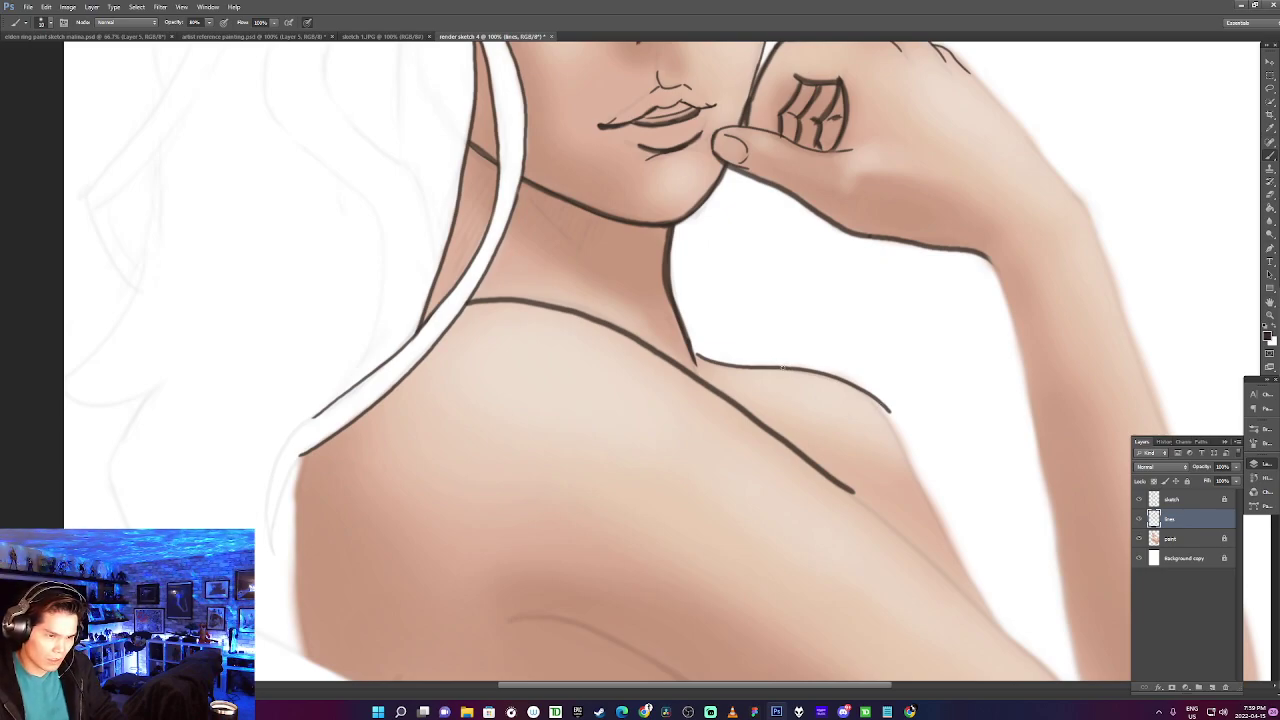
{"action": "key", "text": "ctrl+z"}
{"action": "mouse_move", "coordinate": [692, 356]}
{"action": "left_mouse_down"}
{"action": "mouse_move", "coordinate": [820, 369]}
{"action": "mouse_move", "coordinate": [900, 432]}
{"action": "left_mouse_up"}
{"action": "key", "text": "ctrl+z"}
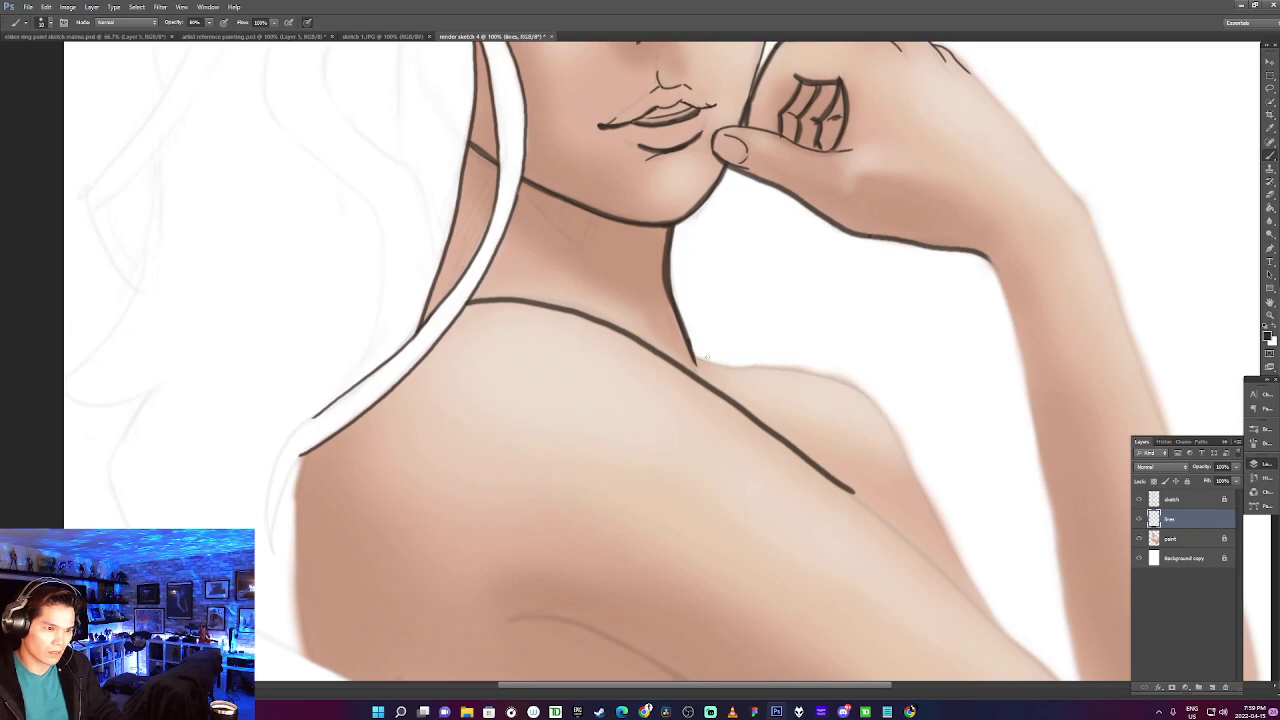
{"action": "mouse_move", "coordinate": [694, 355]}
{"action": "left_mouse_down"}
{"action": "mouse_move", "coordinate": [824, 380]}
{"action": "mouse_move", "coordinate": [878, 407]}
{"action": "mouse_move", "coordinate": [925, 472]}
{"action": "left_mouse_up"}
{"action": "key", "text": "ctrl+z"}
{"action": "mouse_move", "coordinate": [692, 354]}
{"action": "left_mouse_down"}
{"action": "mouse_move", "coordinate": [852, 387]}
{"action": "mouse_move", "coordinate": [914, 467]}
{"action": "mouse_move", "coordinate": [934, 506]}
{"action": "left_mouse_up"}
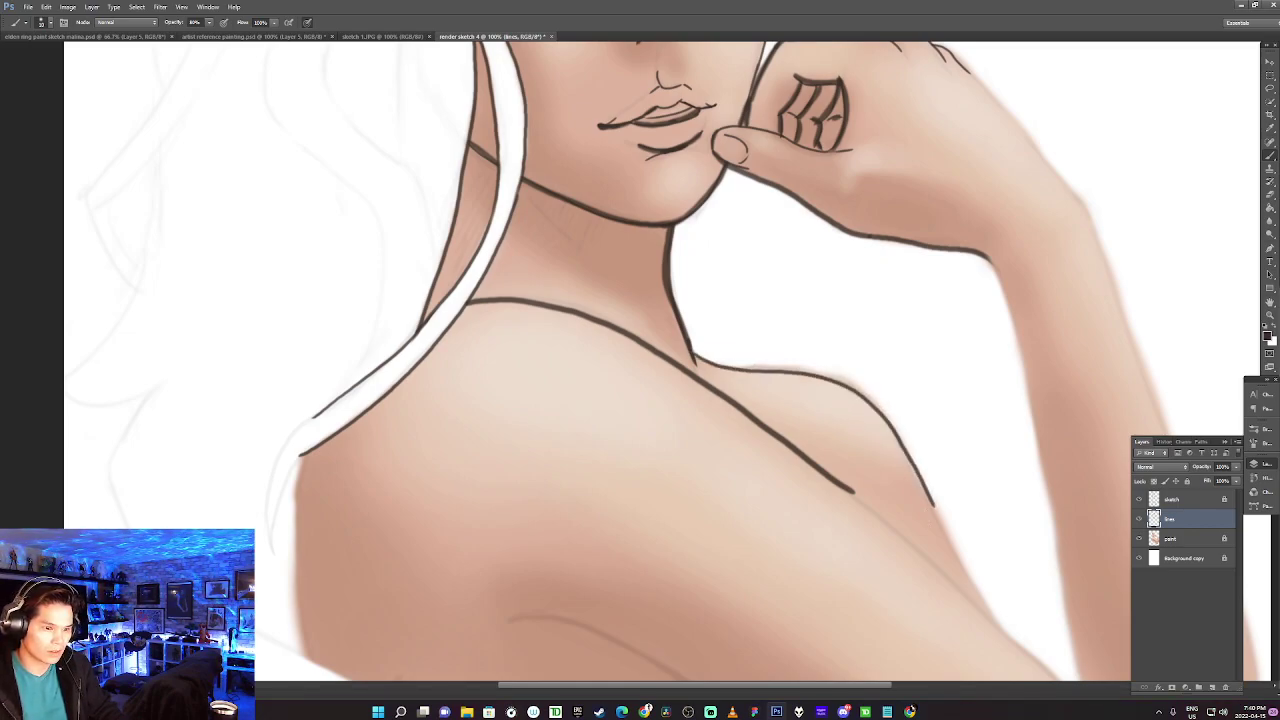
{"action": "key", "text": "ctrl+z"}
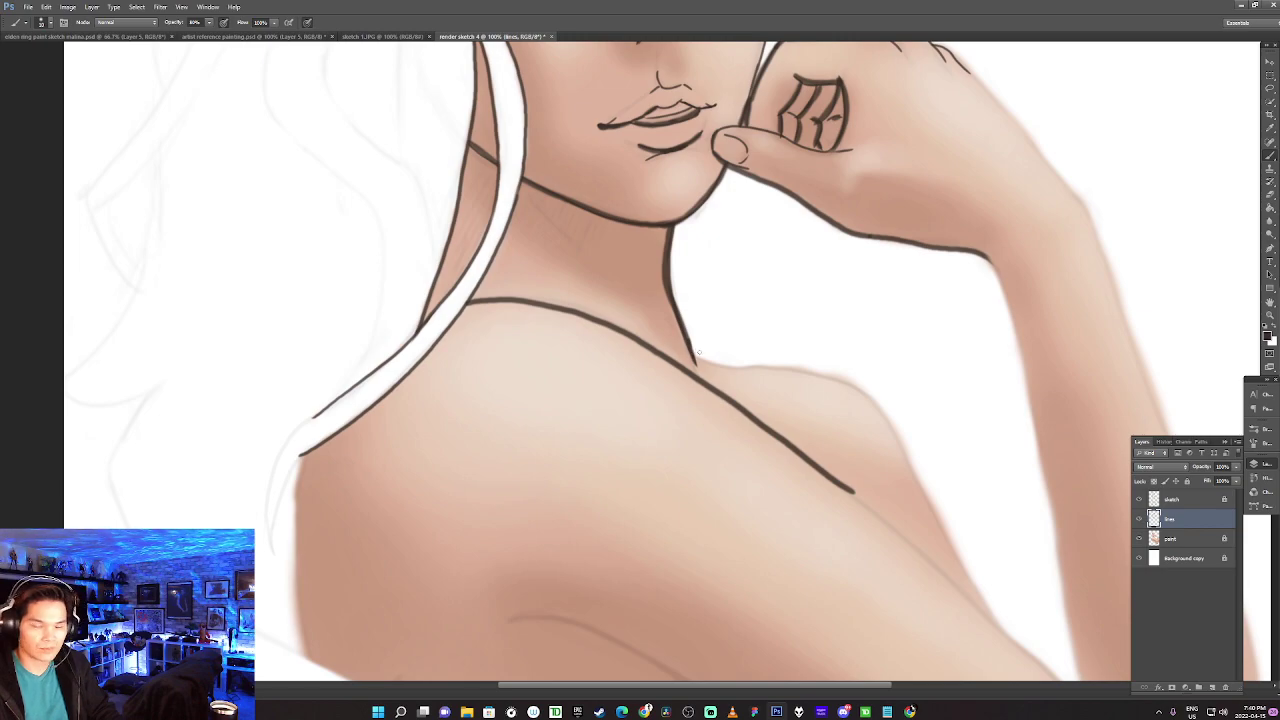
{"action": "left_click_drag", "start_coordinate": [690, 353], "coordinate": [842, 390]}
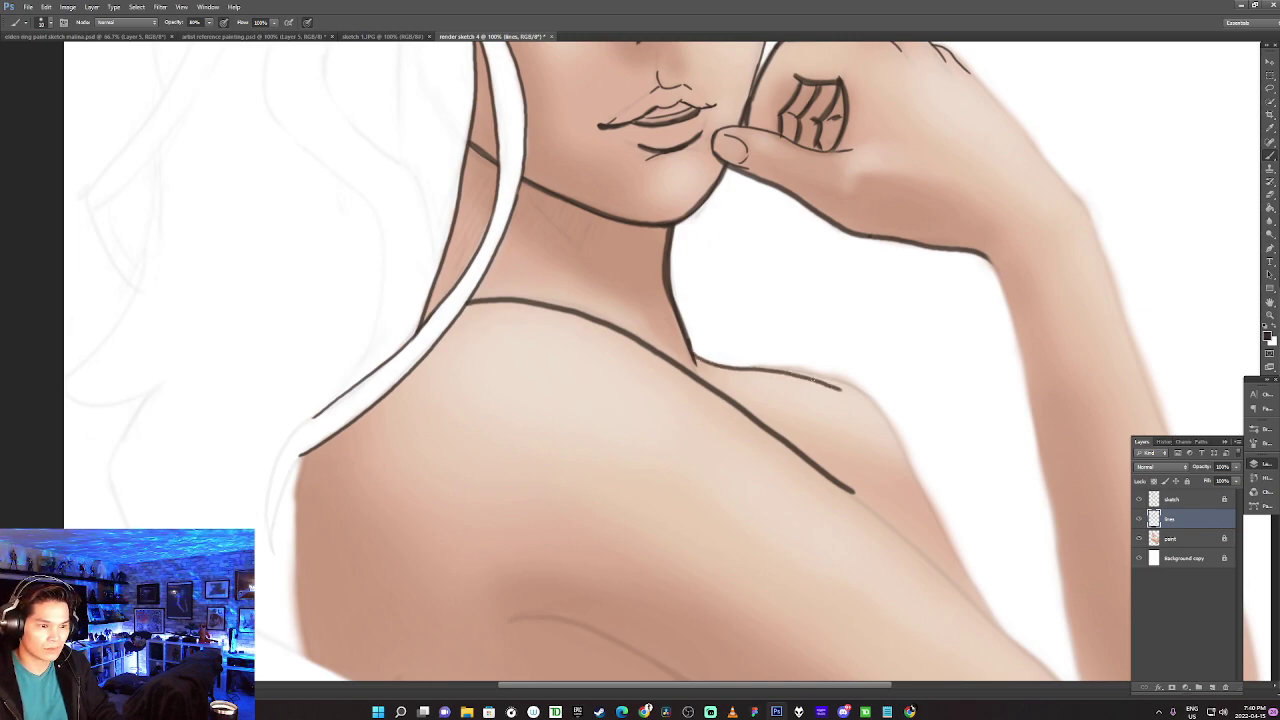
{"action": "key", "text": "ctrl+z"}
{"action": "mouse_move", "coordinate": [693, 354]}
{"action": "left_mouse_down"}
{"action": "mouse_move", "coordinate": [860, 394]}
{"action": "mouse_move", "coordinate": [880, 412]}
{"action": "left_mouse_up"}
{"action": "key", "text": "ctrl+z"}
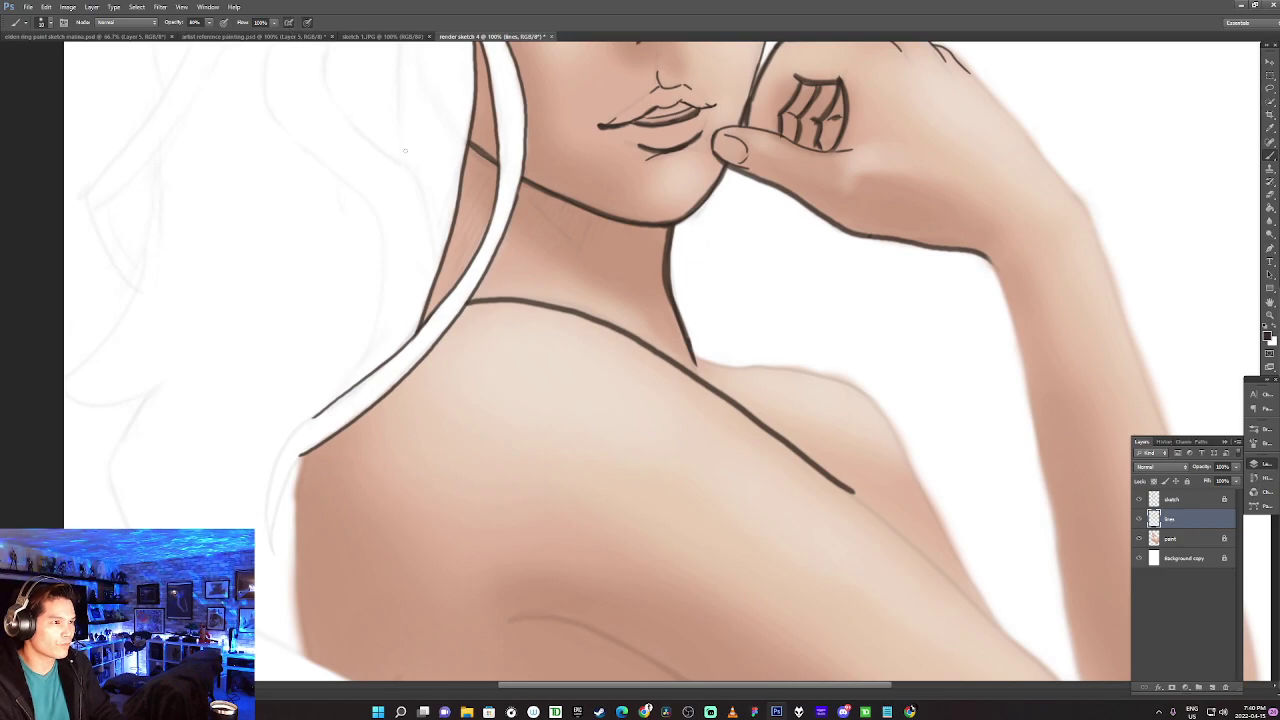
{"action": "left_click_drag", "start_coordinate": [697, 355], "coordinate": [776, 378]}
{"action": "key", "text": "ctrl+z"}
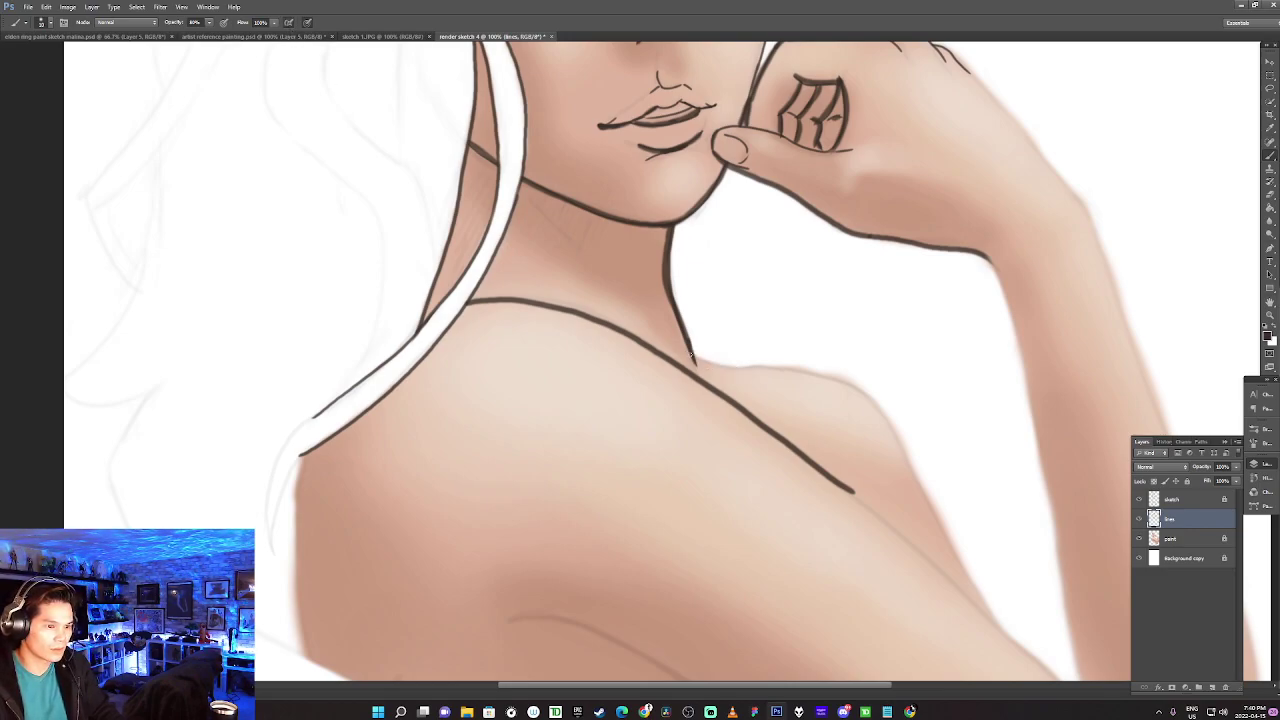
{"action": "left_click_drag", "start_coordinate": [690, 356], "coordinate": [880, 401]}
{"action": "key", "text": "ctrl+z"}
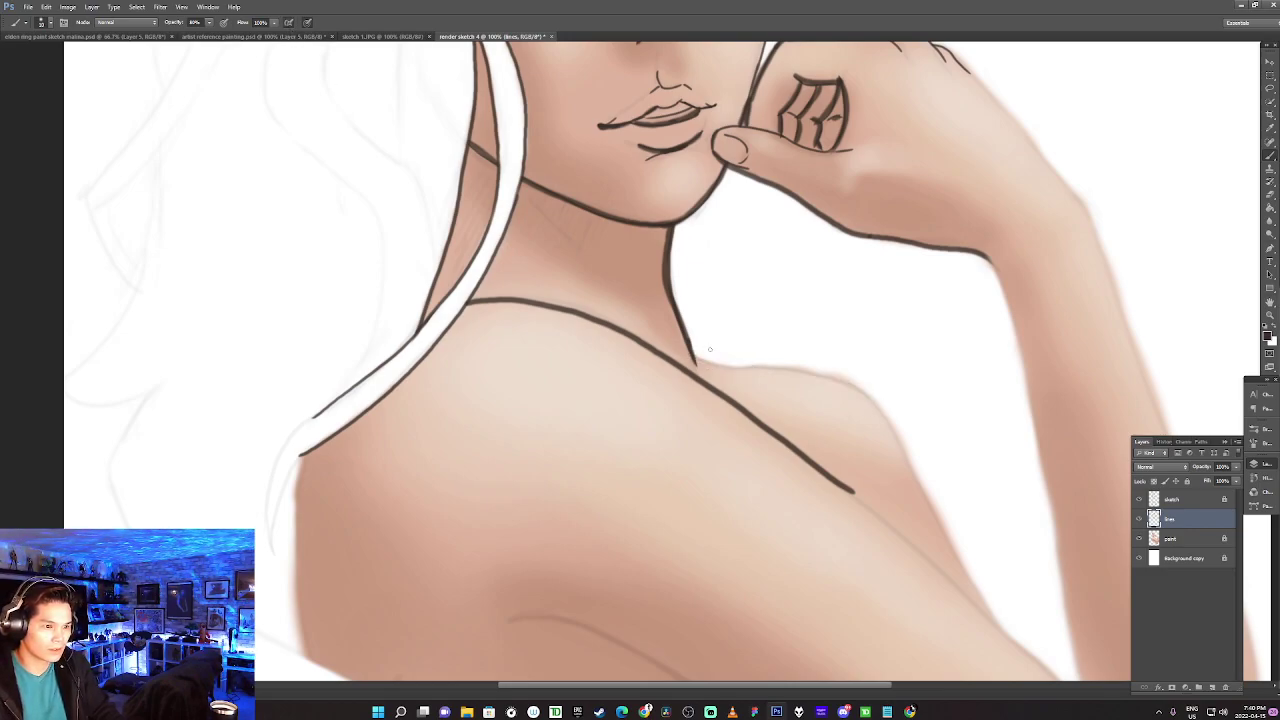
{"action": "mouse_move", "coordinate": [690, 352]}
{"action": "left_mouse_down"}
{"action": "mouse_move", "coordinate": [820, 375]}
{"action": "mouse_move", "coordinate": [895, 415]}
{"action": "left_mouse_up"}
{"action": "key", "text": "ctrl+z"}
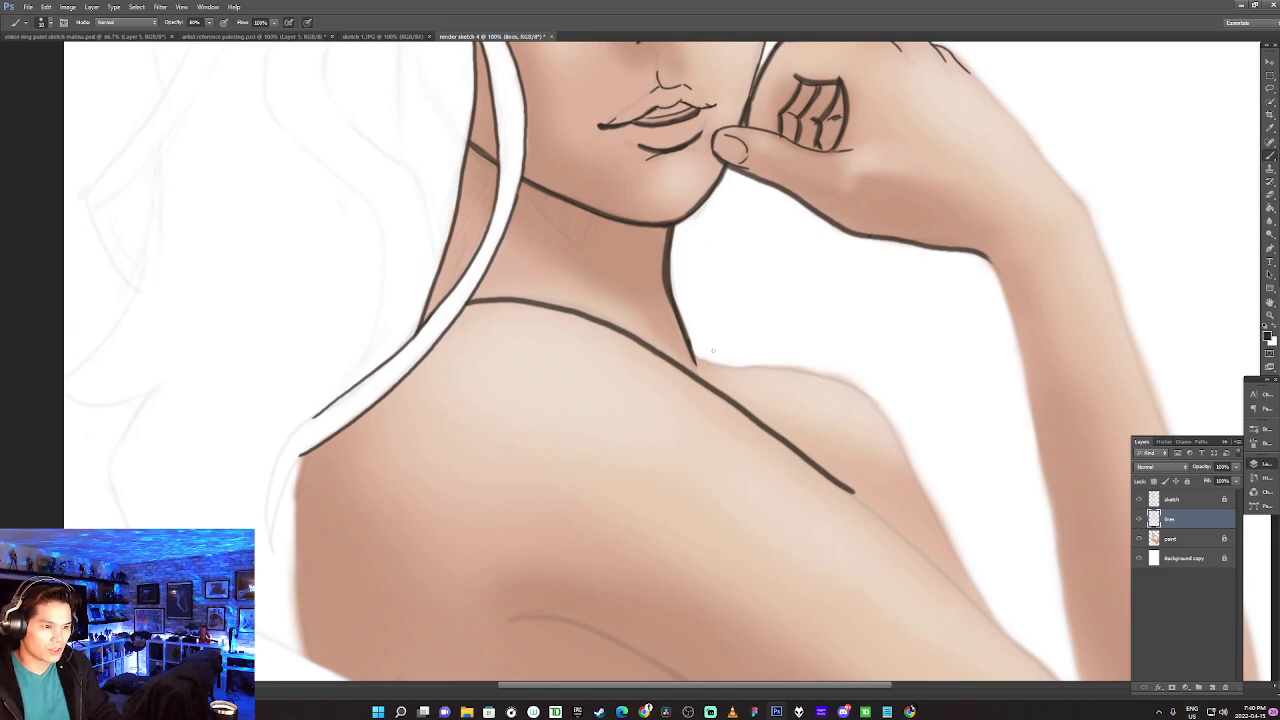
{"action": "mouse_move", "coordinate": [690, 352]}
{"action": "left_mouse_down"}
{"action": "mouse_move", "coordinate": [824, 375]}
{"action": "mouse_move", "coordinate": [911, 443]}
{"action": "mouse_move", "coordinate": [938, 494]}
{"action": "left_mouse_up"}
{"action": "key", "text": "ctrl+z"}
{"action": "mouse_move", "coordinate": [697, 357]}
{"action": "left_mouse_down"}
{"action": "mouse_move", "coordinate": [855, 387]}
{"action": "mouse_move", "coordinate": [914, 478]}
{"action": "left_mouse_up"}
{"action": "key", "text": "ctrl+z"}
{"action": "mouse_move", "coordinate": [690, 352]}
{"action": "left_mouse_down"}
{"action": "mouse_move", "coordinate": [762, 372]}
{"action": "mouse_move", "coordinate": [938, 502]}
{"action": "mouse_move", "coordinate": [955, 533]}
{"action": "left_mouse_up"}
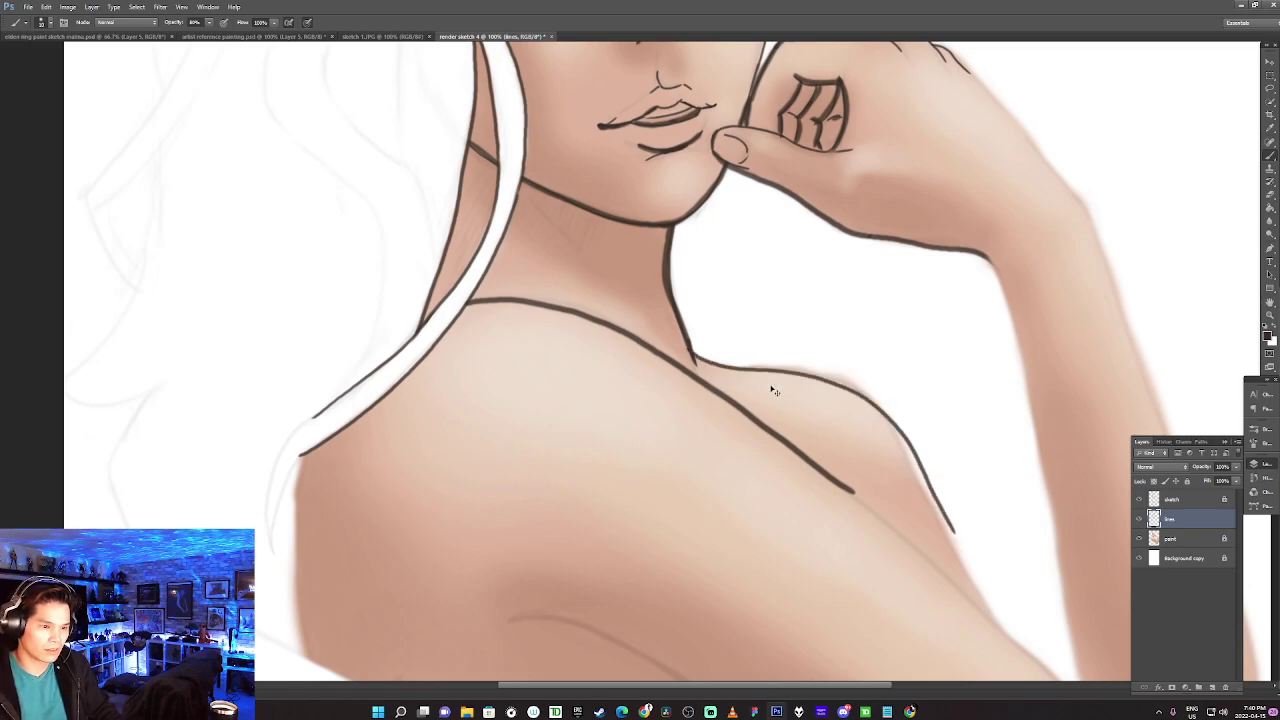
{"action": "key", "text": "ctrl+z"}
{"action": "mouse_move", "coordinate": [690, 350]}
{"action": "left_mouse_down"}
{"action": "mouse_move", "coordinate": [787, 372]}
{"action": "mouse_move", "coordinate": [871, 415]}
{"action": "mouse_move", "coordinate": [958, 553]}
{"action": "left_mouse_up"}
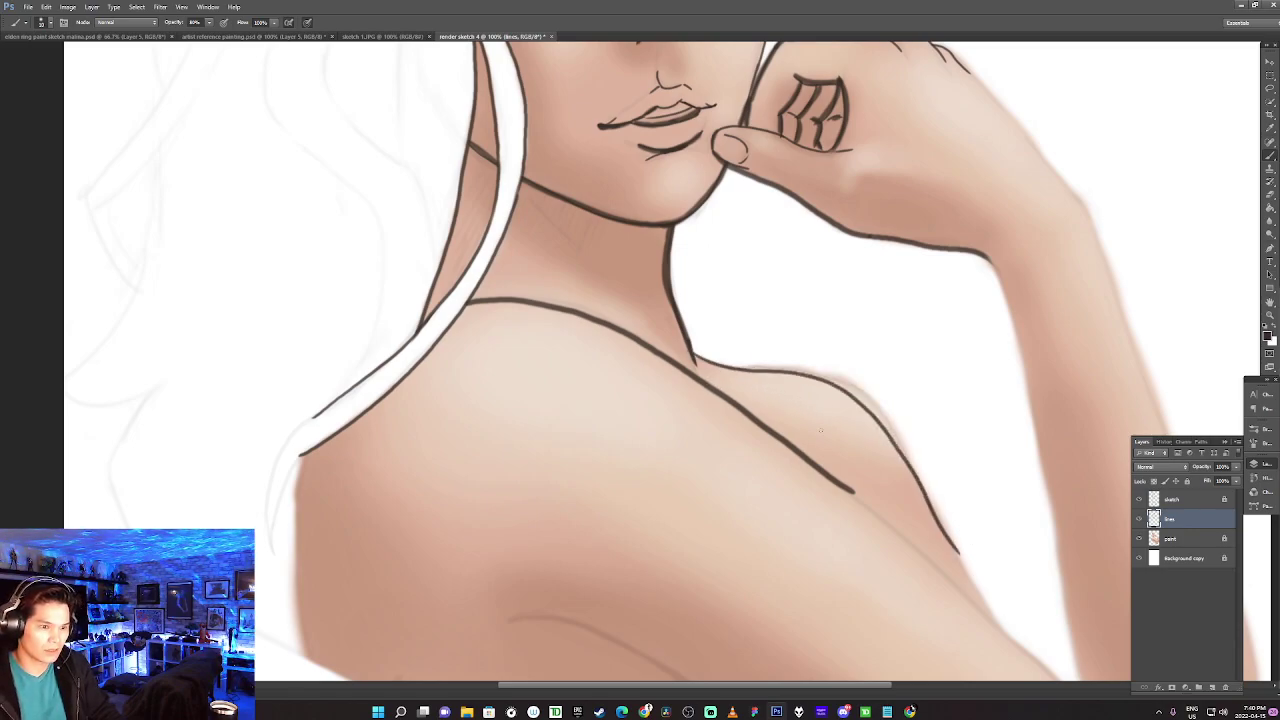
{"action": "key", "text": "ctrl+z"}
{"action": "mouse_move", "coordinate": [692, 352]}
{"action": "left_mouse_down"}
{"action": "mouse_move", "coordinate": [796, 365]}
{"action": "mouse_move", "coordinate": [858, 390]}
{"action": "mouse_move", "coordinate": [911, 460]}
{"action": "mouse_move", "coordinate": [942, 540]}
{"action": "left_mouse_up"}
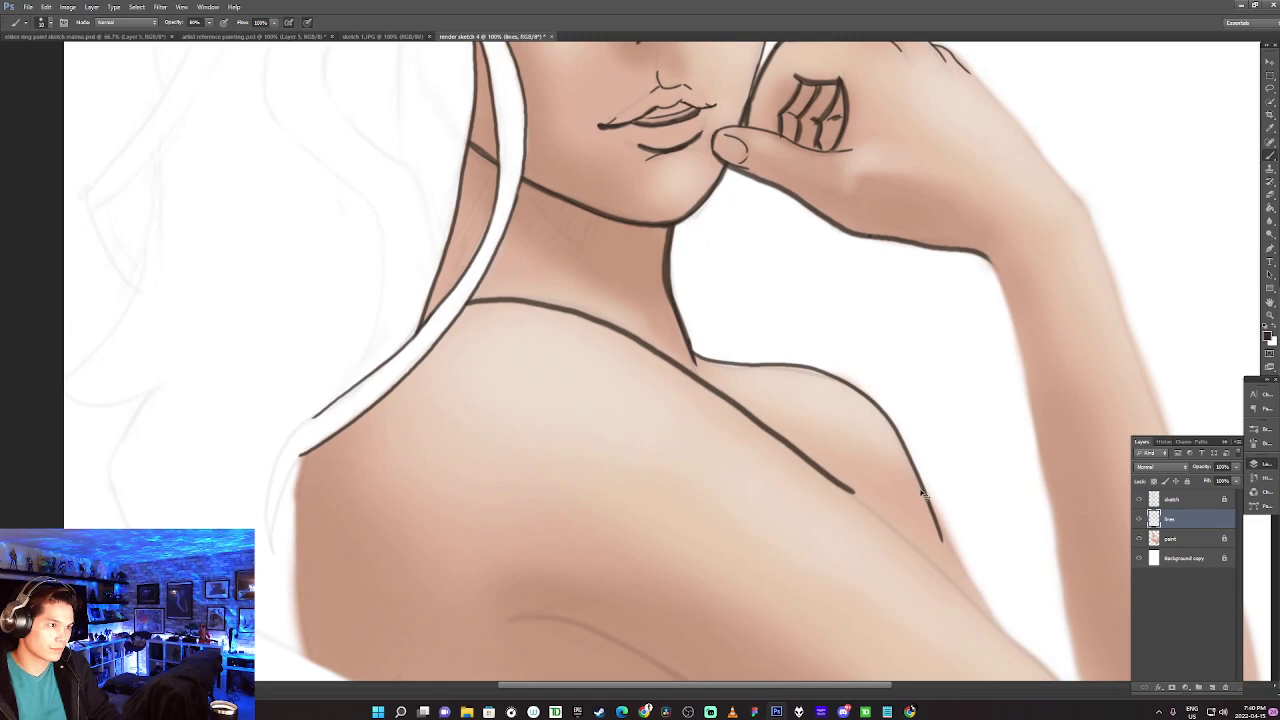
{"action": "key", "text": "ctrl+z"}
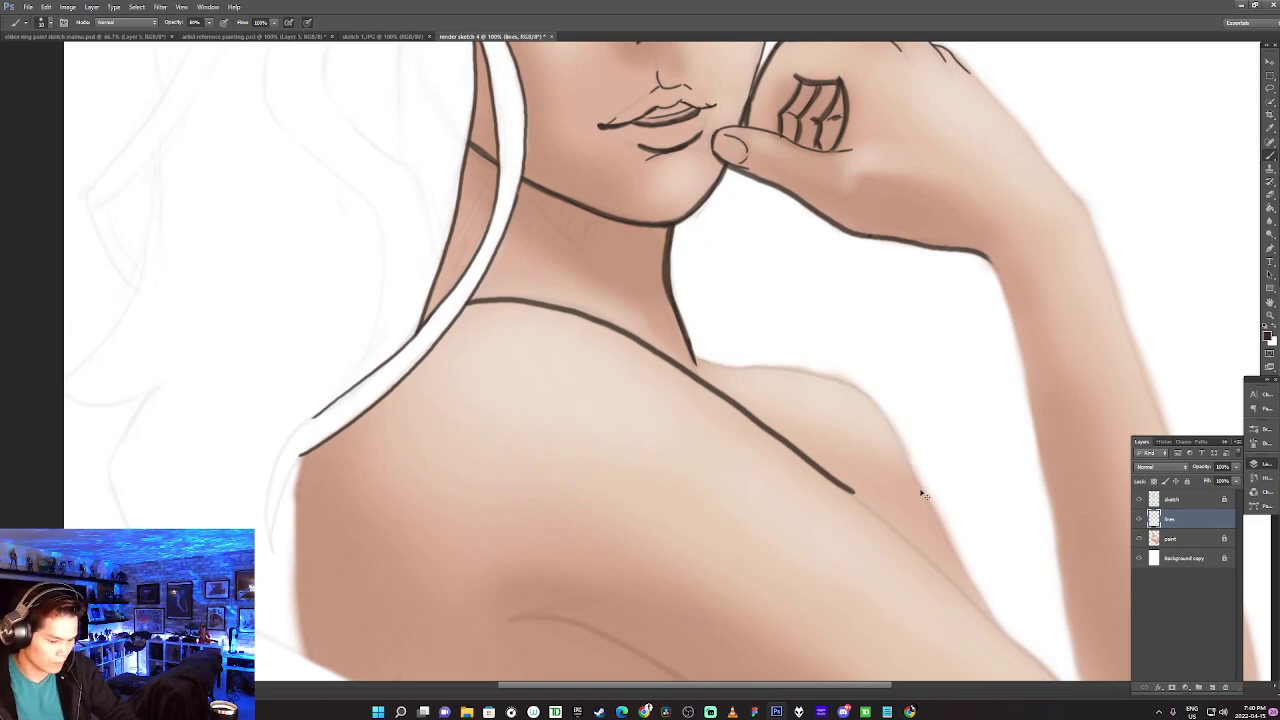
Try to ink the far shoulder's contour in a single stroke from the neck base down to the near arm.
{"action": "key", "text": "ctrl+minus"}
{"action": "mouse_move", "coordinate": [676, 358]}
{"action": "left_mouse_down"}
{"action": "mouse_move", "coordinate": [742, 364]}
{"action": "mouse_move", "coordinate": [830, 456]}
{"action": "left_mouse_up"}
{"action": "key", "text": "ctrl+z"}
{"action": "mouse_move", "coordinate": [676, 358]}
{"action": "left_mouse_down"}
{"action": "mouse_move", "coordinate": [714, 364]}
{"action": "mouse_move", "coordinate": [853, 470]}
{"action": "mouse_move", "coordinate": [858, 493]}
{"action": "left_mouse_up"}
{"action": "key", "text": "ctrl+z"}
{"action": "mouse_move", "coordinate": [676, 358]}
{"action": "left_mouse_down"}
{"action": "mouse_move", "coordinate": [782, 378]}
{"action": "mouse_move", "coordinate": [812, 406]}
{"action": "mouse_move", "coordinate": [874, 524]}
{"action": "left_mouse_up"}
{"action": "key", "text": "ctrl+z"}
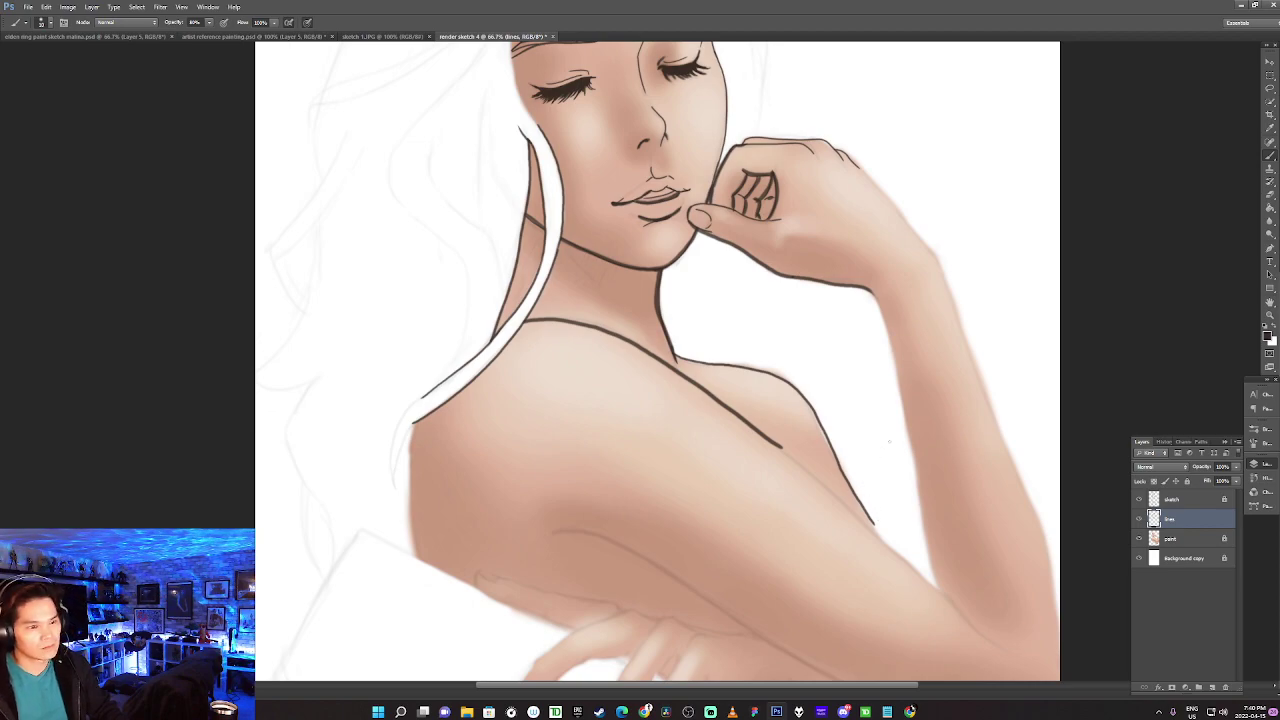
{"action": "key", "text": "ctrl+alt+z"}
{"action": "left_click_drag", "start_coordinate": [682, 362], "coordinate": [798, 392]}
{"action": "key", "text": "ctrl+alt+z"}
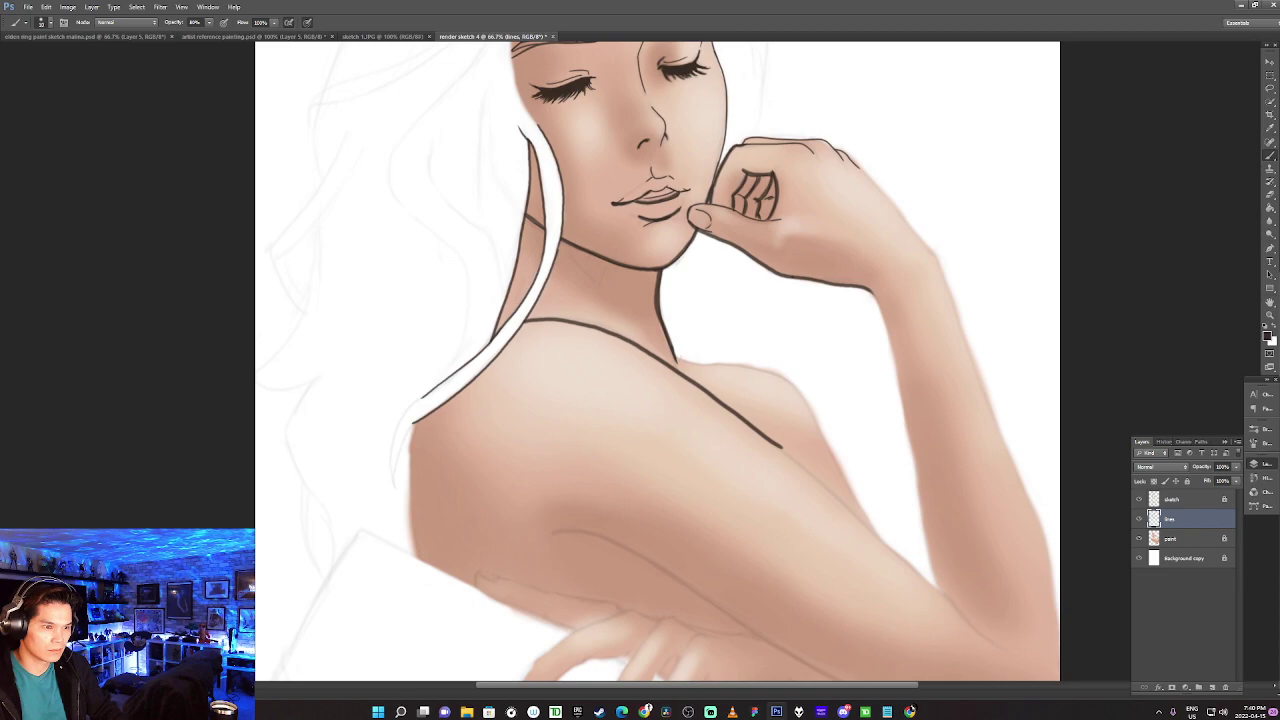
{"action": "mouse_move", "coordinate": [677, 358]}
{"action": "left_mouse_down"}
{"action": "mouse_move", "coordinate": [735, 364]}
{"action": "mouse_move", "coordinate": [692, 361]}
{"action": "mouse_move", "coordinate": [782, 383]}
{"action": "mouse_move", "coordinate": [814, 416]}
{"action": "mouse_move", "coordinate": [856, 526]}
{"action": "left_mouse_up"}
{"action": "key", "text": "ctrl+alt+z"}
{"action": "key", "text": "ctrl+alt+z"}
{"action": "mouse_move", "coordinate": [676, 357]}
{"action": "left_mouse_down"}
{"action": "mouse_move", "coordinate": [716, 366]}
{"action": "mouse_move", "coordinate": [826, 434]}
{"action": "mouse_move", "coordinate": [870, 522]}
{"action": "left_mouse_up"}
{"action": "key", "text": "ctrl+alt+z"}
{"action": "key", "text": "ctrl+plus"}
{"action": "key", "text": "ctrl+plus"}
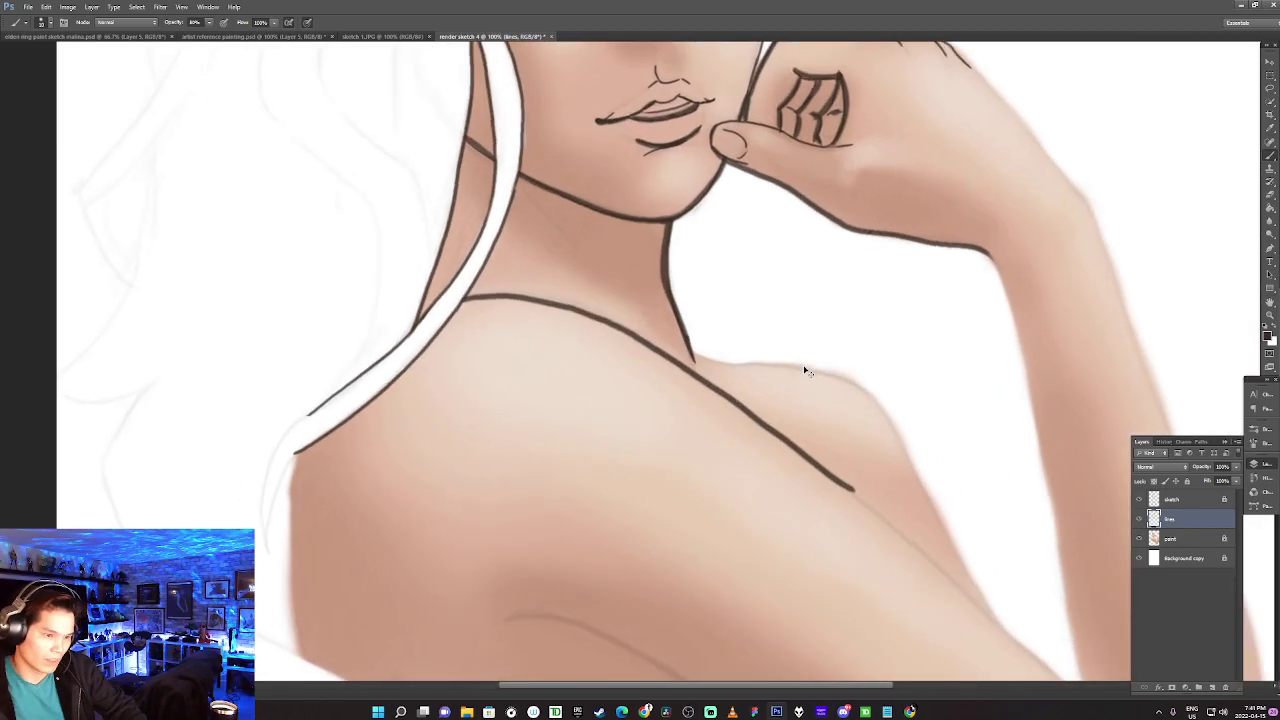
Ink the far shoulder's contour in one smooth curve from the neck base over the rounded shoulder and down its outer side.
{"action": "left_click_drag", "start_coordinate": [903, 334], "coordinate": [475, 367]}
{"action": "mouse_move", "coordinate": [314, 341]}
{"action": "left_mouse_down"}
{"action": "mouse_move", "coordinate": [535, 377]}
{"action": "mouse_move", "coordinate": [655, 456]}
{"action": "left_mouse_up"}
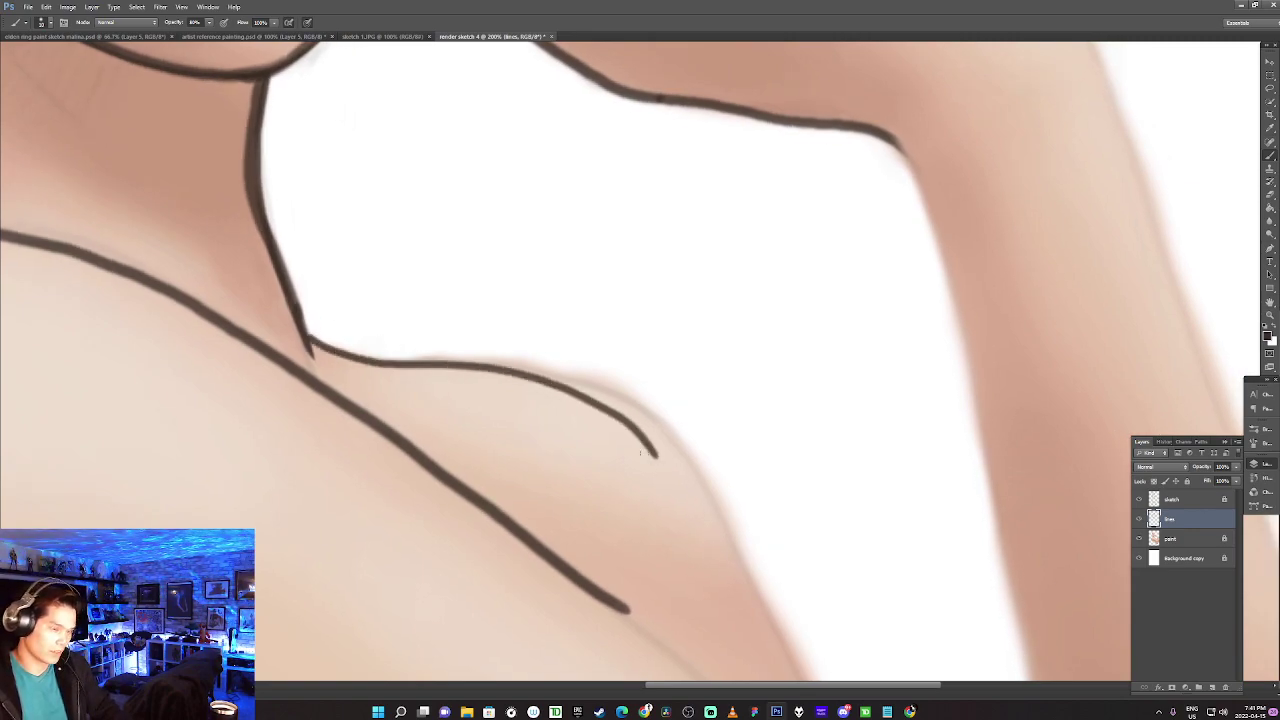
{"action": "key", "text": "ctrl+z"}
{"action": "mouse_move", "coordinate": [307, 341]}
{"action": "left_mouse_down"}
{"action": "mouse_move", "coordinate": [345, 354]}
{"action": "mouse_move", "coordinate": [589, 371]}
{"action": "mouse_move", "coordinate": [652, 414]}
{"action": "mouse_move", "coordinate": [714, 512]}
{"action": "left_mouse_up"}
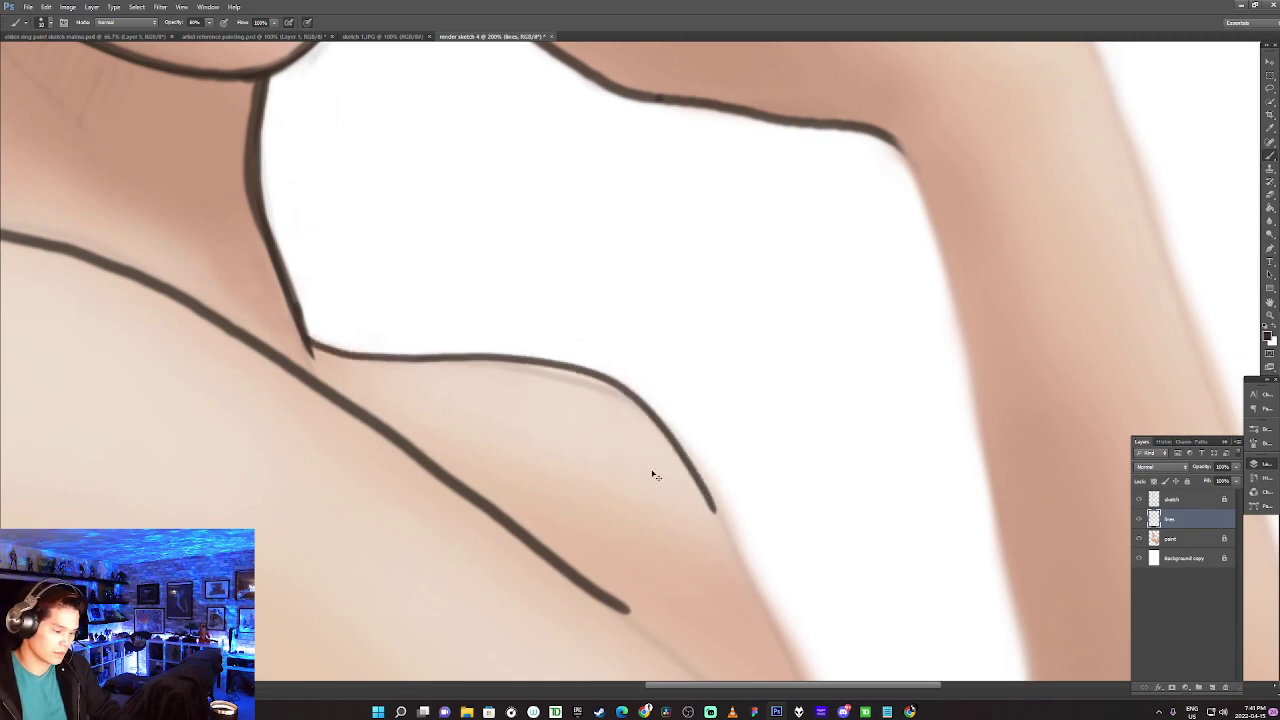
{"action": "key", "text": "ctrl+z"}
{"action": "mouse_move", "coordinate": [312, 338]}
{"action": "left_mouse_down"}
{"action": "mouse_move", "coordinate": [535, 372]}
{"action": "mouse_move", "coordinate": [643, 439]}
{"action": "mouse_move", "coordinate": [696, 497]}
{"action": "left_mouse_up"}
{"action": "key", "text": "ctrl+z"}
{"action": "mouse_move", "coordinate": [314, 338]}
{"action": "left_mouse_down"}
{"action": "mouse_move", "coordinate": [405, 364]}
{"action": "mouse_move", "coordinate": [565, 377]}
{"action": "mouse_move", "coordinate": [644, 414]}
{"action": "mouse_move", "coordinate": [743, 553]}
{"action": "left_mouse_up"}
{"action": "key", "text": "ctrl+z"}
{"action": "mouse_move", "coordinate": [305, 332]}
{"action": "left_mouse_down"}
{"action": "mouse_move", "coordinate": [385, 360]}
{"action": "mouse_move", "coordinate": [500, 366]}
{"action": "mouse_move", "coordinate": [591, 391]}
{"action": "mouse_move", "coordinate": [657, 429]}
{"action": "mouse_move", "coordinate": [722, 495]}
{"action": "mouse_move", "coordinate": [757, 580]}
{"action": "left_mouse_up"}
{"action": "key", "text": "ctrl+z"}
{"action": "mouse_move", "coordinate": [306, 332]}
{"action": "left_mouse_down"}
{"action": "mouse_move", "coordinate": [382, 360]}
{"action": "mouse_move", "coordinate": [549, 374]}
{"action": "mouse_move", "coordinate": [640, 410]}
{"action": "mouse_move", "coordinate": [718, 493]}
{"action": "mouse_move", "coordinate": [766, 588]}
{"action": "left_mouse_up"}
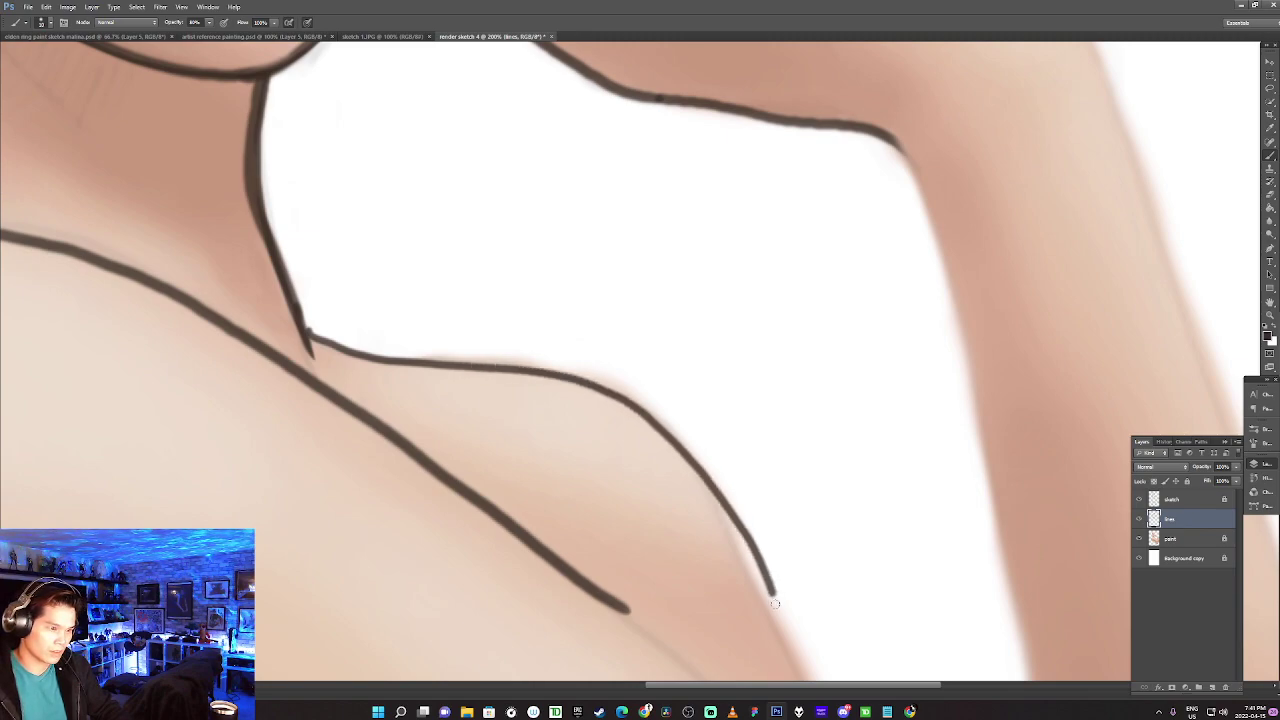
{"action": "key", "text": "ctrl+z"}
{"action": "mouse_move", "coordinate": [308, 333]}
{"action": "left_mouse_down"}
{"action": "mouse_move", "coordinate": [612, 384]}
{"action": "mouse_move", "coordinate": [680, 440]}
{"action": "mouse_move", "coordinate": [735, 515]}
{"action": "mouse_move", "coordinate": [795, 640]}
{"action": "left_mouse_up"}
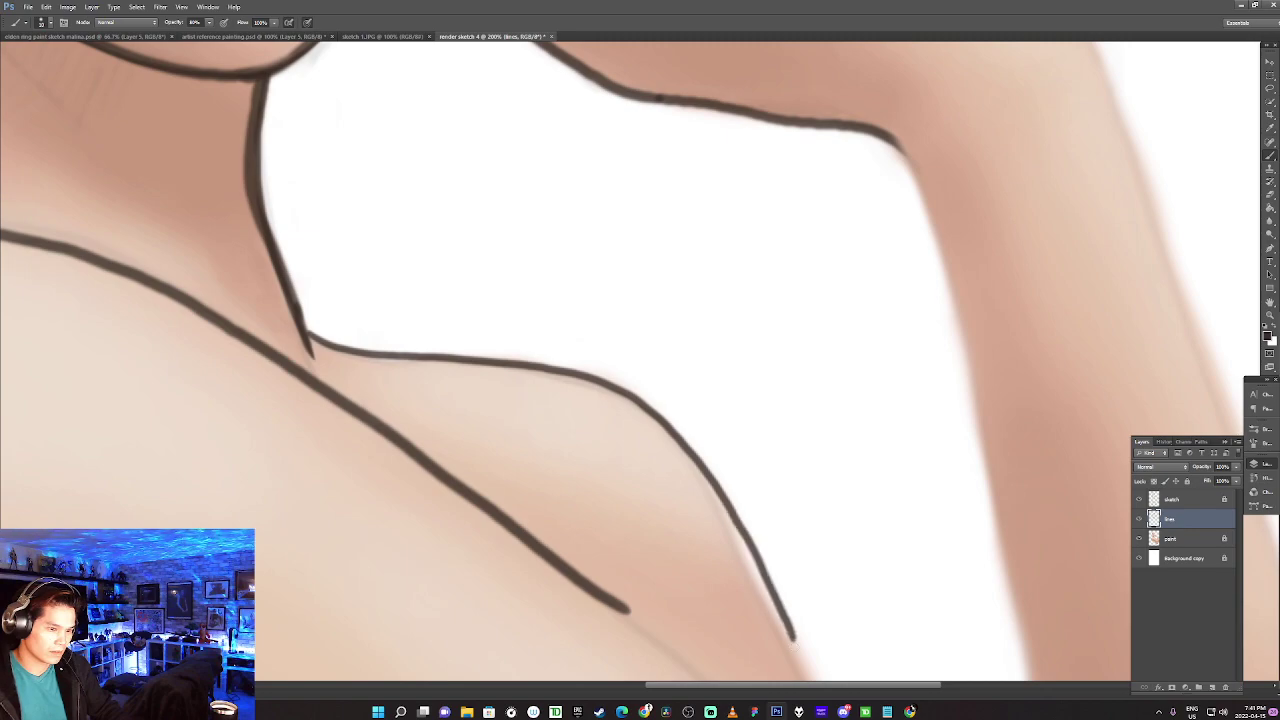
Erase the lower part of the far shoulder's line, from its end back up to the rounded corner.
{"action": "left_click_drag", "start_coordinate": [772, 530], "coordinate": [577, 277]}
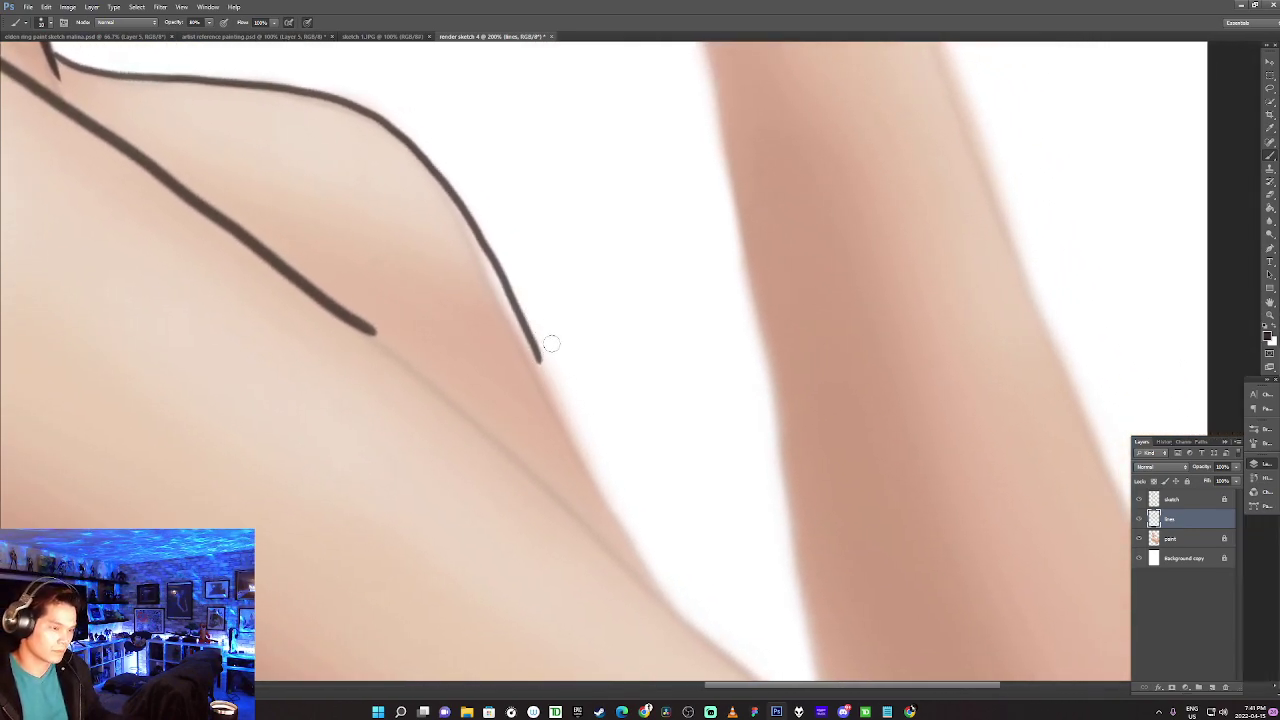
{"action": "key", "text": "bracketright"}
{"action": "mouse_move", "coordinate": [563, 376]}
{"action": "left_mouse_down"}
{"action": "mouse_move", "coordinate": [517, 240]}
{"action": "mouse_move", "coordinate": [554, 350]}
{"action": "mouse_move", "coordinate": [516, 249]}
{"action": "mouse_move", "coordinate": [537, 351]}
{"action": "mouse_move", "coordinate": [457, 168]}
{"action": "mouse_move", "coordinate": [440, 203]}
{"action": "left_mouse_up"}
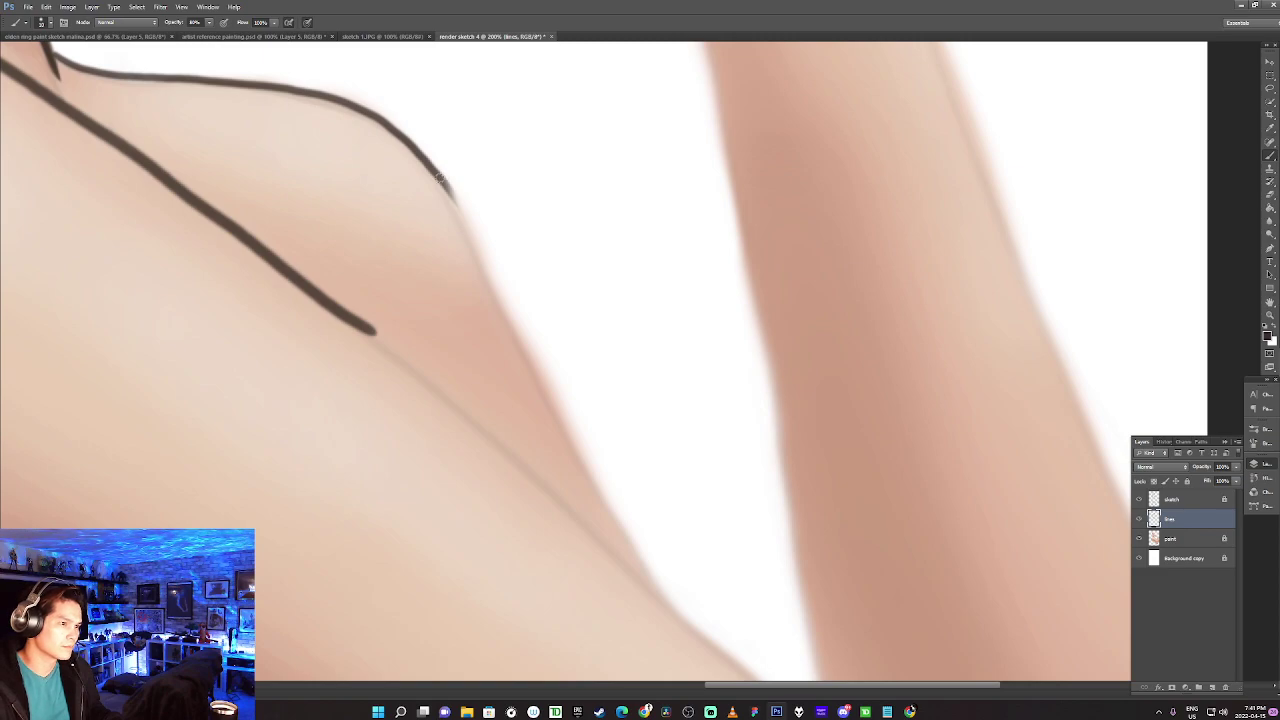
Ink a thinner line from the far shoulder's rounded corner down along the skin edge to the near arm.
{"action": "left_click_drag", "start_coordinate": [437, 175], "coordinate": [490, 295]}
{"action": "key", "text": "ctrl+z"}
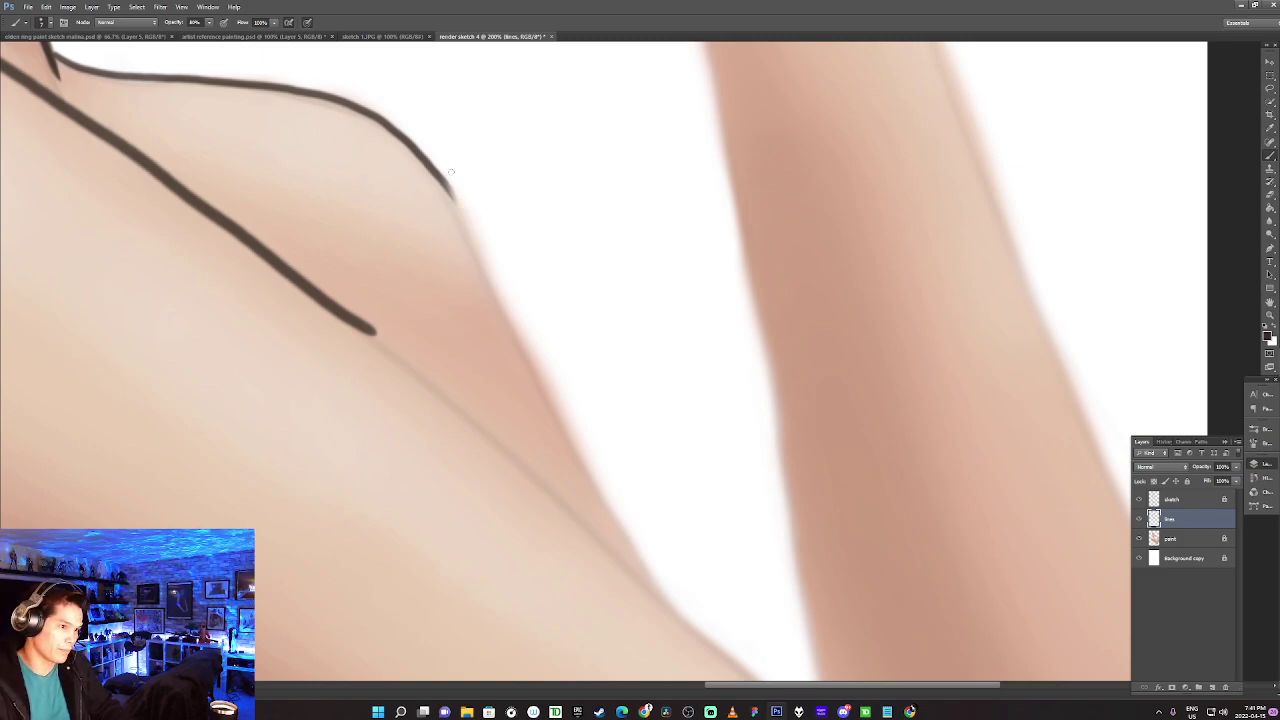
{"action": "left_click_drag", "start_coordinate": [438, 177], "coordinate": [542, 383]}
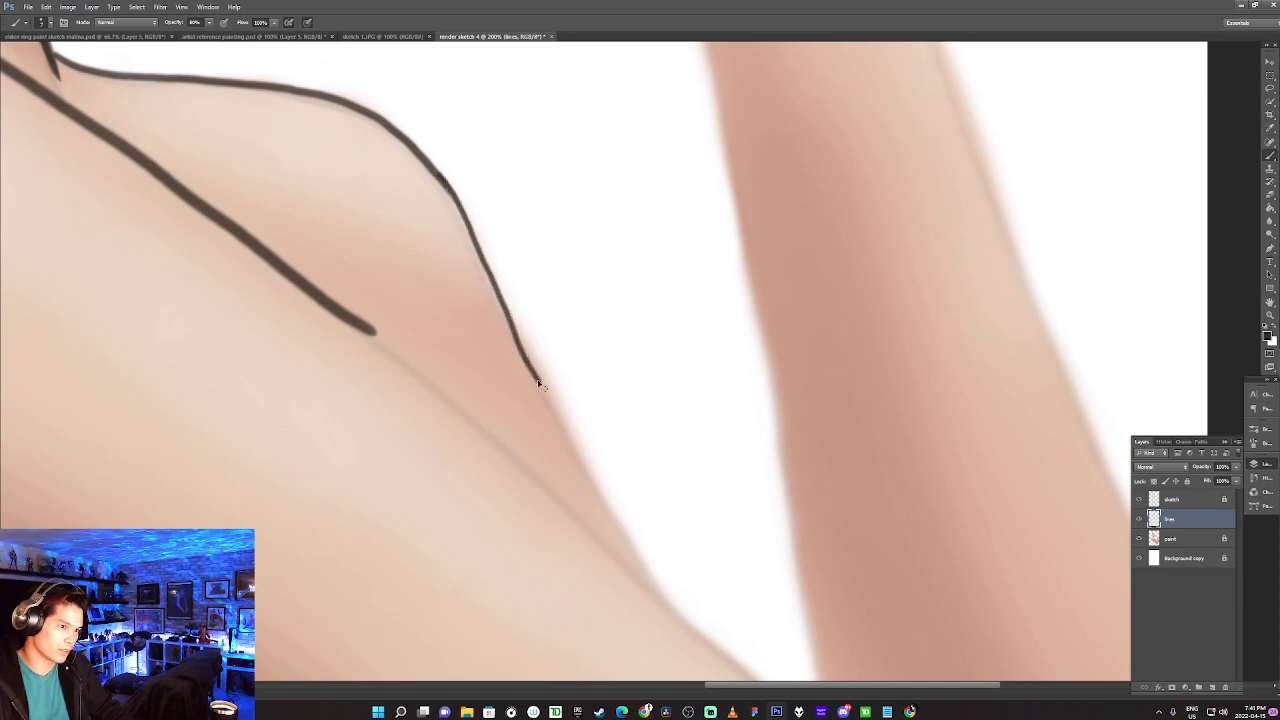
{"action": "key", "text": "ctrl+z"}
{"action": "left_click_drag", "start_coordinate": [442, 178], "coordinate": [534, 368]}
{"action": "key", "text": "ctrl+z"}
{"action": "left_click_drag", "start_coordinate": [438, 178], "coordinate": [620, 514]}
{"action": "key", "text": "ctrl+z"}
{"action": "mouse_move", "coordinate": [438, 178]}
{"action": "left_mouse_down"}
{"action": "mouse_move", "coordinate": [565, 422]}
{"action": "mouse_move", "coordinate": [666, 564]}
{"action": "left_mouse_up"}
{"action": "key", "text": "ctrl+z"}
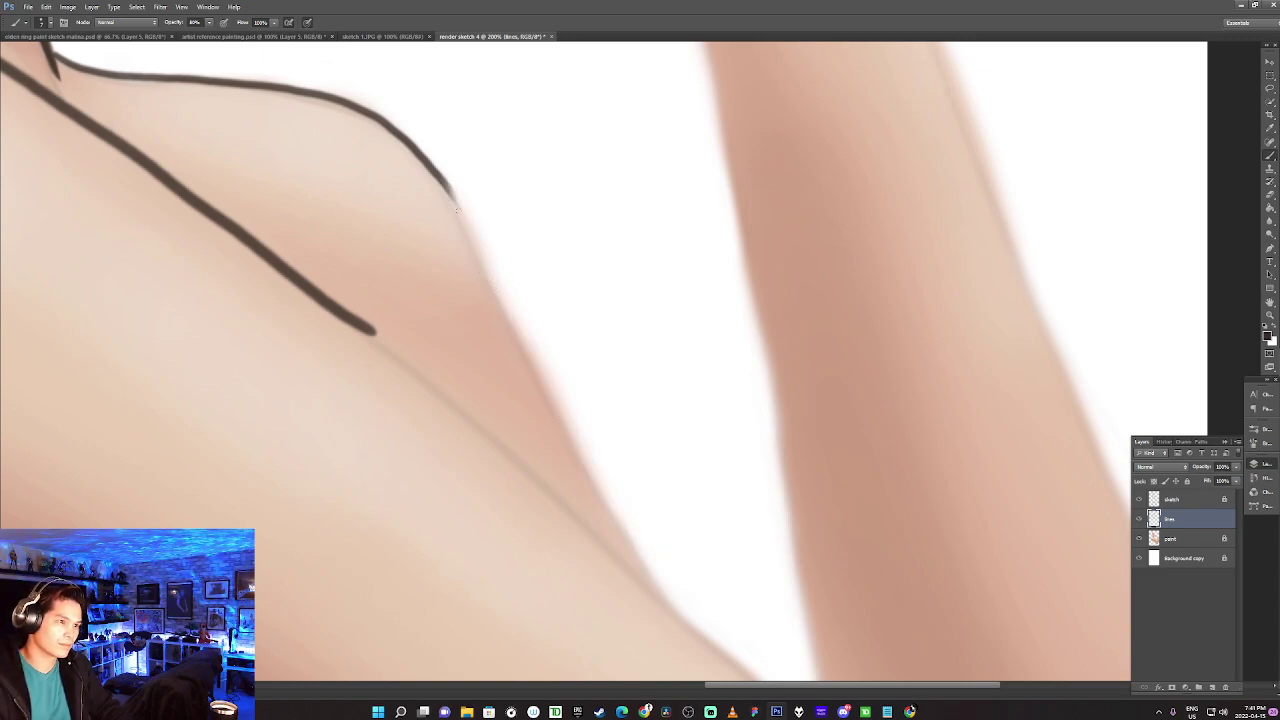
{"action": "left_click_drag", "start_coordinate": [434, 168], "coordinate": [484, 250]}
{"action": "key", "text": "ctrl+z"}
{"action": "mouse_move", "coordinate": [435, 168]}
{"action": "left_mouse_down"}
{"action": "mouse_move", "coordinate": [500, 320]}
{"action": "mouse_move", "coordinate": [683, 621]}
{"action": "left_mouse_up"}
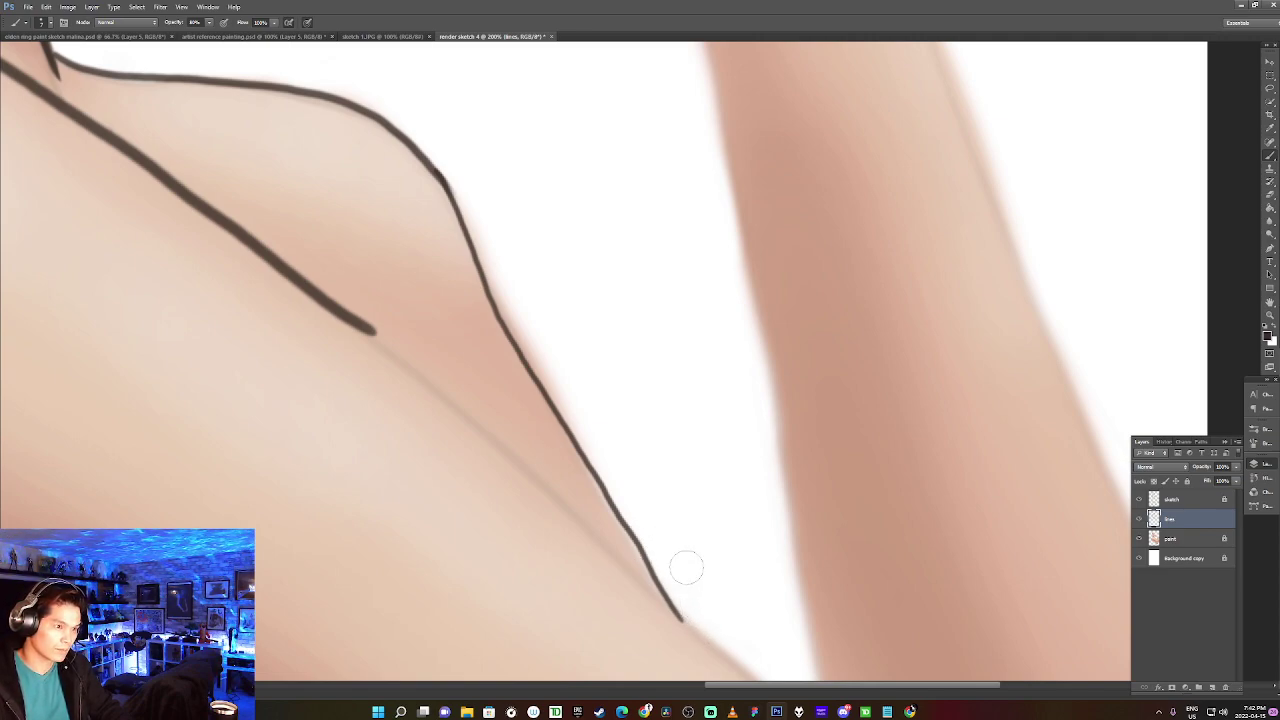
Extend the near arm's upper outline from its loose end down to the inner elbow.
{"action": "key", "text": "ctrl+minus"}
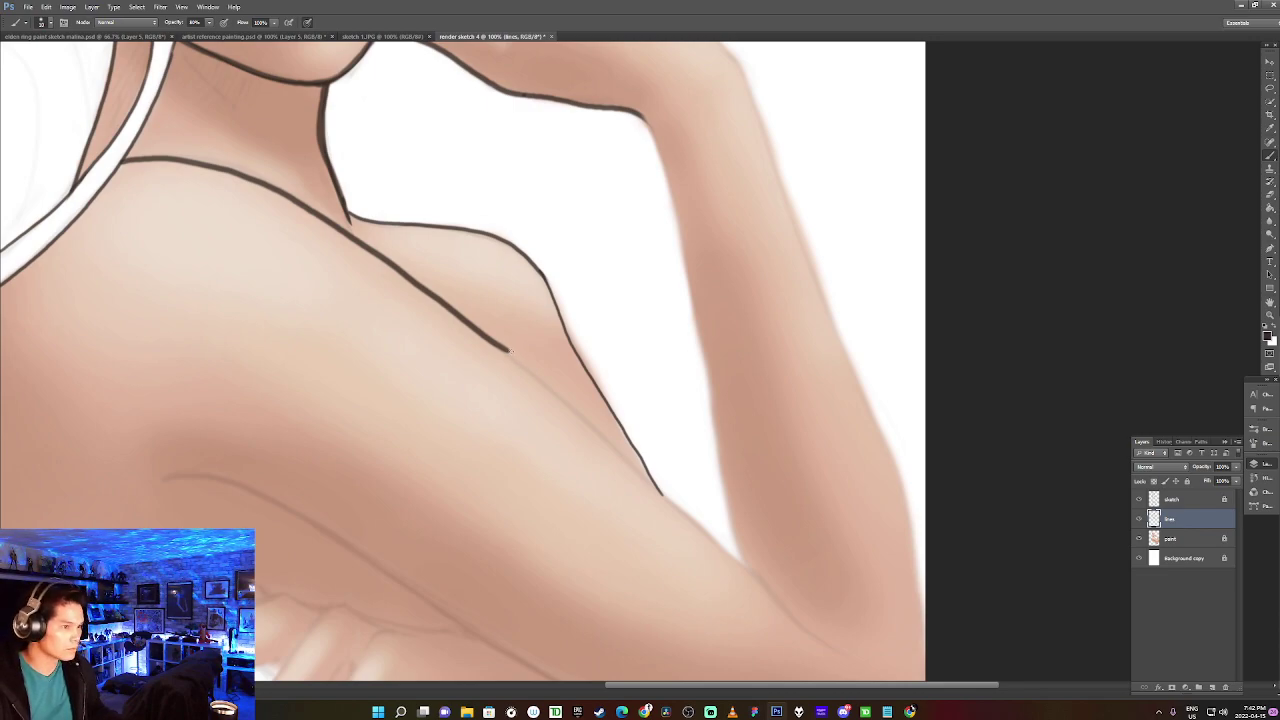
{"action": "left_click_drag", "start_coordinate": [505, 348], "coordinate": [645, 462]}
{"action": "key", "text": "ctrl+z"}
{"action": "left_click_drag", "start_coordinate": [491, 343], "coordinate": [748, 577]}
{"action": "key", "text": "ctrl+z"}
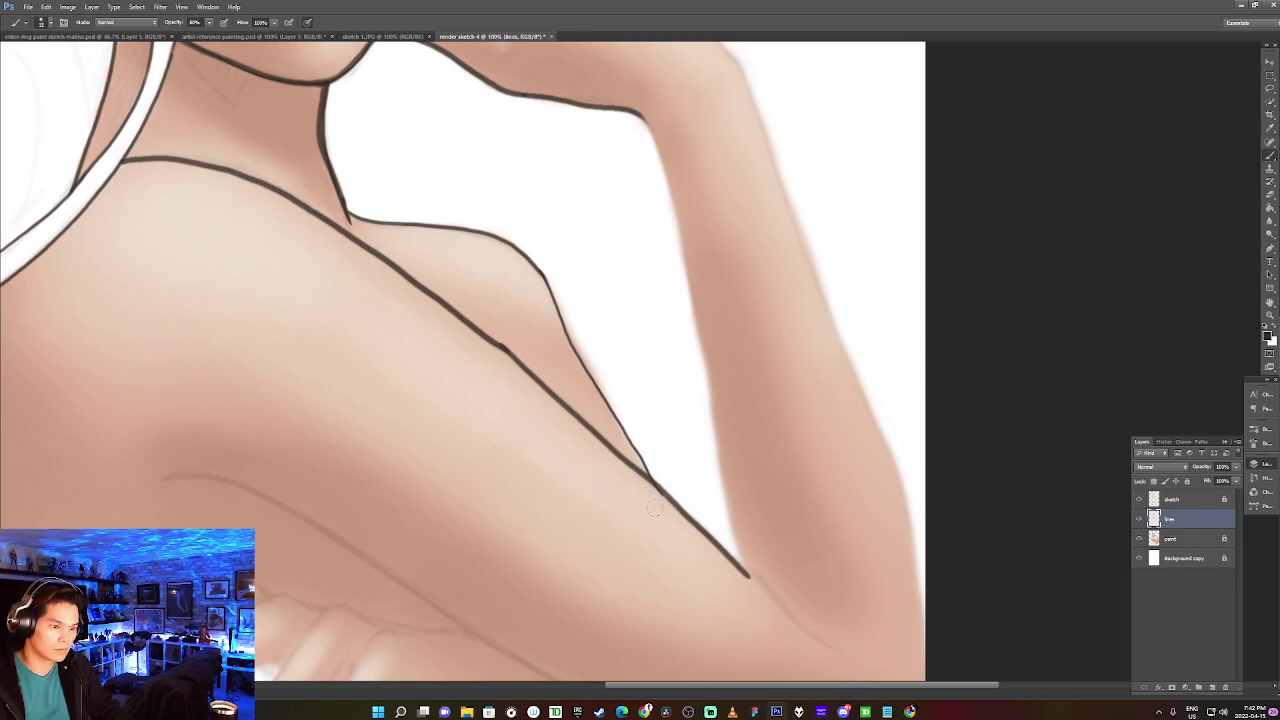
With a dark brown sampled from the outline, ink the tapering elbow crease and a short mark where the forearm meets it.
{"action": "left_click", "coordinate": [492, 338], "text": "alt"}
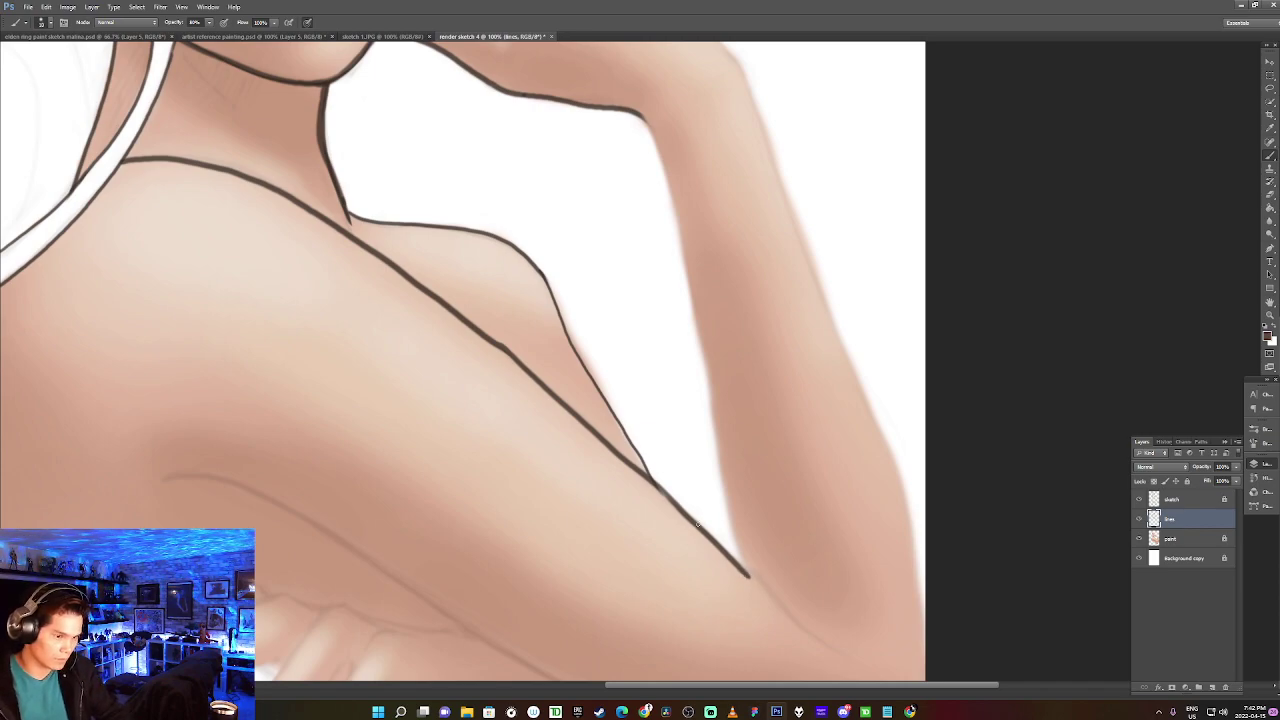
{"action": "left_click", "coordinate": [708, 529], "text": "alt"}
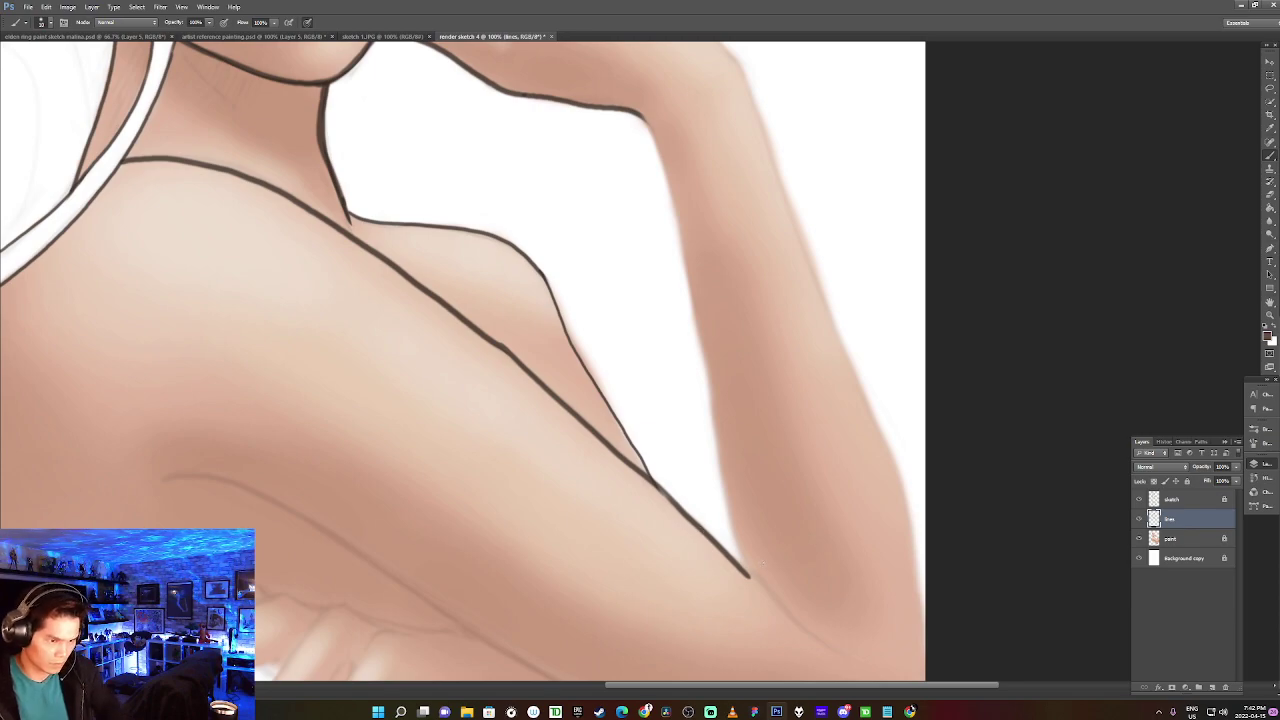
{"action": "mouse_move", "coordinate": [746, 575]}
{"action": "left_mouse_down"}
{"action": "mouse_move", "coordinate": [791, 627]}
{"action": "mouse_move", "coordinate": [815, 649]}
{"action": "left_mouse_up"}
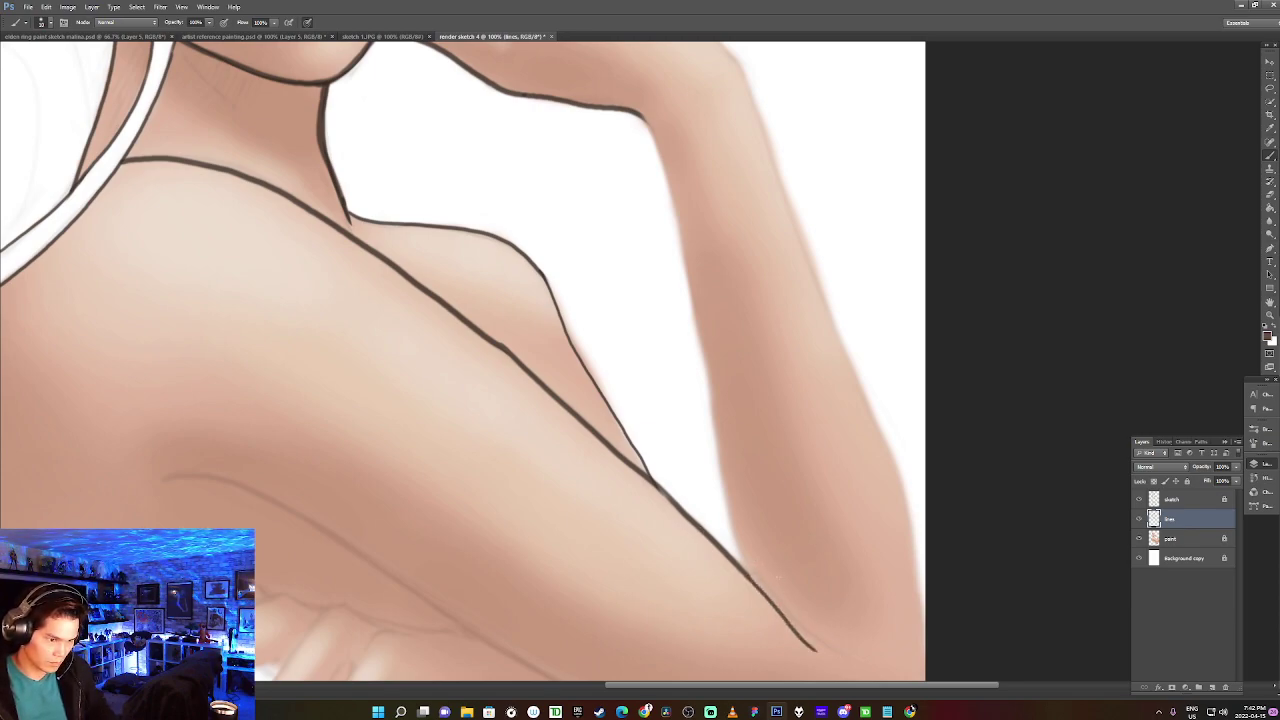
{"action": "key", "text": "ctrl+z"}
{"action": "left_click_drag", "start_coordinate": [746, 575], "coordinate": [838, 647]}
{"action": "key", "text": "ctrl+z"}
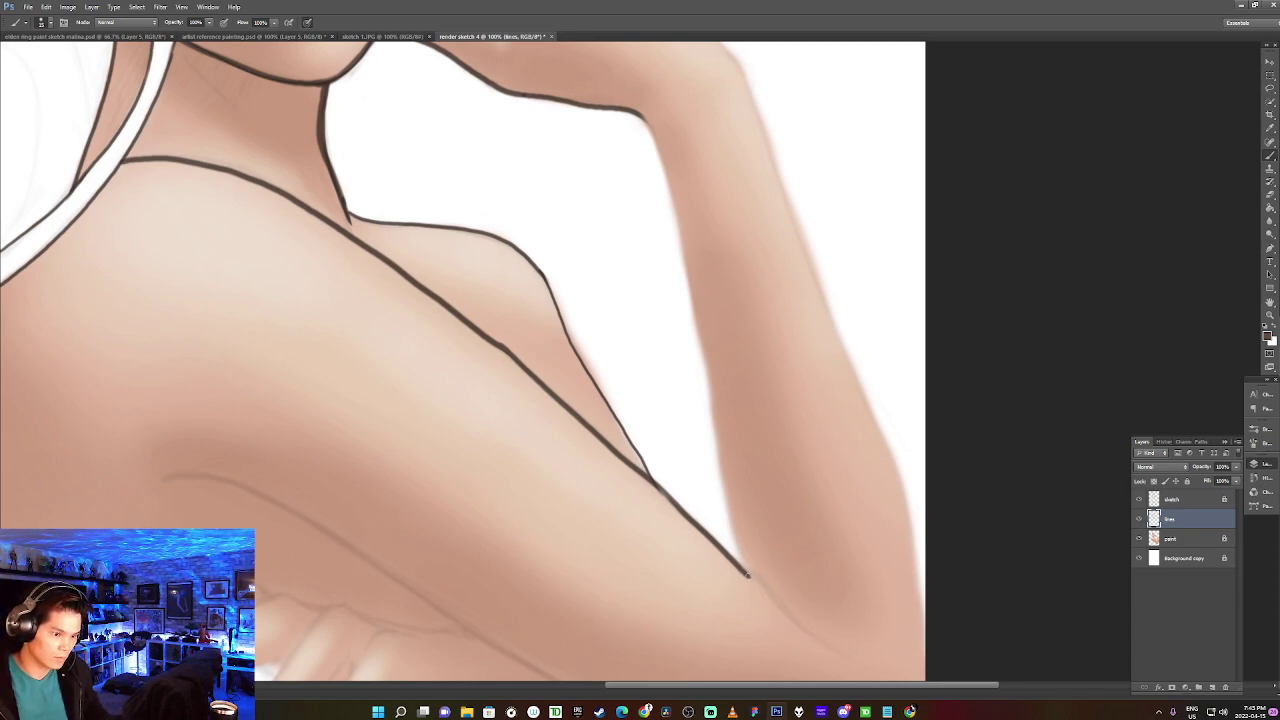
{"action": "left_click_drag", "start_coordinate": [747, 575], "coordinate": [838, 651]}
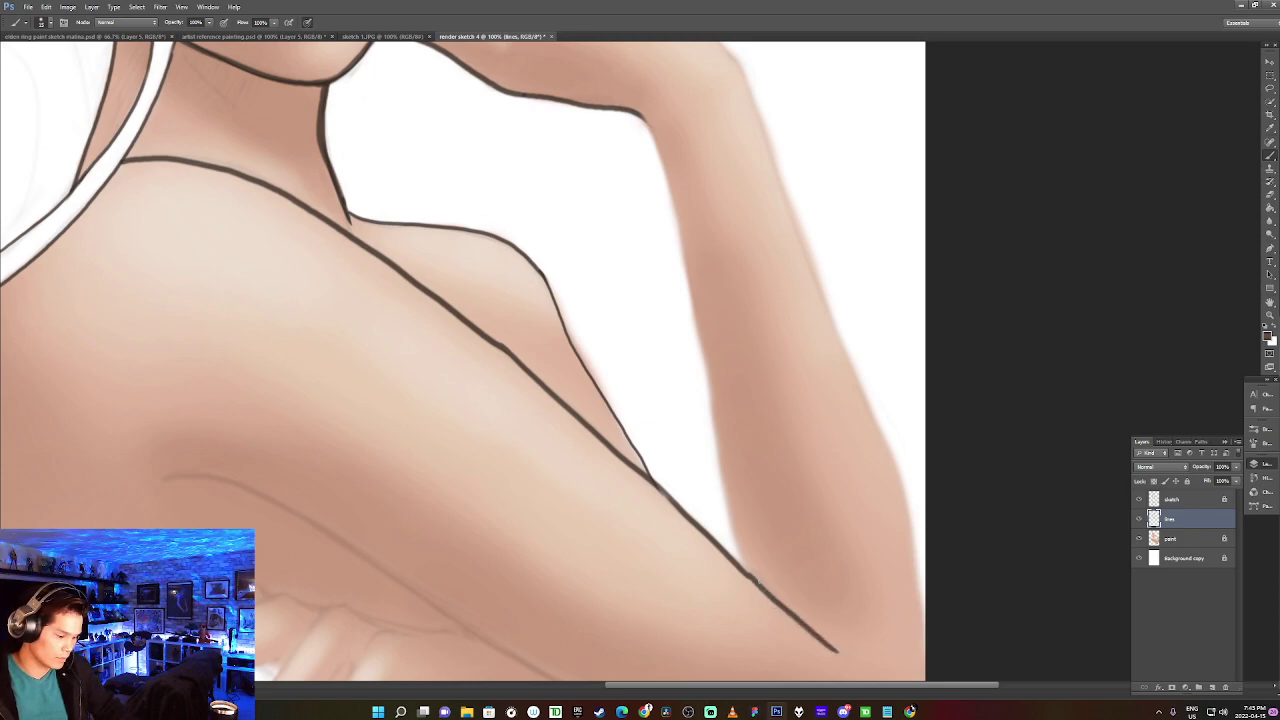
{"action": "key", "text": "ctrl+z"}
{"action": "left_click_drag", "start_coordinate": [745, 575], "coordinate": [833, 650]}
{"action": "key", "text": "ctrl+z"}
{"action": "left_click_drag", "start_coordinate": [745, 575], "coordinate": [839, 645]}
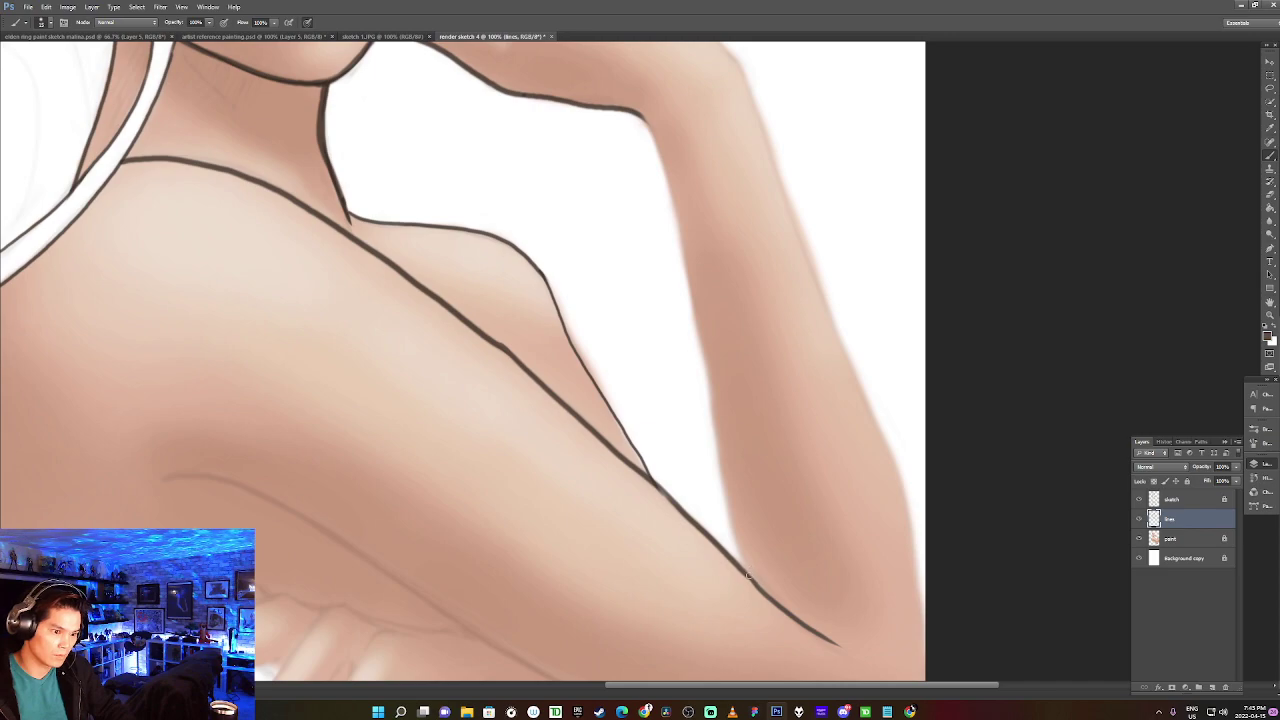
{"action": "mouse_move", "coordinate": [749, 580]}
{"action": "left_mouse_down"}
{"action": "mouse_move", "coordinate": [736, 546]}
{"action": "mouse_move", "coordinate": [748, 576]}
{"action": "left_mouse_up"}
{"action": "key", "text": "ctrl+z"}
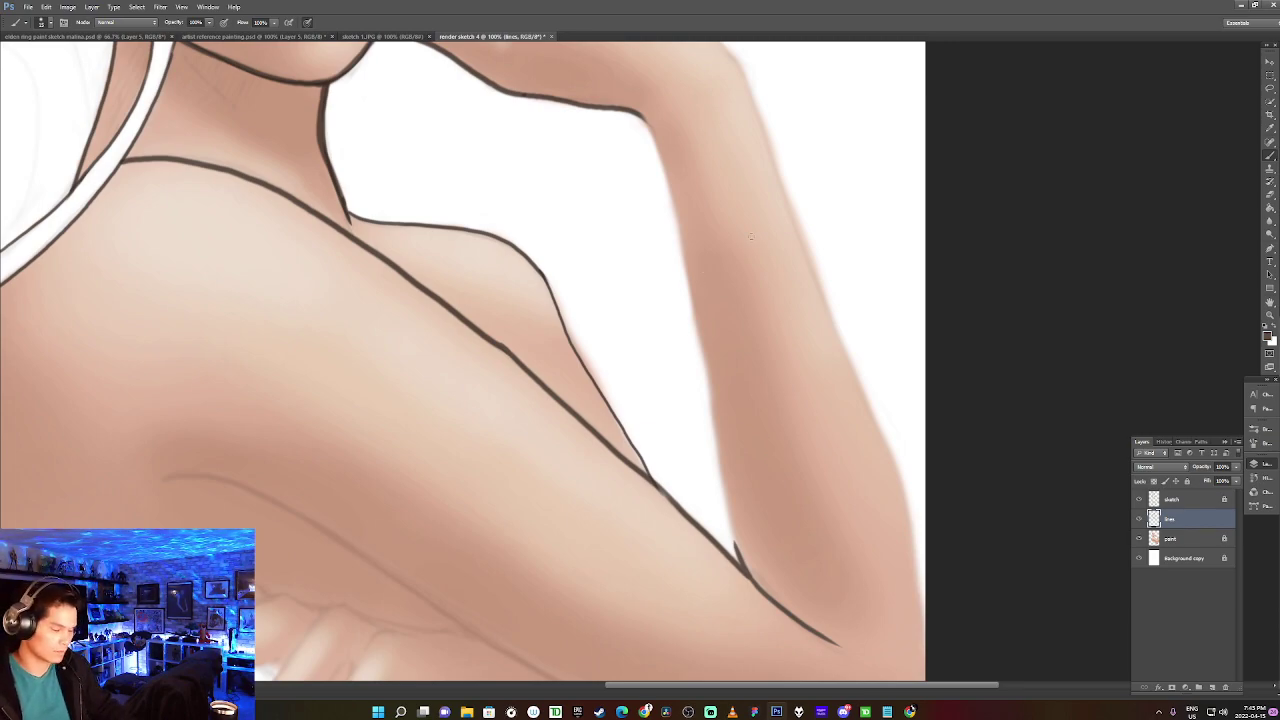
Try to ink the raised forearm's inner edge from the wrist down toward the elbow crease.
{"action": "mouse_move", "coordinate": [641, 113]}
{"action": "left_mouse_down"}
{"action": "mouse_move", "coordinate": [678, 247]}
{"action": "mouse_move", "coordinate": [685, 366]}
{"action": "left_mouse_up"}
{"action": "key", "text": "ctrl+z"}
{"action": "mouse_move", "coordinate": [636, 111]}
{"action": "left_mouse_down"}
{"action": "mouse_move", "coordinate": [664, 158]}
{"action": "mouse_move", "coordinate": [688, 348]}
{"action": "left_mouse_up"}
{"action": "key", "text": "ctrl+z"}
{"action": "mouse_move", "coordinate": [636, 110]}
{"action": "left_mouse_down"}
{"action": "mouse_move", "coordinate": [676, 211]}
{"action": "mouse_move", "coordinate": [690, 408]}
{"action": "left_mouse_up"}
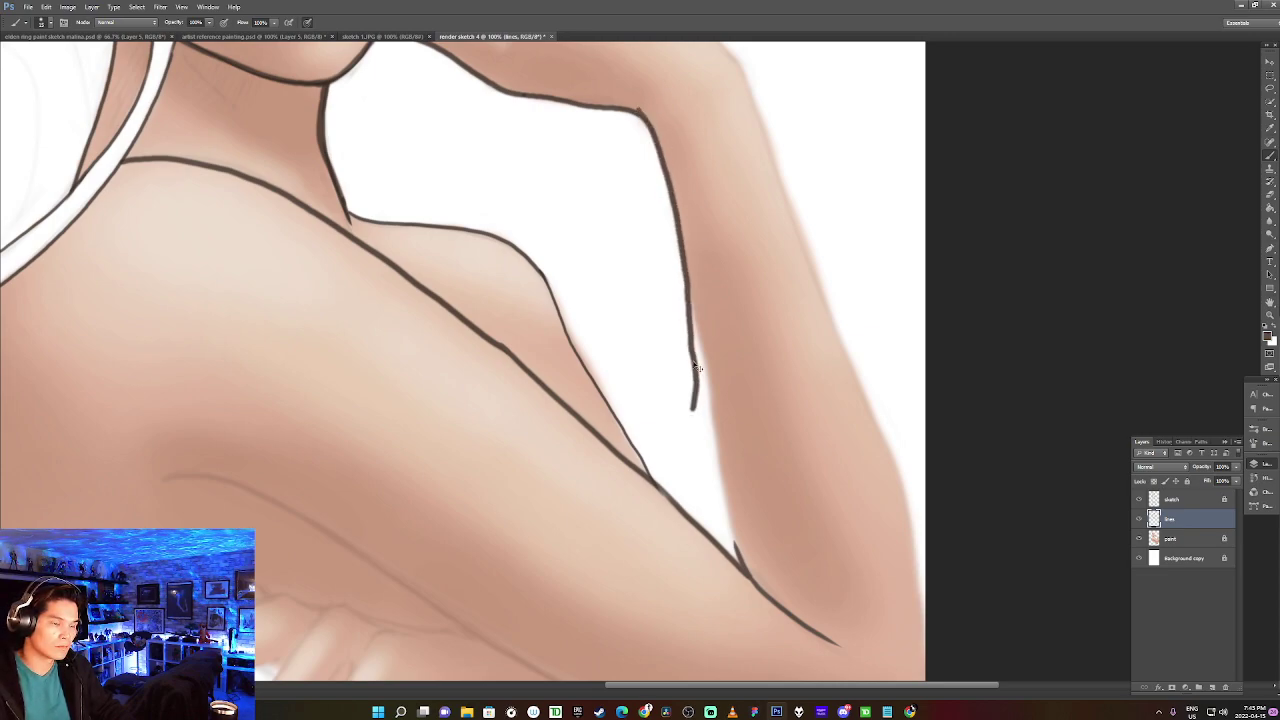
{"action": "key", "text": "ctrl+z"}
{"action": "mouse_move", "coordinate": [638, 110]}
{"action": "left_mouse_down"}
{"action": "mouse_move", "coordinate": [684, 212]}
{"action": "mouse_move", "coordinate": [710, 514]}
{"action": "left_mouse_up"}
{"action": "key", "text": "ctrl+z"}
{"action": "mouse_move", "coordinate": [632, 110]}
{"action": "left_mouse_down"}
{"action": "mouse_move", "coordinate": [683, 186]}
{"action": "mouse_move", "coordinate": [701, 279]}
{"action": "mouse_move", "coordinate": [706, 398]}
{"action": "left_mouse_up"}
{"action": "key", "text": "ctrl+z"}
{"action": "mouse_move", "coordinate": [640, 115]}
{"action": "left_mouse_down"}
{"action": "mouse_move", "coordinate": [662, 155]}
{"action": "mouse_move", "coordinate": [712, 450]}
{"action": "left_mouse_up"}
{"action": "key", "text": "ctrl+z"}
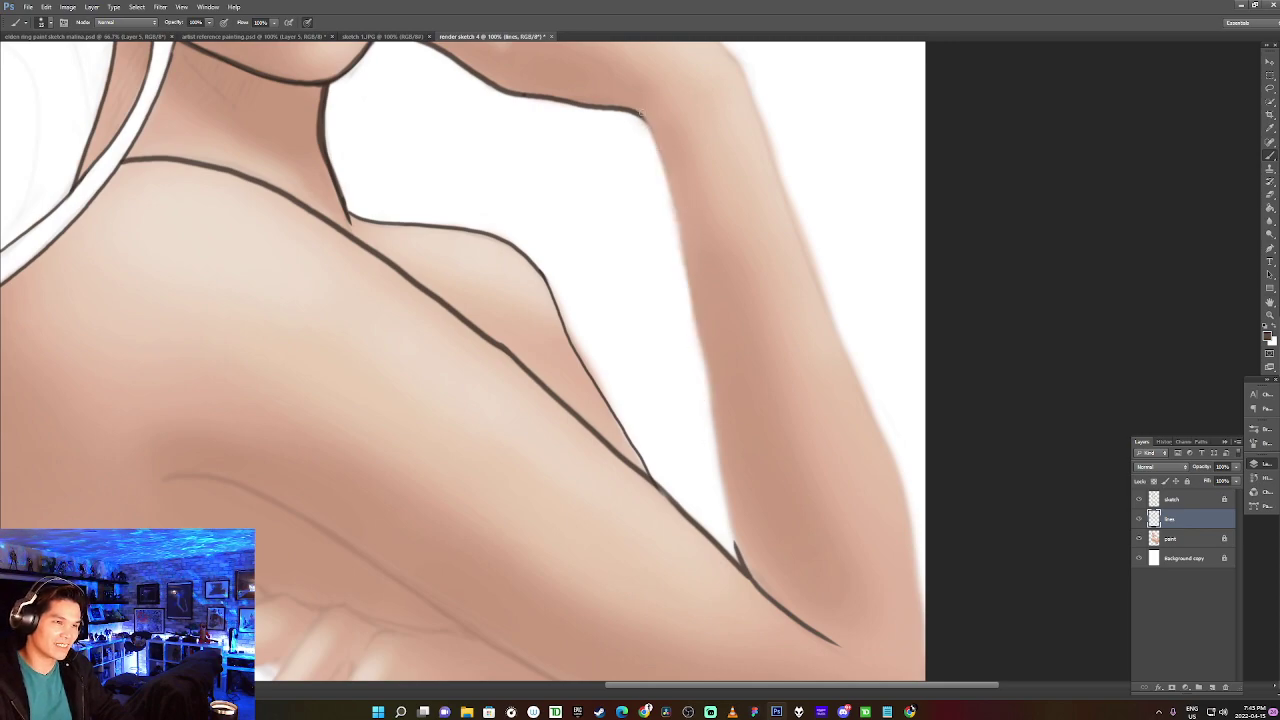
{"action": "mouse_move", "coordinate": [638, 114]}
{"action": "left_mouse_down"}
{"action": "mouse_move", "coordinate": [698, 266]}
{"action": "mouse_move", "coordinate": [716, 440]}
{"action": "left_mouse_up"}
{"action": "key", "text": "ctrl+z"}
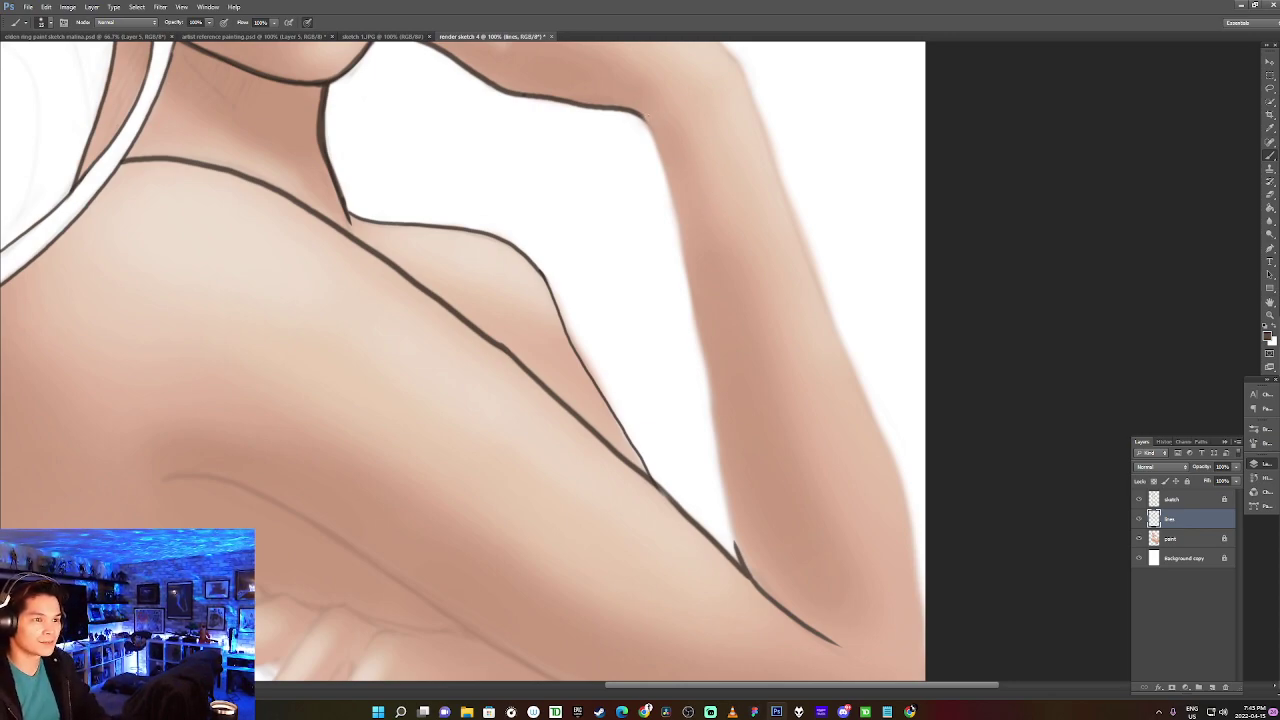
{"action": "mouse_move", "coordinate": [640, 115]}
{"action": "left_mouse_down"}
{"action": "mouse_move", "coordinate": [664, 170]}
{"action": "mouse_move", "coordinate": [725, 545]}
{"action": "left_mouse_up"}
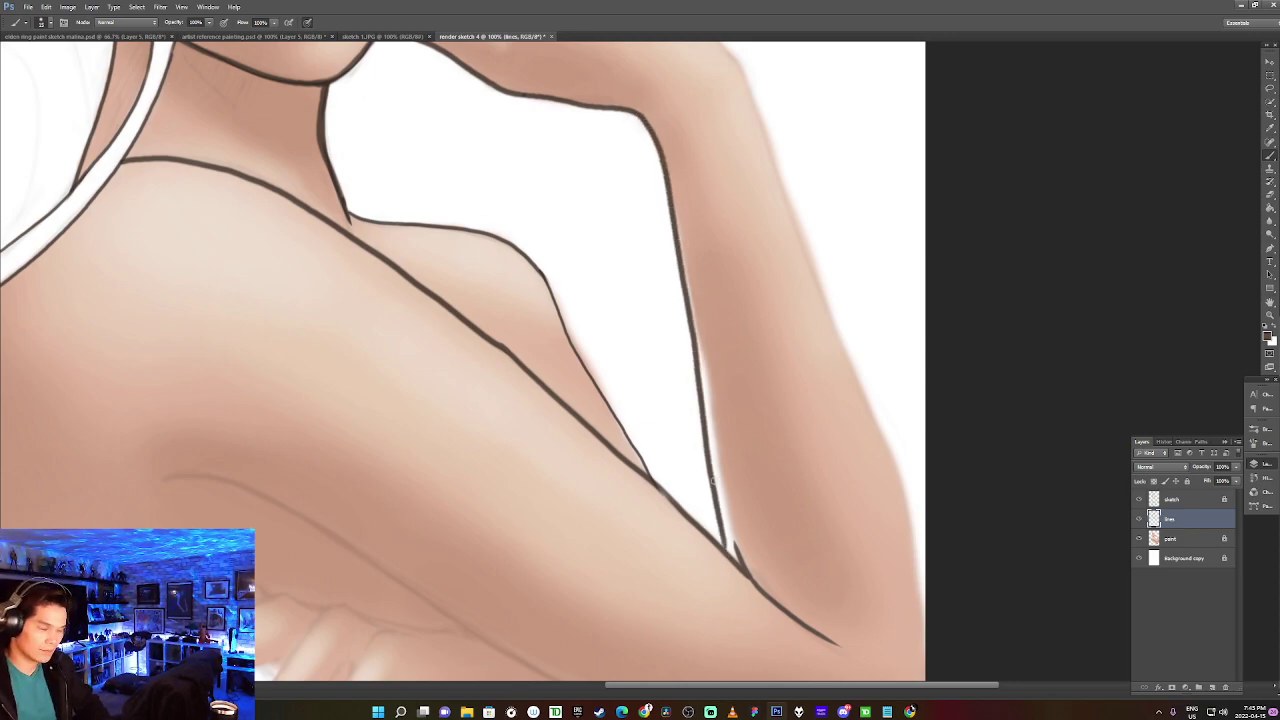
{"action": "key", "text": "ctrl+z"}
{"action": "left_click_drag", "start_coordinate": [641, 115], "coordinate": [740, 542]}
{"action": "key", "text": "ctrl+z"}
{"action": "mouse_move", "coordinate": [642, 116]}
{"action": "left_mouse_down"}
{"action": "mouse_move", "coordinate": [683, 228]}
{"action": "mouse_move", "coordinate": [709, 403]}
{"action": "left_mouse_up"}
{"action": "key", "text": "ctrl+z"}
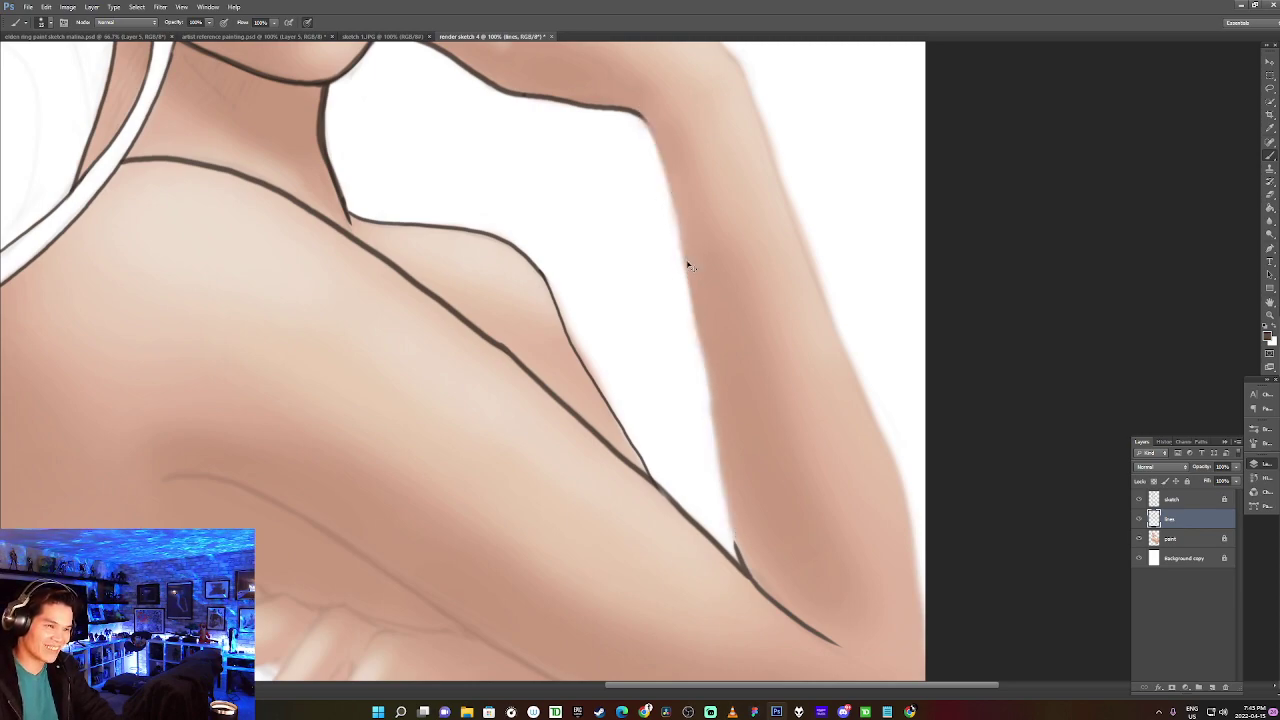
{"action": "mouse_move", "coordinate": [641, 113]}
{"action": "left_mouse_down"}
{"action": "mouse_move", "coordinate": [680, 225]}
{"action": "mouse_move", "coordinate": [712, 428]}
{"action": "left_mouse_up"}
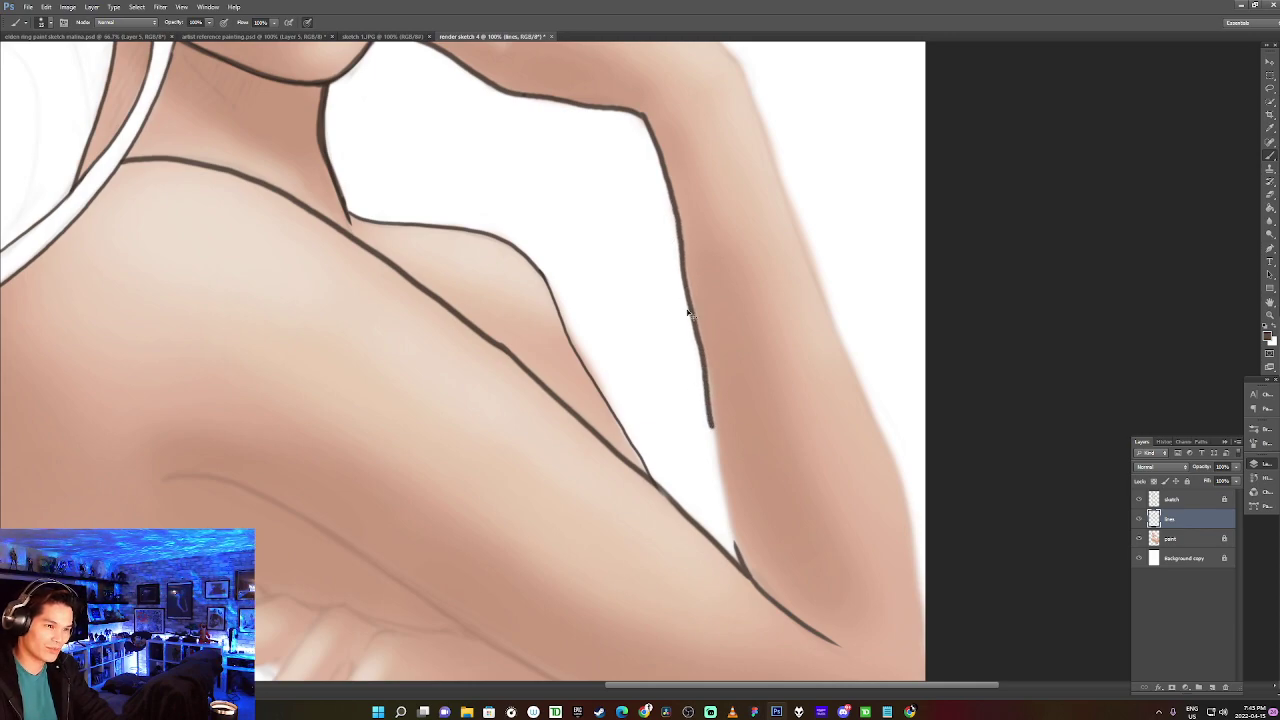
{"action": "key", "text": "ctrl+minus"}
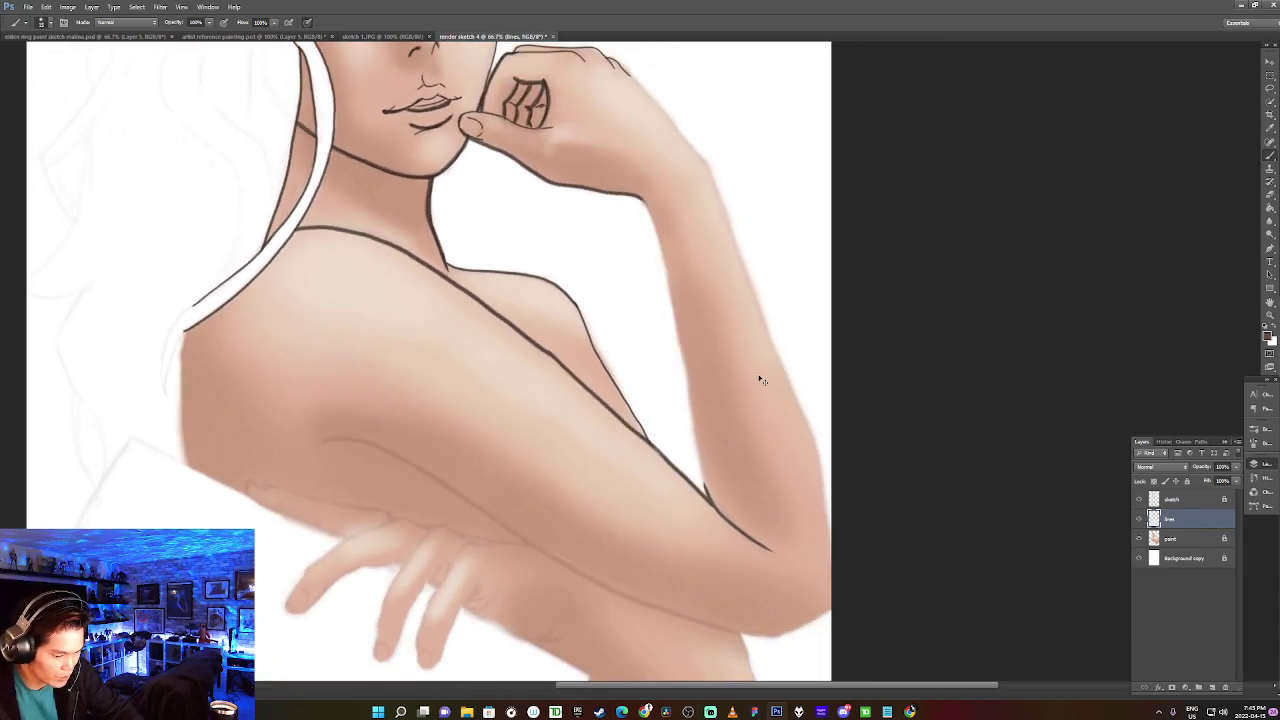
Ink the upper stretch of the raised forearm's inner edge from the end of the wrist line down along the skin edge.
{"action": "key", "text": "ctrl+plus"}
{"action": "key", "text": "ctrl+plus"}
{"action": "left_click_drag", "start_coordinate": [758, 374], "coordinate": [693, 312]}
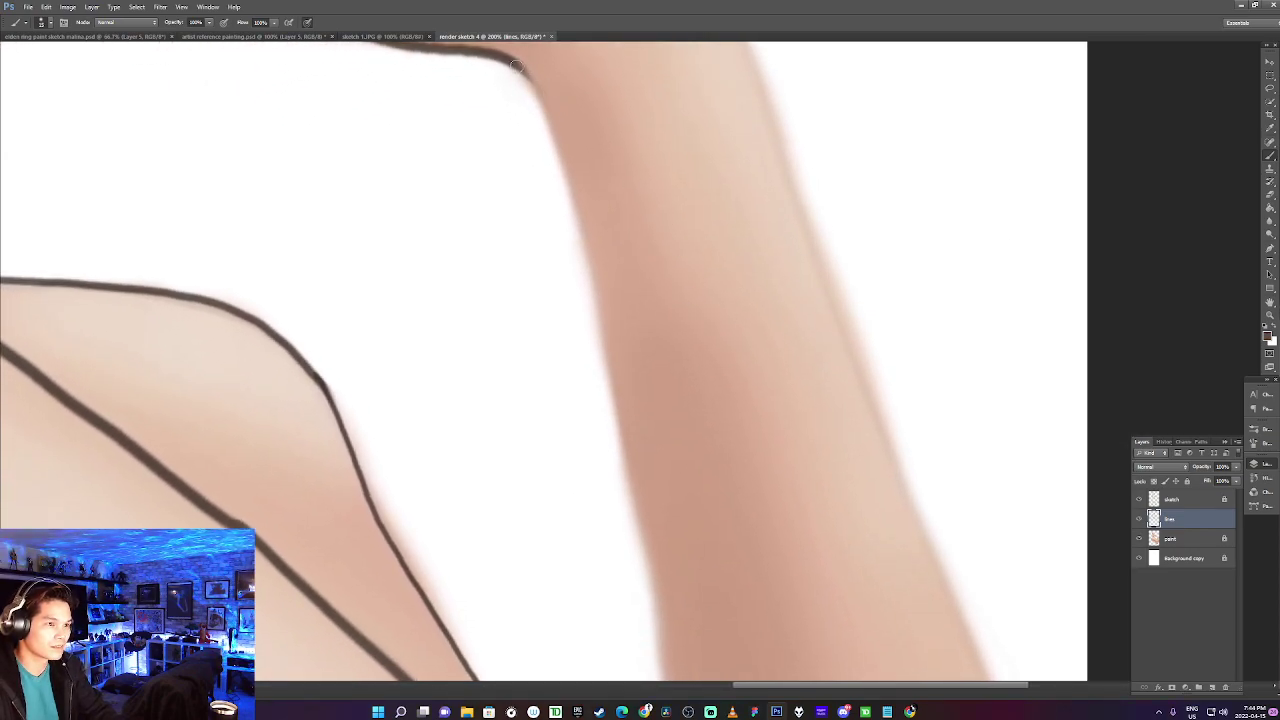
{"action": "mouse_move", "coordinate": [522, 68]}
{"action": "left_mouse_down"}
{"action": "mouse_move", "coordinate": [619, 403]}
{"action": "mouse_move", "coordinate": [662, 668]}
{"action": "left_mouse_up"}
Continue the forearm's inner outline down to join the short mark at the elbow crease.
{"action": "mouse_move", "coordinate": [677, 586]}
{"action": "left_mouse_down"}
{"action": "mouse_move", "coordinate": [618, 297]}
{"action": "mouse_move", "coordinate": [618, 164]}
{"action": "left_mouse_up"}
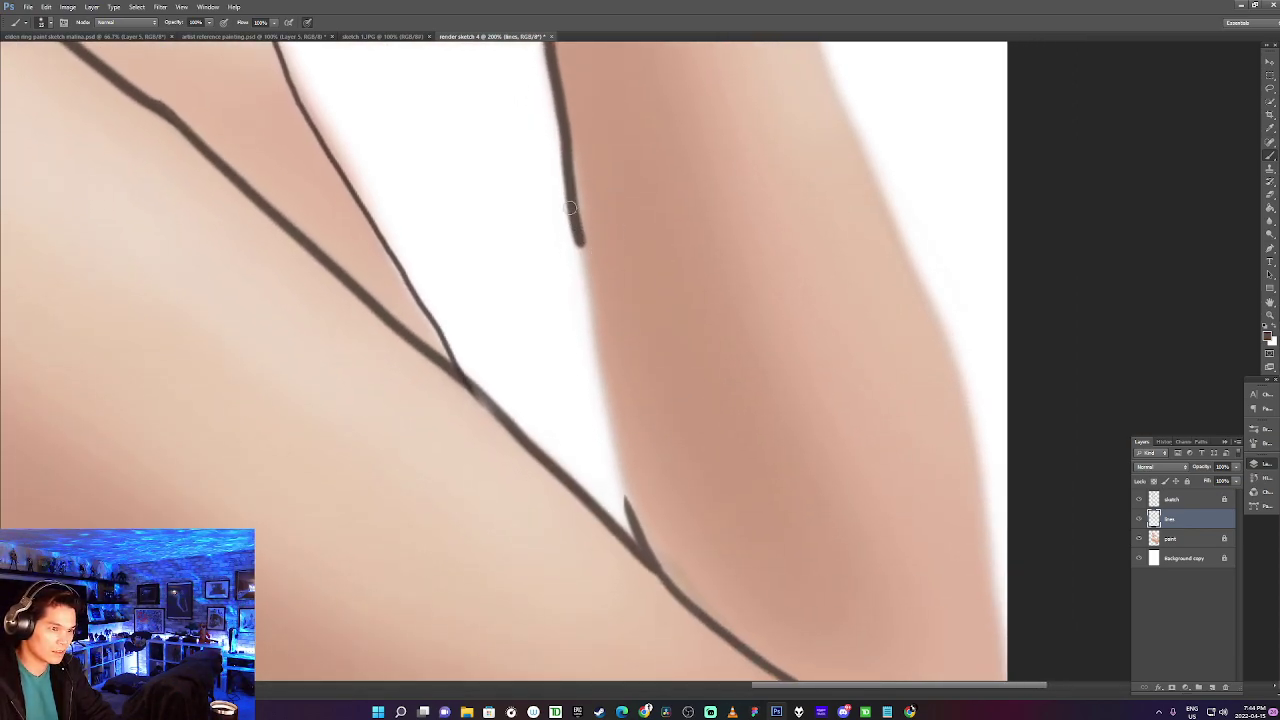
{"action": "left_click_drag", "start_coordinate": [575, 218], "coordinate": [597, 282]}
{"action": "key", "text": "ctrl+z"}
{"action": "mouse_move", "coordinate": [572, 220]}
{"action": "left_mouse_down"}
{"action": "mouse_move", "coordinate": [630, 543]}
{"action": "mouse_move", "coordinate": [648, 553]}
{"action": "left_mouse_up"}
{"action": "key", "text": "ctrl+z"}
{"action": "key", "text": "ctrl+z"}
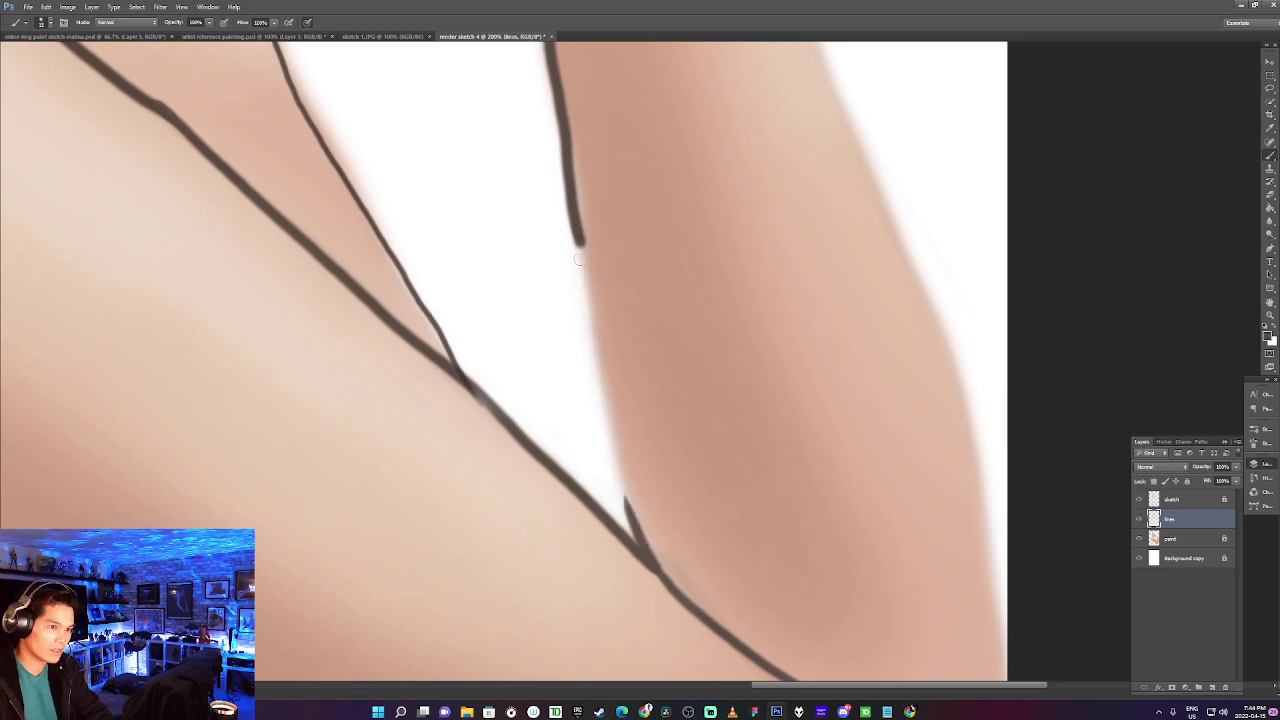
{"action": "left_click_drag", "start_coordinate": [578, 240], "coordinate": [650, 548]}
{"action": "key", "text": "ctrl+z"}
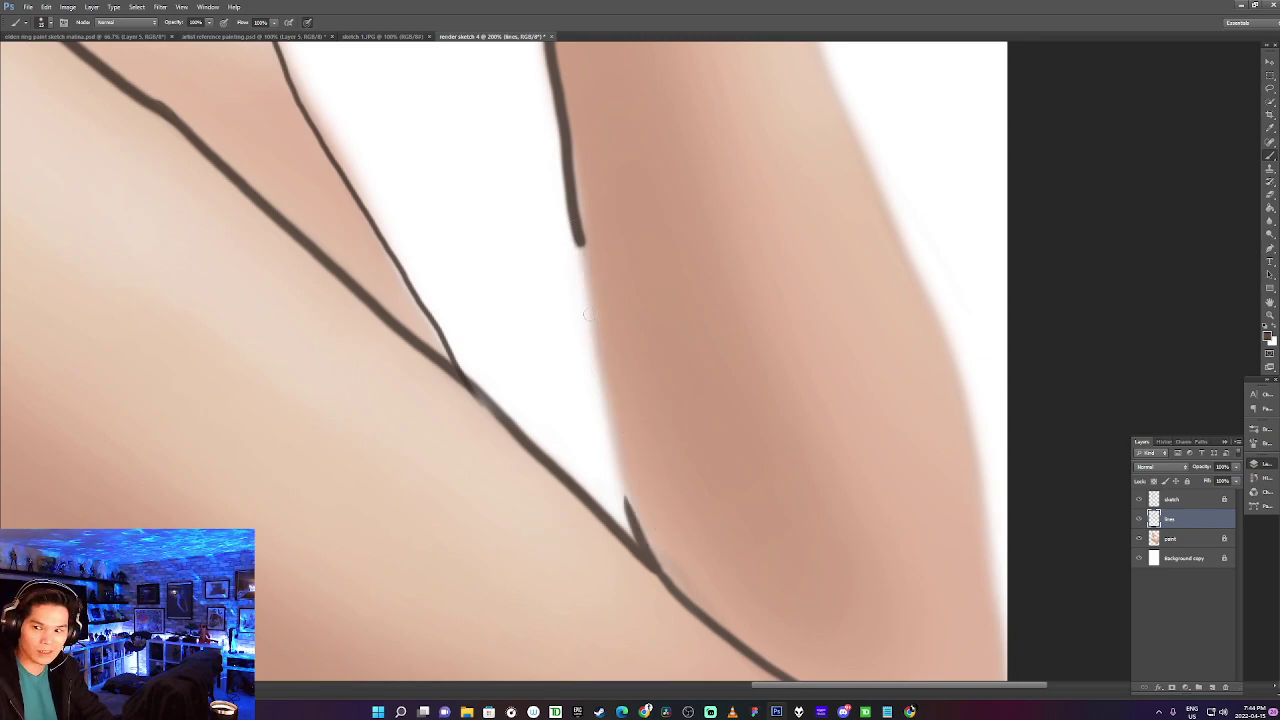
{"action": "mouse_move", "coordinate": [568, 218]}
{"action": "left_mouse_down"}
{"action": "mouse_move", "coordinate": [584, 323]}
{"action": "mouse_move", "coordinate": [652, 528]}
{"action": "left_mouse_up"}
{"action": "key", "text": "ctrl+z"}
{"action": "left_click_drag", "start_coordinate": [570, 222], "coordinate": [655, 568]}
Ink the back of the raised hand with a thin line from the last knuckle to the wrist bone.
{"action": "left_click_drag", "start_coordinate": [814, 290], "coordinate": [640, 563]}
{"action": "left_click_drag", "start_coordinate": [597, 125], "coordinate": [697, 369]}
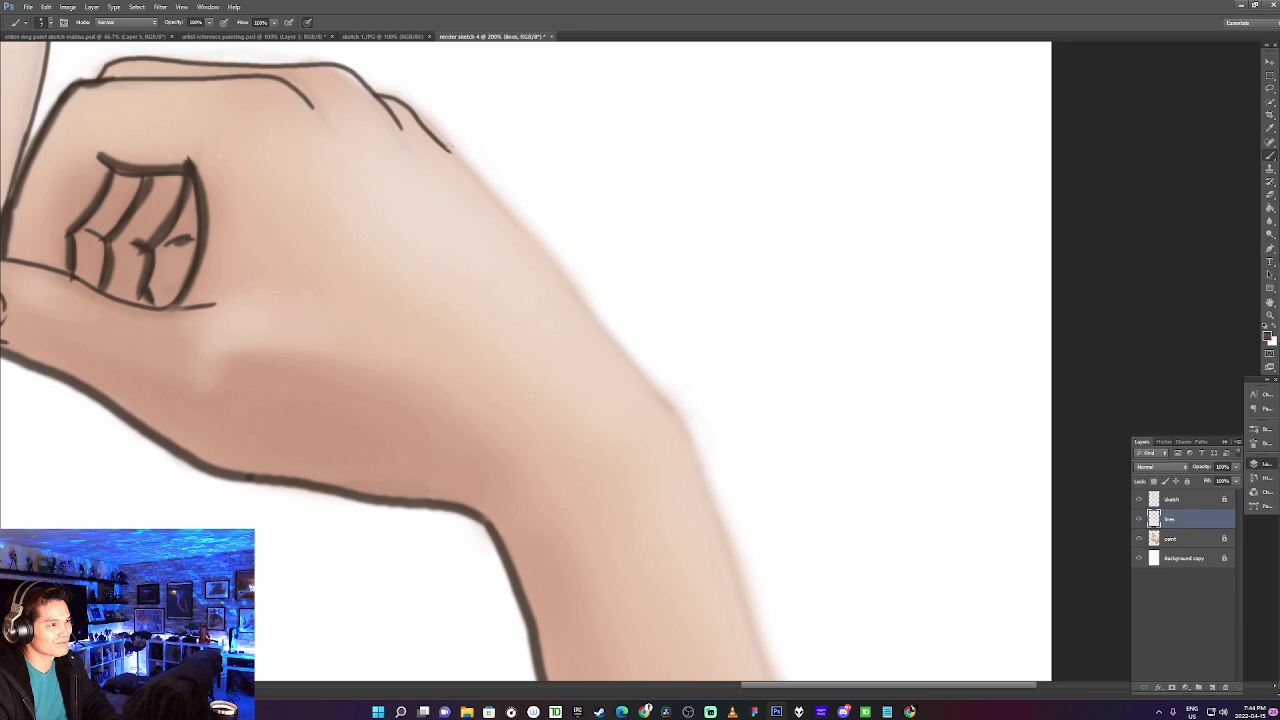
{"action": "left_click_drag", "start_coordinate": [448, 148], "coordinate": [570, 252]}
{"action": "key", "text": "ctrl+z"}
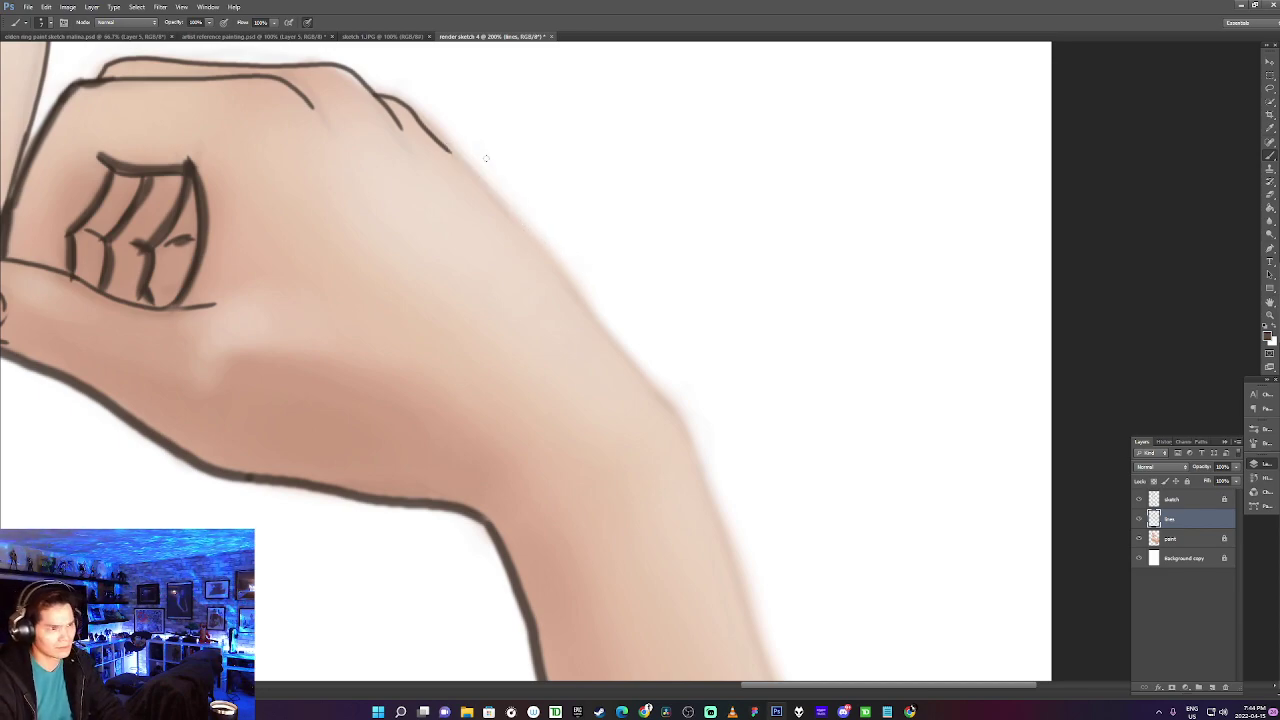
{"action": "mouse_move", "coordinate": [448, 148]}
{"action": "left_mouse_down"}
{"action": "mouse_move", "coordinate": [547, 243]}
{"action": "mouse_move", "coordinate": [664, 392]}
{"action": "left_mouse_up"}
{"action": "key", "text": "ctrl+z"}
{"action": "left_click_drag", "start_coordinate": [449, 150], "coordinate": [640, 390]}
{"action": "key", "text": "ctrl+z"}
{"action": "left_click_drag", "start_coordinate": [447, 148], "coordinate": [676, 408]}
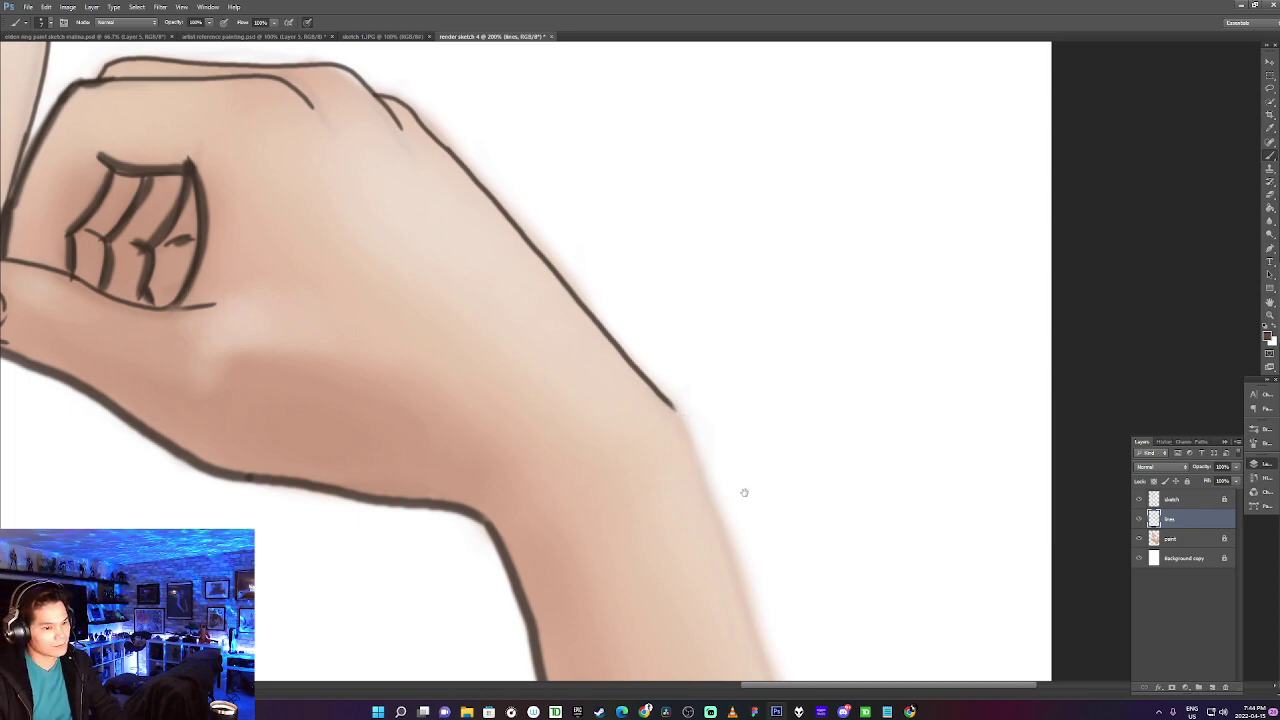
Ink the raised forearm's outer edge with a thin line from the wrist bone down toward the elbow.
{"action": "left_click_drag", "start_coordinate": [746, 489], "coordinate": [671, 217]}
{"action": "left_click_drag", "start_coordinate": [594, 132], "coordinate": [657, 325]}
{"action": "key", "text": "ctrl+z"}
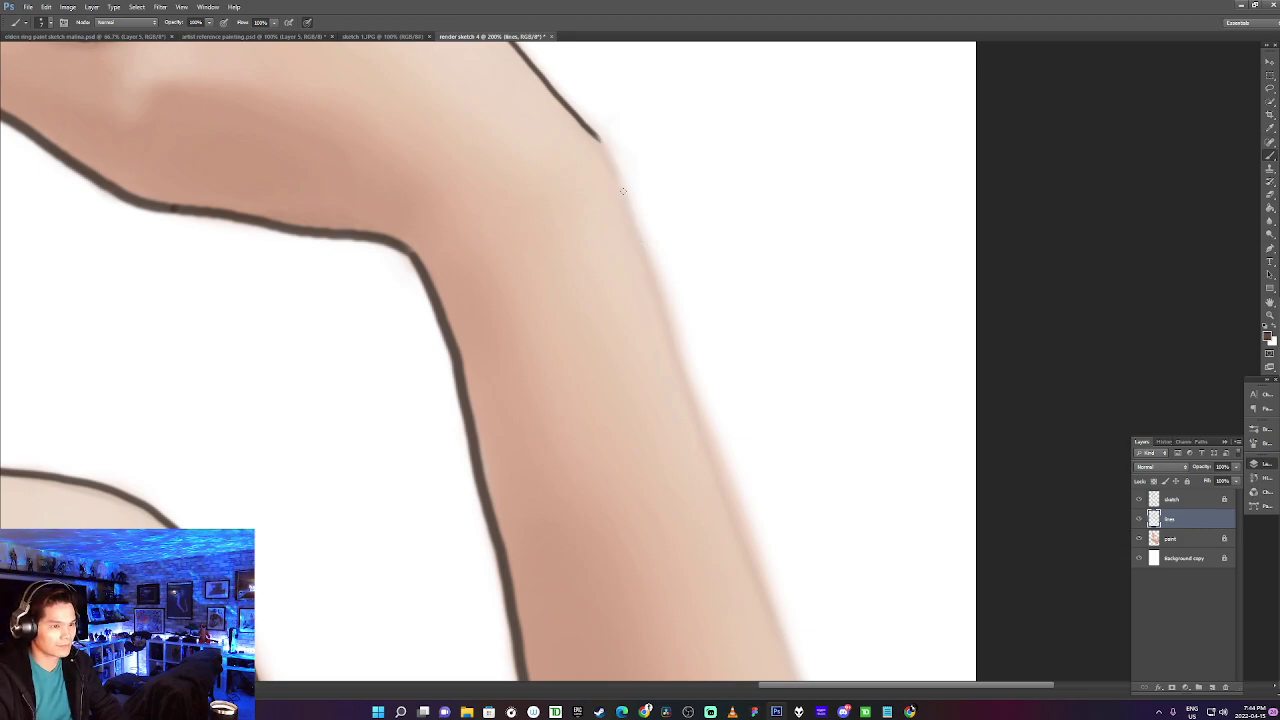
{"action": "left_click_drag", "start_coordinate": [598, 136], "coordinate": [686, 392]}
{"action": "key", "text": "ctrl+z"}
{"action": "left_click_drag", "start_coordinate": [598, 132], "coordinate": [680, 382]}
{"action": "key", "text": "ctrl+z"}
{"action": "mouse_move", "coordinate": [593, 132]}
{"action": "left_mouse_down"}
{"action": "mouse_move", "coordinate": [628, 192]}
{"action": "mouse_move", "coordinate": [722, 494]}
{"action": "left_mouse_up"}
{"action": "key", "text": "ctrl+z"}
{"action": "left_click_drag", "start_coordinate": [598, 134], "coordinate": [662, 285]}
{"action": "key", "text": "ctrl+z"}
{"action": "left_click_drag", "start_coordinate": [598, 133], "coordinate": [696, 420]}
{"action": "key", "text": "ctrl+z"}
{"action": "left_click_drag", "start_coordinate": [598, 134], "coordinate": [765, 562]}
{"action": "key", "text": "ctrl+z"}
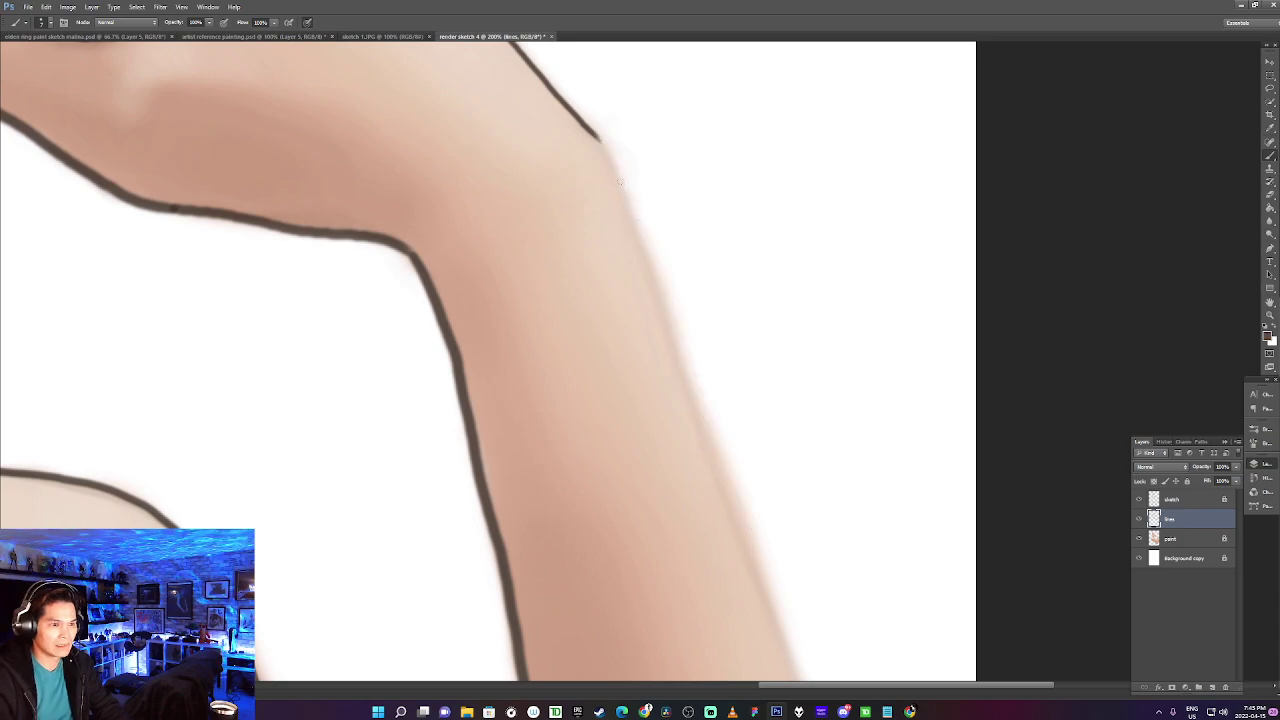
{"action": "left_click_drag", "start_coordinate": [600, 138], "coordinate": [748, 576]}
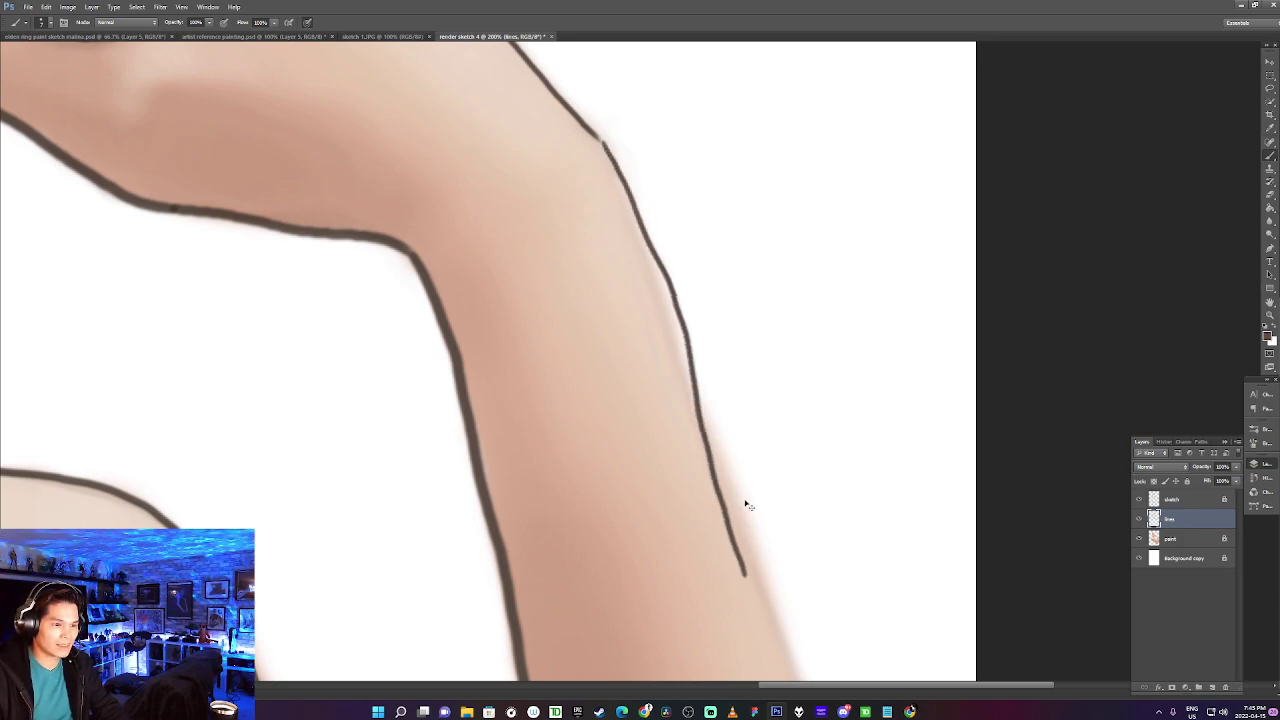
{"action": "key", "text": "ctrl+z"}
{"action": "mouse_move", "coordinate": [600, 138]}
{"action": "left_mouse_down"}
{"action": "mouse_move", "coordinate": [734, 480]}
{"action": "mouse_move", "coordinate": [750, 560]}
{"action": "left_mouse_up"}
{"action": "key", "text": "ctrl+z"}
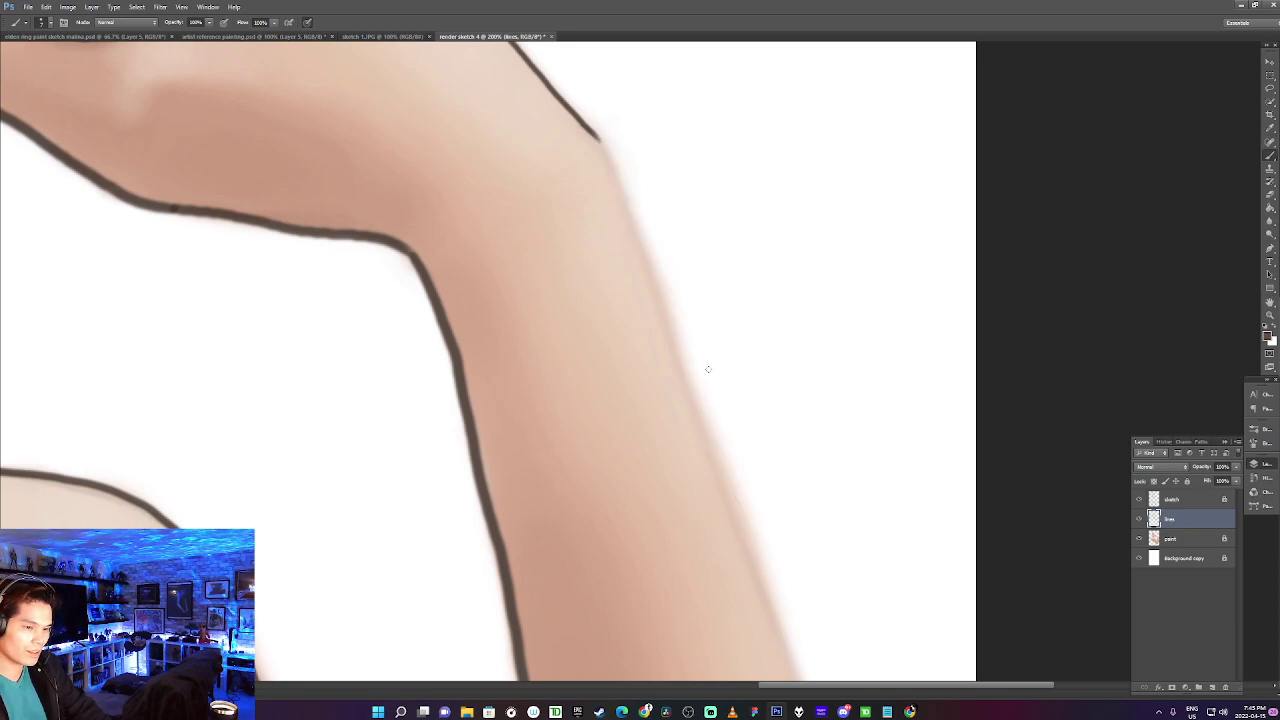
{"action": "mouse_move", "coordinate": [600, 140]}
{"action": "left_mouse_down"}
{"action": "mouse_move", "coordinate": [687, 356]}
{"action": "mouse_move", "coordinate": [736, 566]}
{"action": "left_mouse_up"}
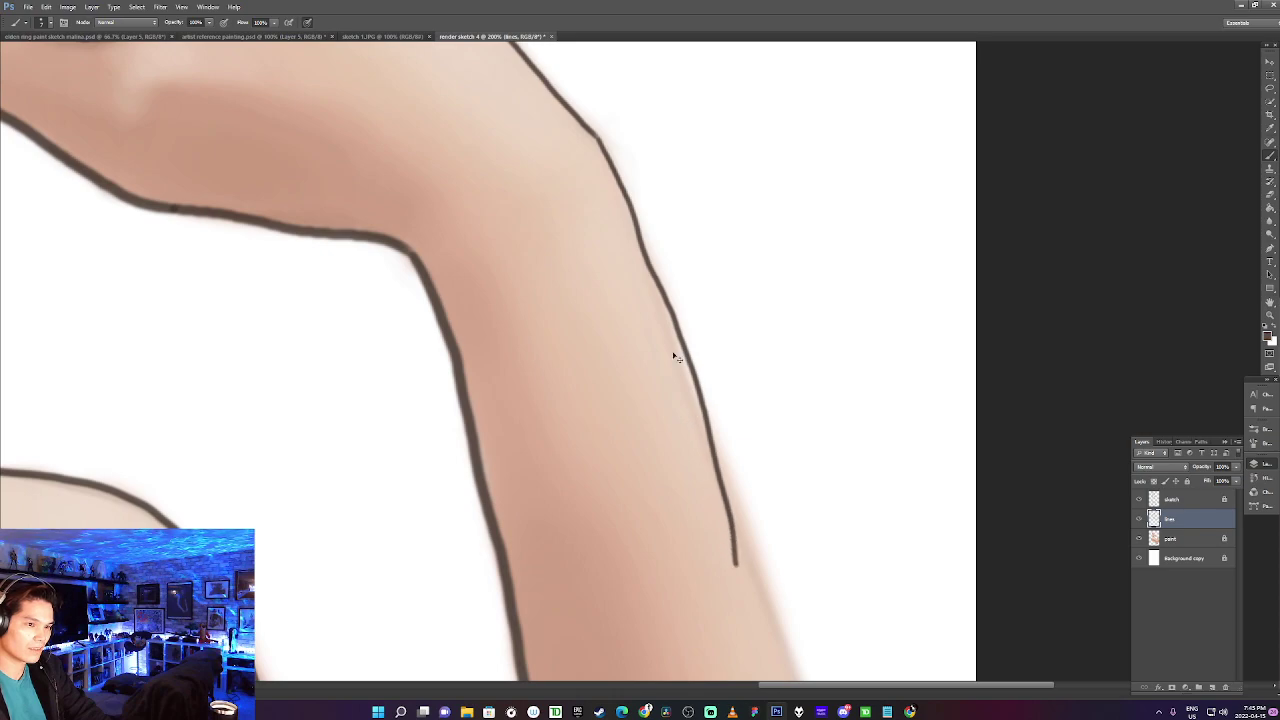
{"action": "key", "text": "ctrl+z"}
{"action": "mouse_move", "coordinate": [599, 139]}
{"action": "left_mouse_down"}
{"action": "mouse_move", "coordinate": [657, 263]}
{"action": "mouse_move", "coordinate": [776, 612]}
{"action": "left_mouse_up"}
{"action": "key", "text": "ctrl+z"}
{"action": "mouse_move", "coordinate": [600, 140]}
{"action": "left_mouse_down"}
{"action": "mouse_move", "coordinate": [687, 332]}
{"action": "mouse_move", "coordinate": [772, 596]}
{"action": "left_mouse_up"}
{"action": "key", "text": "ctrl+z"}
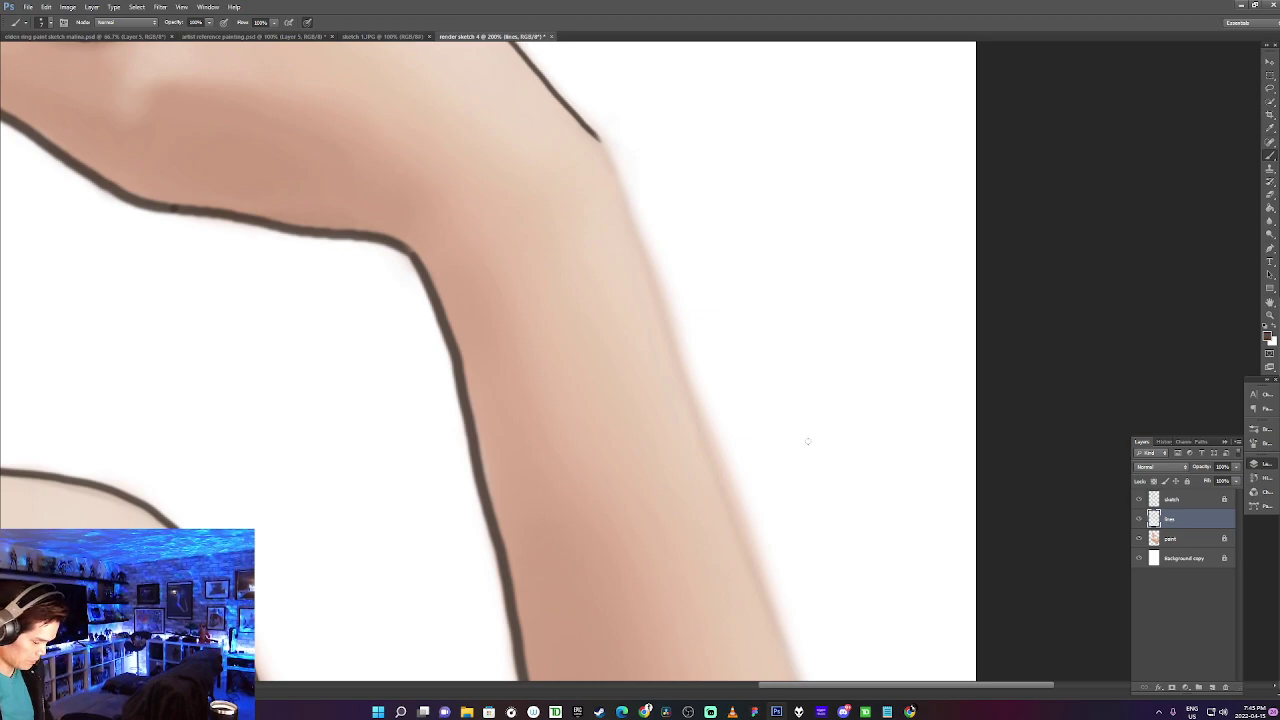
{"action": "left_click_drag", "start_coordinate": [598, 138], "coordinate": [797, 635]}
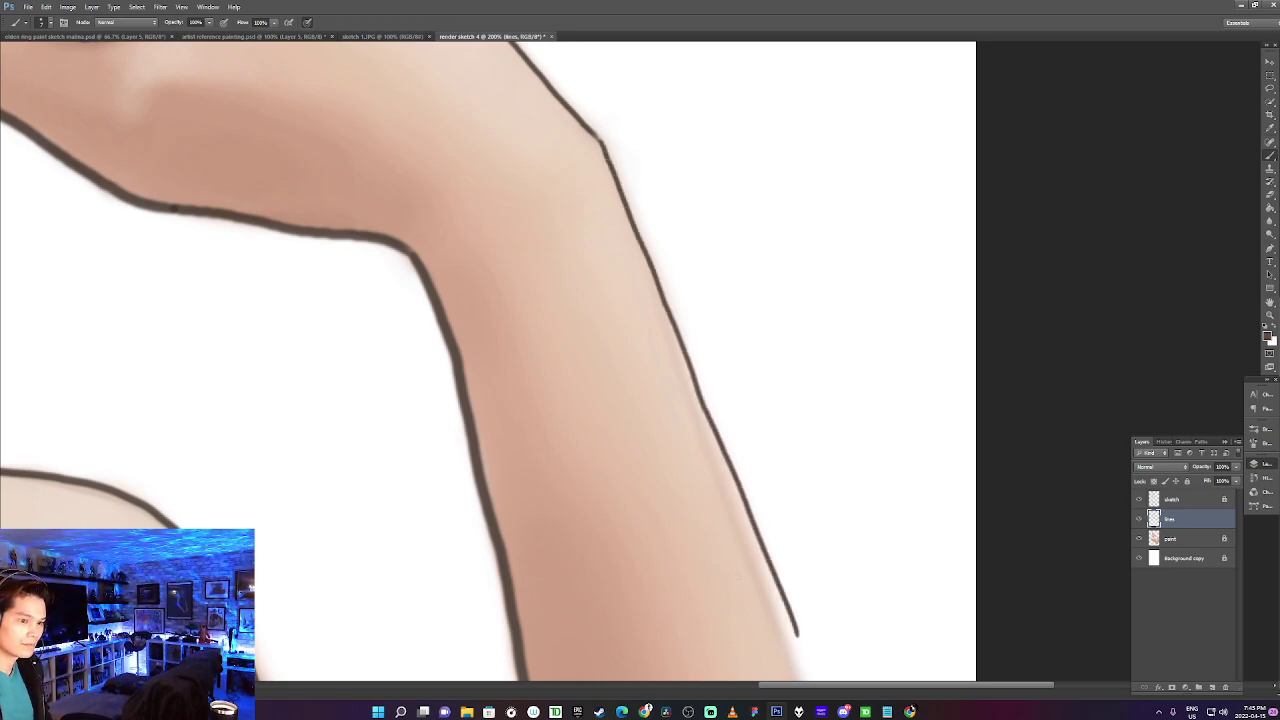
{"action": "key", "text": "ctrl+z"}
{"action": "left_click_drag", "start_coordinate": [598, 138], "coordinate": [800, 662]}
{"action": "key", "text": "ctrl+z"}
{"action": "mouse_move", "coordinate": [598, 138]}
{"action": "left_mouse_down"}
{"action": "mouse_move", "coordinate": [724, 506]}
{"action": "mouse_move", "coordinate": [805, 680]}
{"action": "left_mouse_up"}
{"action": "key", "text": "ctrl+z"}
{"action": "mouse_move", "coordinate": [603, 153]}
{"action": "left_mouse_down"}
{"action": "mouse_move", "coordinate": [731, 437]}
{"action": "mouse_move", "coordinate": [800, 636]}
{"action": "left_mouse_up"}
{"action": "key", "text": "ctrl+z"}
{"action": "mouse_move", "coordinate": [598, 138]}
{"action": "left_mouse_down"}
{"action": "mouse_move", "coordinate": [767, 572]}
{"action": "mouse_move", "coordinate": [790, 644]}
{"action": "left_mouse_up"}
{"action": "key", "text": "ctrl+z"}
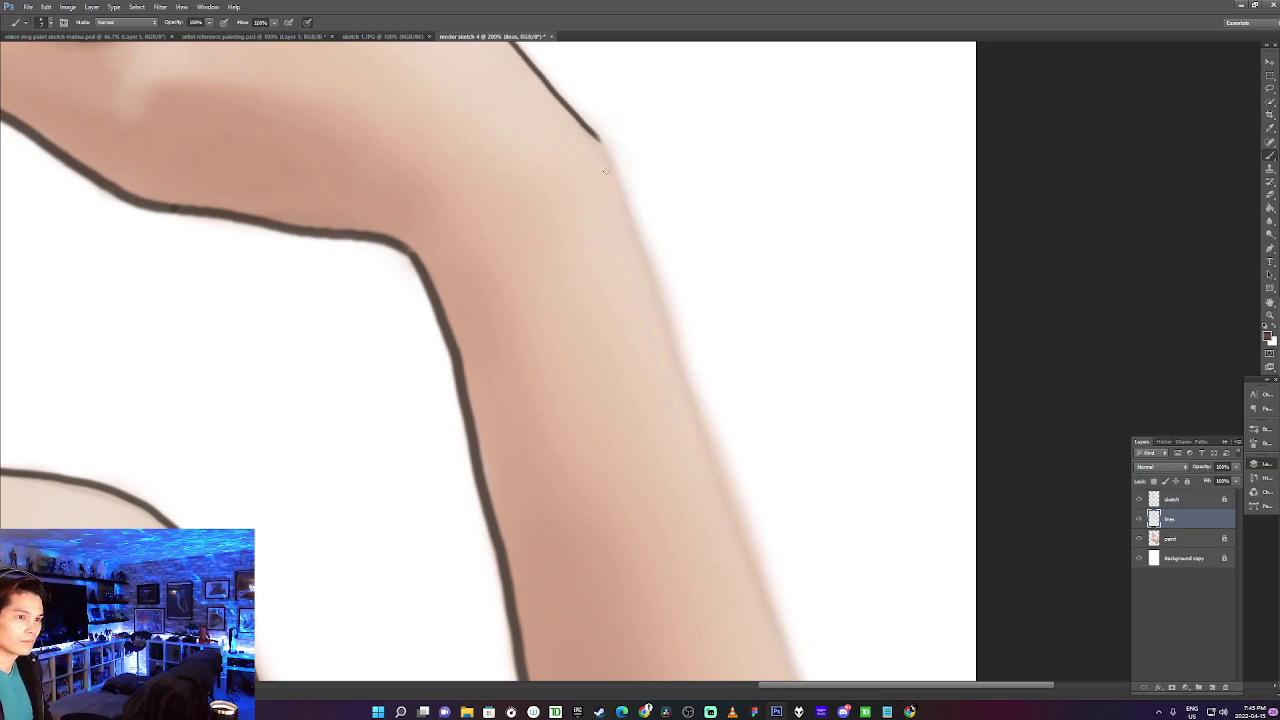
{"action": "mouse_move", "coordinate": [601, 140]}
{"action": "left_mouse_down"}
{"action": "mouse_move", "coordinate": [743, 478]}
{"action": "mouse_move", "coordinate": [796, 660]}
{"action": "left_mouse_up"}
{"action": "key", "text": "ctrl+z"}
{"action": "left_click_drag", "start_coordinate": [598, 136], "coordinate": [804, 686]}
{"action": "key", "text": "ctrl+z"}
{"action": "mouse_move", "coordinate": [598, 136]}
{"action": "left_mouse_down"}
{"action": "mouse_move", "coordinate": [699, 370]}
{"action": "mouse_move", "coordinate": [786, 656]}
{"action": "left_mouse_up"}
{"action": "key", "text": "ctrl+z"}
{"action": "mouse_move", "coordinate": [600, 137]}
{"action": "left_mouse_down"}
{"action": "mouse_move", "coordinate": [727, 417]}
{"action": "mouse_move", "coordinate": [800, 640]}
{"action": "left_mouse_up"}
{"action": "key", "text": "ctrl+z"}
{"action": "left_click_drag", "start_coordinate": [598, 137], "coordinate": [790, 682]}
{"action": "key", "text": "ctrl+z"}
Ink the outer edge of the raised limb on the lines layer, running downward from the end of the existing contour at the bend.
{"action": "mouse_move", "coordinate": [598, 137]}
{"action": "left_mouse_down"}
{"action": "mouse_move", "coordinate": [709, 400]}
{"action": "mouse_move", "coordinate": [790, 648]}
{"action": "left_mouse_up"}
{"action": "left_click_drag", "start_coordinate": [841, 577], "coordinate": [737, 311]}
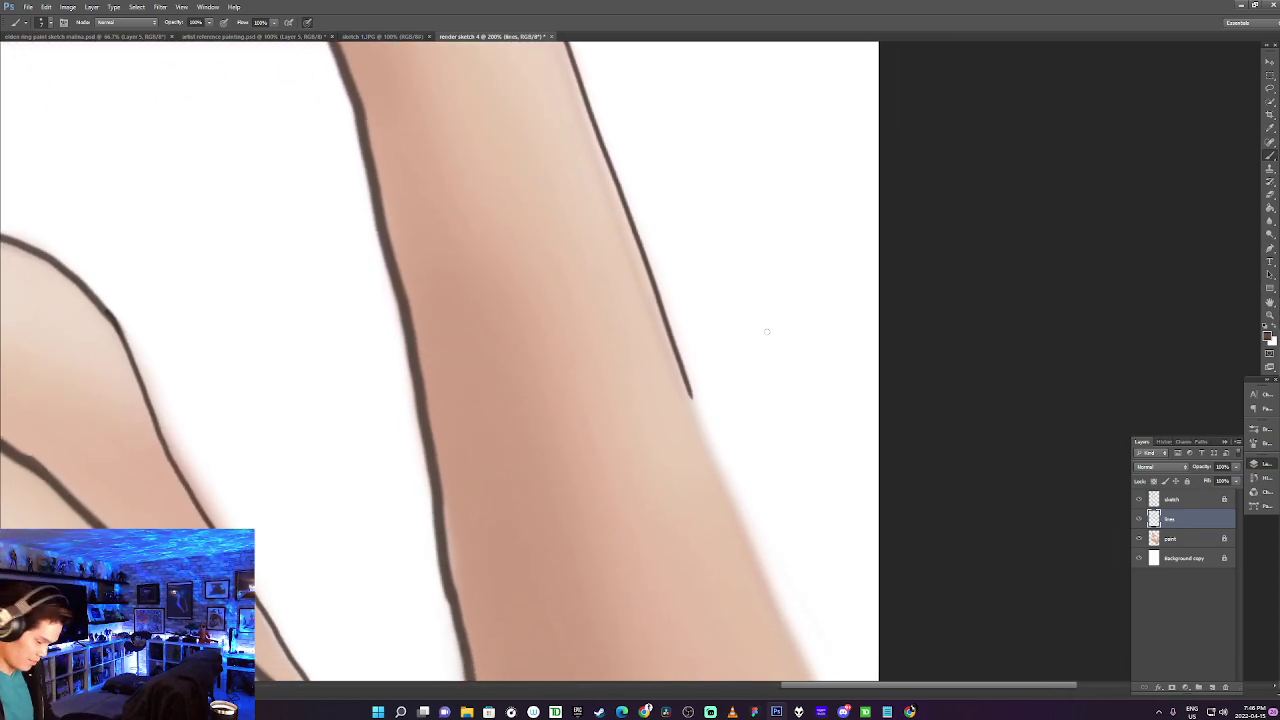
{"action": "key", "text": "e"}
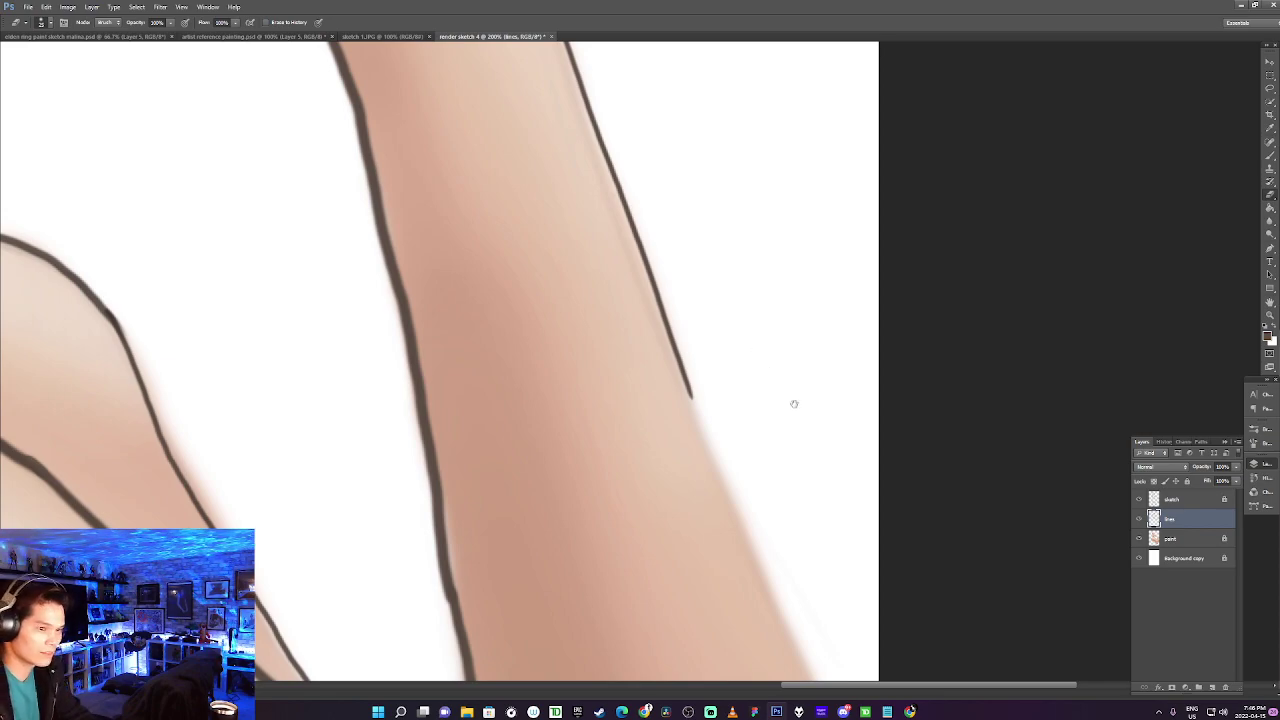
{"action": "left_click_drag", "start_coordinate": [794, 400], "coordinate": [726, 211]}
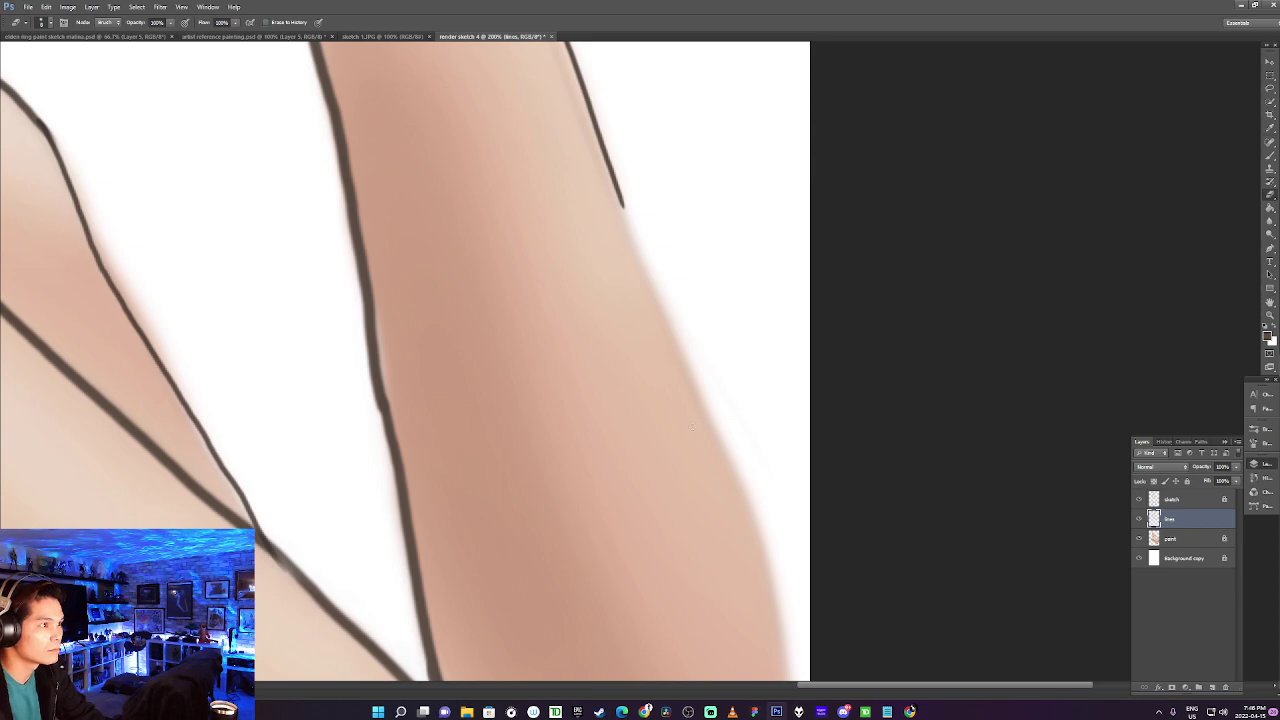
Continue the raised limb's outer contour with the brush, following the painted edge down to its widest part near the canvas edge.
{"action": "key", "text": "b"}
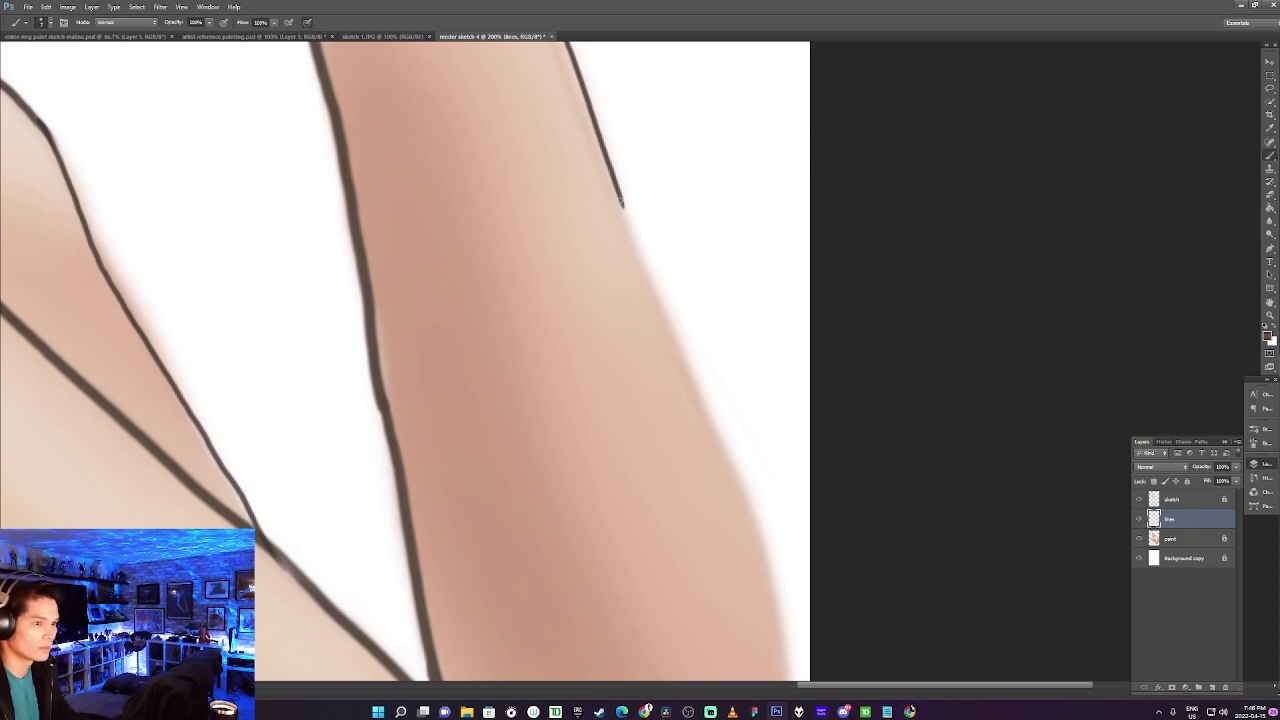
{"action": "left_click_drag", "start_coordinate": [620, 198], "coordinate": [733, 438]}
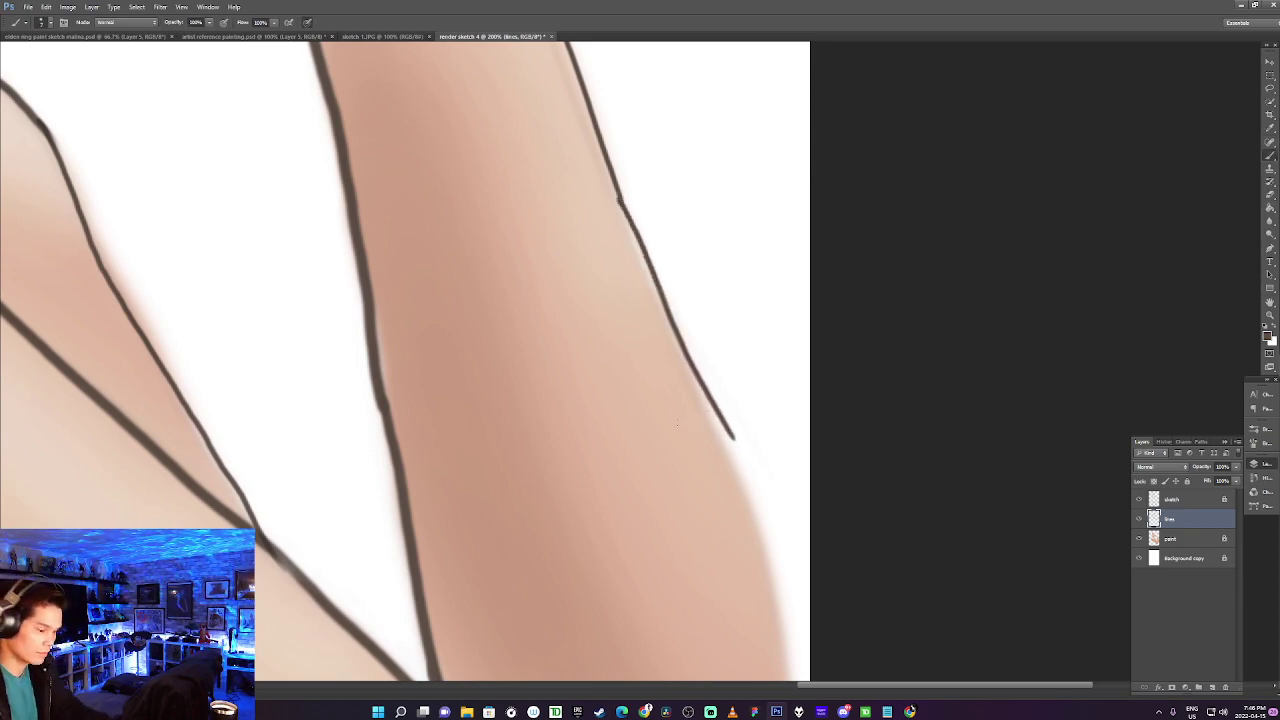
{"action": "key", "text": "ctrl+z"}
{"action": "left_click_drag", "start_coordinate": [619, 196], "coordinate": [751, 530]}
{"action": "key", "text": "ctrl+z"}
{"action": "mouse_move", "coordinate": [621, 205]}
{"action": "left_mouse_down"}
{"action": "mouse_move", "coordinate": [769, 549]}
{"action": "mouse_move", "coordinate": [790, 632]}
{"action": "left_mouse_up"}
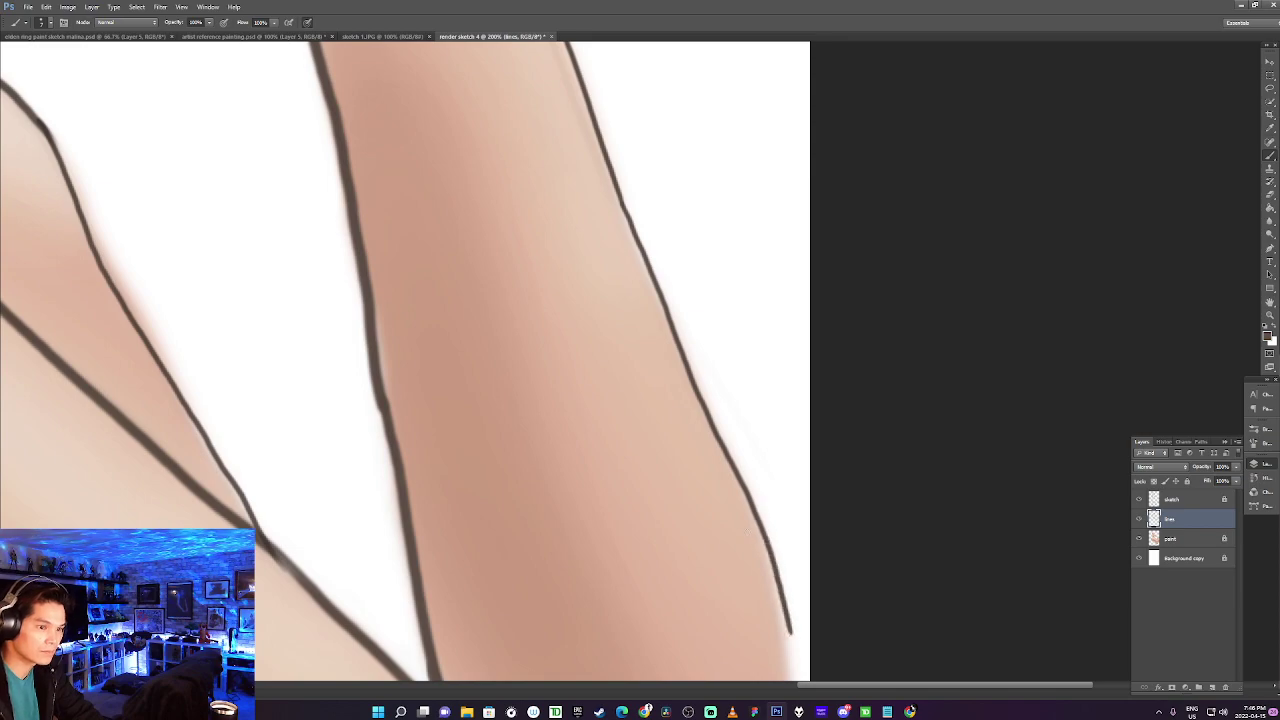
Erase the lower end of the raised limb's outer contour line, back to where the edge curves toward the canvas border.
{"action": "left_click_drag", "start_coordinate": [752, 485], "coordinate": [669, 277]}
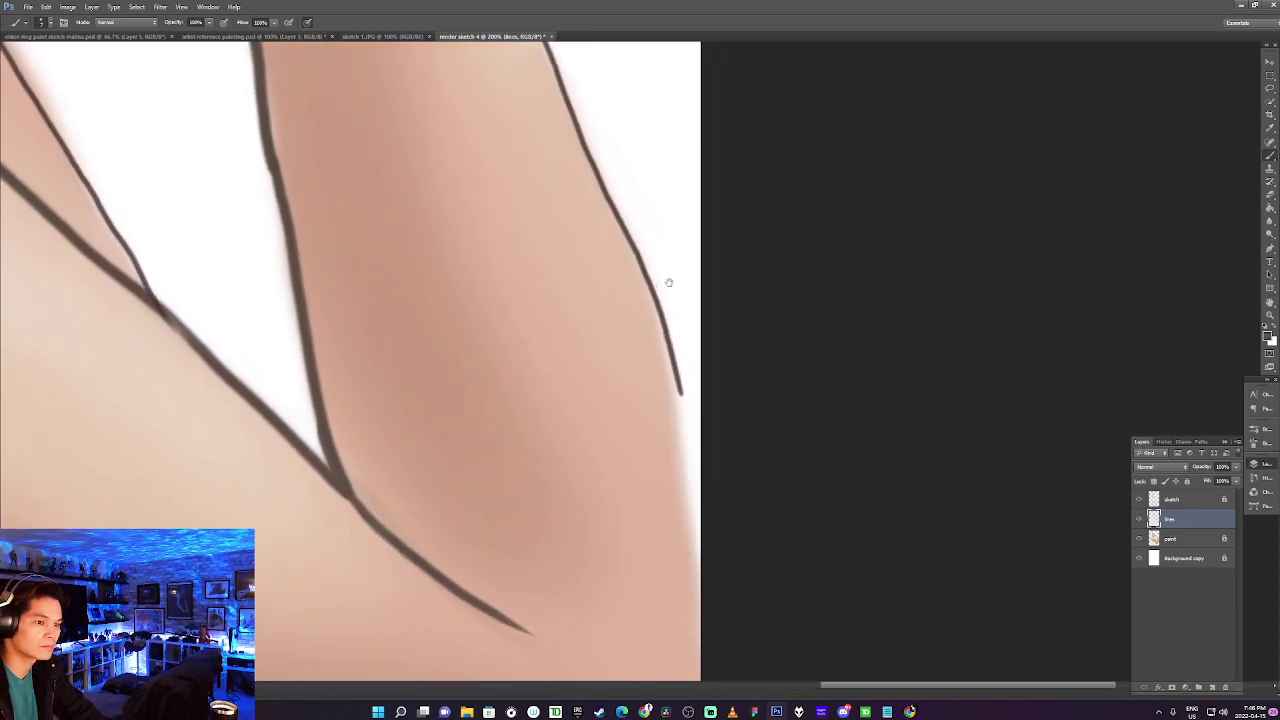
{"action": "mouse_move", "coordinate": [688, 383]}
{"action": "left_mouse_down"}
{"action": "mouse_move", "coordinate": [675, 312]}
{"action": "mouse_move", "coordinate": [693, 406]}
{"action": "mouse_move", "coordinate": [662, 246]}
{"action": "mouse_move", "coordinate": [692, 394]}
{"action": "mouse_move", "coordinate": [659, 254]}
{"action": "mouse_move", "coordinate": [685, 333]}
{"action": "mouse_move", "coordinate": [652, 241]}
{"action": "mouse_move", "coordinate": [658, 297]}
{"action": "mouse_move", "coordinate": [616, 250]}
{"action": "left_mouse_up"}
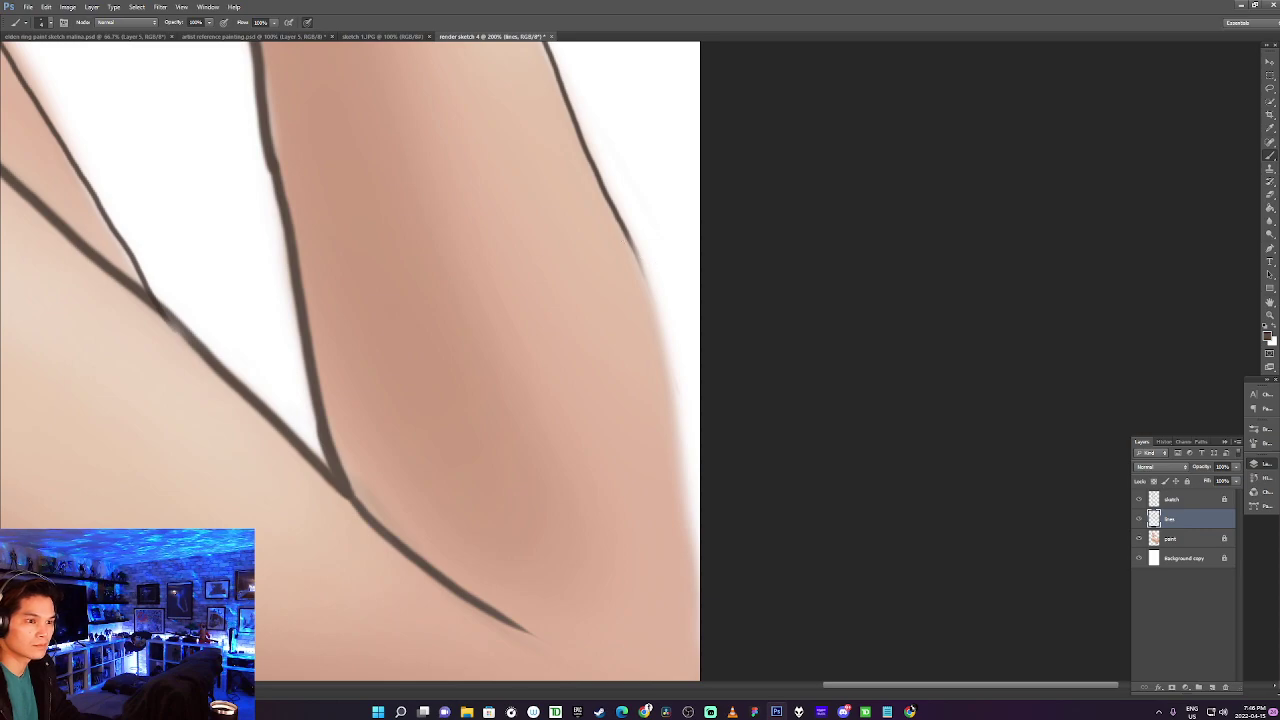
{"action": "mouse_move", "coordinate": [627, 237]}
{"action": "left_mouse_down"}
{"action": "mouse_move", "coordinate": [677, 341]}
{"action": "mouse_move", "coordinate": [700, 440]}
{"action": "left_mouse_up"}
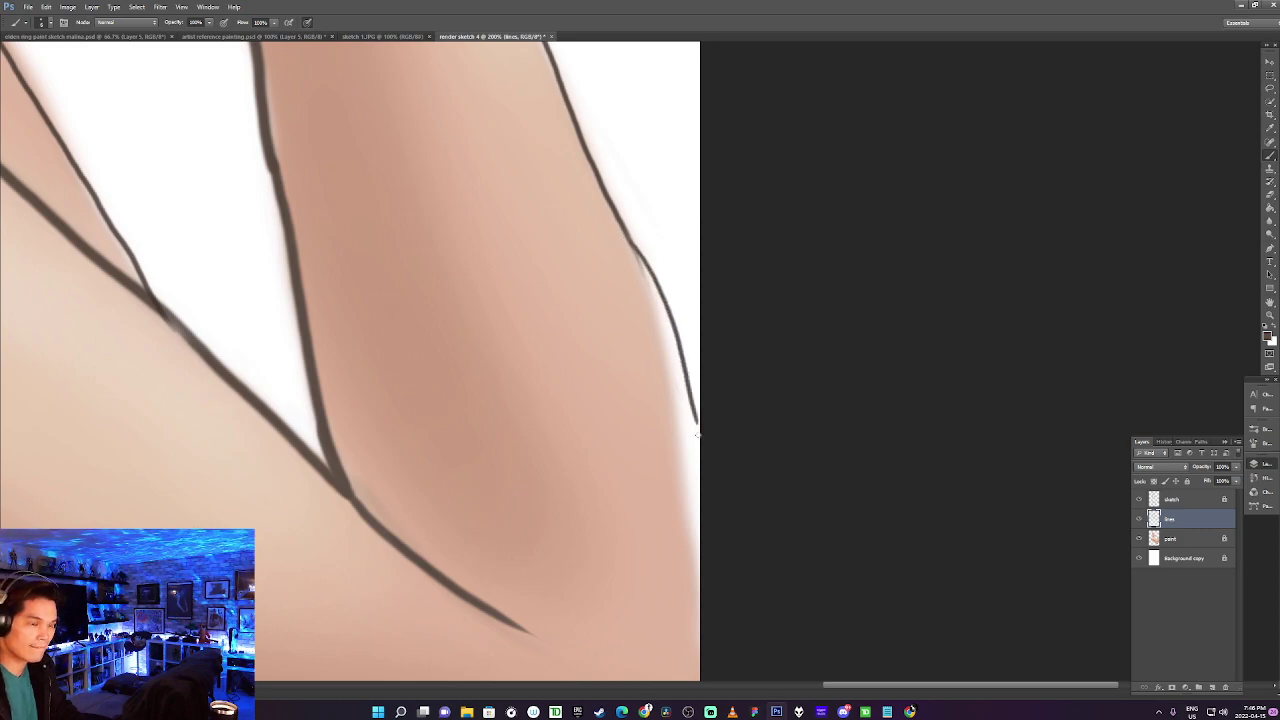
{"action": "key", "text": "ctrl+z"}
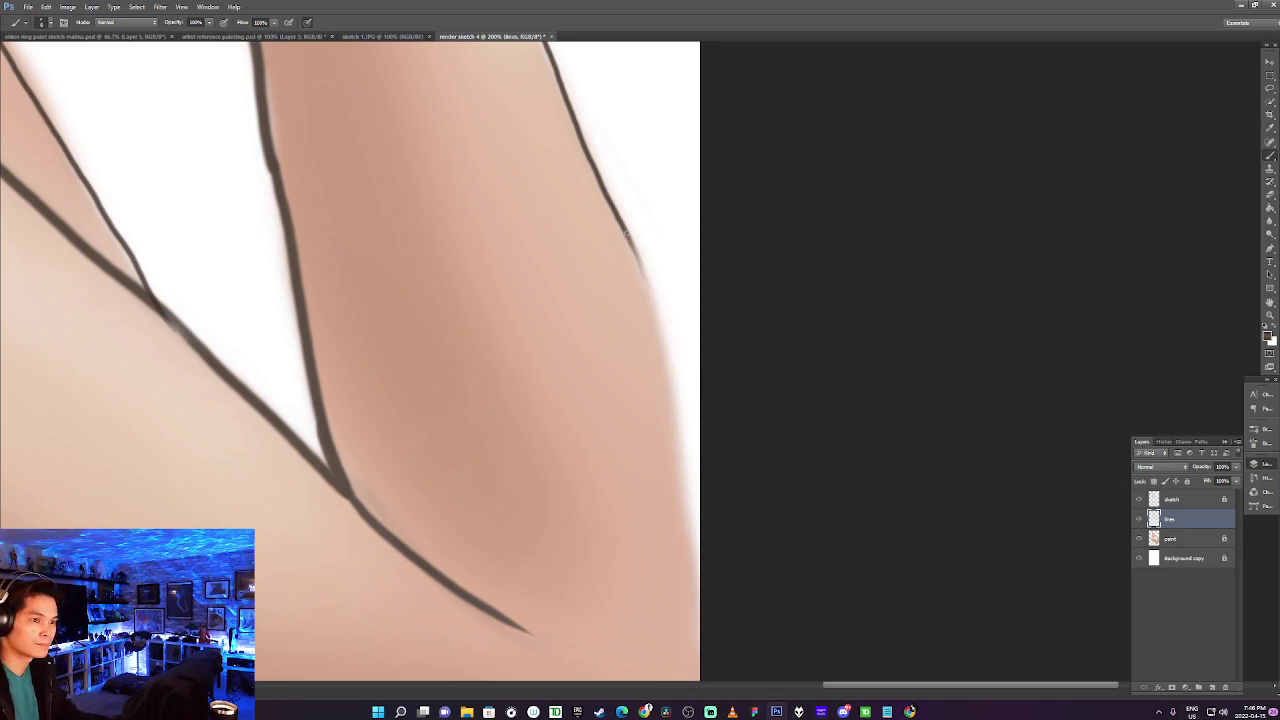
{"action": "mouse_move", "coordinate": [627, 237]}
{"action": "left_mouse_down"}
{"action": "mouse_move", "coordinate": [669, 352]}
{"action": "mouse_move", "coordinate": [697, 592]}
{"action": "left_mouse_up"}
{"action": "key", "text": "ctrl+z"}
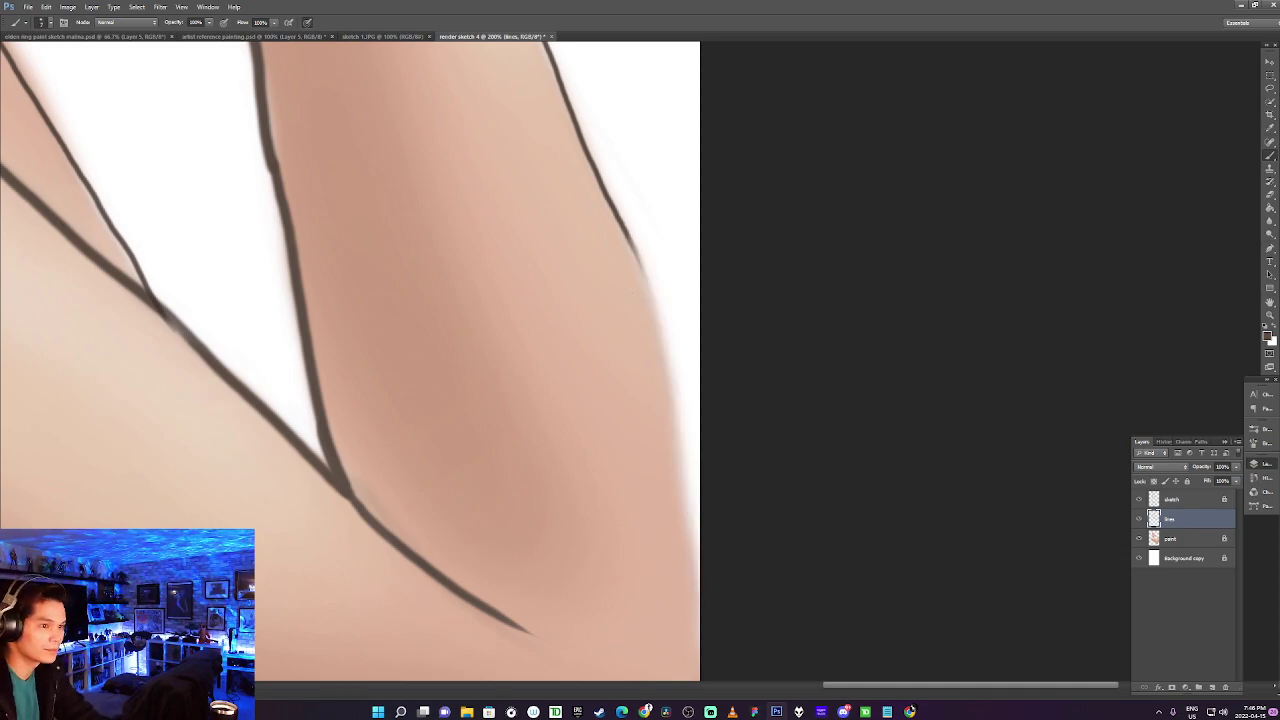
{"action": "mouse_move", "coordinate": [620, 226]}
{"action": "left_mouse_down"}
{"action": "mouse_move", "coordinate": [676, 402]}
{"action": "mouse_move", "coordinate": [699, 538]}
{"action": "left_mouse_up"}
{"action": "key", "text": "ctrl+z"}
{"action": "mouse_move", "coordinate": [621, 228]}
{"action": "left_mouse_down"}
{"action": "mouse_move", "coordinate": [660, 312]}
{"action": "mouse_move", "coordinate": [698, 588]}
{"action": "left_mouse_up"}
{"action": "key", "text": "ctrl+z"}
{"action": "mouse_move", "coordinate": [618, 213]}
{"action": "left_mouse_down"}
{"action": "mouse_move", "coordinate": [650, 321]}
{"action": "mouse_move", "coordinate": [682, 596]}
{"action": "left_mouse_up"}
{"action": "key", "text": "ctrl+z"}
{"action": "mouse_move", "coordinate": [615, 211]}
{"action": "left_mouse_down"}
{"action": "mouse_move", "coordinate": [661, 383]}
{"action": "mouse_move", "coordinate": [693, 612]}
{"action": "left_mouse_up"}
{"action": "key", "text": "ctrl+z"}
{"action": "left_click_drag", "start_coordinate": [621, 226], "coordinate": [698, 440]}
{"action": "key", "text": "ctrl+z"}
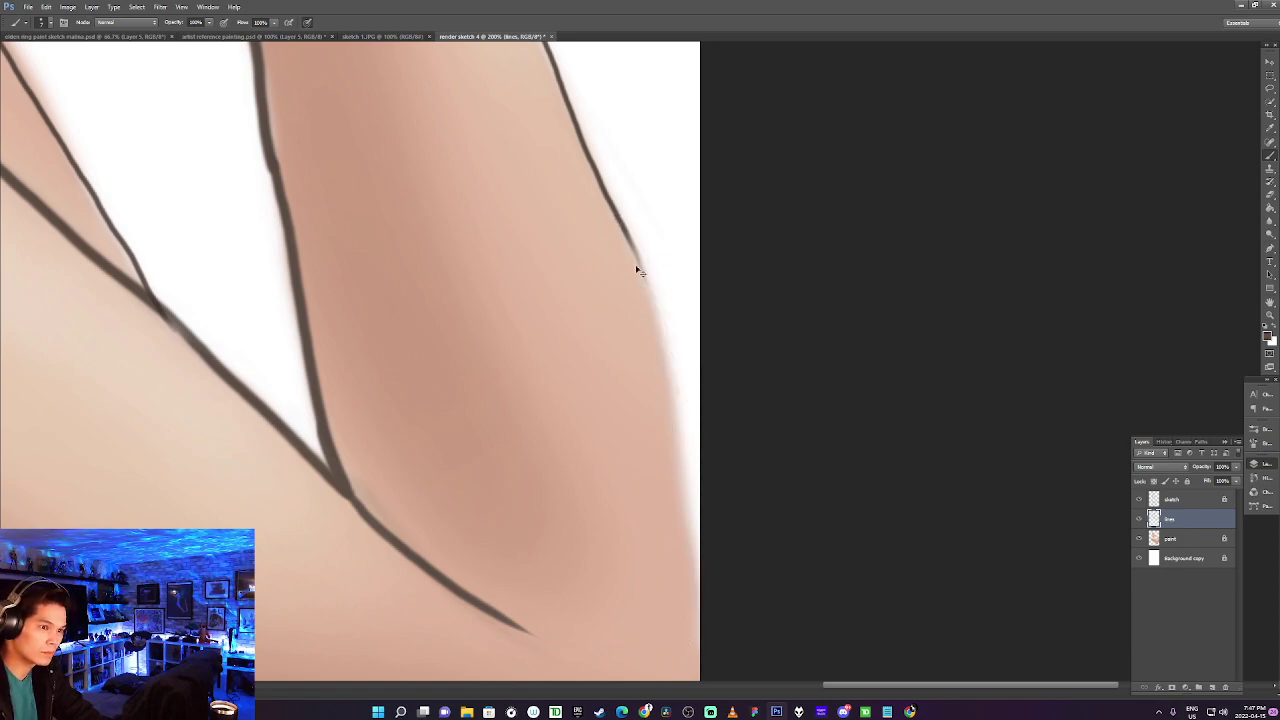
{"action": "mouse_move", "coordinate": [613, 211]}
{"action": "left_mouse_down"}
{"action": "mouse_move", "coordinate": [639, 284]}
{"action": "mouse_move", "coordinate": [693, 606]}
{"action": "left_mouse_up"}
{"action": "key", "text": "ctrl+z"}
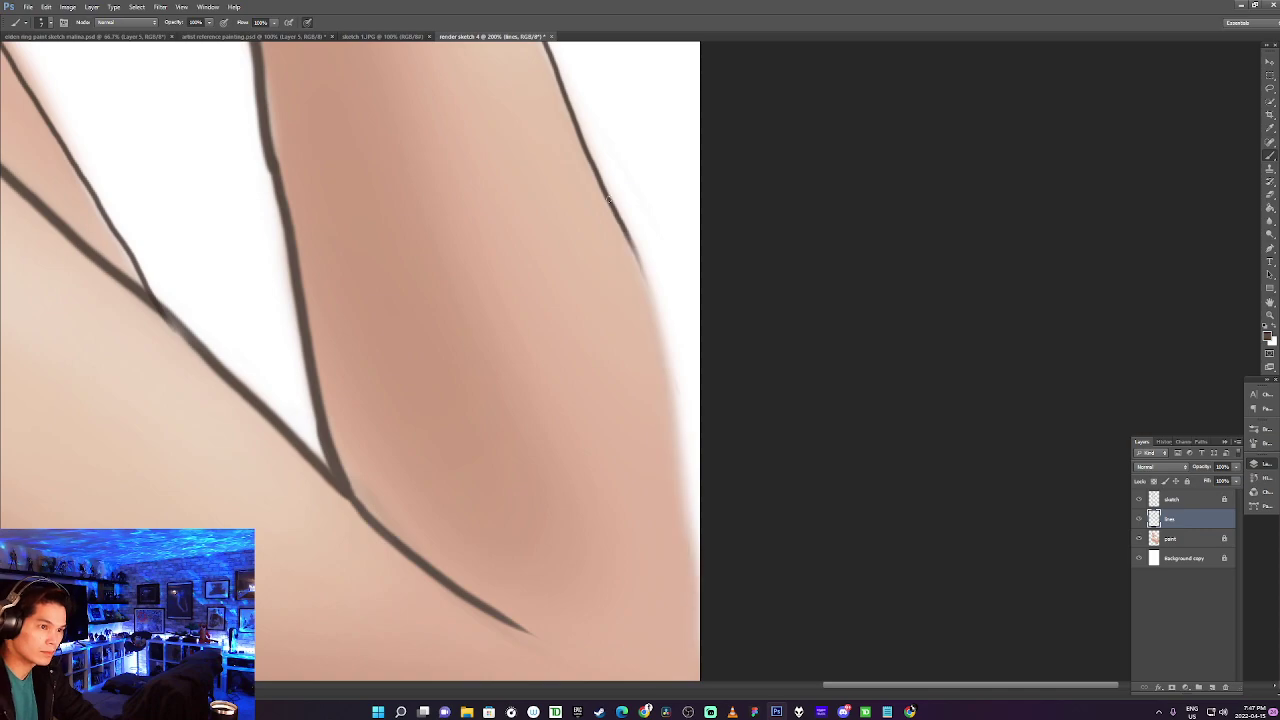
{"action": "mouse_move", "coordinate": [618, 213]}
{"action": "left_mouse_down"}
{"action": "mouse_move", "coordinate": [686, 414]}
{"action": "mouse_move", "coordinate": [718, 620]}
{"action": "left_mouse_up"}
{"action": "key", "text": "ctrl+z"}
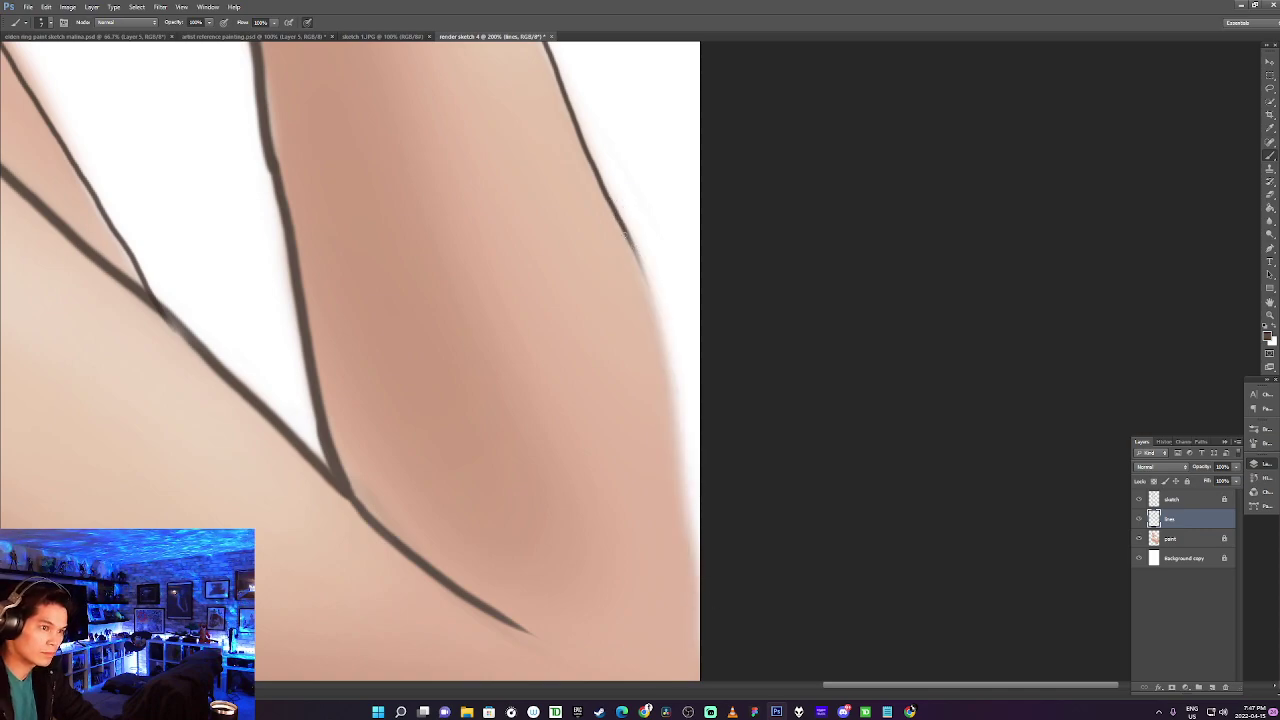
Ink the lower outer contour of the raised limb along the painted edge until it runs off the canvas border.
{"action": "mouse_move", "coordinate": [616, 214]}
{"action": "left_mouse_down"}
{"action": "mouse_move", "coordinate": [677, 434]}
{"action": "mouse_move", "coordinate": [692, 605]}
{"action": "mouse_move", "coordinate": [684, 545]}
{"action": "mouse_move", "coordinate": [657, 518]}
{"action": "left_mouse_up"}
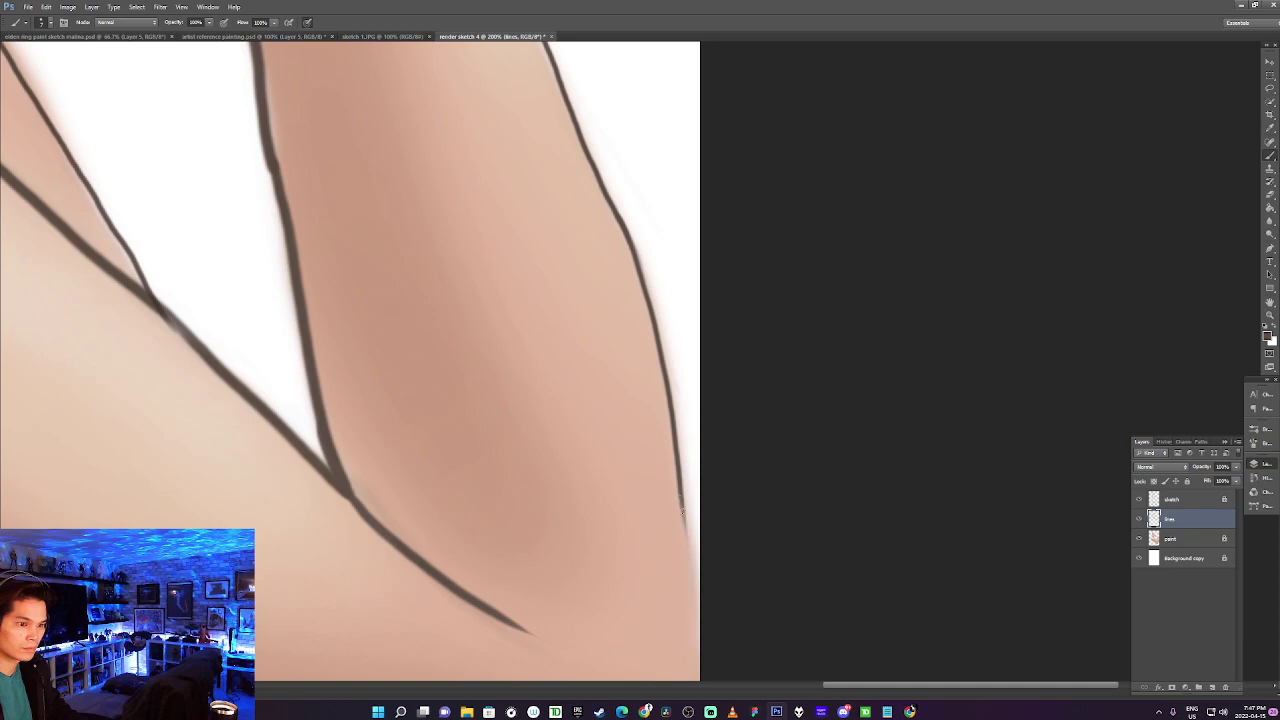
{"action": "left_click_drag", "start_coordinate": [680, 493], "coordinate": [702, 621]}
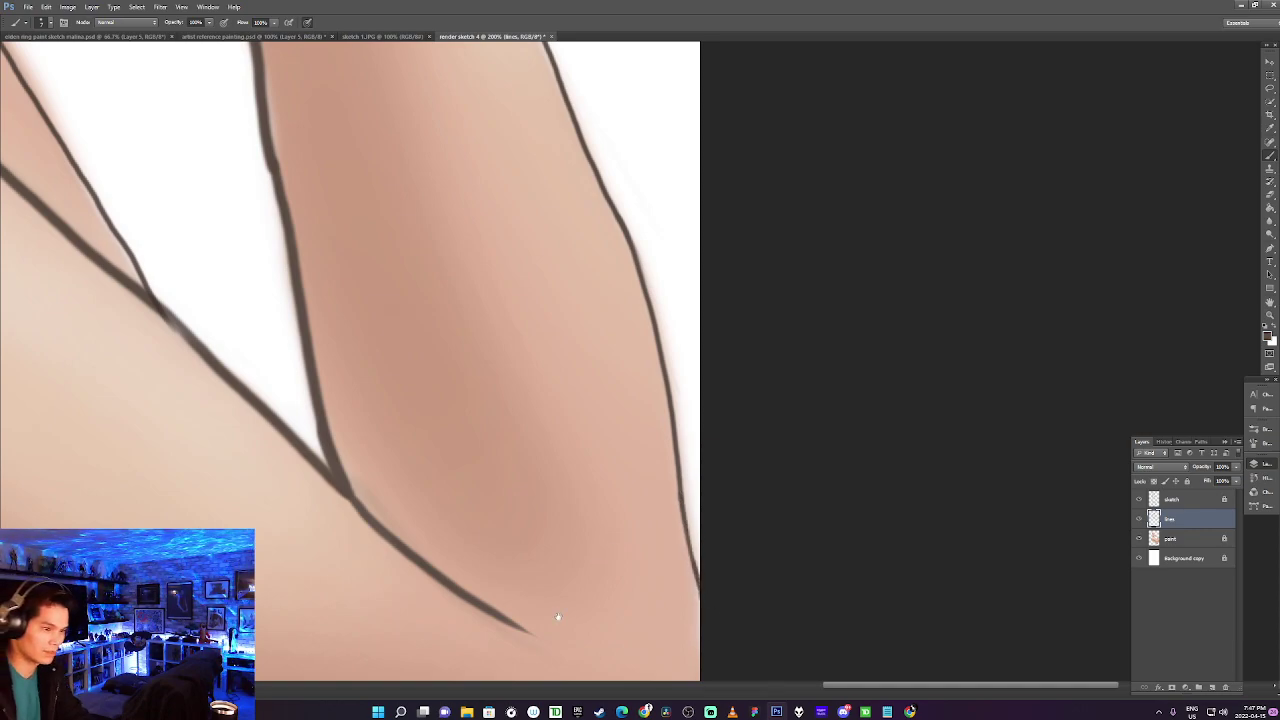
Ink the long fold line along the underside of the large limb, from its inner crease to the rounded joint.
{"action": "left_click_drag", "start_coordinate": [558, 616], "coordinate": [928, 327]}
{"action": "left_click_drag", "start_coordinate": [497, 611], "coordinate": [720, 591]}
{"action": "mouse_move", "coordinate": [480, 372]}
{"action": "left_mouse_down"}
{"action": "mouse_move", "coordinate": [603, 569]}
{"action": "mouse_move", "coordinate": [595, 584]}
{"action": "left_mouse_up"}
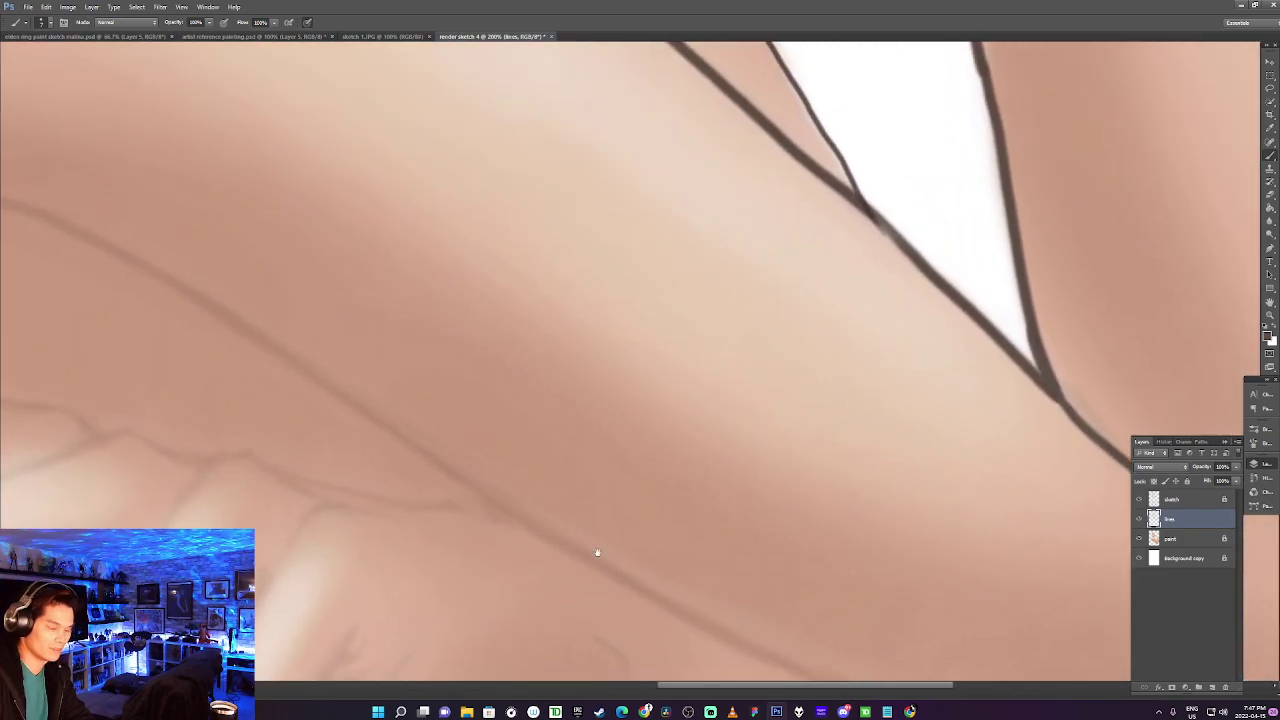
{"action": "key", "text": "ctrl+minus"}
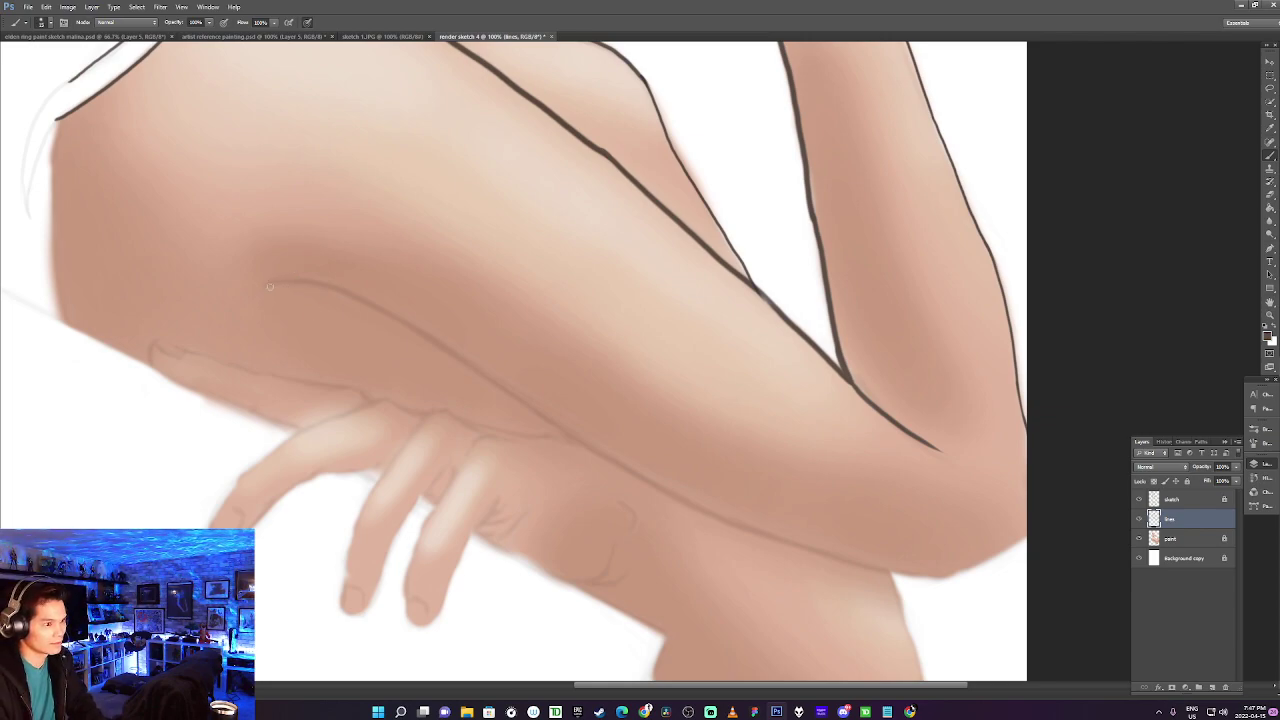
{"action": "mouse_move", "coordinate": [269, 284]}
{"action": "left_mouse_down"}
{"action": "mouse_move", "coordinate": [244, 293]}
{"action": "mouse_move", "coordinate": [408, 306]}
{"action": "left_mouse_up"}
{"action": "key", "text": "ctrl+z"}
{"action": "mouse_move", "coordinate": [273, 282]}
{"action": "left_mouse_down"}
{"action": "mouse_move", "coordinate": [418, 326]}
{"action": "mouse_move", "coordinate": [661, 484]}
{"action": "mouse_move", "coordinate": [842, 565]}
{"action": "mouse_move", "coordinate": [951, 580]}
{"action": "mouse_move", "coordinate": [1030, 533]}
{"action": "left_mouse_up"}
{"action": "key", "text": "ctrl+z"}
{"action": "left_click_drag", "start_coordinate": [940, 578], "coordinate": [1040, 523]}
{"action": "key", "text": "ctrl+z"}
{"action": "mouse_move", "coordinate": [946, 580]}
{"action": "left_mouse_down"}
{"action": "mouse_move", "coordinate": [975, 568]}
{"action": "mouse_move", "coordinate": [1033, 510]}
{"action": "left_mouse_up"}
{"action": "key", "text": "ctrl+z"}
{"action": "left_click_drag", "start_coordinate": [944, 581], "coordinate": [1038, 517]}
{"action": "key", "text": "ctrl+z"}
Ink the bottom of the rounded joint up to the canvas border and blend it into the underside line.
{"action": "left_click_drag", "start_coordinate": [950, 578], "coordinate": [1077, 473]}
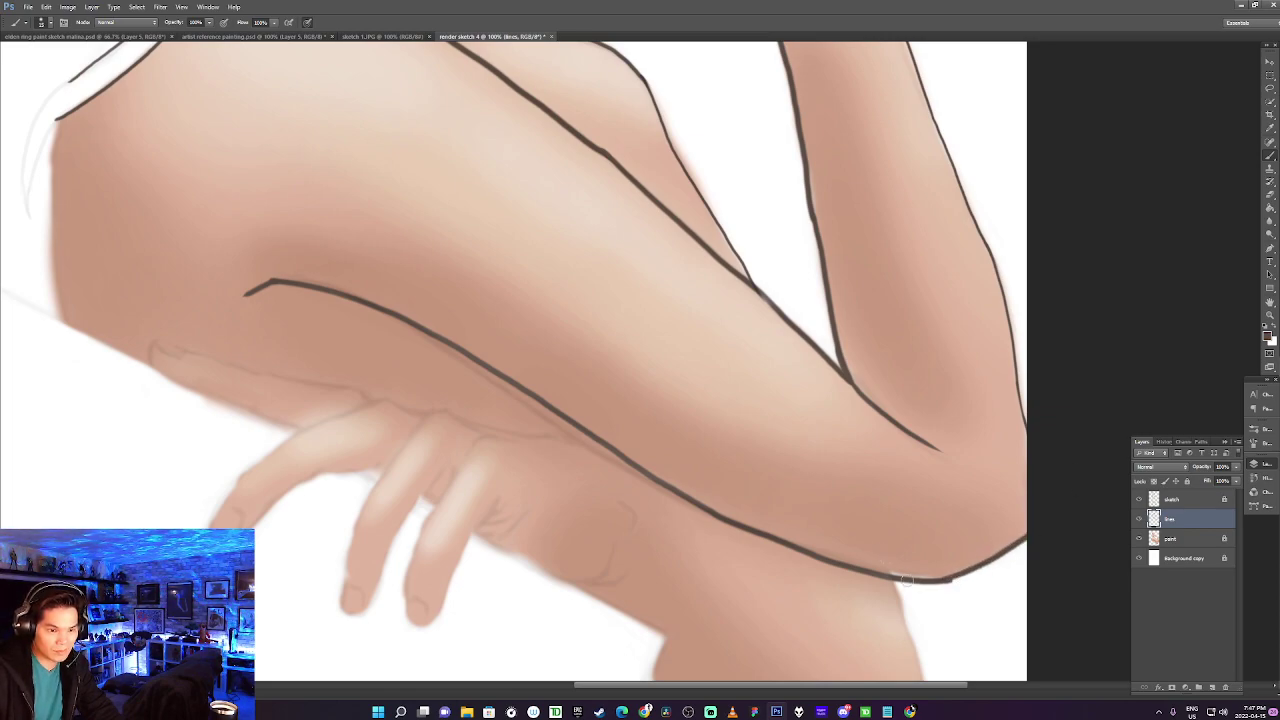
{"action": "left_click_drag", "start_coordinate": [960, 582], "coordinate": [938, 584]}
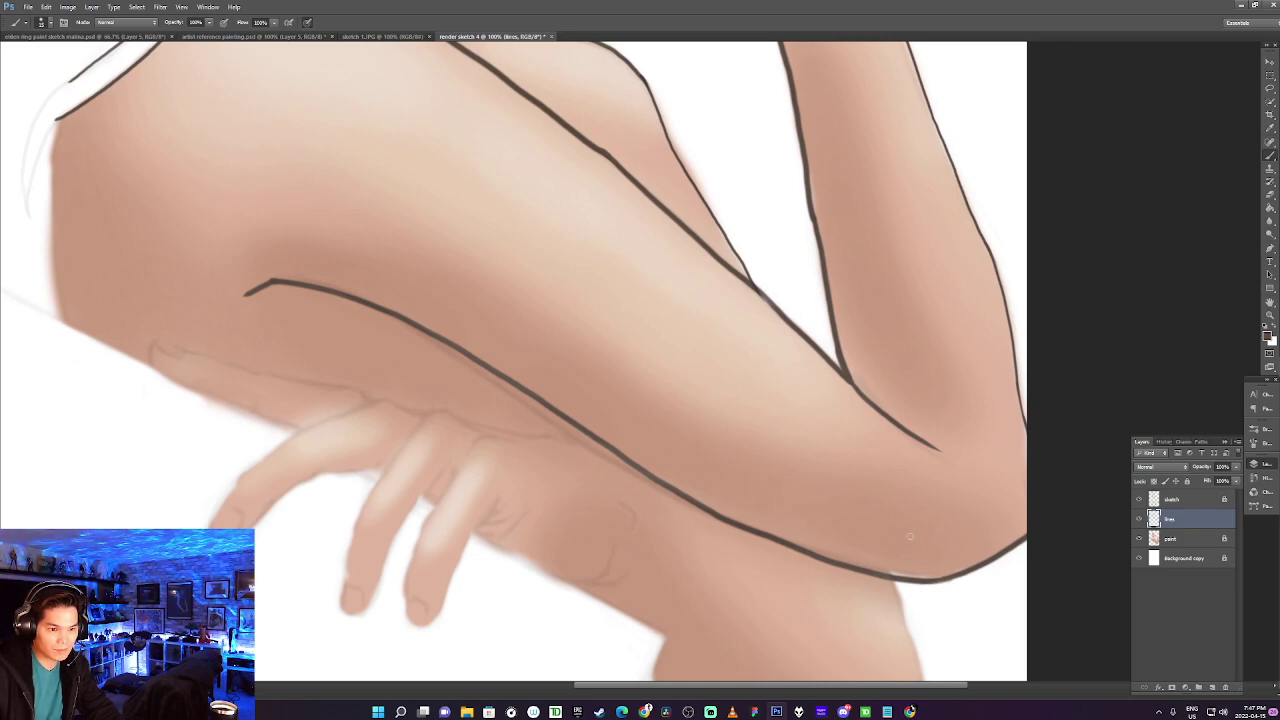
Erase the underside contour segment just before the rounded joint and re-ink it as a smooth connection.
{"action": "mouse_move", "coordinate": [808, 566]}
{"action": "left_mouse_down"}
{"action": "mouse_move", "coordinate": [856, 576]}
{"action": "mouse_move", "coordinate": [816, 563]}
{"action": "mouse_move", "coordinate": [952, 588]}
{"action": "mouse_move", "coordinate": [874, 580]}
{"action": "left_mouse_up"}
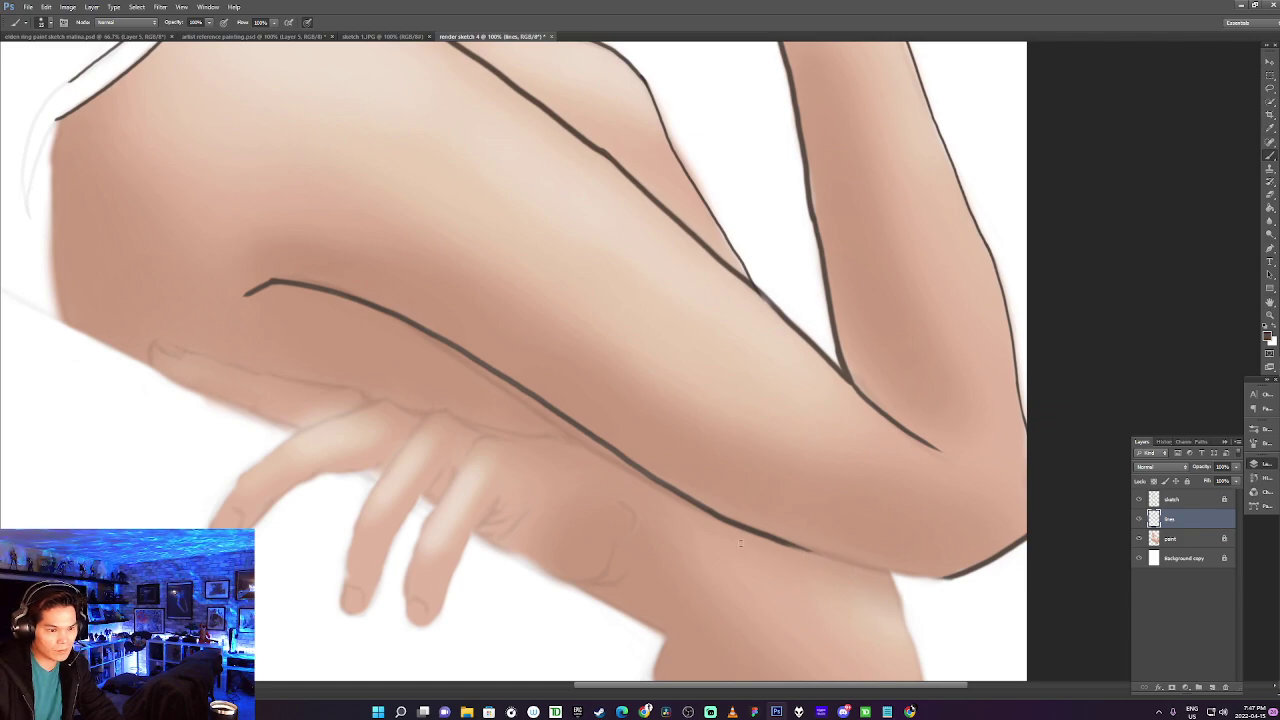
{"action": "left_click_drag", "start_coordinate": [771, 540], "coordinate": [968, 580]}
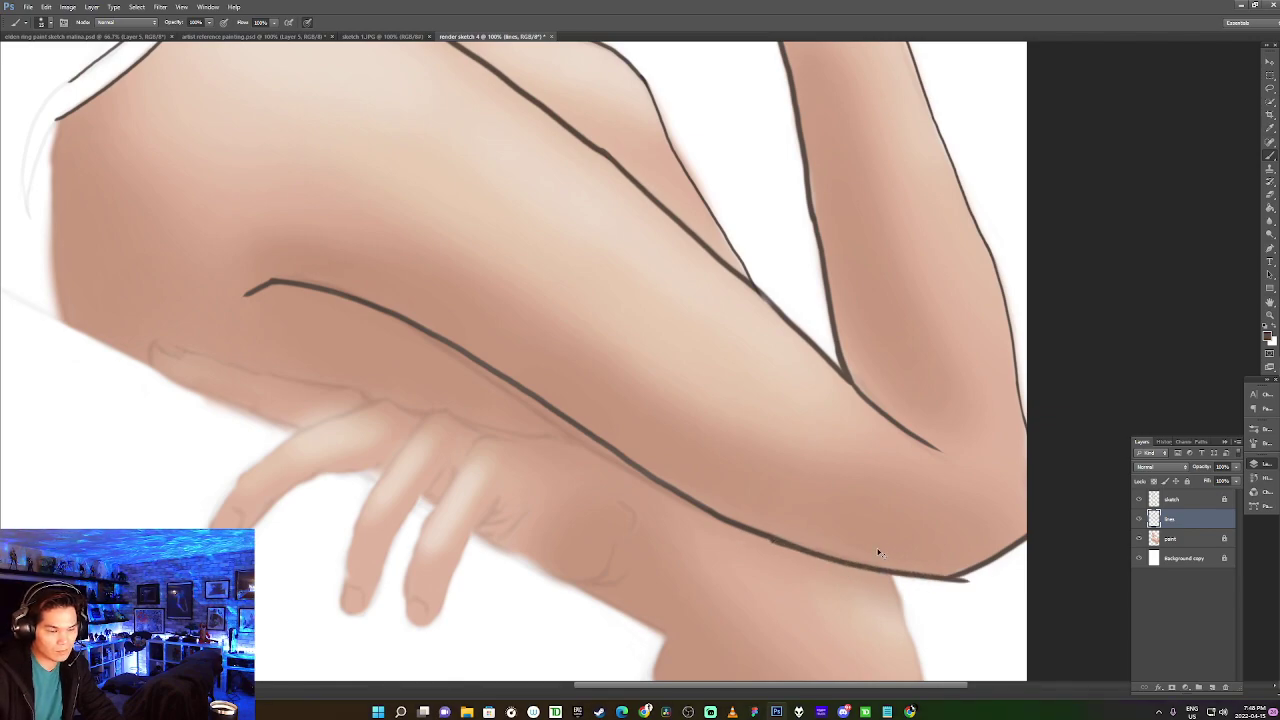
{"action": "key", "text": "ctrl+z"}
{"action": "left_click_drag", "start_coordinate": [771, 537], "coordinate": [969, 583]}
{"action": "key", "text": "ctrl+z"}
{"action": "left_click_drag", "start_coordinate": [771, 540], "coordinate": [981, 582]}
{"action": "key", "text": "ctrl+z"}
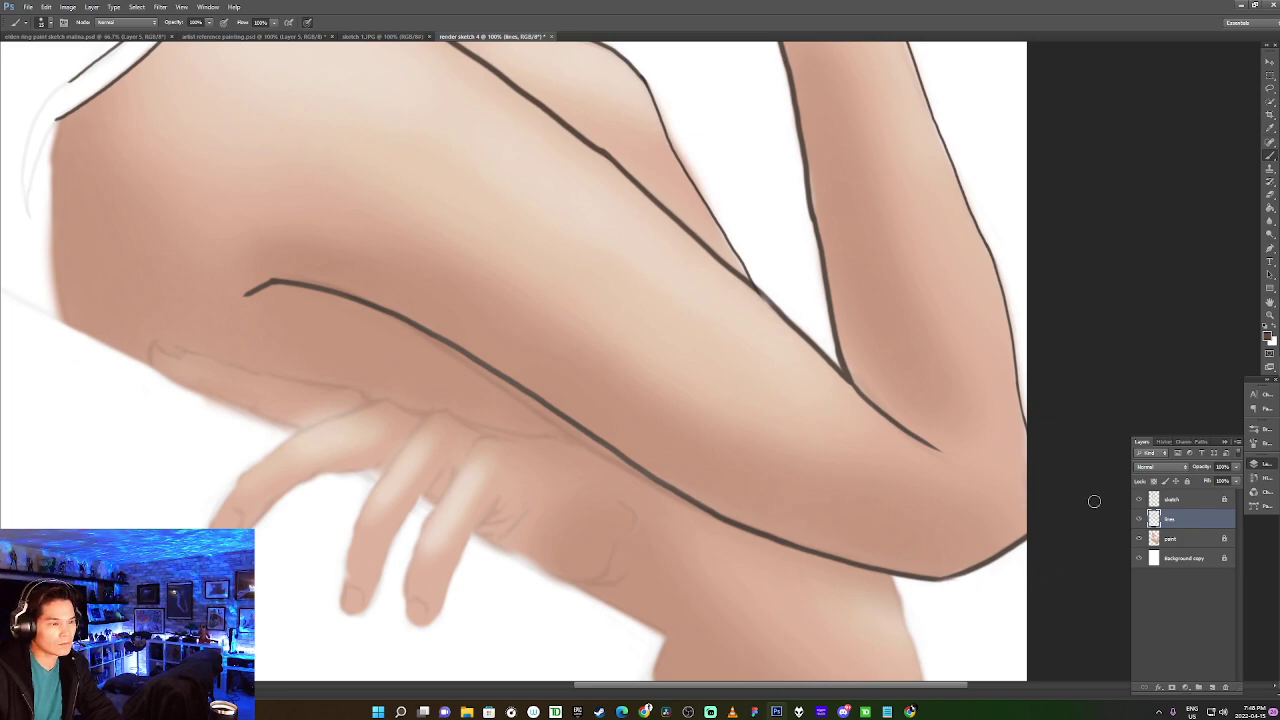
Erase the middle stretch of the large limb's underside contour and redraw it along the sketched fold above the hand.
{"action": "mouse_move", "coordinate": [409, 312]}
{"action": "left_mouse_down"}
{"action": "mouse_move", "coordinate": [640, 470]}
{"action": "mouse_move", "coordinate": [705, 496]}
{"action": "left_mouse_up"}
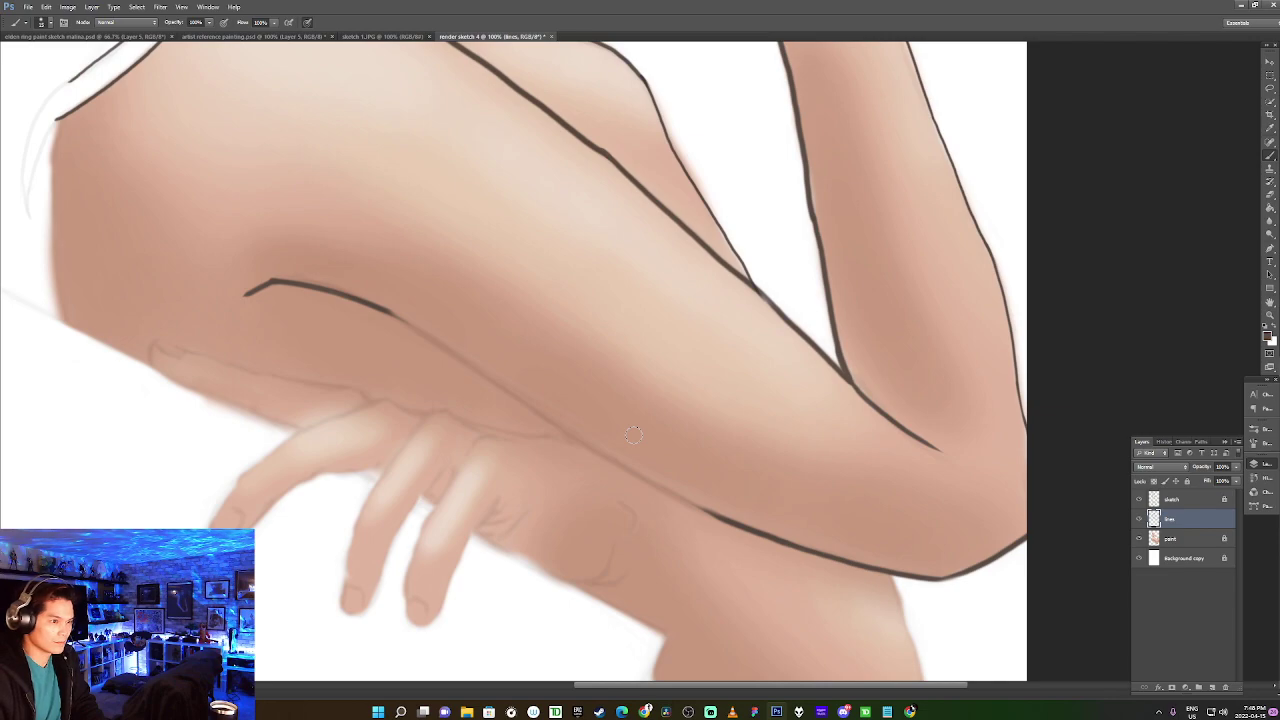
{"action": "left_click_drag", "start_coordinate": [388, 312], "coordinate": [750, 511]}
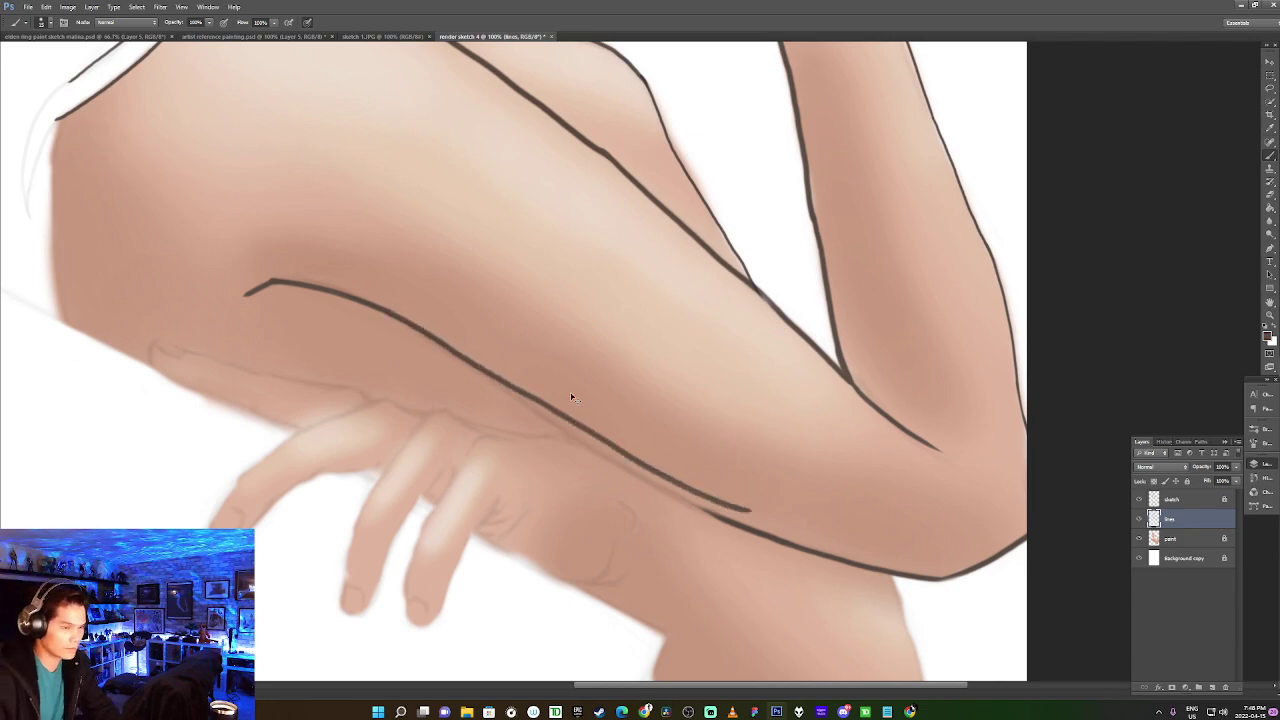
{"action": "key", "text": "ctrl+z"}
{"action": "left_click_drag", "start_coordinate": [386, 311], "coordinate": [736, 511]}
{"action": "key", "text": "ctrl+z"}
{"action": "mouse_move", "coordinate": [386, 311]}
{"action": "left_mouse_down"}
{"action": "mouse_move", "coordinate": [552, 421]}
{"action": "mouse_move", "coordinate": [742, 516]}
{"action": "left_mouse_up"}
{"action": "key", "text": "ctrl+z"}
{"action": "mouse_move", "coordinate": [384, 309]}
{"action": "left_mouse_down"}
{"action": "mouse_move", "coordinate": [606, 455]}
{"action": "mouse_move", "coordinate": [735, 516]}
{"action": "mouse_move", "coordinate": [686, 495]}
{"action": "mouse_move", "coordinate": [700, 495]}
{"action": "left_mouse_up"}
{"action": "left_click_drag", "start_coordinate": [644, 479], "coordinate": [732, 523]}
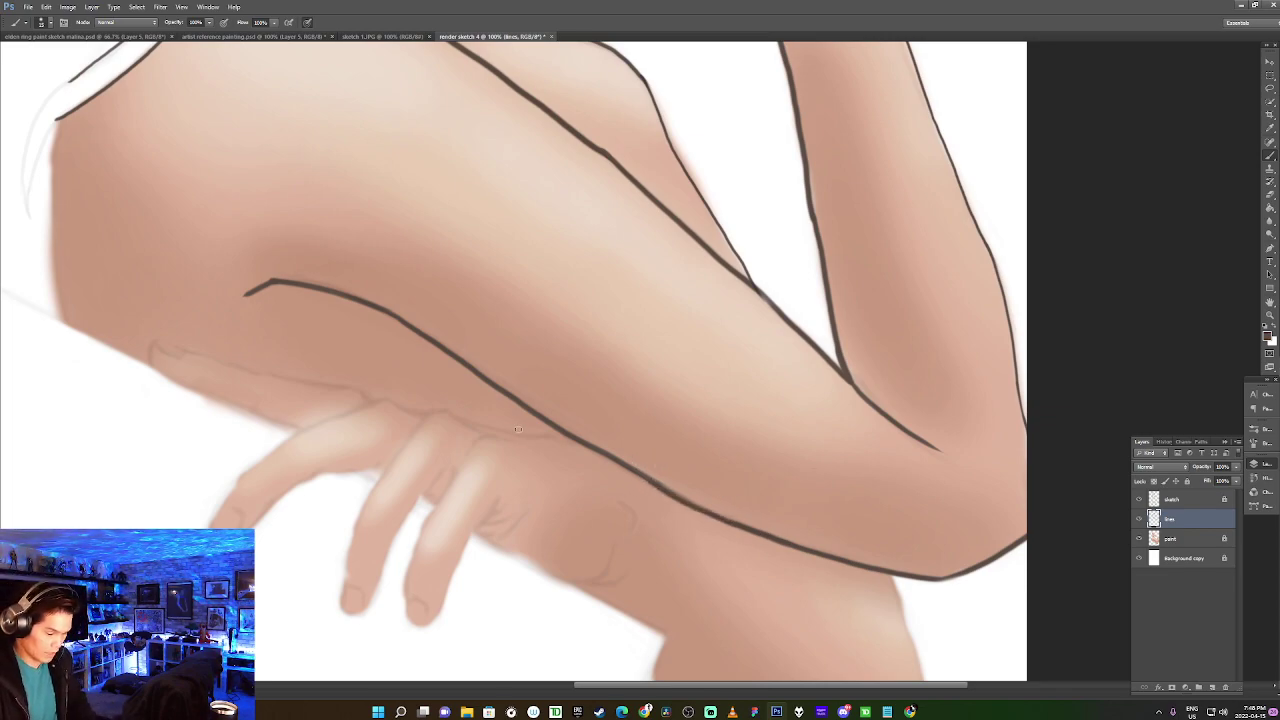
Ink the outline of the rounded form beneath the large limb, covering its outer side, bottom curve and short inner corner edge.
{"action": "left_click_drag", "start_coordinate": [750, 520], "coordinate": [654, 306]}
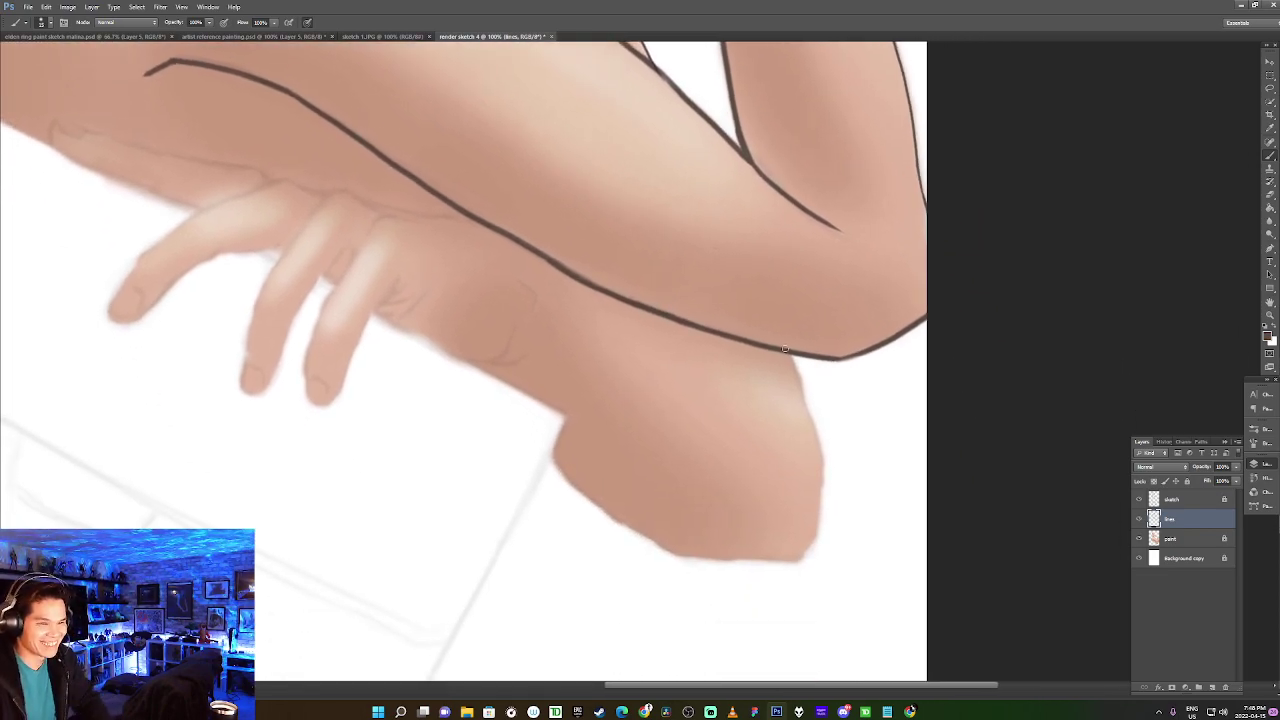
{"action": "mouse_move", "coordinate": [790, 353]}
{"action": "left_mouse_down"}
{"action": "mouse_move", "coordinate": [824, 478]}
{"action": "mouse_move", "coordinate": [800, 556]}
{"action": "left_mouse_up"}
{"action": "mouse_move", "coordinate": [549, 458]}
{"action": "left_mouse_down"}
{"action": "mouse_move", "coordinate": [681, 553]}
{"action": "mouse_move", "coordinate": [817, 545]}
{"action": "mouse_move", "coordinate": [778, 525]}
{"action": "mouse_move", "coordinate": [748, 559]}
{"action": "mouse_move", "coordinate": [812, 560]}
{"action": "mouse_move", "coordinate": [766, 557]}
{"action": "mouse_move", "coordinate": [809, 554]}
{"action": "left_mouse_up"}
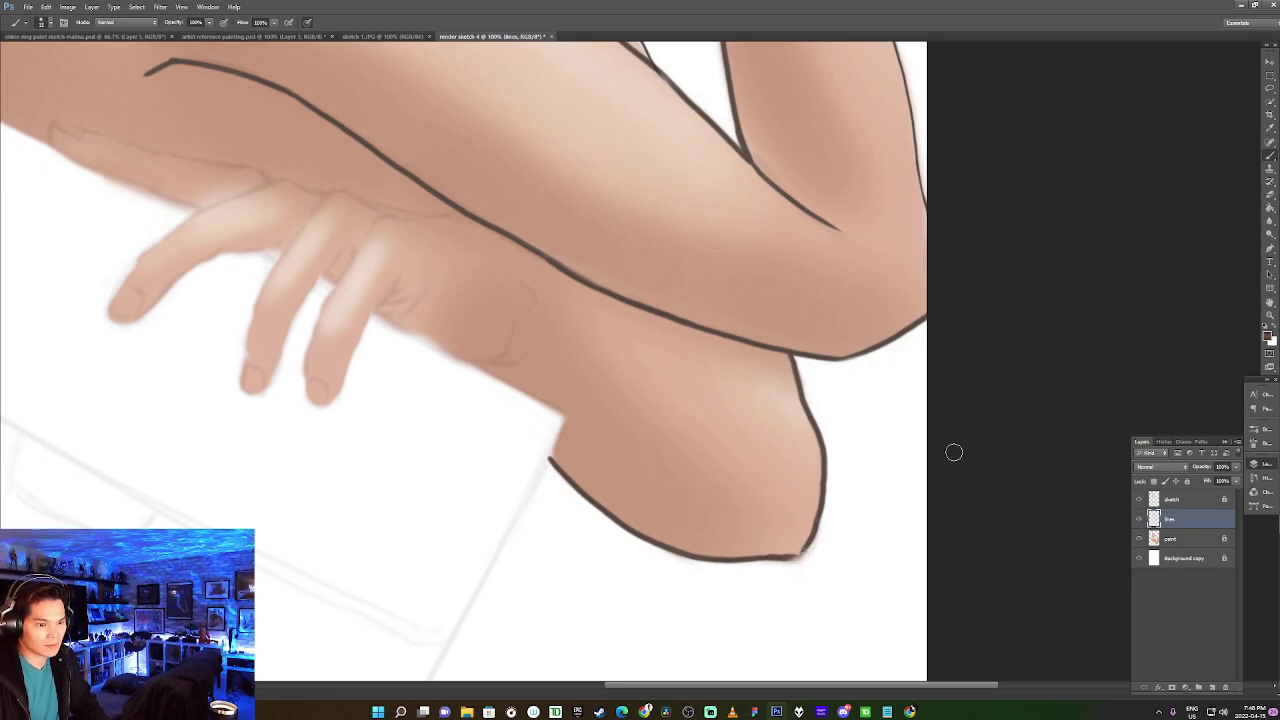
{"action": "left_click_drag", "start_coordinate": [772, 560], "coordinate": [798, 558]}
{"action": "left_click_drag", "start_coordinate": [566, 414], "coordinate": [548, 460]}
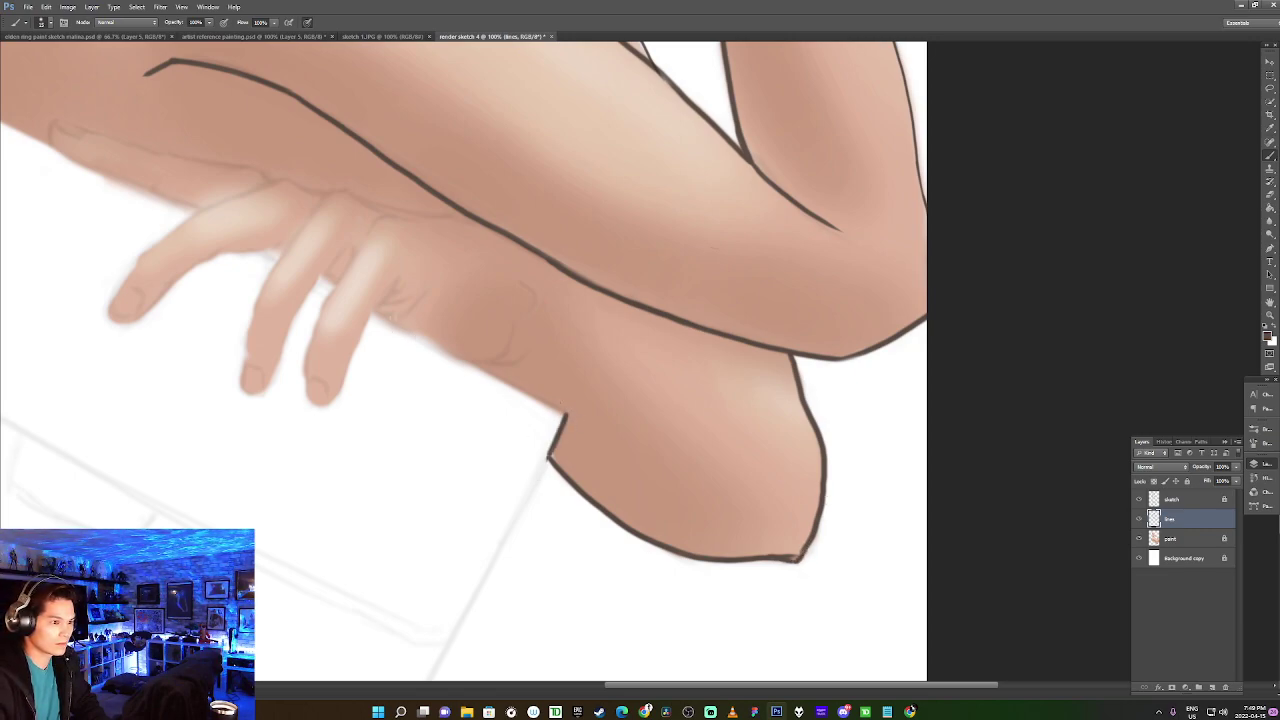
Ink the straight upper edge of the flat rectangular object from the nearest fingertip's base to its corner by the rounded form.
{"action": "left_click_drag", "start_coordinate": [378, 312], "coordinate": [597, 411]}
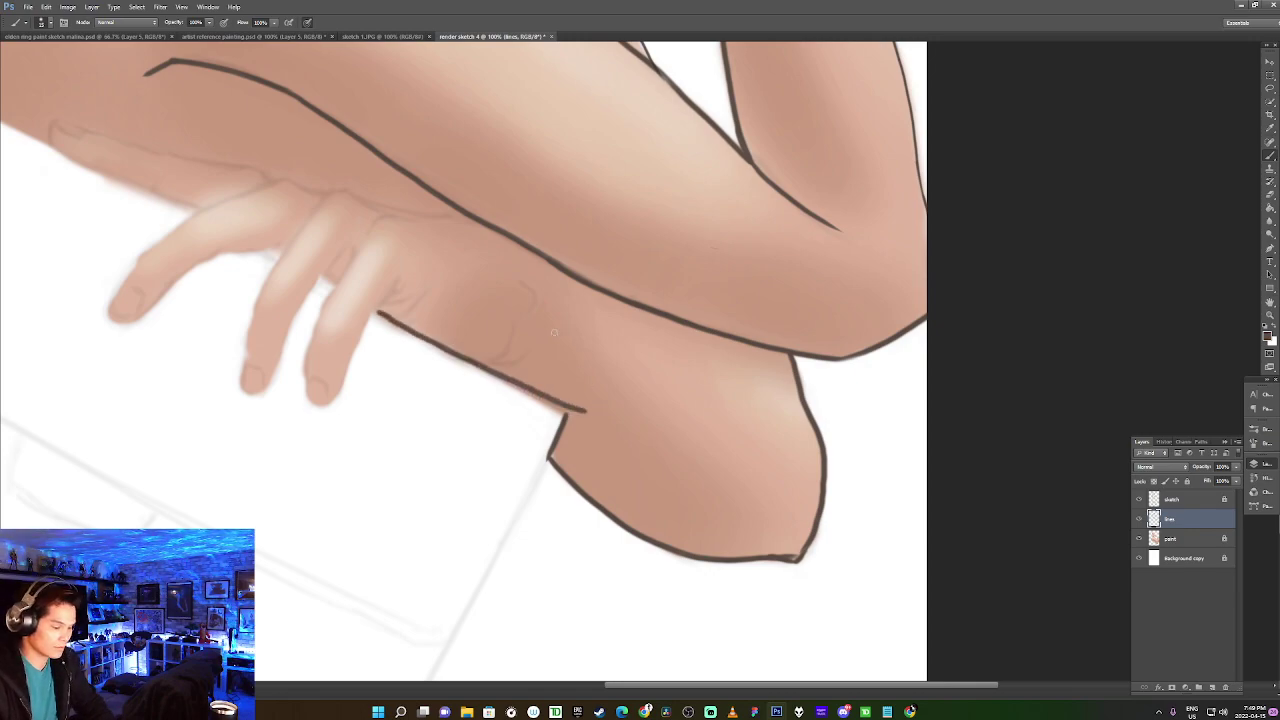
{"action": "key", "text": "ctrl+z"}
{"action": "left_click_drag", "start_coordinate": [374, 316], "coordinate": [592, 410]}
{"action": "key", "text": "ctrl+z"}
{"action": "left_click_drag", "start_coordinate": [374, 316], "coordinate": [578, 416]}
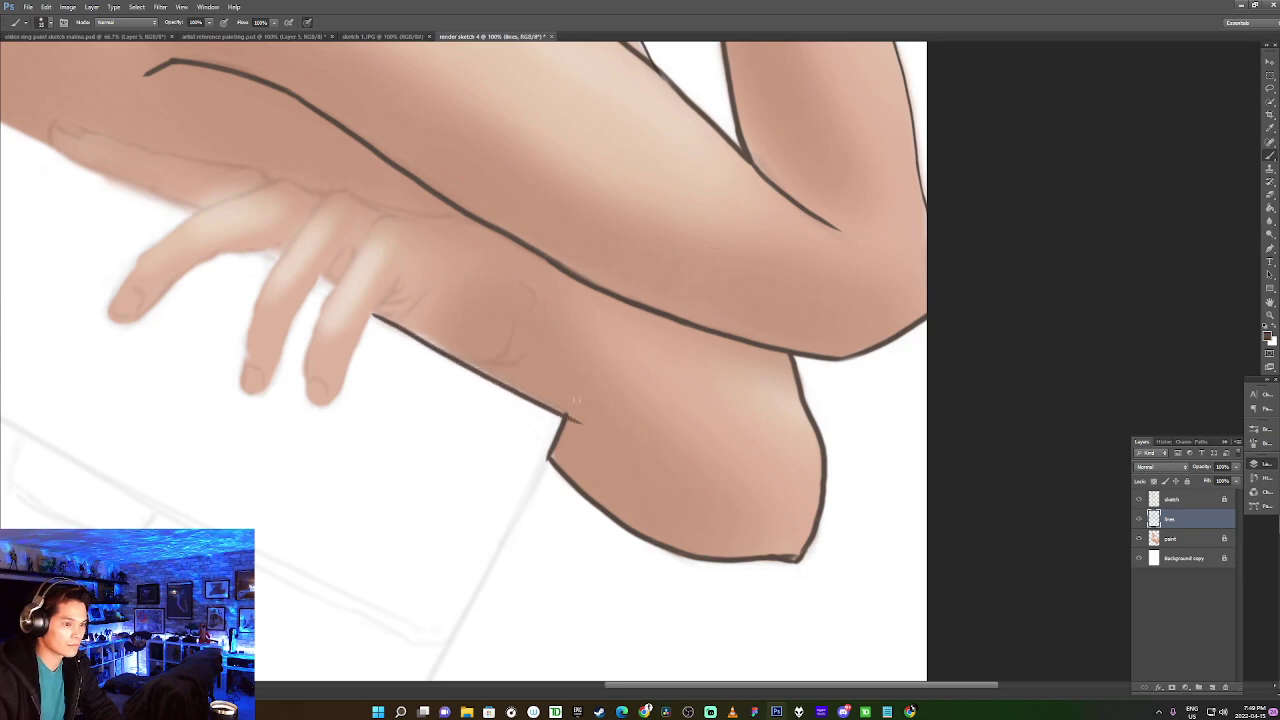
{"action": "key", "text": "ctrl+z"}
{"action": "left_click_drag", "start_coordinate": [372, 314], "coordinate": [590, 426]}
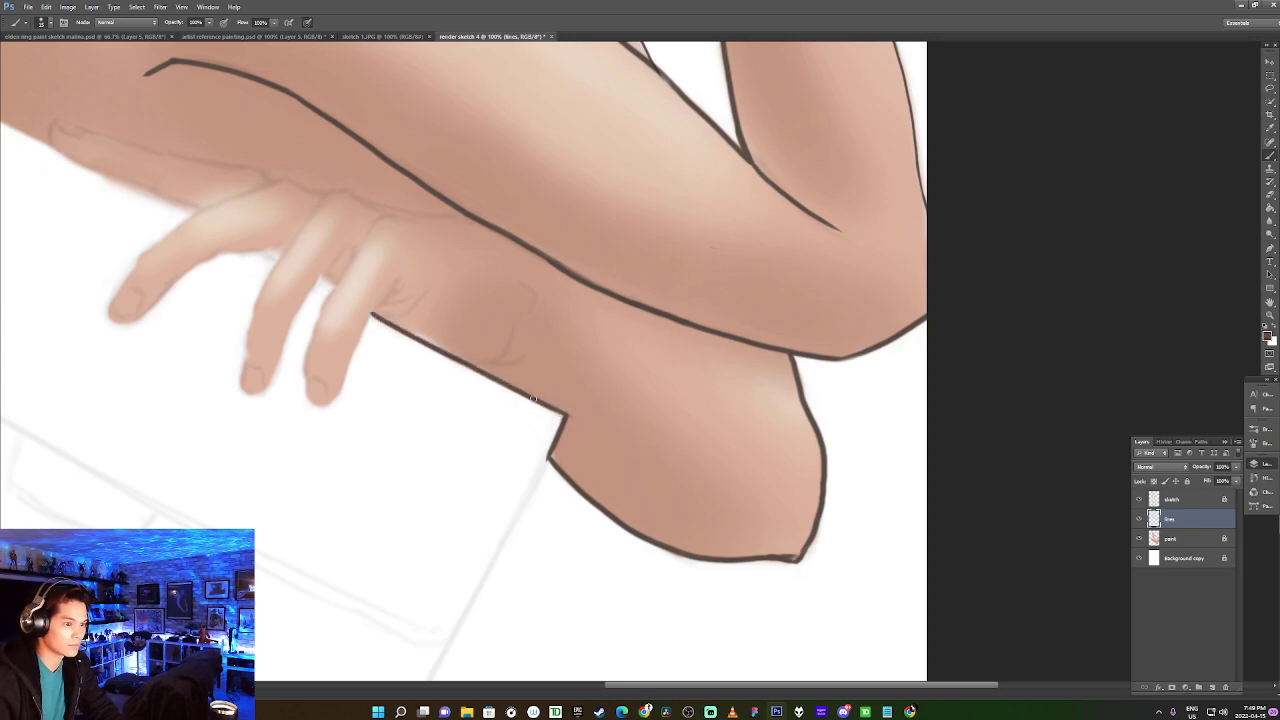
Ink the small skin creases at the base of the nearest finger and the curved marks around the wrist.
{"action": "mouse_move", "coordinate": [380, 318]}
{"action": "left_mouse_down"}
{"action": "mouse_move", "coordinate": [420, 296]}
{"action": "mouse_move", "coordinate": [392, 292]}
{"action": "mouse_move", "coordinate": [401, 299]}
{"action": "mouse_move", "coordinate": [401, 279]}
{"action": "left_mouse_up"}
{"action": "mouse_move", "coordinate": [458, 358]}
{"action": "left_mouse_down"}
{"action": "mouse_move", "coordinate": [505, 353]}
{"action": "mouse_move", "coordinate": [514, 332]}
{"action": "mouse_move", "coordinate": [534, 366]}
{"action": "mouse_move", "coordinate": [518, 366]}
{"action": "left_mouse_up"}
{"action": "mouse_move", "coordinate": [520, 287]}
{"action": "left_mouse_down"}
{"action": "mouse_move", "coordinate": [539, 295]}
{"action": "mouse_move", "coordinate": [530, 312]}
{"action": "left_mouse_up"}
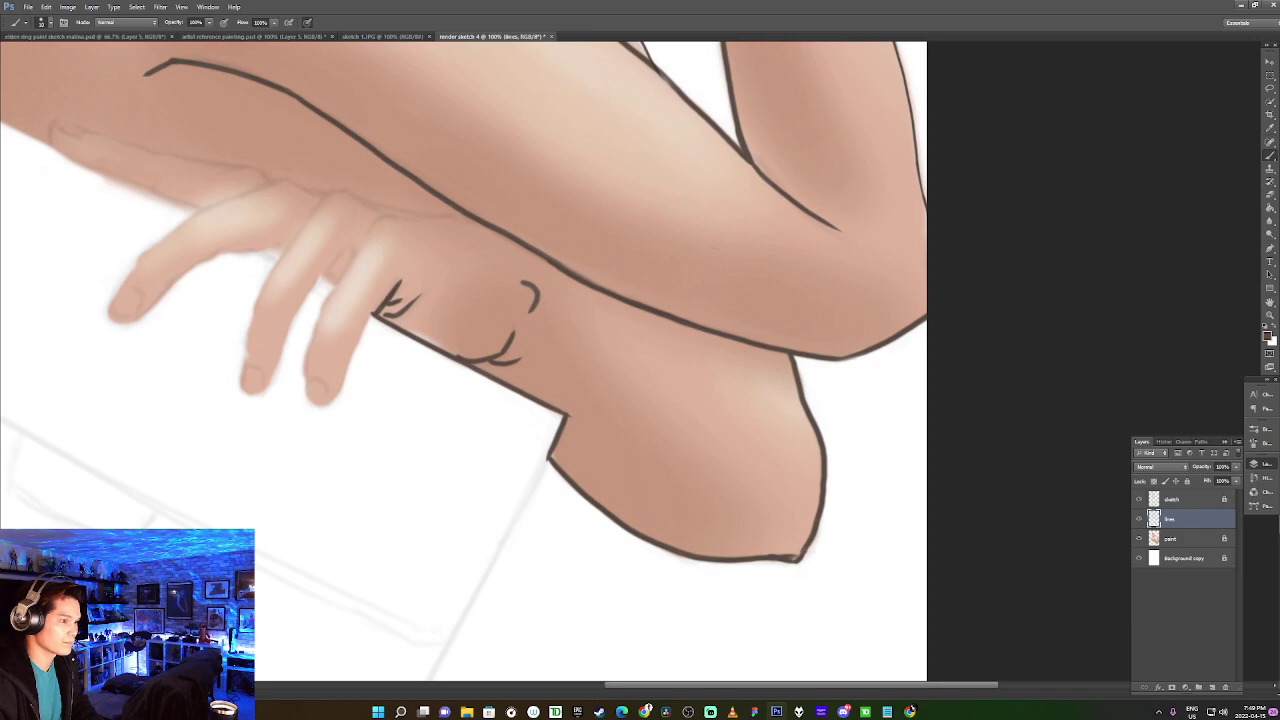
Ink the outline of the finger nearest the wrist from knuckle around the fingertip, adding a short crease at its base.
{"action": "left_click_drag", "start_coordinate": [306, 396], "coordinate": [309, 330]}
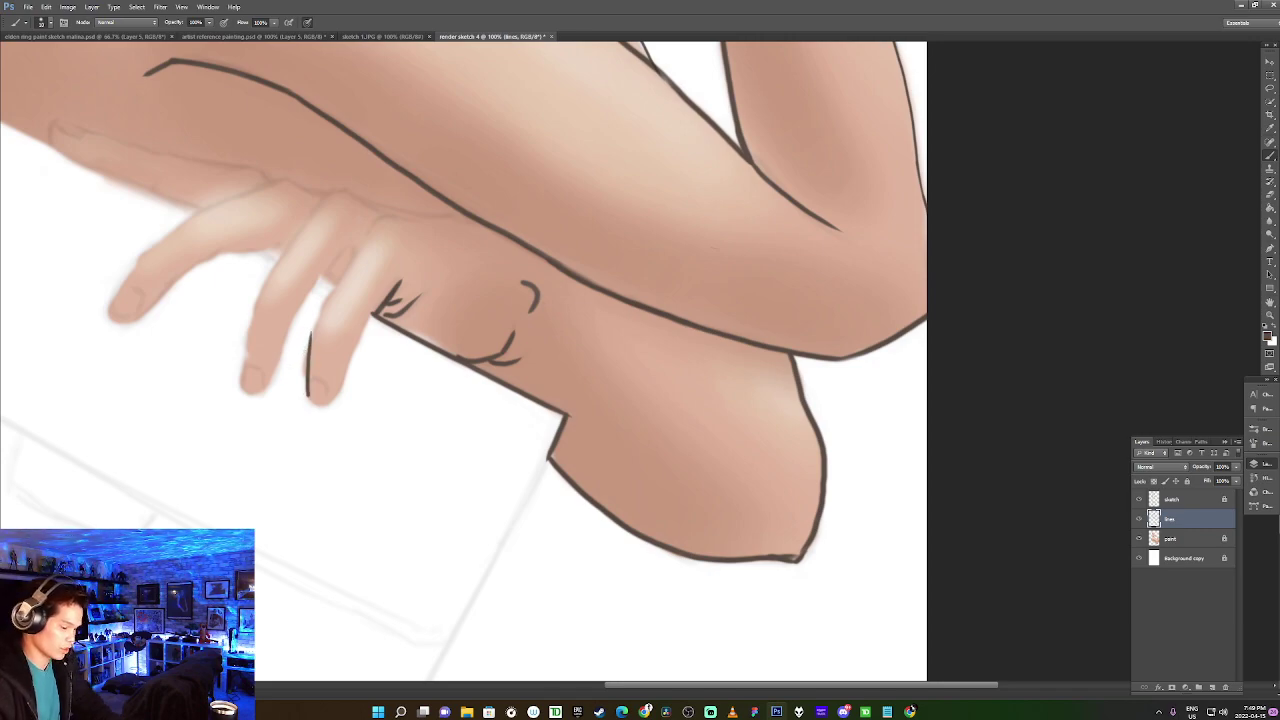
{"action": "key", "text": "ctrl+z"}
{"action": "mouse_move", "coordinate": [306, 399]}
{"action": "left_mouse_down"}
{"action": "mouse_move", "coordinate": [308, 321]}
{"action": "mouse_move", "coordinate": [309, 345]}
{"action": "mouse_move", "coordinate": [374, 216]}
{"action": "mouse_move", "coordinate": [369, 229]}
{"action": "mouse_move", "coordinate": [410, 218]}
{"action": "left_mouse_up"}
{"action": "left_click_drag", "start_coordinate": [307, 392], "coordinate": [336, 395]}
{"action": "key", "text": "ctrl+z"}
{"action": "mouse_move", "coordinate": [307, 394]}
{"action": "left_mouse_down"}
{"action": "mouse_move", "coordinate": [324, 401]}
{"action": "mouse_move", "coordinate": [349, 377]}
{"action": "left_mouse_up"}
{"action": "key", "text": "ctrl+z"}
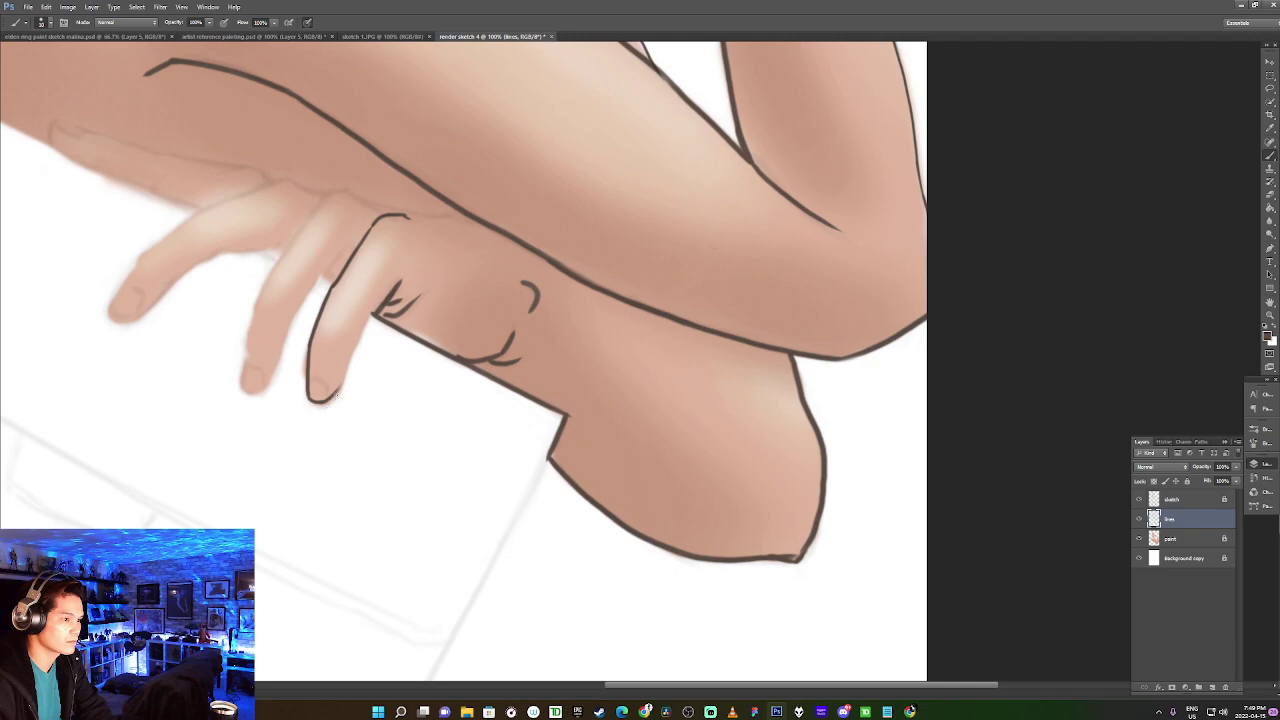
{"action": "mouse_move", "coordinate": [334, 393]}
{"action": "left_mouse_down"}
{"action": "mouse_move", "coordinate": [339, 337]}
{"action": "mouse_move", "coordinate": [346, 359]}
{"action": "mouse_move", "coordinate": [372, 302]}
{"action": "left_mouse_up"}
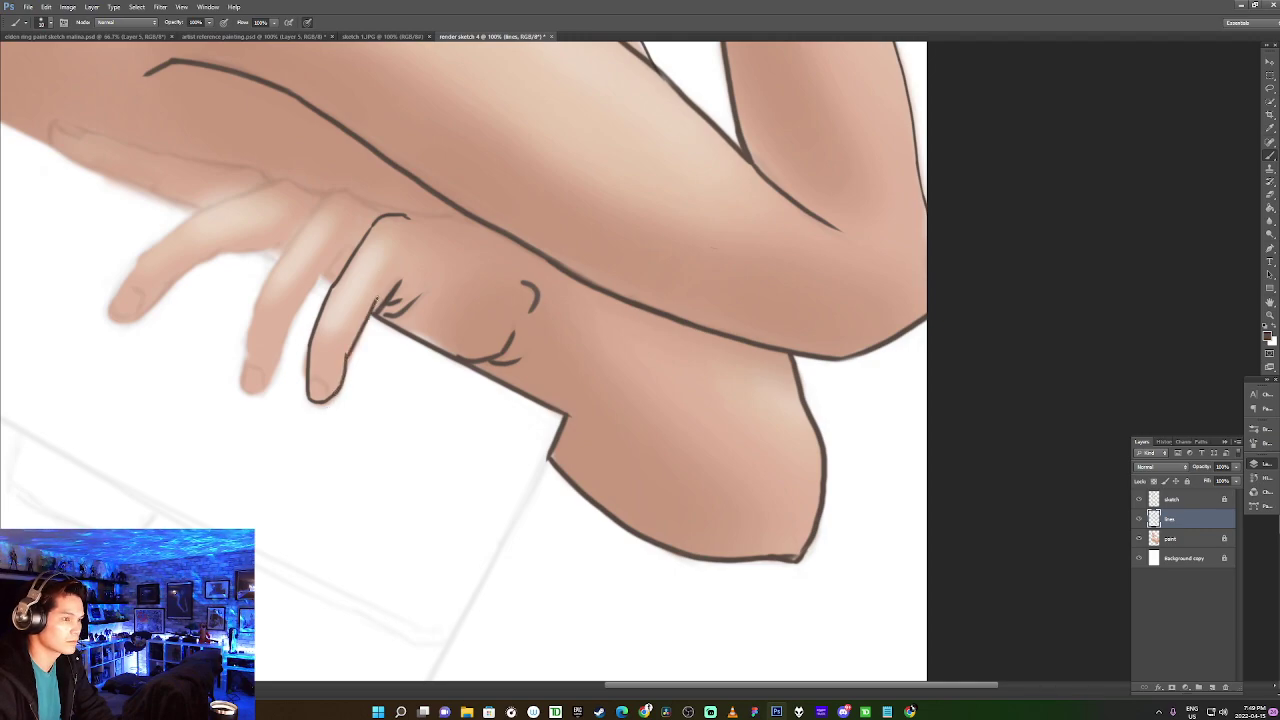
{"action": "left_click_drag", "start_coordinate": [376, 301], "coordinate": [402, 282]}
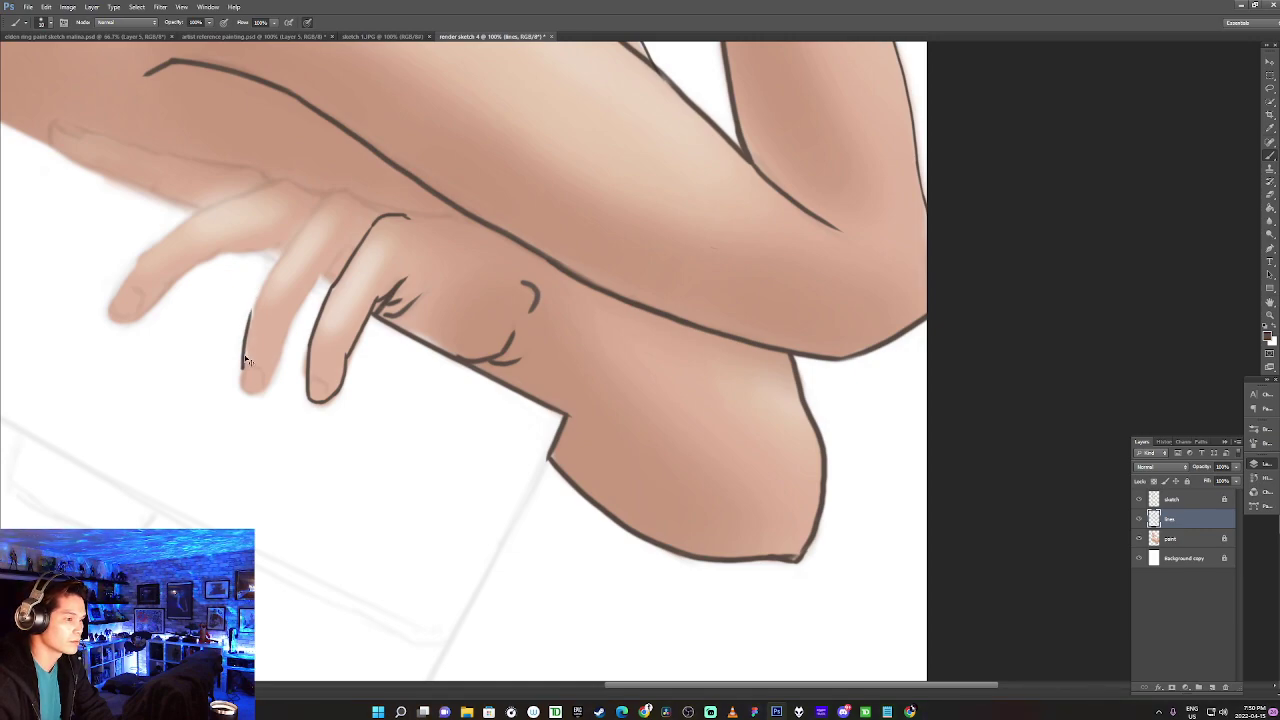
Ink both sides and the tip of the middle hanging finger, including the gap line beside its neighbour.
{"action": "mouse_move", "coordinate": [240, 382]}
{"action": "left_mouse_down"}
{"action": "mouse_move", "coordinate": [251, 296]}
{"action": "mouse_move", "coordinate": [249, 320]}
{"action": "mouse_move", "coordinate": [296, 230]}
{"action": "mouse_move", "coordinate": [285, 244]}
{"action": "mouse_move", "coordinate": [283, 258]}
{"action": "mouse_move", "coordinate": [350, 194]}
{"action": "left_mouse_up"}
{"action": "left_click_drag", "start_coordinate": [344, 246], "coordinate": [303, 303]}
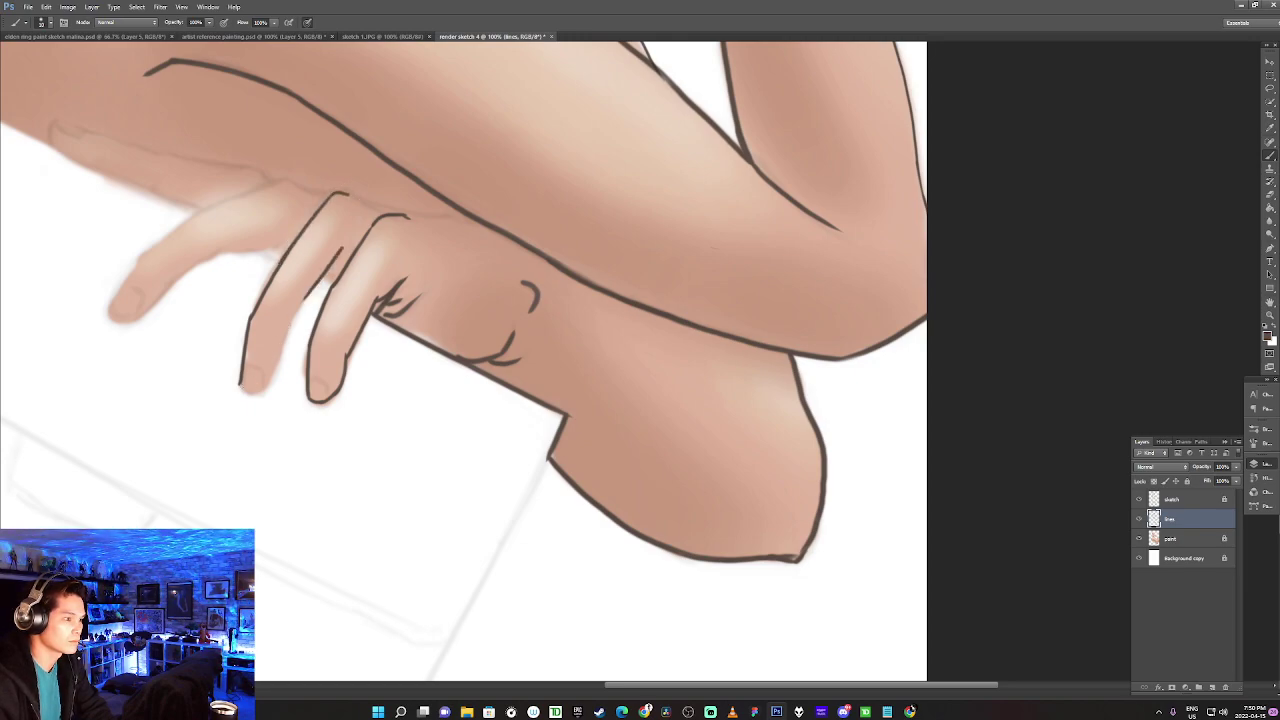
{"action": "mouse_move", "coordinate": [240, 383]}
{"action": "left_mouse_down"}
{"action": "mouse_move", "coordinate": [268, 389]}
{"action": "mouse_move", "coordinate": [256, 393]}
{"action": "mouse_move", "coordinate": [282, 322]}
{"action": "mouse_move", "coordinate": [314, 282]}
{"action": "left_mouse_up"}
{"action": "key", "text": "ctrl+alt+z"}
{"action": "key", "text": "ctrl+alt+z"}
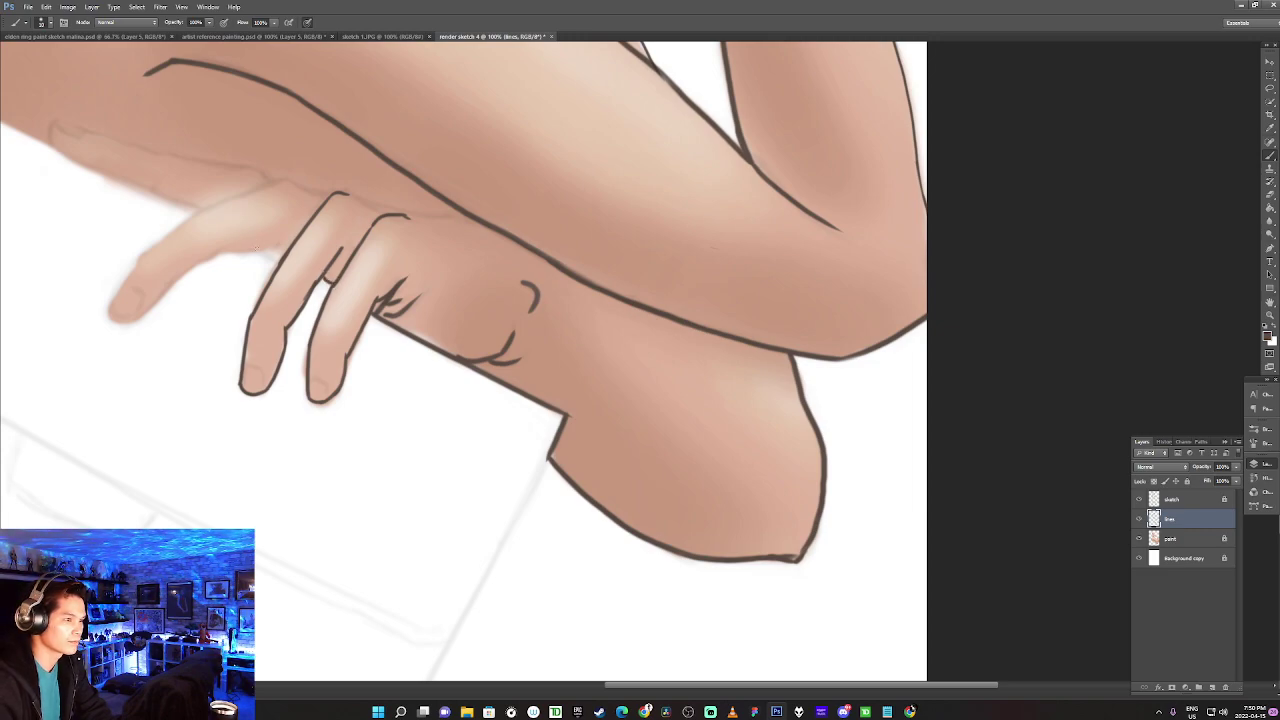
Ink the outline of the outstretched bent finger and the knuckle line running back to the large limb's underside.
{"action": "left_click_drag", "start_coordinate": [258, 250], "coordinate": [279, 258]}
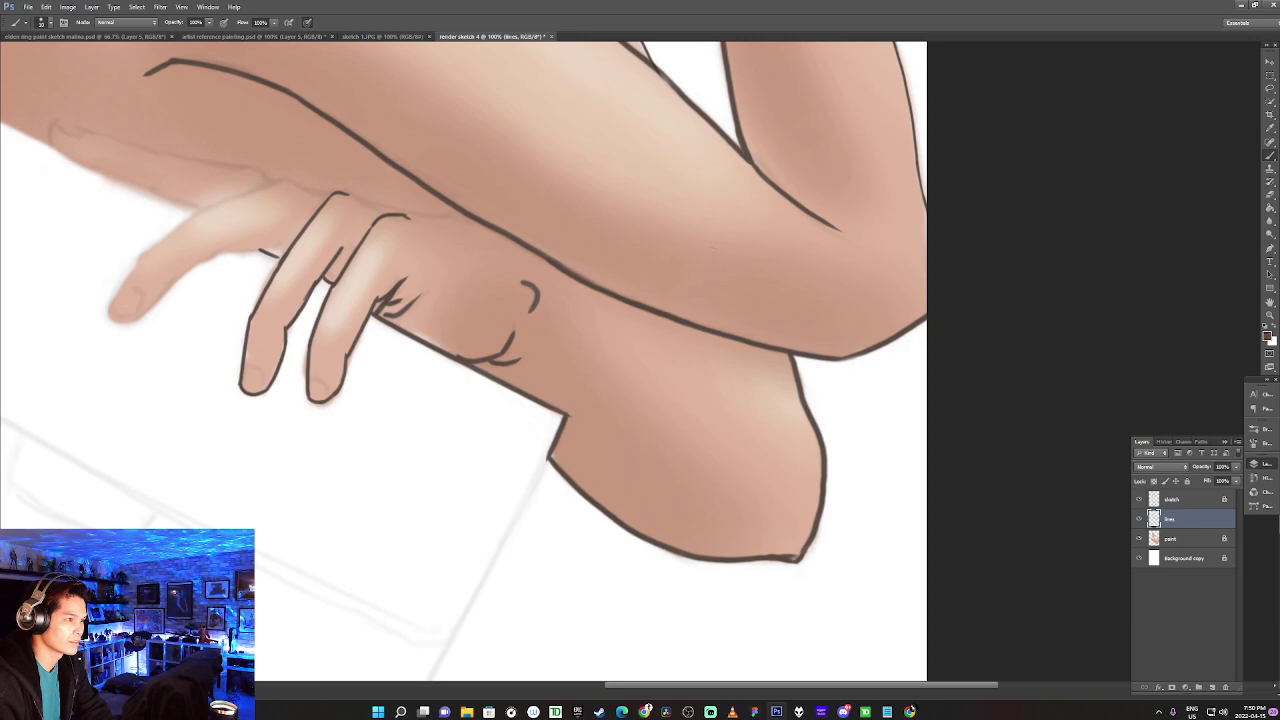
{"action": "mouse_move", "coordinate": [107, 311]}
{"action": "left_mouse_down"}
{"action": "mouse_move", "coordinate": [147, 236]}
{"action": "mouse_move", "coordinate": [139, 259]}
{"action": "mouse_move", "coordinate": [229, 187]}
{"action": "mouse_move", "coordinate": [205, 208]}
{"action": "mouse_move", "coordinate": [320, 158]}
{"action": "mouse_move", "coordinate": [287, 180]}
{"action": "mouse_move", "coordinate": [414, 215]}
{"action": "mouse_move", "coordinate": [481, 224]}
{"action": "left_mouse_up"}
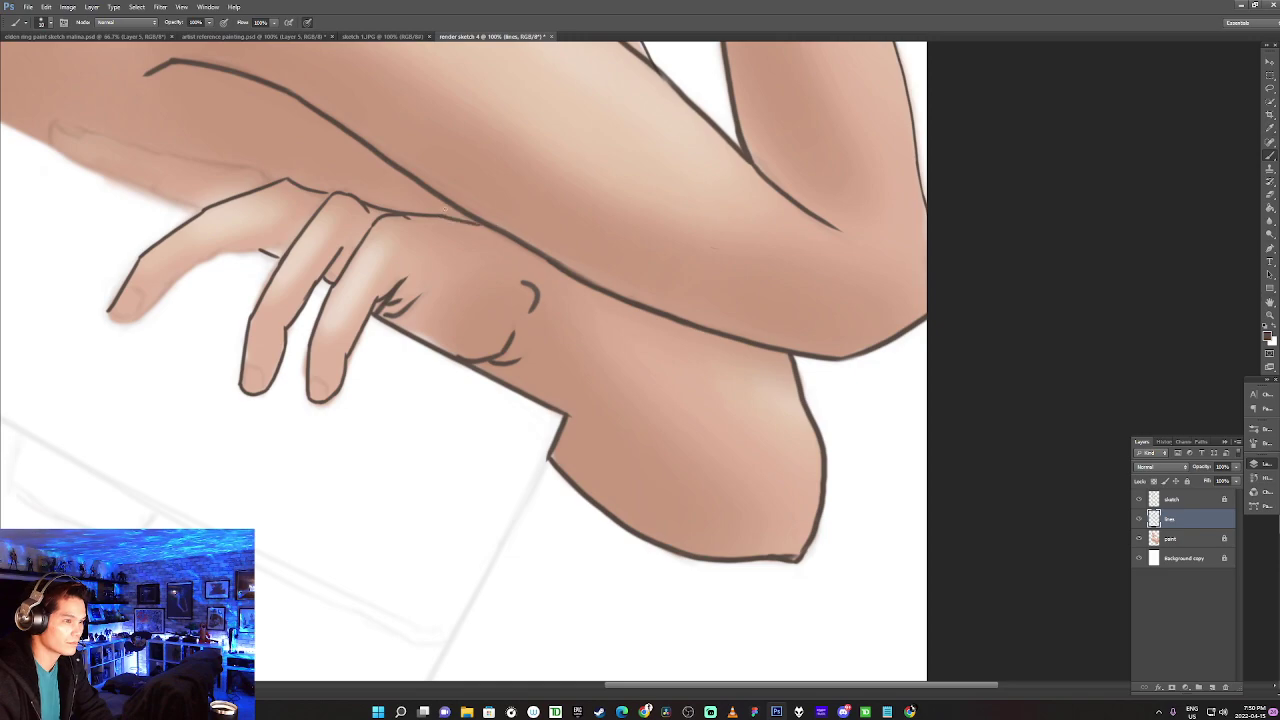
{"action": "mouse_move", "coordinate": [108, 309]}
{"action": "left_mouse_down"}
{"action": "mouse_move", "coordinate": [178, 255]}
{"action": "mouse_move", "coordinate": [172, 285]}
{"action": "mouse_move", "coordinate": [213, 238]}
{"action": "mouse_move", "coordinate": [215, 251]}
{"action": "mouse_move", "coordinate": [262, 245]}
{"action": "mouse_move", "coordinate": [276, 214]}
{"action": "mouse_move", "coordinate": [229, 257]}
{"action": "mouse_move", "coordinate": [595, 419]}
{"action": "left_mouse_up"}
{"action": "key", "text": "ctrl+z"}
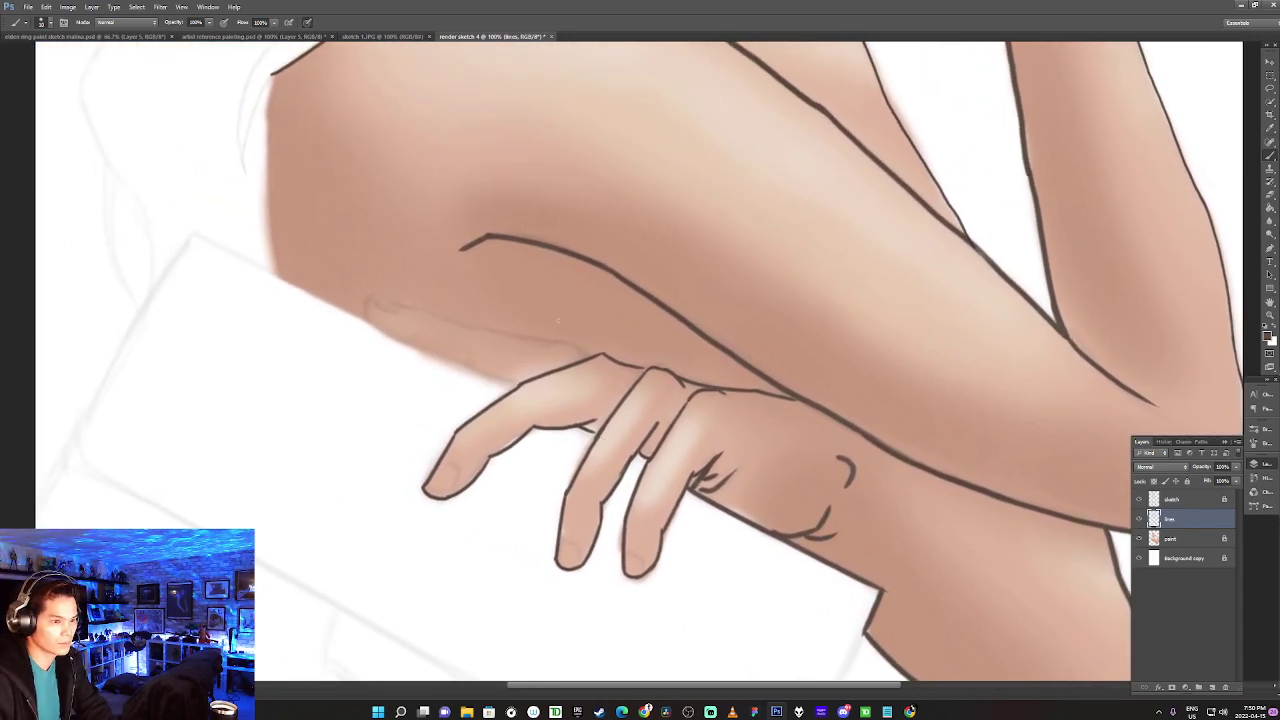
Ink the upper edge of the long finger tucked under the limb, from its tip to the knuckles.
{"action": "left_click_drag", "start_coordinate": [568, 347], "coordinate": [505, 338]}
{"action": "left_click_drag", "start_coordinate": [372, 297], "coordinate": [442, 322]}
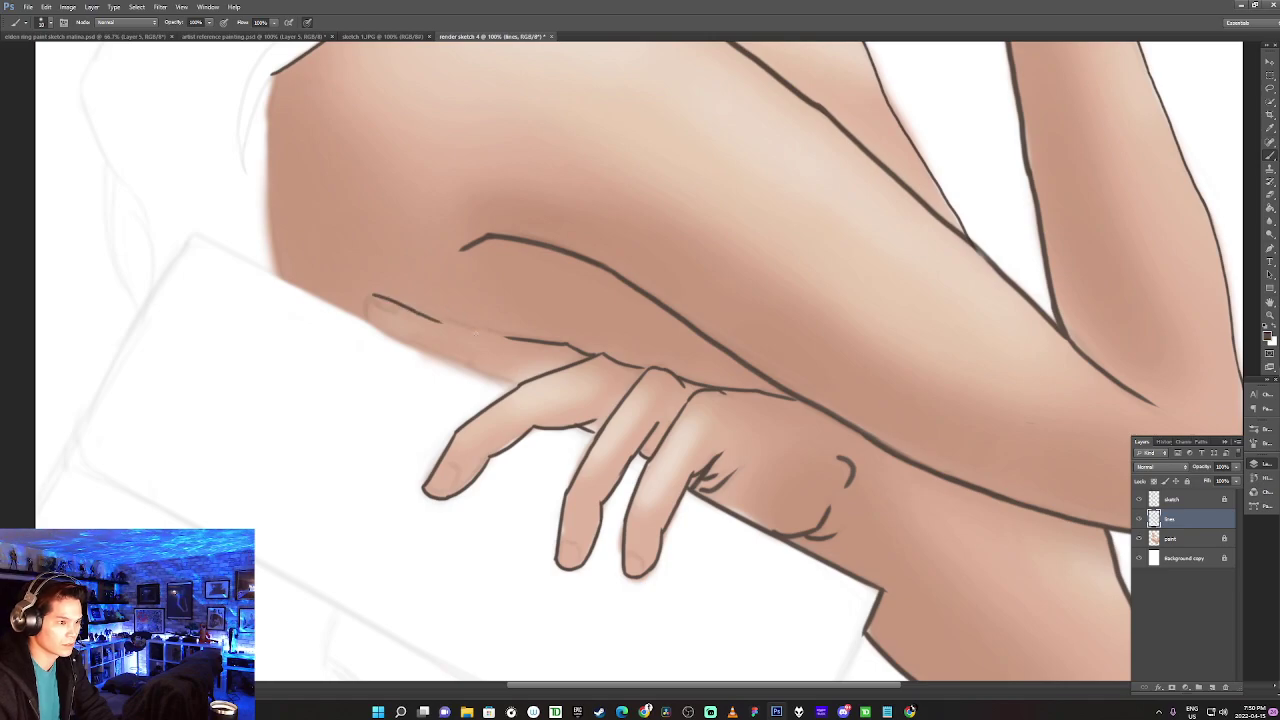
{"action": "key", "text": "super"}
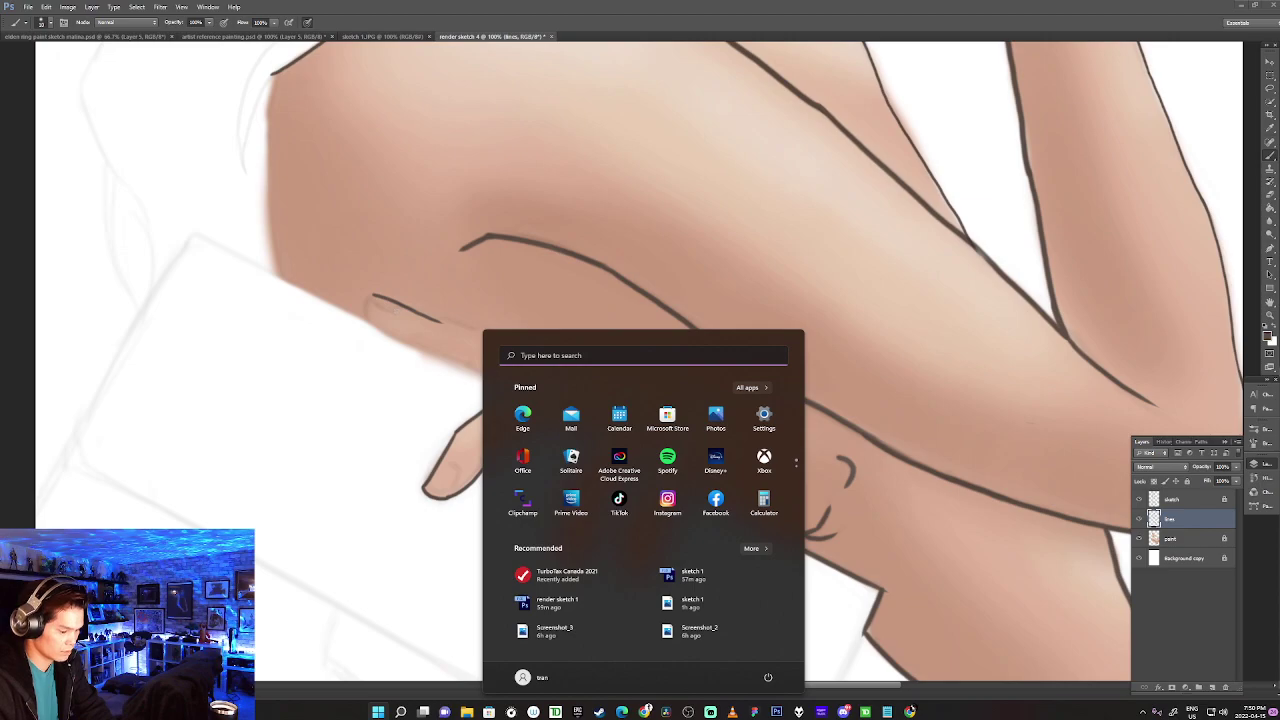
{"action": "key", "text": "super"}
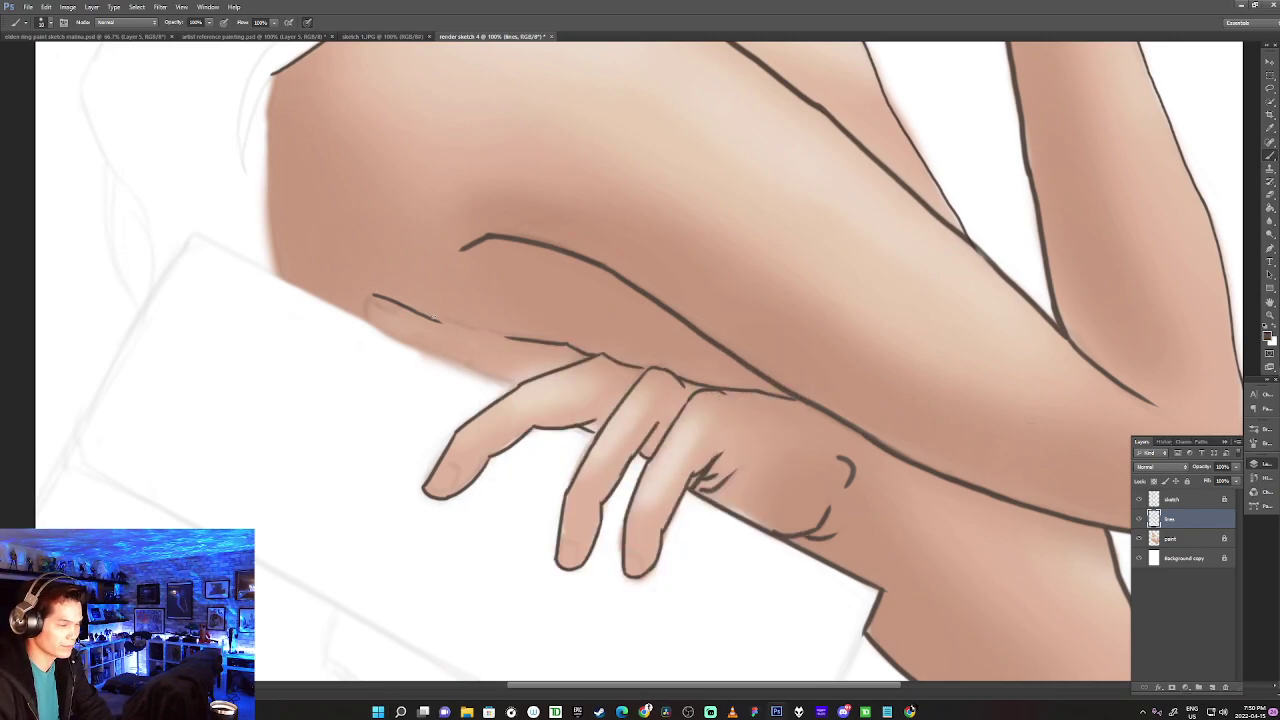
{"action": "key", "text": "ctrl+z"}
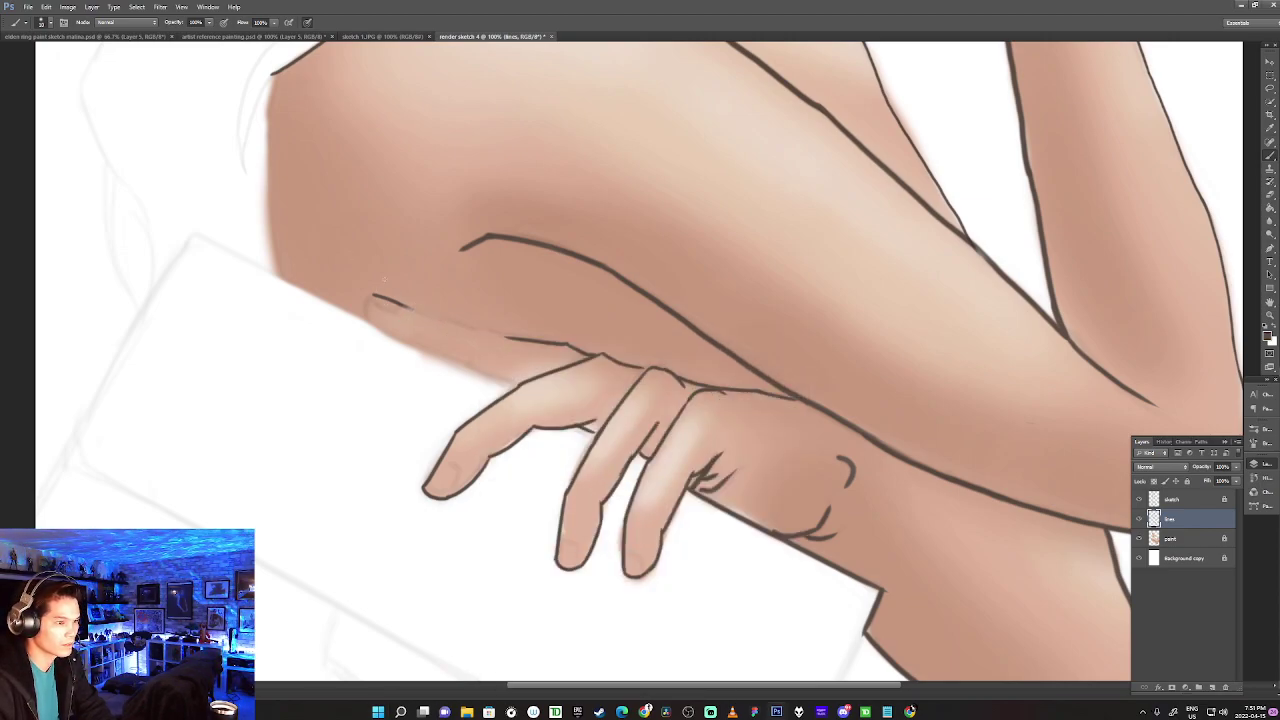
{"action": "left_click_drag", "start_coordinate": [396, 303], "coordinate": [532, 341]}
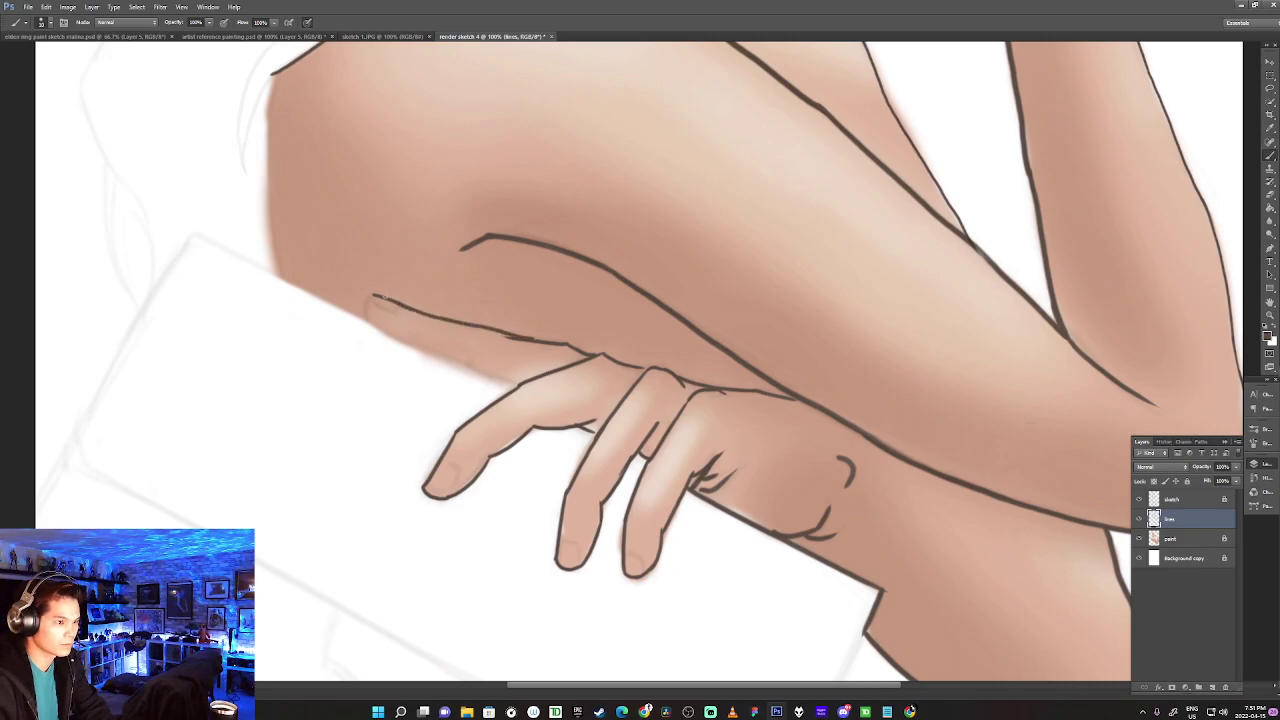
Ink the rounded tip and underside of the tucked finger down to the neighbouring bent finger.
{"action": "mouse_move", "coordinate": [375, 294]}
{"action": "left_mouse_down"}
{"action": "mouse_move", "coordinate": [366, 322]}
{"action": "mouse_move", "coordinate": [516, 378]}
{"action": "left_mouse_up"}
{"action": "key", "text": "ctrl+z"}
{"action": "left_click_drag", "start_coordinate": [365, 318], "coordinate": [530, 392]}
{"action": "key", "text": "ctrl+z"}
{"action": "left_click_drag", "start_coordinate": [368, 322], "coordinate": [516, 386]}
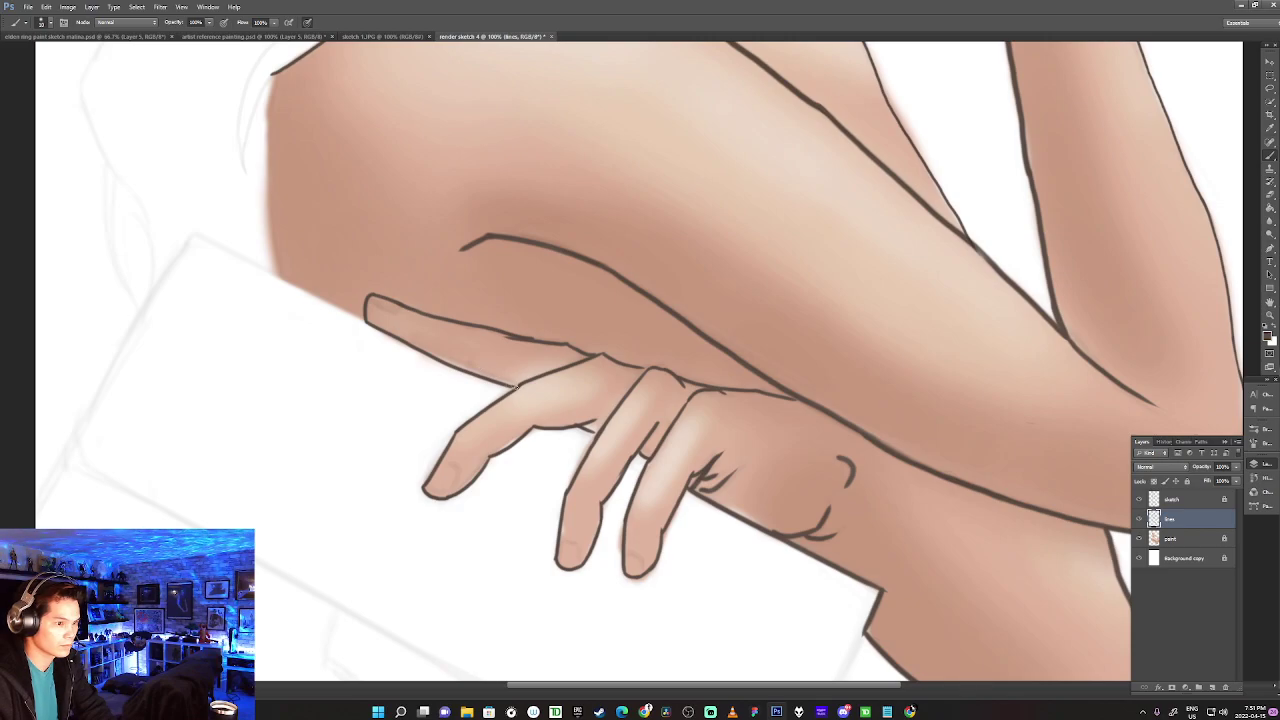
Ink the fingernails on the tucked finger and the three hanging fingers.
{"action": "left_click_drag", "start_coordinate": [367, 298], "coordinate": [400, 310]}
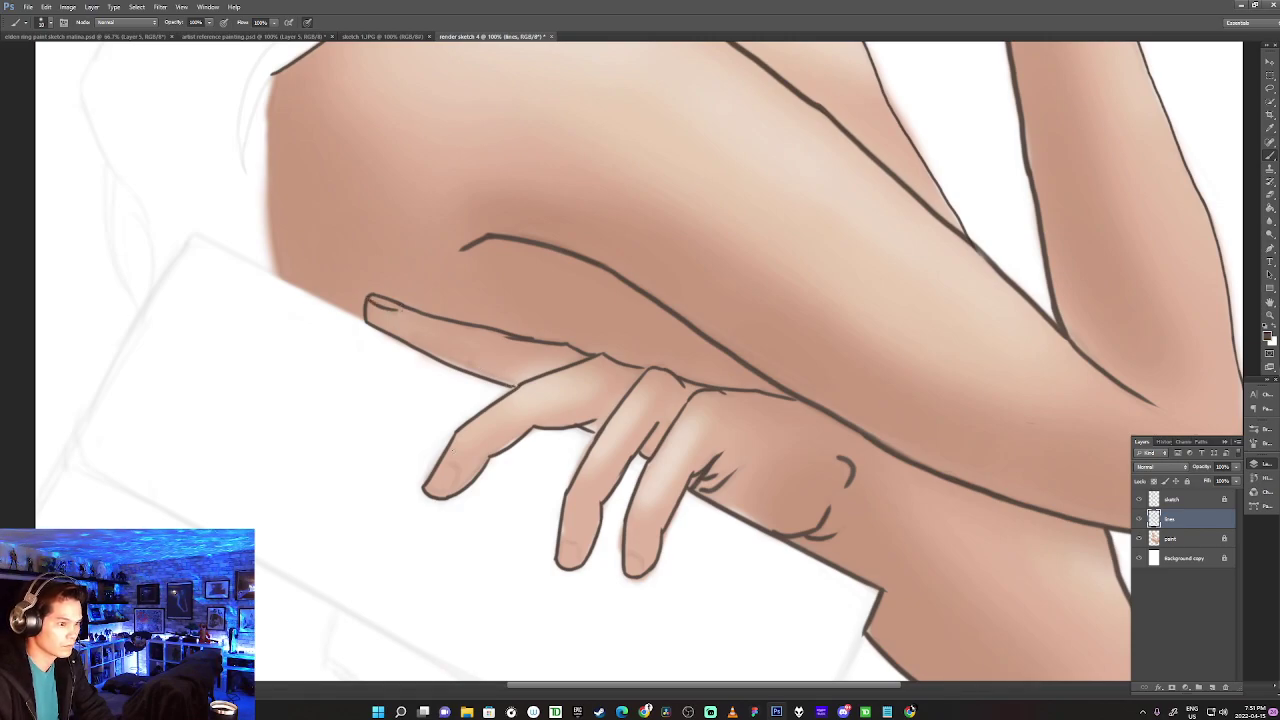
{"action": "mouse_move", "coordinate": [448, 463]}
{"action": "left_mouse_down"}
{"action": "mouse_move", "coordinate": [460, 478]}
{"action": "mouse_move", "coordinate": [448, 489]}
{"action": "left_mouse_up"}
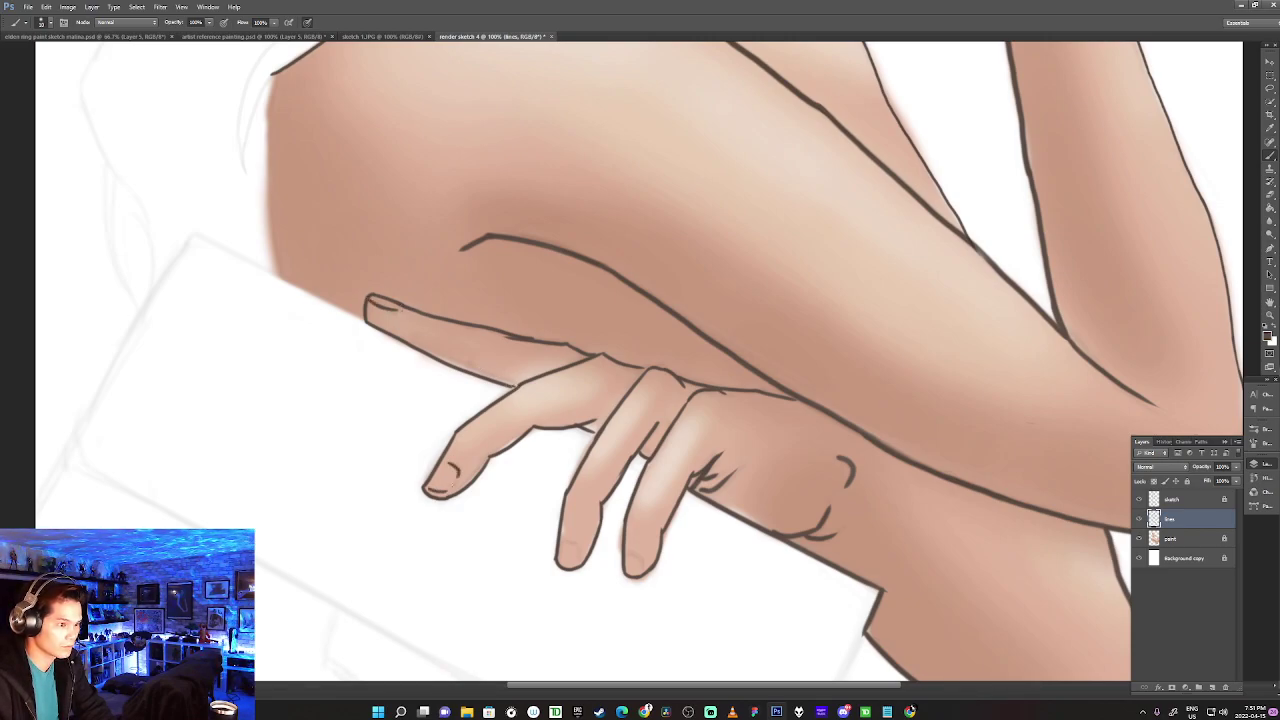
{"action": "mouse_move", "coordinate": [561, 554]}
{"action": "left_mouse_down"}
{"action": "mouse_move", "coordinate": [571, 544]}
{"action": "mouse_move", "coordinate": [577, 564]}
{"action": "left_mouse_up"}
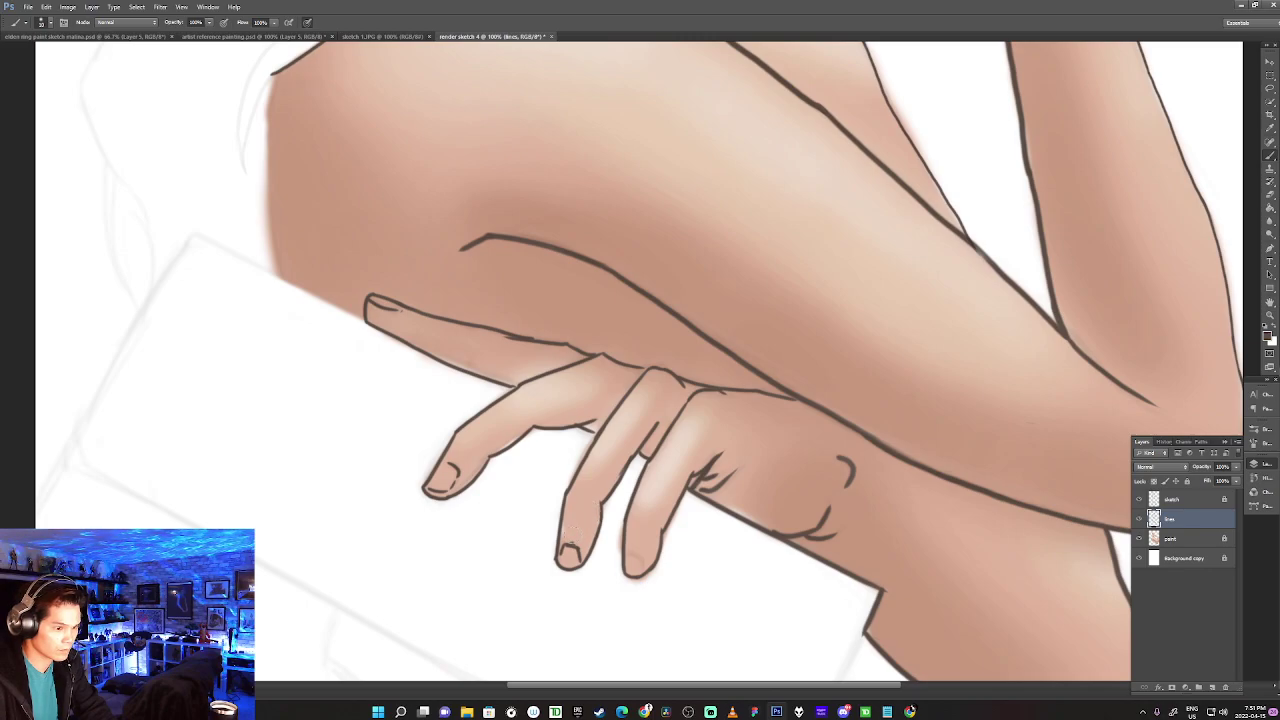
{"action": "key", "text": "ctrl+z"}
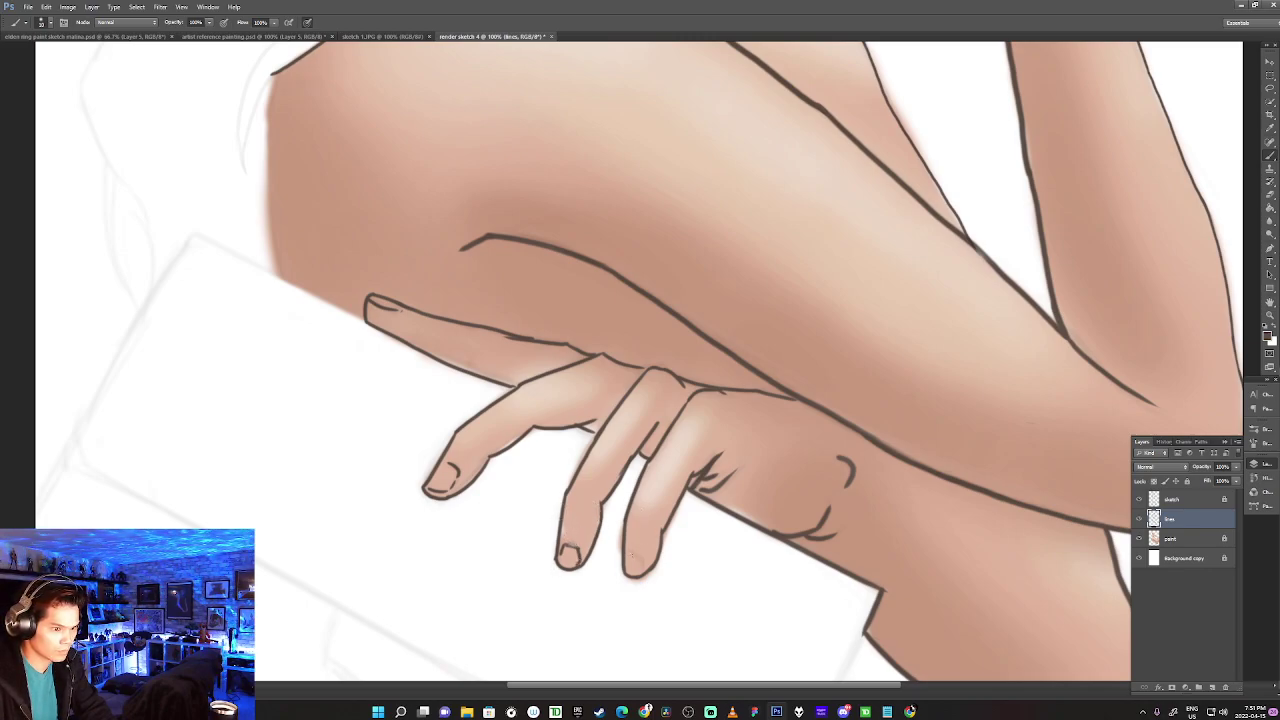
{"action": "mouse_move", "coordinate": [628, 564]}
{"action": "left_mouse_down"}
{"action": "mouse_move", "coordinate": [640, 554]}
{"action": "mouse_move", "coordinate": [628, 568]}
{"action": "mouse_move", "coordinate": [642, 575]}
{"action": "left_mouse_up"}
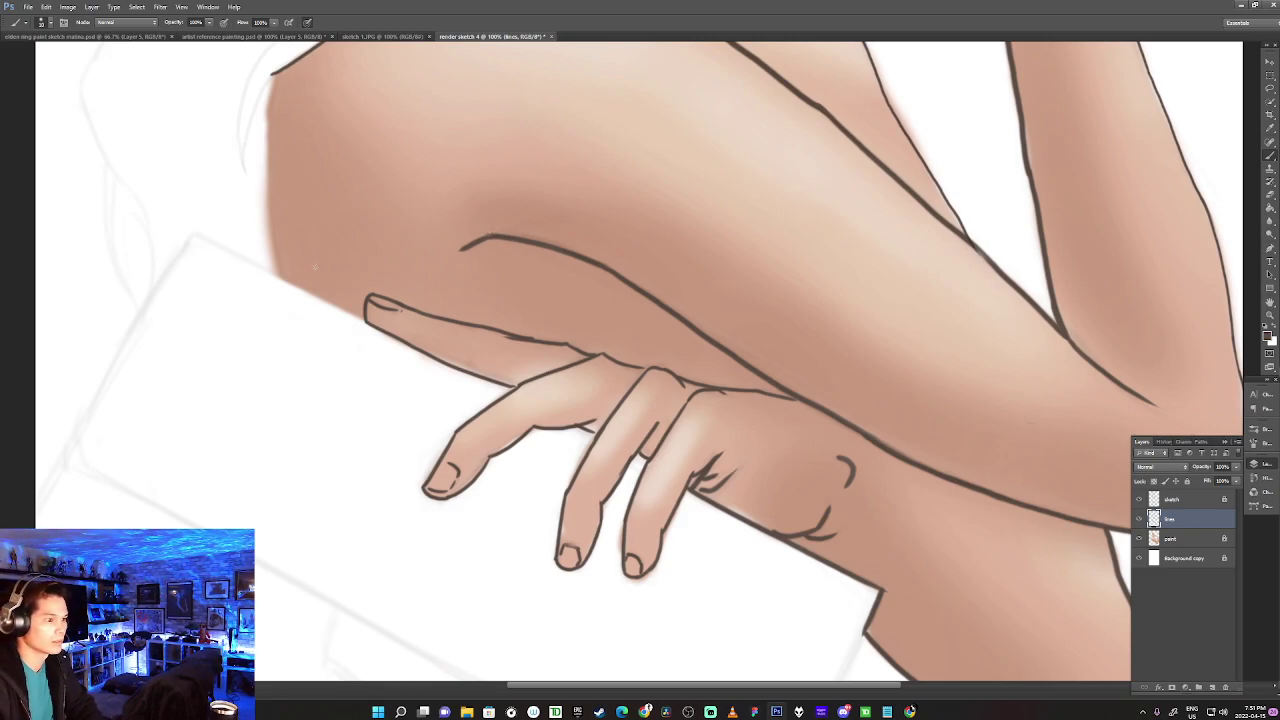
Ink the outer contour of the large limb from the white strap down to the rectangular object's upper edge.
{"action": "left_click_drag", "start_coordinate": [361, 323], "coordinate": [427, 477]}
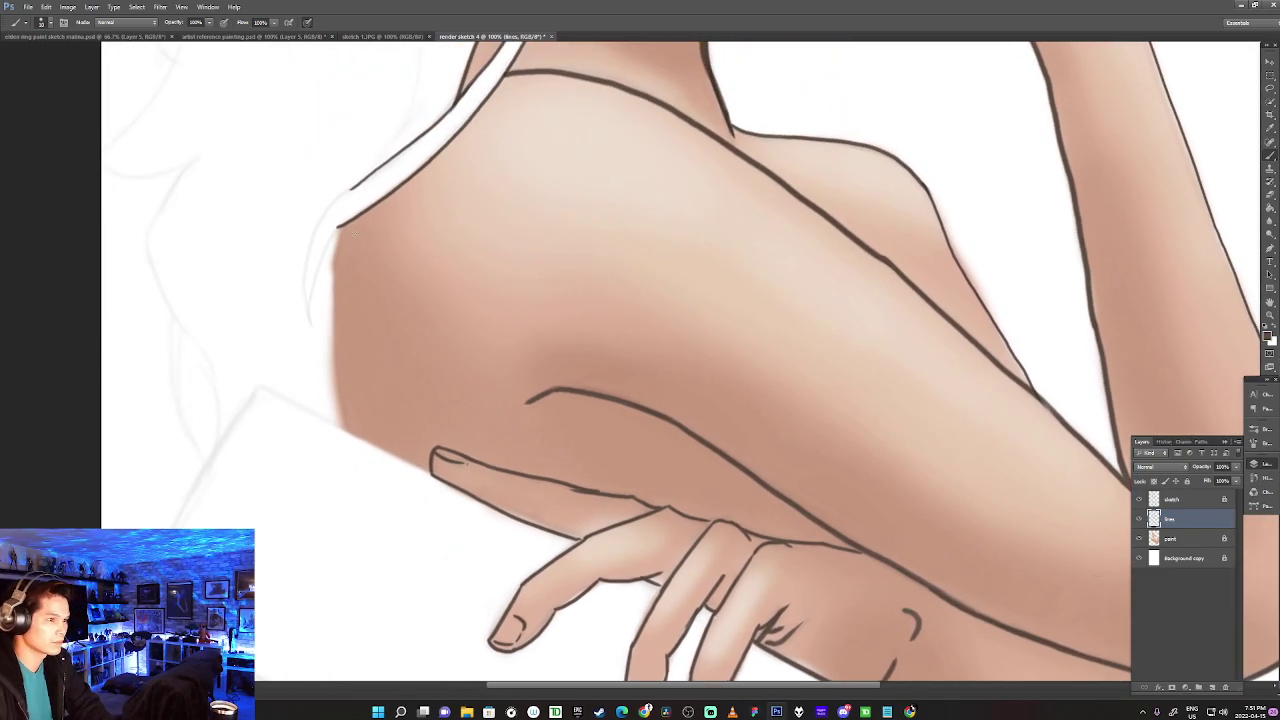
{"action": "left_click_drag", "start_coordinate": [338, 226], "coordinate": [353, 447]}
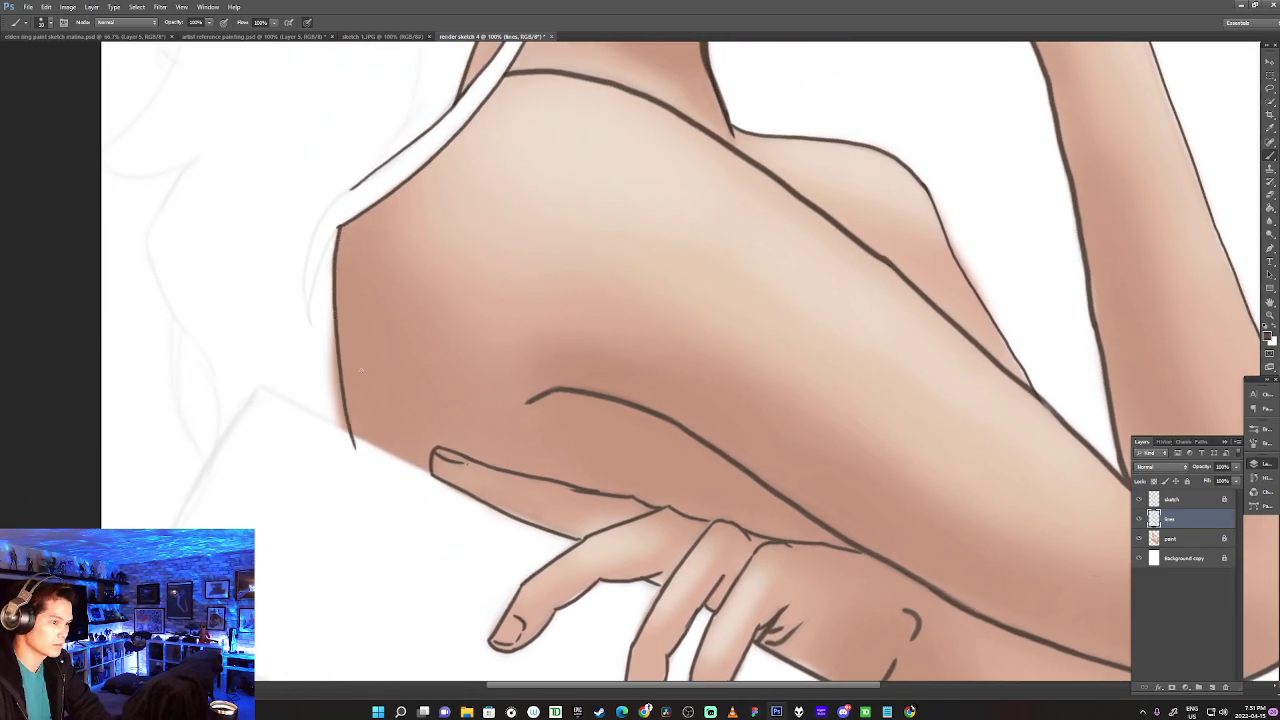
{"action": "key", "text": "ctrl+z"}
{"action": "mouse_move", "coordinate": [338, 222]}
{"action": "left_mouse_down"}
{"action": "mouse_move", "coordinate": [333, 328]}
{"action": "mouse_move", "coordinate": [353, 448]}
{"action": "left_mouse_up"}
{"action": "key", "text": "ctrl+z"}
{"action": "left_click_drag", "start_coordinate": [338, 224], "coordinate": [350, 460]}
{"action": "key", "text": "ctrl+z"}
{"action": "mouse_move", "coordinate": [338, 222]}
{"action": "left_mouse_down"}
{"action": "mouse_move", "coordinate": [350, 462]}
{"action": "mouse_move", "coordinate": [329, 436]}
{"action": "left_mouse_up"}
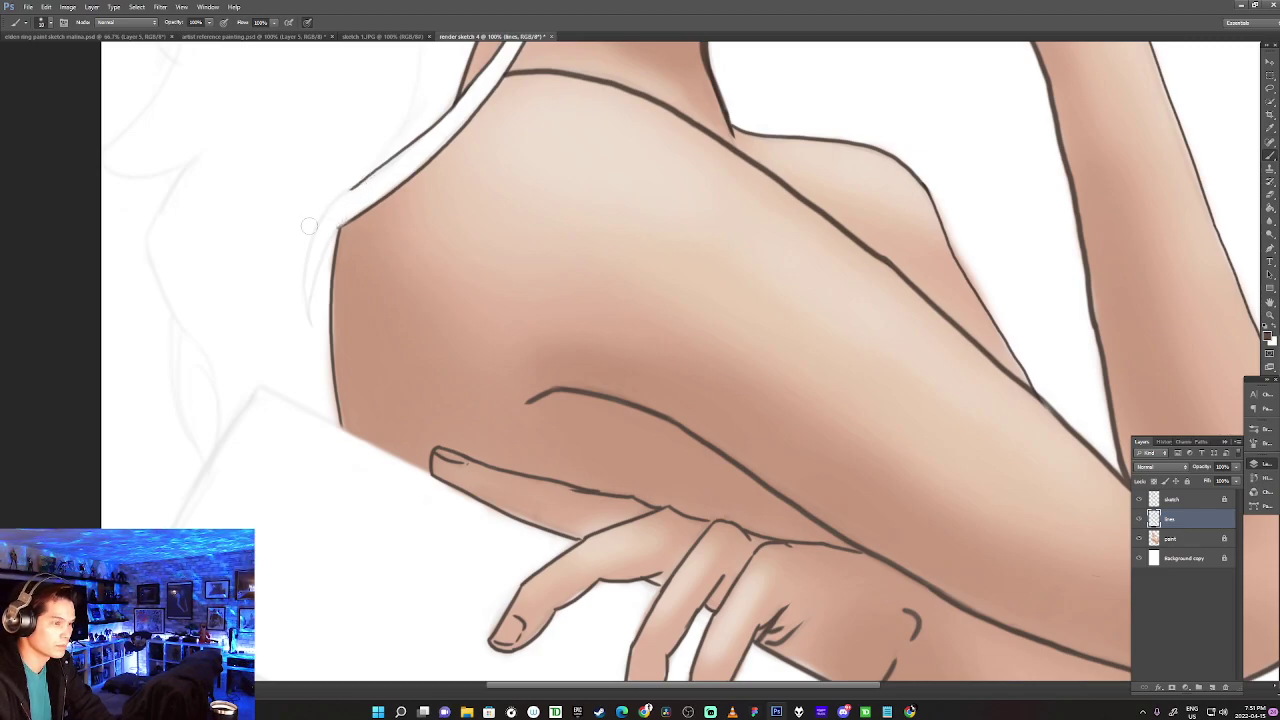
Ink the white strap's pointed, curved end beside the large limb and join it to the existing strap lines.
{"action": "mouse_move", "coordinate": [311, 323]}
{"action": "left_mouse_down"}
{"action": "mouse_move", "coordinate": [323, 250]}
{"action": "mouse_move", "coordinate": [318, 326]}
{"action": "left_mouse_up"}
{"action": "key", "text": "ctrl+z"}
{"action": "key", "text": "ctrl+z"}
{"action": "mouse_move", "coordinate": [351, 219]}
{"action": "left_mouse_down"}
{"action": "mouse_move", "coordinate": [327, 244]}
{"action": "mouse_move", "coordinate": [314, 326]}
{"action": "left_mouse_up"}
{"action": "key", "text": "ctrl+z"}
{"action": "mouse_move", "coordinate": [352, 218]}
{"action": "left_mouse_down"}
{"action": "mouse_move", "coordinate": [301, 352]}
{"action": "mouse_move", "coordinate": [342, 188]}
{"action": "left_mouse_up"}
{"action": "key", "text": "ctrl+z"}
{"action": "mouse_move", "coordinate": [305, 325]}
{"action": "left_mouse_down"}
{"action": "mouse_move", "coordinate": [311, 262]}
{"action": "mouse_move", "coordinate": [399, 157]}
{"action": "mouse_move", "coordinate": [361, 166]}
{"action": "left_mouse_up"}
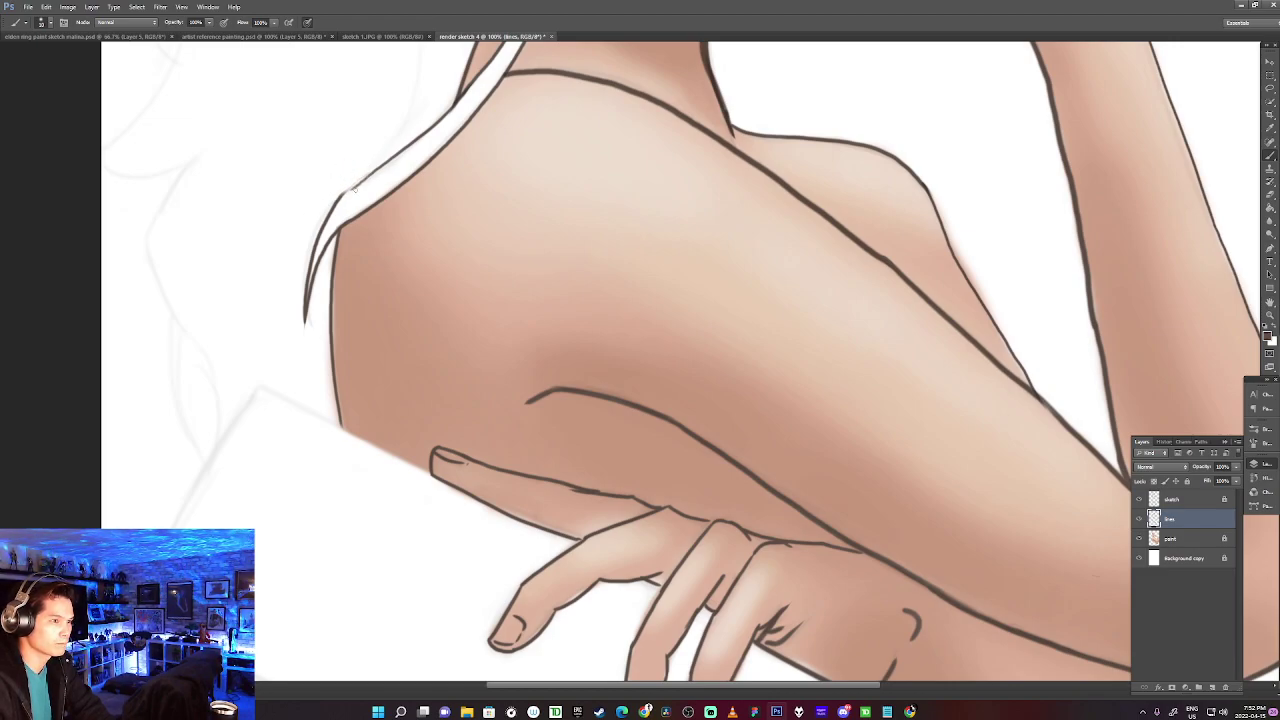
{"action": "left_click_drag", "start_coordinate": [338, 201], "coordinate": [366, 180]}
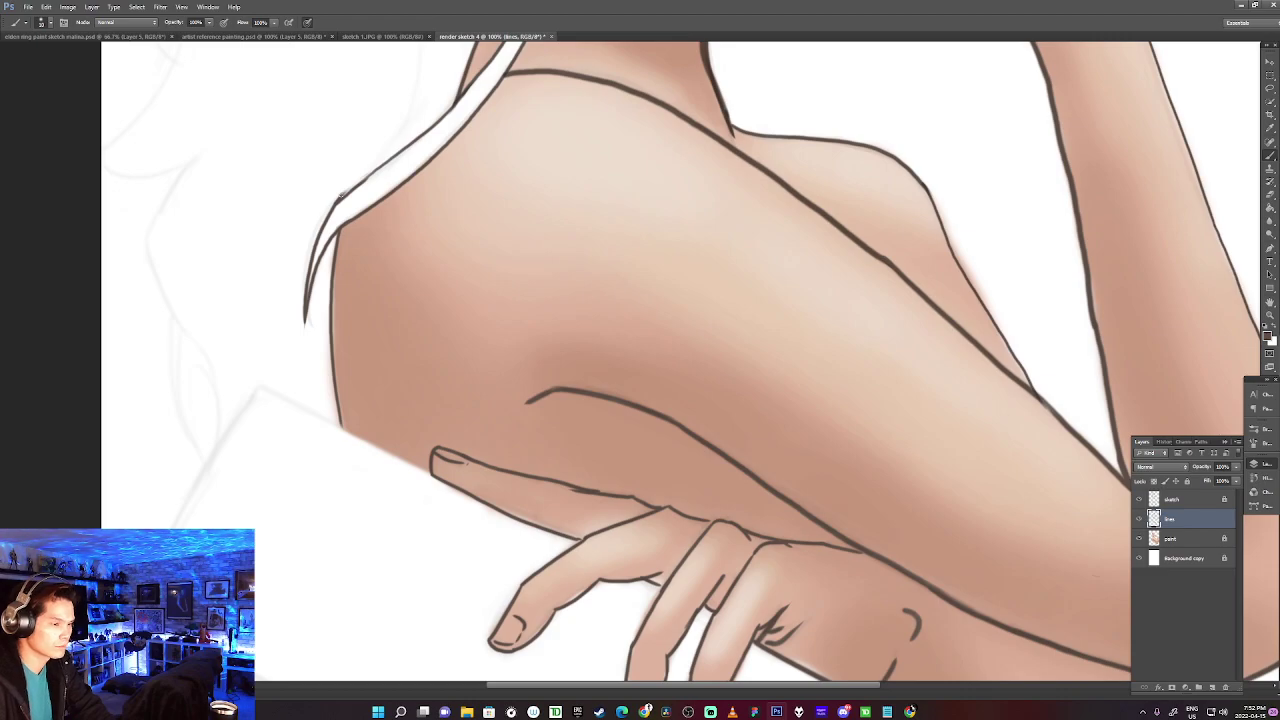
Ink the rectangular object's upper edge from its outer corner to the tip of the tucked finger.
{"action": "left_click_drag", "start_coordinate": [264, 387], "coordinate": [440, 482]}
{"action": "key", "text": "ctrl+z"}
{"action": "left_click_drag", "start_coordinate": [262, 386], "coordinate": [418, 472]}
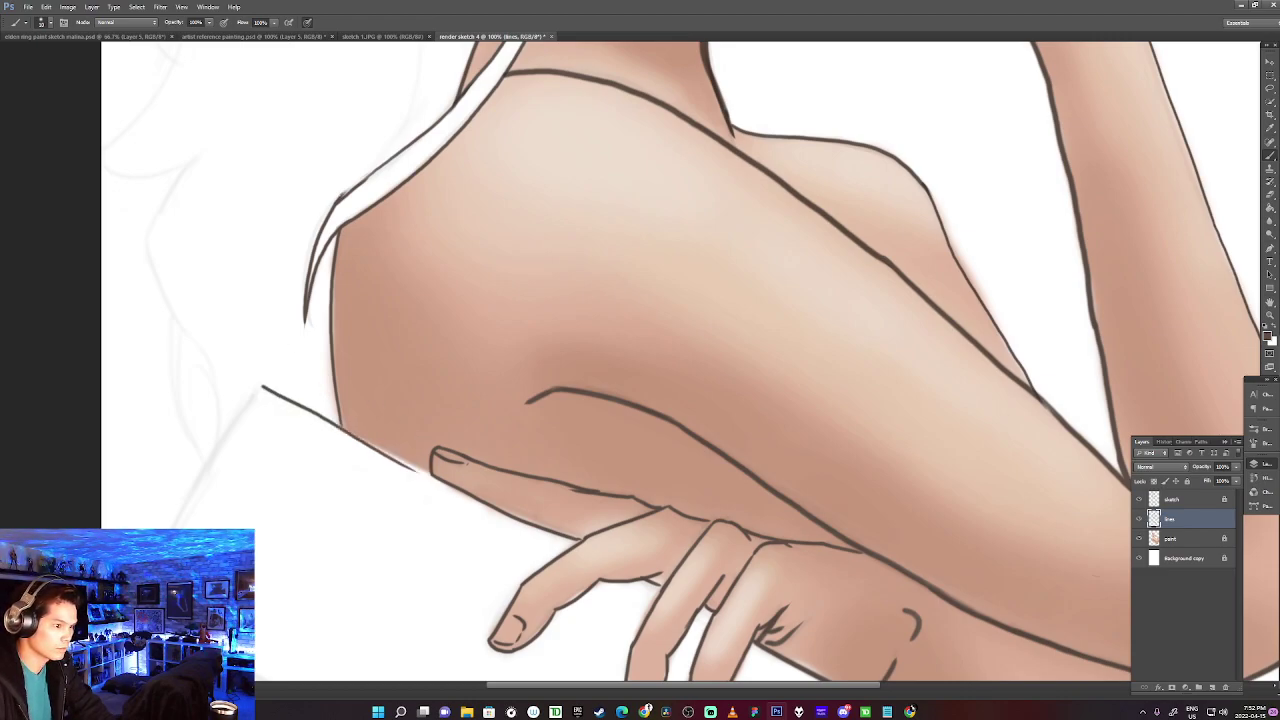
{"action": "key", "text": "ctrl+z"}
{"action": "left_click_drag", "start_coordinate": [260, 384], "coordinate": [430, 468]}
{"action": "key", "text": "ctrl+z"}
{"action": "left_click_drag", "start_coordinate": [258, 384], "coordinate": [428, 472]}
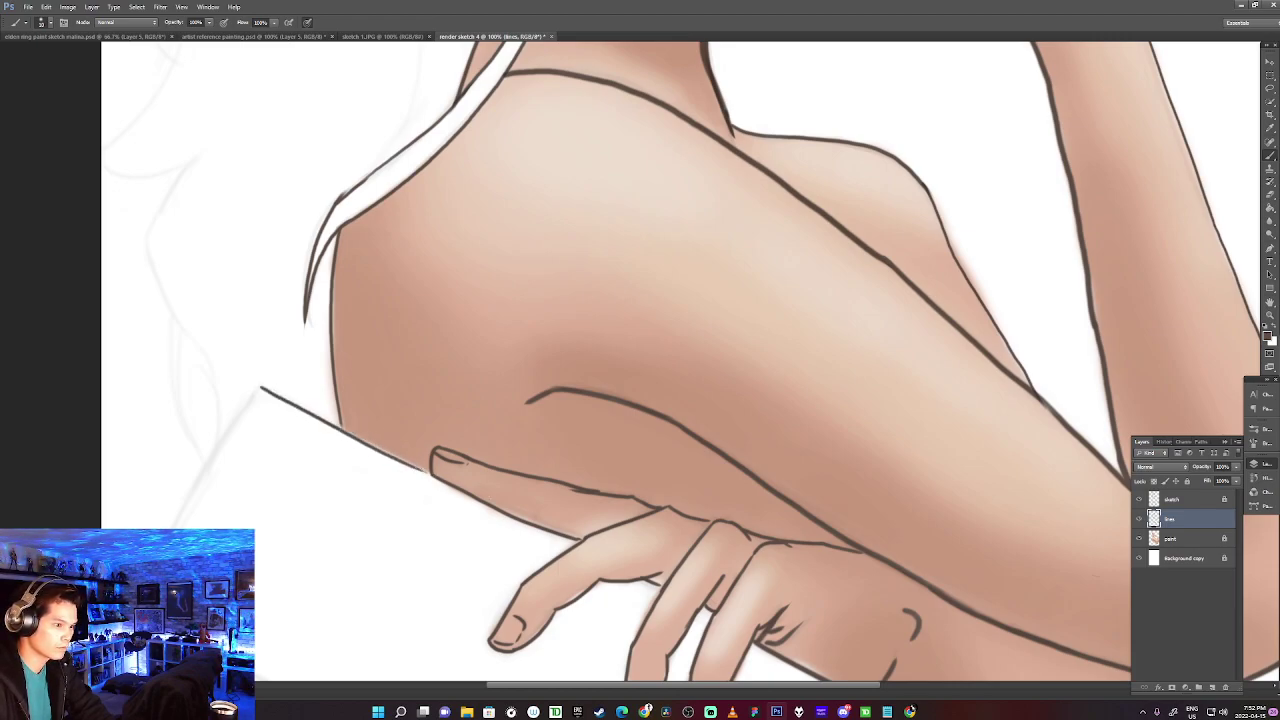
Ink the rectangular object's short side from the rounded form's inner corner down to the canvas border.
{"action": "left_click_drag", "start_coordinate": [756, 553], "coordinate": [791, 277]}
{"action": "mouse_move", "coordinate": [866, 456]}
{"action": "left_mouse_down"}
{"action": "mouse_move", "coordinate": [837, 429]}
{"action": "mouse_move", "coordinate": [797, 344]}
{"action": "left_mouse_up"}
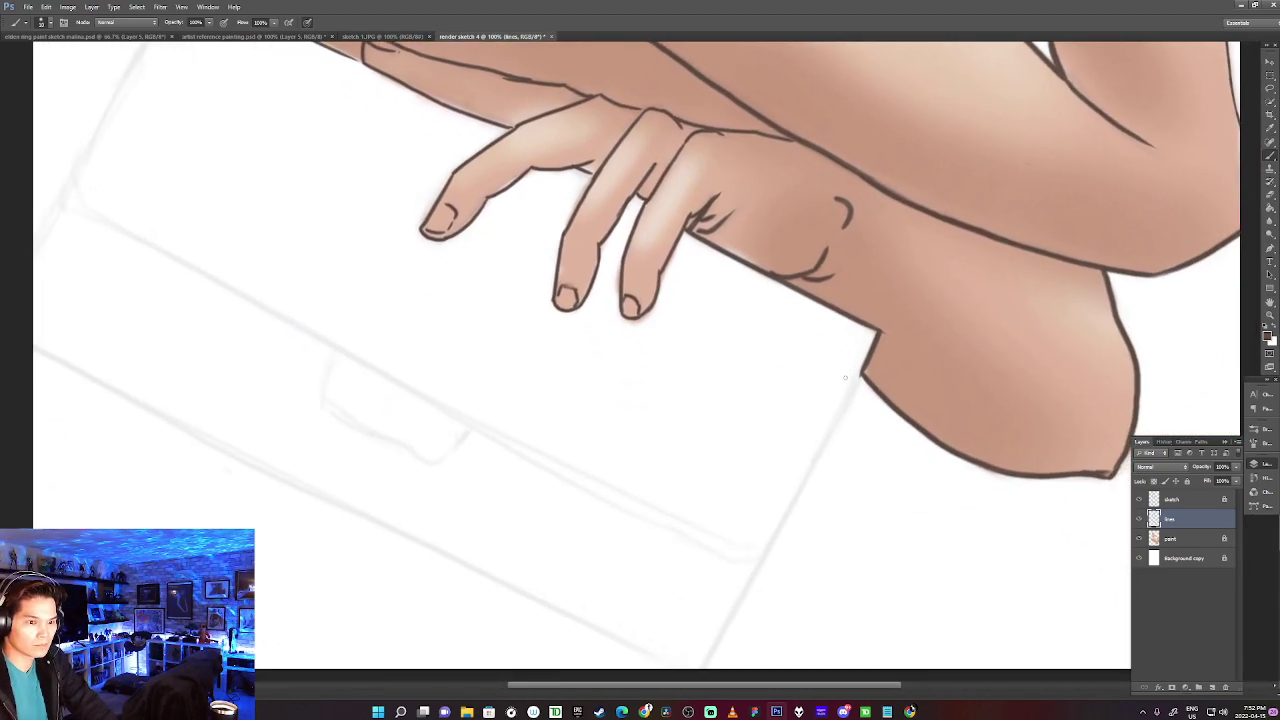
{"action": "mouse_move", "coordinate": [862, 372]}
{"action": "left_mouse_down"}
{"action": "mouse_move", "coordinate": [713, 617]}
{"action": "mouse_move", "coordinate": [743, 571]}
{"action": "mouse_move", "coordinate": [707, 437]}
{"action": "left_mouse_up"}
{"action": "key", "text": "ctrl+z"}
{"action": "left_click_drag", "start_coordinate": [818, 223], "coordinate": [652, 522]}
Ink the rectangular object's long lower edge and its opposite short side up to the upper outer corner.
{"action": "left_click_drag", "start_coordinate": [440, 394], "coordinate": [691, 543]}
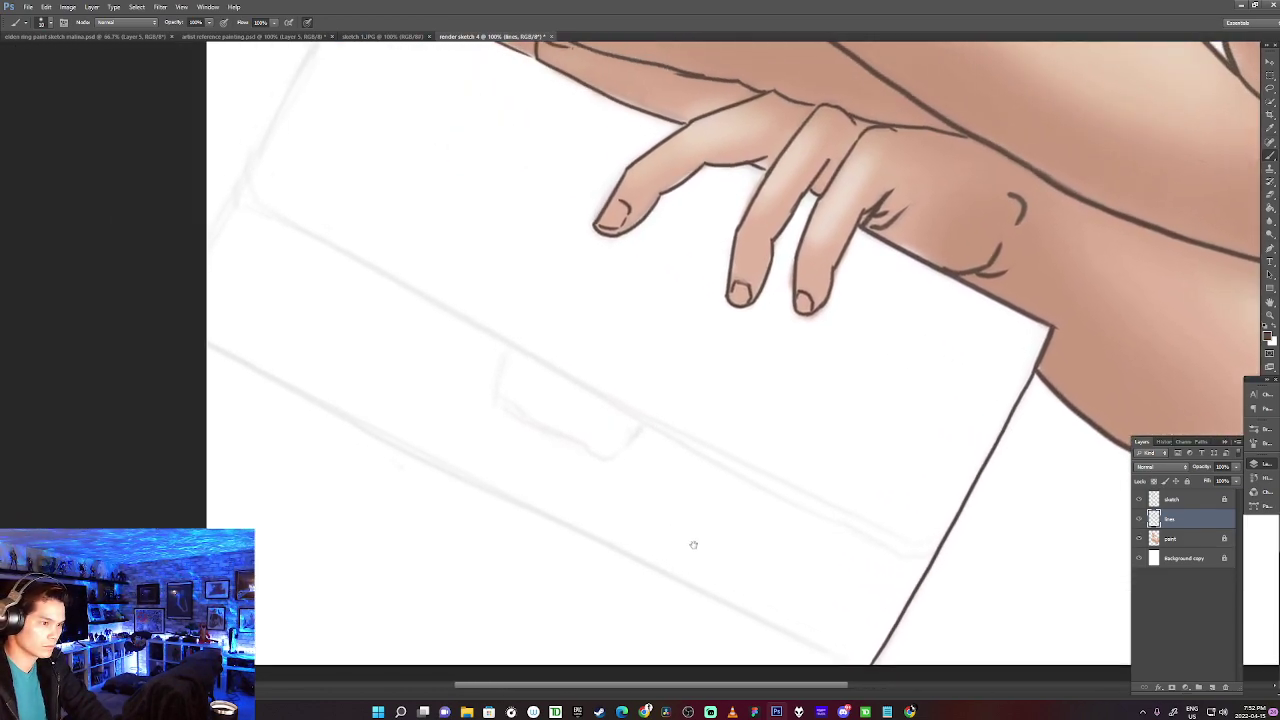
{"action": "left_click_drag", "start_coordinate": [235, 356], "coordinate": [800, 676]}
{"action": "key", "text": "ctrl+z"}
{"action": "left_click_drag", "start_coordinate": [228, 351], "coordinate": [850, 676]}
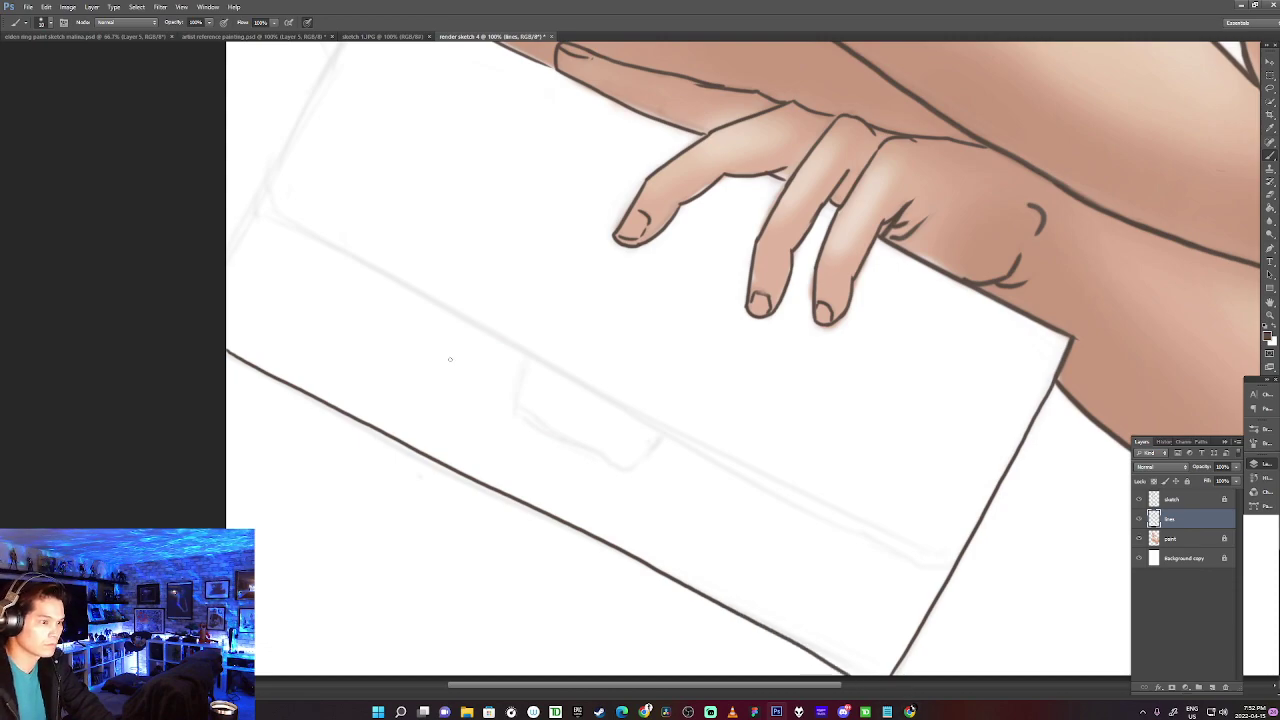
{"action": "left_click_drag", "start_coordinate": [275, 283], "coordinate": [311, 440]}
{"action": "left_click_drag", "start_coordinate": [264, 402], "coordinate": [421, 137]}
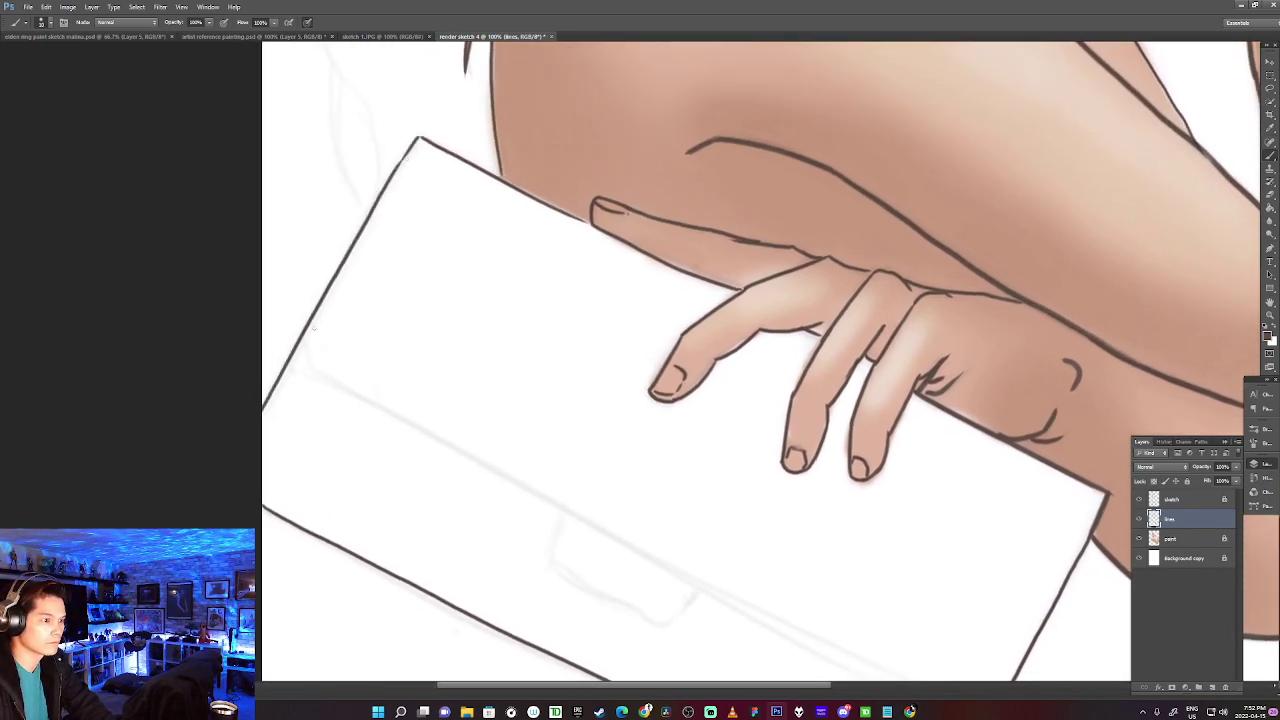
Ink the flap edge across the rectangular object and the angular clasp tab hanging below its middle.
{"action": "mouse_move", "coordinate": [305, 341]}
{"action": "left_mouse_down"}
{"action": "mouse_move", "coordinate": [318, 372]}
{"action": "mouse_move", "coordinate": [720, 594]}
{"action": "left_mouse_up"}
{"action": "left_click_drag", "start_coordinate": [752, 527], "coordinate": [508, 293]}
{"action": "mouse_move", "coordinate": [464, 353]}
{"action": "left_mouse_down"}
{"action": "mouse_move", "coordinate": [712, 466]}
{"action": "mouse_move", "coordinate": [760, 466]}
{"action": "left_mouse_up"}
{"action": "mouse_move", "coordinate": [324, 278]}
{"action": "left_mouse_down"}
{"action": "mouse_move", "coordinate": [309, 325]}
{"action": "mouse_move", "coordinate": [345, 353]}
{"action": "mouse_move", "coordinate": [490, 397]}
{"action": "mouse_move", "coordinate": [451, 362]}
{"action": "left_mouse_up"}
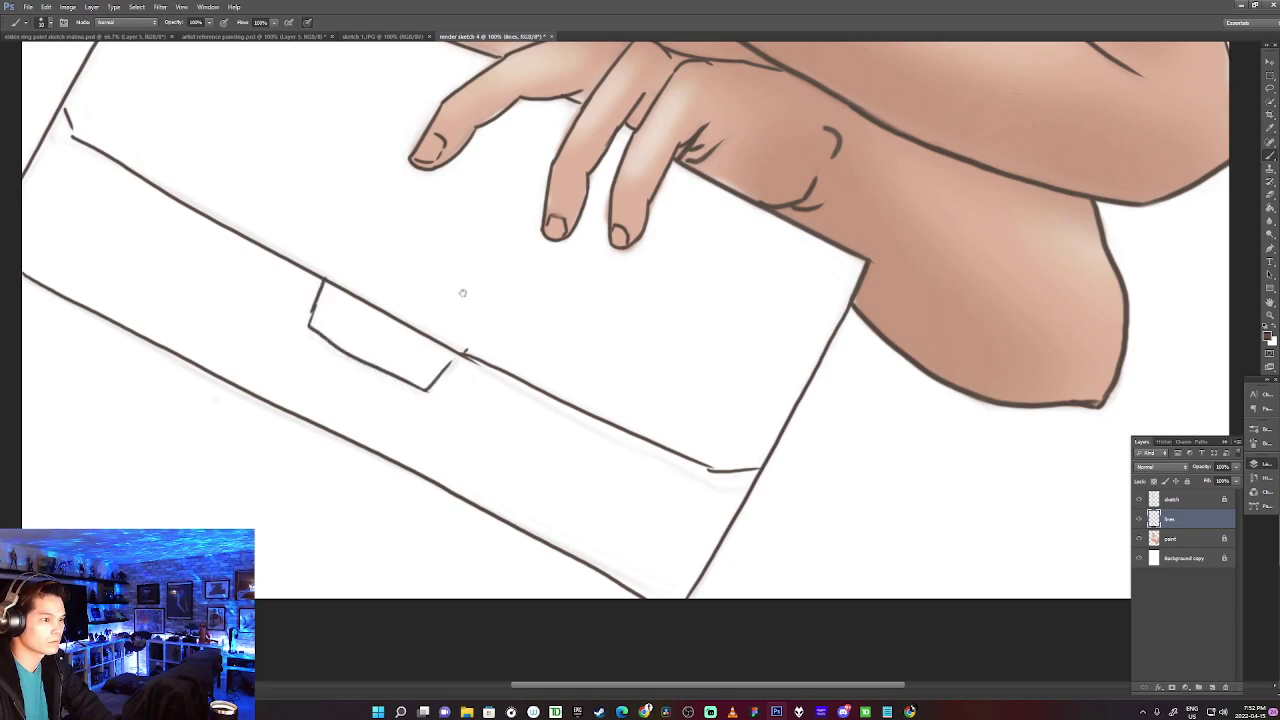
Ink the hair's lower wavy outer edge from the rectangular object's corner up to the strand tip at the canvas border.
{"action": "left_click_drag", "start_coordinate": [463, 291], "coordinate": [649, 503]}
{"action": "left_click_drag", "start_coordinate": [569, 411], "coordinate": [678, 628]}
{"action": "left_click_drag", "start_coordinate": [524, 378], "coordinate": [591, 498]}
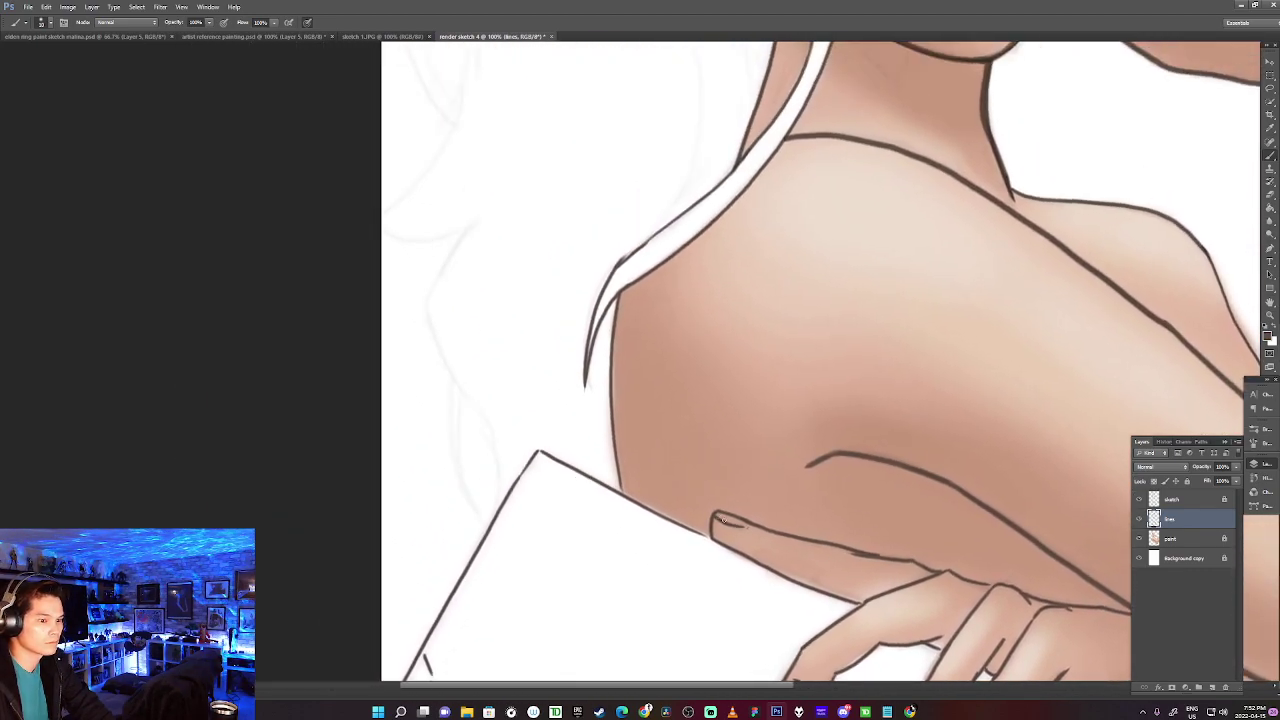
{"action": "left_click_drag", "start_coordinate": [497, 449], "coordinate": [526, 569]}
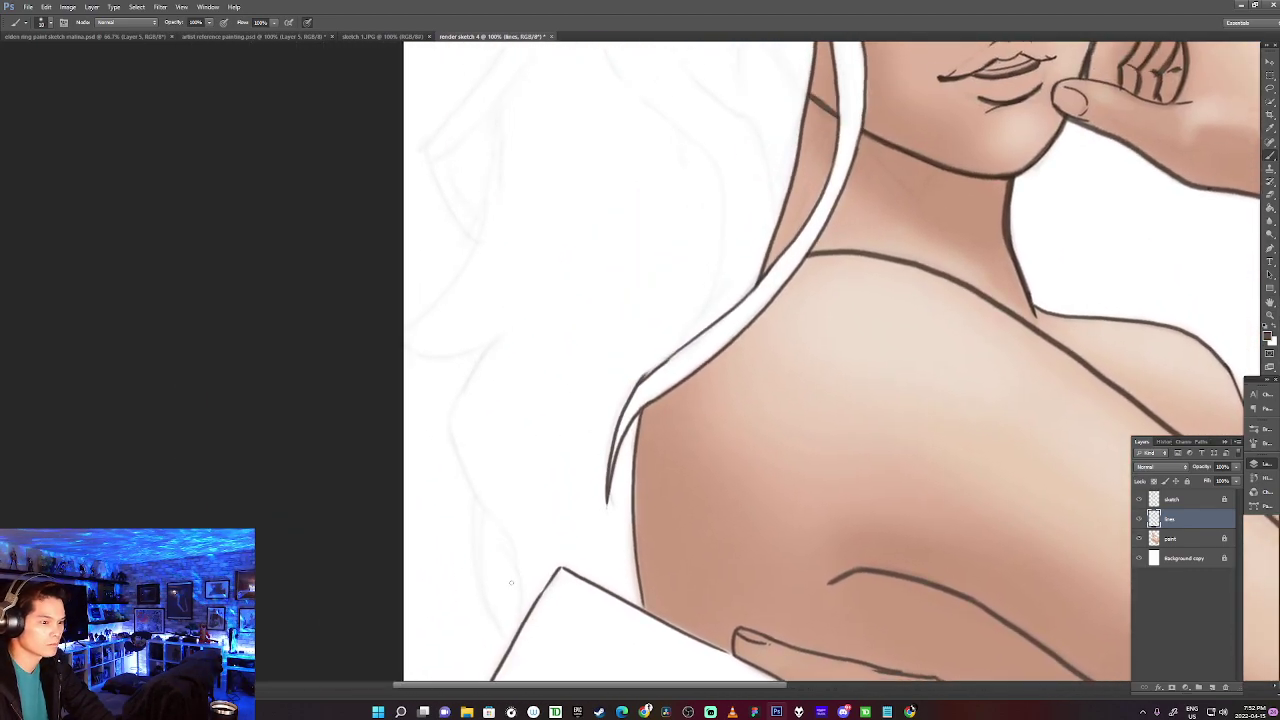
{"action": "mouse_move", "coordinate": [519, 630]}
{"action": "left_mouse_down"}
{"action": "mouse_move", "coordinate": [521, 586]}
{"action": "mouse_move", "coordinate": [450, 440]}
{"action": "mouse_move", "coordinate": [496, 330]}
{"action": "left_mouse_up"}
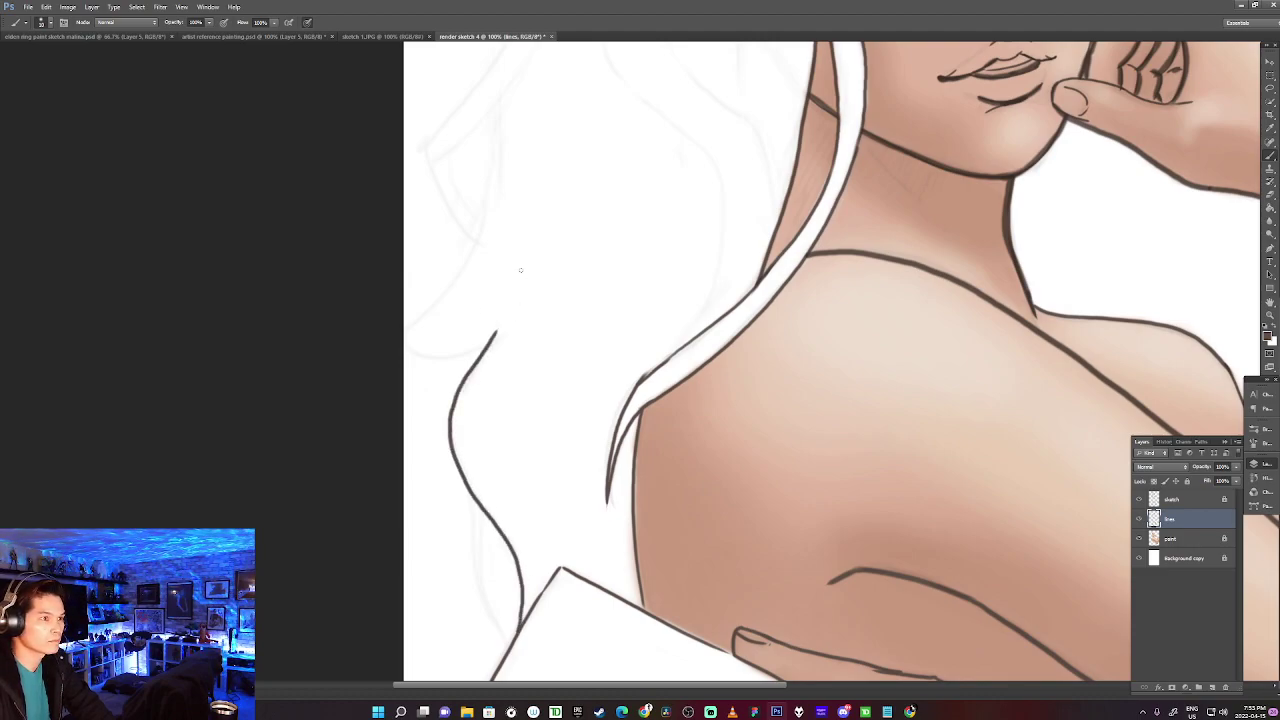
{"action": "mouse_move", "coordinate": [490, 338]}
{"action": "left_mouse_down"}
{"action": "mouse_move", "coordinate": [459, 356]}
{"action": "mouse_move", "coordinate": [392, 315]}
{"action": "left_mouse_up"}
{"action": "left_click_drag", "start_coordinate": [480, 228], "coordinate": [400, 332]}
Ink the curl above the lower strand tip, outlining its narrow inner gap and the outer curve around it.
{"action": "left_click_drag", "start_coordinate": [497, 188], "coordinate": [474, 389]}
{"action": "left_click_drag", "start_coordinate": [457, 292], "coordinate": [444, 418]}
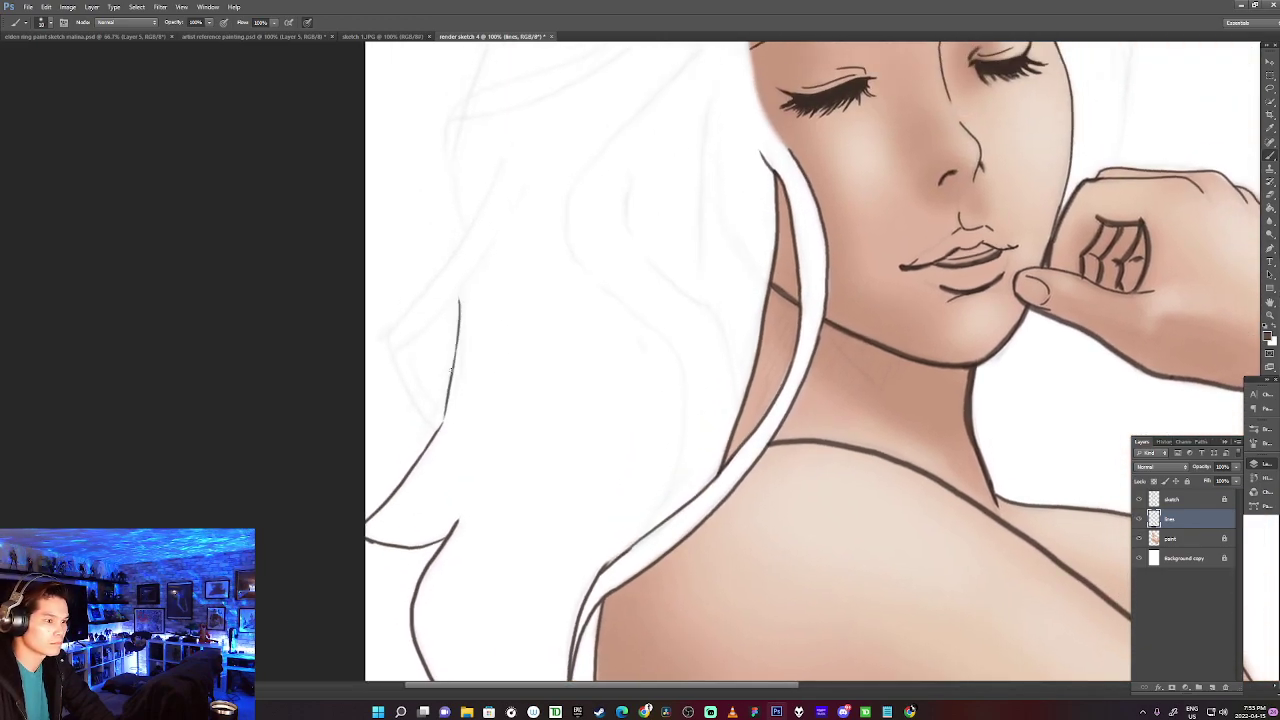
{"action": "left_click_drag", "start_coordinate": [520, 210], "coordinate": [458, 296]}
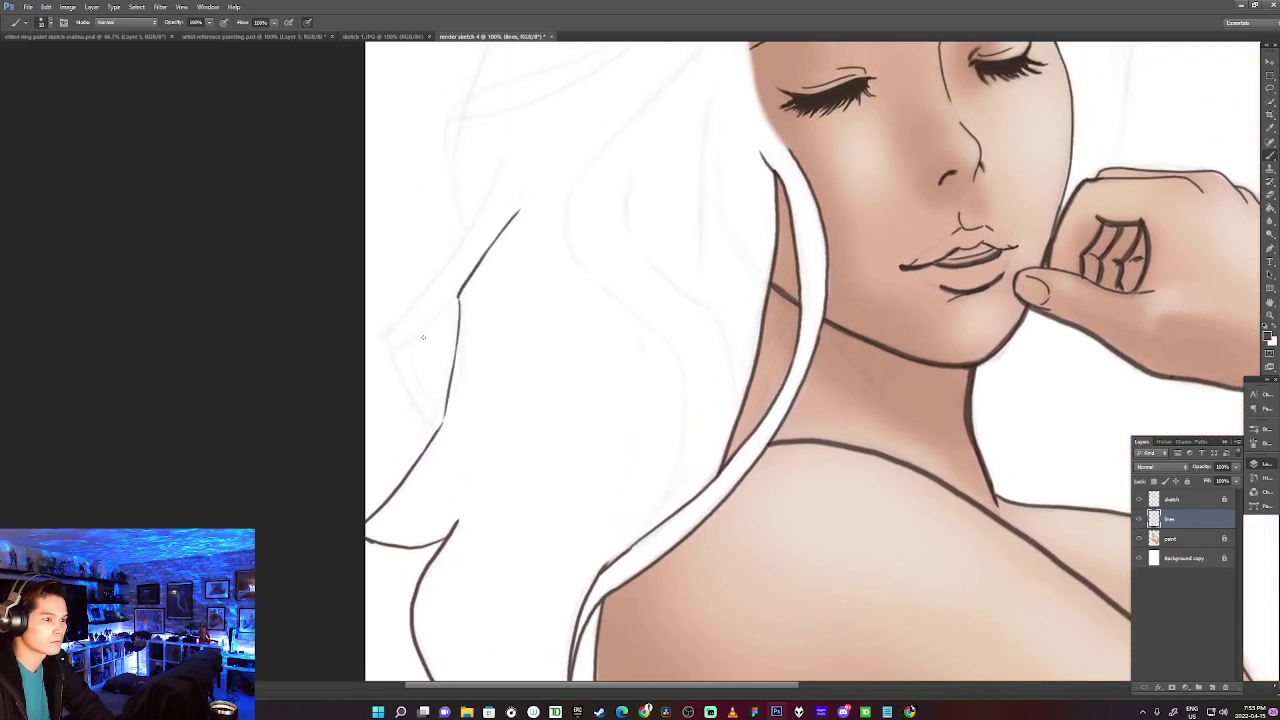
{"action": "left_click_drag", "start_coordinate": [400, 346], "coordinate": [474, 278]}
{"action": "mouse_move", "coordinate": [410, 336]}
{"action": "left_mouse_down"}
{"action": "mouse_move", "coordinate": [440, 420]}
{"action": "mouse_move", "coordinate": [411, 395]}
{"action": "mouse_move", "coordinate": [397, 333]}
{"action": "left_mouse_up"}
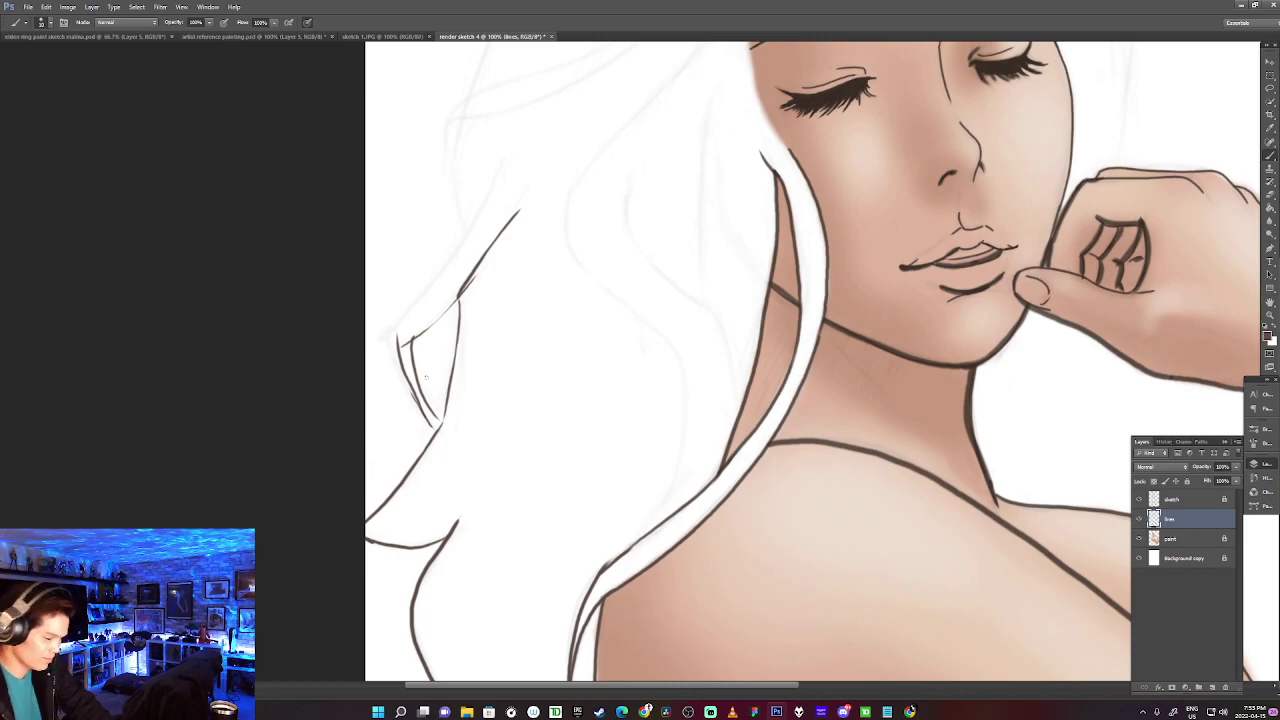
{"action": "key", "text": "ctrl+z"}
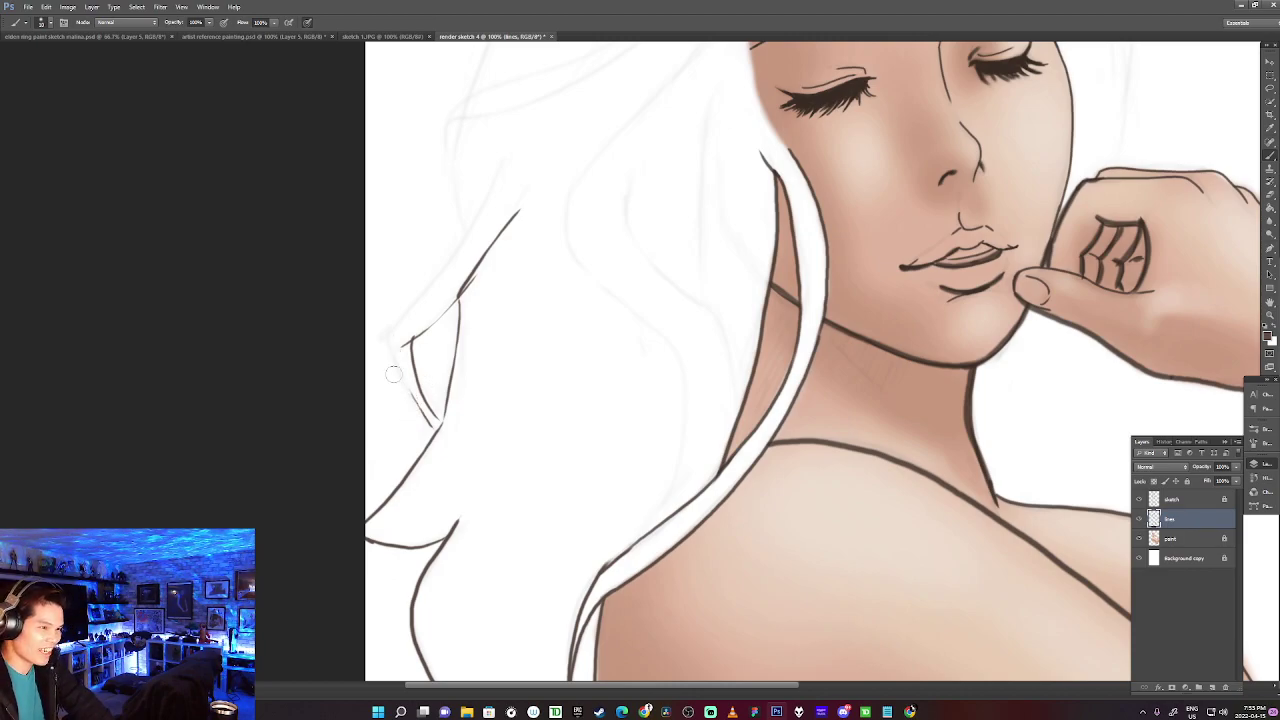
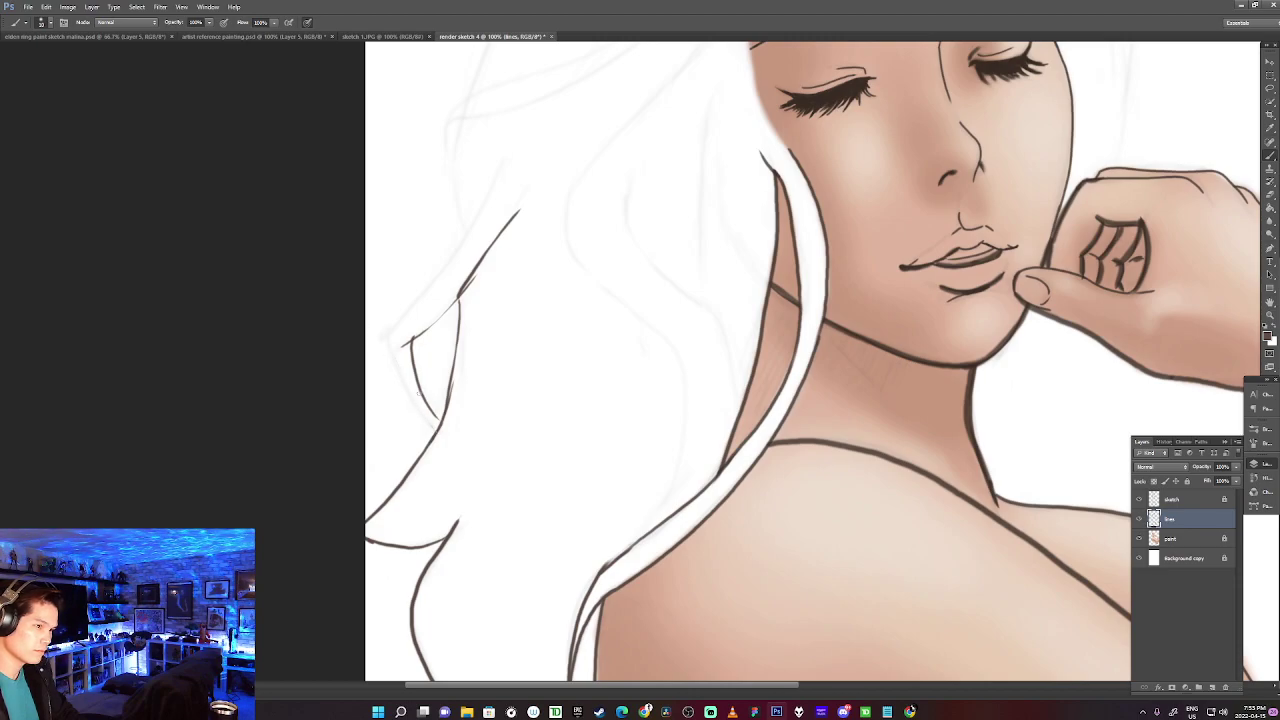
{"action": "left_click_drag", "start_coordinate": [433, 431], "coordinate": [392, 340]}
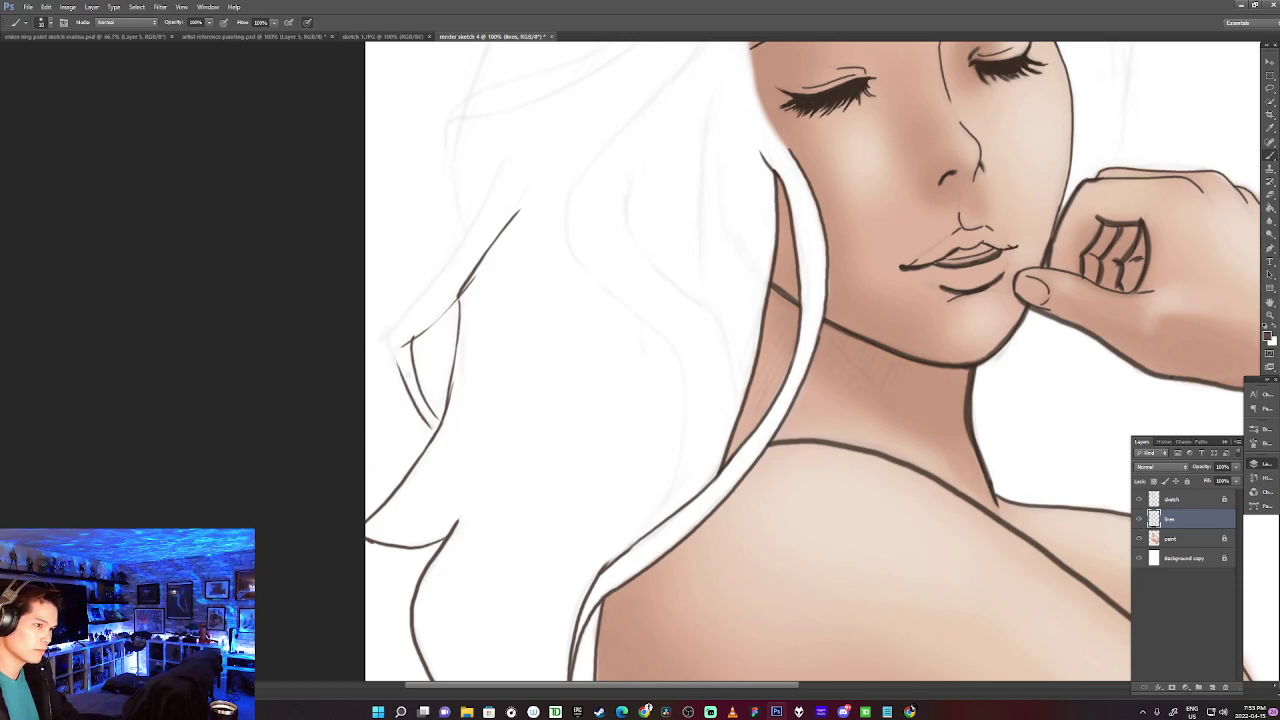
Ink the curl's long outer edge as one smooth line rising from its pointed corner.
{"action": "left_click_drag", "start_coordinate": [391, 341], "coordinate": [462, 245]}
{"action": "left_click_drag", "start_coordinate": [391, 331], "coordinate": [469, 225]}
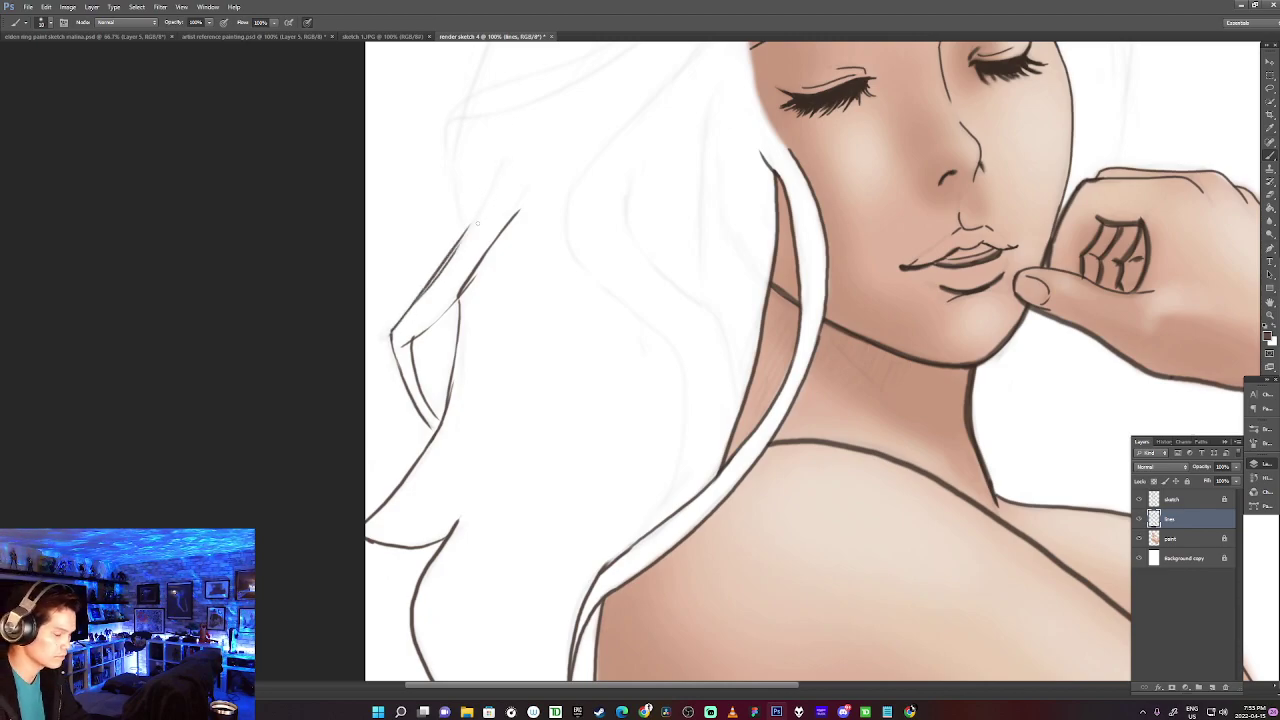
{"action": "key", "text": "ctrl+z"}
{"action": "left_click_drag", "start_coordinate": [392, 330], "coordinate": [504, 183]}
{"action": "key", "text": "ctrl+z"}
{"action": "mouse_move", "coordinate": [393, 328]}
{"action": "left_mouse_down"}
{"action": "mouse_move", "coordinate": [488, 181]}
{"action": "mouse_move", "coordinate": [512, 128]}
{"action": "left_mouse_up"}
{"action": "key", "text": "ctrl+z"}
{"action": "mouse_move", "coordinate": [396, 327]}
{"action": "left_mouse_down"}
{"action": "mouse_move", "coordinate": [498, 179]}
{"action": "mouse_move", "coordinate": [510, 137]}
{"action": "left_mouse_up"}
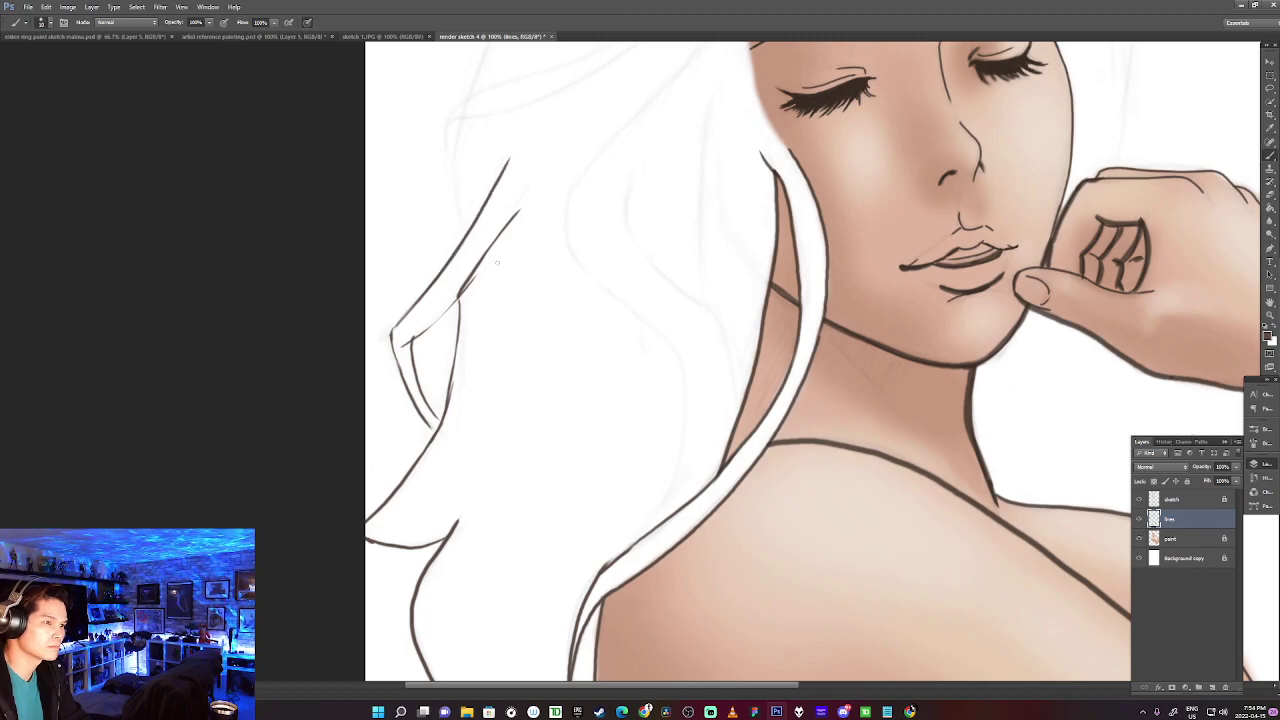
Clean up the doubled strokes where the curl's inner edge meets the strand line and redraw the join.
{"action": "key", "text": "bracketright"}
{"action": "key", "text": "bracketright"}
{"action": "key", "text": "bracketright"}
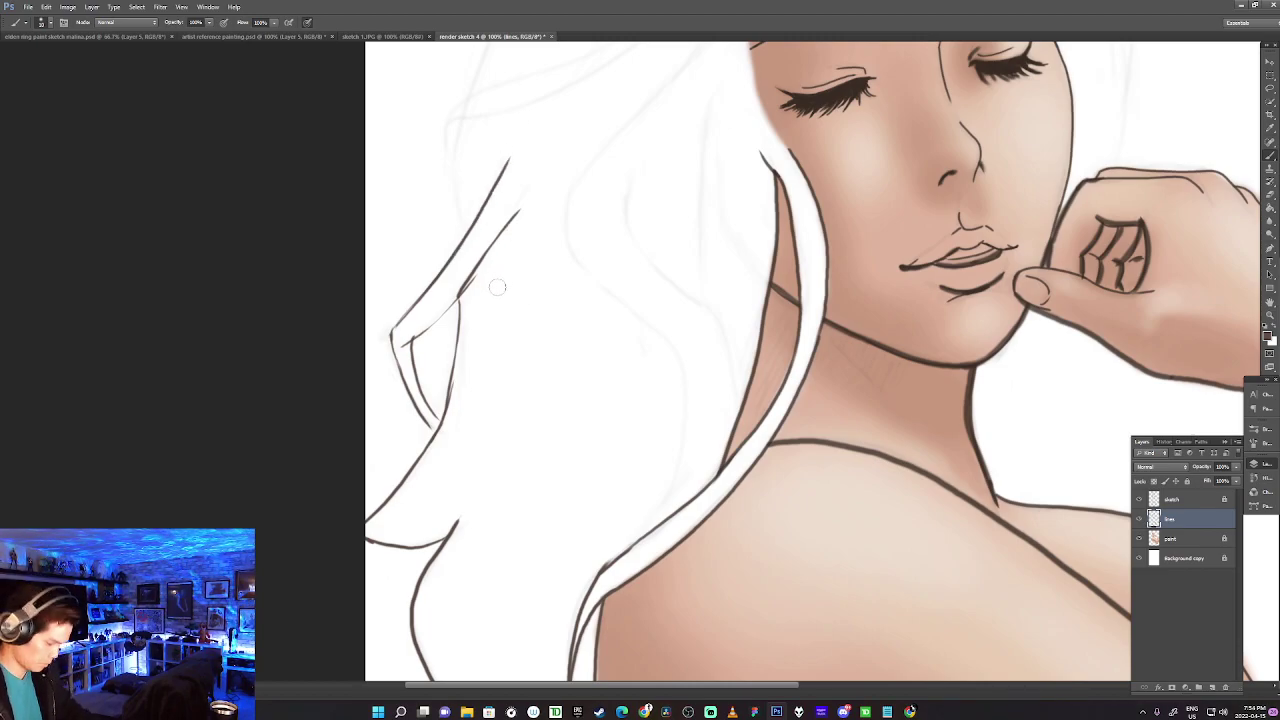
{"action": "key", "text": "bracketleft"}
{"action": "key", "text": "bracketleft"}
{"action": "left_click_drag", "start_coordinate": [476, 281], "coordinate": [465, 282]}
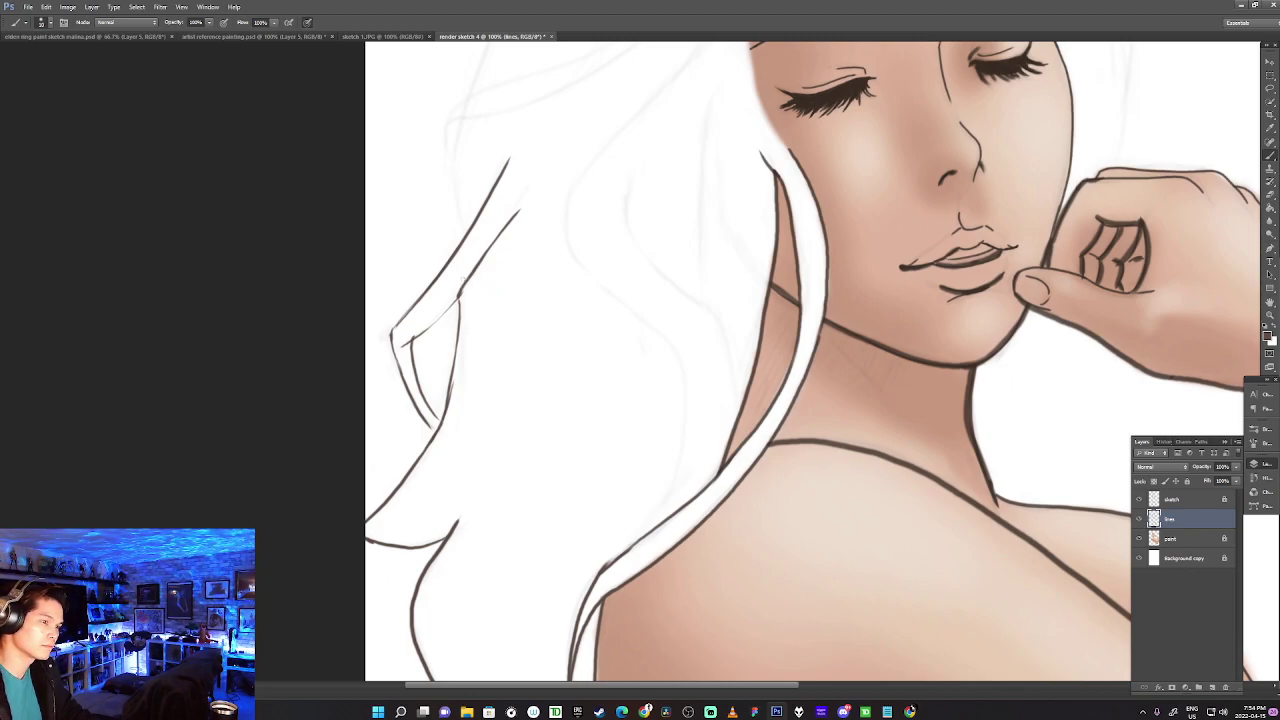
{"action": "left_click_drag", "start_coordinate": [458, 297], "coordinate": [474, 283]}
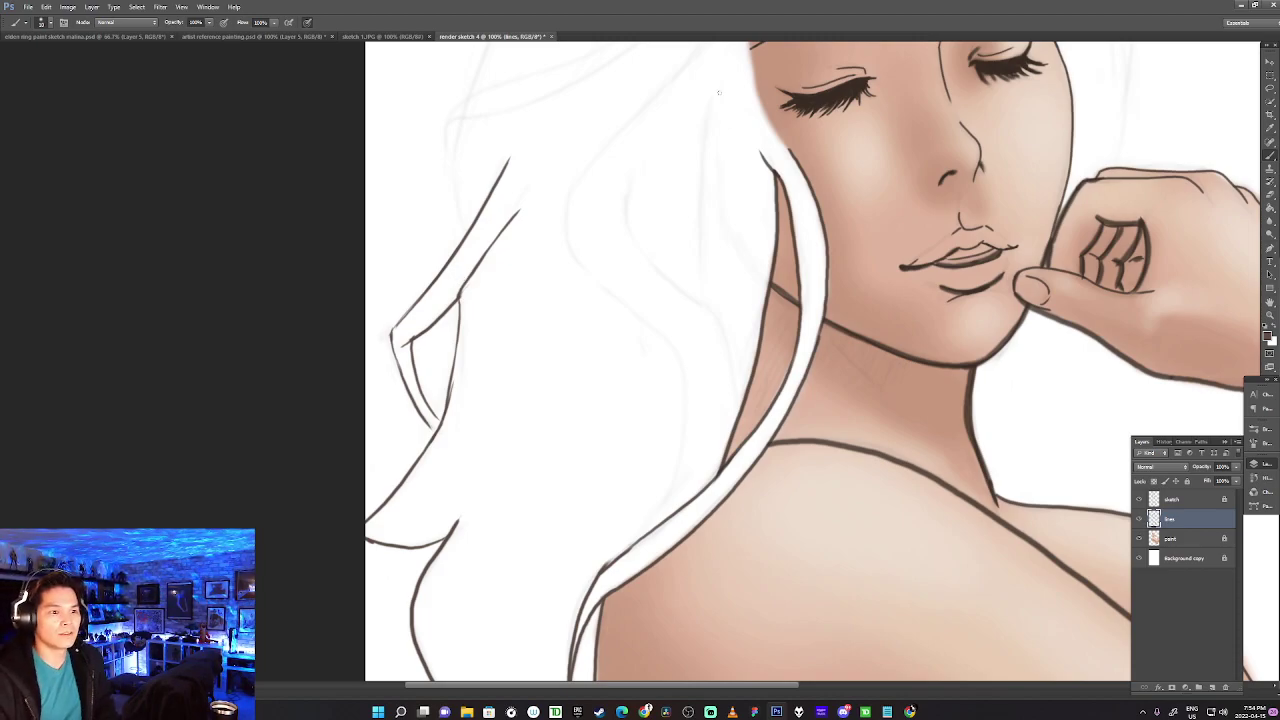
Ink the short bulging hair edge that rises from the curl's outer line beside the face.
{"action": "left_click_drag", "start_coordinate": [571, 300], "coordinate": [691, 457]}
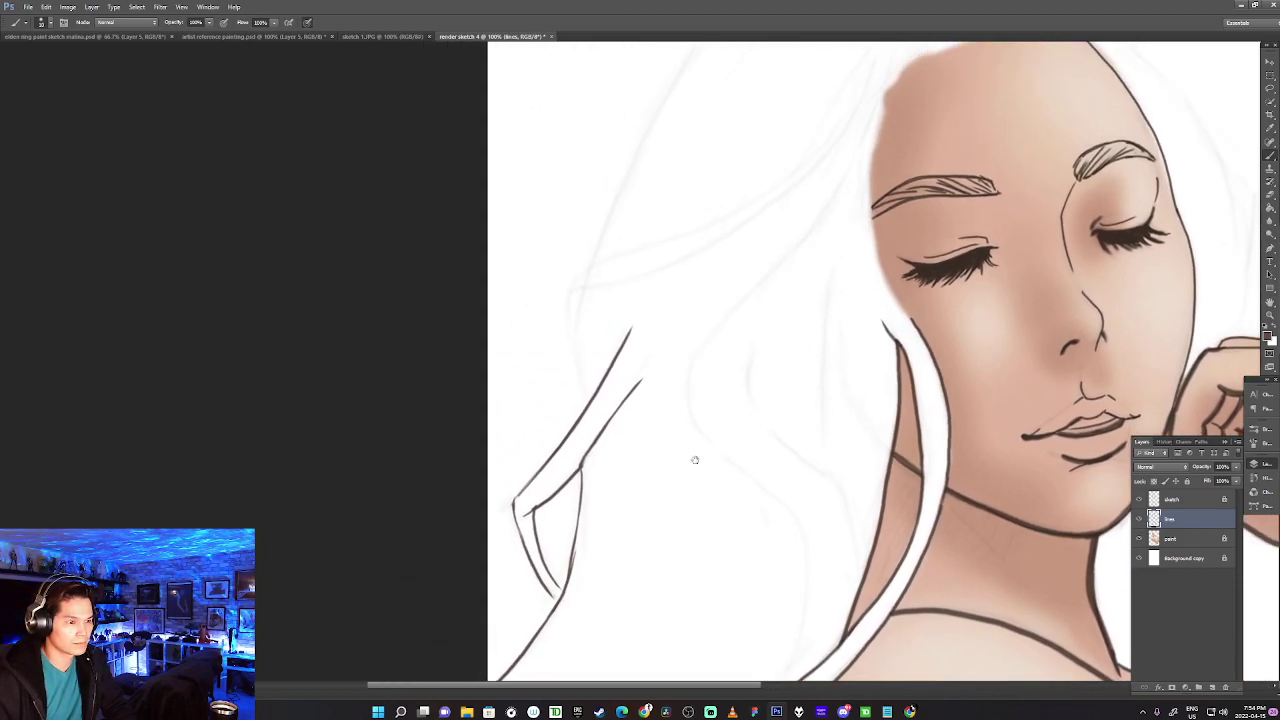
{"action": "mouse_move", "coordinate": [590, 410]}
{"action": "left_mouse_down"}
{"action": "mouse_move", "coordinate": [580, 356]}
{"action": "mouse_move", "coordinate": [596, 302]}
{"action": "left_mouse_up"}
{"action": "key", "text": "ctrl+z"}
{"action": "mouse_move", "coordinate": [591, 412]}
{"action": "left_mouse_down"}
{"action": "mouse_move", "coordinate": [581, 352]}
{"action": "mouse_move", "coordinate": [601, 276]}
{"action": "mouse_move", "coordinate": [486, 443]}
{"action": "mouse_move", "coordinate": [443, 457]}
{"action": "left_mouse_up"}
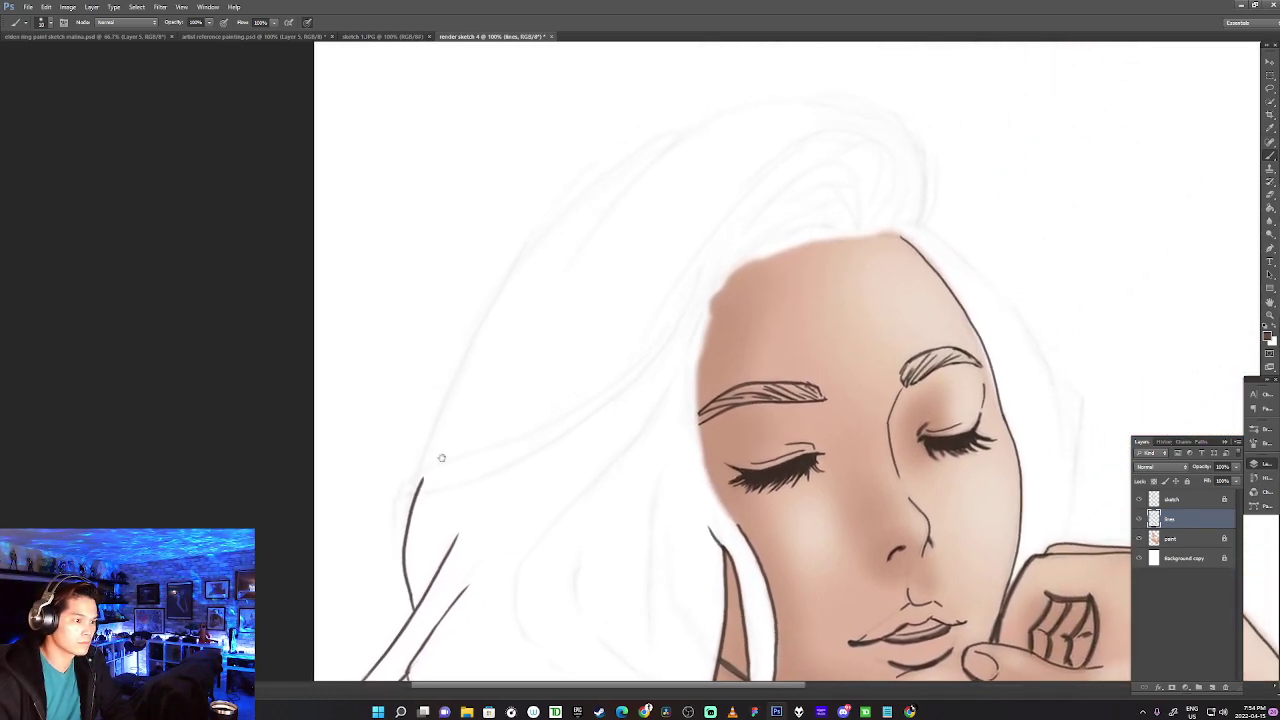
Ink the face contour from the cheek strand up along the temple and across the forehead's hairline.
{"action": "left_click_drag", "start_coordinate": [544, 368], "coordinate": [517, 380]}
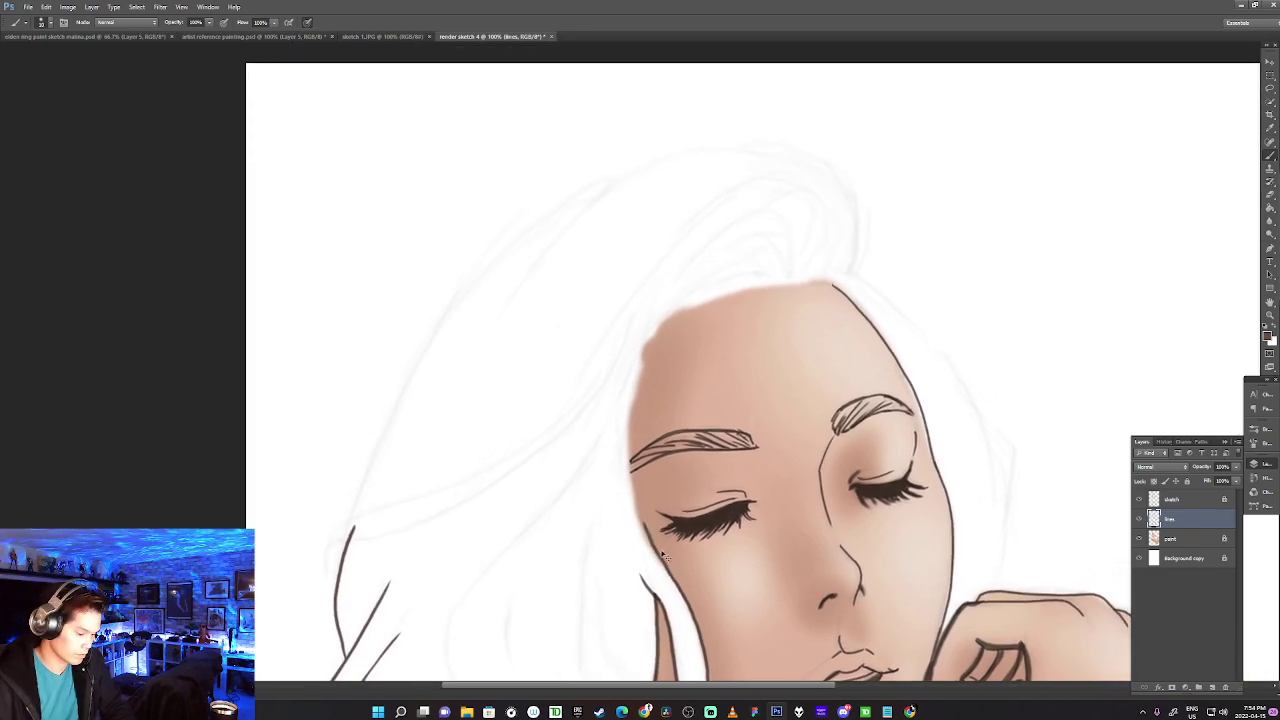
{"action": "mouse_move", "coordinate": [670, 572]}
{"action": "left_mouse_down"}
{"action": "mouse_move", "coordinate": [636, 492]}
{"action": "mouse_move", "coordinate": [641, 404]}
{"action": "left_mouse_up"}
{"action": "key", "text": "ctrl+z"}
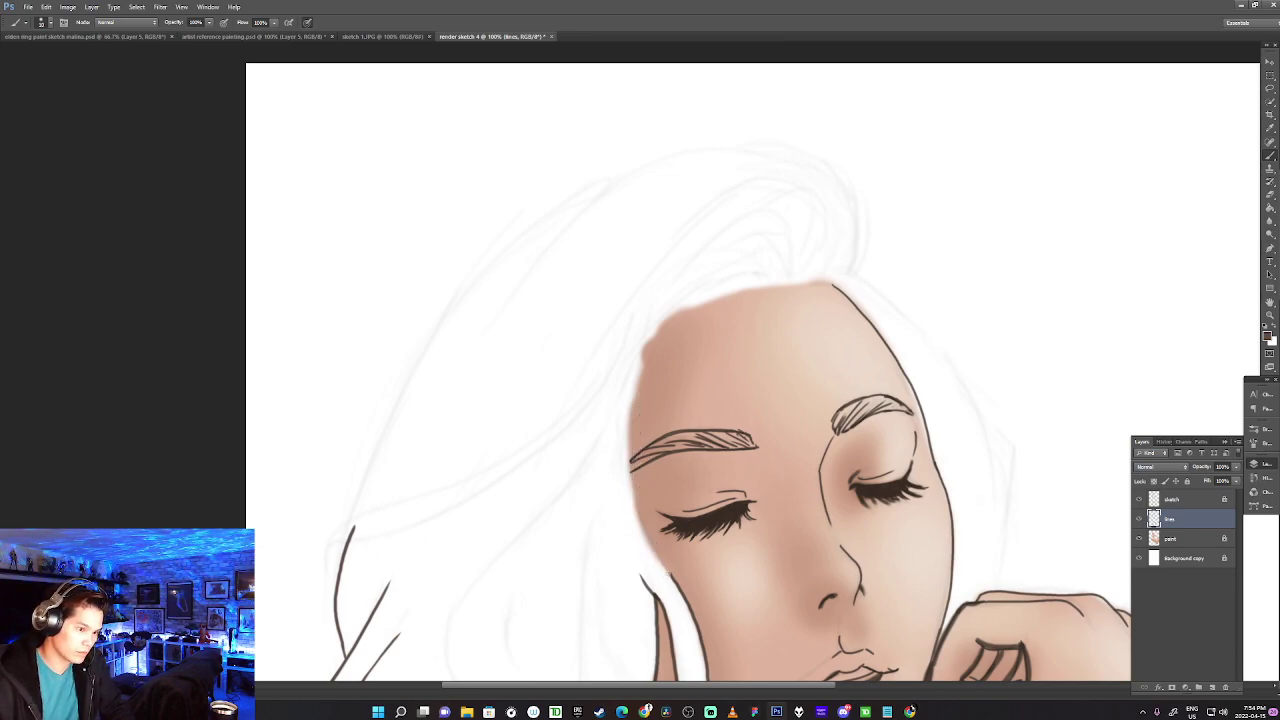
{"action": "left_click_drag", "start_coordinate": [668, 572], "coordinate": [643, 486]}
{"action": "key", "text": "ctrl+z"}
{"action": "left_click_drag", "start_coordinate": [671, 575], "coordinate": [641, 496]}
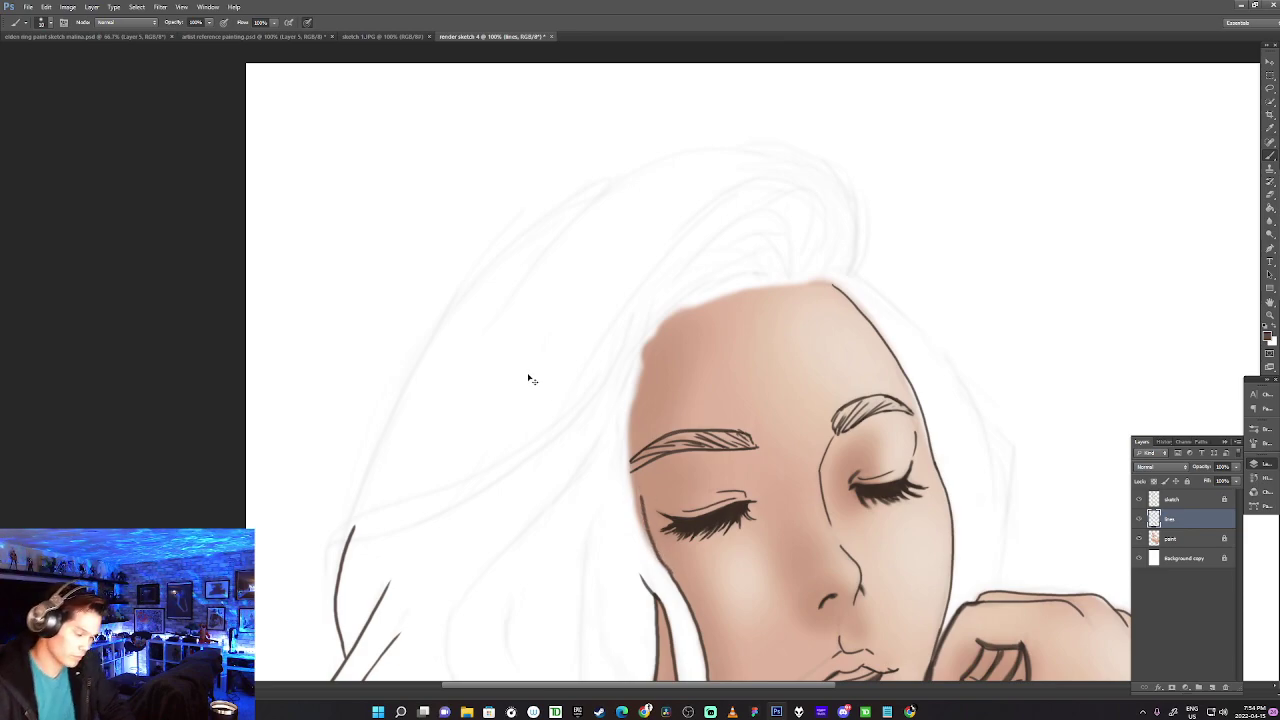
{"action": "key", "text": "ctrl+z"}
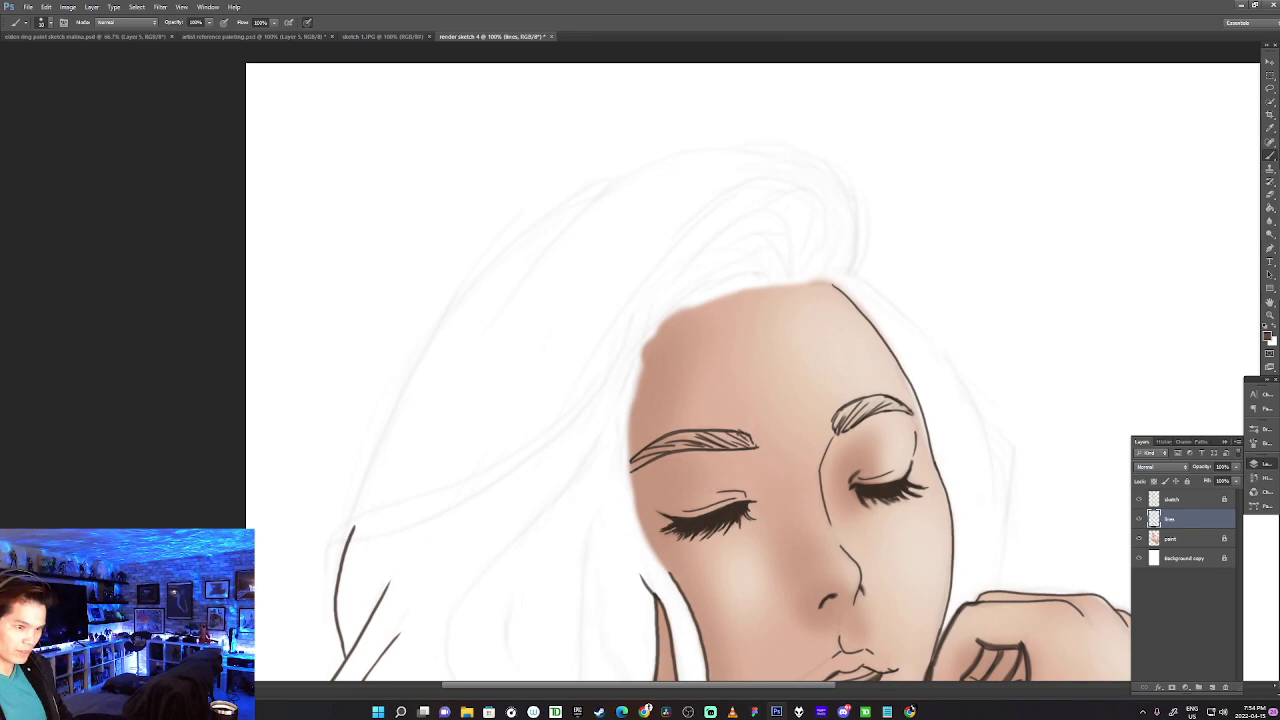
{"action": "mouse_move", "coordinate": [666, 572]}
{"action": "left_mouse_down"}
{"action": "mouse_move", "coordinate": [628, 448]}
{"action": "mouse_move", "coordinate": [650, 341]}
{"action": "mouse_move", "coordinate": [694, 303]}
{"action": "mouse_move", "coordinate": [836, 276]}
{"action": "mouse_move", "coordinate": [816, 275]}
{"action": "left_mouse_up"}
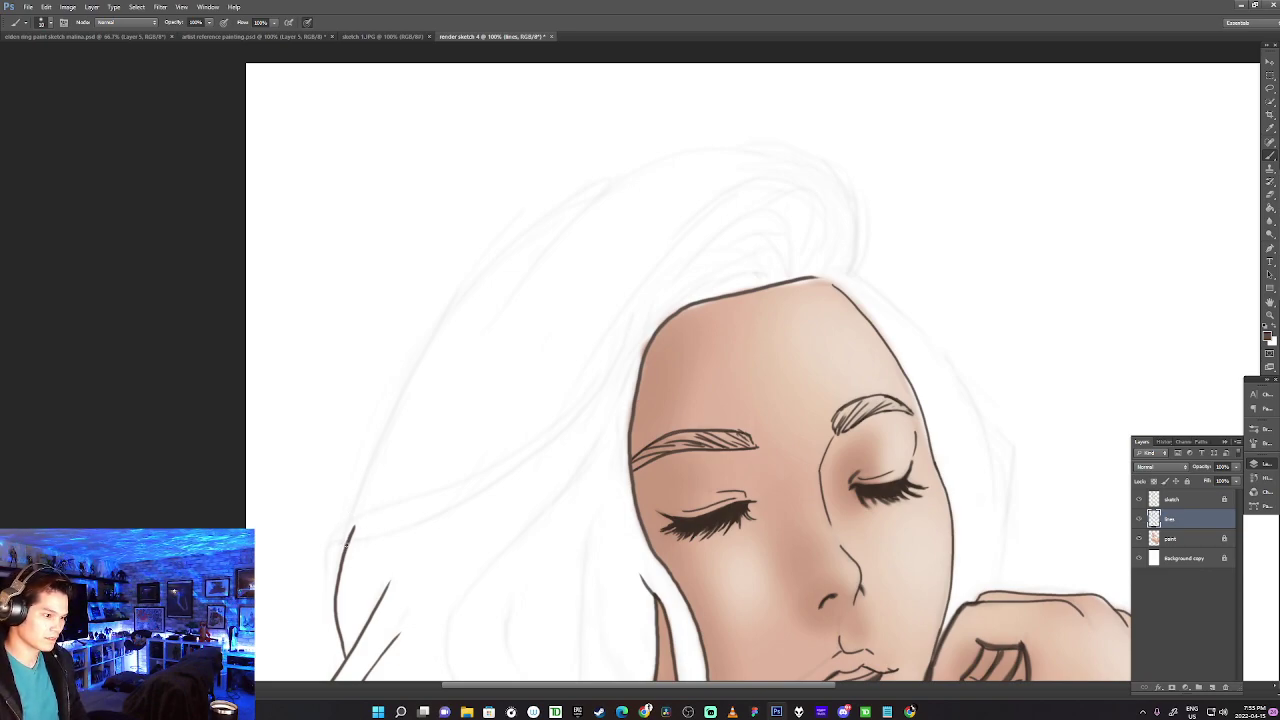
Ink the hair's outer silhouette from the bulging side edge over the crown down to the parting.
{"action": "left_click_drag", "start_coordinate": [352, 526], "coordinate": [480, 288]}
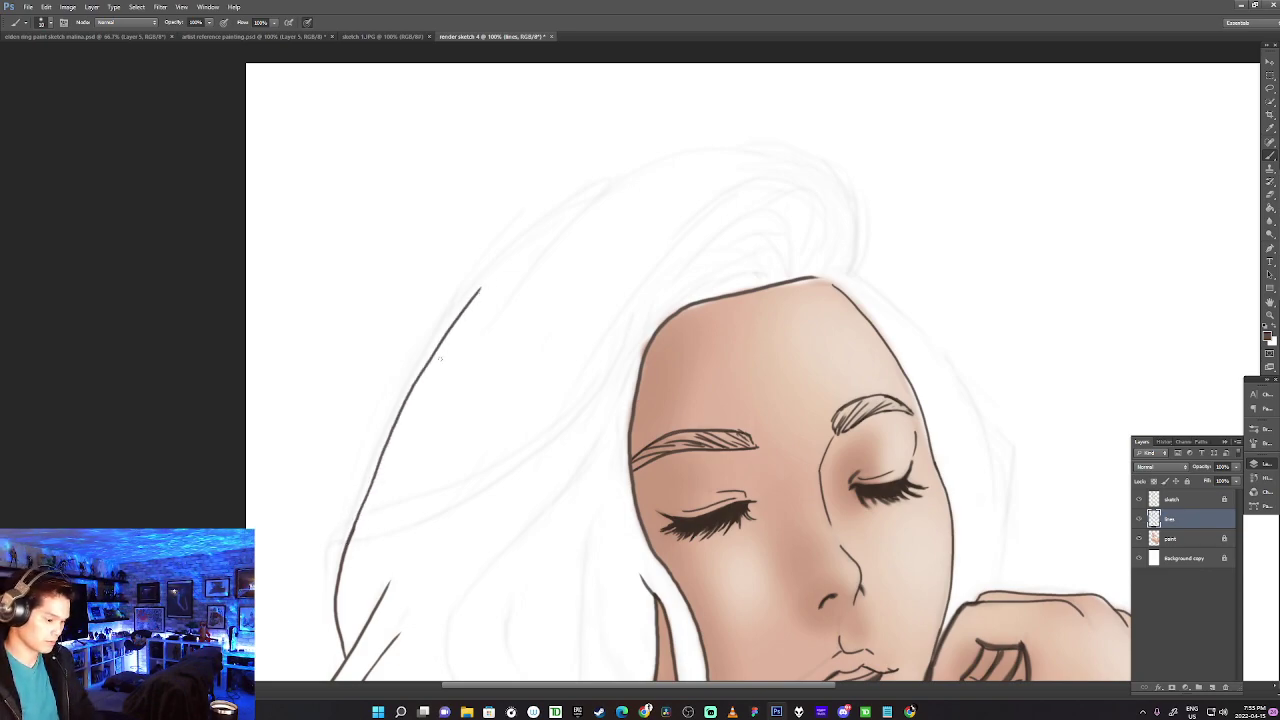
{"action": "key", "text": "ctrl+z"}
{"action": "left_click_drag", "start_coordinate": [340, 564], "coordinate": [480, 282]}
{"action": "key", "text": "ctrl+z"}
{"action": "mouse_move", "coordinate": [343, 548]}
{"action": "left_mouse_down"}
{"action": "mouse_move", "coordinate": [390, 416]}
{"action": "mouse_move", "coordinate": [502, 240]}
{"action": "mouse_move", "coordinate": [612, 164]}
{"action": "left_mouse_up"}
{"action": "mouse_move", "coordinate": [727, 140]}
{"action": "left_mouse_down"}
{"action": "mouse_move", "coordinate": [830, 168]}
{"action": "mouse_move", "coordinate": [852, 199]}
{"action": "mouse_move", "coordinate": [835, 259]}
{"action": "mouse_move", "coordinate": [809, 261]}
{"action": "mouse_move", "coordinate": [857, 223]}
{"action": "left_mouse_up"}
{"action": "key", "text": "ctrl+z"}
{"action": "mouse_move", "coordinate": [847, 272]}
{"action": "left_mouse_down"}
{"action": "mouse_move", "coordinate": [859, 198]}
{"action": "mouse_move", "coordinate": [835, 296]}
{"action": "mouse_move", "coordinate": [857, 200]}
{"action": "left_mouse_up"}
{"action": "key", "text": "ctrl+z"}
{"action": "key", "text": "ctrl+z"}
Ink the hair strand on the far side of the face from the parting down past the eyebrow.
{"action": "mouse_move", "coordinate": [842, 270]}
{"action": "left_mouse_down"}
{"action": "mouse_move", "coordinate": [946, 362]}
{"action": "mouse_move", "coordinate": [984, 504]}
{"action": "left_mouse_up"}
{"action": "key", "text": "ctrl+z"}
{"action": "mouse_move", "coordinate": [939, 345]}
{"action": "left_mouse_down"}
{"action": "mouse_move", "coordinate": [964, 370]}
{"action": "mouse_move", "coordinate": [994, 500]}
{"action": "left_mouse_up"}
{"action": "key", "text": "ctrl+z"}
{"action": "left_click_drag", "start_coordinate": [938, 344], "coordinate": [994, 500]}
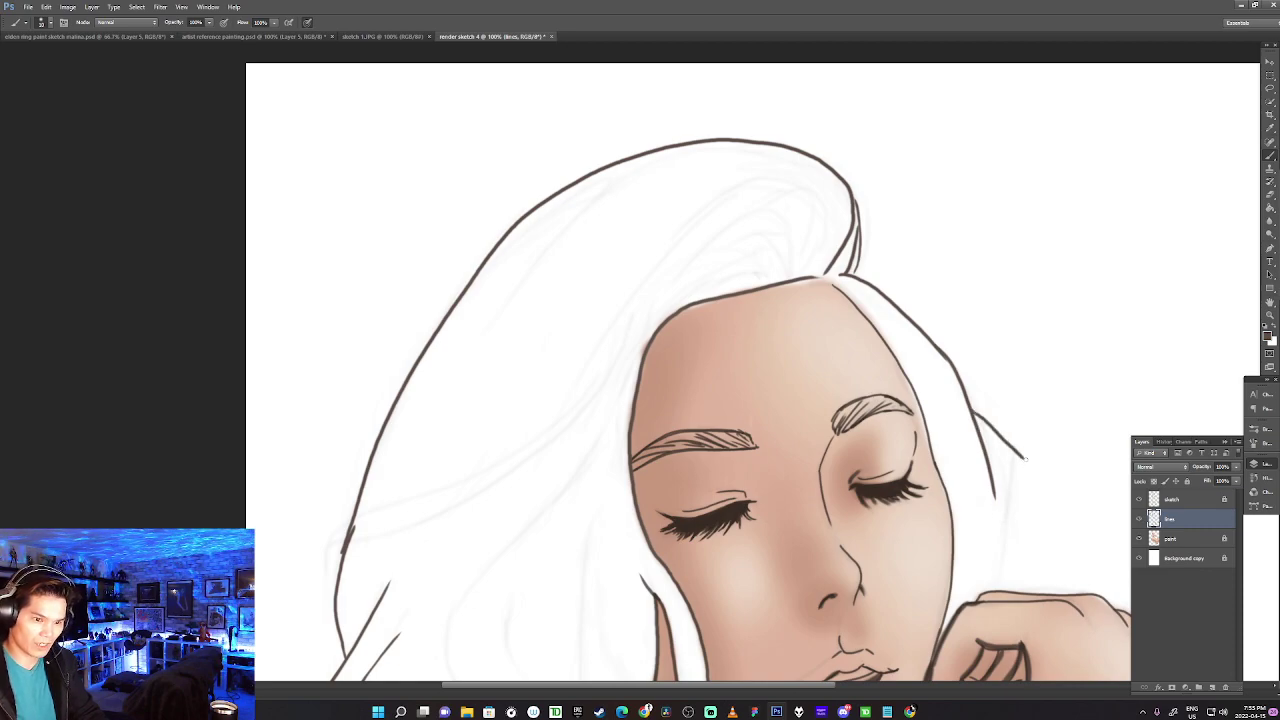
Ink the angular outer edge of the far-side hair from the strand down to the raised hand.
{"action": "left_click_drag", "start_coordinate": [964, 394], "coordinate": [1008, 486]}
{"action": "key", "text": "ctrl+z"}
{"action": "mouse_move", "coordinate": [963, 390]}
{"action": "left_mouse_down"}
{"action": "mouse_move", "coordinate": [1000, 433]}
{"action": "mouse_move", "coordinate": [1031, 439]}
{"action": "mouse_move", "coordinate": [975, 588]}
{"action": "left_mouse_up"}
{"action": "key", "text": "ctrl+z"}
{"action": "mouse_move", "coordinate": [1016, 450]}
{"action": "left_mouse_down"}
{"action": "mouse_move", "coordinate": [988, 590]}
{"action": "mouse_move", "coordinate": [999, 558]}
{"action": "left_mouse_up"}
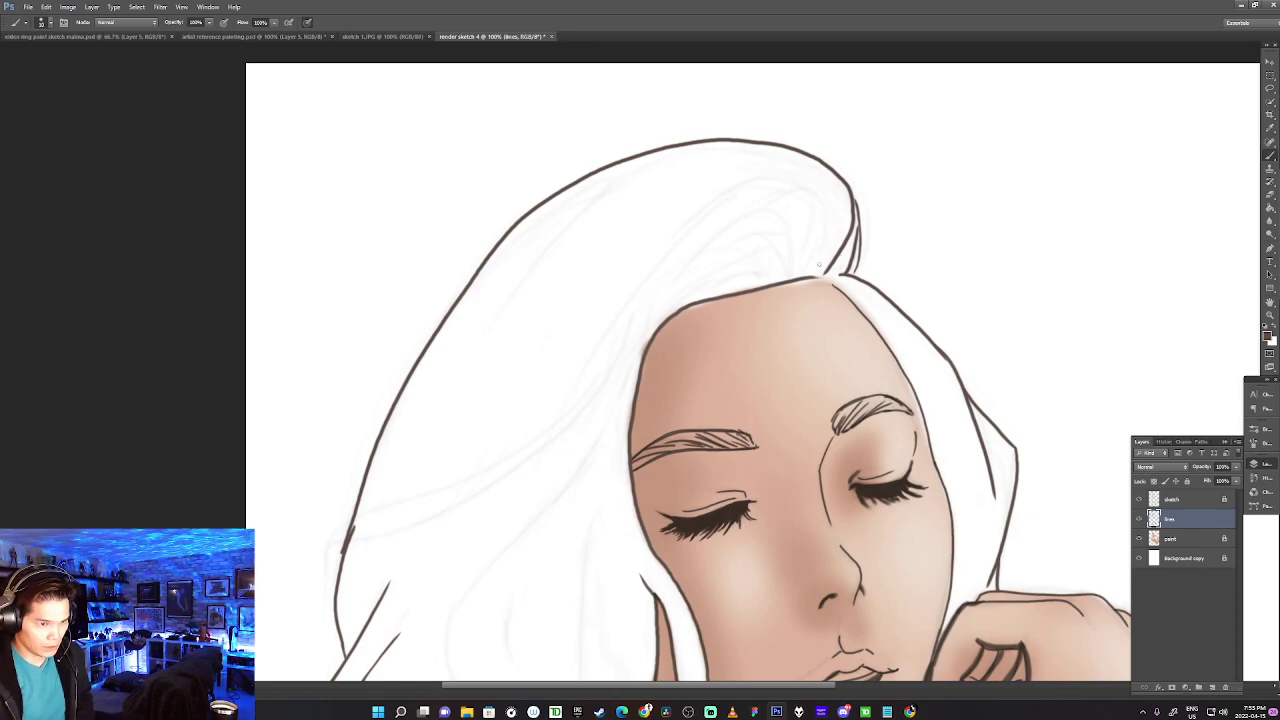
Ink the looped front lock curving from the parting down toward the forehead's hairline.
{"action": "mouse_move", "coordinate": [819, 267]}
{"action": "left_mouse_down"}
{"action": "mouse_move", "coordinate": [829, 231]}
{"action": "mouse_move", "coordinate": [743, 205]}
{"action": "left_mouse_up"}
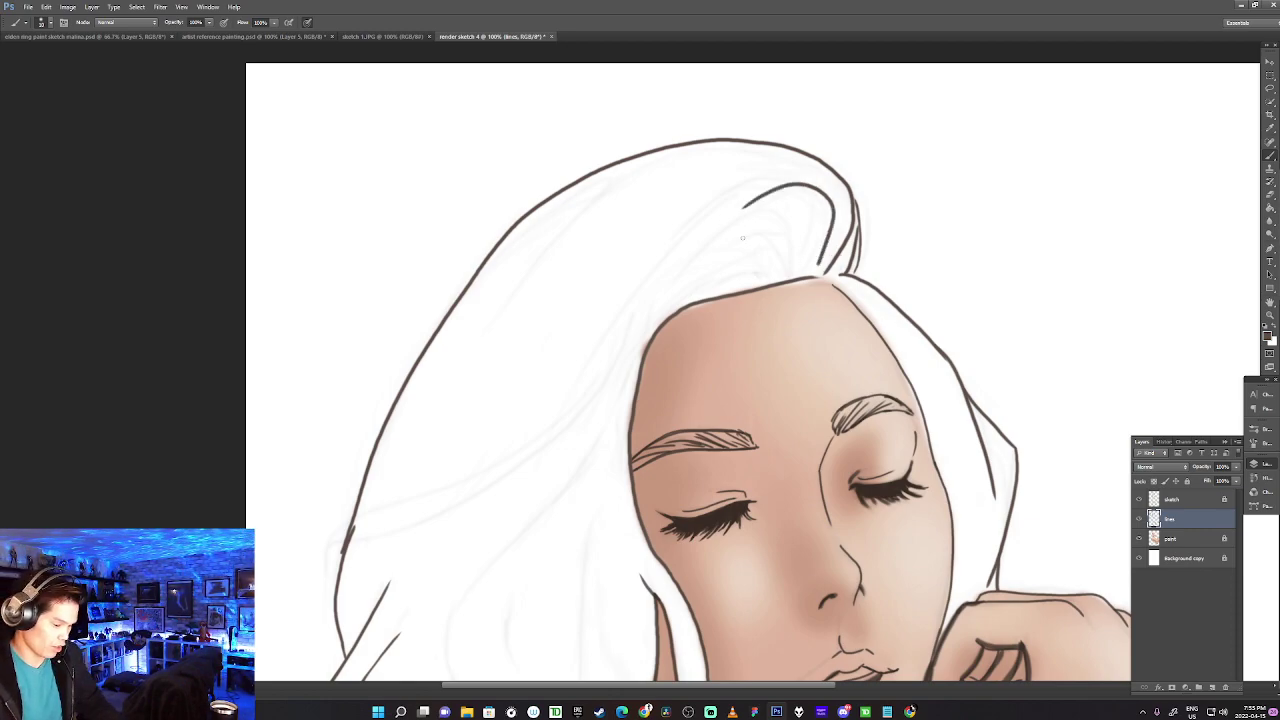
{"action": "key", "text": "ctrl+z"}
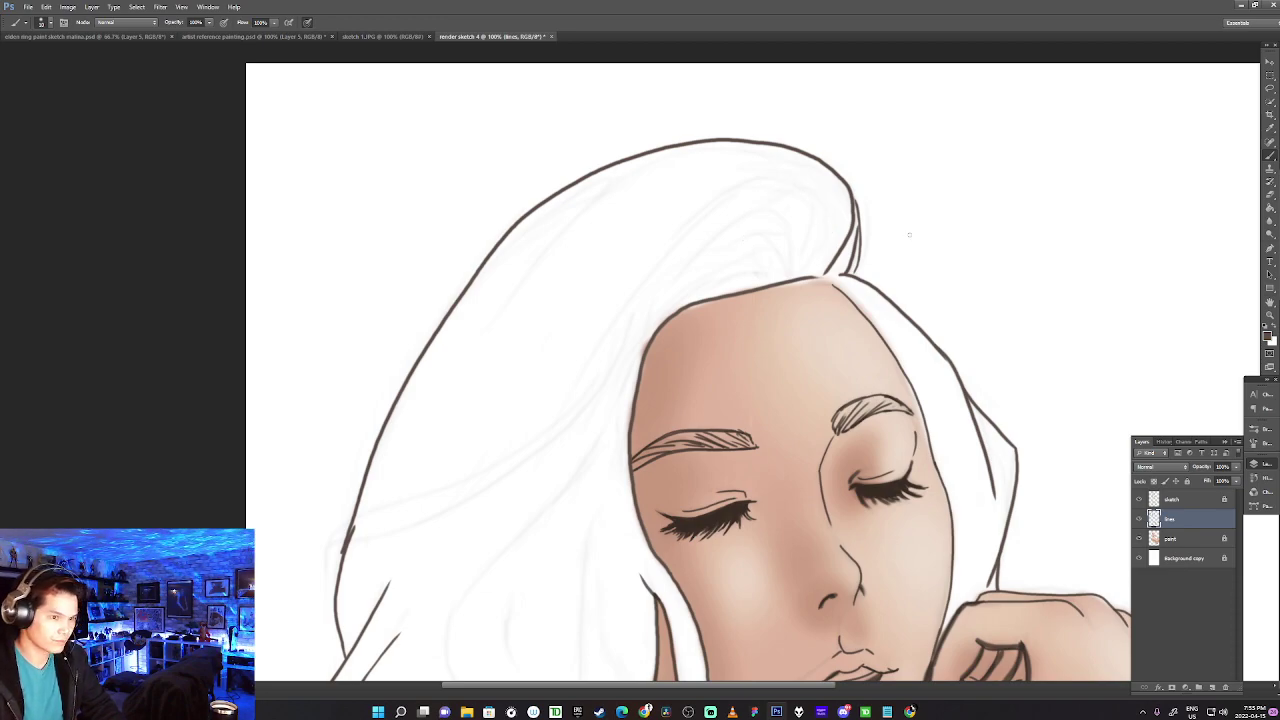
{"action": "mouse_move", "coordinate": [807, 270]}
{"action": "left_mouse_down"}
{"action": "mouse_move", "coordinate": [827, 212]}
{"action": "mouse_move", "coordinate": [757, 194]}
{"action": "mouse_move", "coordinate": [645, 309]}
{"action": "left_mouse_up"}
Ink two long sweeping strand lines from the front lock down toward the hair's outer edge.
{"action": "mouse_move", "coordinate": [696, 262]}
{"action": "left_mouse_down"}
{"action": "mouse_move", "coordinate": [436, 538]}
{"action": "mouse_move", "coordinate": [362, 560]}
{"action": "left_mouse_up"}
{"action": "key", "text": "ctrl+z"}
{"action": "mouse_move", "coordinate": [690, 262]}
{"action": "left_mouse_down"}
{"action": "mouse_move", "coordinate": [476, 484]}
{"action": "mouse_move", "coordinate": [430, 506]}
{"action": "left_mouse_up"}
{"action": "key", "text": "ctrl+z"}
{"action": "mouse_move", "coordinate": [711, 254]}
{"action": "left_mouse_down"}
{"action": "mouse_move", "coordinate": [548, 442]}
{"action": "mouse_move", "coordinate": [394, 532]}
{"action": "left_mouse_up"}
{"action": "mouse_move", "coordinate": [678, 280]}
{"action": "left_mouse_down"}
{"action": "mouse_move", "coordinate": [630, 330]}
{"action": "mouse_move", "coordinate": [380, 510]}
{"action": "left_mouse_up"}
{"action": "key", "text": "ctrl+z"}
{"action": "mouse_move", "coordinate": [688, 272]}
{"action": "left_mouse_down"}
{"action": "mouse_move", "coordinate": [534, 416]}
{"action": "mouse_move", "coordinate": [382, 494]}
{"action": "left_mouse_up"}
{"action": "key", "text": "ctrl+z"}
{"action": "mouse_move", "coordinate": [684, 276]}
{"action": "left_mouse_down"}
{"action": "mouse_move", "coordinate": [519, 438]}
{"action": "mouse_move", "coordinate": [378, 490]}
{"action": "left_mouse_up"}
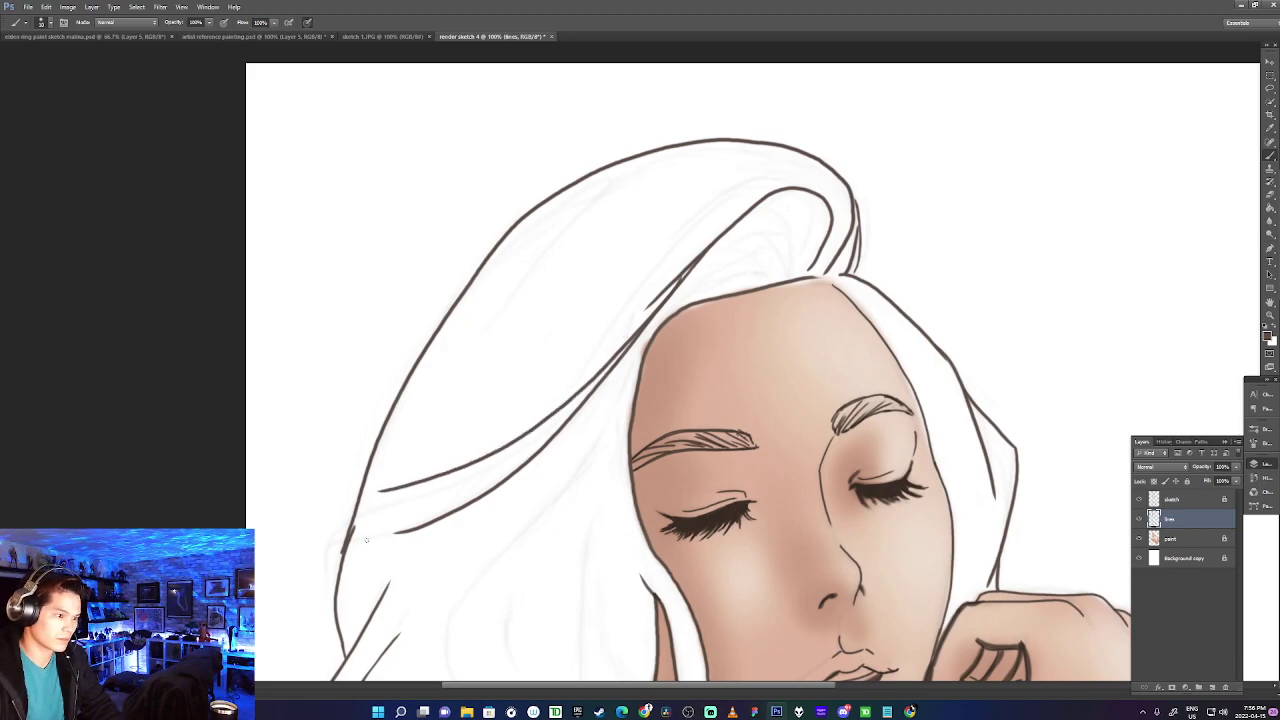
Ink the swept strand's hooked tip beyond the hair silhouette and join its two long lines to it.
{"action": "left_click_drag", "start_coordinate": [325, 574], "coordinate": [410, 529]}
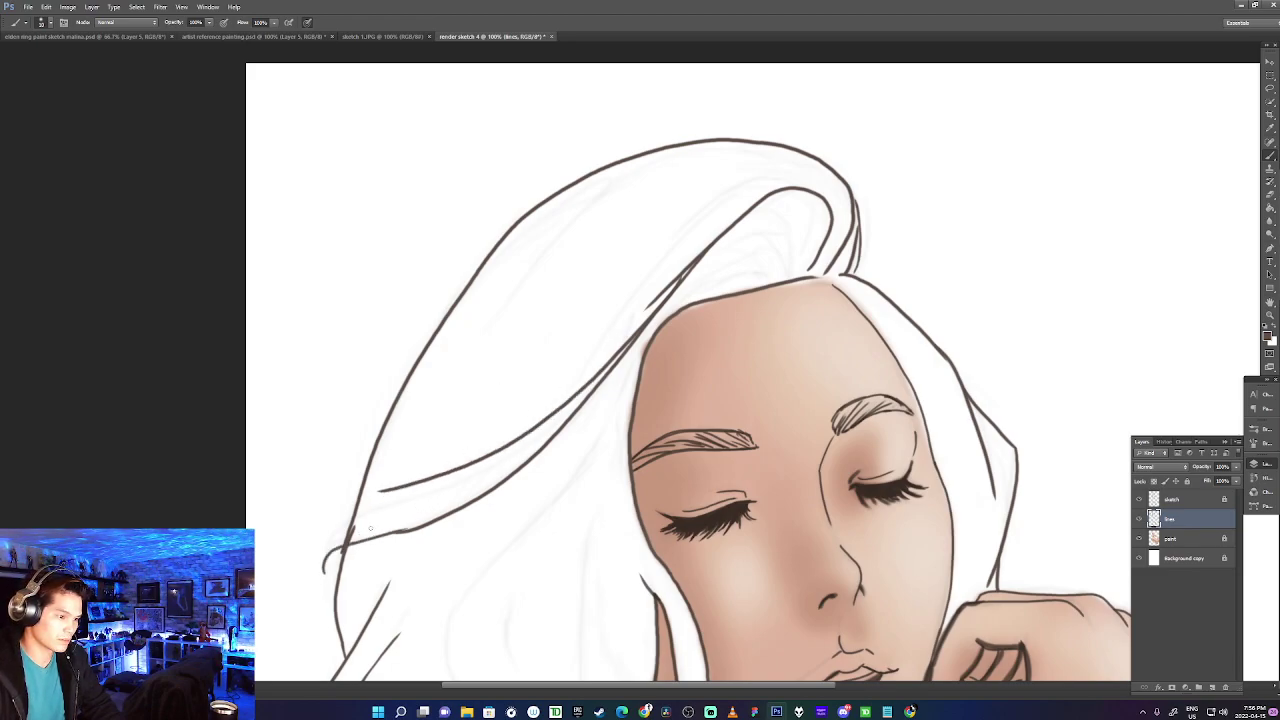
{"action": "left_click_drag", "start_coordinate": [322, 568], "coordinate": [352, 528]}
{"action": "left_click_drag", "start_coordinate": [447, 485], "coordinate": [380, 492]}
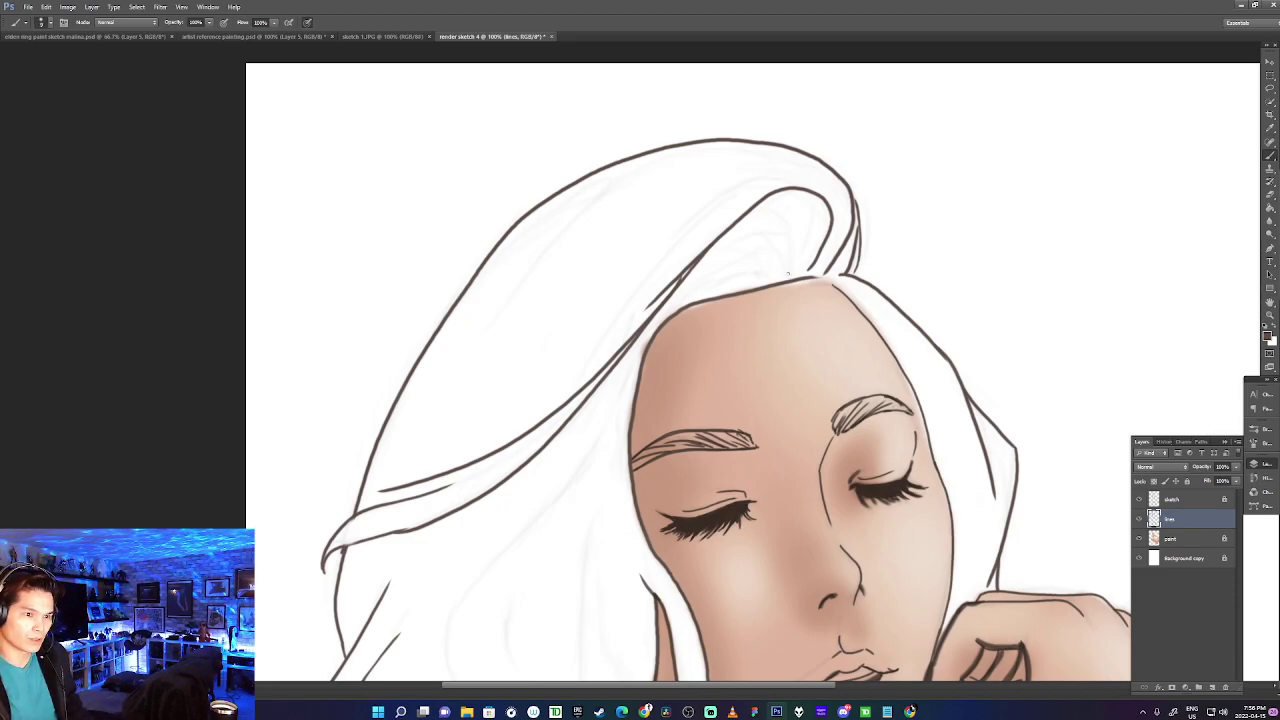
Ink thin flowing strand lines inside the front lock, fanning from the parting along the hairline.
{"action": "left_click_drag", "start_coordinate": [789, 270], "coordinate": [777, 211]}
{"action": "mouse_move", "coordinate": [797, 276]}
{"action": "left_mouse_down"}
{"action": "mouse_move", "coordinate": [807, 228]}
{"action": "mouse_move", "coordinate": [783, 230]}
{"action": "mouse_move", "coordinate": [787, 275]}
{"action": "mouse_move", "coordinate": [744, 228]}
{"action": "left_mouse_up"}
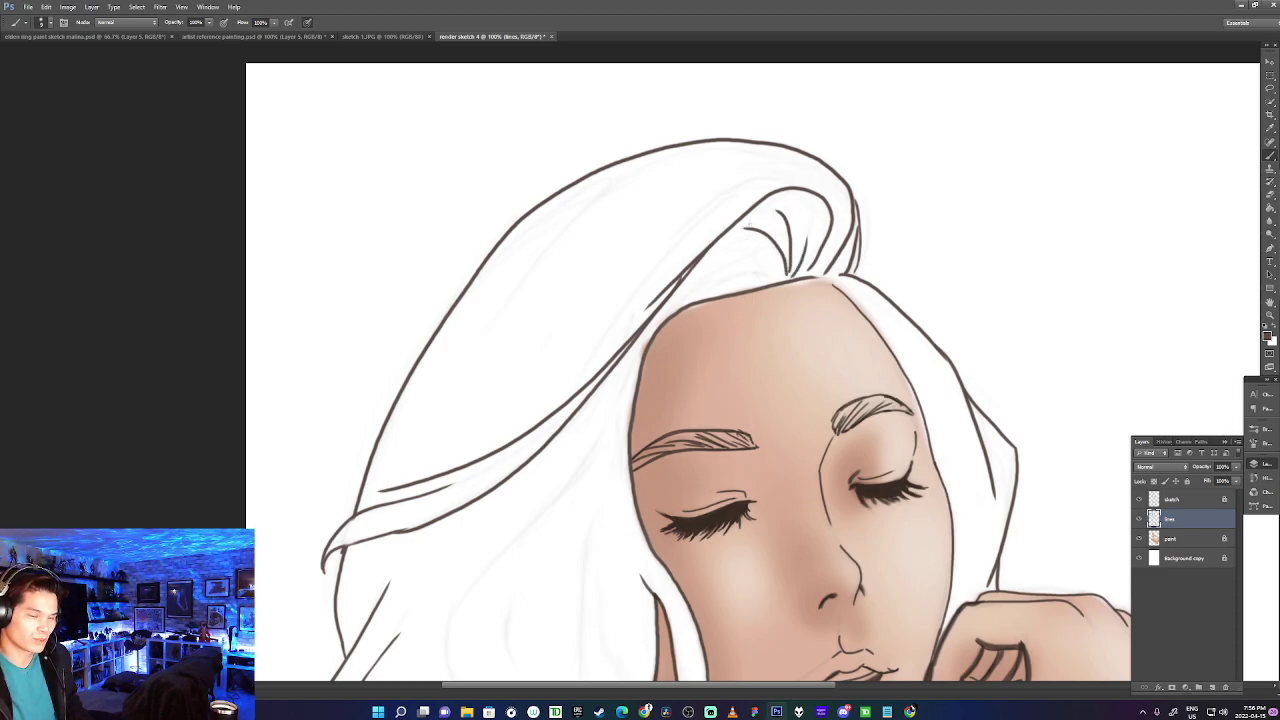
{"action": "left_click_drag", "start_coordinate": [746, 229], "coordinate": [798, 231]}
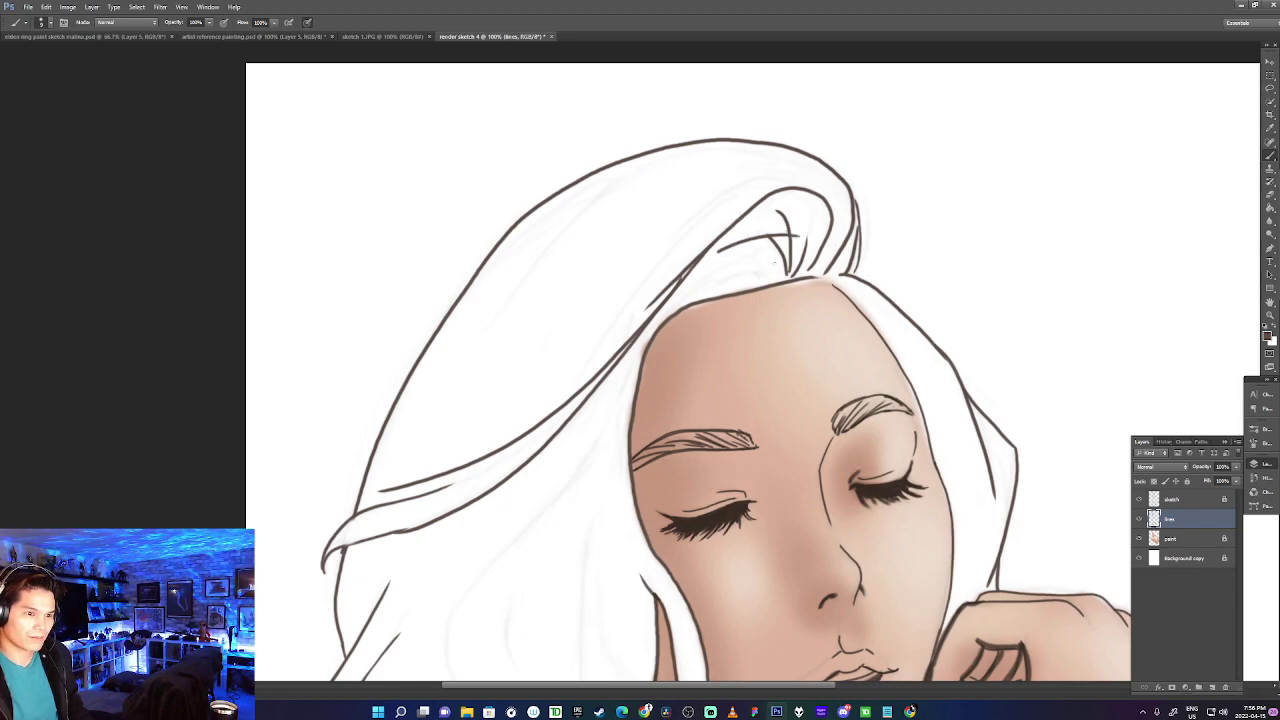
{"action": "left_click_drag", "start_coordinate": [778, 276], "coordinate": [698, 295]}
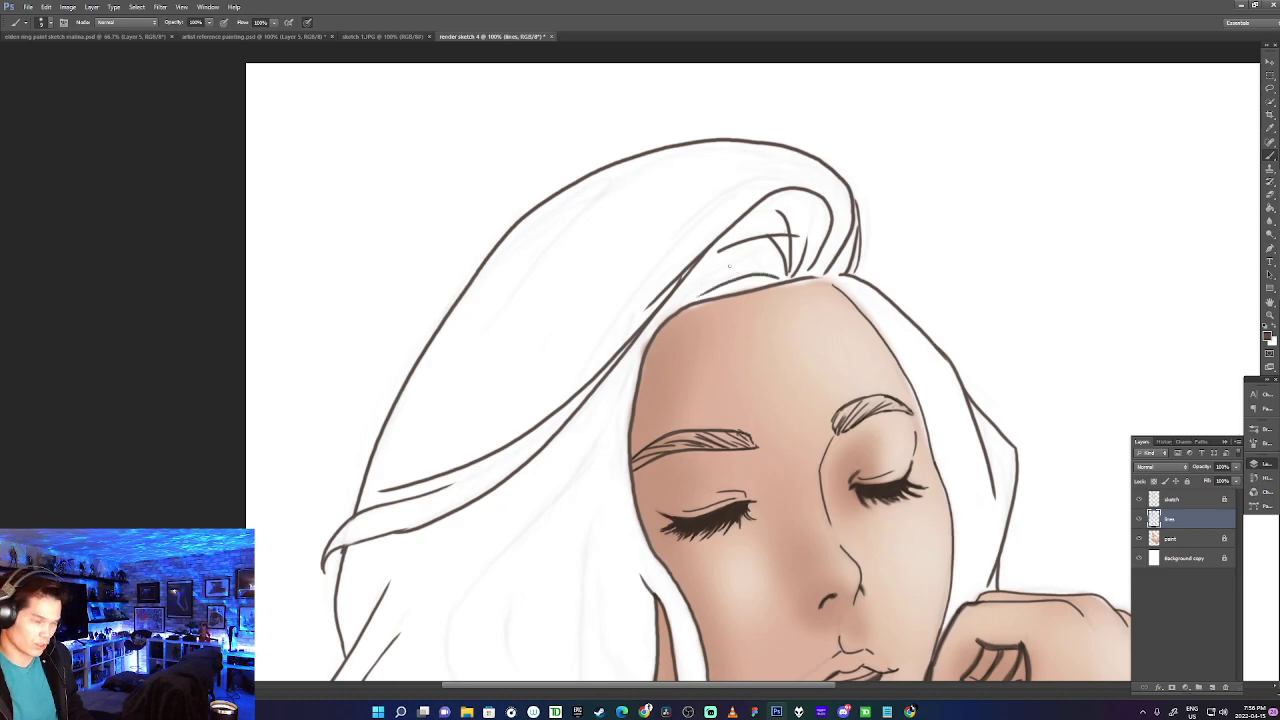
{"action": "key", "text": "ctrl+z"}
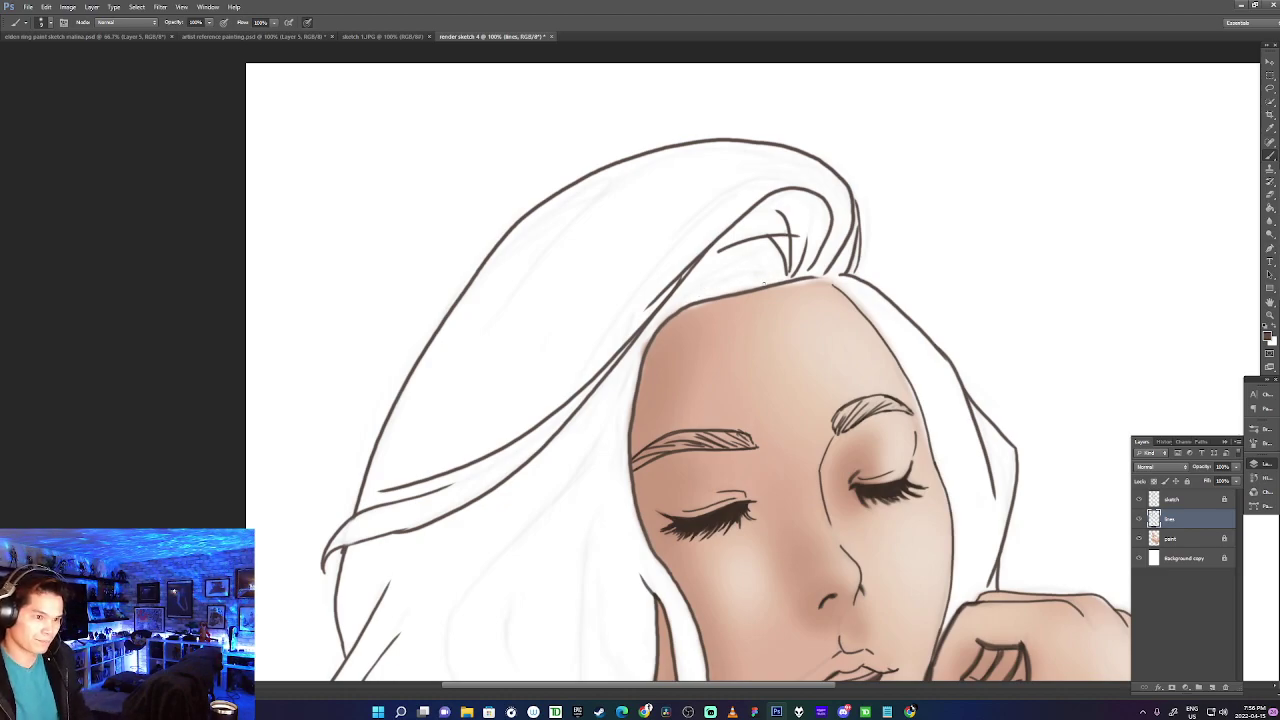
{"action": "mouse_move", "coordinate": [766, 279]}
{"action": "left_mouse_down"}
{"action": "mouse_move", "coordinate": [683, 297]}
{"action": "mouse_move", "coordinate": [640, 362]}
{"action": "left_mouse_up"}
{"action": "left_click_drag", "start_coordinate": [753, 267], "coordinate": [668, 312]}
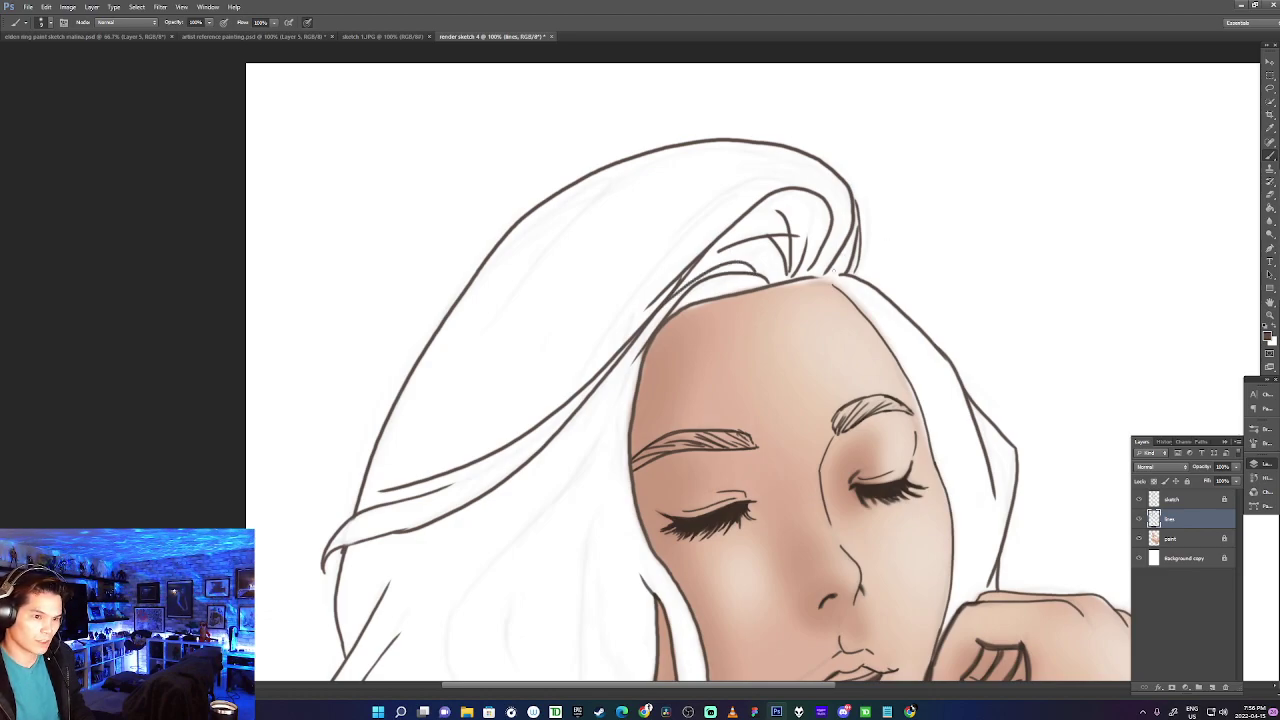
{"action": "mouse_move", "coordinate": [801, 279]}
{"action": "left_mouse_down"}
{"action": "mouse_move", "coordinate": [808, 268]}
{"action": "mouse_move", "coordinate": [850, 297]}
{"action": "mouse_move", "coordinate": [970, 440]}
{"action": "left_mouse_up"}
{"action": "key", "text": "ctrl+z"}
{"action": "mouse_move", "coordinate": [842, 288]}
{"action": "left_mouse_down"}
{"action": "mouse_move", "coordinate": [970, 472]}
{"action": "mouse_move", "coordinate": [904, 264]}
{"action": "left_mouse_up"}
{"action": "left_click_drag", "start_coordinate": [610, 259], "coordinate": [558, 207]}
{"action": "mouse_move", "coordinate": [530, 96]}
{"action": "left_mouse_down"}
{"action": "mouse_move", "coordinate": [505, 150]}
{"action": "mouse_move", "coordinate": [404, 265]}
{"action": "mouse_move", "coordinate": [452, 467]}
{"action": "left_mouse_up"}
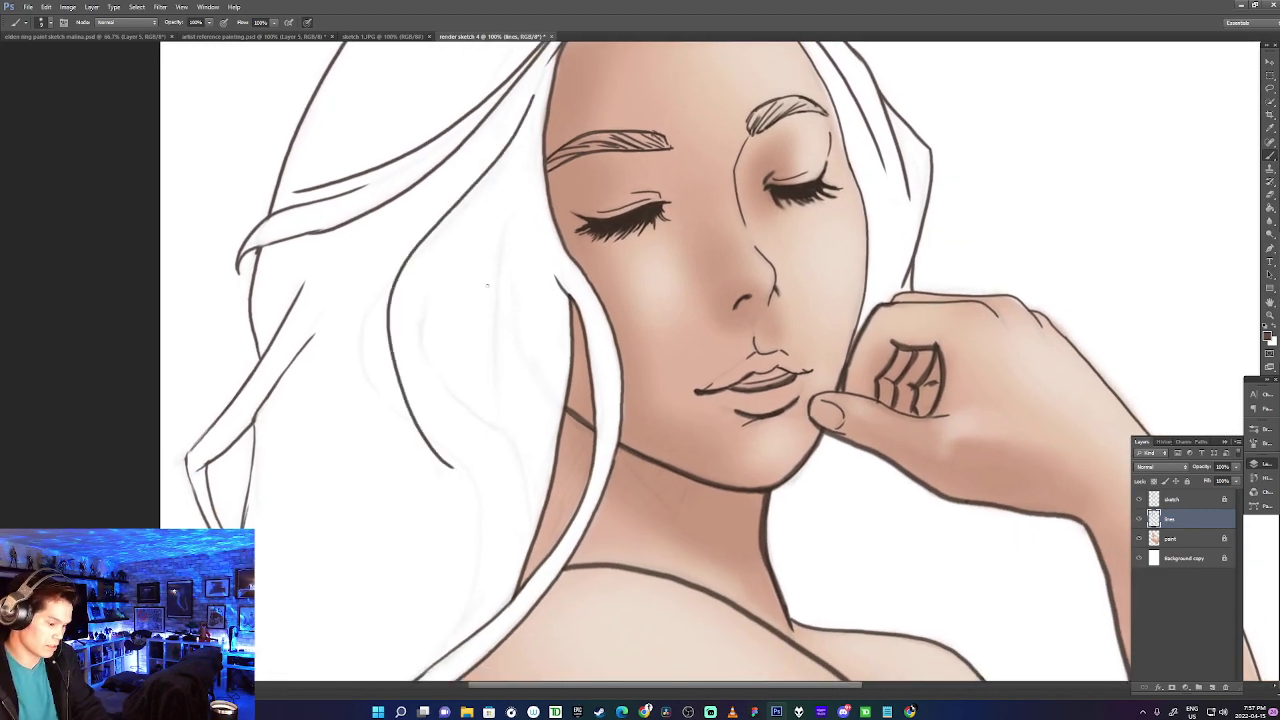
{"action": "key", "text": "ctrl+z"}
{"action": "mouse_move", "coordinate": [546, 66]}
{"action": "left_mouse_down"}
{"action": "mouse_move", "coordinate": [414, 289]}
{"action": "mouse_move", "coordinate": [468, 478]}
{"action": "left_mouse_up"}
{"action": "key", "text": "ctrl+z"}
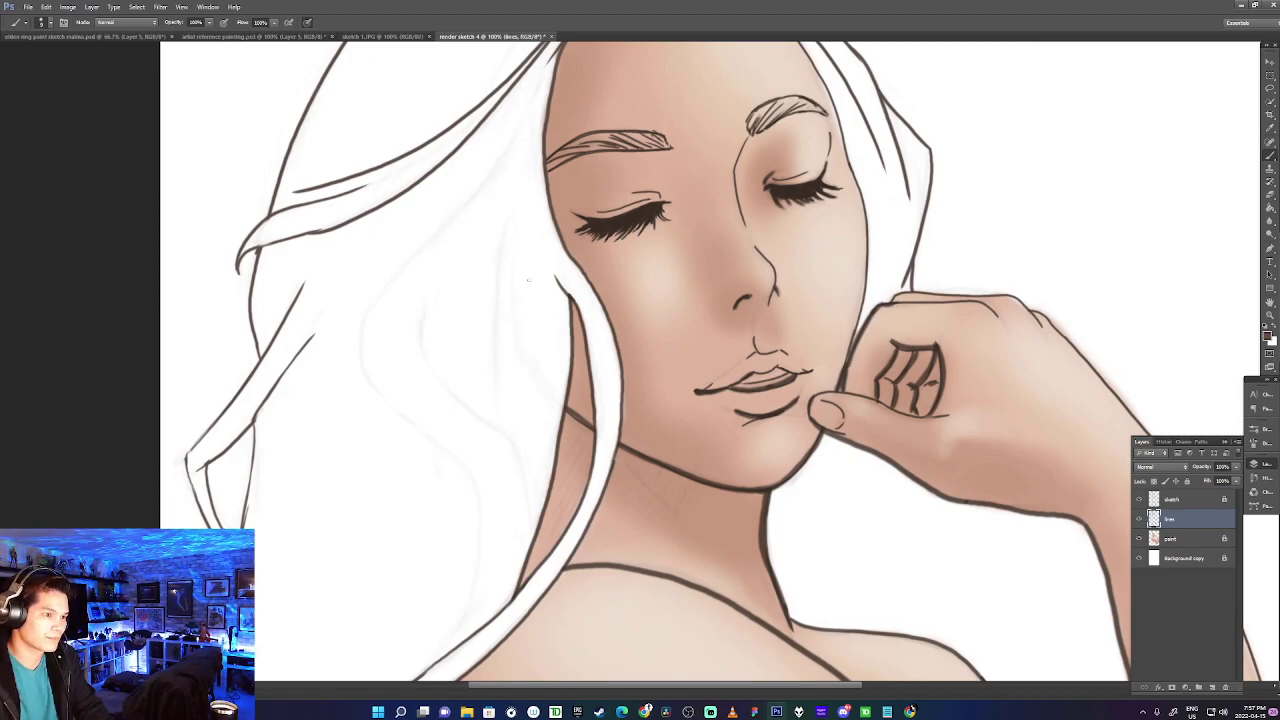
Ink a strand line along the hair beside the cheek and temple, and a second one curving down and away from it.
{"action": "left_click_drag", "start_coordinate": [573, 298], "coordinate": [526, 115]}
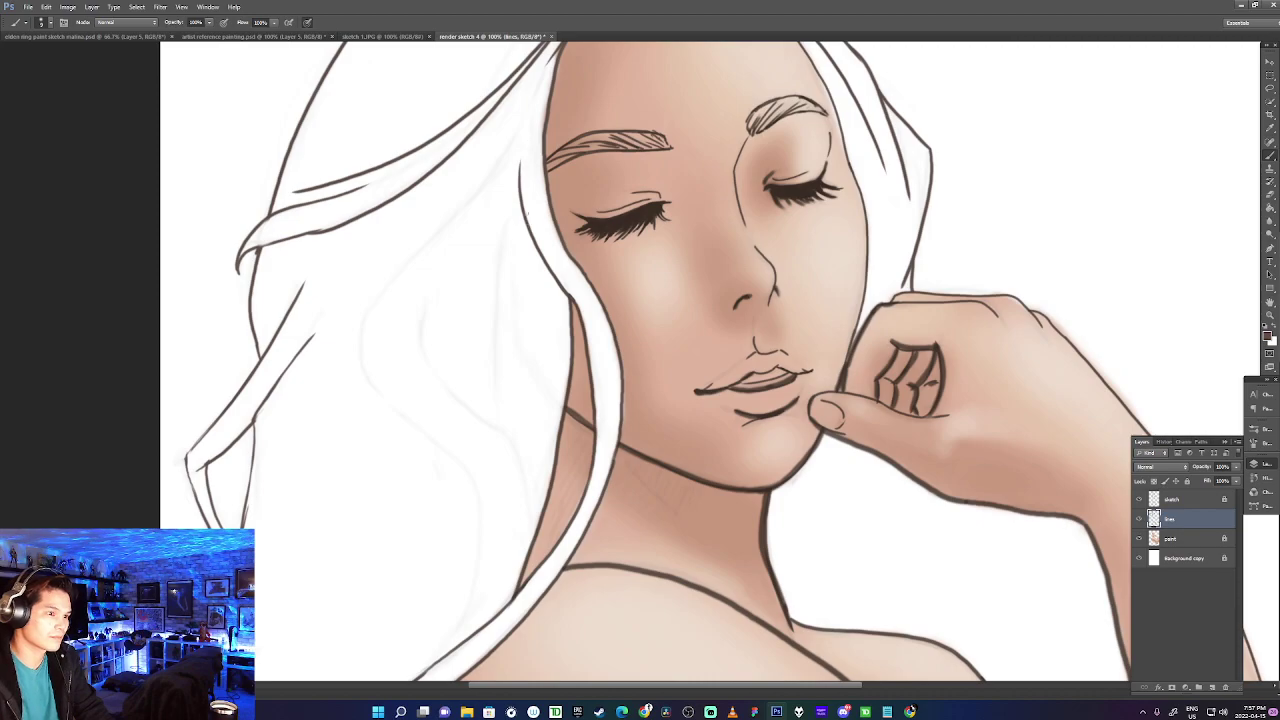
{"action": "left_click_drag", "start_coordinate": [519, 162], "coordinate": [456, 467]}
{"action": "key", "text": "ctrl+z"}
{"action": "left_click_drag", "start_coordinate": [520, 200], "coordinate": [492, 420]}
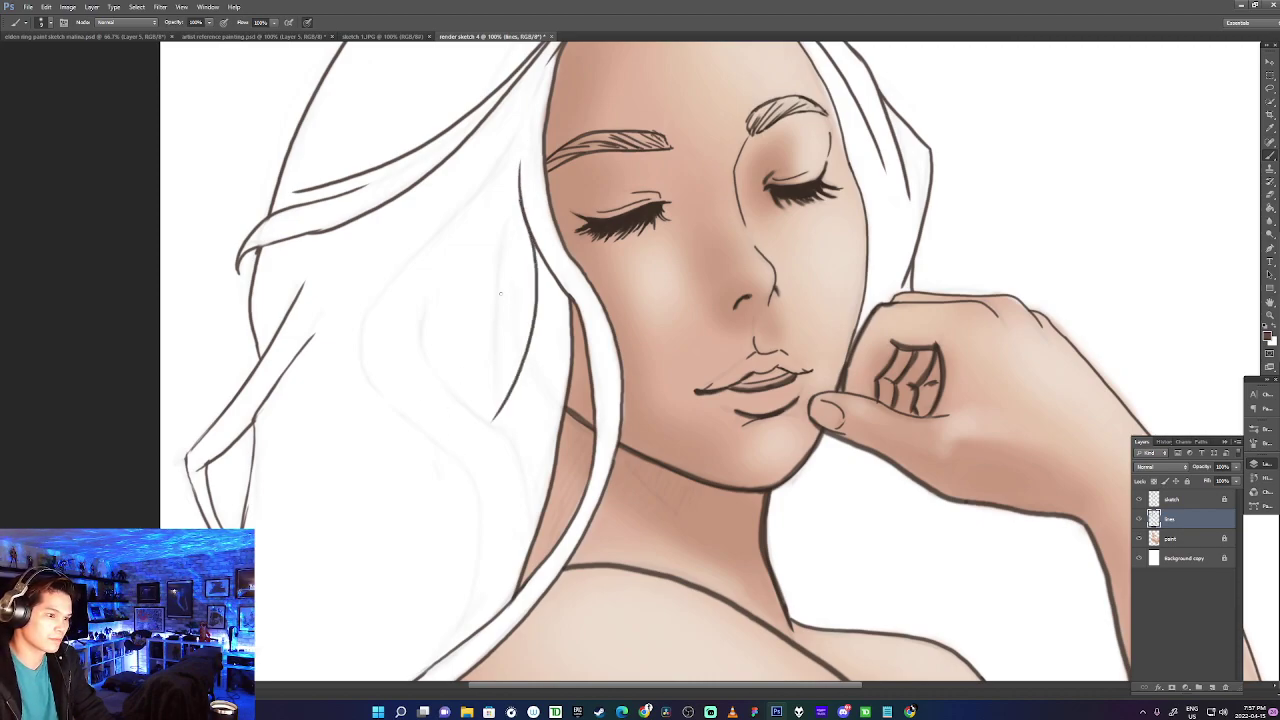
Ink the far hair edge as a curved line from beneath the raised hand down to the far shoulder.
{"action": "left_click_drag", "start_coordinate": [519, 563], "coordinate": [375, 483]}
{"action": "left_click_drag", "start_coordinate": [507, 472], "coordinate": [366, 637]}
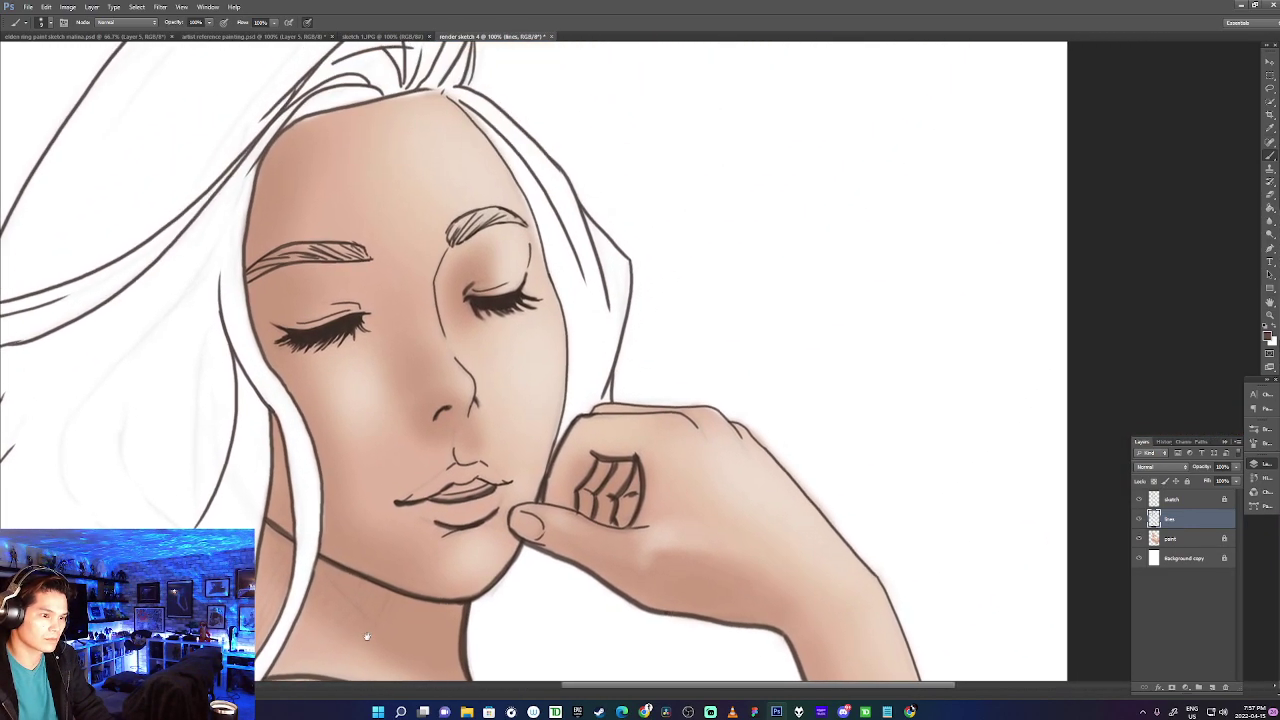
{"action": "left_click_drag", "start_coordinate": [545, 532], "coordinate": [543, 363]}
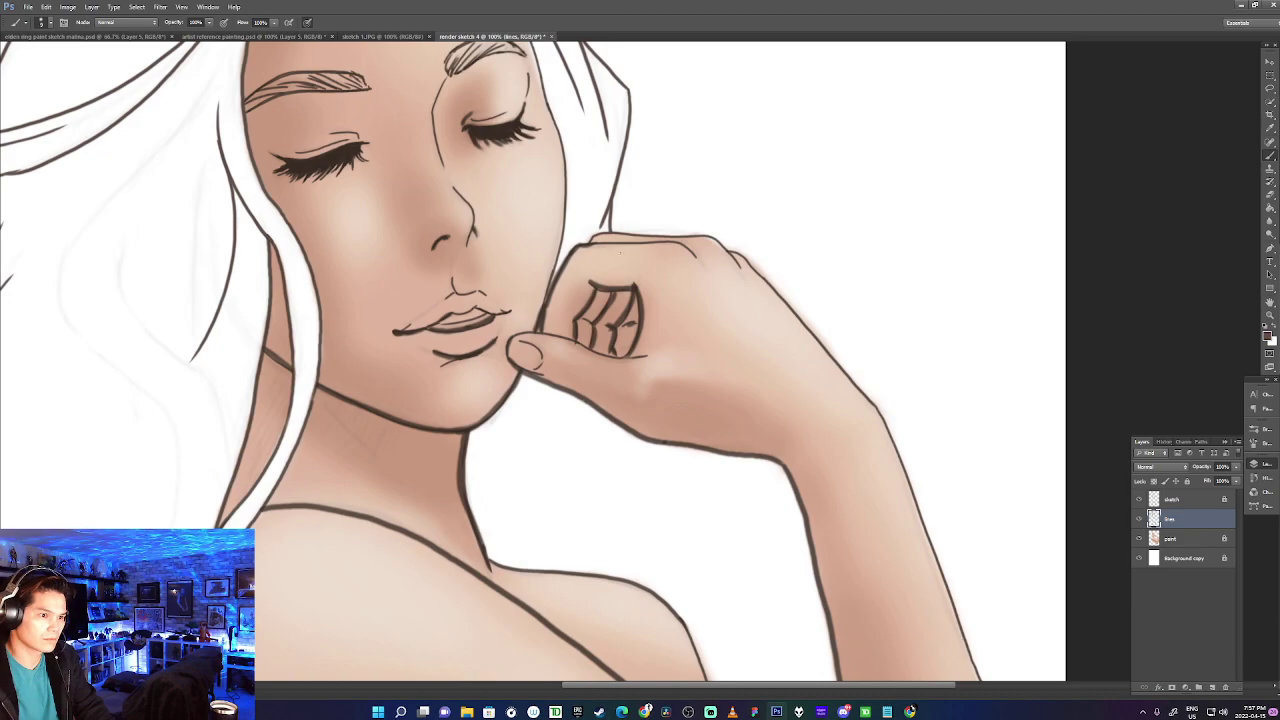
{"action": "mouse_move", "coordinate": [572, 394]}
{"action": "left_mouse_down"}
{"action": "mouse_move", "coordinate": [531, 512]}
{"action": "mouse_move", "coordinate": [542, 578]}
{"action": "left_mouse_up"}
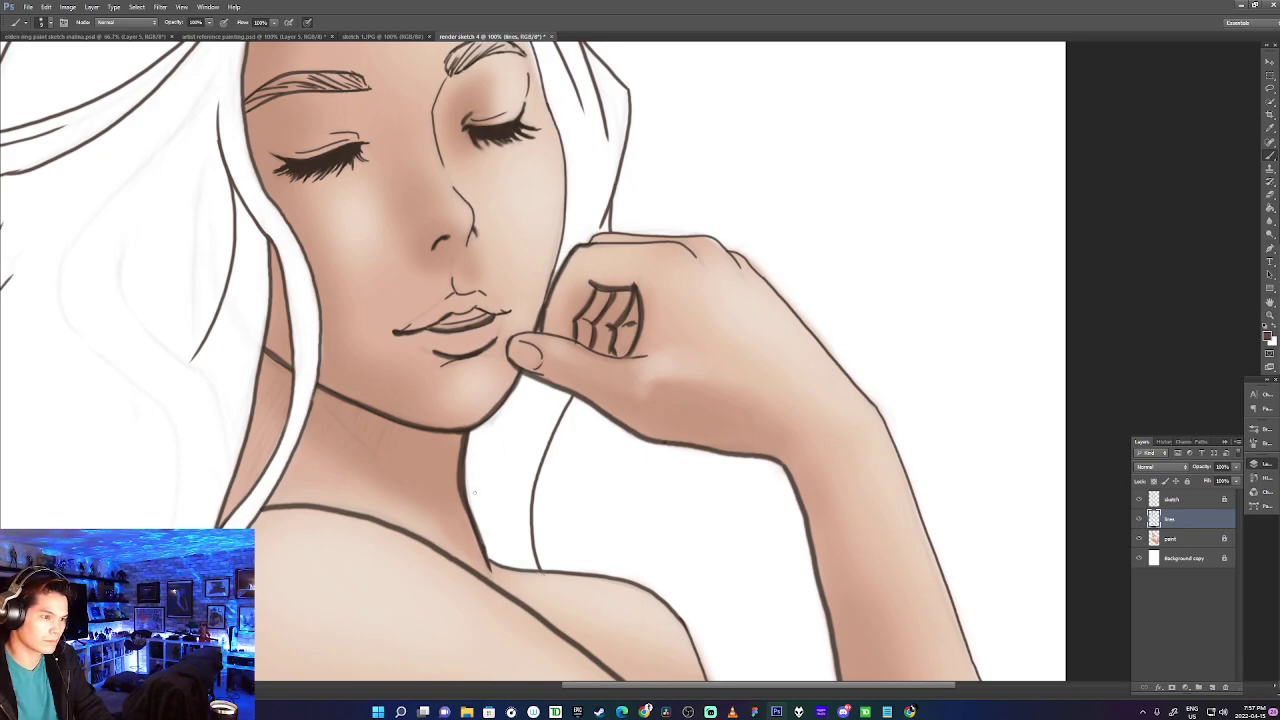
Thicken the far shoulder's outline from the base of the neck to just past the hair edge.
{"action": "key", "text": "ctrl+minus"}
{"action": "key", "text": "ctrl+minus"}
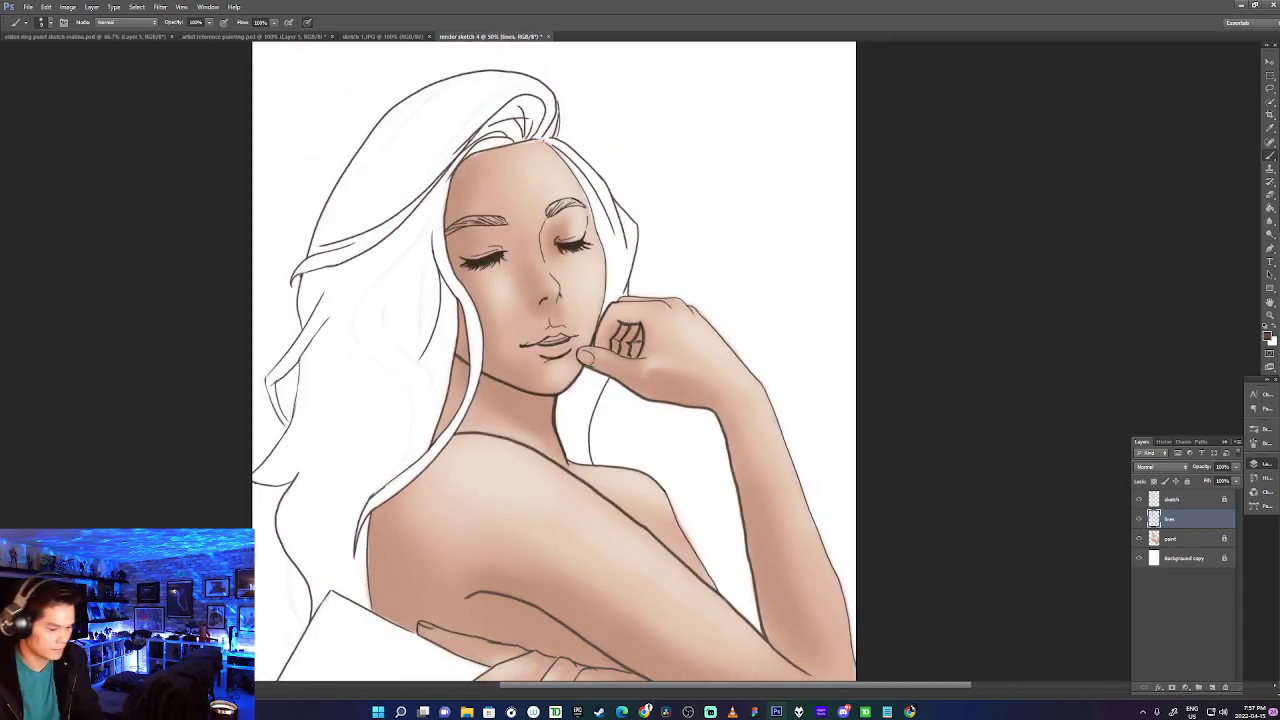
{"action": "left_click_drag", "start_coordinate": [630, 580], "coordinate": [568, 465]}
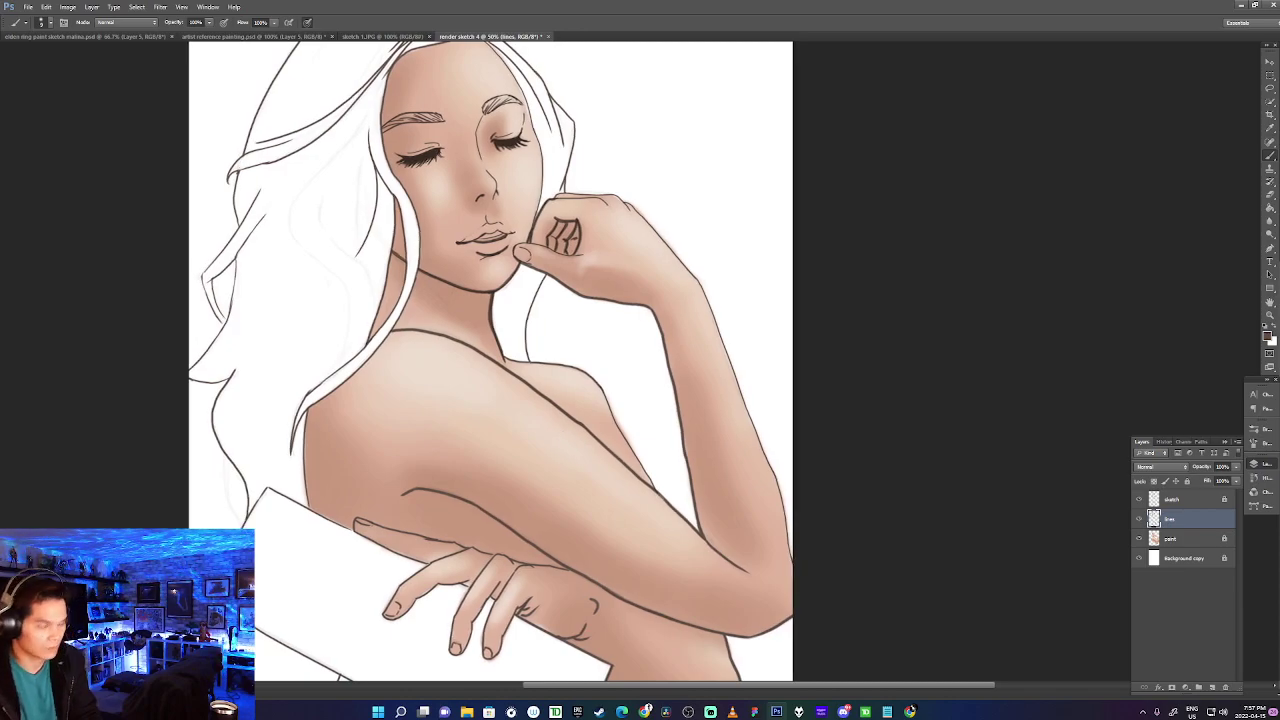
{"action": "key", "text": "ctrl+plus"}
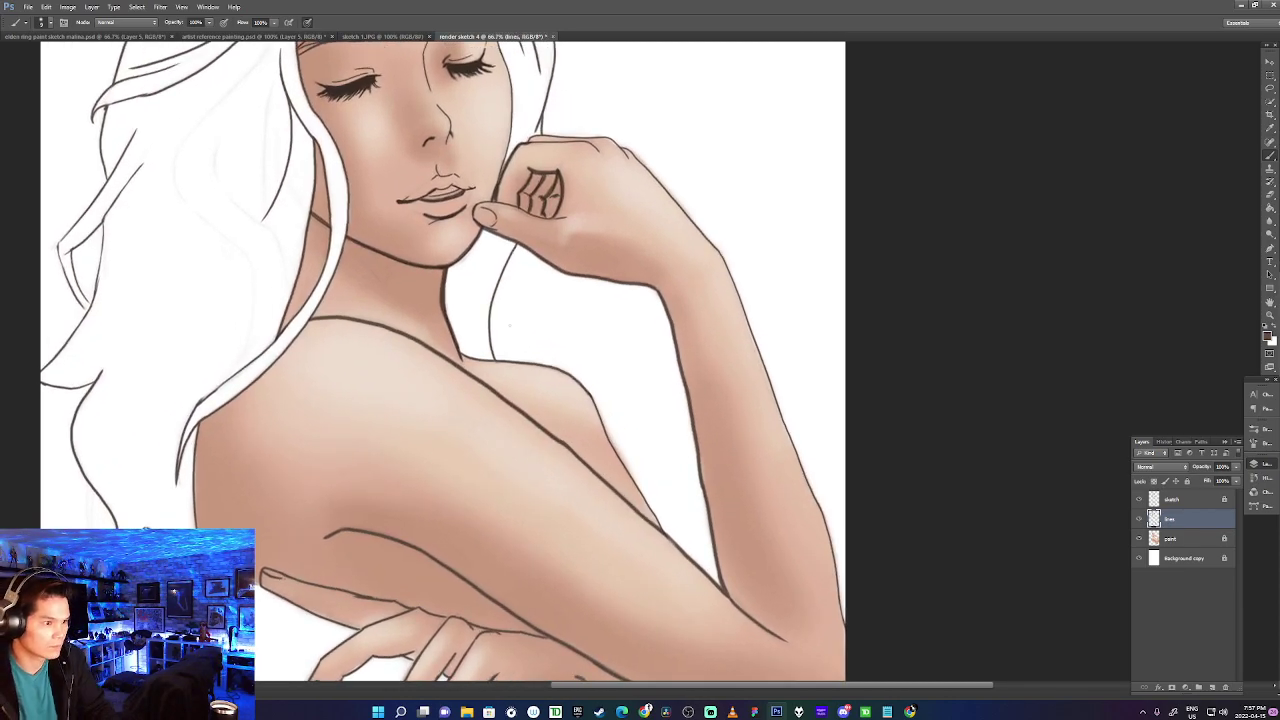
{"action": "left_click_drag", "start_coordinate": [460, 352], "coordinate": [578, 365]}
{"action": "key", "text": "ctrl+z"}
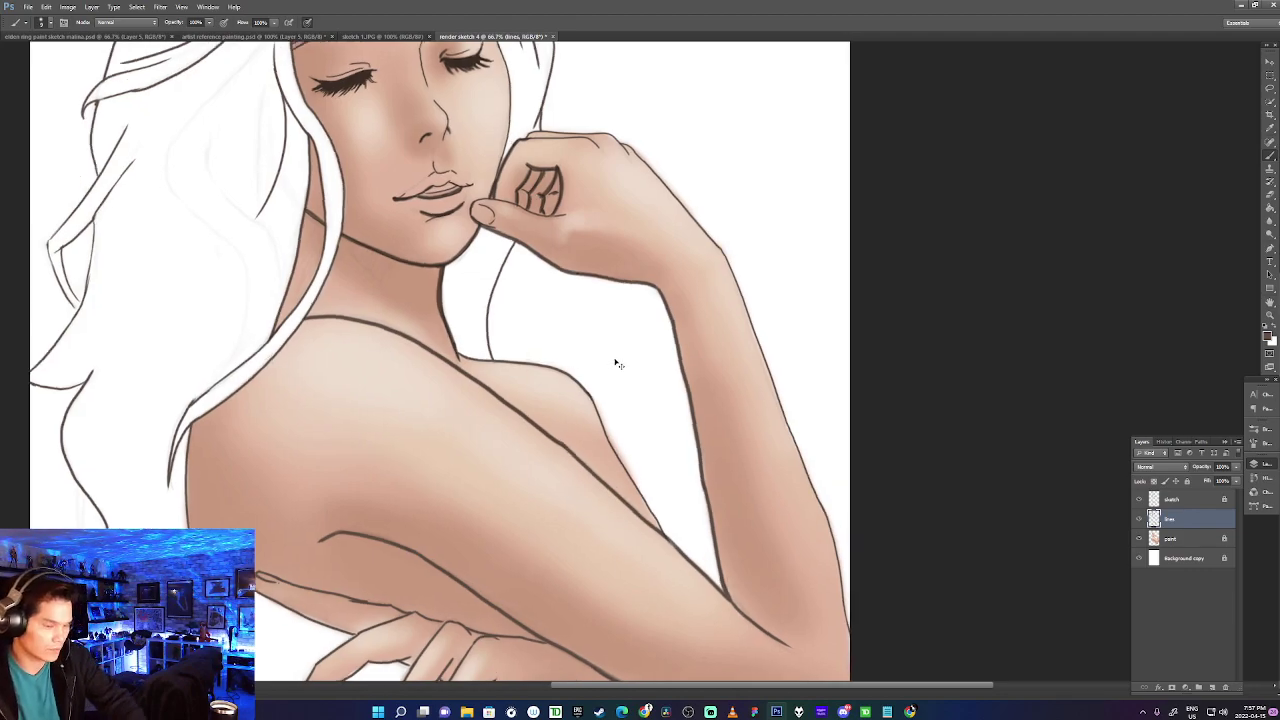
{"action": "key", "text": "ctrl+plus"}
{"action": "key", "text": "ctrl+plus"}
{"action": "left_click_drag", "start_coordinate": [487, 370], "coordinate": [597, 237]}
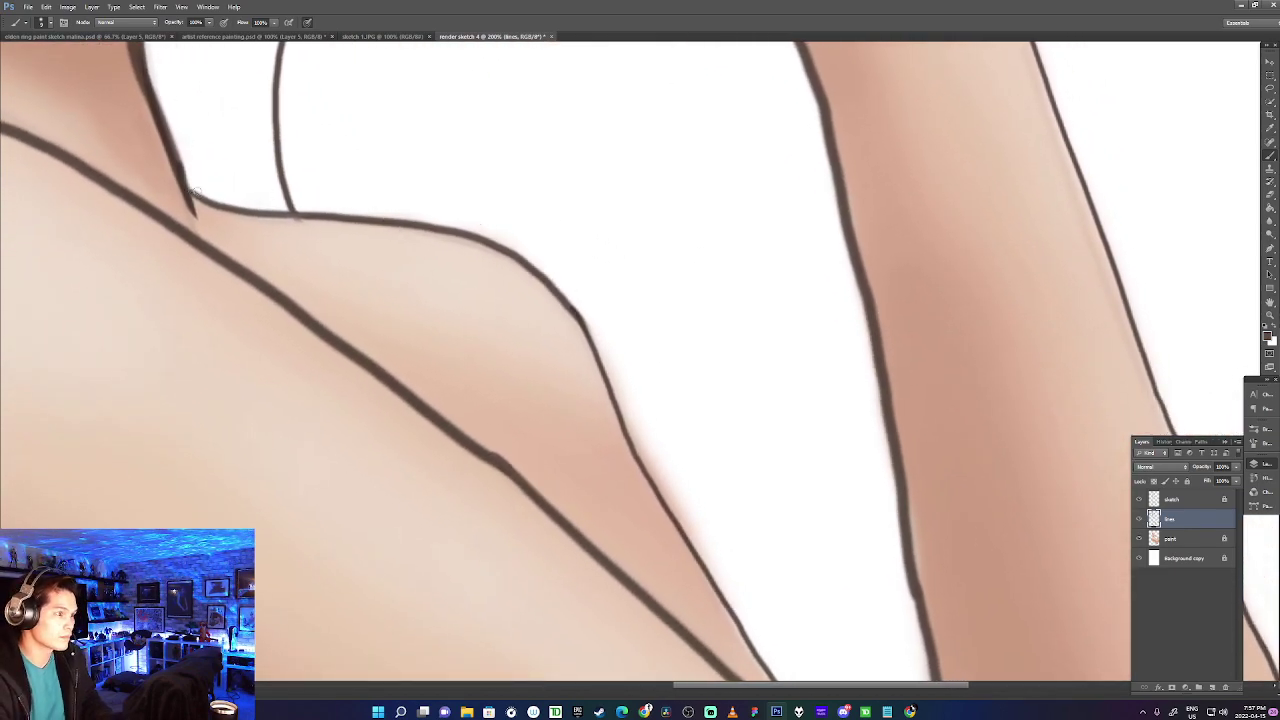
{"action": "left_click_drag", "start_coordinate": [191, 192], "coordinate": [376, 218]}
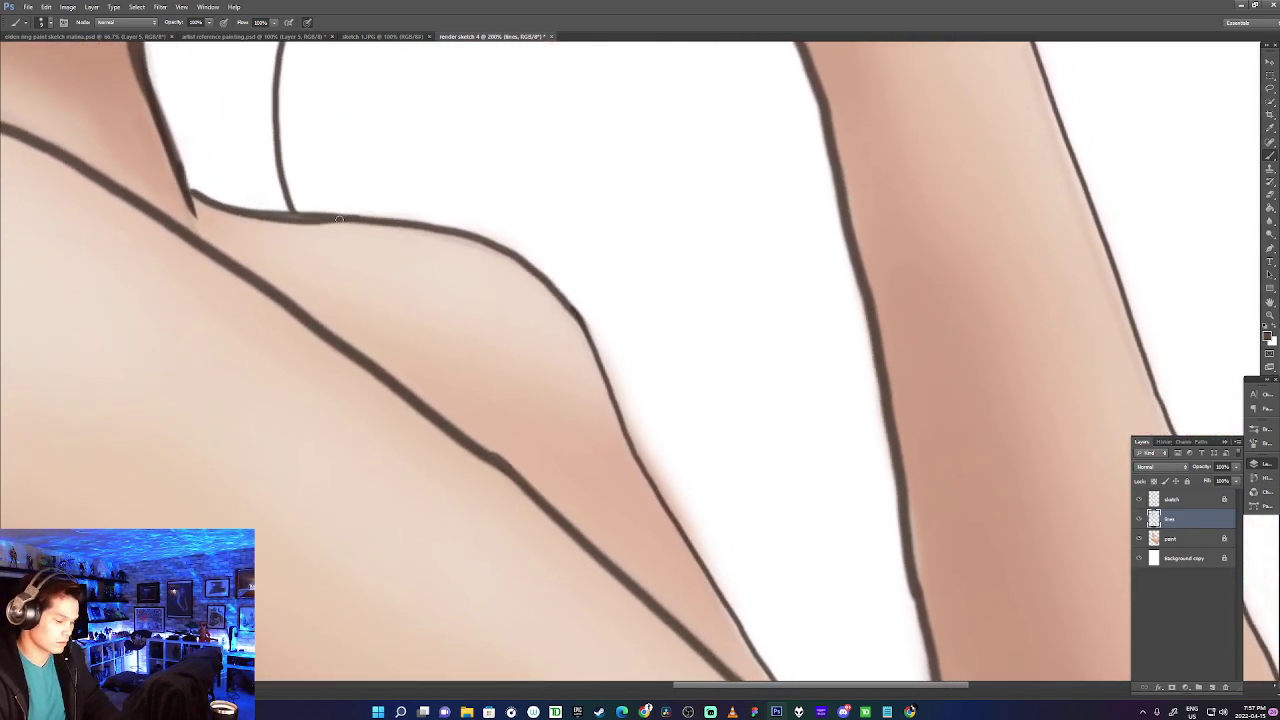
{"action": "key", "text": "ctrl+z"}
{"action": "mouse_move", "coordinate": [195, 192]}
{"action": "left_mouse_down"}
{"action": "mouse_move", "coordinate": [236, 211]}
{"action": "mouse_move", "coordinate": [372, 220]}
{"action": "left_mouse_up"}
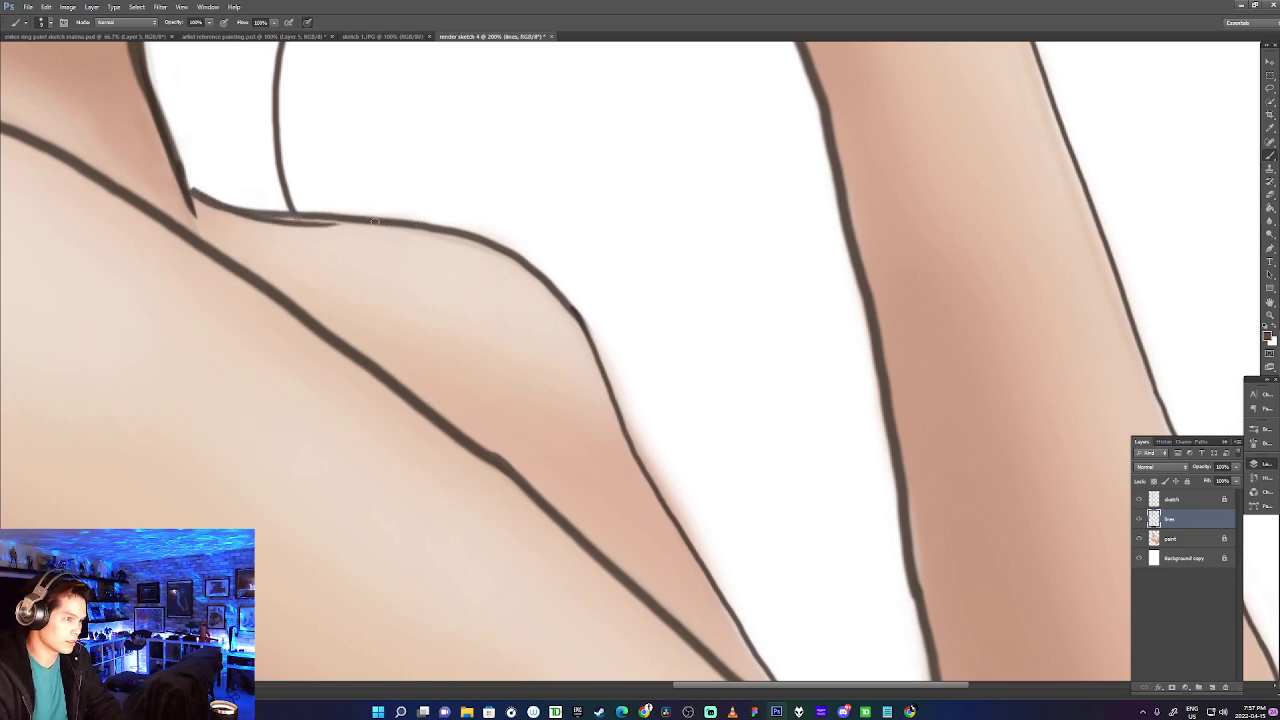
{"action": "key", "text": "ctrl+z"}
{"action": "left_click_drag", "start_coordinate": [184, 190], "coordinate": [332, 213]}
{"action": "key", "text": "ctrl+z"}
{"action": "left_click_drag", "start_coordinate": [186, 190], "coordinate": [330, 220]}
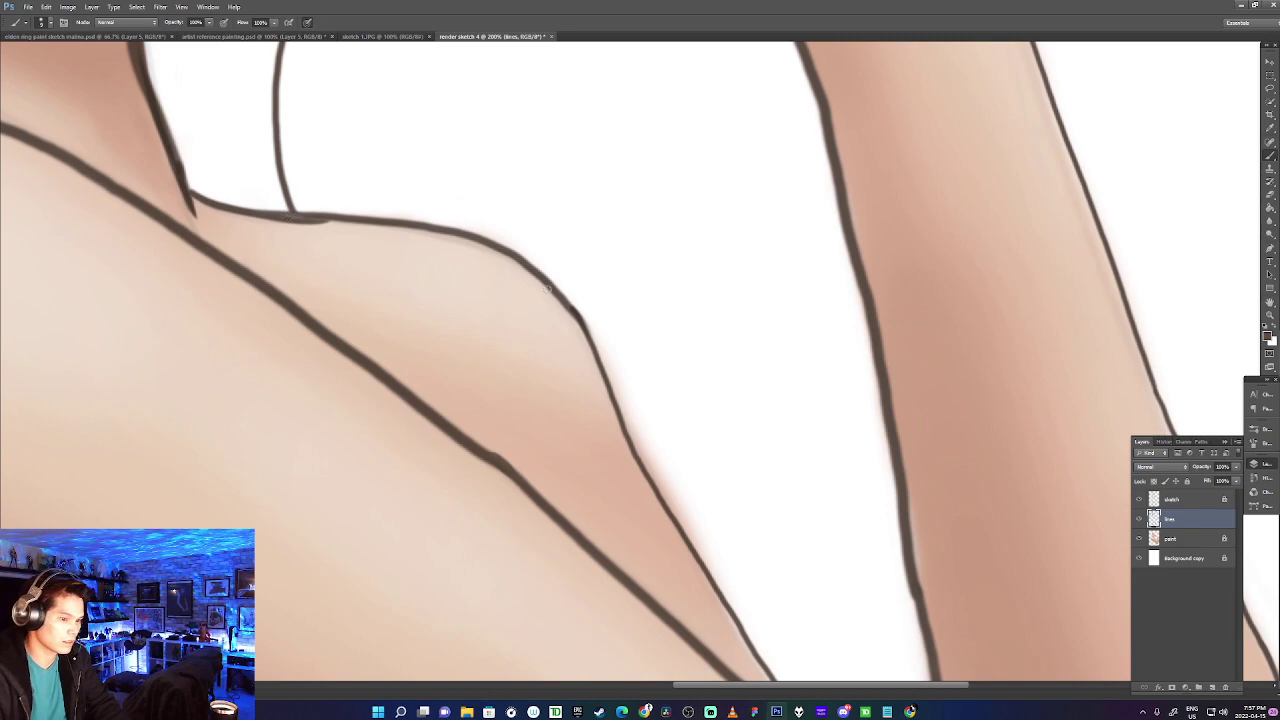
Re-ink the far upper arm's outline with a heavier line from the shoulder's corner down to the near arm.
{"action": "mouse_move", "coordinate": [651, 417]}
{"action": "left_mouse_down"}
{"action": "mouse_move", "coordinate": [477, 223]}
{"action": "mouse_move", "coordinate": [614, 488]}
{"action": "left_mouse_up"}
{"action": "key", "text": "ctrl+z"}
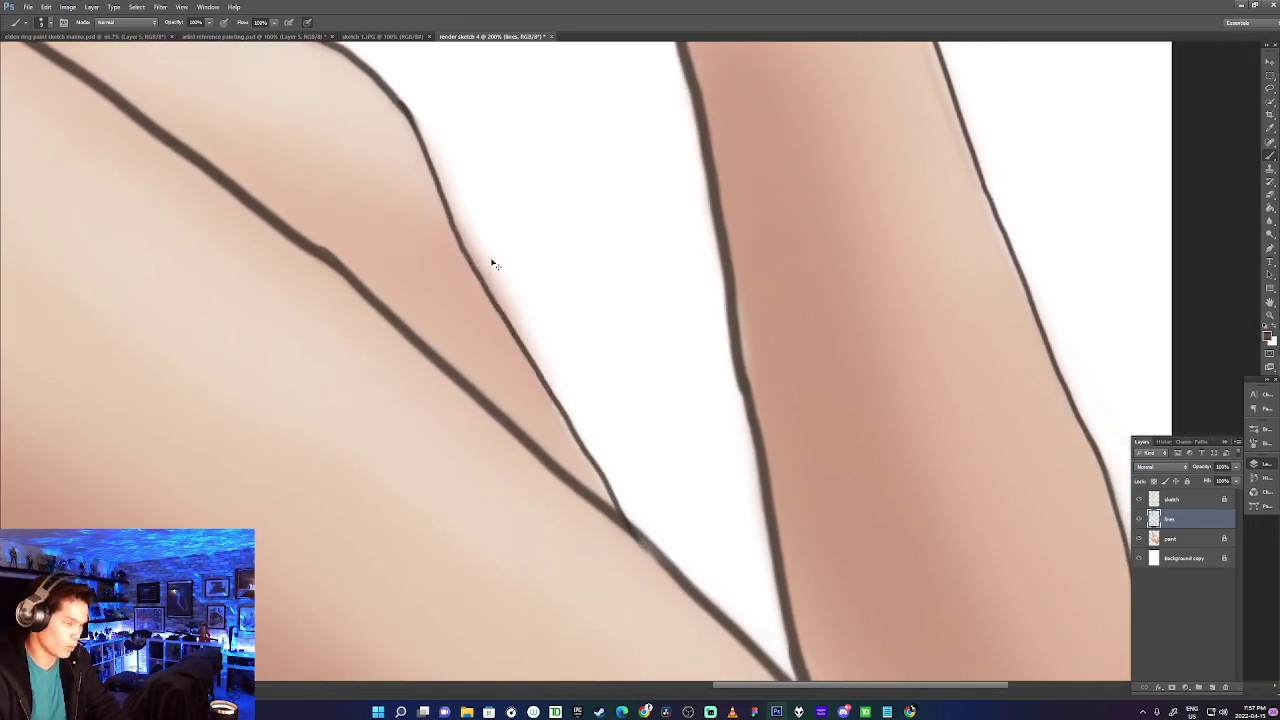
{"action": "mouse_move", "coordinate": [406, 111]}
{"action": "left_mouse_down"}
{"action": "mouse_move", "coordinate": [453, 225]}
{"action": "mouse_move", "coordinate": [591, 462]}
{"action": "left_mouse_up"}
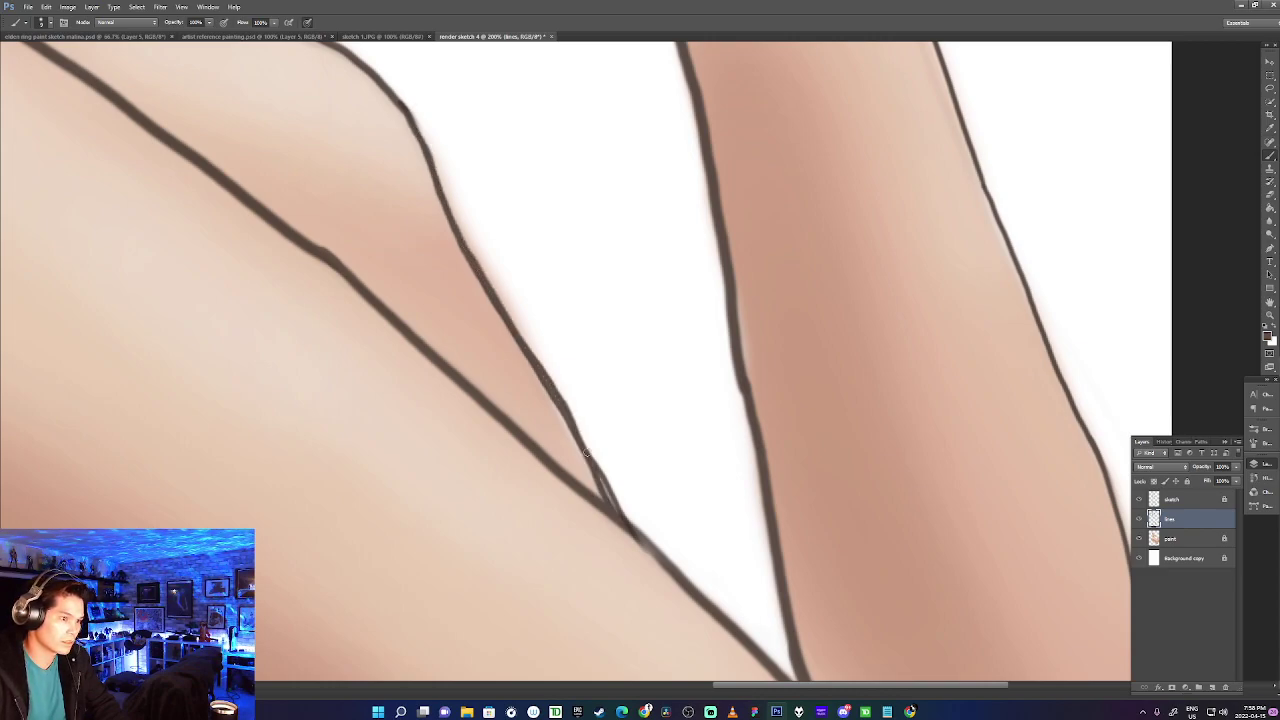
{"action": "key", "text": "ctrl+z"}
{"action": "mouse_move", "coordinate": [418, 120]}
{"action": "left_mouse_down"}
{"action": "mouse_move", "coordinate": [460, 240]}
{"action": "mouse_move", "coordinate": [602, 458]}
{"action": "left_mouse_up"}
{"action": "key", "text": "ctrl+z"}
{"action": "key", "text": "ctrl+z"}
{"action": "left_click_drag", "start_coordinate": [415, 112], "coordinate": [470, 284]}
{"action": "key", "text": "ctrl+z"}
{"action": "left_click_drag", "start_coordinate": [416, 130], "coordinate": [496, 298]}
{"action": "key", "text": "ctrl+z"}
{"action": "mouse_move", "coordinate": [414, 122]}
{"action": "left_mouse_down"}
{"action": "mouse_move", "coordinate": [478, 282]}
{"action": "mouse_move", "coordinate": [420, 136]}
{"action": "mouse_move", "coordinate": [474, 272]}
{"action": "mouse_move", "coordinate": [622, 500]}
{"action": "left_mouse_up"}
{"action": "key", "text": "ctrl+z"}
{"action": "key", "text": "ctrl+z"}
{"action": "left_click_drag", "start_coordinate": [410, 114], "coordinate": [472, 248]}
{"action": "key", "text": "ctrl+z"}
{"action": "mouse_move", "coordinate": [410, 114]}
{"action": "left_mouse_down"}
{"action": "mouse_move", "coordinate": [463, 256]}
{"action": "mouse_move", "coordinate": [618, 512]}
{"action": "left_mouse_up"}
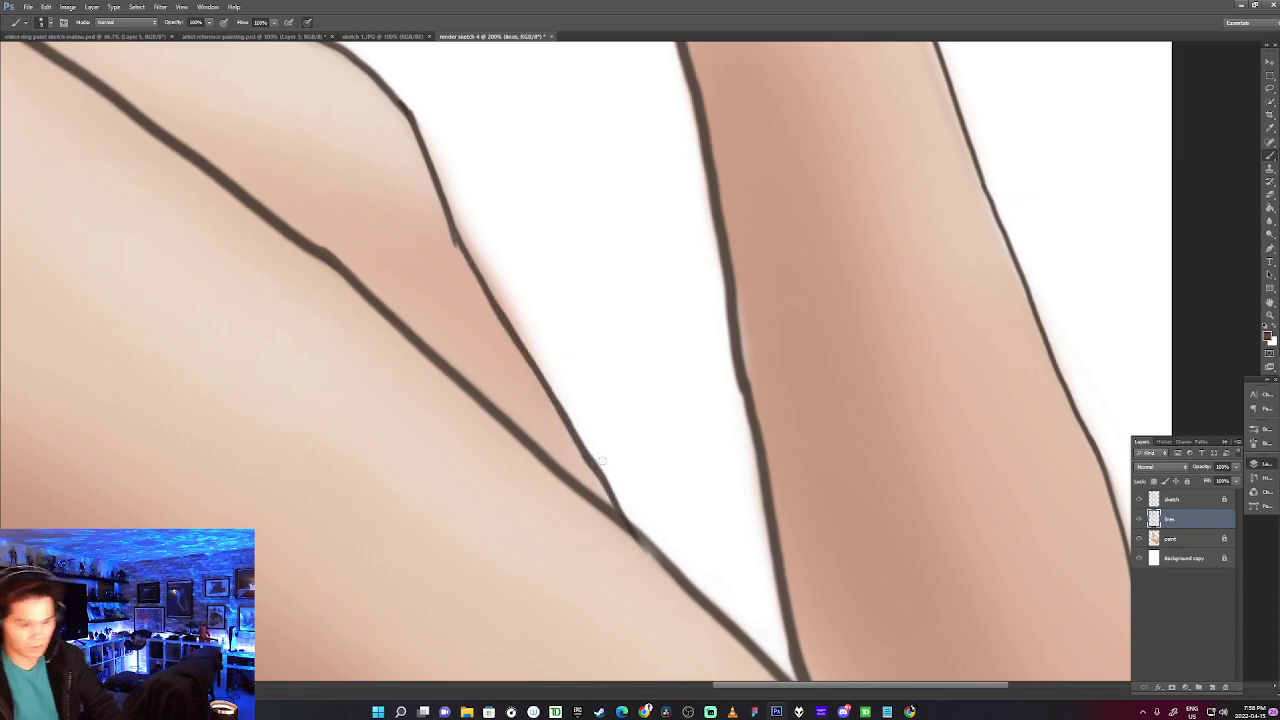
Lock the lines layer, and select and unlock the paint layer for editing.
{"action": "key", "text": "ctrl+minus"}
{"action": "key", "text": "ctrl+minus"}
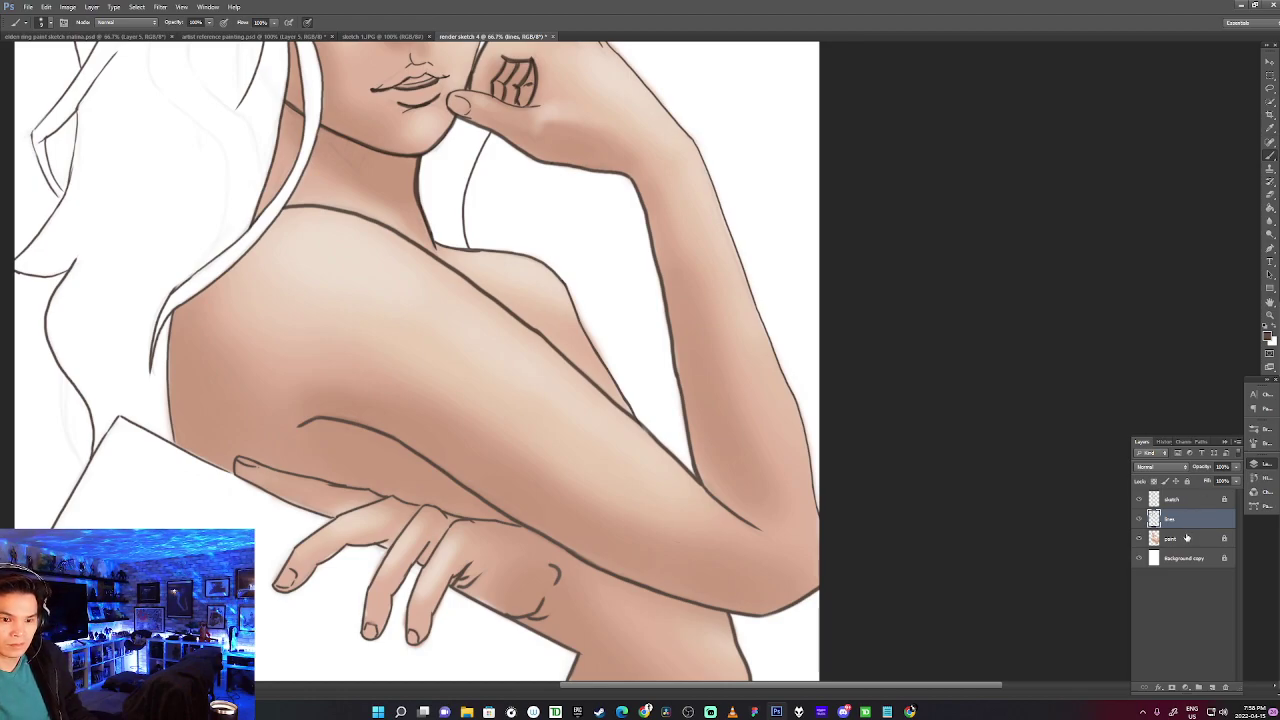
{"action": "left_click", "coordinate": [1187, 481]}
{"action": "left_click", "coordinate": [1180, 537]}
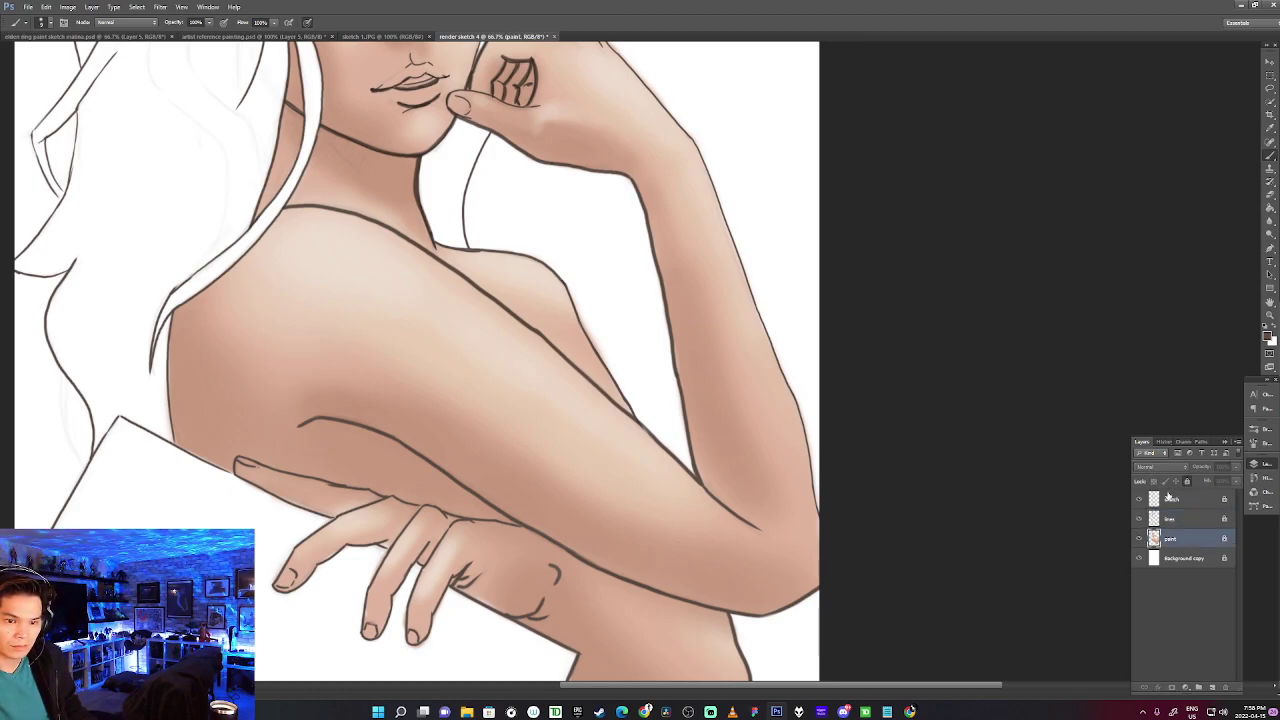
{"action": "key", "text": "ctrl+plus"}
{"action": "key", "text": "ctrl+plus"}
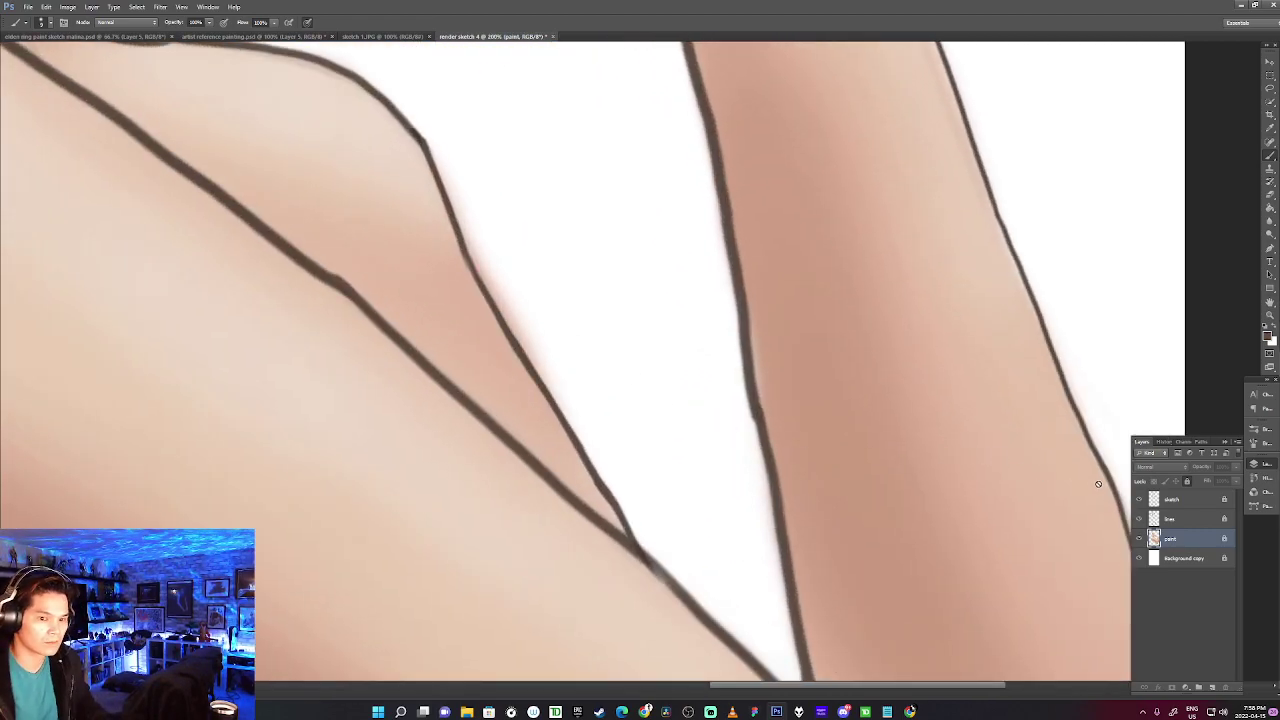
{"action": "left_click", "coordinate": [1185, 482]}
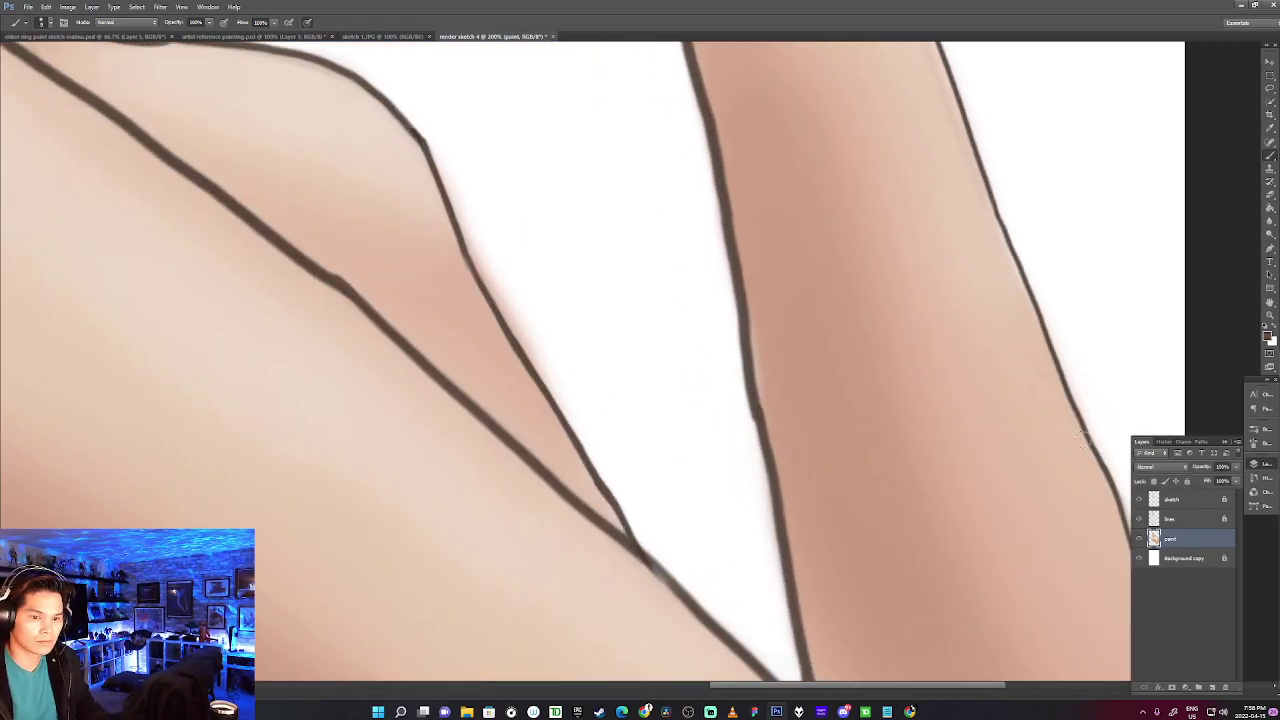
Erase the skin paint spilling outside the far upper arm's outline on the paint layer.
{"action": "mouse_move", "coordinate": [562, 358]}
{"action": "left_mouse_down"}
{"action": "mouse_move", "coordinate": [557, 374]}
{"action": "mouse_move", "coordinate": [510, 291]}
{"action": "left_mouse_up"}
{"action": "mouse_move", "coordinate": [527, 316]}
{"action": "left_mouse_down"}
{"action": "mouse_move", "coordinate": [462, 192]}
{"action": "mouse_move", "coordinate": [478, 190]}
{"action": "left_mouse_up"}
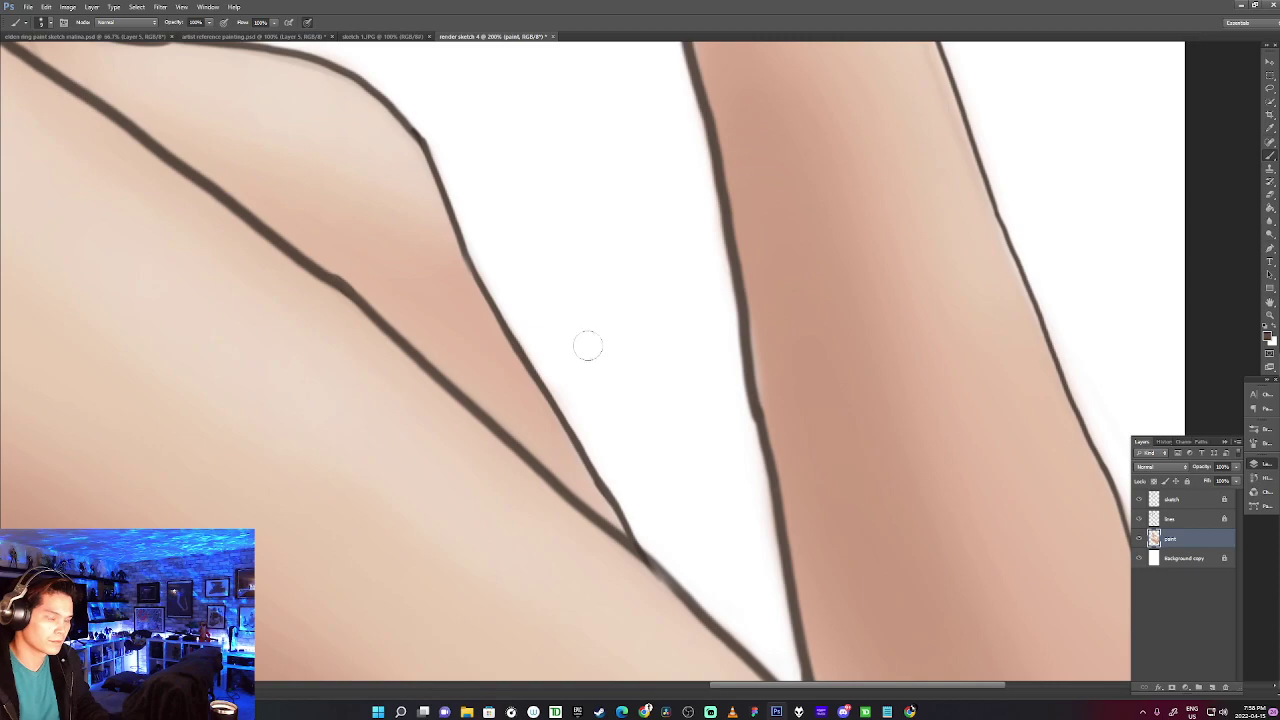
{"action": "mouse_move", "coordinate": [531, 241]}
{"action": "left_mouse_down"}
{"action": "mouse_move", "coordinate": [640, 511]}
{"action": "mouse_move", "coordinate": [710, 590]}
{"action": "left_mouse_up"}
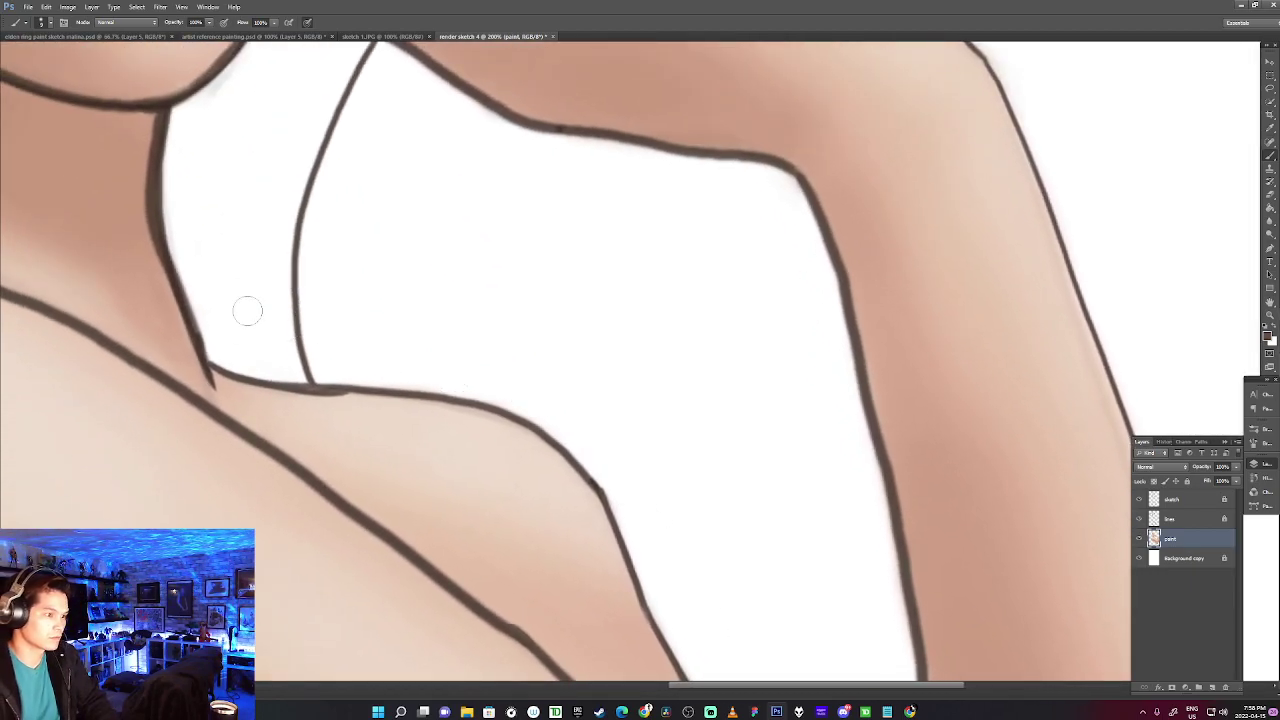
{"action": "left_click_drag", "start_coordinate": [623, 360], "coordinate": [725, 595]}
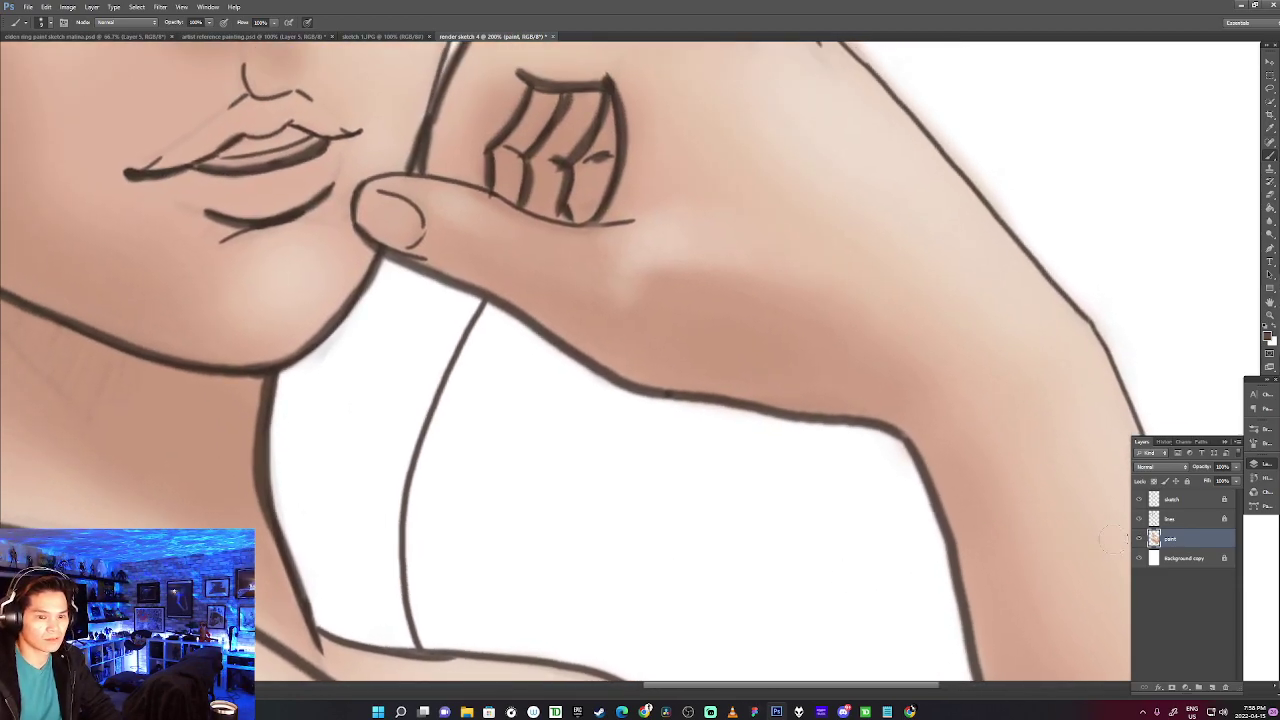
{"action": "left_click", "coordinate": [1189, 518]}
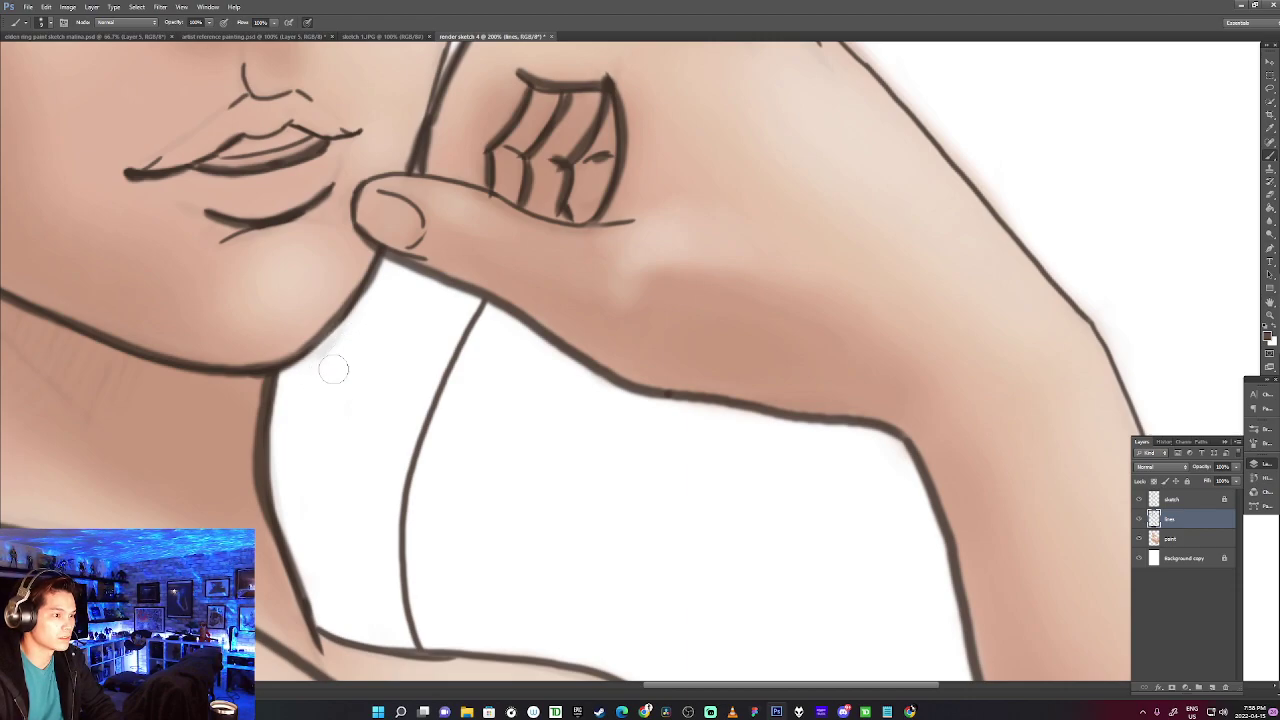
{"action": "left_click", "coordinate": [1184, 540]}
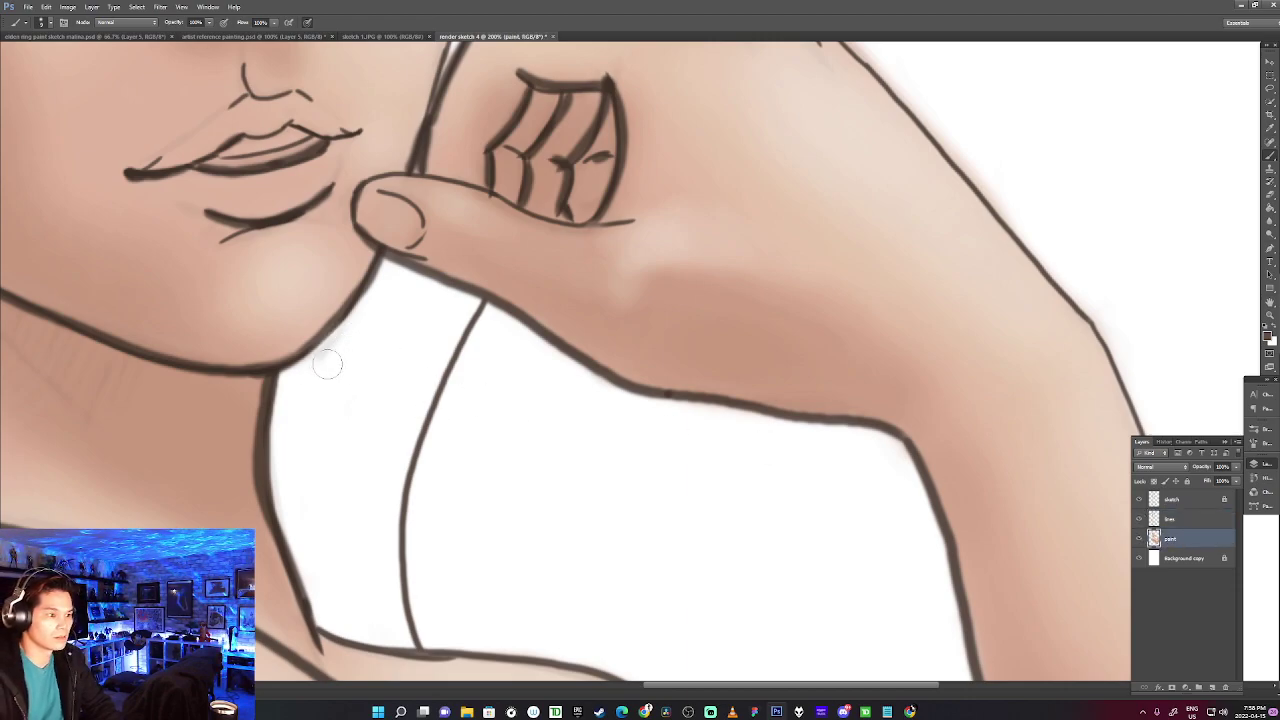
{"action": "left_click", "coordinate": [1188, 482]}
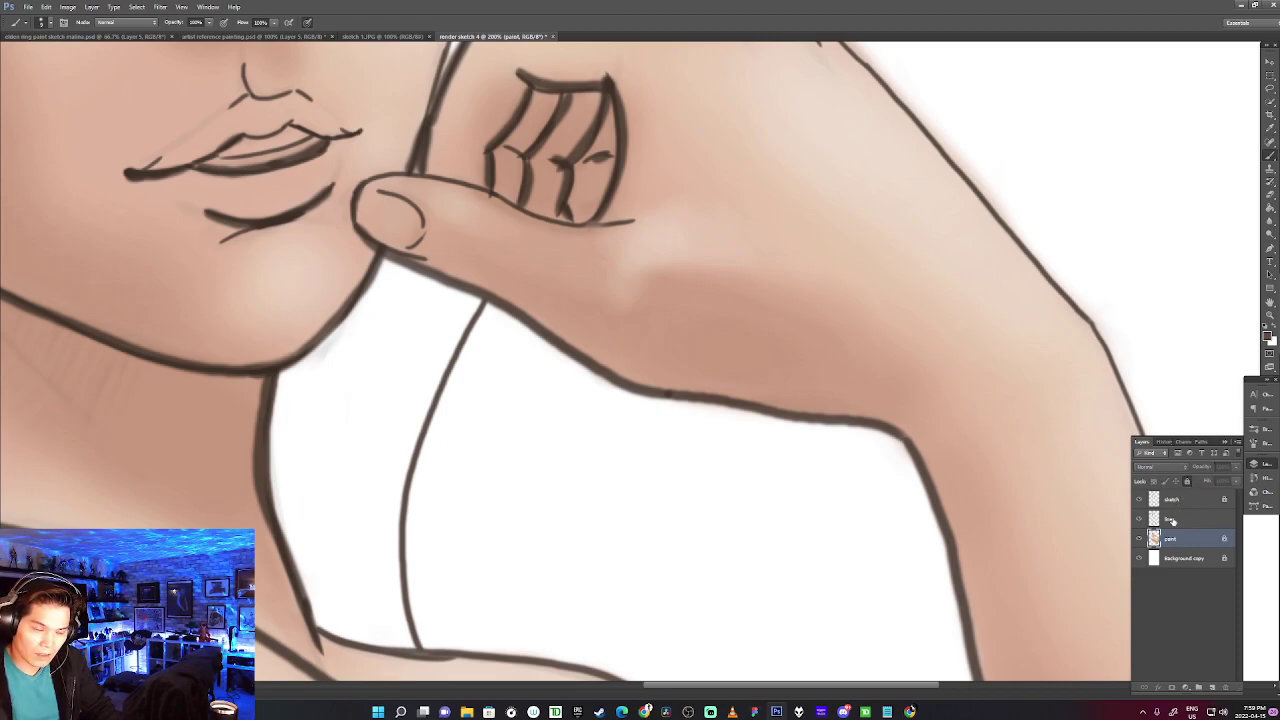
{"action": "left_click", "coordinate": [1173, 519]}
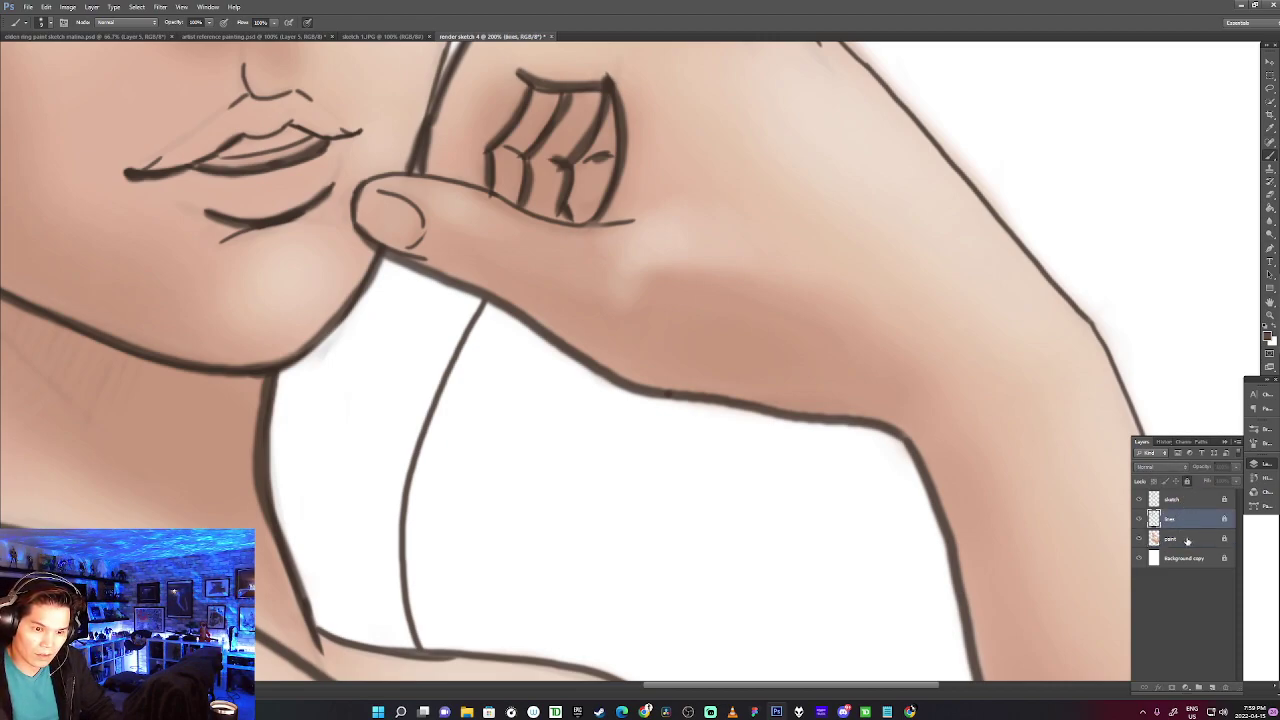
{"action": "left_click", "coordinate": [1188, 540]}
{"action": "left_click", "coordinate": [1189, 480]}
Inspect the paint layer's edges around the raised hand, forehead, hair and neck for skin colour outside the outlines.
{"action": "left_click_drag", "start_coordinate": [825, 491], "coordinate": [740, 634]}
{"action": "left_click_drag", "start_coordinate": [726, 501], "coordinate": [754, 586]}
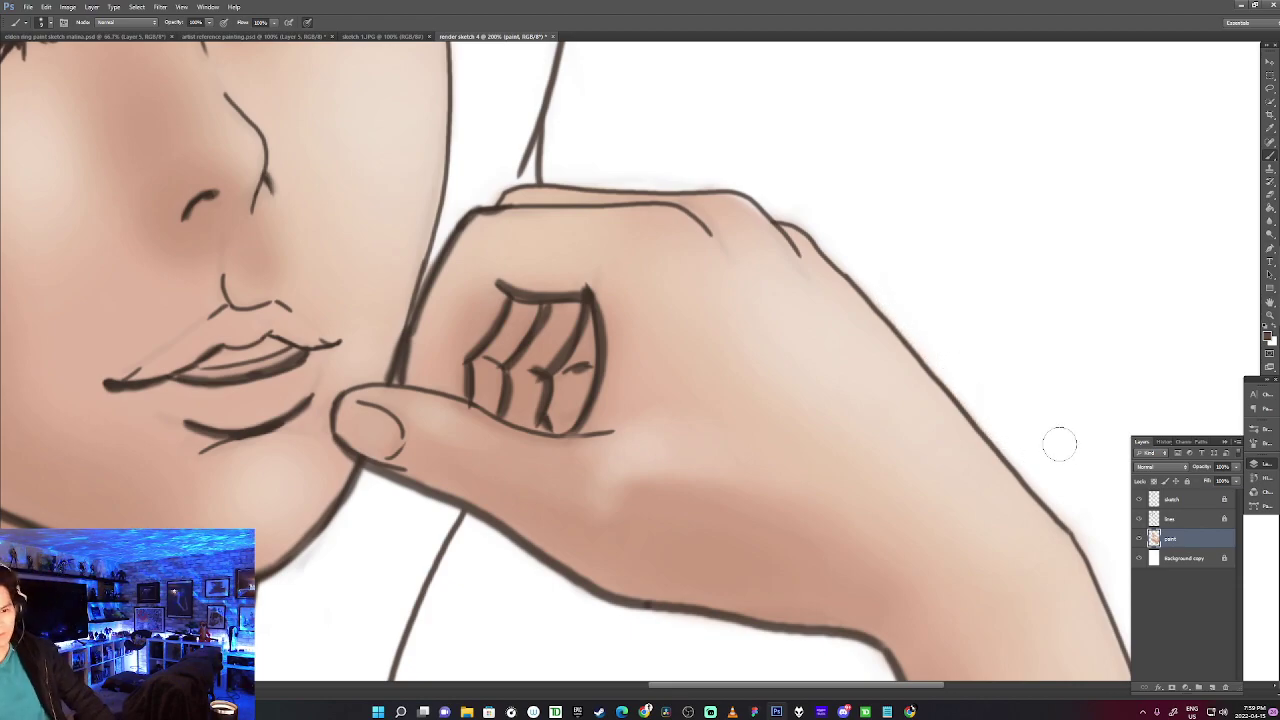
{"action": "left_click_drag", "start_coordinate": [1045, 485], "coordinate": [972, 392]}
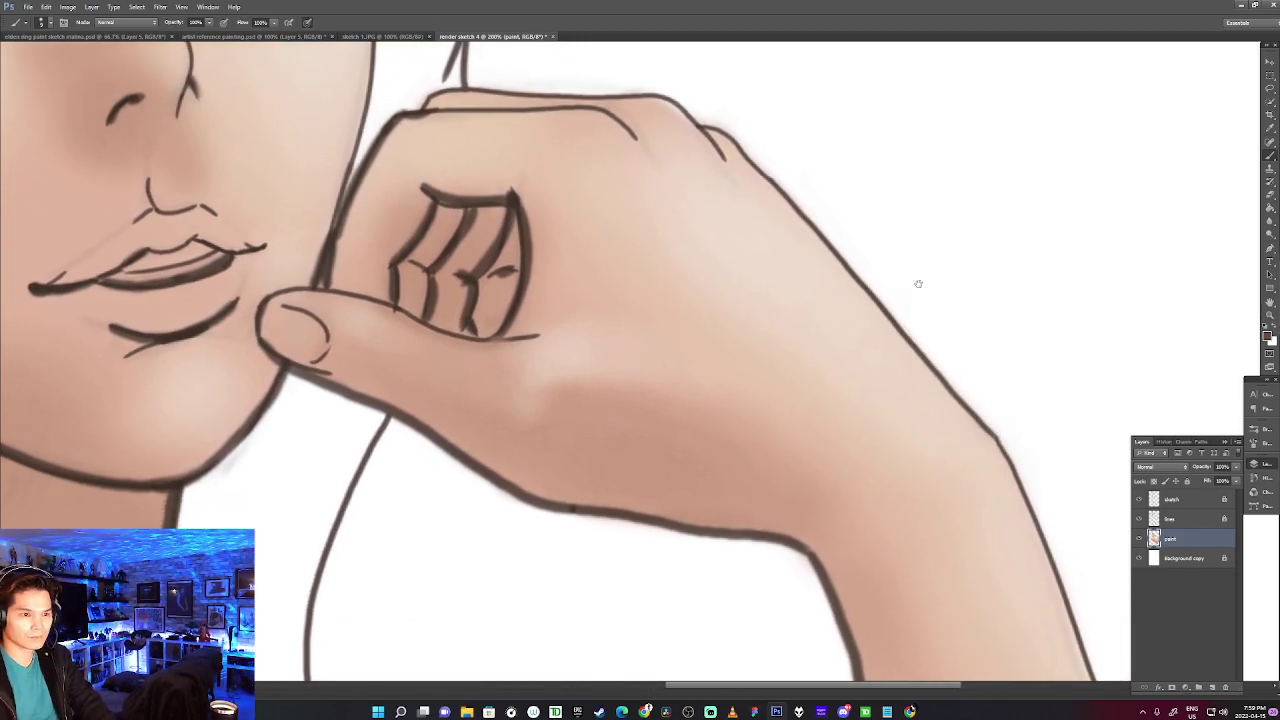
{"action": "left_click_drag", "start_coordinate": [914, 283], "coordinate": [1044, 505]}
{"action": "mouse_move", "coordinate": [774, 289]}
{"action": "left_mouse_down"}
{"action": "mouse_move", "coordinate": [843, 391]}
{"action": "mouse_move", "coordinate": [861, 378]}
{"action": "mouse_move", "coordinate": [908, 455]}
{"action": "left_mouse_up"}
{"action": "left_click_drag", "start_coordinate": [817, 260], "coordinate": [900, 363]}
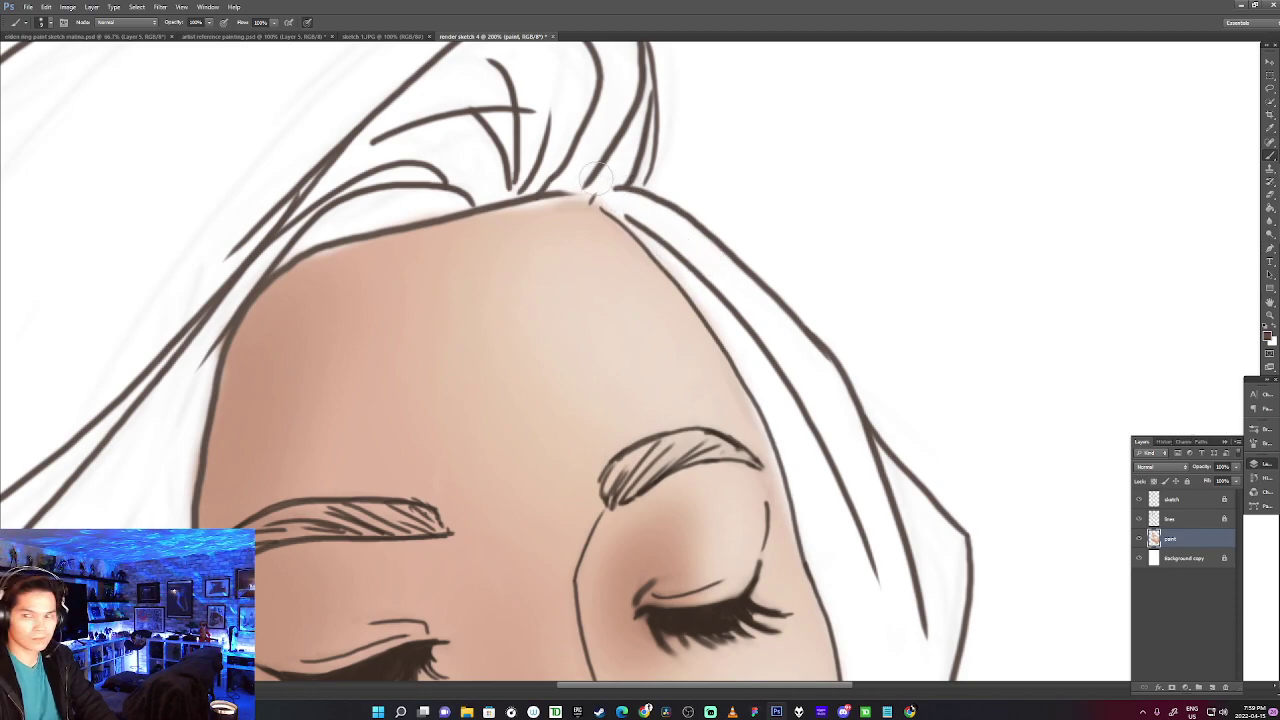
{"action": "left_click_drag", "start_coordinate": [606, 160], "coordinate": [689, 225]}
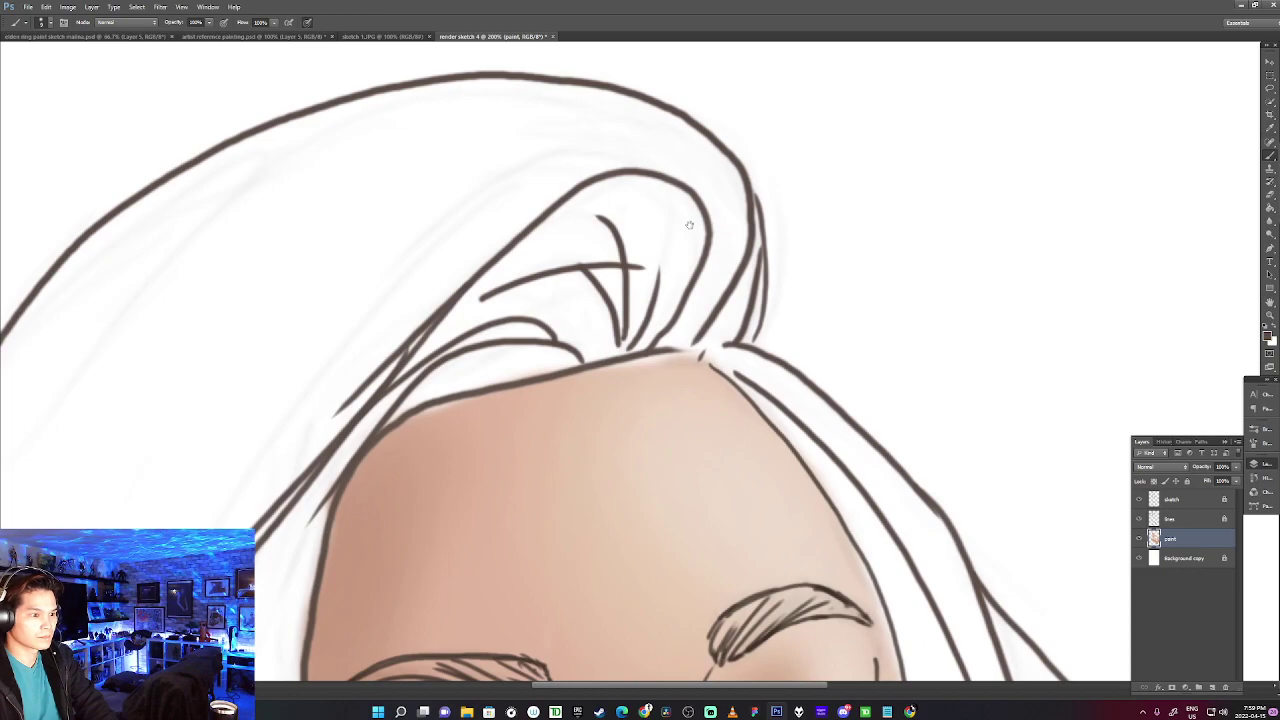
{"action": "left_click_drag", "start_coordinate": [638, 266], "coordinate": [711, 191]}
{"action": "left_click_drag", "start_coordinate": [460, 400], "coordinate": [580, 194]}
{"action": "left_click_drag", "start_coordinate": [451, 592], "coordinate": [452, 203]}
{"action": "left_click_drag", "start_coordinate": [507, 561], "coordinate": [493, 411]}
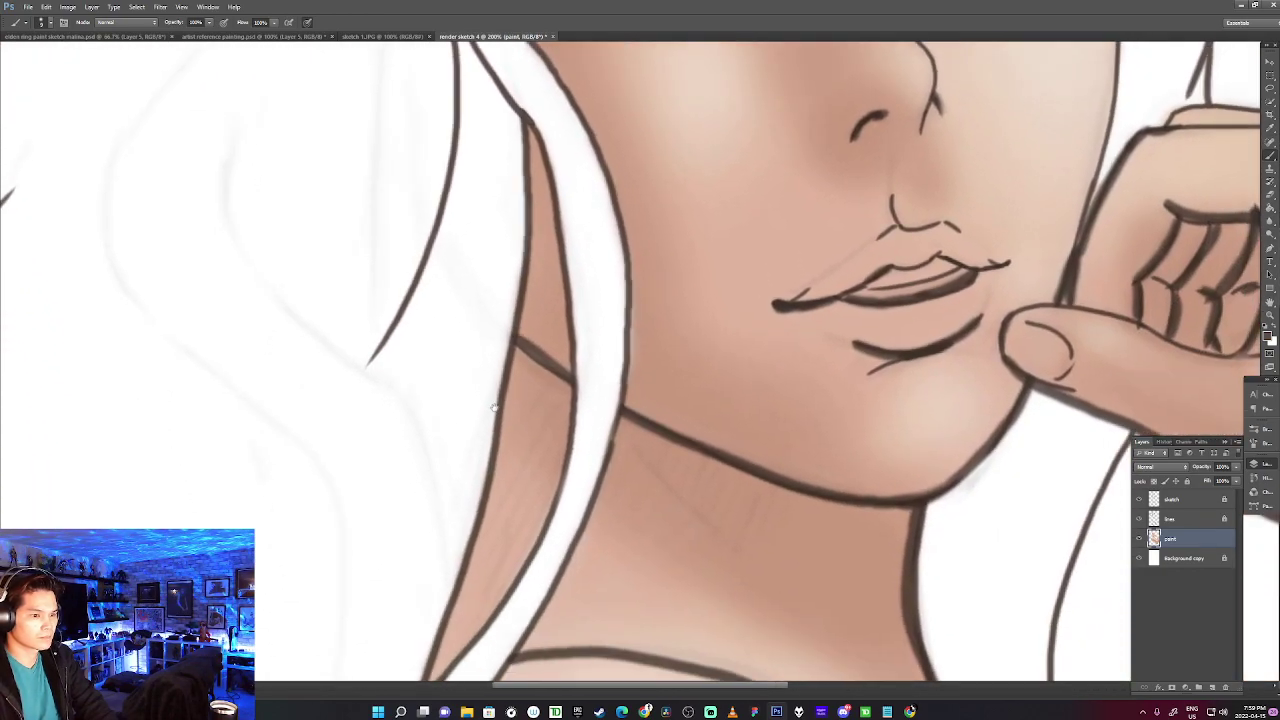
{"action": "scroll", "coordinate": [492, 410], "scroll_direction": "down", "scroll_amount": 1}
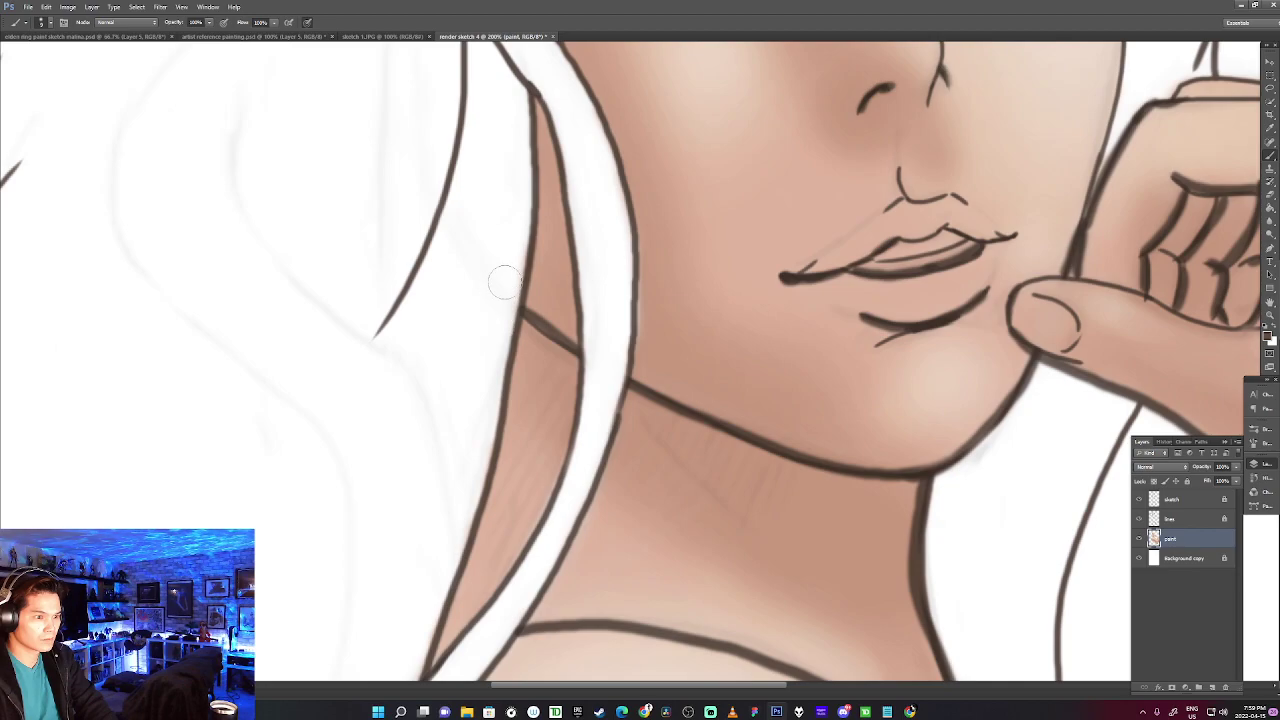
Inspect the paint layer's edges along the long hair strand, shoulder and near upper arm for skin colour outside the outlines.
{"action": "key", "text": "space"}
{"action": "left_click_drag", "start_coordinate": [452, 482], "coordinate": [569, 224]}
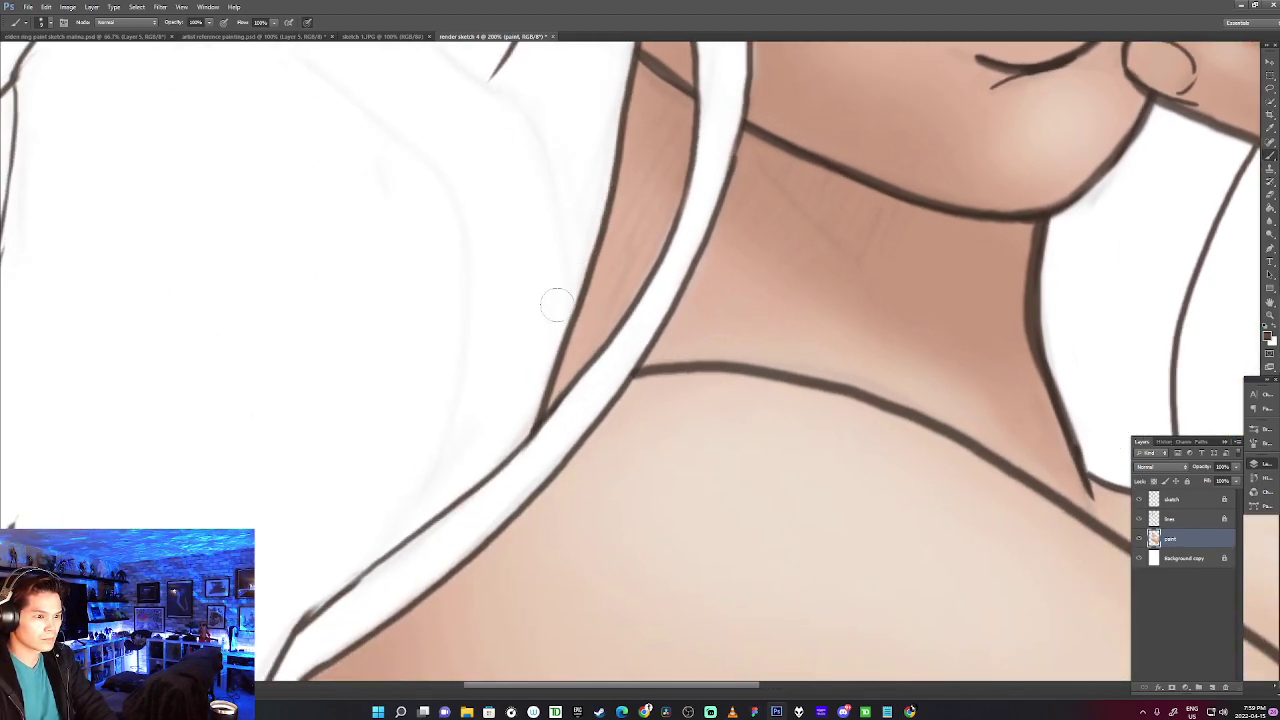
{"action": "key", "text": "space"}
{"action": "left_click_drag", "start_coordinate": [479, 453], "coordinate": [749, 173]}
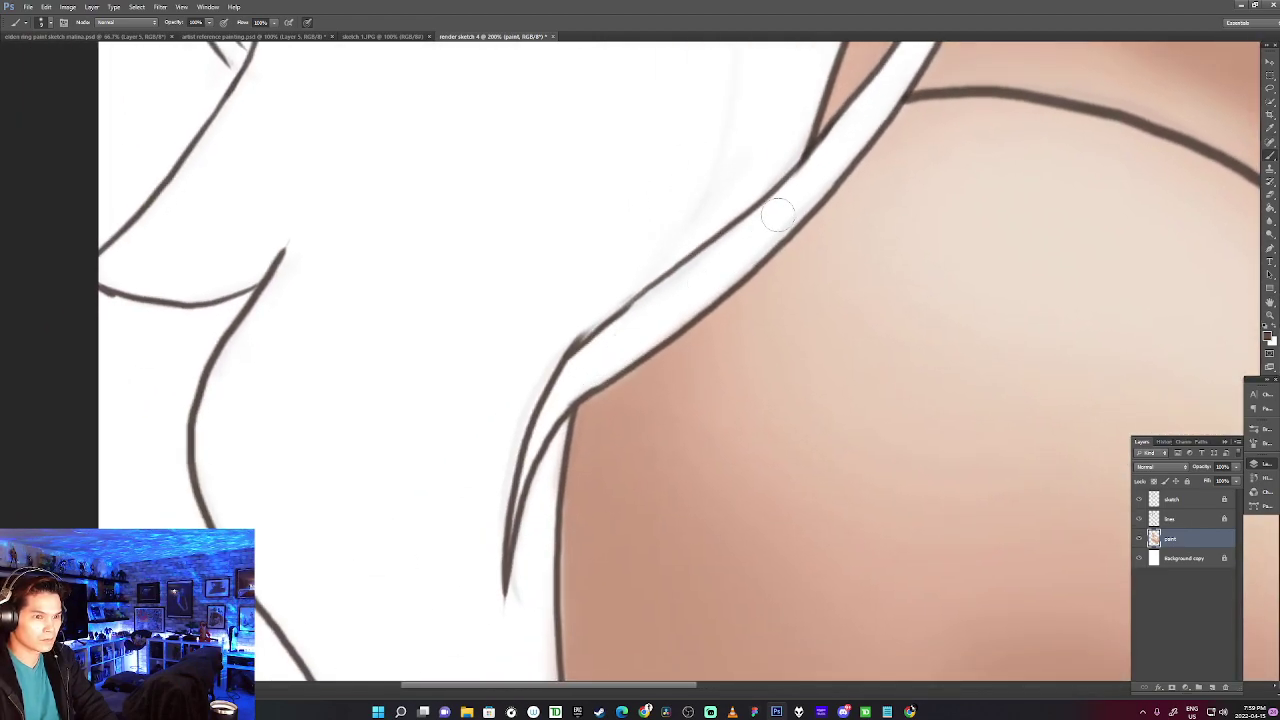
{"action": "left_click_drag", "start_coordinate": [495, 593], "coordinate": [604, 281]}
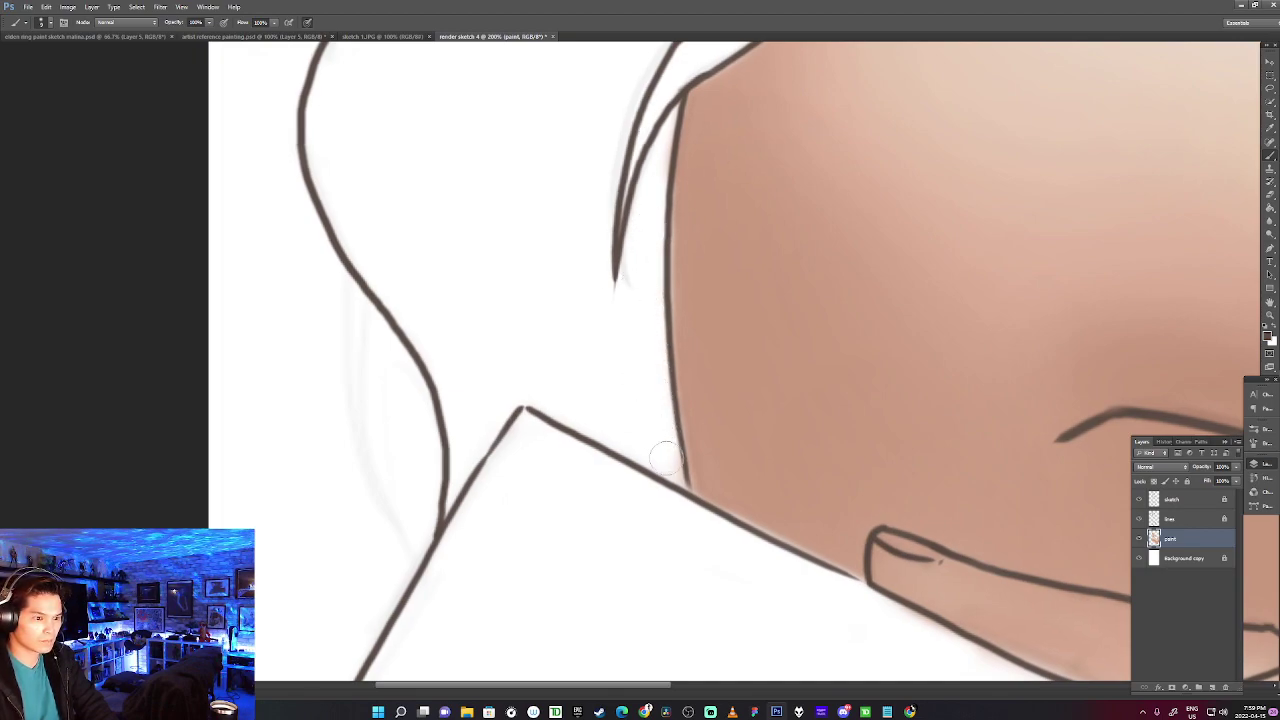
{"action": "left_click_drag", "start_coordinate": [674, 569], "coordinate": [517, 400]}
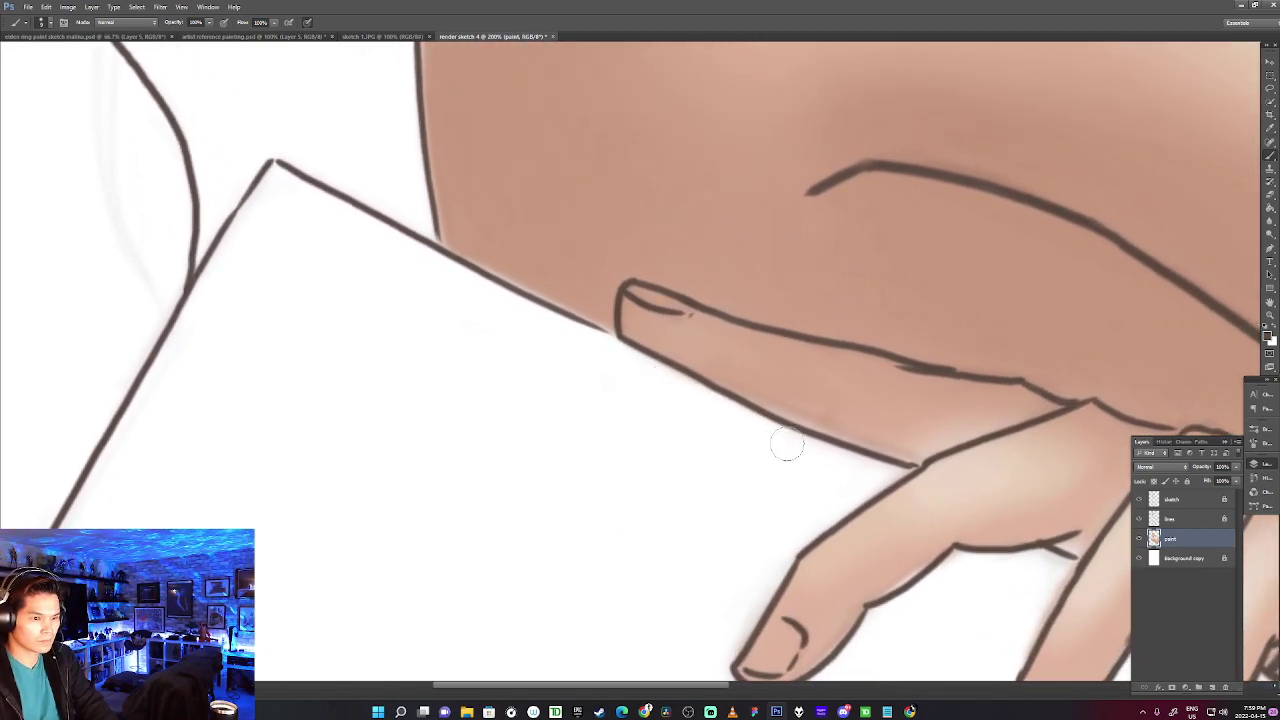
Erase the skin paint spilling outside the outlines of the resting hand's fingers, the arm below it and the elbow.
{"action": "left_click_drag", "start_coordinate": [683, 533], "coordinate": [477, 329]}
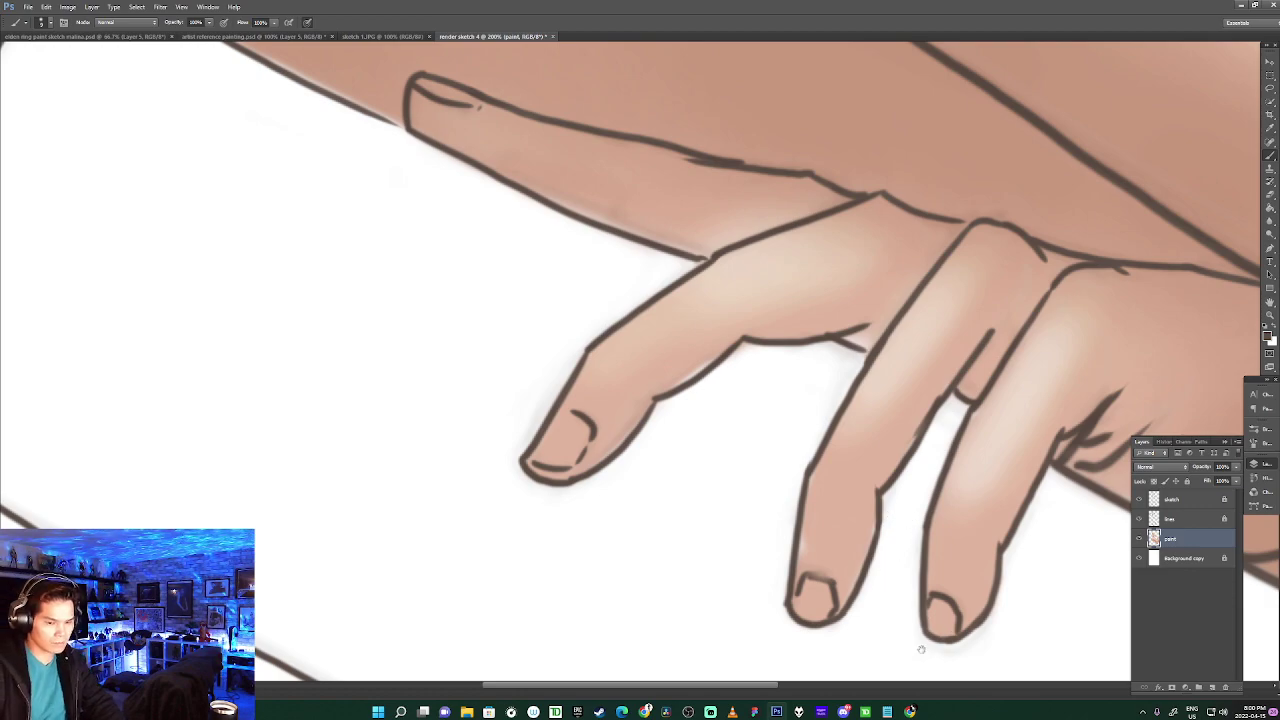
{"action": "left_click_drag", "start_coordinate": [931, 647], "coordinate": [537, 557]}
{"action": "left_click_drag", "start_coordinate": [623, 537], "coordinate": [380, 440]}
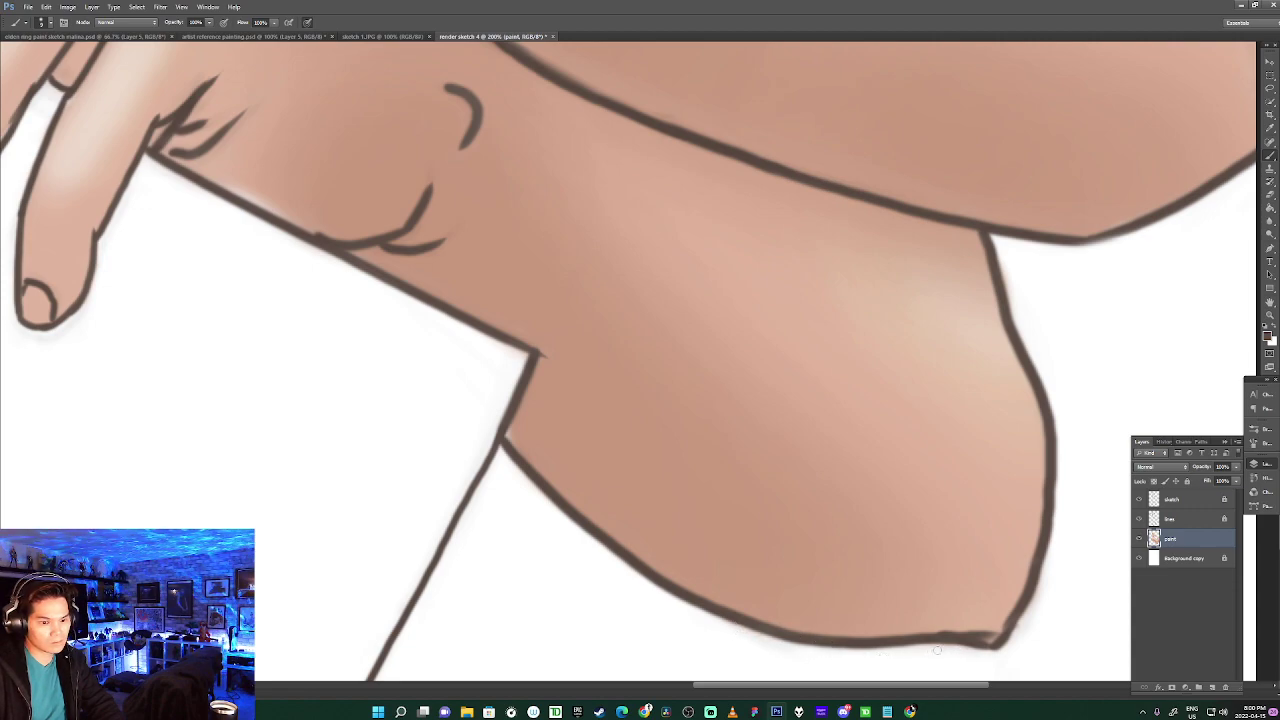
{"action": "left_click_drag", "start_coordinate": [1058, 575], "coordinate": [880, 705]}
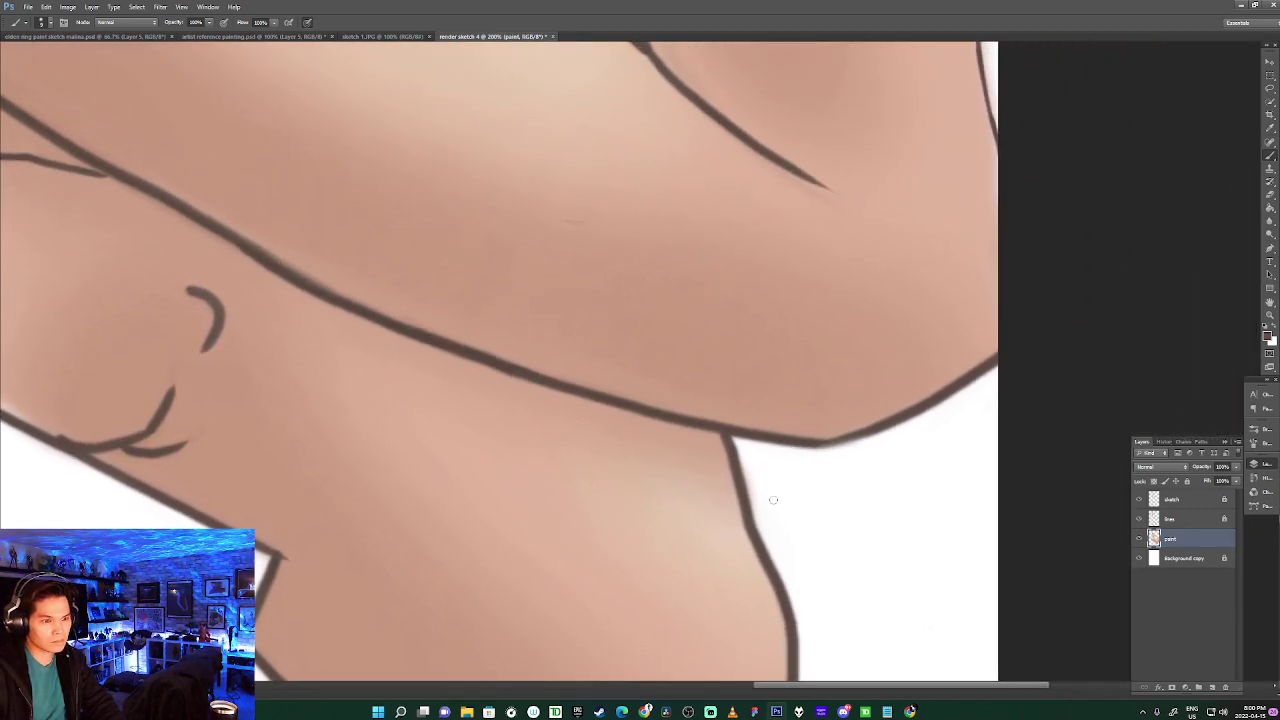
{"action": "mouse_move", "coordinate": [971, 371]}
{"action": "left_mouse_down"}
{"action": "mouse_move", "coordinate": [894, 543]}
{"action": "mouse_move", "coordinate": [908, 551]}
{"action": "left_mouse_up"}
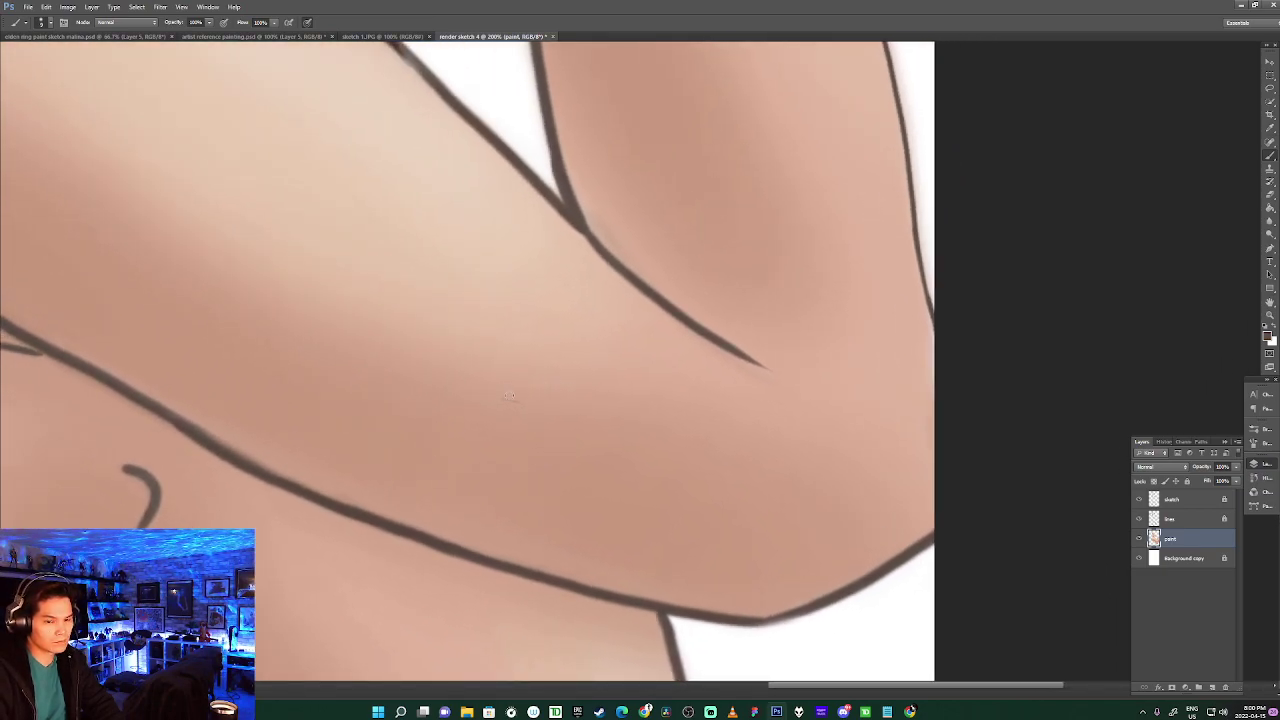
Unlock the lines layer, erase the small stray mark on the forearm, relock the layer and return to the paint layer.
{"action": "left_click", "coordinate": [1171, 519]}
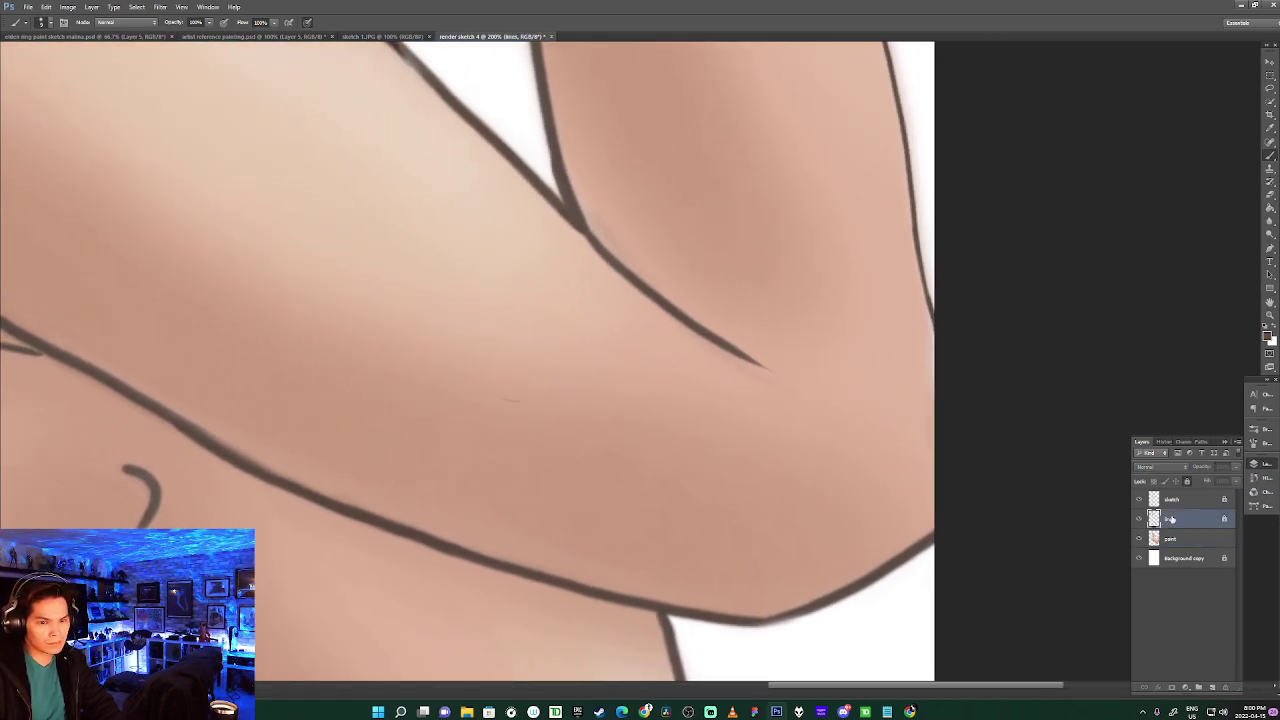
{"action": "left_click", "coordinate": [1187, 482]}
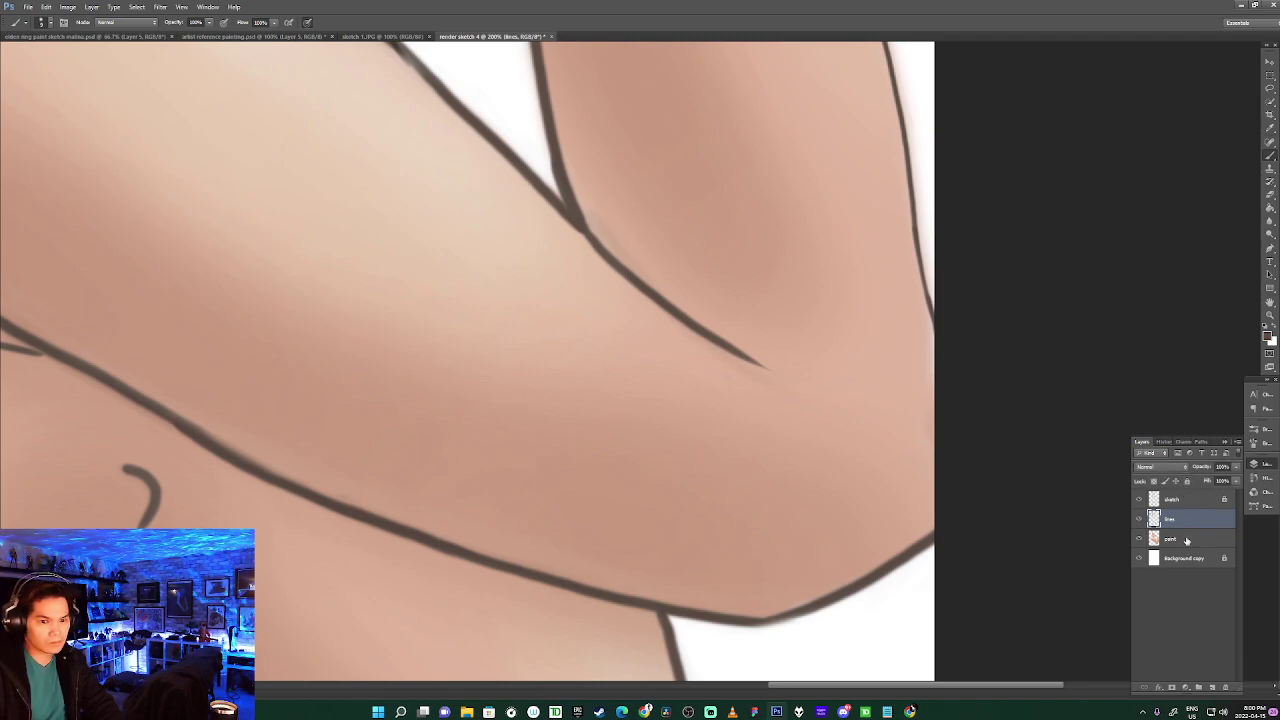
{"action": "left_click", "coordinate": [1187, 482]}
{"action": "left_click", "coordinate": [1187, 537]}
Erase the skin paint spilling outside the raised forearm's outer outline on the paint layer.
{"action": "left_click_drag", "start_coordinate": [758, 150], "coordinate": [769, 555]}
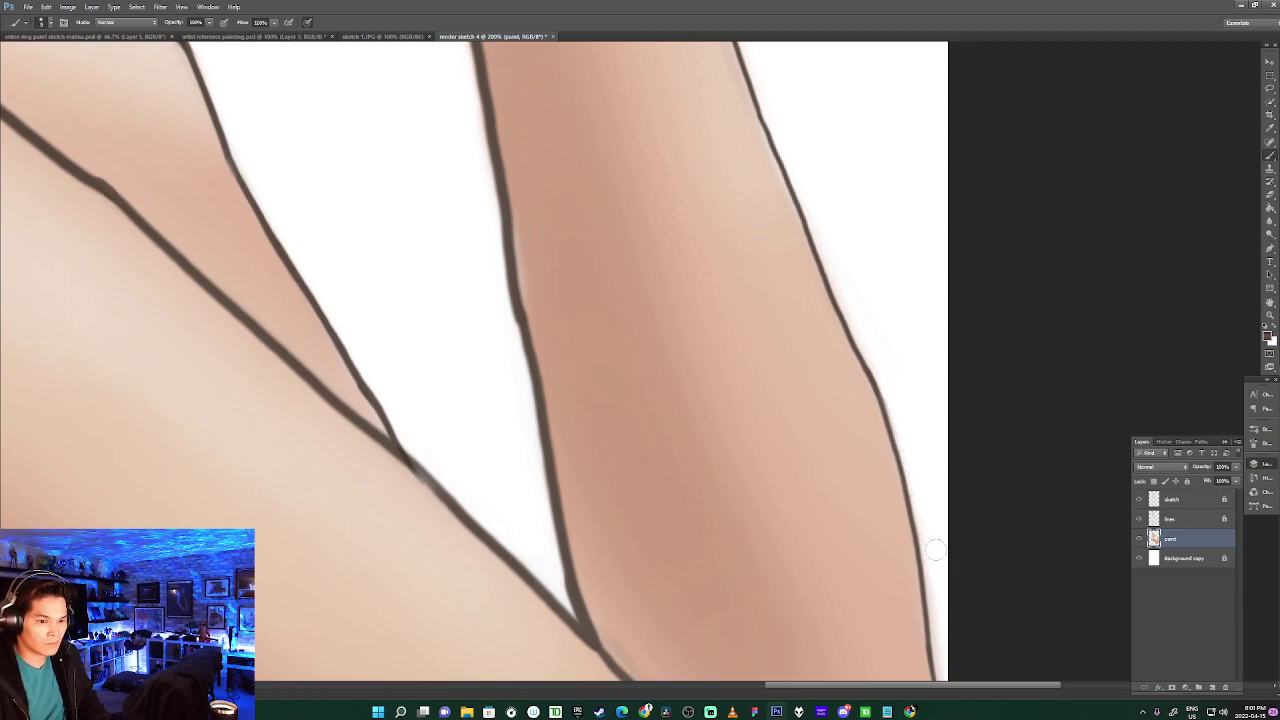
{"action": "scroll", "coordinate": [913, 503], "scroll_direction": "down", "scroll_amount": 3}
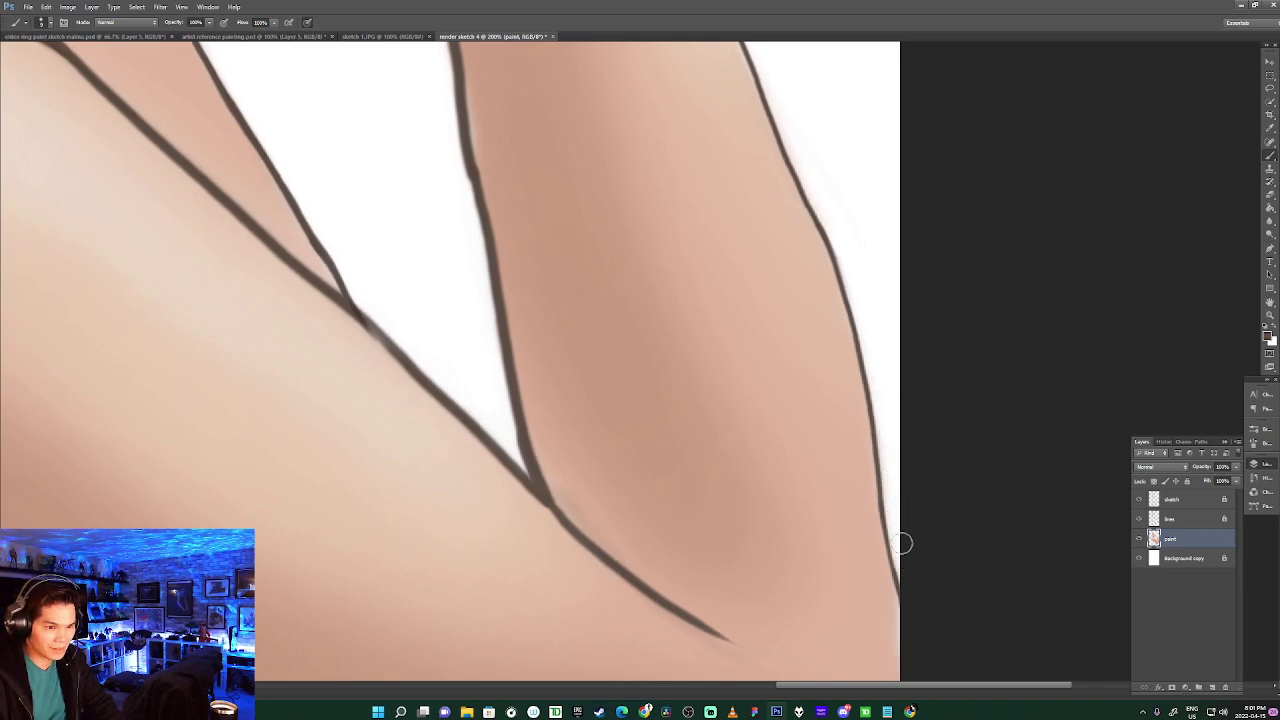
{"action": "scroll", "coordinate": [880, 550], "scroll_direction": "up", "scroll_amount": 3}
{"action": "left_click_drag", "start_coordinate": [820, 291], "coordinate": [874, 500]}
{"action": "left_click_drag", "start_coordinate": [780, 234], "coordinate": [857, 471]}
{"action": "left_click_drag", "start_coordinate": [719, 161], "coordinate": [825, 385]}
Clean up the skin paint spilling past the raised hand's knuckles and wrist outlines.
{"action": "scroll", "coordinate": [824, 384], "scroll_direction": "up", "scroll_amount": 8}
{"action": "scroll", "coordinate": [824, 384], "scroll_direction": "left", "scroll_amount": 6}
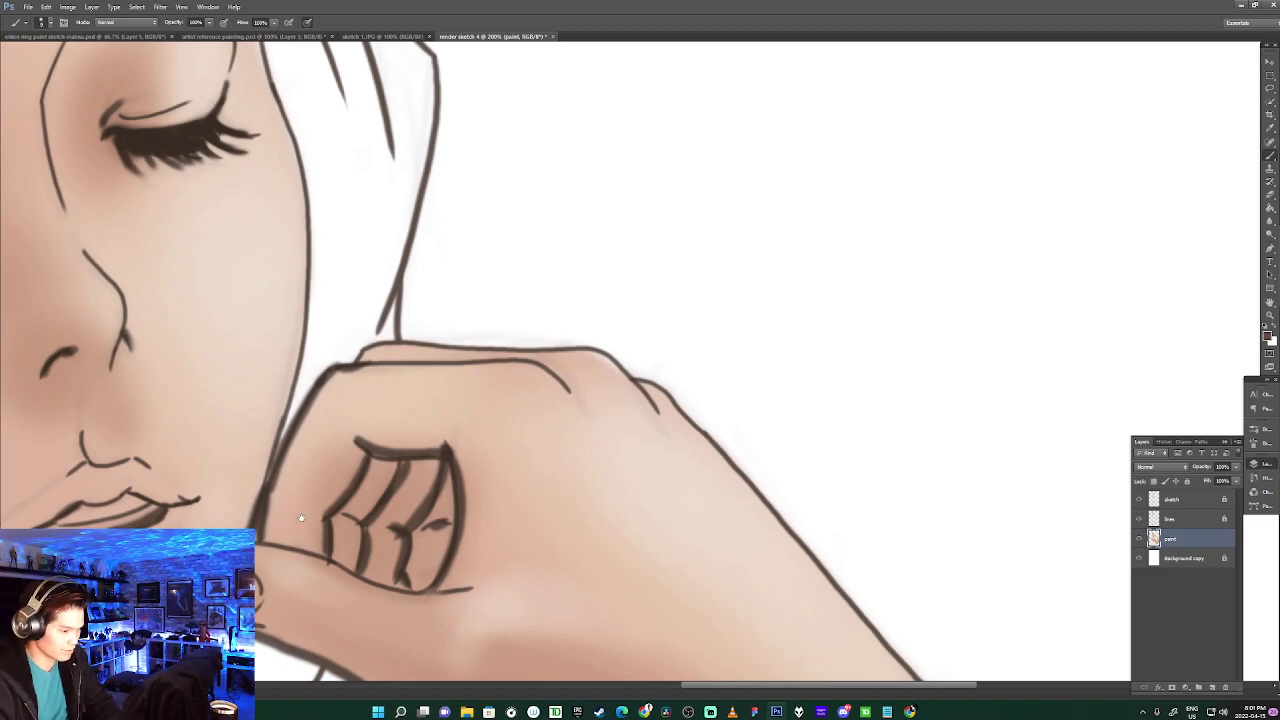
{"action": "scroll", "coordinate": [300, 517], "scroll_direction": "down", "scroll_amount": 5}
{"action": "scroll", "coordinate": [300, 517], "scroll_direction": "left", "scroll_amount": 2}
{"action": "scroll", "coordinate": [297, 503], "scroll_direction": "down", "scroll_amount": 4}
{"action": "scroll", "coordinate": [297, 503], "scroll_direction": "right", "scroll_amount": 1}
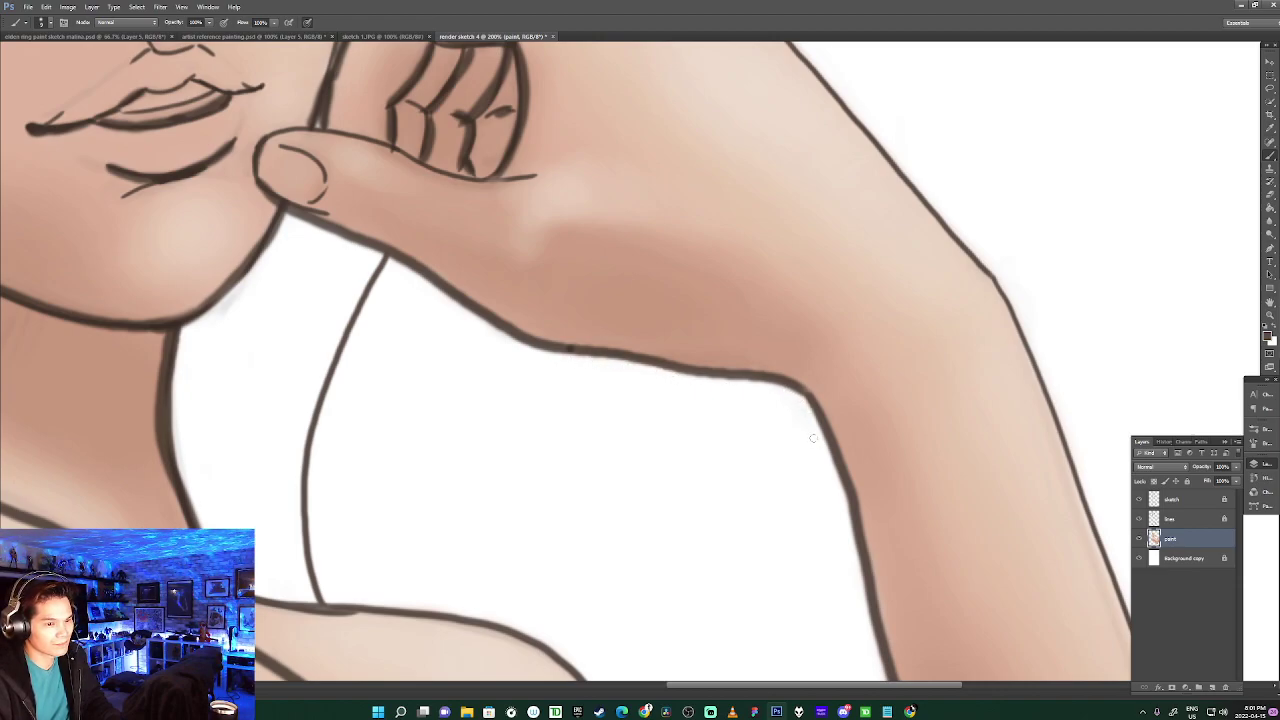
Clean up the skin paint edges in the white gap between the raised forearm and the far upper arm.
{"action": "left_click_drag", "start_coordinate": [783, 439], "coordinate": [582, 277]}
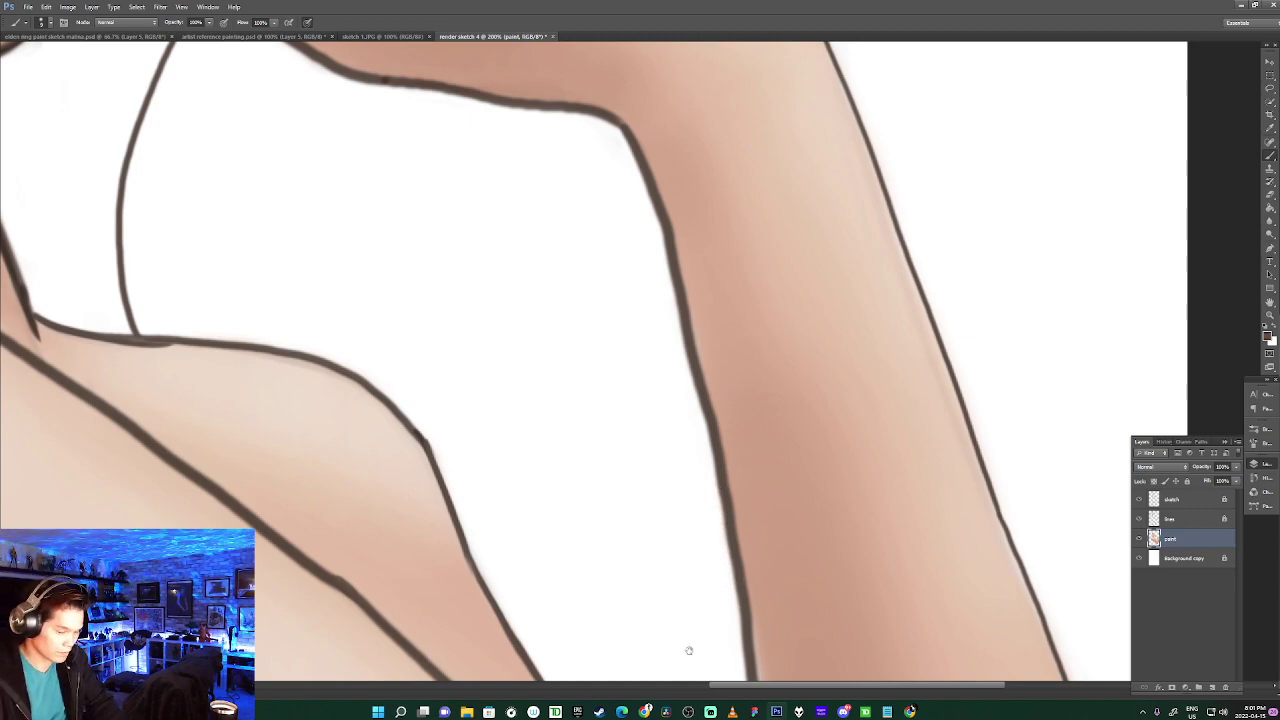
{"action": "left_click_drag", "start_coordinate": [690, 650], "coordinate": [640, 380]}
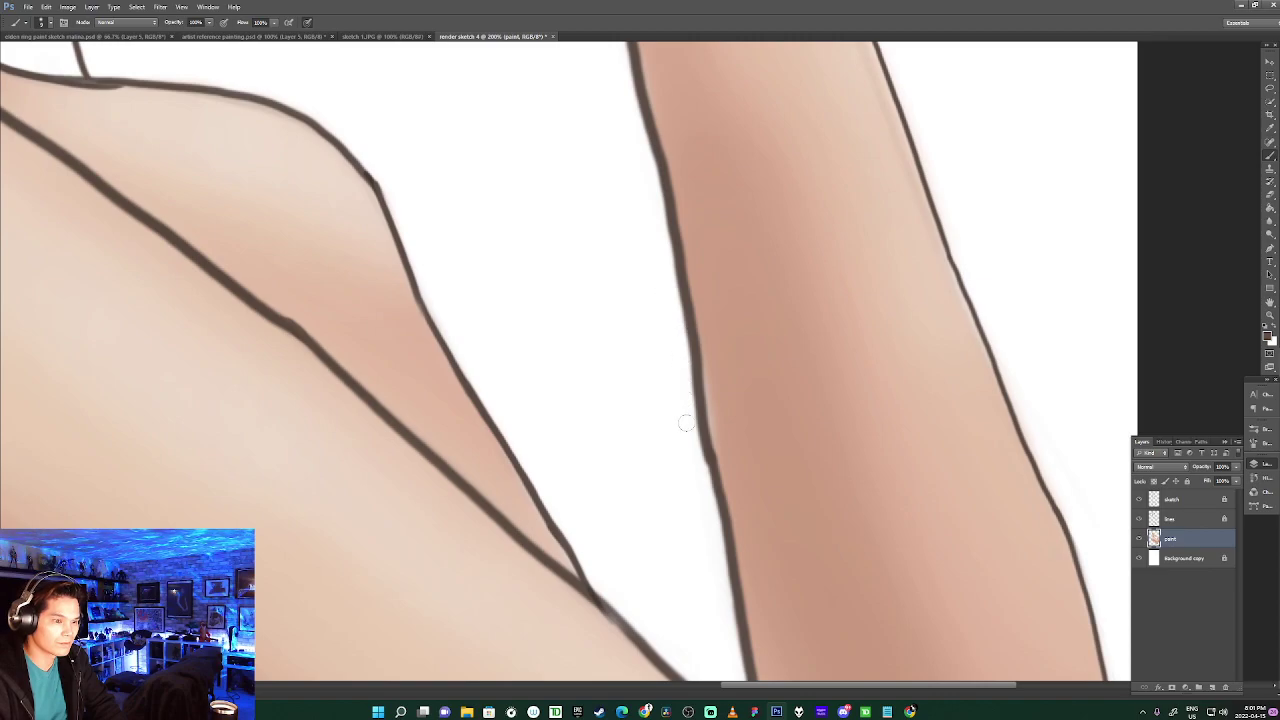
{"action": "left_click_drag", "start_coordinate": [717, 580], "coordinate": [674, 426]}
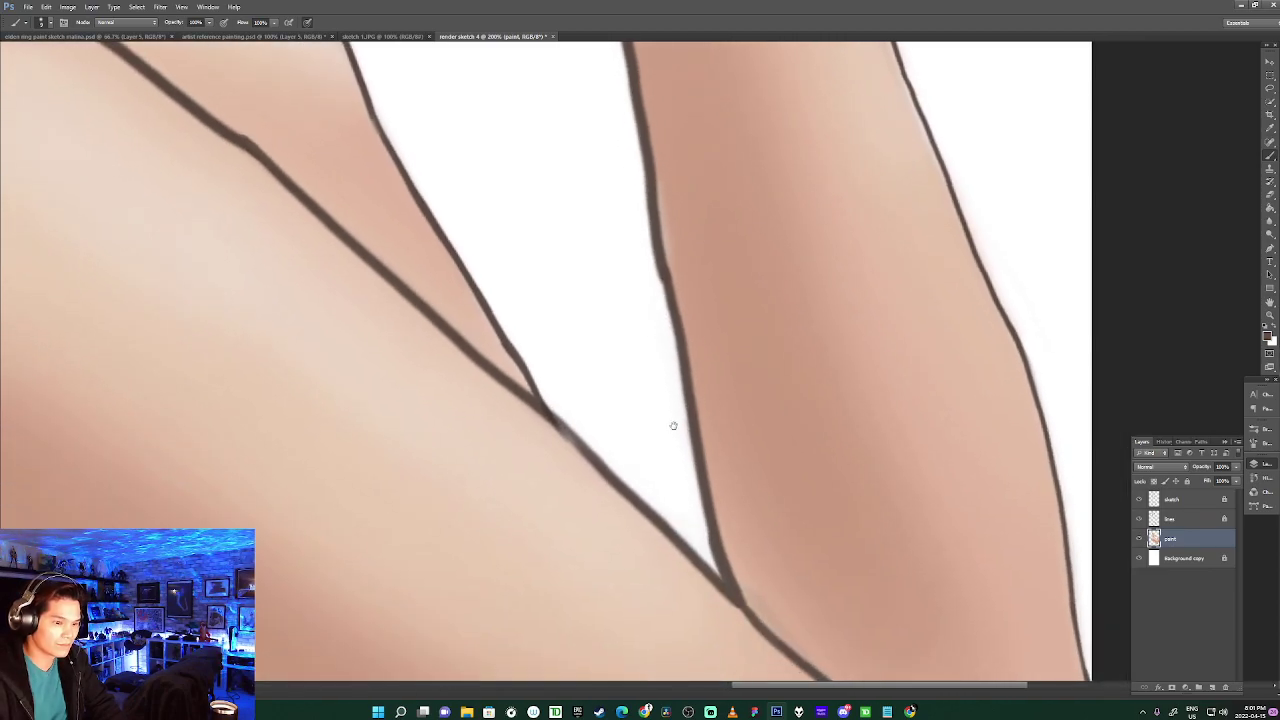
{"action": "left_click_drag", "start_coordinate": [574, 387], "coordinate": [738, 676]}
{"action": "left_click_drag", "start_coordinate": [609, 434], "coordinate": [750, 641]}
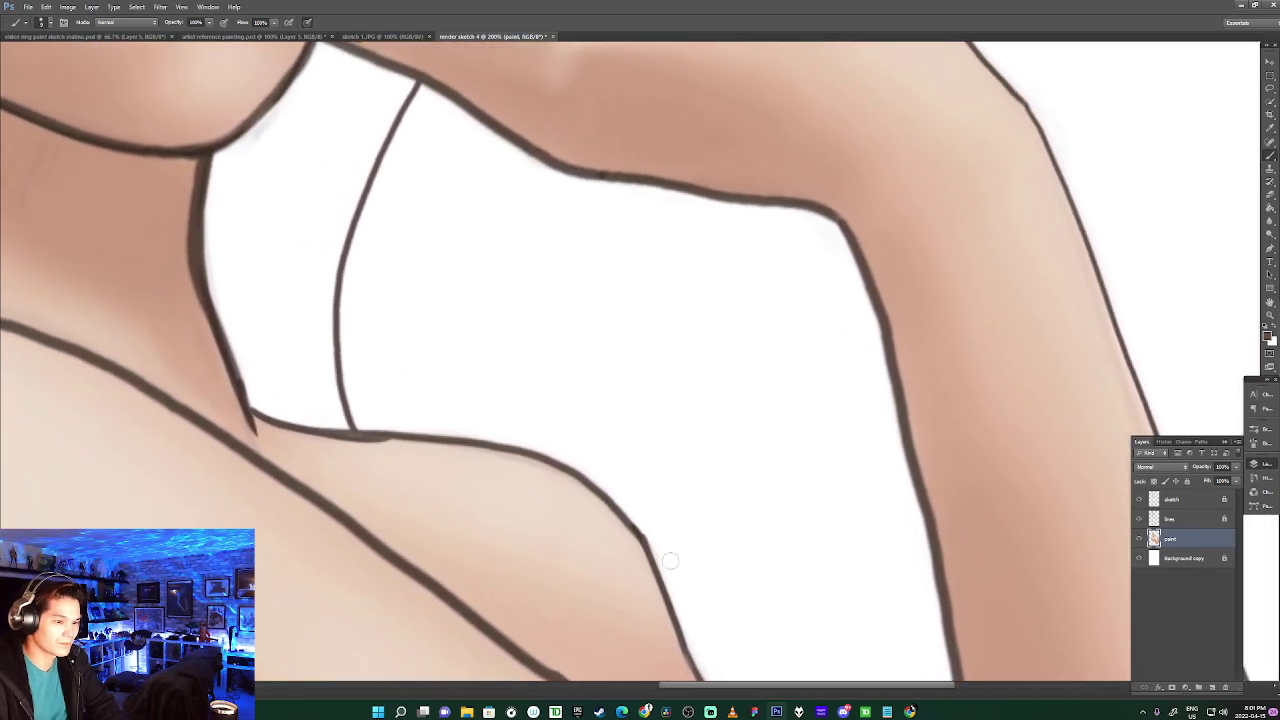
Inspect the paint layer's edges around the jaw, neck, temples, forehead and face-framing hair strands for remaining spill.
{"action": "scroll", "coordinate": [673, 555], "scroll_direction": "up", "scroll_amount": 5}
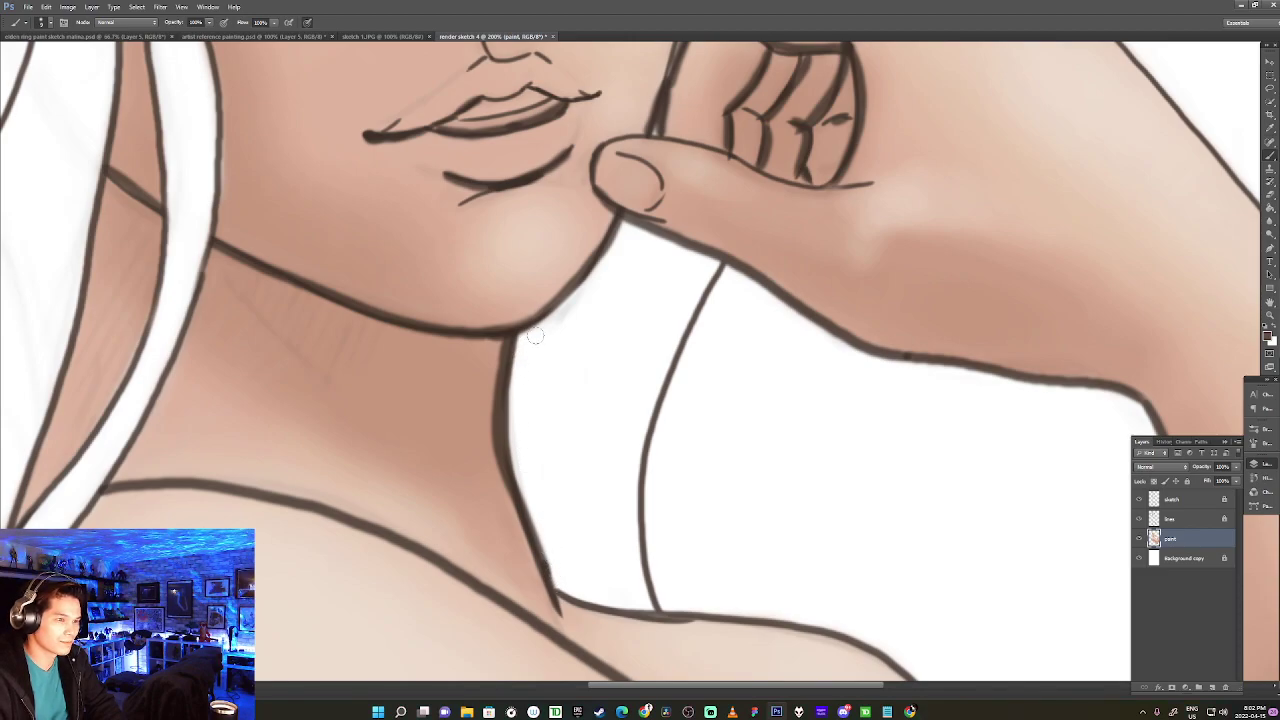
{"action": "left_click_drag", "start_coordinate": [609, 303], "coordinate": [471, 618]}
{"action": "scroll", "coordinate": [563, 354], "scroll_direction": "up", "scroll_amount": 10}
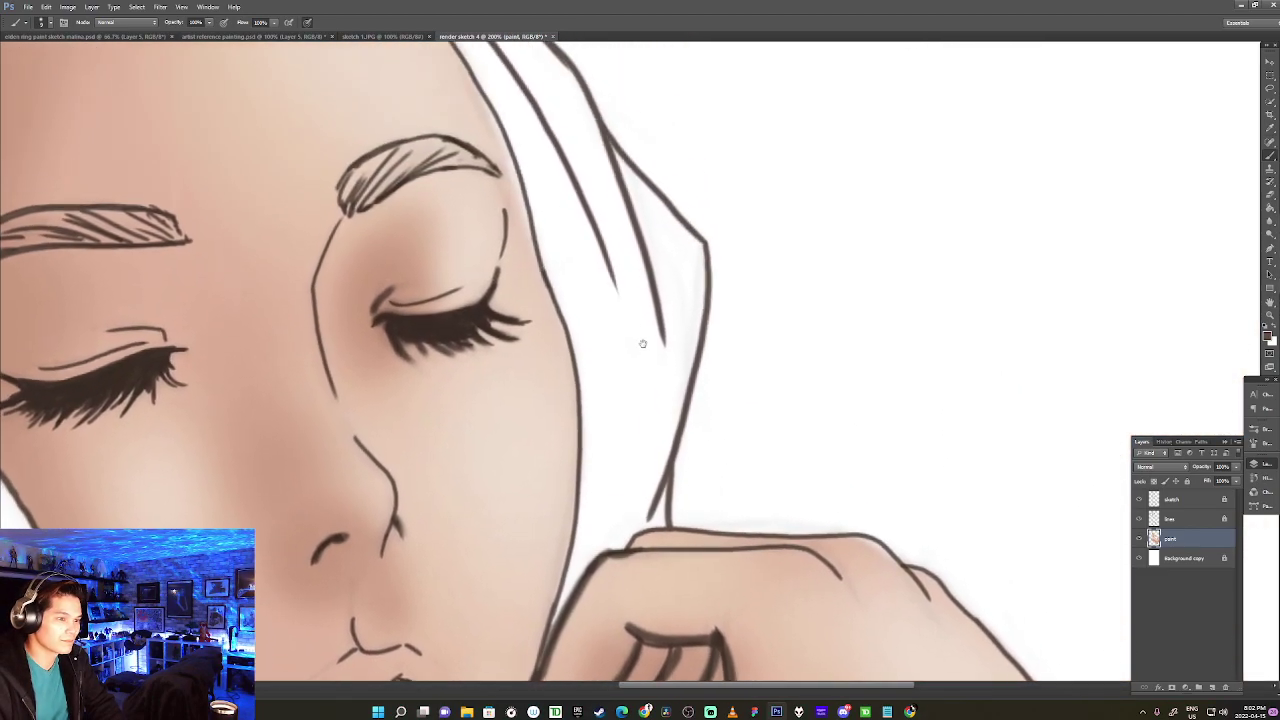
{"action": "left_click_drag", "start_coordinate": [661, 375], "coordinate": [670, 382]}
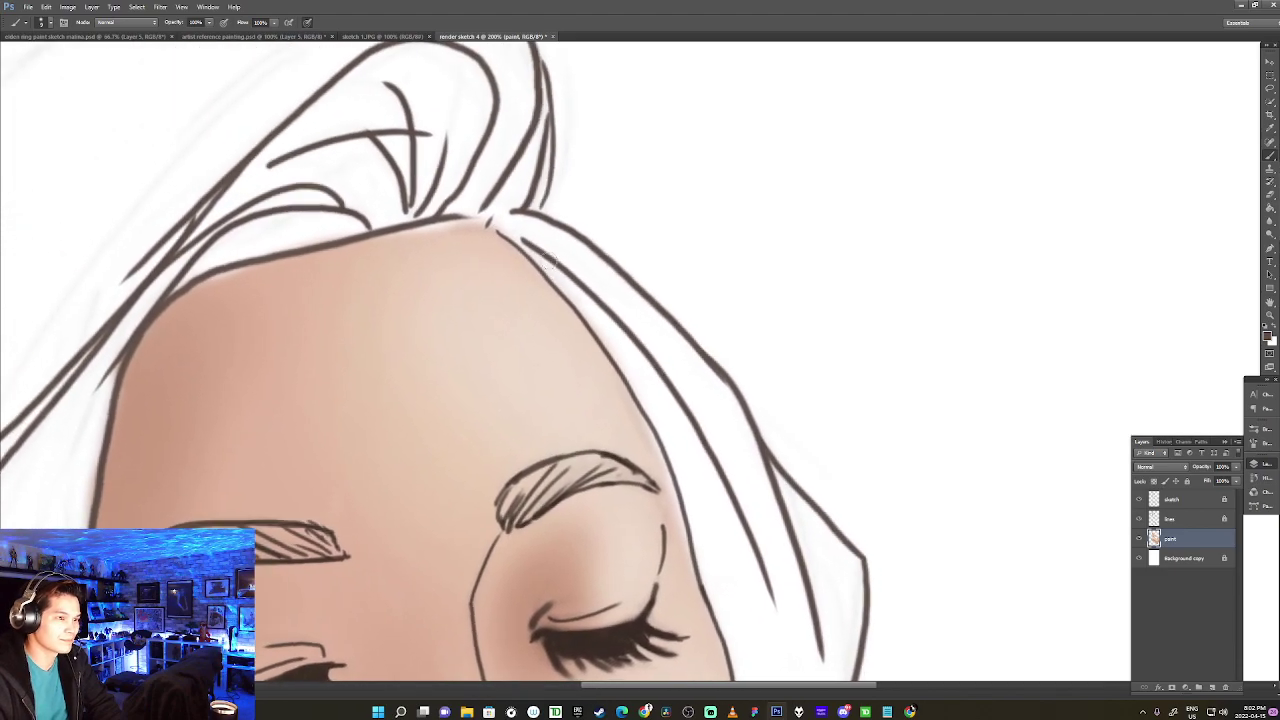
{"action": "left_click_drag", "start_coordinate": [212, 288], "coordinate": [431, 152]}
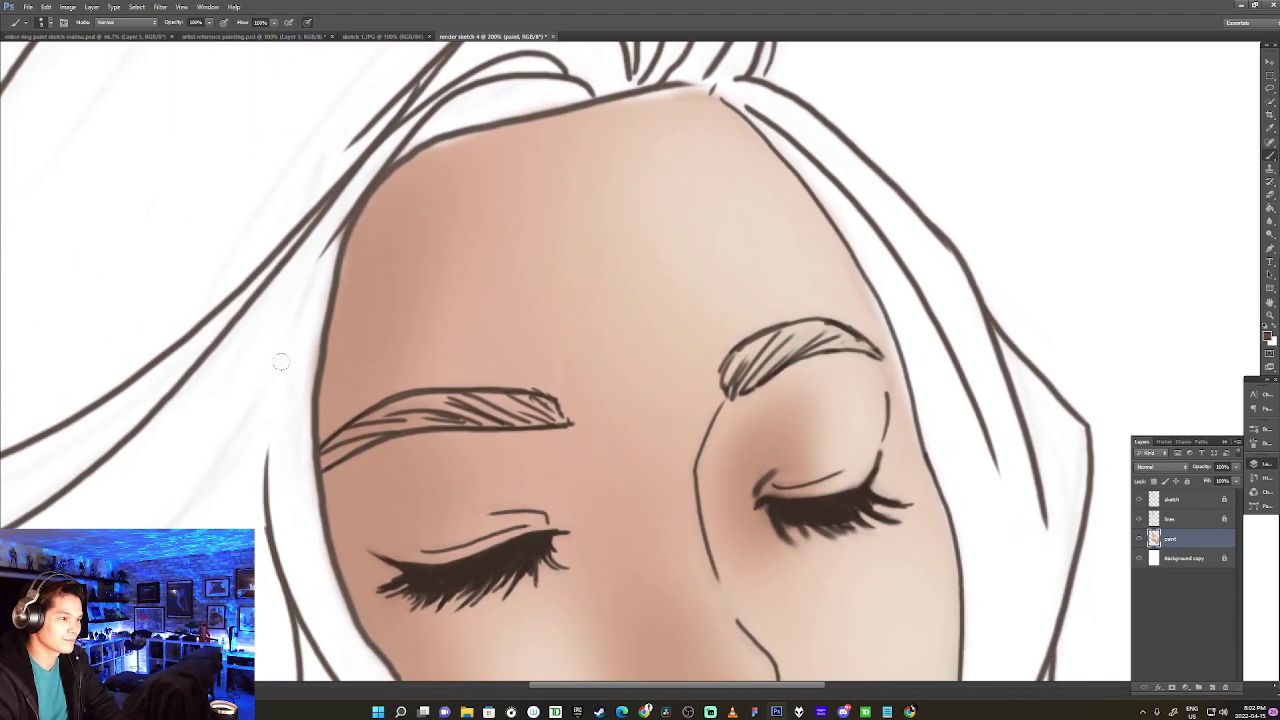
{"action": "scroll", "coordinate": [316, 494], "scroll_direction": "down", "scroll_amount": 1}
{"action": "left_click_drag", "start_coordinate": [317, 494], "coordinate": [294, 336]}
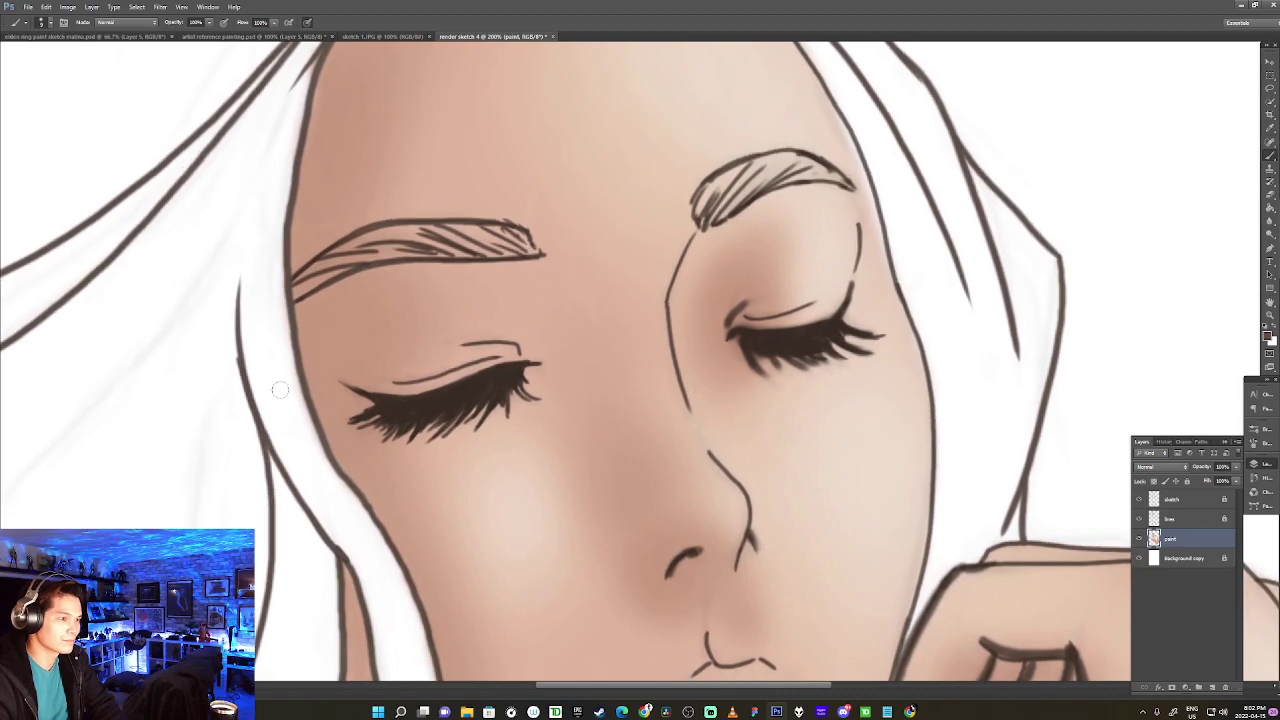
{"action": "scroll", "coordinate": [284, 345], "scroll_direction": "down", "scroll_amount": 4}
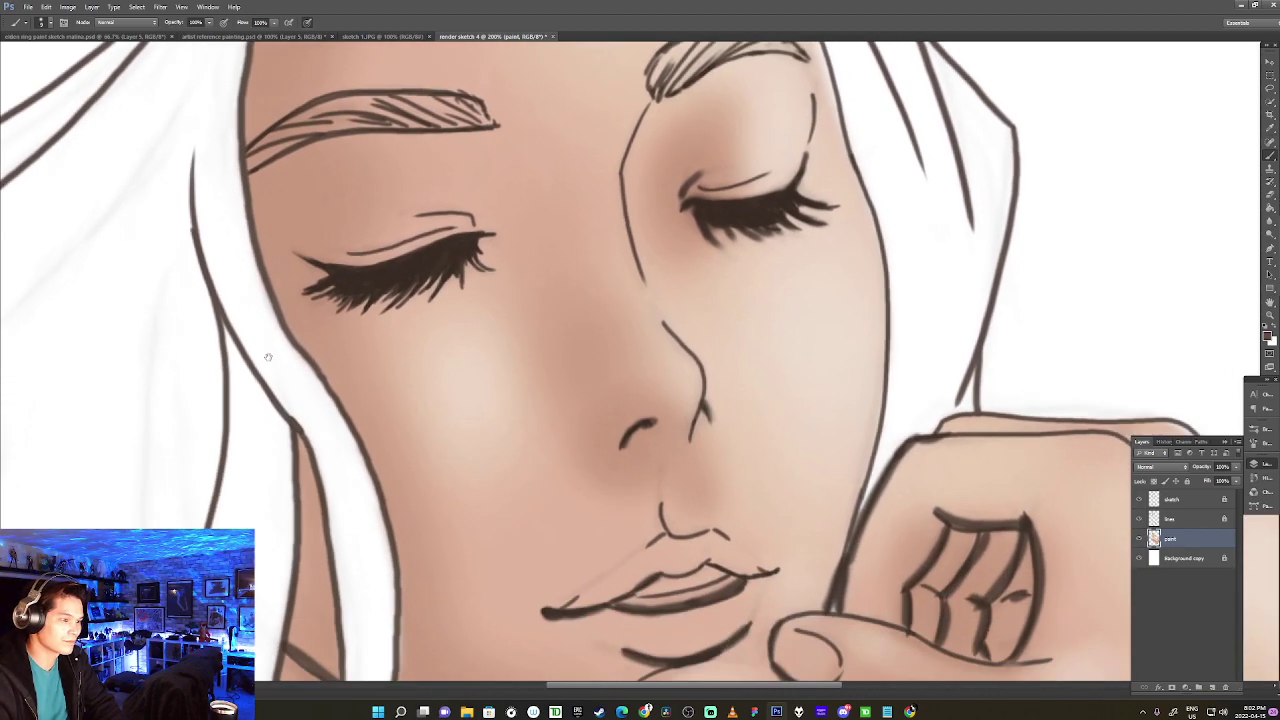
{"action": "scroll", "coordinate": [313, 383], "scroll_direction": "down", "scroll_amount": 3}
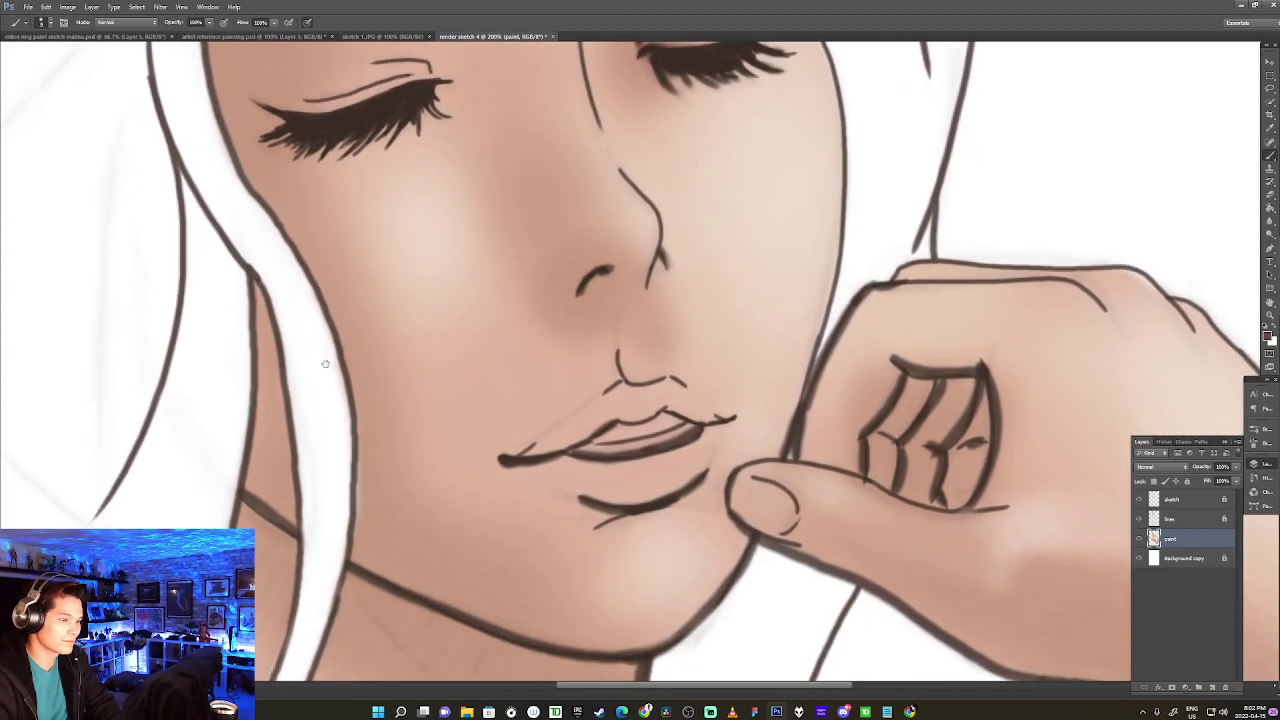
{"action": "scroll", "coordinate": [328, 419], "scroll_direction": "up", "scroll_amount": 3}
{"action": "scroll", "coordinate": [328, 419], "scroll_direction": "down", "scroll_amount": 2}
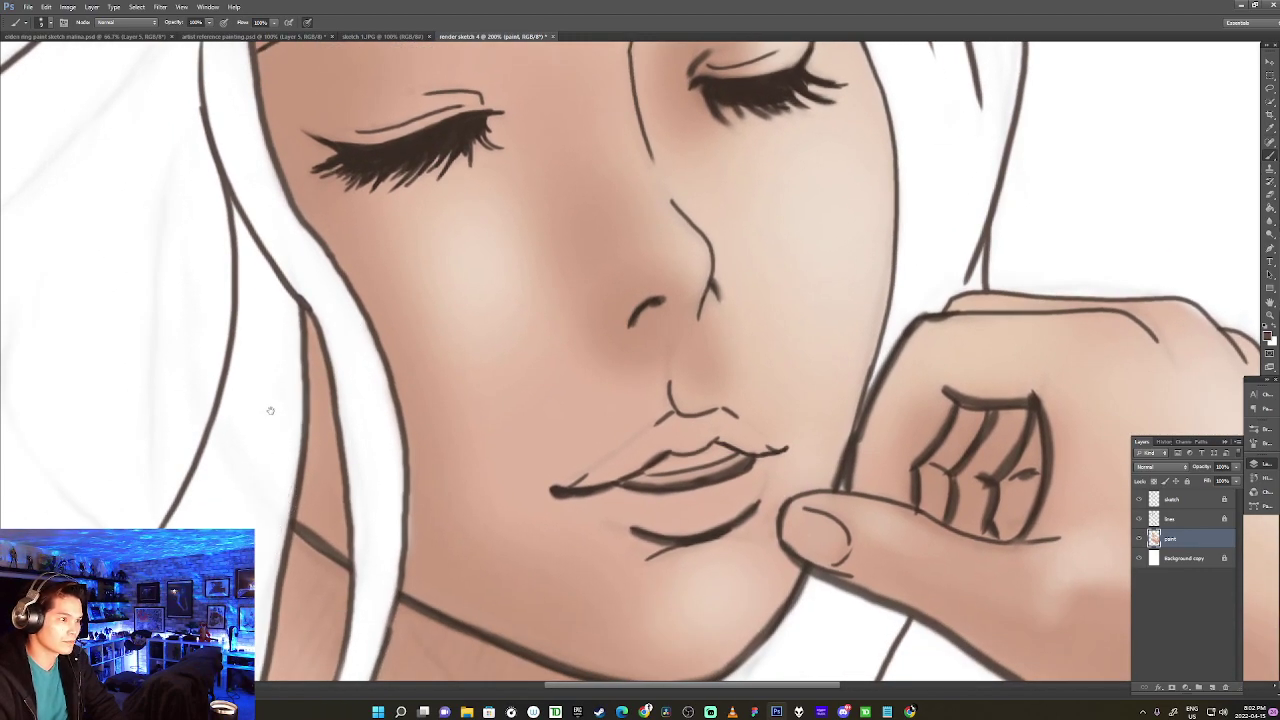
{"action": "scroll", "coordinate": [271, 413], "scroll_direction": "up", "scroll_amount": 9}
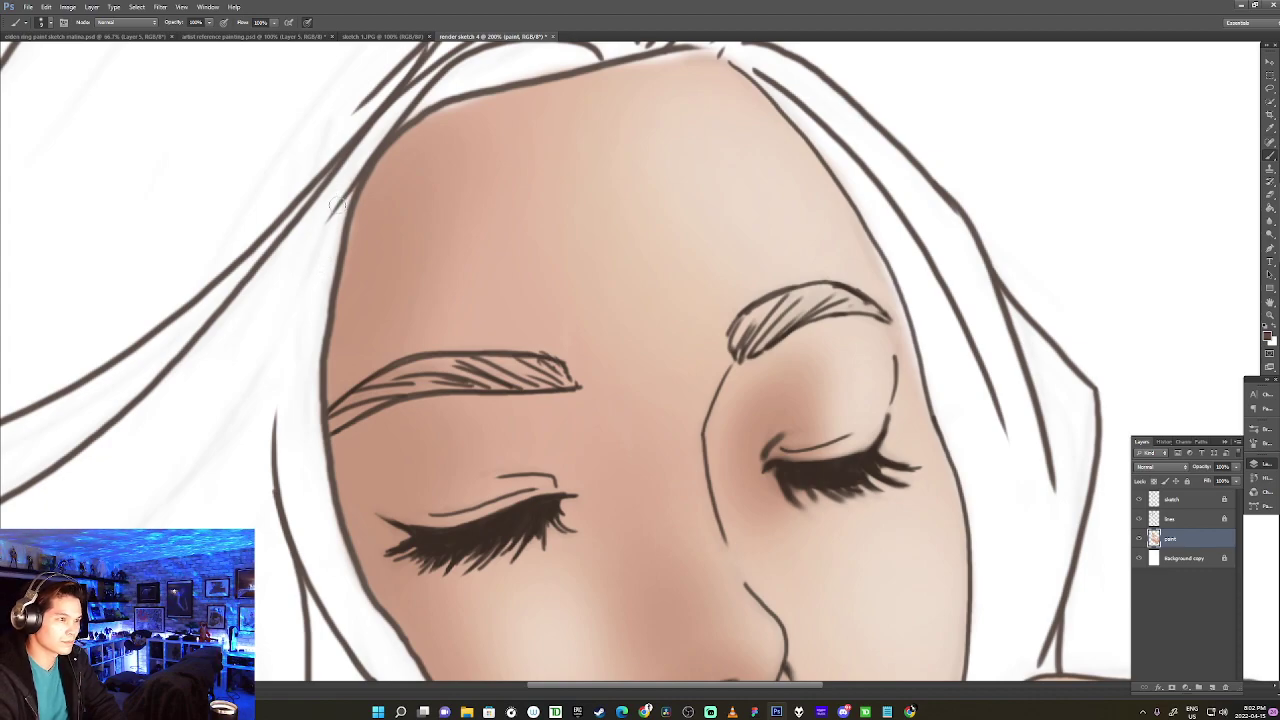
Fill the pale gaps beneath the forehead's hairline with sampled skin tones, using the brush at 30% opacity.
{"action": "left_click_drag", "start_coordinate": [457, 104], "coordinate": [283, 283]}
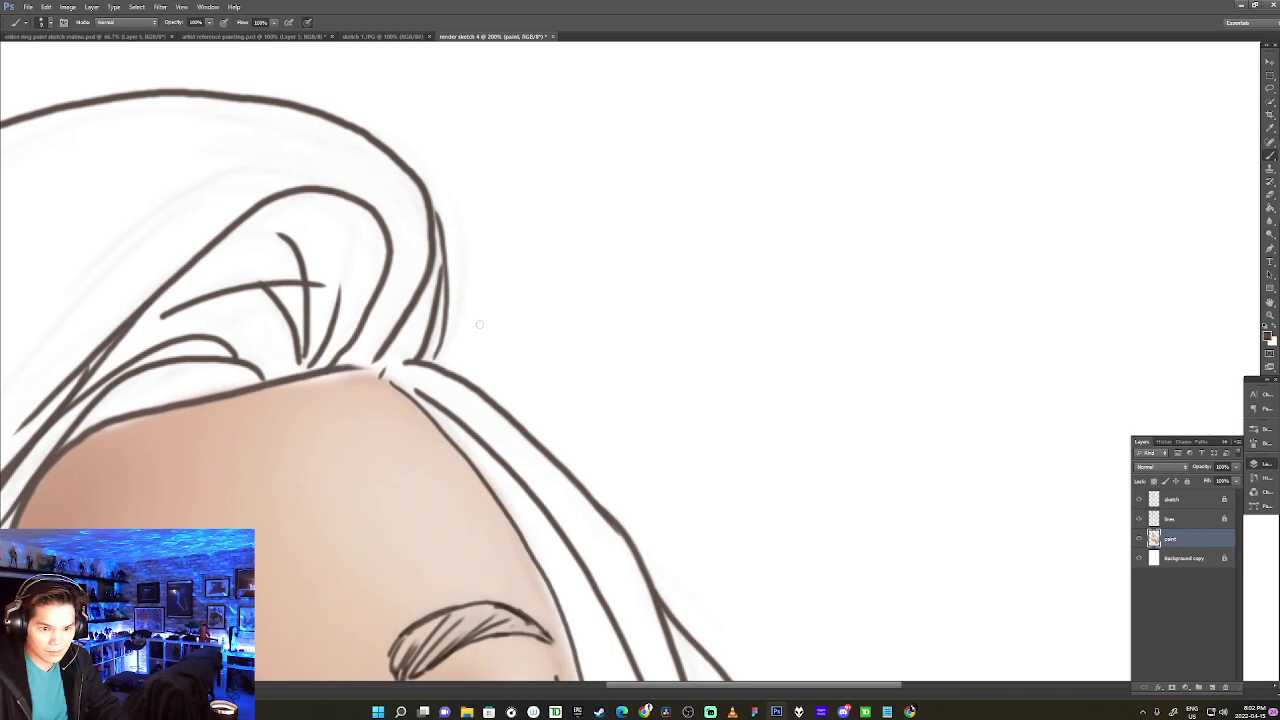
{"action": "key", "text": "alt"}
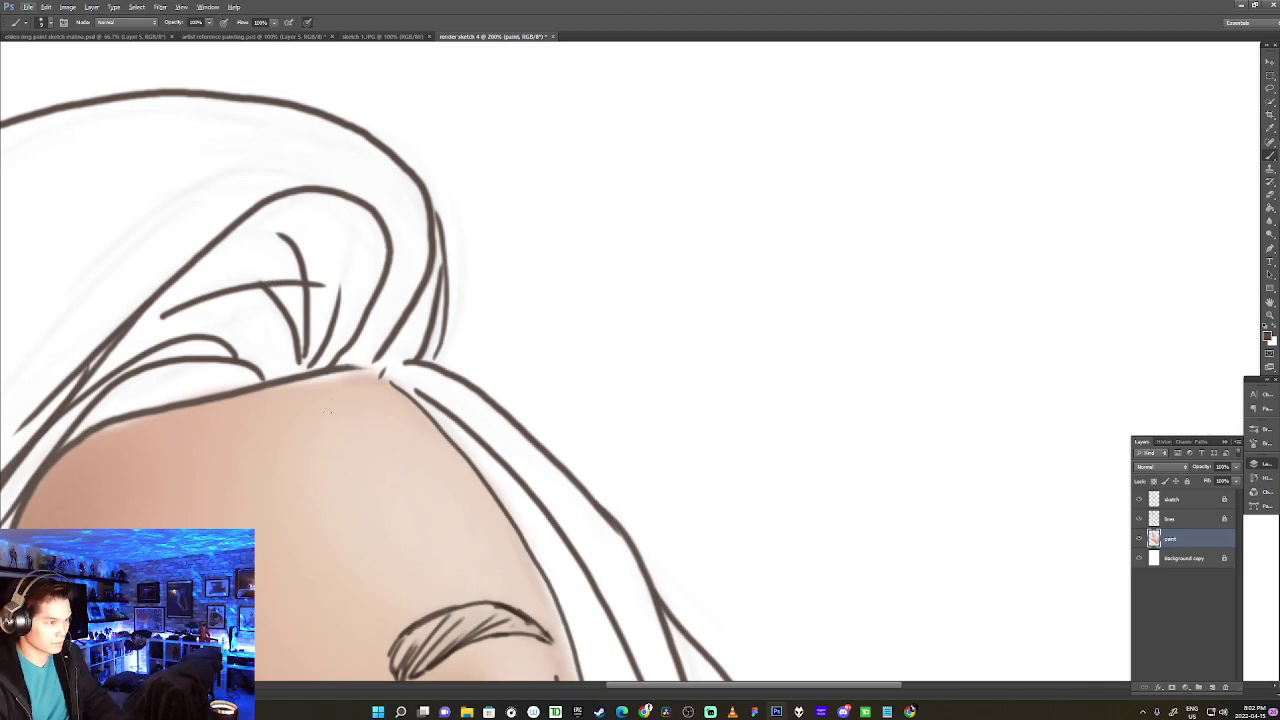
{"action": "key", "text": "3"}
{"action": "left_click", "coordinate": [331, 399], "text": "alt"}
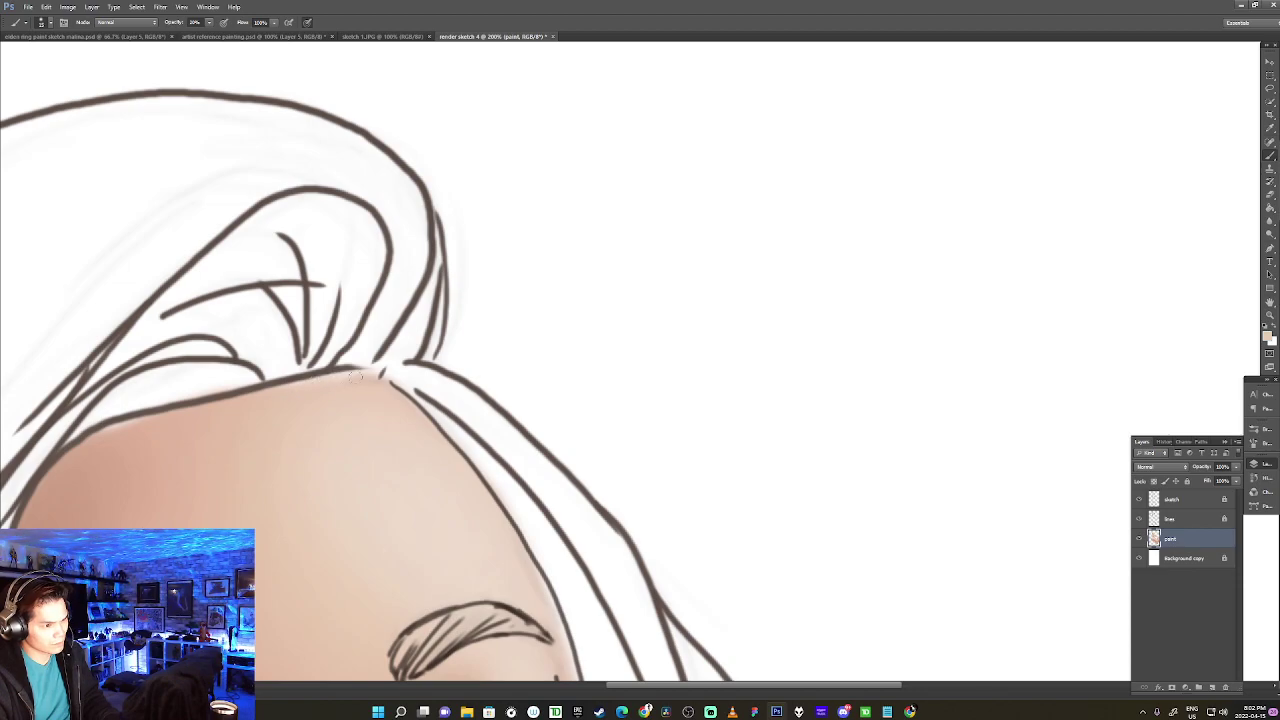
{"action": "left_click", "coordinate": [102, 444], "text": "alt"}
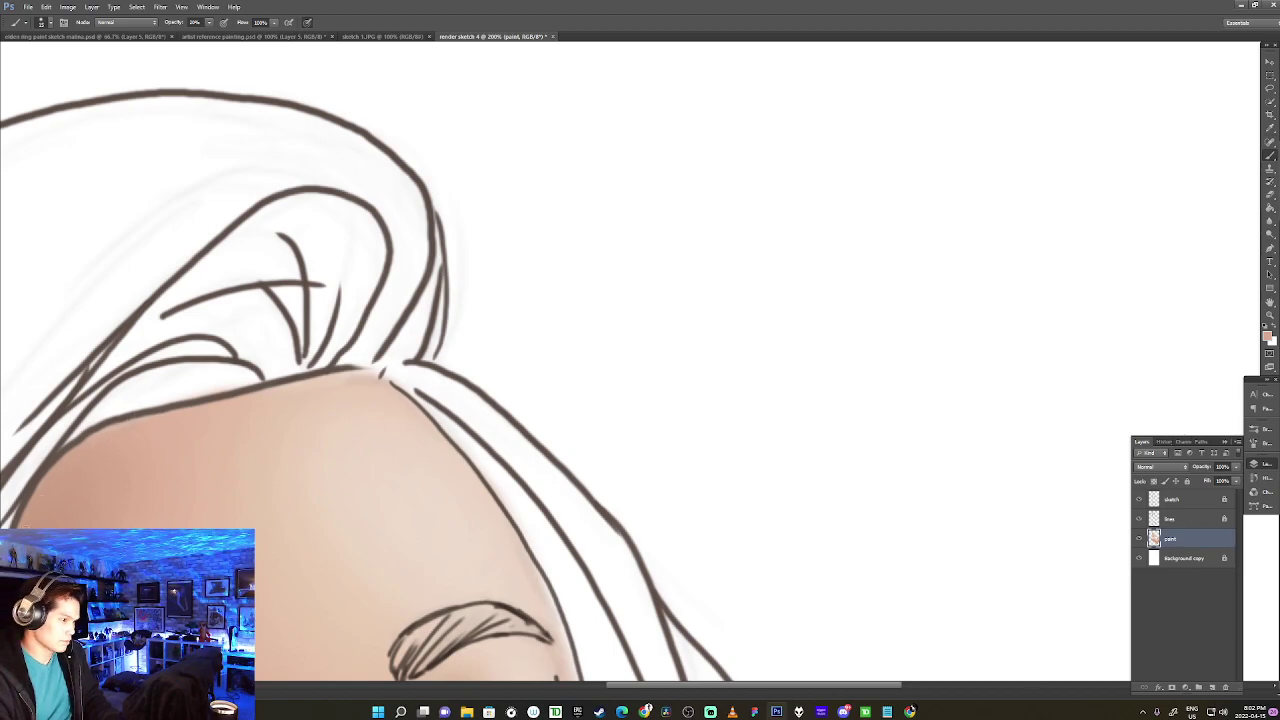
Touch up the skin paint along the raised forearm's inner outline with a sampled skin tone, using the brush at 20% opacity.
{"action": "mouse_move", "coordinate": [488, 548]}
{"action": "left_mouse_down"}
{"action": "mouse_move", "coordinate": [363, 423]}
{"action": "mouse_move", "coordinate": [348, 355]}
{"action": "left_mouse_up"}
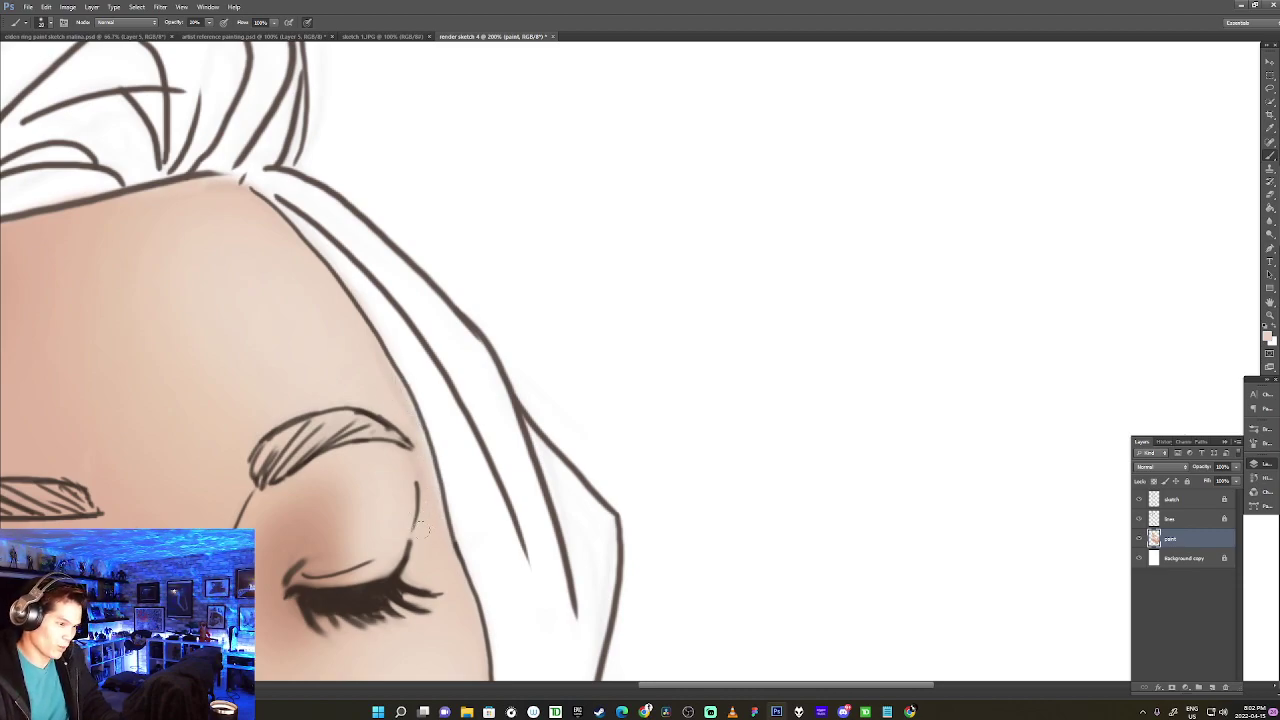
{"action": "left_click_drag", "start_coordinate": [398, 640], "coordinate": [438, 280]}
{"action": "left_click_drag", "start_coordinate": [412, 574], "coordinate": [500, 331]}
{"action": "left_click_drag", "start_coordinate": [794, 523], "coordinate": [574, 500]}
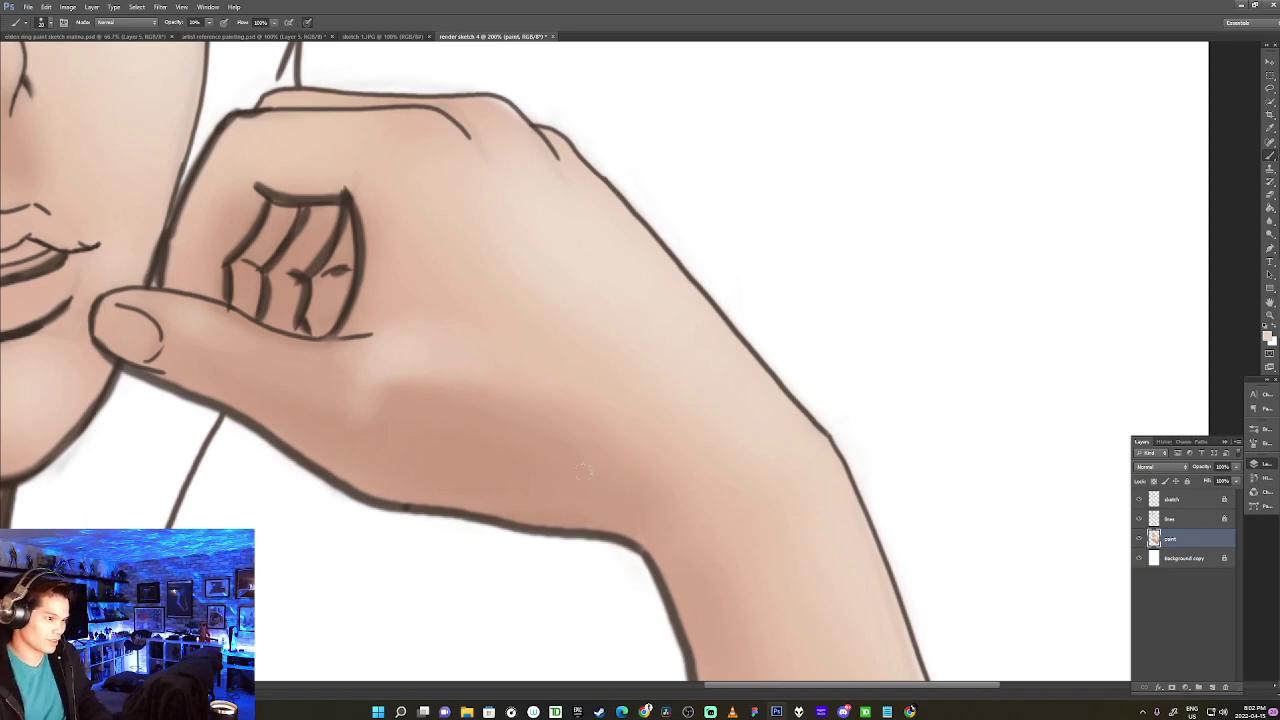
{"action": "left_click_drag", "start_coordinate": [646, 591], "coordinate": [543, 414]}
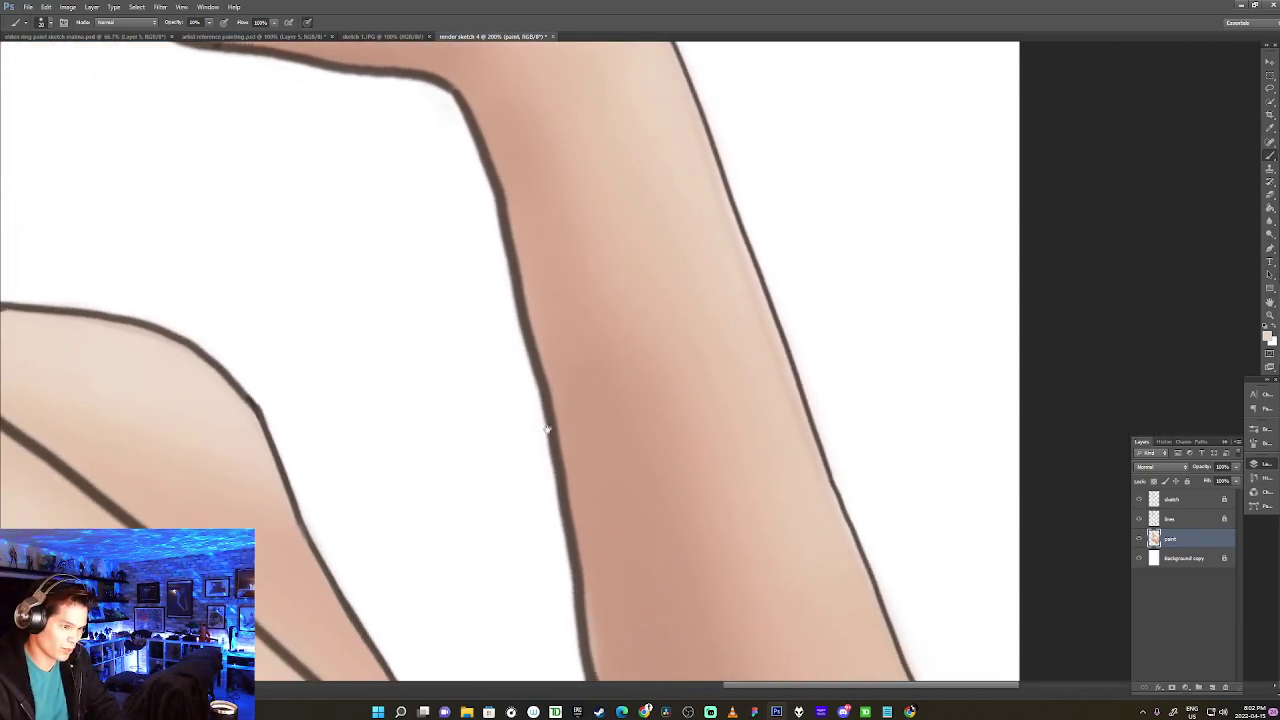
{"action": "left_click_drag", "start_coordinate": [478, 156], "coordinate": [491, 195]}
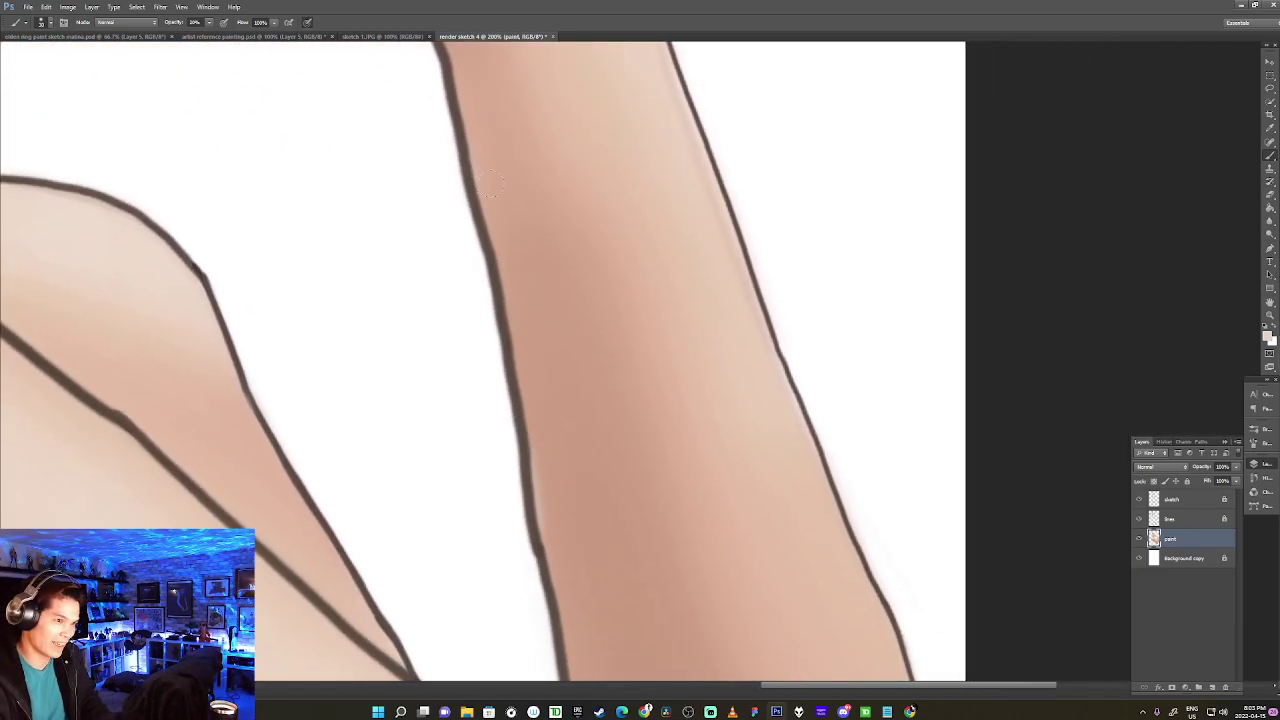
{"action": "mouse_move", "coordinate": [457, 132]}
{"action": "left_mouse_down"}
{"action": "mouse_move", "coordinate": [502, 186]}
{"action": "mouse_move", "coordinate": [508, 236]}
{"action": "left_mouse_up"}
{"action": "left_click", "coordinate": [514, 252], "text": "alt"}
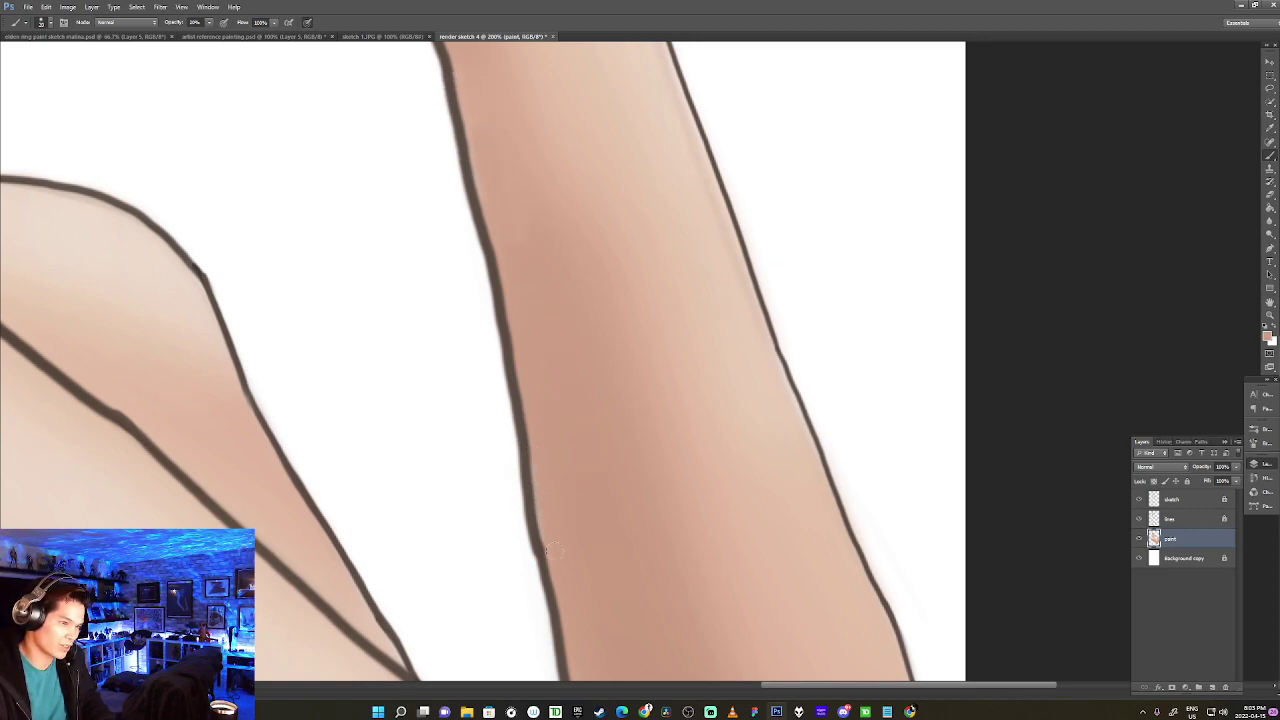
Touch up the skin paint along the elbow, lower arm and resting wrist, using the brush at 40% opacity.
{"action": "left_click_drag", "start_coordinate": [599, 527], "coordinate": [569, 262]}
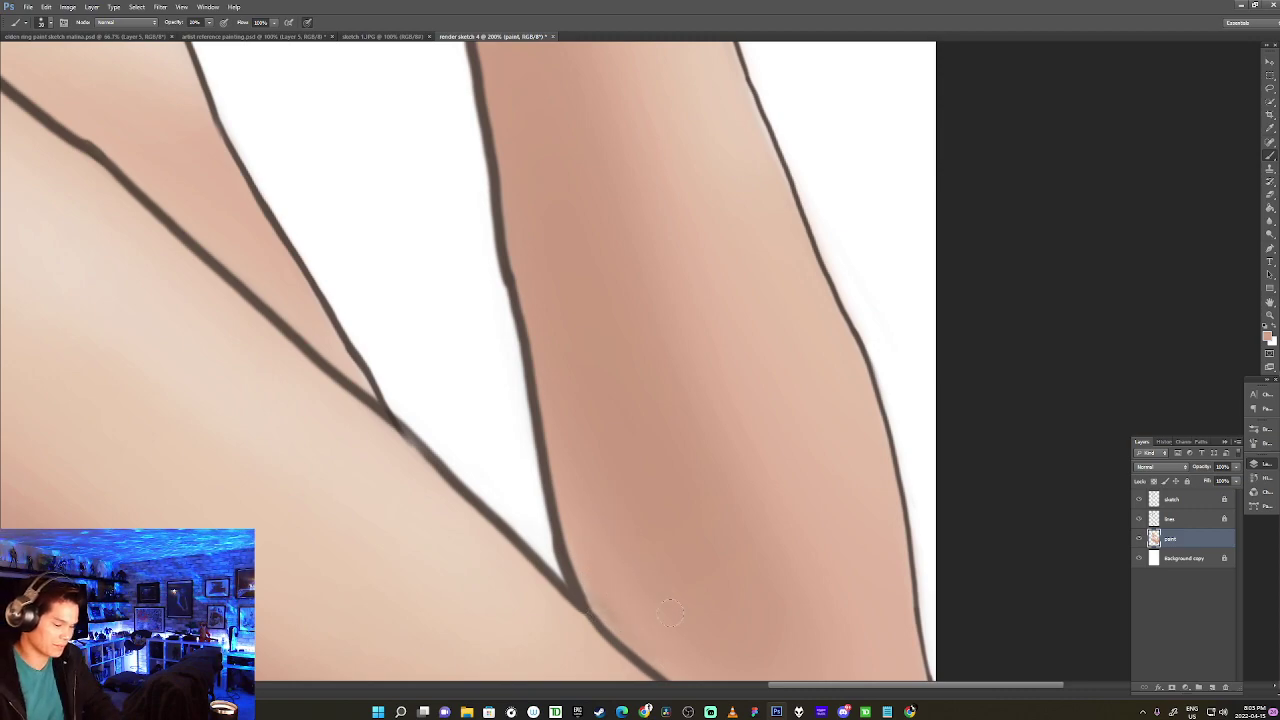
{"action": "left_click_drag", "start_coordinate": [669, 607], "coordinate": [537, 357]}
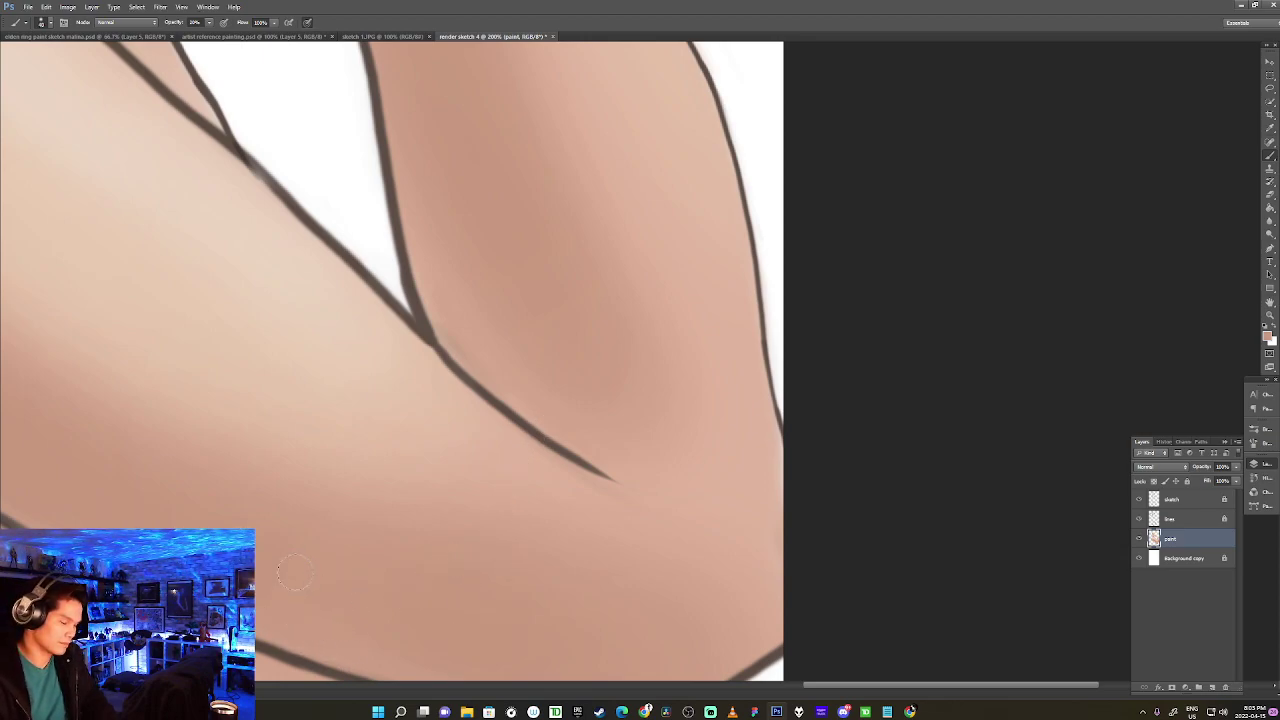
{"action": "left_click_drag", "start_coordinate": [434, 603], "coordinate": [329, 343]}
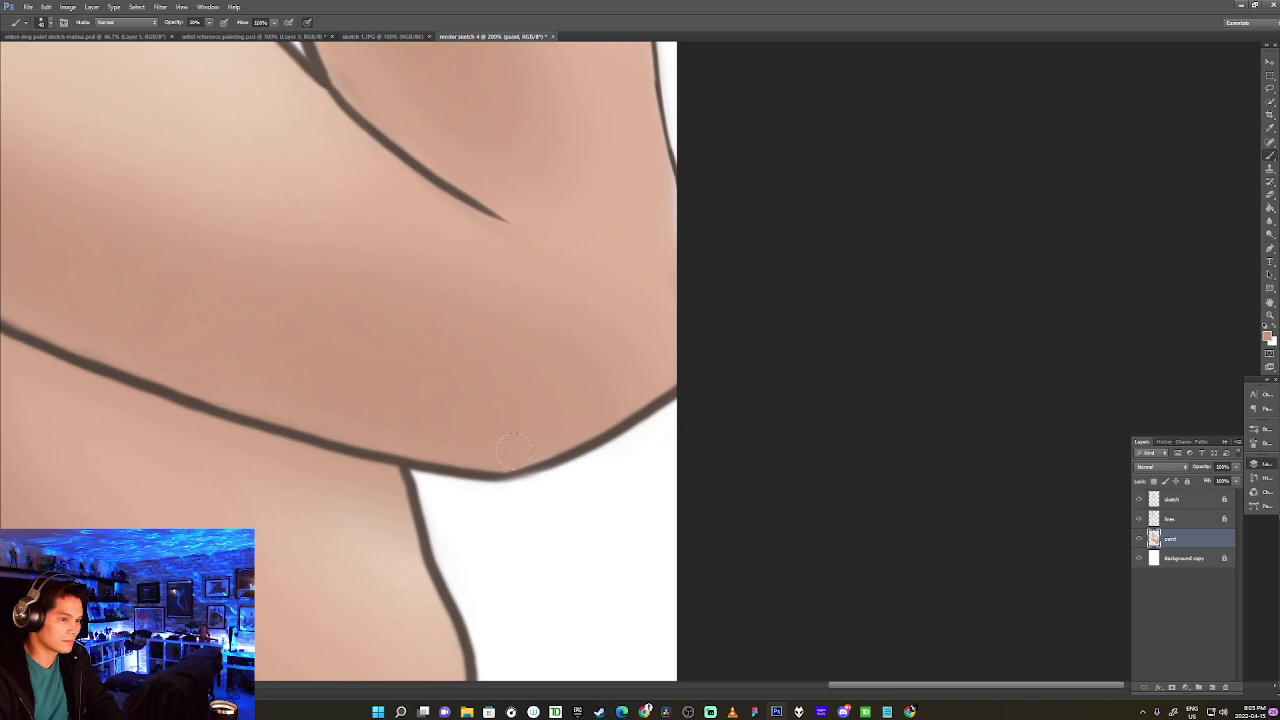
{"action": "left_click_drag", "start_coordinate": [400, 472], "coordinate": [839, 210]}
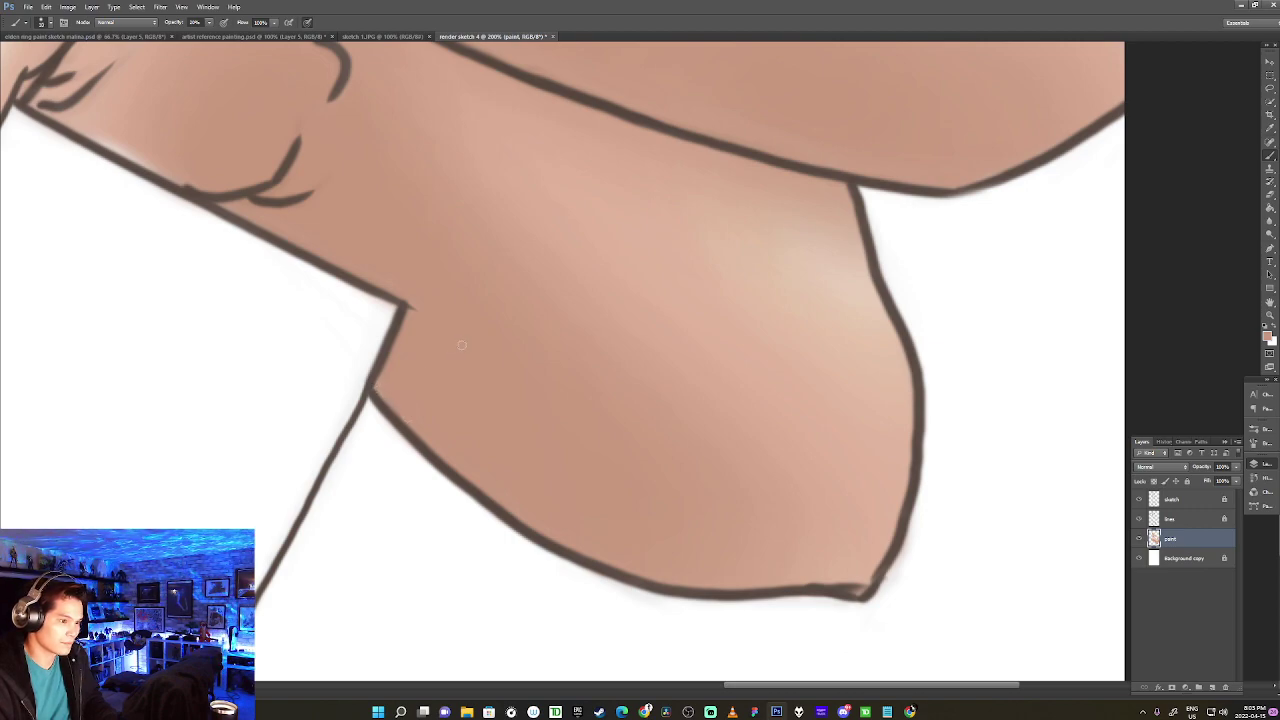
{"action": "left_click_drag", "start_coordinate": [414, 355], "coordinate": [609, 399]}
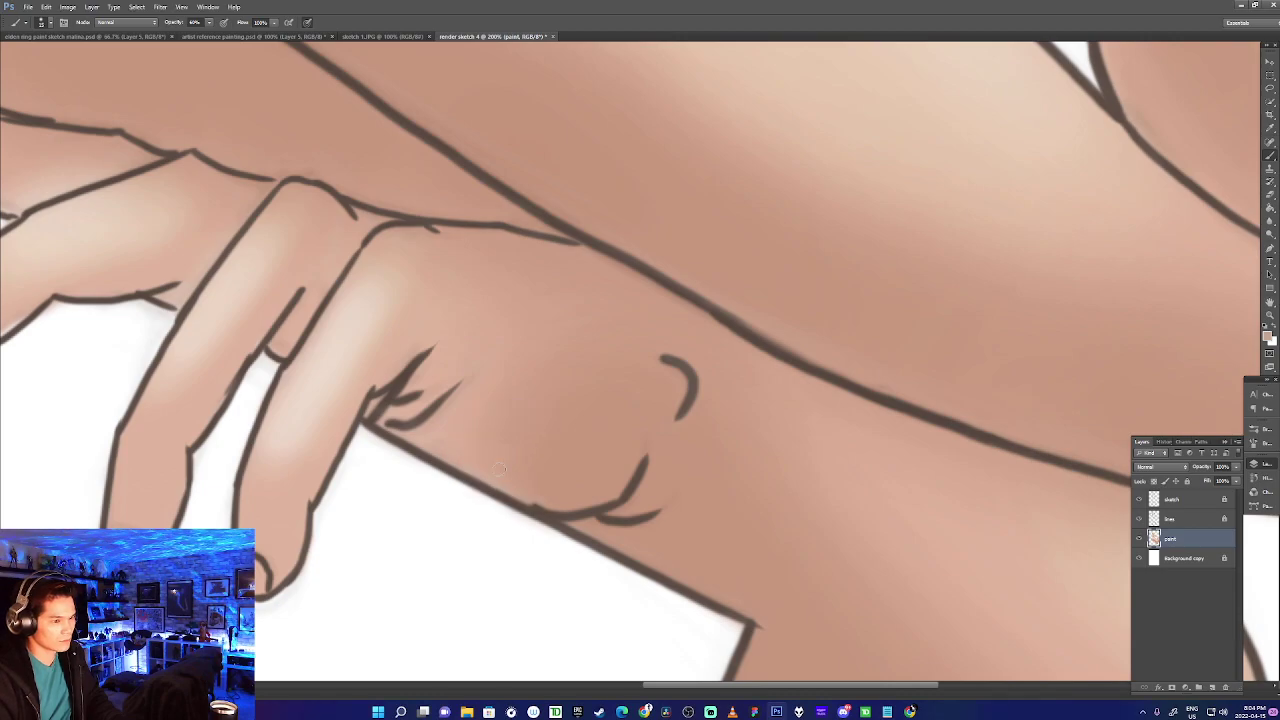
{"action": "left_click_drag", "start_coordinate": [415, 451], "coordinate": [698, 465]}
Even out the pale patch at the base of the resting hand's outstretched finger with sampled skin tones.
{"action": "left_click", "coordinate": [270, 326], "text": "alt"}
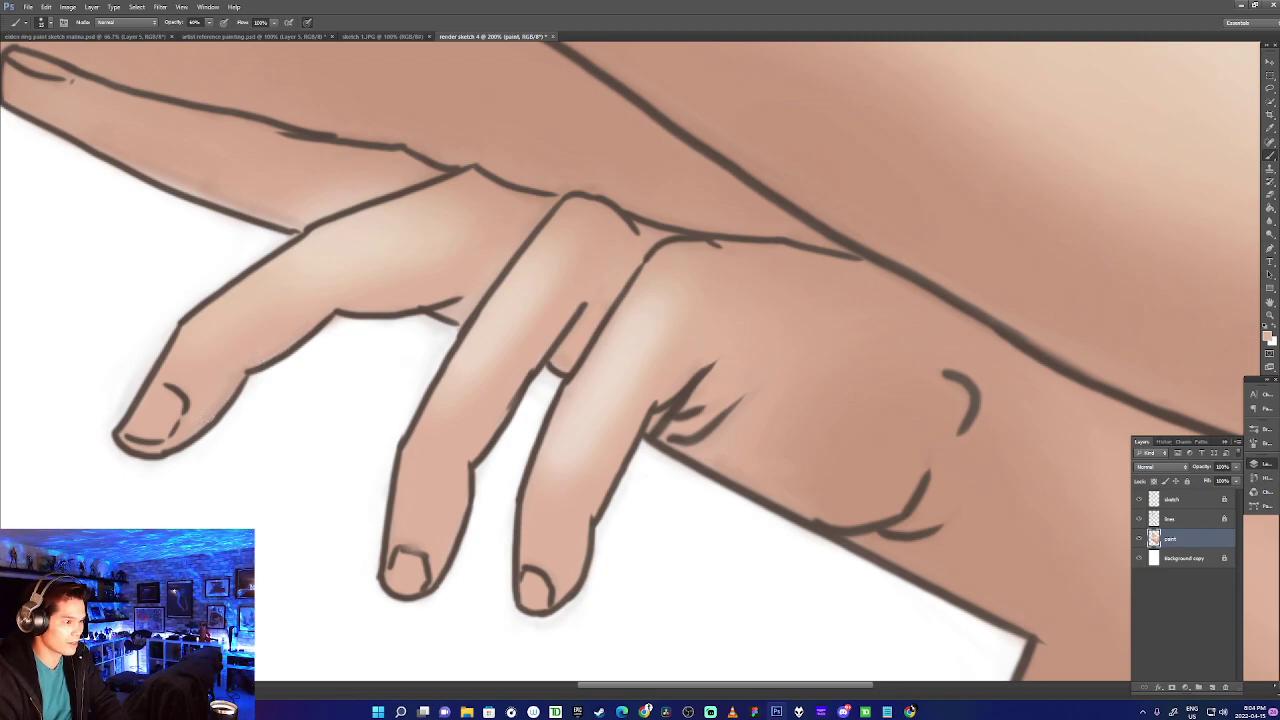
{"action": "left_click_drag", "start_coordinate": [253, 269], "coordinate": [329, 425]}
{"action": "left_click", "coordinate": [270, 328], "text": "alt"}
{"action": "mouse_move", "coordinate": [270, 328]}
{"action": "left_mouse_down"}
{"action": "mouse_move", "coordinate": [298, 360]}
{"action": "mouse_move", "coordinate": [380, 388]}
{"action": "left_mouse_up"}
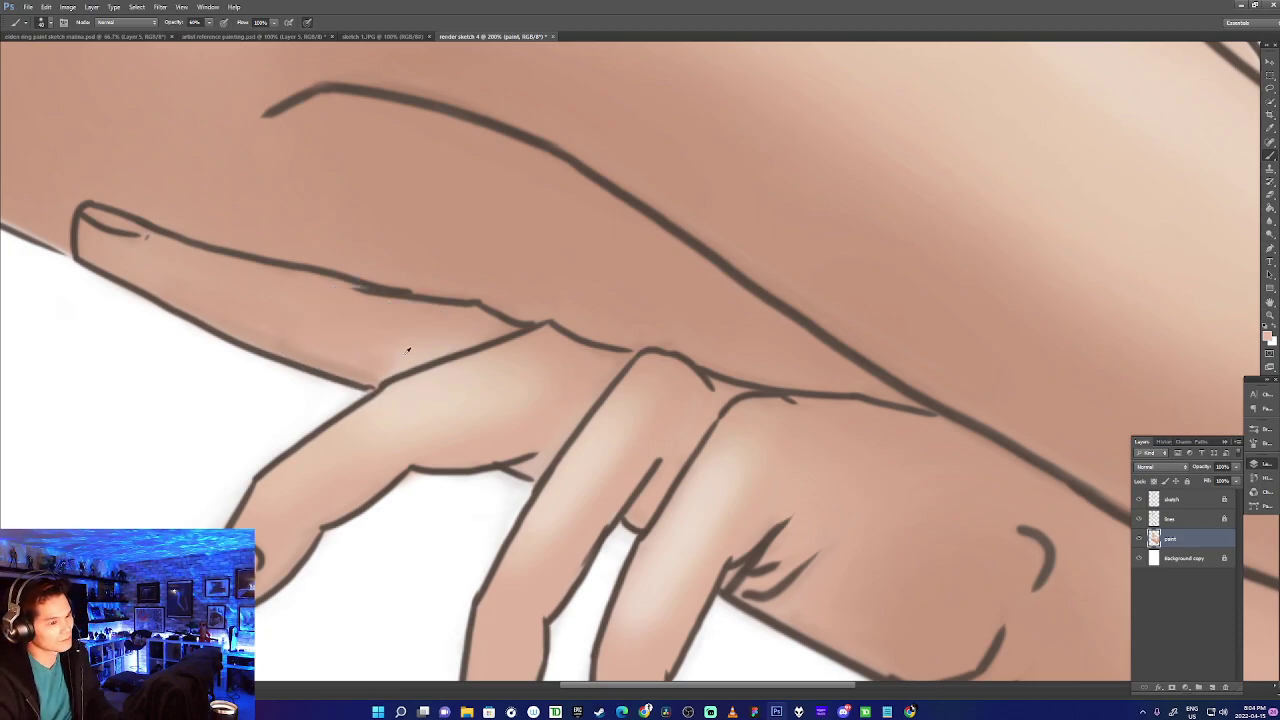
{"action": "left_click", "coordinate": [313, 362], "text": "alt"}
{"action": "mouse_move", "coordinate": [334, 362]}
{"action": "left_mouse_down"}
{"action": "mouse_move", "coordinate": [438, 348]}
{"action": "mouse_move", "coordinate": [394, 345]}
{"action": "mouse_move", "coordinate": [396, 356]}
{"action": "mouse_move", "coordinate": [362, 317]}
{"action": "mouse_move", "coordinate": [340, 337]}
{"action": "mouse_move", "coordinate": [425, 328]}
{"action": "left_mouse_up"}
{"action": "left_click", "coordinate": [349, 334], "text": "alt"}
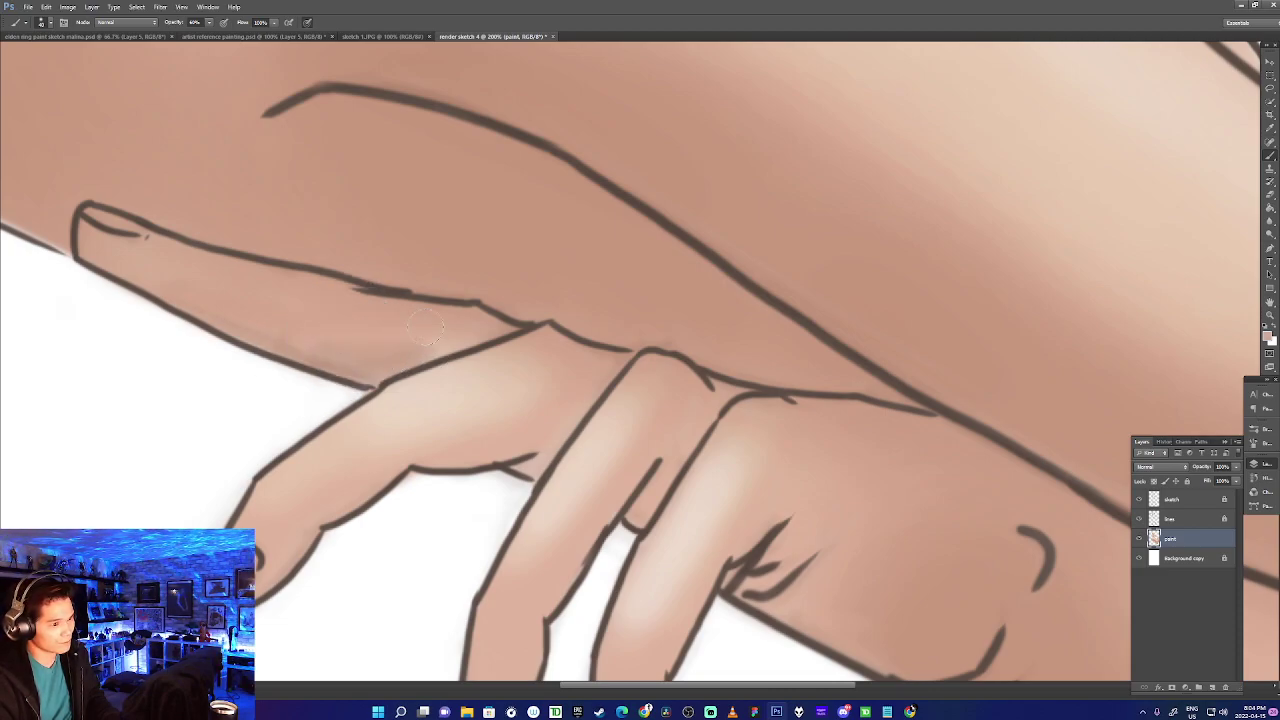
{"action": "left_click", "coordinate": [348, 357], "text": "alt"}
{"action": "left_click_drag", "start_coordinate": [380, 361], "coordinate": [456, 348]}
{"action": "left_click", "coordinate": [391, 323], "text": "alt"}
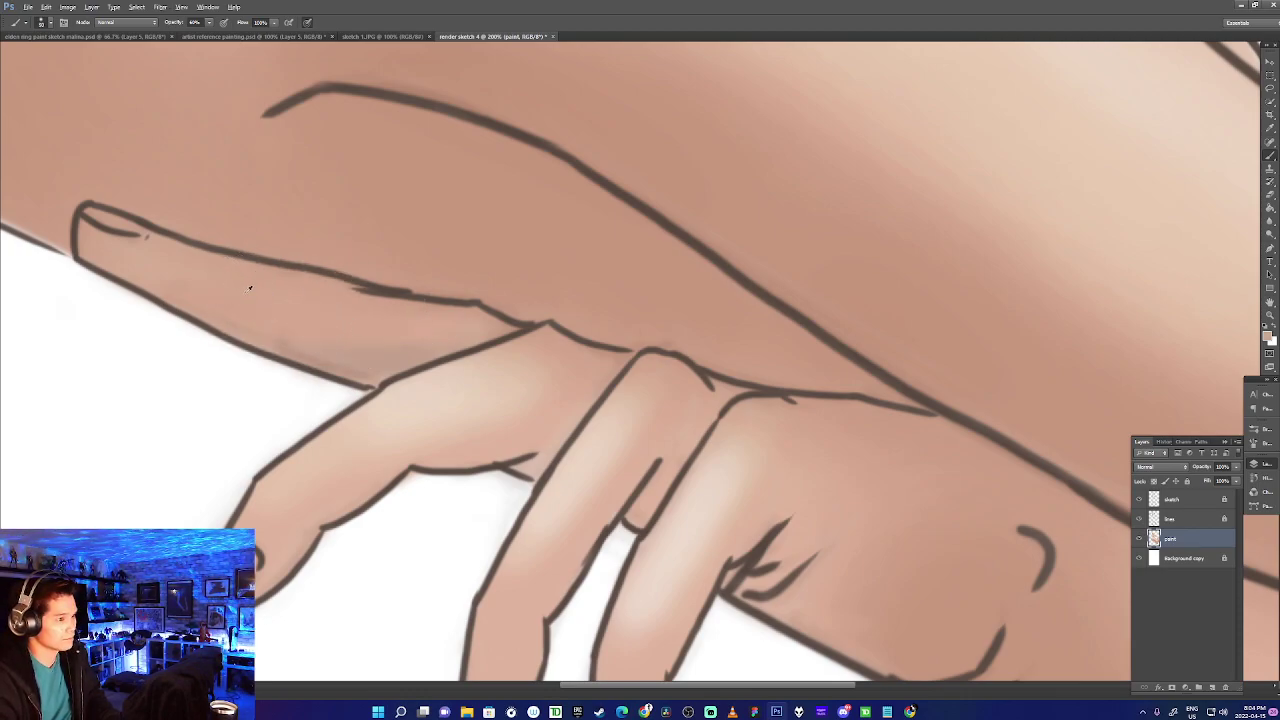
Paint a pale highlight along the outstretched finger behind its nail, using a sampled light skin tone and a smaller brush.
{"action": "left_click", "coordinate": [455, 381], "text": "alt"}
{"action": "key", "text": "["}
{"action": "key", "text": "["}
{"action": "key", "text": "["}
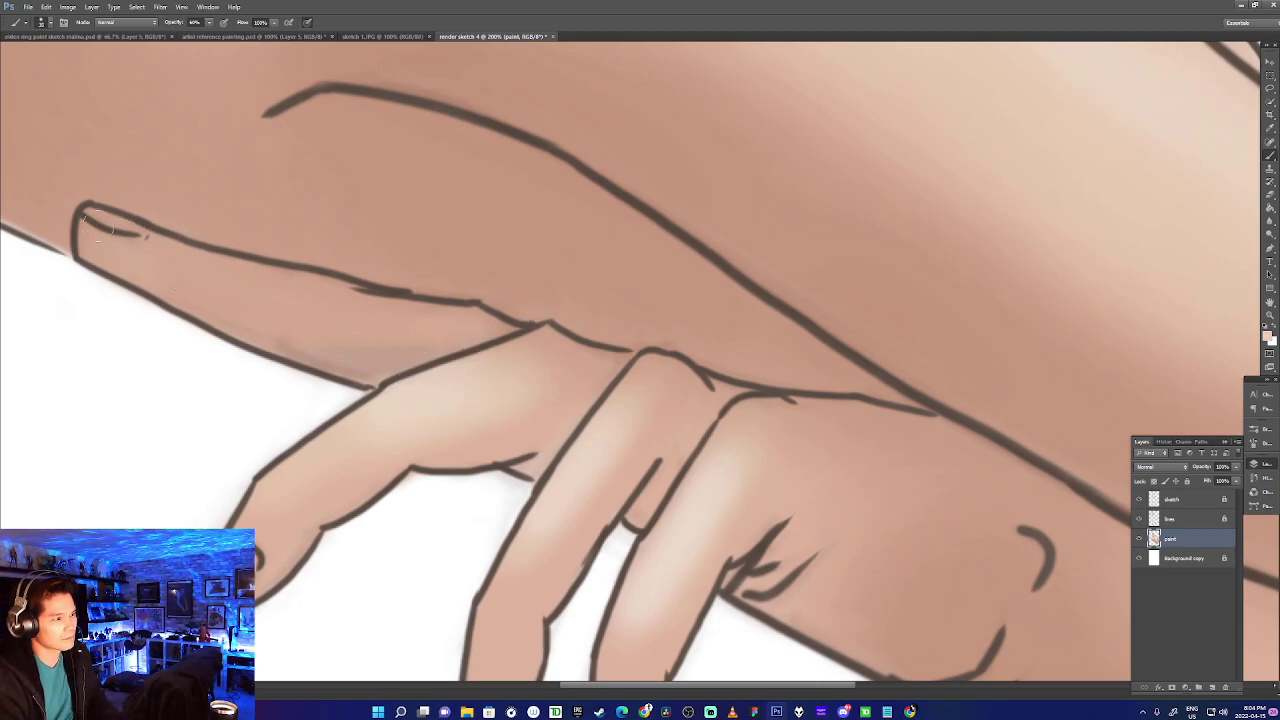
{"action": "mouse_move", "coordinate": [102, 224]}
{"action": "left_mouse_down"}
{"action": "mouse_move", "coordinate": [205, 266]}
{"action": "mouse_move", "coordinate": [262, 272]}
{"action": "left_mouse_up"}
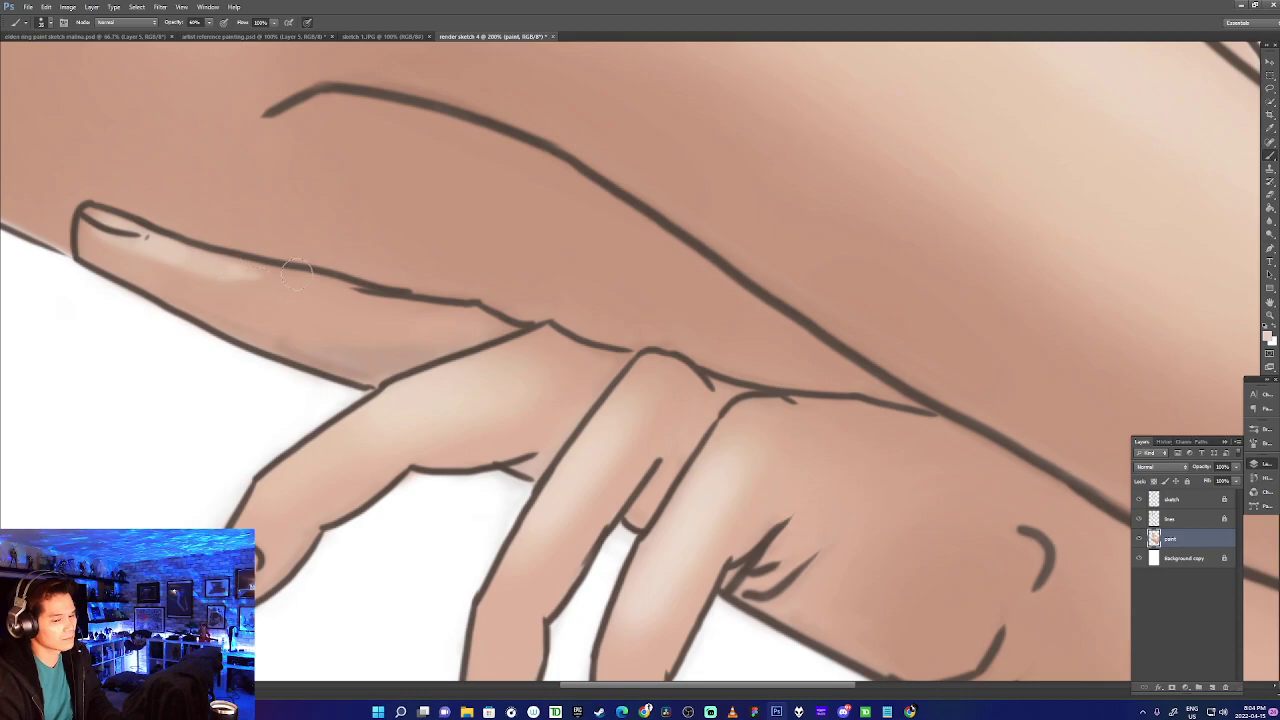
Cover the pale strip of neck above the shoulder outline with sampled mid skin tones on the paint layer.
{"action": "left_click_drag", "start_coordinate": [410, 346], "coordinate": [503, 423]}
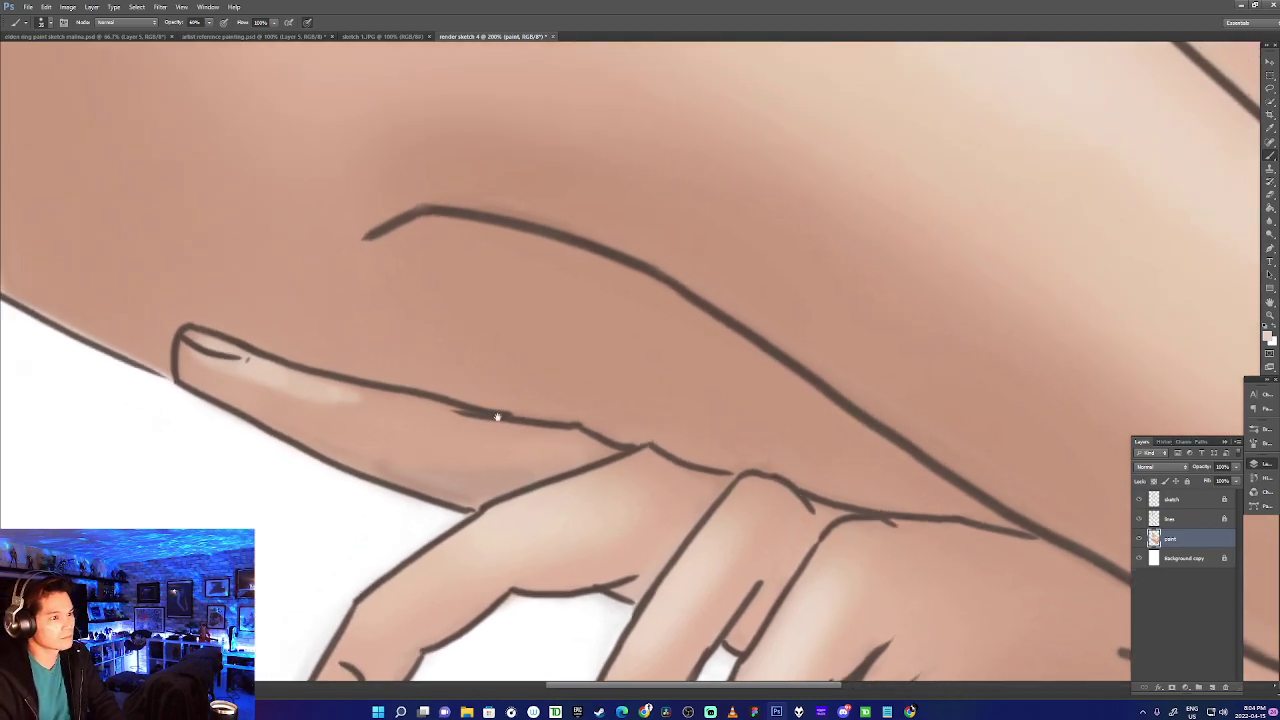
{"action": "left_click_drag", "start_coordinate": [508, 202], "coordinate": [471, 394]}
{"action": "left_click_drag", "start_coordinate": [366, 292], "coordinate": [583, 389]}
{"action": "mouse_move", "coordinate": [524, 184]}
{"action": "left_mouse_down"}
{"action": "mouse_move", "coordinate": [524, 372]}
{"action": "mouse_move", "coordinate": [449, 434]}
{"action": "left_mouse_up"}
{"action": "left_click_drag", "start_coordinate": [492, 398], "coordinate": [410, 498]}
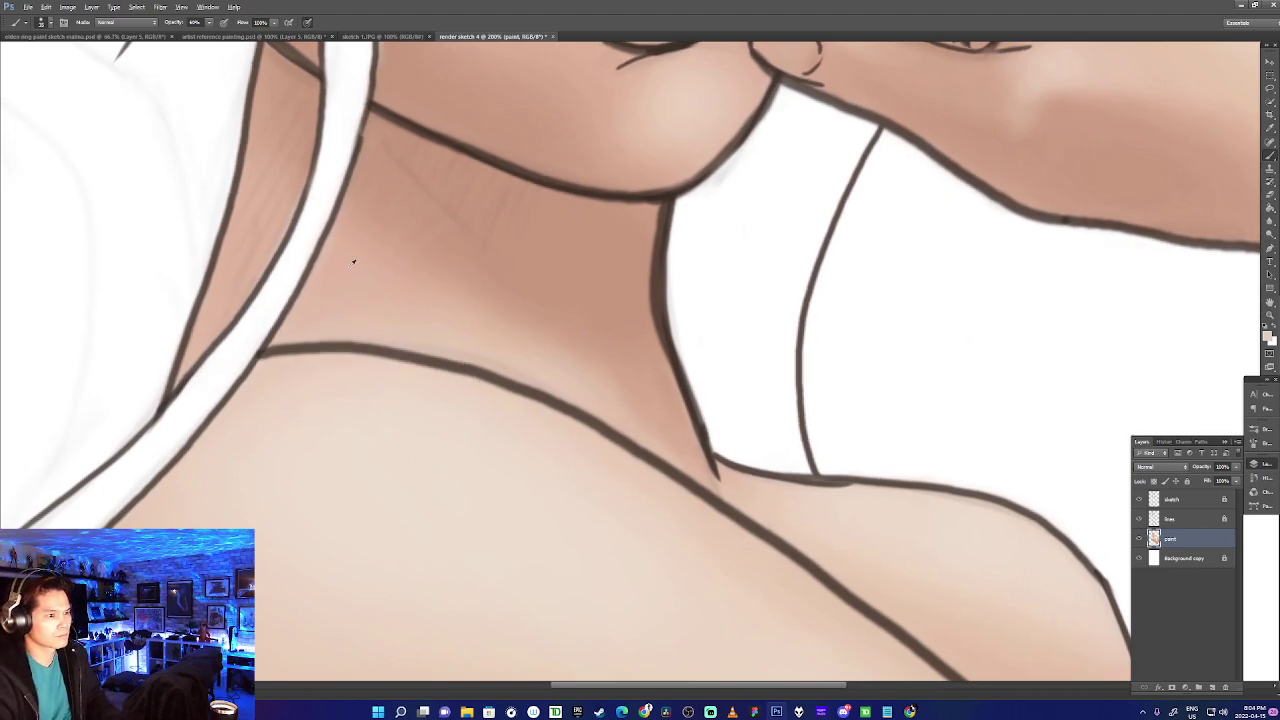
{"action": "key", "text": "alt+bracketleft"}
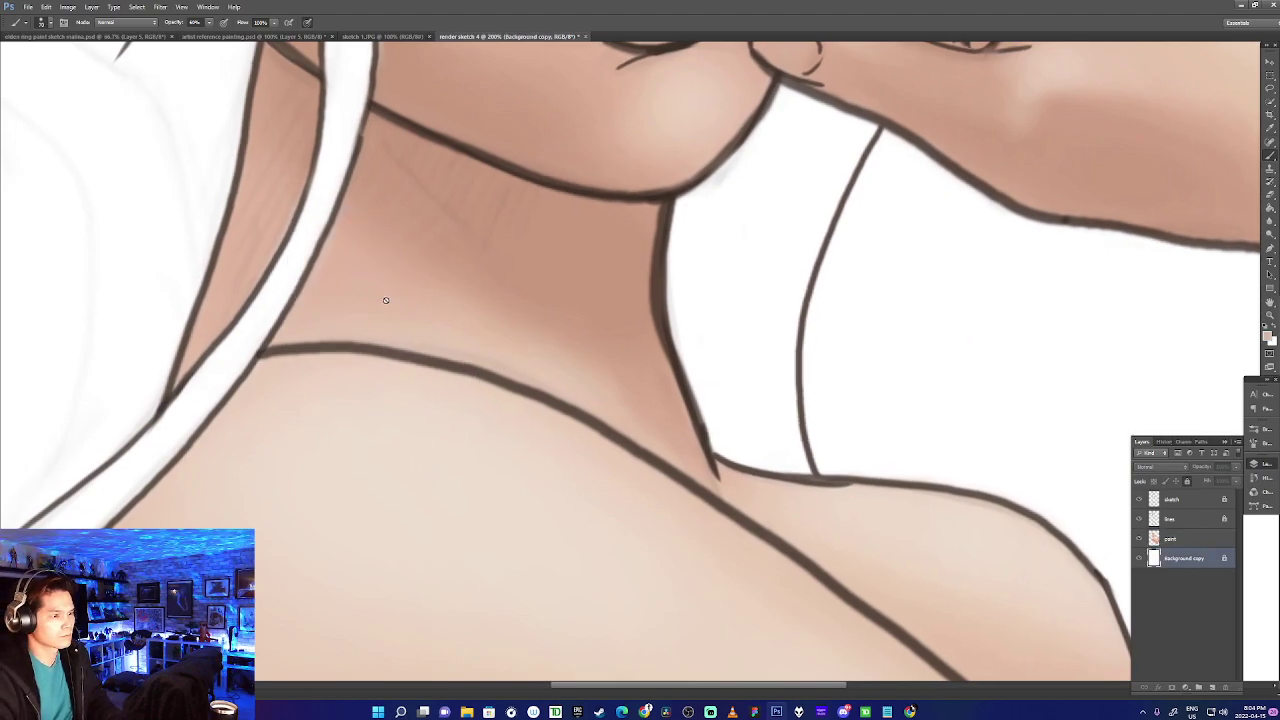
{"action": "left_click", "coordinate": [1188, 540]}
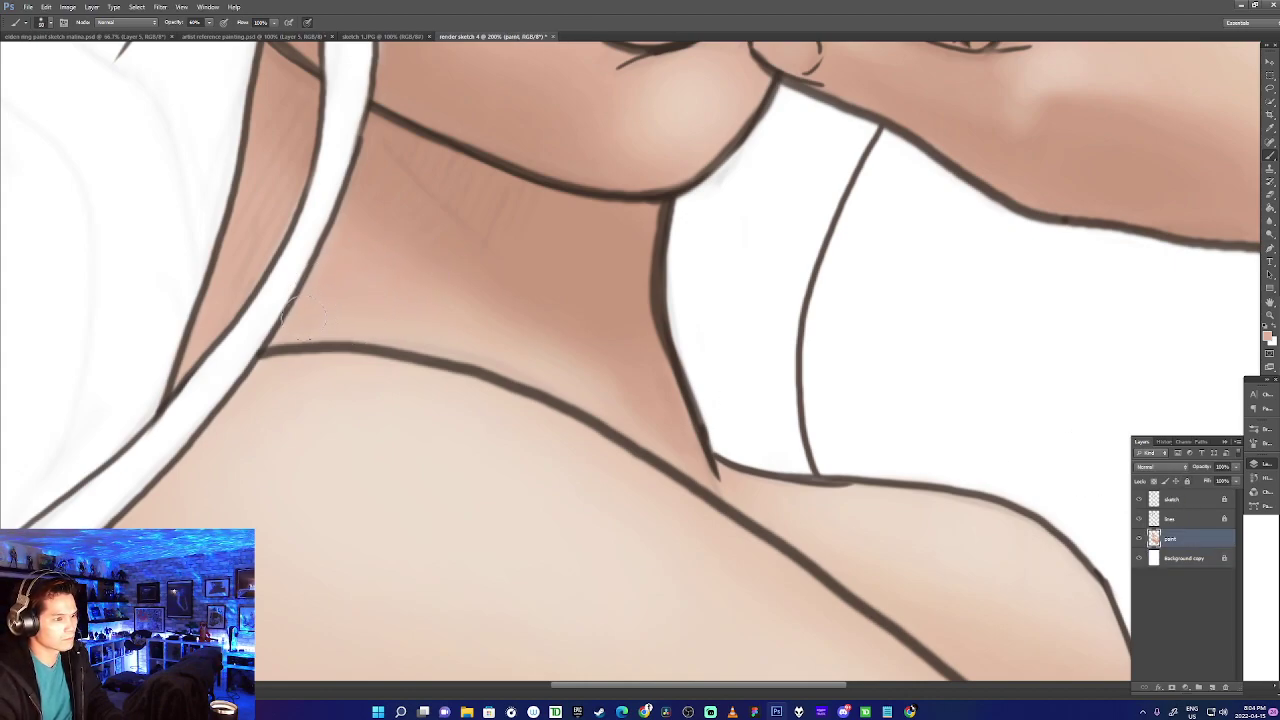
{"action": "left_click_drag", "start_coordinate": [400, 290], "coordinate": [610, 410]}
{"action": "left_click", "coordinate": [418, 296], "text": "alt"}
{"action": "key", "text": "bracketleft"}
{"action": "key", "text": "bracketleft"}
{"action": "key", "text": "bracketleft"}
{"action": "left_click", "coordinate": [504, 294], "text": "alt"}
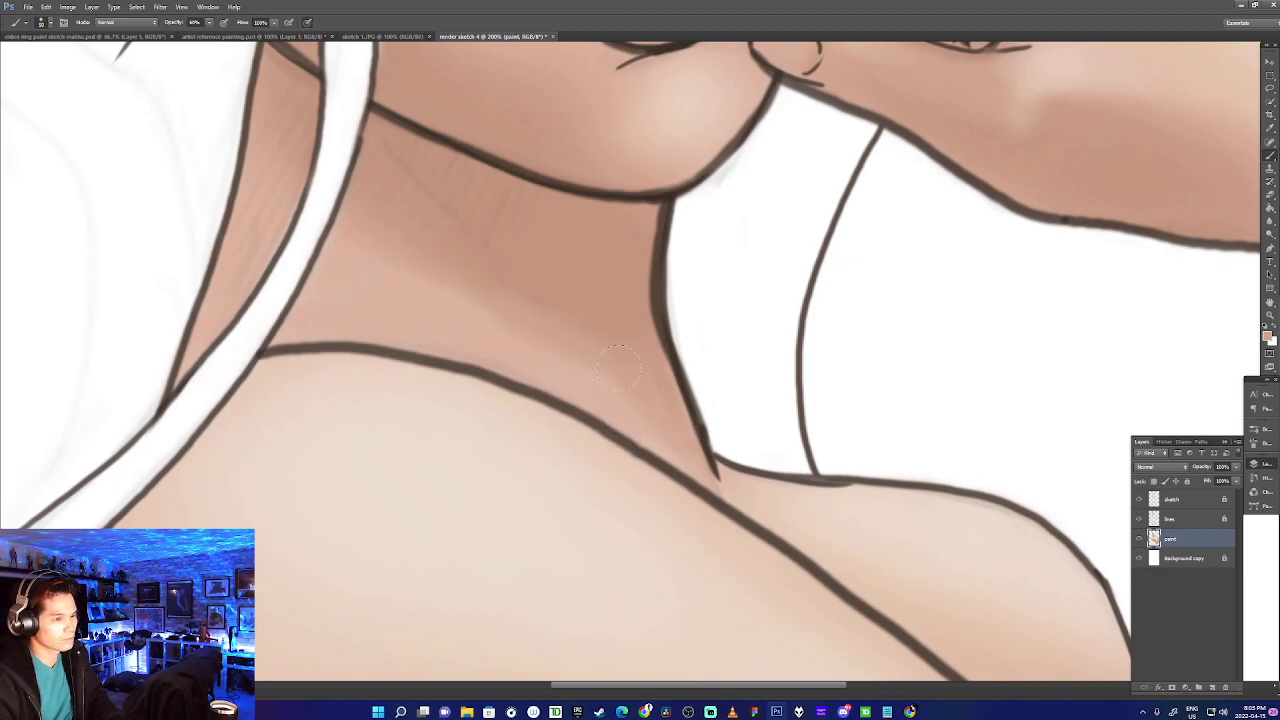
Extend the darker neck shadow down toward the front of the neck with a sampled shadow tone and a larger brush.
{"action": "left_click", "coordinate": [580, 305], "text": "alt"}
{"action": "key", "text": "bracketright"}
{"action": "key", "text": "bracketright"}
{"action": "left_click_drag", "start_coordinate": [520, 322], "coordinate": [608, 365]}
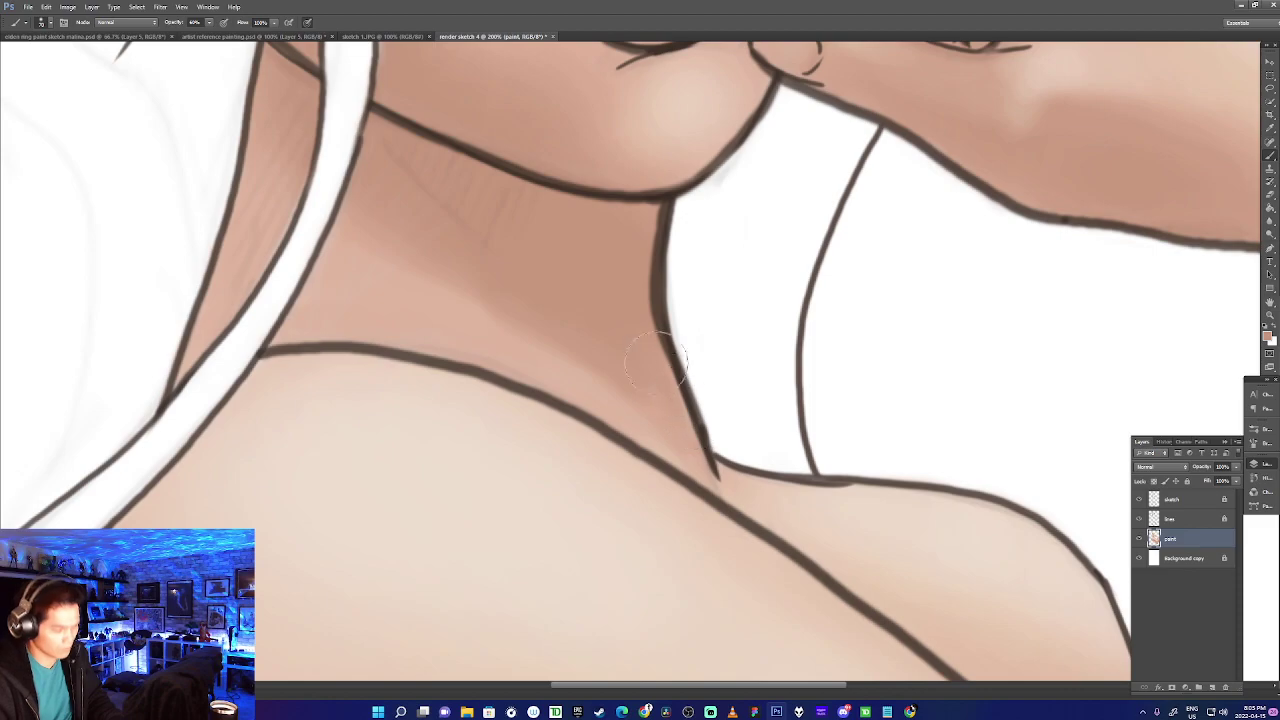
Lock the paint layer and add a new layer directly above it.
{"action": "scroll", "coordinate": [637, 356], "scroll_direction": "down", "scroll_amount": 2}
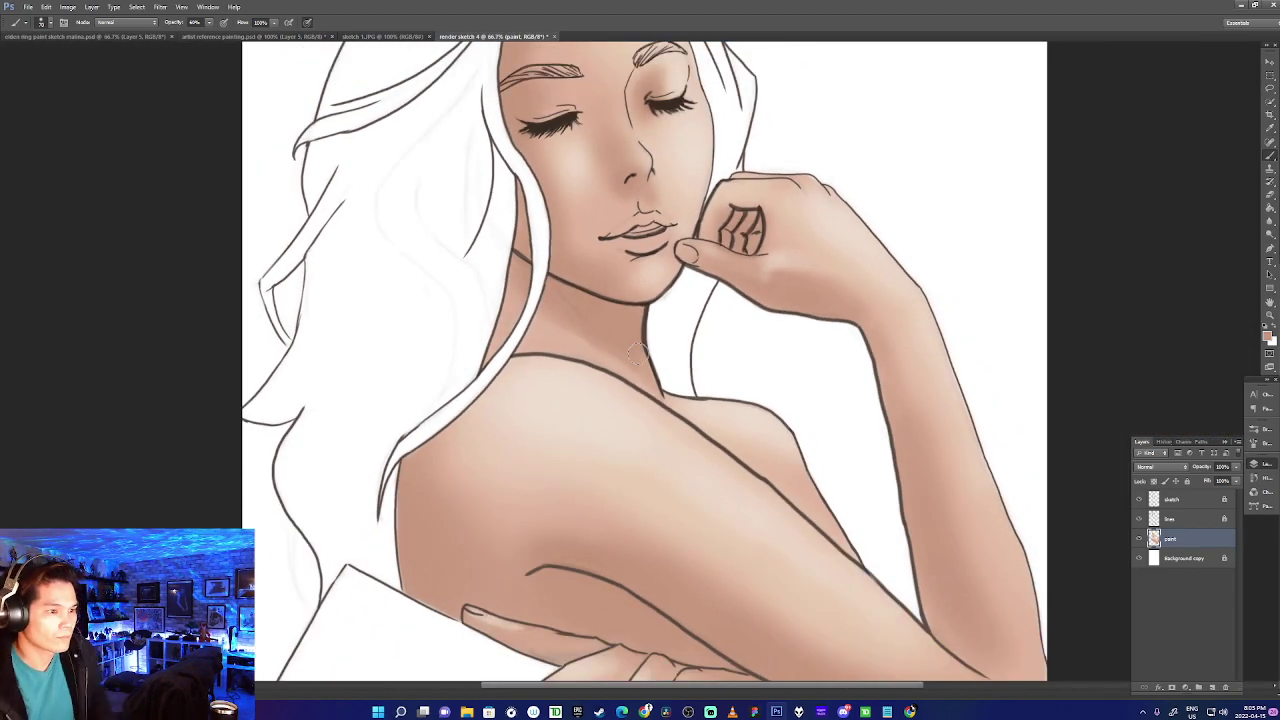
{"action": "key", "text": "alt"}
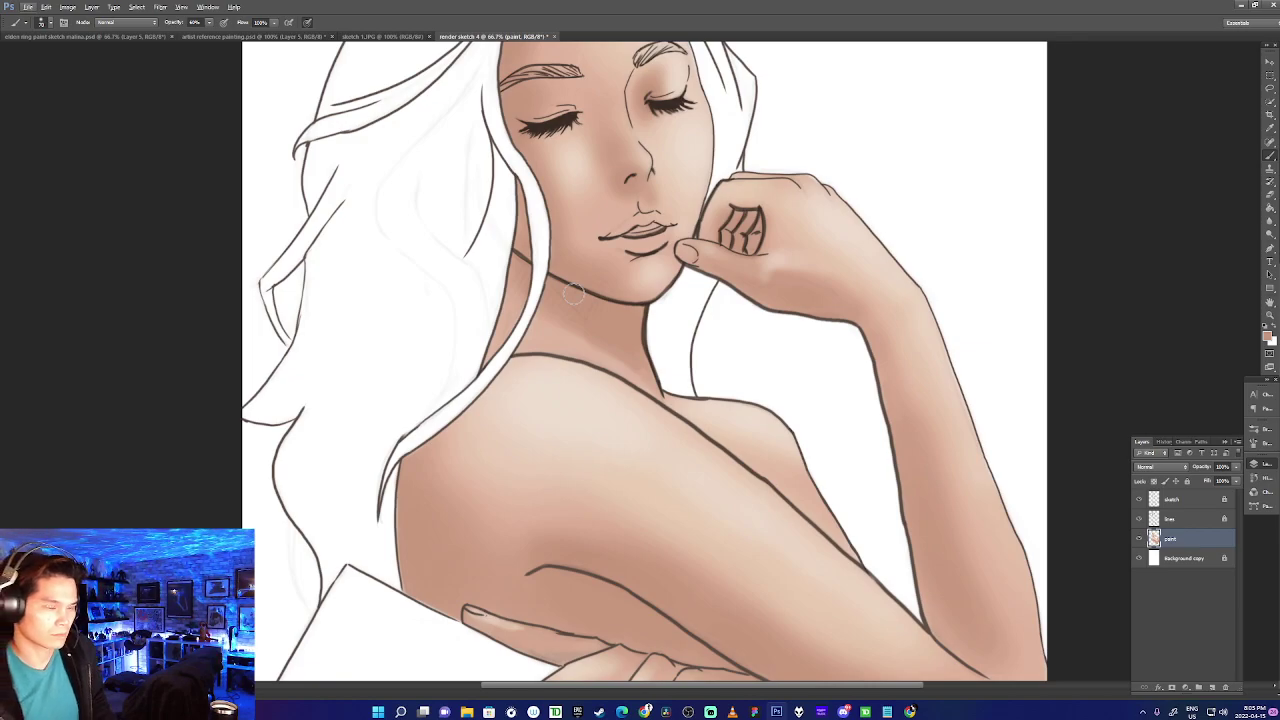
{"action": "key", "text": "ctrl+minus"}
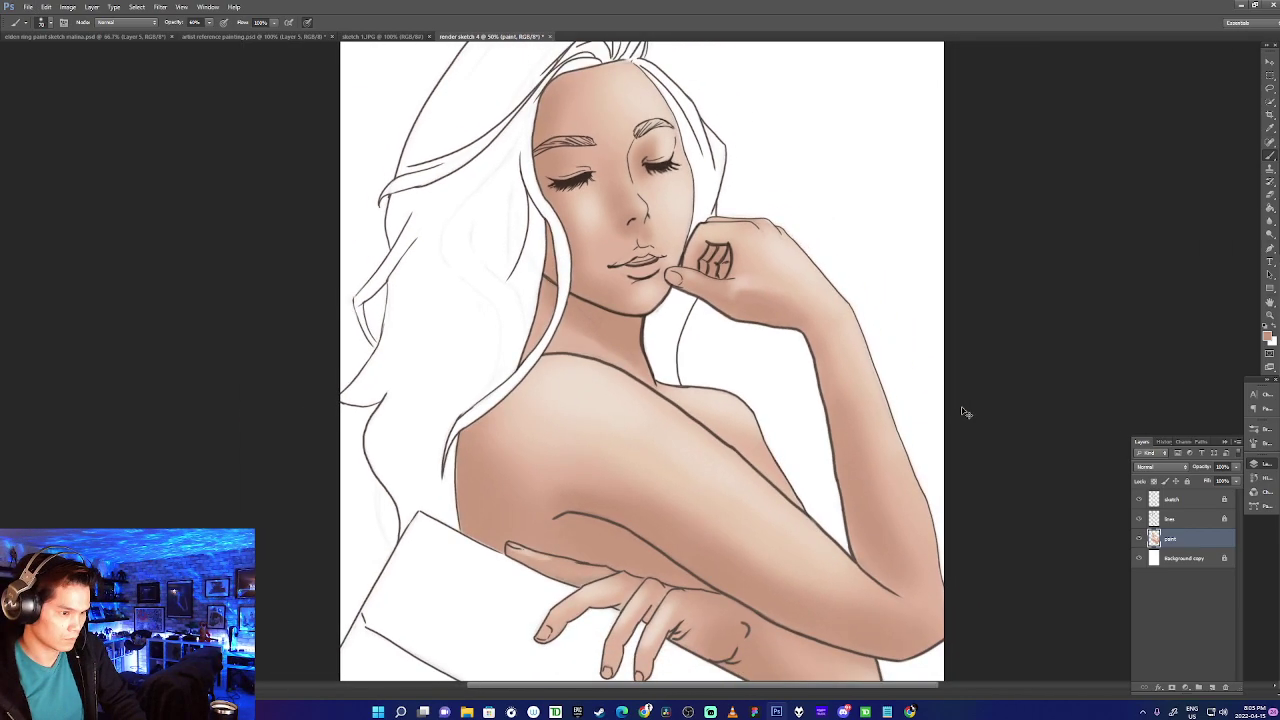
{"action": "key", "text": "ctrl+minus"}
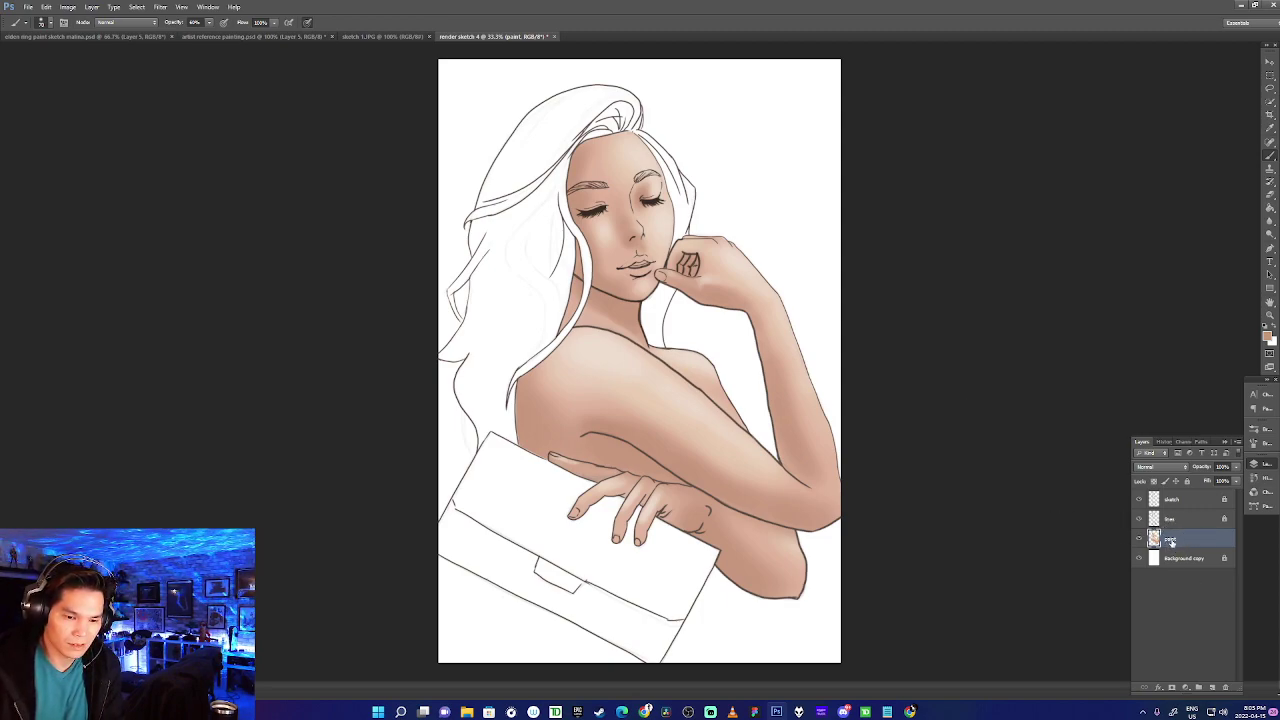
{"action": "left_click", "coordinate": [1189, 481]}
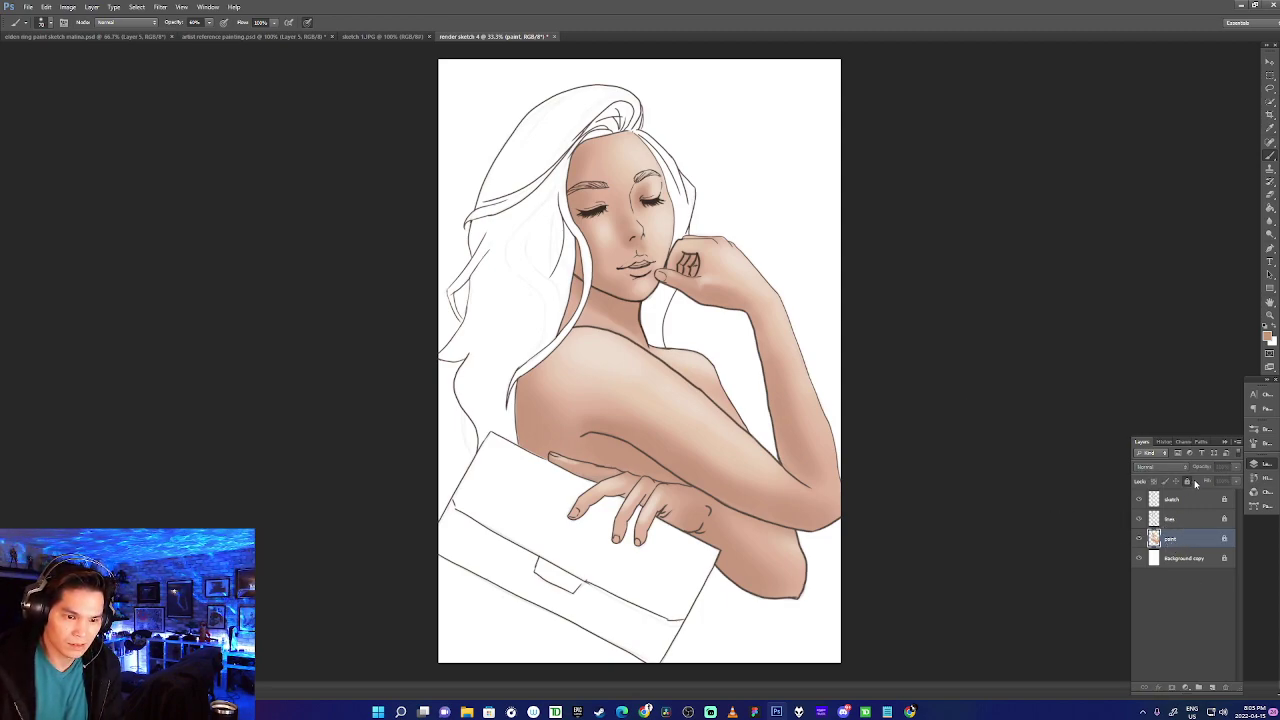
{"action": "left_click", "coordinate": [1211, 687]}
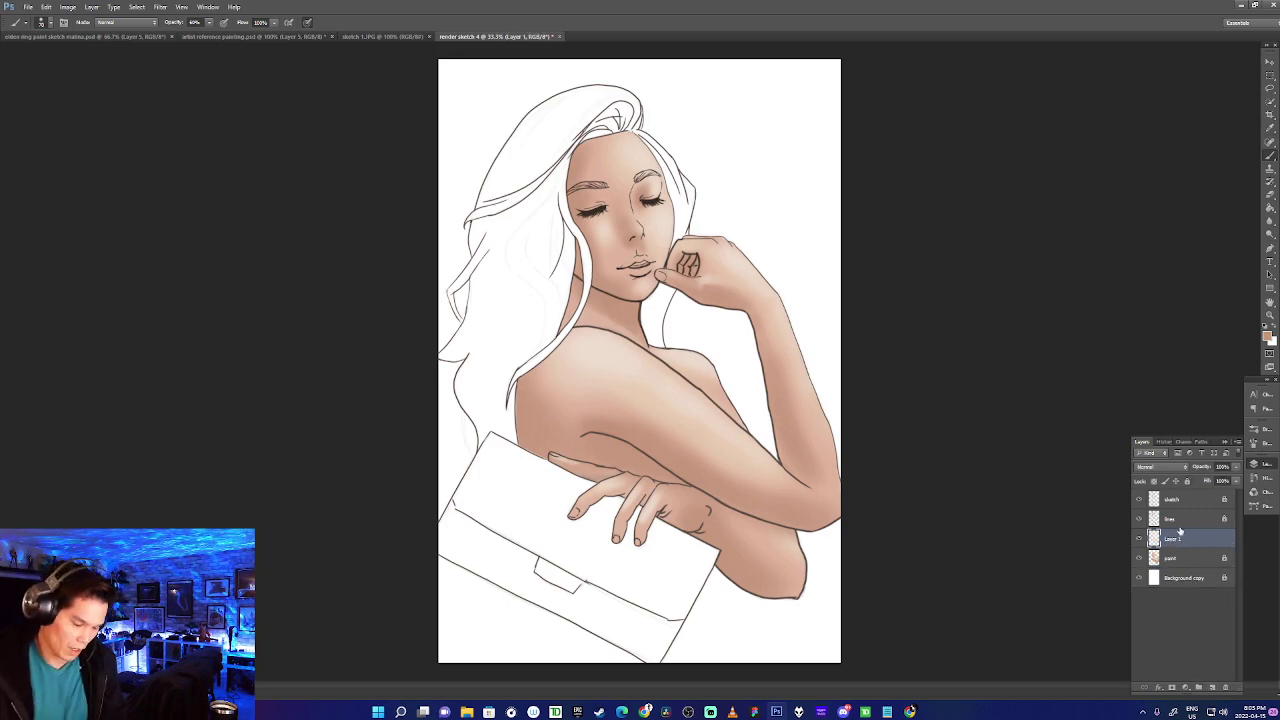
Set the foreground colour to a bright magenta with C 18, M 84, Y 0 and K 0.
{"action": "key", "text": "ctrl+plus"}
{"action": "key", "text": "ctrl+plus"}
{"action": "left_click_drag", "start_coordinate": [452, 430], "coordinate": [756, 474]}
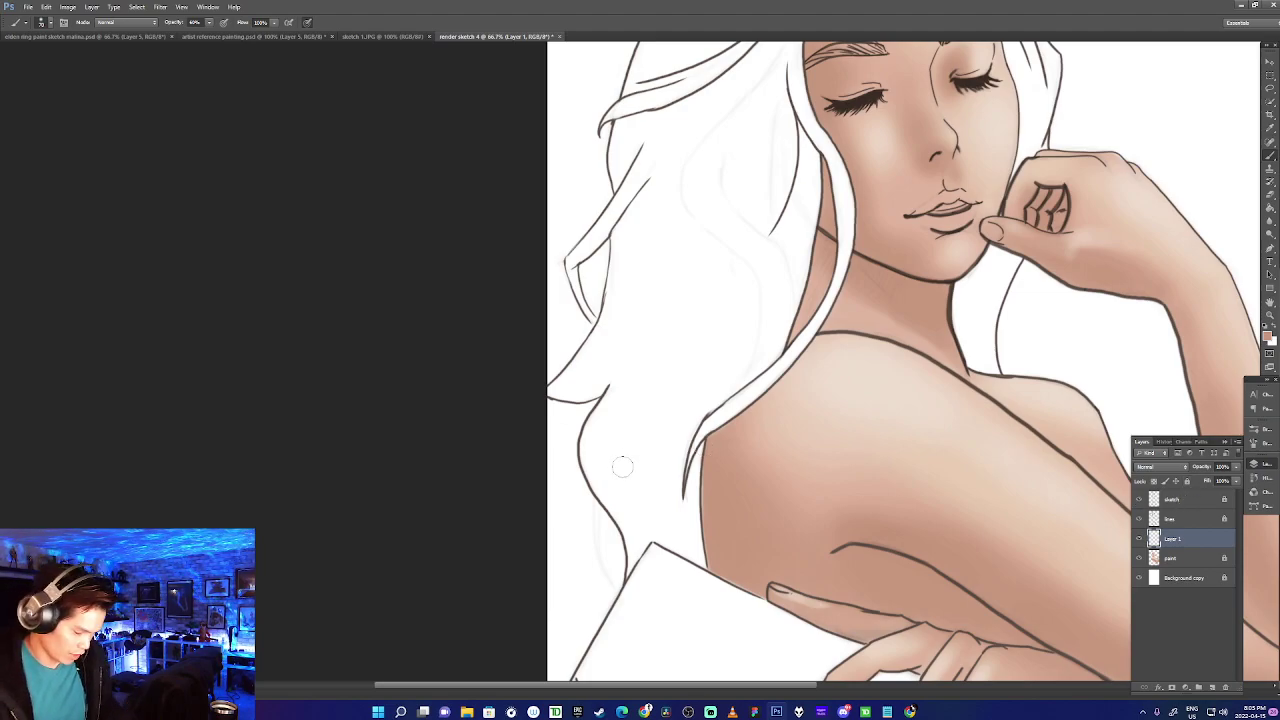
{"action": "key", "text": "n"}
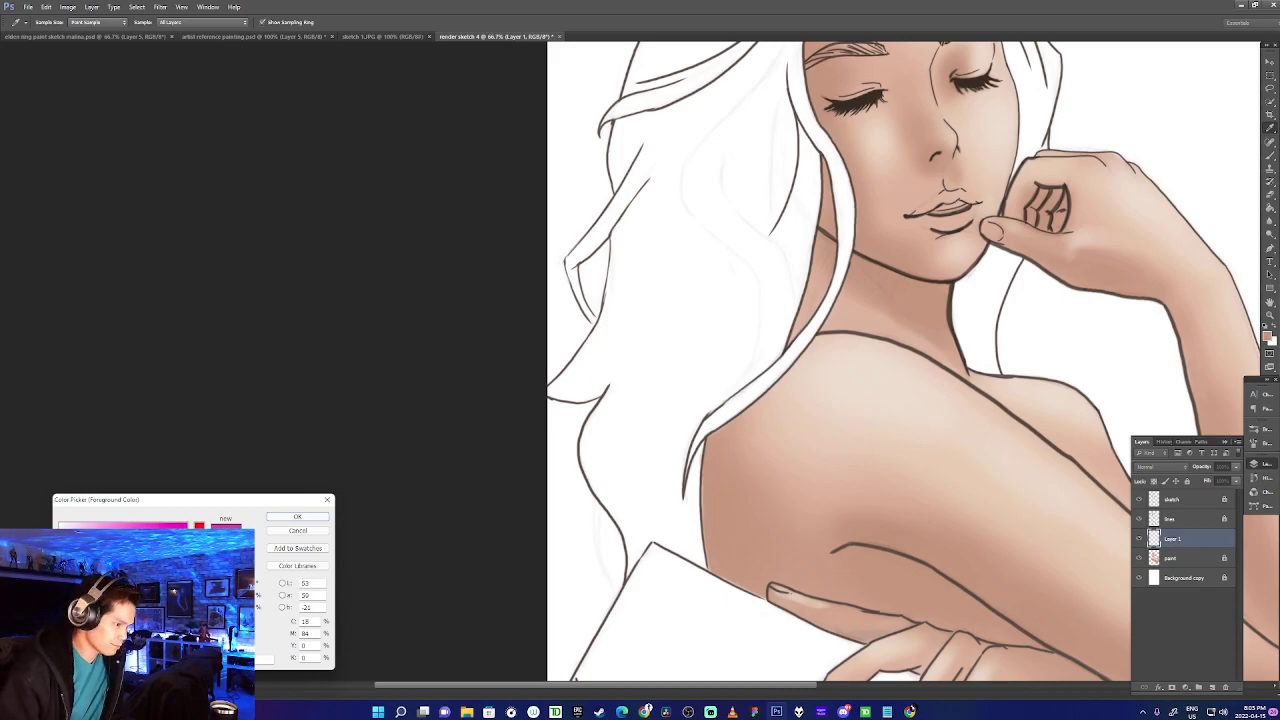
{"action": "left_click", "coordinate": [297, 516]}
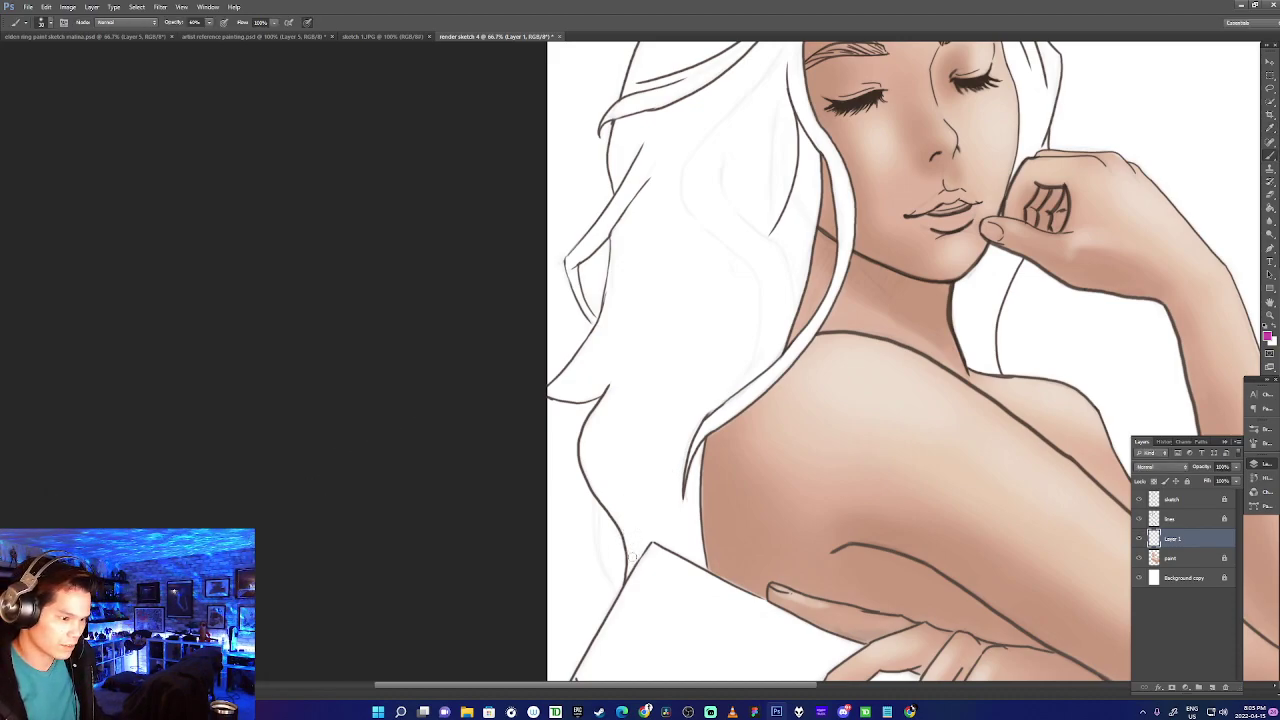
Fill the lower hair lock above the bag's corner with flat magenta on the new layer, using the brush at 100% opacity.
{"action": "mouse_move", "coordinate": [624, 582]}
{"action": "left_mouse_down"}
{"action": "mouse_move", "coordinate": [661, 515]}
{"action": "mouse_move", "coordinate": [635, 525]}
{"action": "mouse_move", "coordinate": [630, 562]}
{"action": "mouse_move", "coordinate": [645, 512]}
{"action": "mouse_move", "coordinate": [630, 563]}
{"action": "mouse_move", "coordinate": [664, 502]}
{"action": "left_mouse_up"}
{"action": "left_click_drag", "start_coordinate": [630, 556], "coordinate": [672, 500]}
{"action": "mouse_move", "coordinate": [650, 546]}
{"action": "left_mouse_down"}
{"action": "mouse_move", "coordinate": [702, 564]}
{"action": "mouse_move", "coordinate": [676, 513]}
{"action": "mouse_move", "coordinate": [679, 540]}
{"action": "mouse_move", "coordinate": [648, 490]}
{"action": "left_mouse_up"}
{"action": "mouse_move", "coordinate": [632, 553]}
{"action": "left_mouse_down"}
{"action": "mouse_move", "coordinate": [617, 502]}
{"action": "mouse_move", "coordinate": [627, 528]}
{"action": "mouse_move", "coordinate": [584, 464]}
{"action": "mouse_move", "coordinate": [605, 492]}
{"action": "mouse_move", "coordinate": [598, 429]}
{"action": "mouse_move", "coordinate": [580, 453]}
{"action": "mouse_move", "coordinate": [624, 379]}
{"action": "mouse_move", "coordinate": [599, 454]}
{"action": "mouse_move", "coordinate": [629, 506]}
{"action": "mouse_move", "coordinate": [604, 485]}
{"action": "mouse_move", "coordinate": [627, 526]}
{"action": "mouse_move", "coordinate": [612, 408]}
{"action": "mouse_move", "coordinate": [632, 521]}
{"action": "mouse_move", "coordinate": [616, 472]}
{"action": "mouse_move", "coordinate": [606, 408]}
{"action": "mouse_move", "coordinate": [648, 520]}
{"action": "mouse_move", "coordinate": [635, 353]}
{"action": "mouse_move", "coordinate": [632, 475]}
{"action": "mouse_move", "coordinate": [621, 412]}
{"action": "mouse_move", "coordinate": [655, 328]}
{"action": "mouse_move", "coordinate": [675, 336]}
{"action": "mouse_move", "coordinate": [675, 475]}
{"action": "mouse_move", "coordinate": [651, 507]}
{"action": "mouse_move", "coordinate": [679, 543]}
{"action": "mouse_move", "coordinate": [663, 531]}
{"action": "mouse_move", "coordinate": [639, 547]}
{"action": "mouse_move", "coordinate": [652, 503]}
{"action": "mouse_move", "coordinate": [628, 573]}
{"action": "left_mouse_up"}
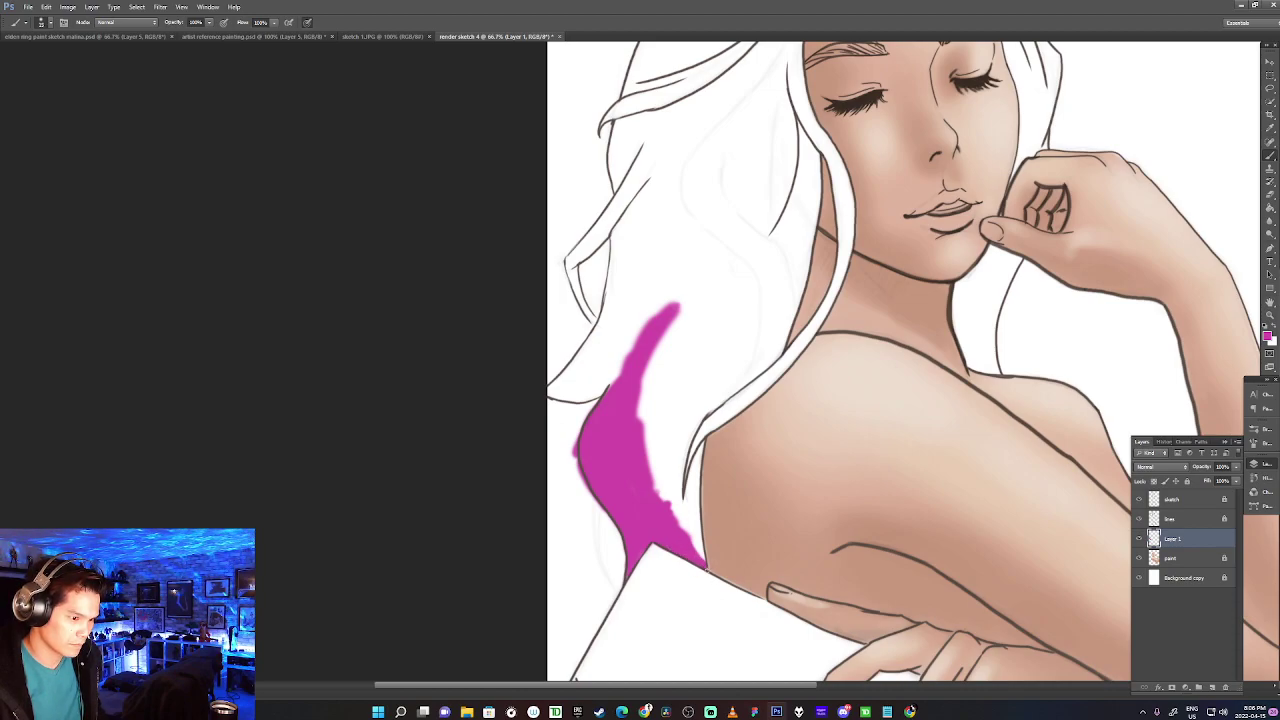
{"action": "mouse_move", "coordinate": [688, 548]}
{"action": "left_mouse_down"}
{"action": "mouse_move", "coordinate": [680, 489]}
{"action": "mouse_move", "coordinate": [694, 553]}
{"action": "mouse_move", "coordinate": [684, 491]}
{"action": "mouse_move", "coordinate": [679, 535]}
{"action": "mouse_move", "coordinate": [677, 404]}
{"action": "mouse_move", "coordinate": [682, 516]}
{"action": "mouse_move", "coordinate": [688, 464]}
{"action": "mouse_move", "coordinate": [664, 466]}
{"action": "mouse_move", "coordinate": [680, 533]}
{"action": "mouse_move", "coordinate": [655, 368]}
{"action": "mouse_move", "coordinate": [664, 504]}
{"action": "mouse_move", "coordinate": [656, 375]}
{"action": "mouse_move", "coordinate": [649, 457]}
{"action": "mouse_move", "coordinate": [665, 462]}
{"action": "mouse_move", "coordinate": [652, 368]}
{"action": "mouse_move", "coordinate": [667, 503]}
{"action": "mouse_move", "coordinate": [635, 392]}
{"action": "mouse_move", "coordinate": [642, 326]}
{"action": "left_mouse_up"}
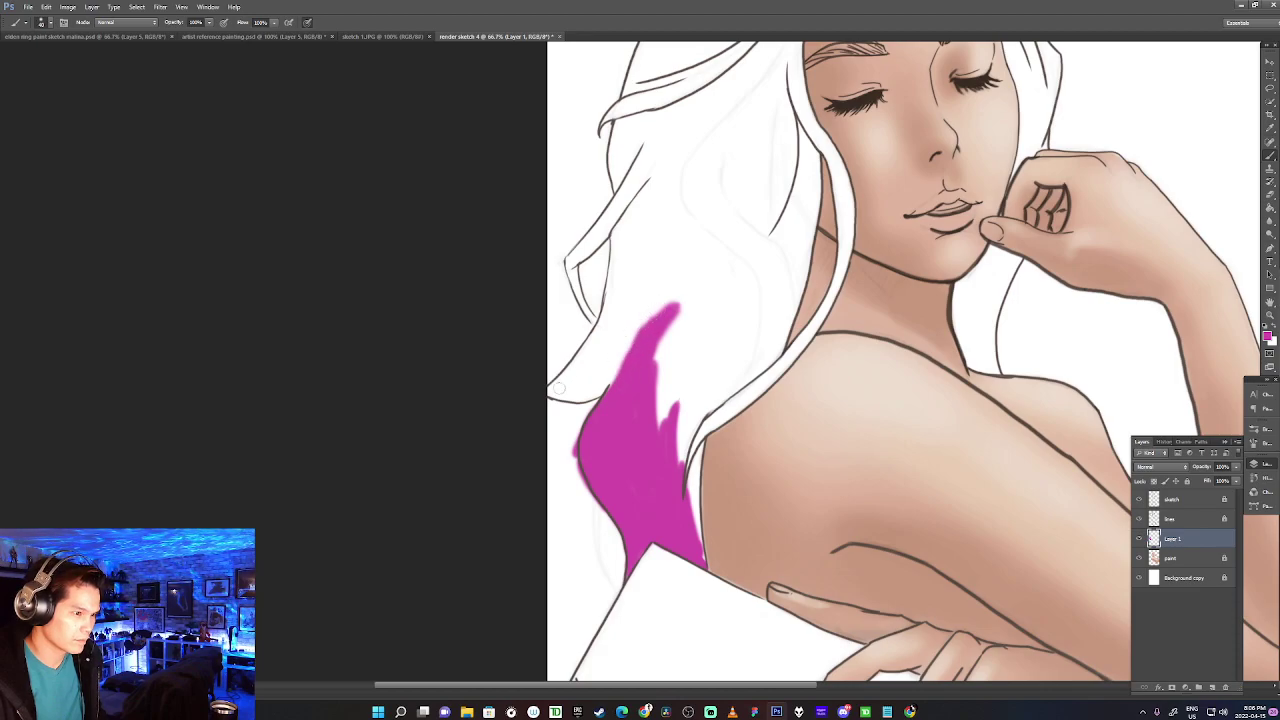
Adjust the brush hardness and fill the flicked-out hair tip at the canvas edge with magenta, joining it to the lower lock.
{"action": "right_click", "coordinate": [570, 376]}
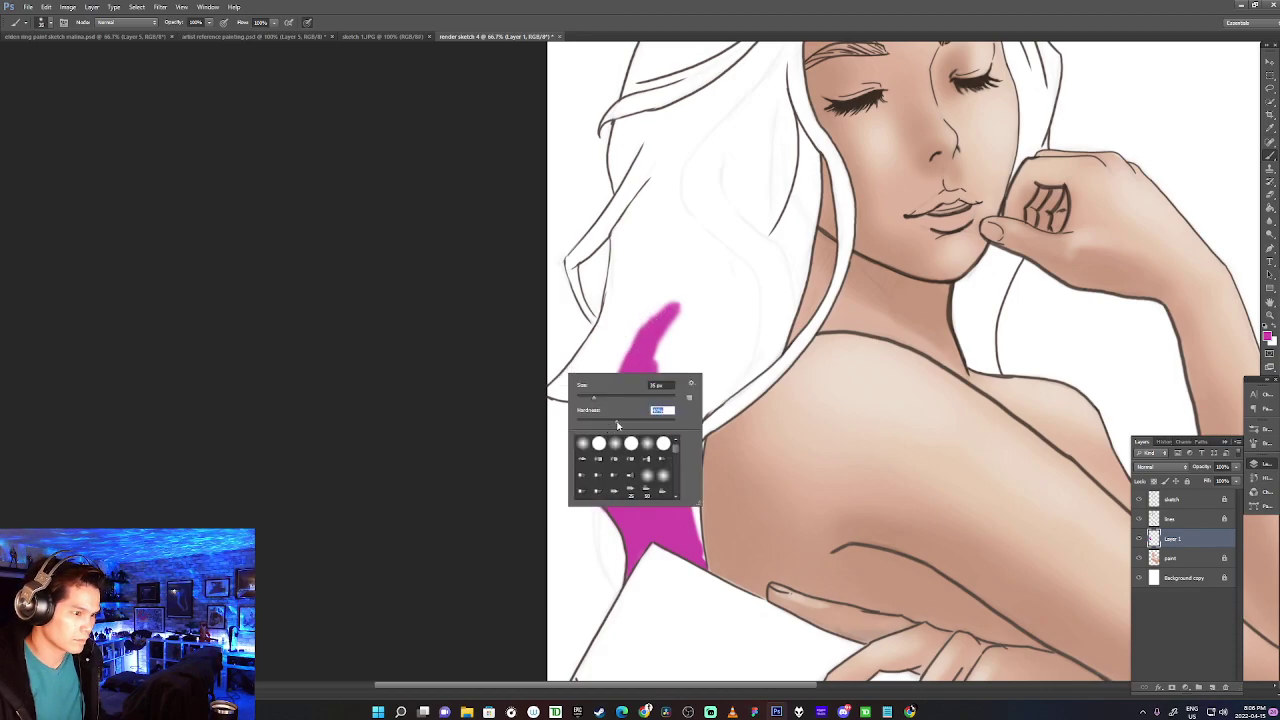
{"action": "left_click", "coordinate": [433, 417]}
{"action": "left_click_drag", "start_coordinate": [553, 387], "coordinate": [620, 312]}
{"action": "mouse_move", "coordinate": [556, 389]}
{"action": "left_mouse_down"}
{"action": "mouse_move", "coordinate": [591, 379]}
{"action": "mouse_move", "coordinate": [595, 361]}
{"action": "mouse_move", "coordinate": [549, 391]}
{"action": "mouse_move", "coordinate": [604, 389]}
{"action": "mouse_move", "coordinate": [598, 375]}
{"action": "mouse_move", "coordinate": [580, 386]}
{"action": "mouse_move", "coordinate": [629, 359]}
{"action": "mouse_move", "coordinate": [590, 391]}
{"action": "mouse_move", "coordinate": [616, 375]}
{"action": "mouse_move", "coordinate": [595, 375]}
{"action": "mouse_move", "coordinate": [649, 283]}
{"action": "mouse_move", "coordinate": [622, 316]}
{"action": "mouse_move", "coordinate": [647, 290]}
{"action": "mouse_move", "coordinate": [635, 351]}
{"action": "mouse_move", "coordinate": [610, 360]}
{"action": "mouse_move", "coordinate": [677, 253]}
{"action": "mouse_move", "coordinate": [684, 323]}
{"action": "mouse_move", "coordinate": [645, 413]}
{"action": "mouse_move", "coordinate": [643, 464]}
{"action": "mouse_move", "coordinate": [693, 284]}
{"action": "mouse_move", "coordinate": [655, 434]}
{"action": "mouse_move", "coordinate": [671, 293]}
{"action": "mouse_move", "coordinate": [649, 331]}
{"action": "mouse_move", "coordinate": [689, 243]}
{"action": "mouse_move", "coordinate": [685, 281]}
{"action": "mouse_move", "coordinate": [701, 266]}
{"action": "mouse_move", "coordinate": [676, 293]}
{"action": "left_mouse_up"}
{"action": "scroll", "coordinate": [676, 293], "scroll_direction": "up", "scroll_amount": 5}
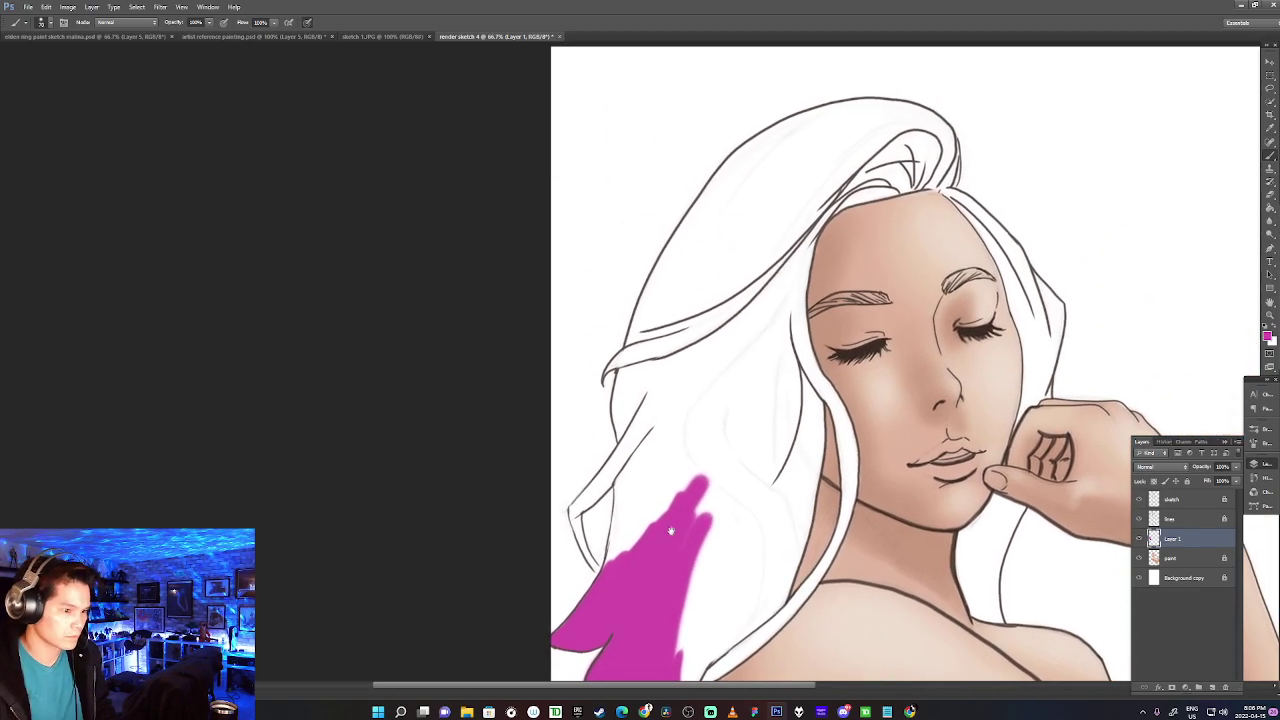
Extend the flat magenta up the outer side of the hair toward the crown and into the roots above the forehead, using a smaller brush.
{"action": "mouse_move", "coordinate": [649, 553]}
{"action": "left_mouse_down"}
{"action": "mouse_move", "coordinate": [696, 409]}
{"action": "mouse_move", "coordinate": [624, 578]}
{"action": "mouse_move", "coordinate": [617, 591]}
{"action": "mouse_move", "coordinate": [636, 505]}
{"action": "mouse_move", "coordinate": [605, 587]}
{"action": "mouse_move", "coordinate": [641, 440]}
{"action": "mouse_move", "coordinate": [636, 568]}
{"action": "mouse_move", "coordinate": [658, 420]}
{"action": "mouse_move", "coordinate": [628, 526]}
{"action": "mouse_move", "coordinate": [635, 472]}
{"action": "mouse_move", "coordinate": [640, 508]}
{"action": "mouse_move", "coordinate": [686, 396]}
{"action": "mouse_move", "coordinate": [650, 524]}
{"action": "mouse_move", "coordinate": [643, 489]}
{"action": "mouse_move", "coordinate": [676, 368]}
{"action": "mouse_move", "coordinate": [615, 475]}
{"action": "mouse_move", "coordinate": [688, 347]}
{"action": "mouse_move", "coordinate": [630, 447]}
{"action": "mouse_move", "coordinate": [629, 373]}
{"action": "mouse_move", "coordinate": [636, 428]}
{"action": "mouse_move", "coordinate": [671, 350]}
{"action": "mouse_move", "coordinate": [740, 280]}
{"action": "left_mouse_up"}
{"action": "key", "text": "["}
{"action": "key", "text": "["}
{"action": "key", "text": "["}
{"action": "key", "text": "["}
{"action": "key", "text": "["}
{"action": "key", "text": "["}
{"action": "key", "text": "["}
{"action": "mouse_move", "coordinate": [648, 370]}
{"action": "left_mouse_down"}
{"action": "mouse_move", "coordinate": [692, 289]}
{"action": "mouse_move", "coordinate": [634, 357]}
{"action": "mouse_move", "coordinate": [660, 292]}
{"action": "mouse_move", "coordinate": [634, 354]}
{"action": "mouse_move", "coordinate": [702, 250]}
{"action": "left_mouse_up"}
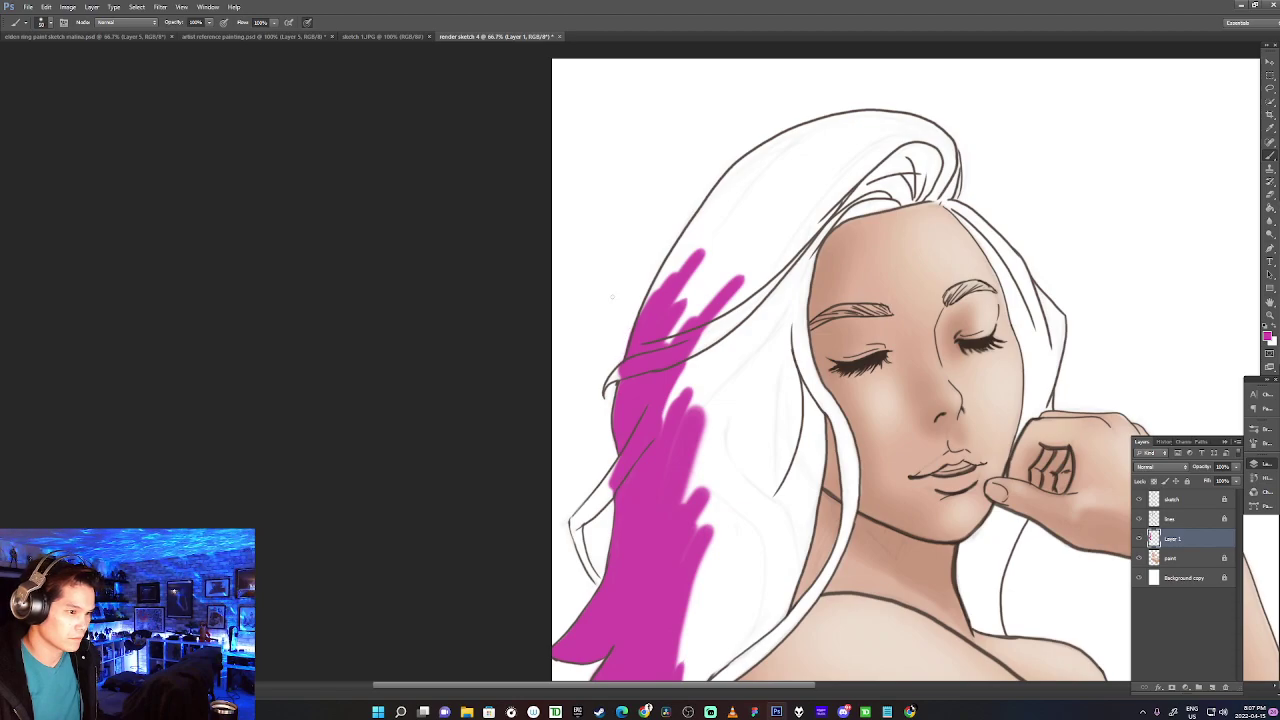
{"action": "mouse_move", "coordinate": [700, 297]}
{"action": "left_mouse_down"}
{"action": "mouse_move", "coordinate": [653, 311]}
{"action": "mouse_move", "coordinate": [682, 259]}
{"action": "mouse_move", "coordinate": [646, 324]}
{"action": "mouse_move", "coordinate": [716, 206]}
{"action": "mouse_move", "coordinate": [673, 346]}
{"action": "mouse_move", "coordinate": [721, 258]}
{"action": "mouse_move", "coordinate": [770, 233]}
{"action": "mouse_move", "coordinate": [673, 353]}
{"action": "mouse_move", "coordinate": [778, 205]}
{"action": "mouse_move", "coordinate": [649, 356]}
{"action": "mouse_move", "coordinate": [759, 188]}
{"action": "mouse_move", "coordinate": [692, 260]}
{"action": "mouse_move", "coordinate": [784, 162]}
{"action": "mouse_move", "coordinate": [682, 254]}
{"action": "left_mouse_up"}
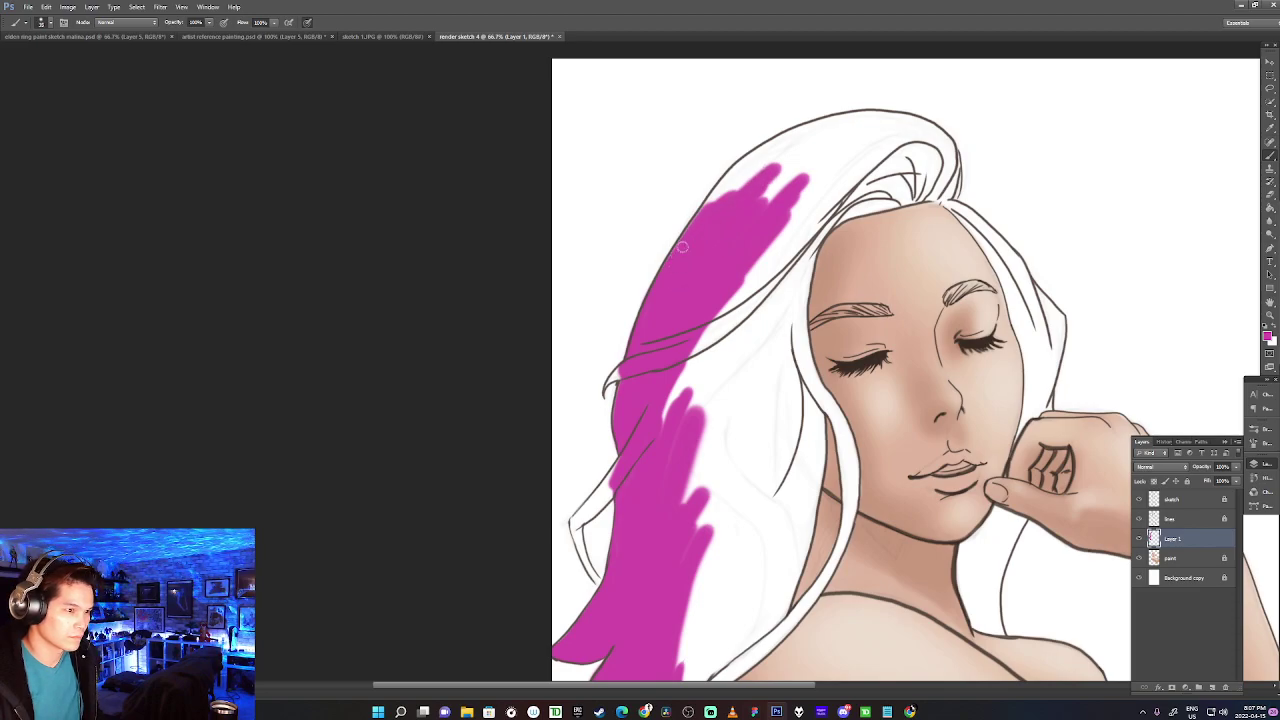
{"action": "mouse_move", "coordinate": [689, 234]}
{"action": "left_mouse_down"}
{"action": "mouse_move", "coordinate": [717, 193]}
{"action": "mouse_move", "coordinate": [790, 158]}
{"action": "mouse_move", "coordinate": [717, 310]}
{"action": "mouse_move", "coordinate": [809, 187]}
{"action": "mouse_move", "coordinate": [836, 185]}
{"action": "mouse_move", "coordinate": [790, 250]}
{"action": "mouse_move", "coordinate": [822, 194]}
{"action": "mouse_move", "coordinate": [795, 185]}
{"action": "mouse_move", "coordinate": [765, 219]}
{"action": "mouse_move", "coordinate": [820, 212]}
{"action": "mouse_move", "coordinate": [833, 191]}
{"action": "mouse_move", "coordinate": [789, 248]}
{"action": "mouse_move", "coordinate": [844, 189]}
{"action": "mouse_move", "coordinate": [787, 258]}
{"action": "mouse_move", "coordinate": [859, 203]}
{"action": "mouse_move", "coordinate": [831, 208]}
{"action": "mouse_move", "coordinate": [925, 192]}
{"action": "left_mouse_up"}
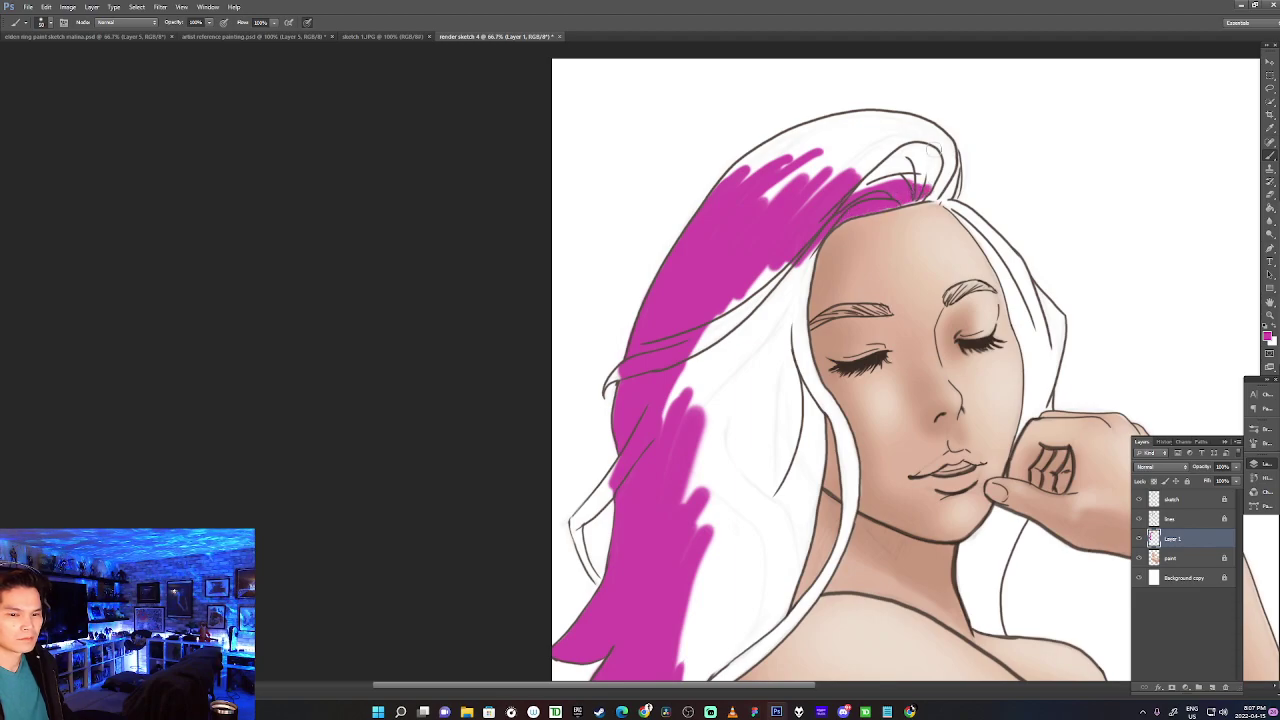
Fill the Background copy layer with a pale greyish mauve using the Paint Bucket, and lock that layer.
{"action": "left_click", "coordinate": [1193, 578]}
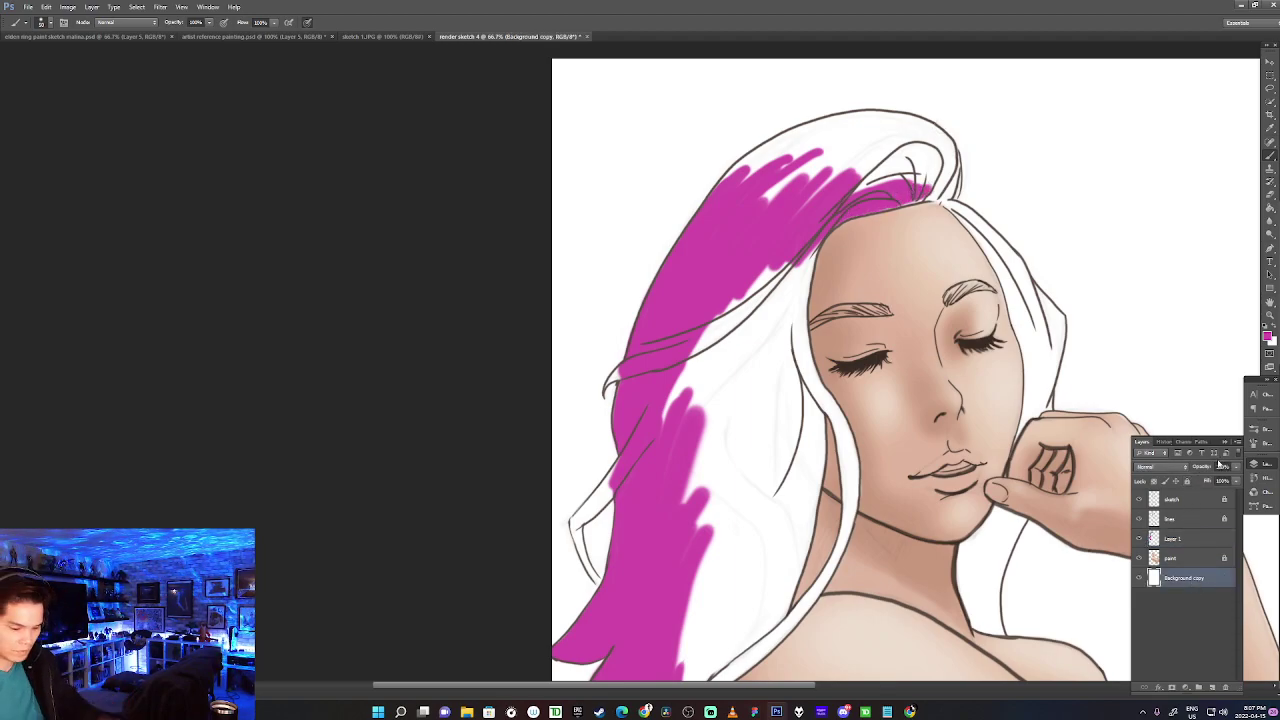
{"action": "left_click", "coordinate": [1267, 336]}
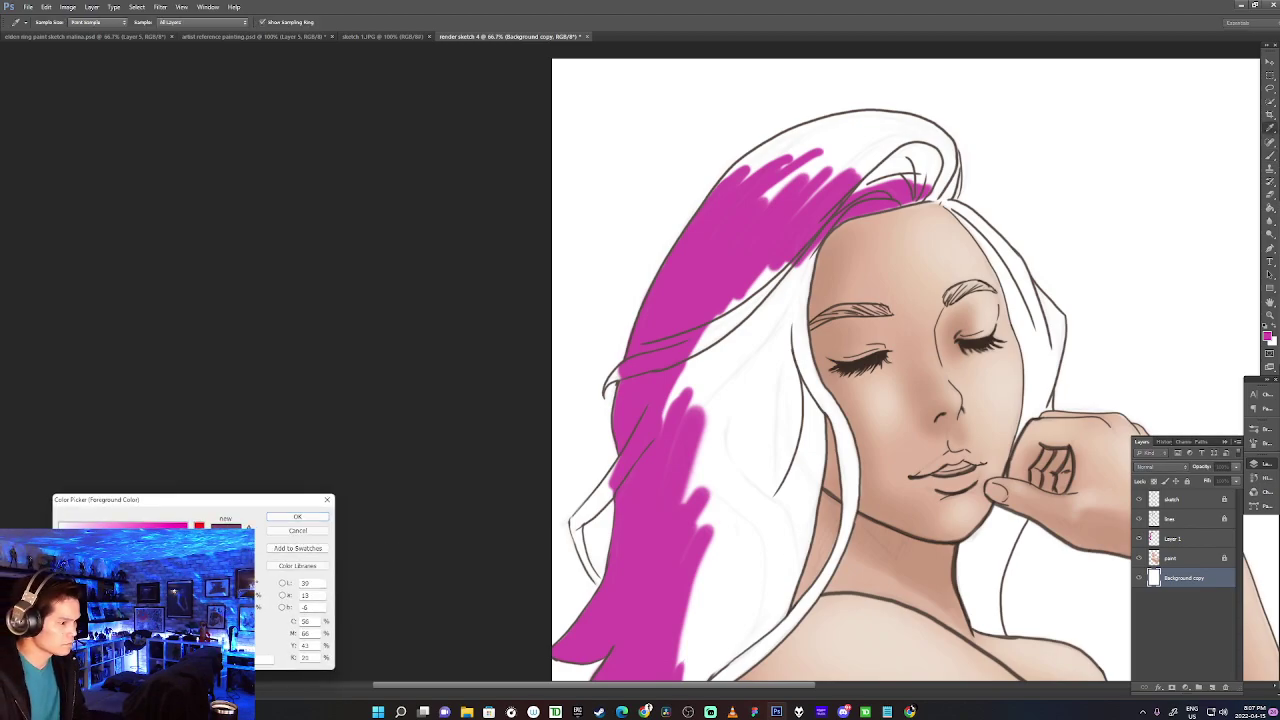
{"action": "left_click", "coordinate": [297, 516]}
{"action": "key", "text": "g"}
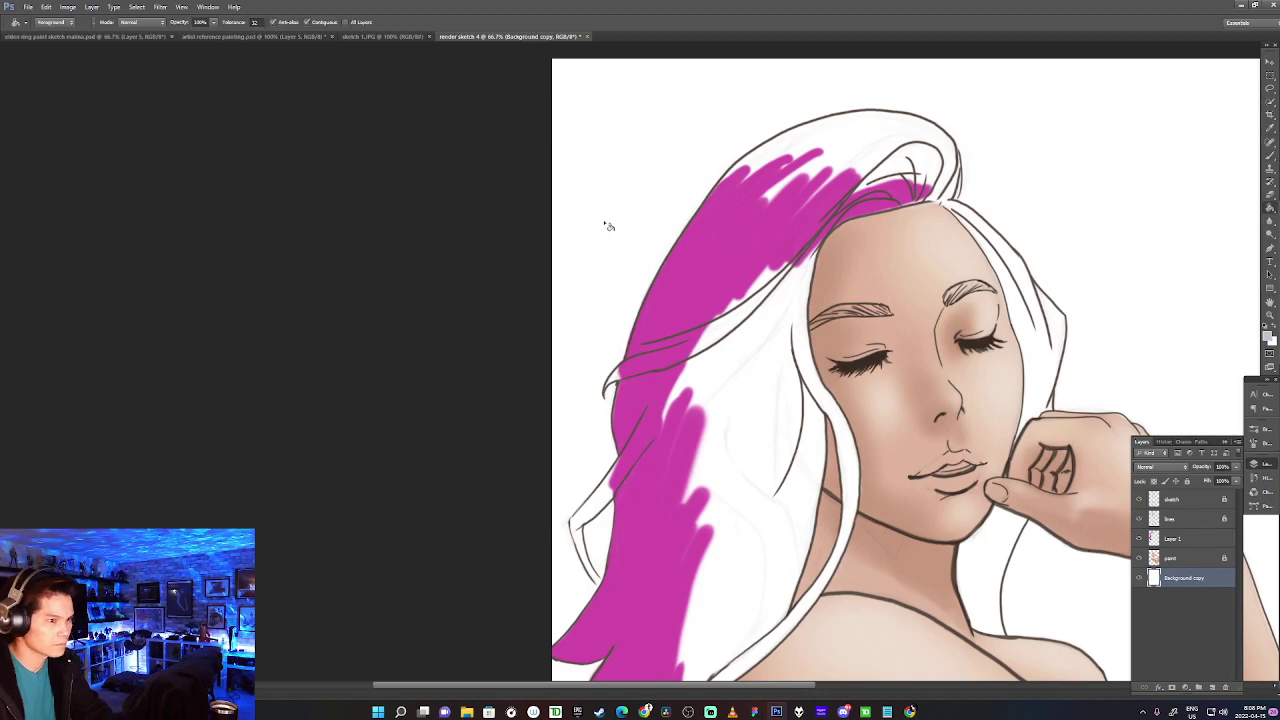
{"action": "left_click", "coordinate": [640, 240]}
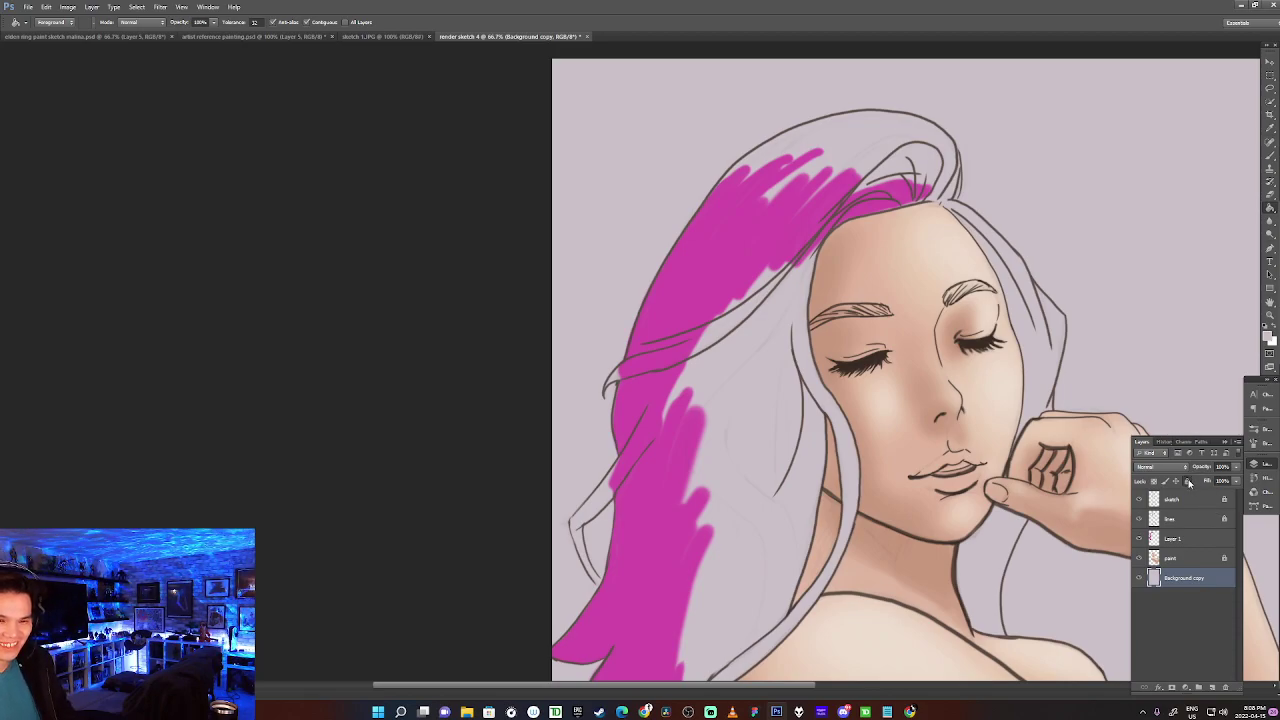
Fill the rest of the crown and the swept-back roots with the sampled hair magenta on Layer 1, reducing the brush for the tighter areas.
{"action": "left_click", "coordinate": [1195, 542]}
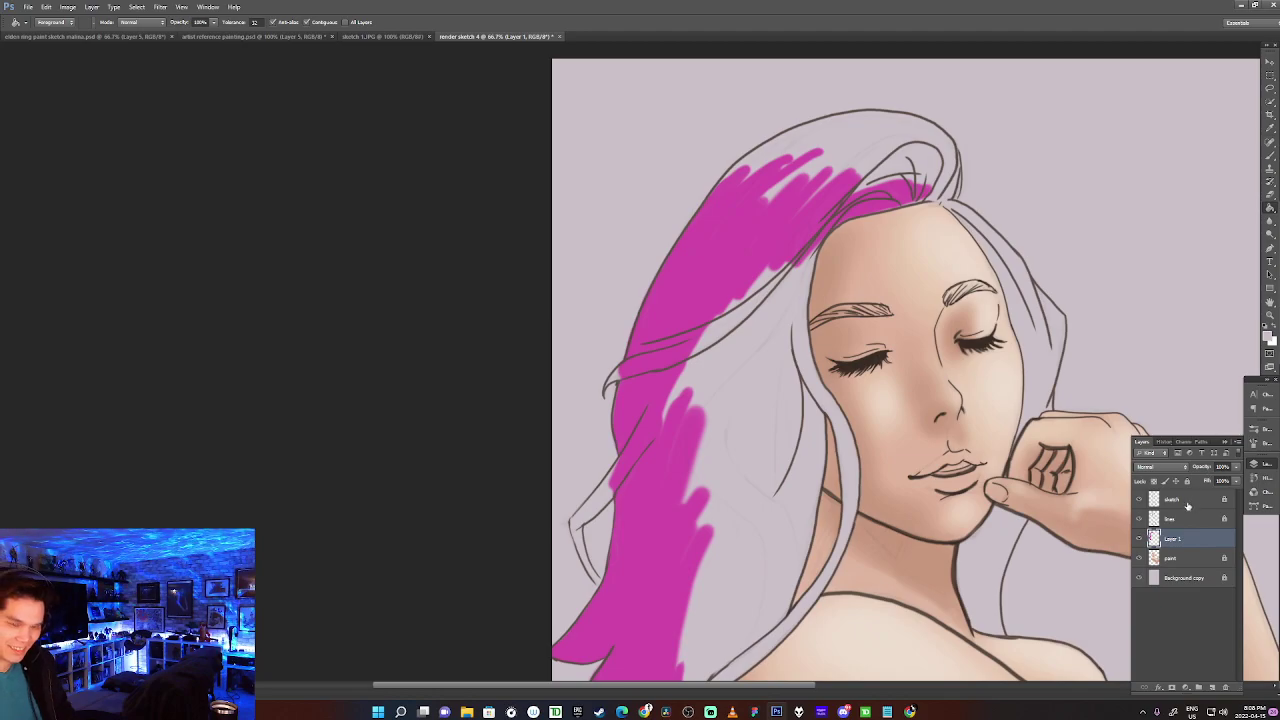
{"action": "key", "text": "b"}
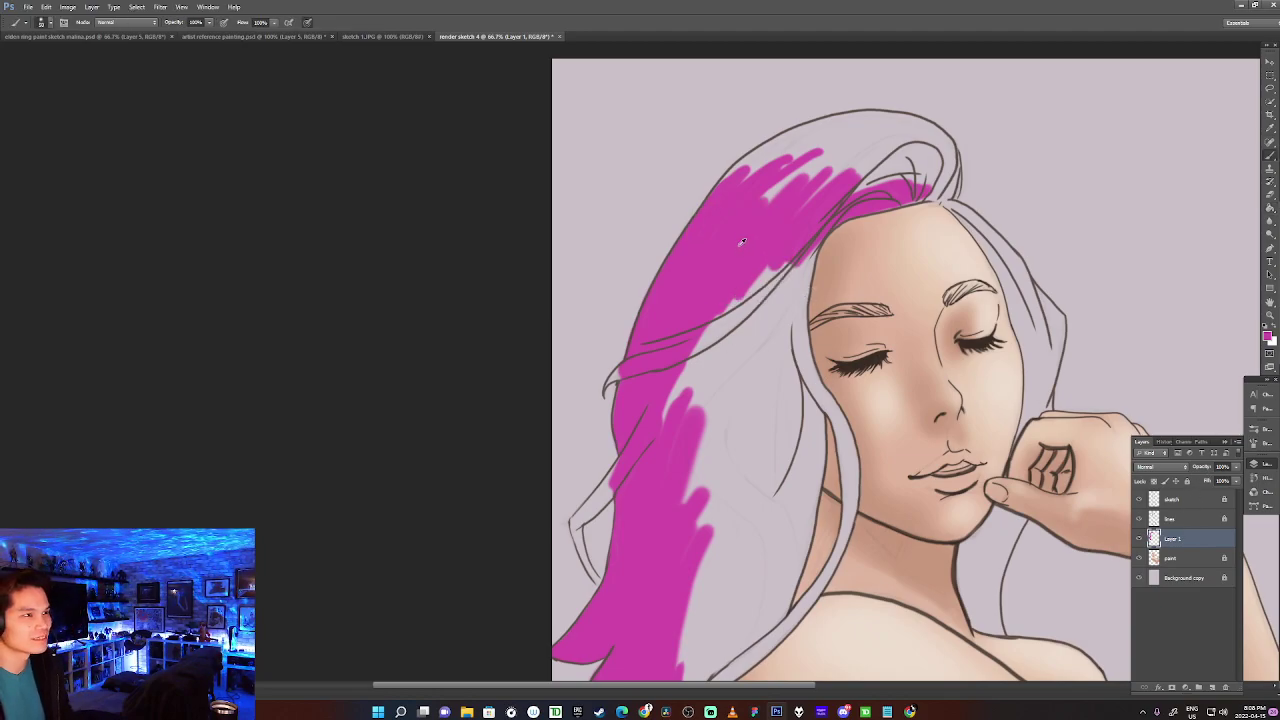
{"action": "mouse_move", "coordinate": [777, 200]}
{"action": "left_mouse_down"}
{"action": "mouse_move", "coordinate": [750, 219]}
{"action": "mouse_move", "coordinate": [825, 155]}
{"action": "mouse_move", "coordinate": [752, 169]}
{"action": "mouse_move", "coordinate": [724, 199]}
{"action": "left_mouse_up"}
{"action": "key", "text": "bracketleft"}
{"action": "mouse_move", "coordinate": [779, 160]}
{"action": "left_mouse_down"}
{"action": "mouse_move", "coordinate": [719, 198]}
{"action": "mouse_move", "coordinate": [762, 155]}
{"action": "mouse_move", "coordinate": [740, 168]}
{"action": "mouse_move", "coordinate": [750, 160]}
{"action": "mouse_move", "coordinate": [714, 203]}
{"action": "mouse_move", "coordinate": [729, 180]}
{"action": "mouse_move", "coordinate": [754, 189]}
{"action": "mouse_move", "coordinate": [771, 171]}
{"action": "mouse_move", "coordinate": [751, 170]}
{"action": "mouse_move", "coordinate": [815, 136]}
{"action": "mouse_move", "coordinate": [762, 152]}
{"action": "mouse_move", "coordinate": [820, 124]}
{"action": "mouse_move", "coordinate": [803, 203]}
{"action": "mouse_move", "coordinate": [789, 206]}
{"action": "mouse_move", "coordinate": [797, 187]}
{"action": "mouse_move", "coordinate": [872, 195]}
{"action": "mouse_move", "coordinate": [870, 206]}
{"action": "mouse_move", "coordinate": [907, 195]}
{"action": "left_mouse_up"}
{"action": "key", "text": "bracketleft"}
{"action": "key", "text": "bracketleft"}
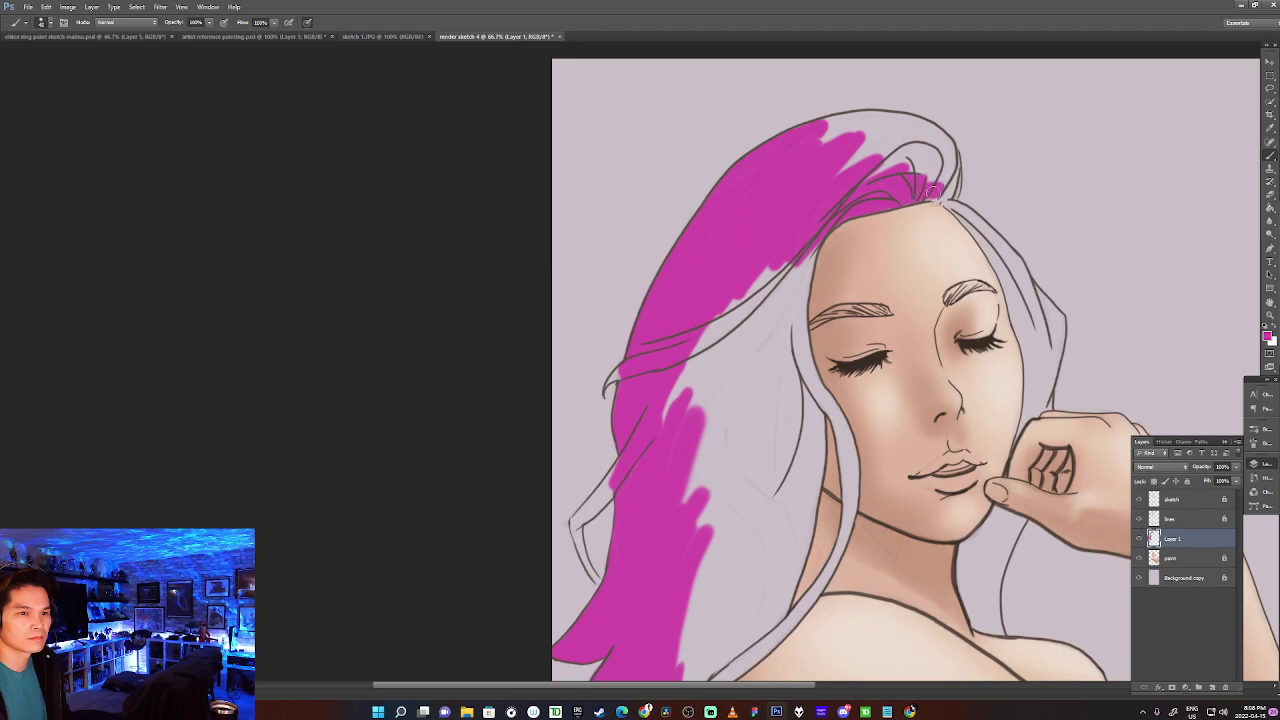
{"action": "mouse_move", "coordinate": [933, 193]}
{"action": "left_mouse_down"}
{"action": "mouse_move", "coordinate": [948, 181]}
{"action": "mouse_move", "coordinate": [951, 193]}
{"action": "mouse_move", "coordinate": [953, 174]}
{"action": "mouse_move", "coordinate": [951, 194]}
{"action": "mouse_move", "coordinate": [951, 158]}
{"action": "mouse_move", "coordinate": [918, 165]}
{"action": "mouse_move", "coordinate": [905, 160]}
{"action": "mouse_move", "coordinate": [925, 148]}
{"action": "mouse_move", "coordinate": [870, 152]}
{"action": "mouse_move", "coordinate": [821, 140]}
{"action": "mouse_move", "coordinate": [845, 130]}
{"action": "mouse_move", "coordinate": [820, 128]}
{"action": "mouse_move", "coordinate": [915, 122]}
{"action": "mouse_move", "coordinate": [942, 134]}
{"action": "mouse_move", "coordinate": [951, 161]}
{"action": "mouse_move", "coordinate": [910, 140]}
{"action": "left_mouse_up"}
Paint magenta over the crossing strands, the hair mass beneath them and the thin looped lock at the outer edge.
{"action": "left_click_drag", "start_coordinate": [661, 387], "coordinate": [745, 269]}
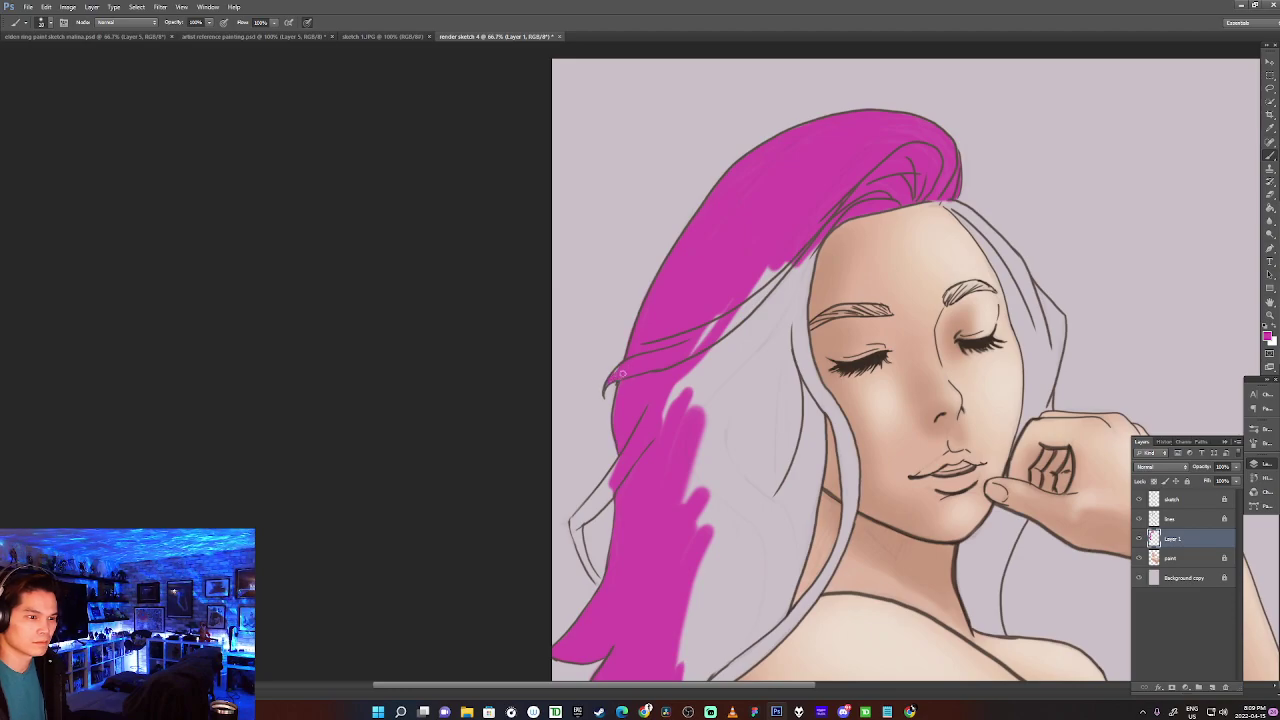
{"action": "mouse_move", "coordinate": [678, 347]}
{"action": "left_mouse_down"}
{"action": "mouse_move", "coordinate": [650, 415]}
{"action": "mouse_move", "coordinate": [720, 276]}
{"action": "mouse_move", "coordinate": [661, 445]}
{"action": "mouse_move", "coordinate": [719, 291]}
{"action": "mouse_move", "coordinate": [761, 230]}
{"action": "mouse_move", "coordinate": [710, 447]}
{"action": "mouse_move", "coordinate": [797, 222]}
{"action": "mouse_move", "coordinate": [700, 442]}
{"action": "mouse_move", "coordinate": [704, 404]}
{"action": "mouse_move", "coordinate": [723, 537]}
{"action": "mouse_move", "coordinate": [782, 308]}
{"action": "mouse_move", "coordinate": [767, 436]}
{"action": "mouse_move", "coordinate": [785, 407]}
{"action": "mouse_move", "coordinate": [803, 252]}
{"action": "mouse_move", "coordinate": [780, 349]}
{"action": "mouse_move", "coordinate": [760, 356]}
{"action": "mouse_move", "coordinate": [752, 341]}
{"action": "mouse_move", "coordinate": [717, 523]}
{"action": "mouse_move", "coordinate": [702, 542]}
{"action": "mouse_move", "coordinate": [660, 520]}
{"action": "left_mouse_up"}
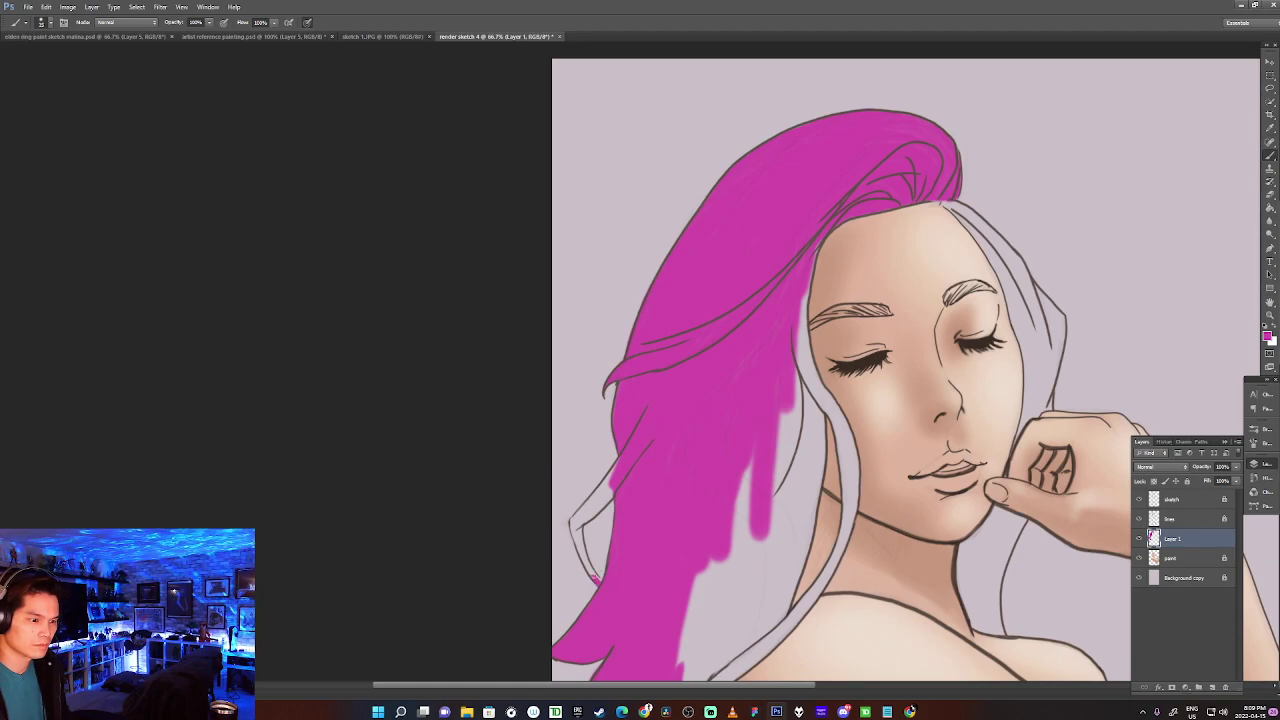
{"action": "left_click_drag", "start_coordinate": [593, 577], "coordinate": [584, 556]}
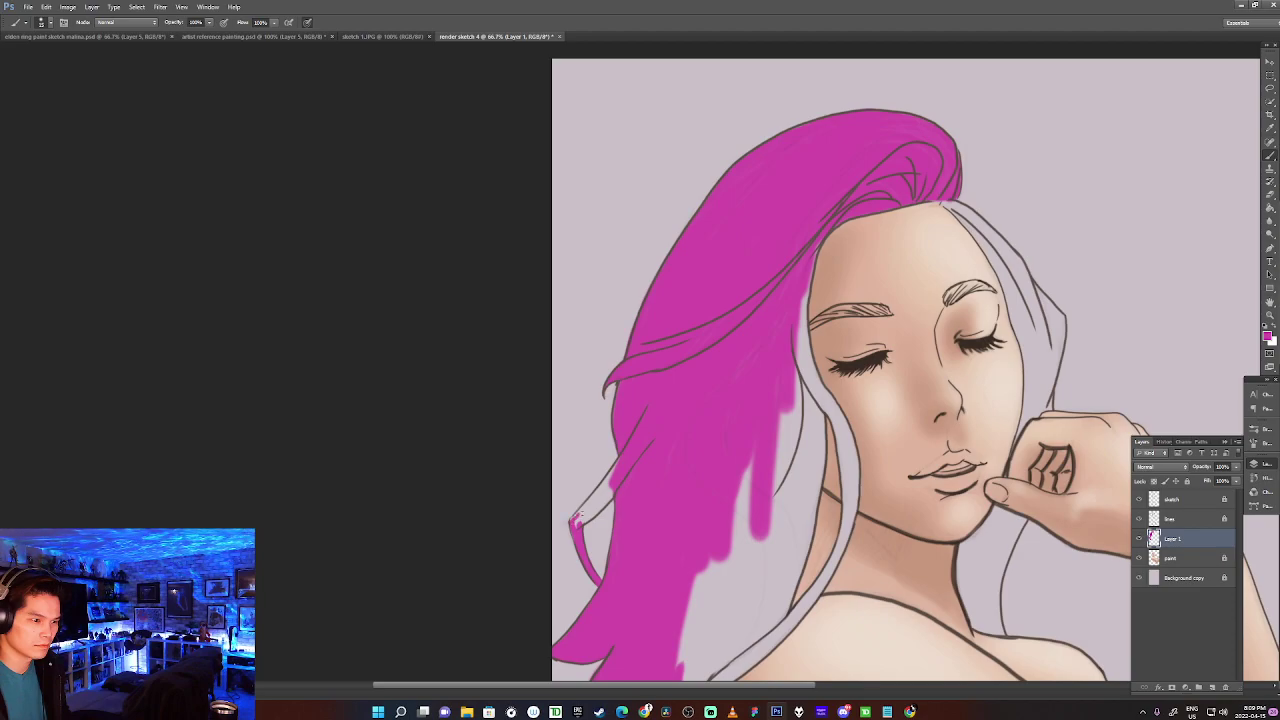
{"action": "left_click_drag", "start_coordinate": [586, 507], "coordinate": [608, 484]}
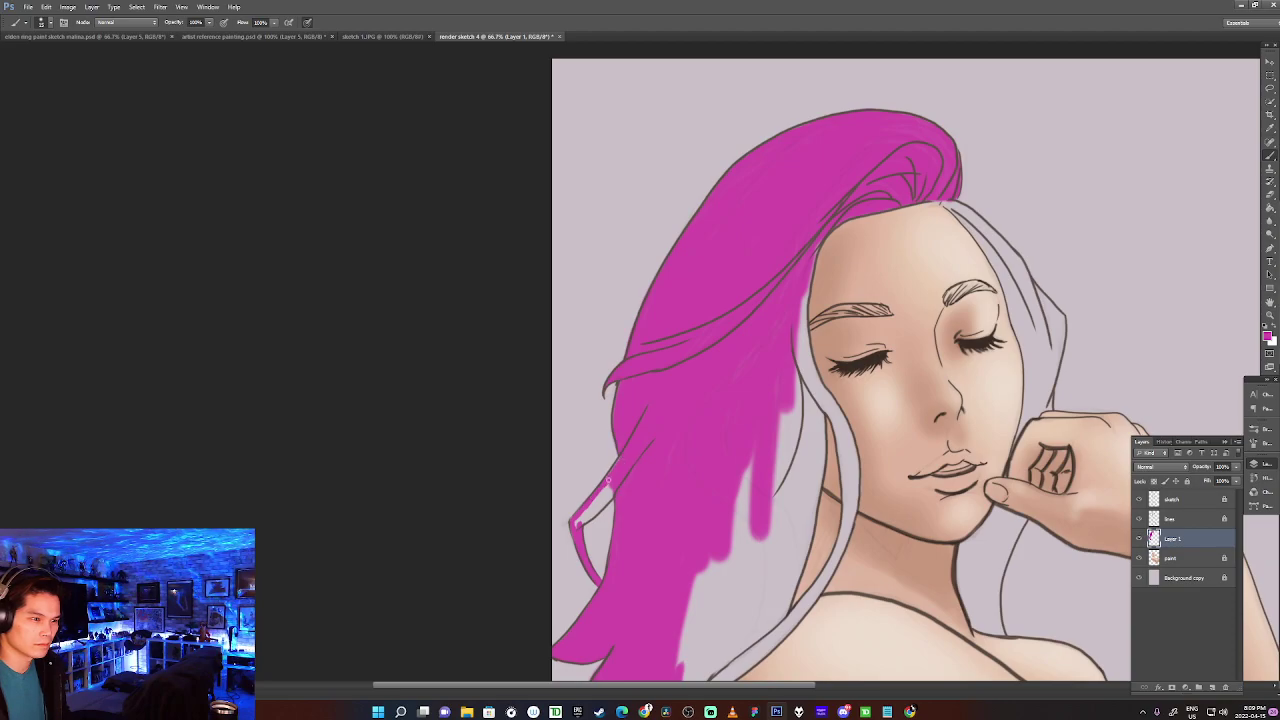
{"action": "mouse_move", "coordinate": [600, 500]}
{"action": "left_mouse_down"}
{"action": "mouse_move", "coordinate": [576, 521]}
{"action": "mouse_move", "coordinate": [600, 503]}
{"action": "mouse_move", "coordinate": [587, 519]}
{"action": "left_mouse_up"}
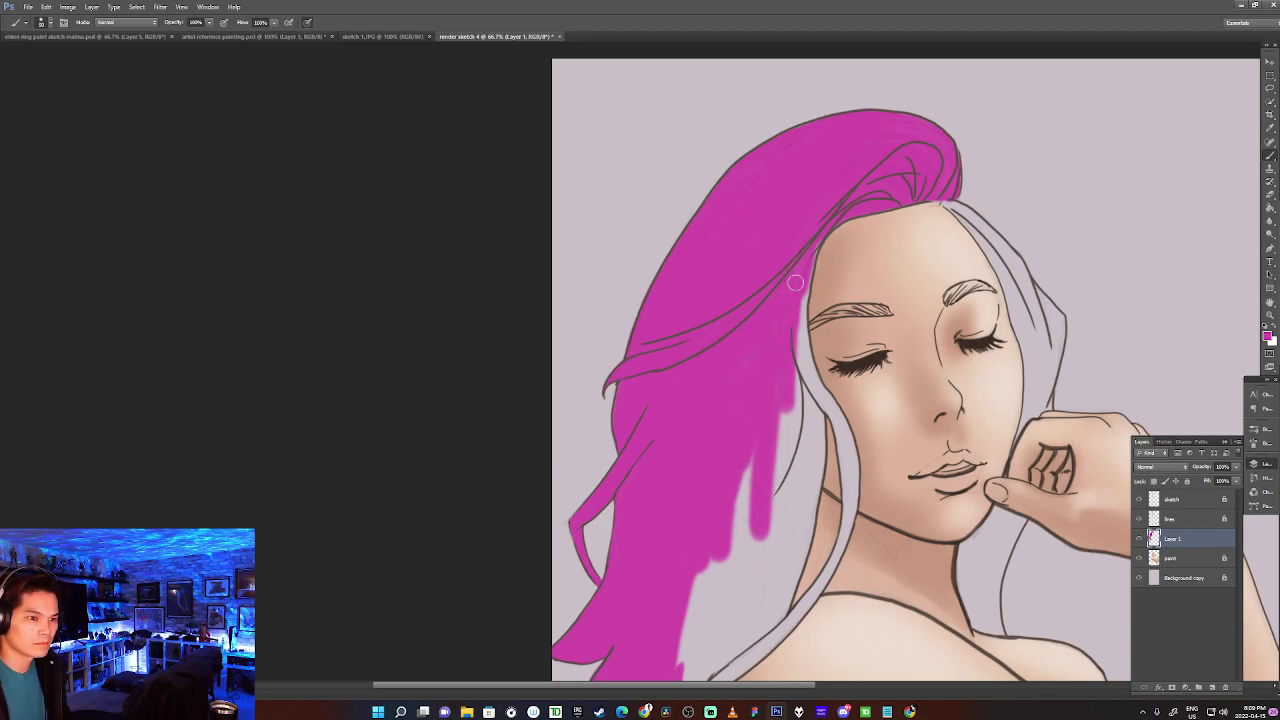
Fill the hair beside the forehead and continue the magenta down the long lengths to the bag's edge.
{"action": "left_click_drag", "start_coordinate": [795, 350], "coordinate": [804, 271]}
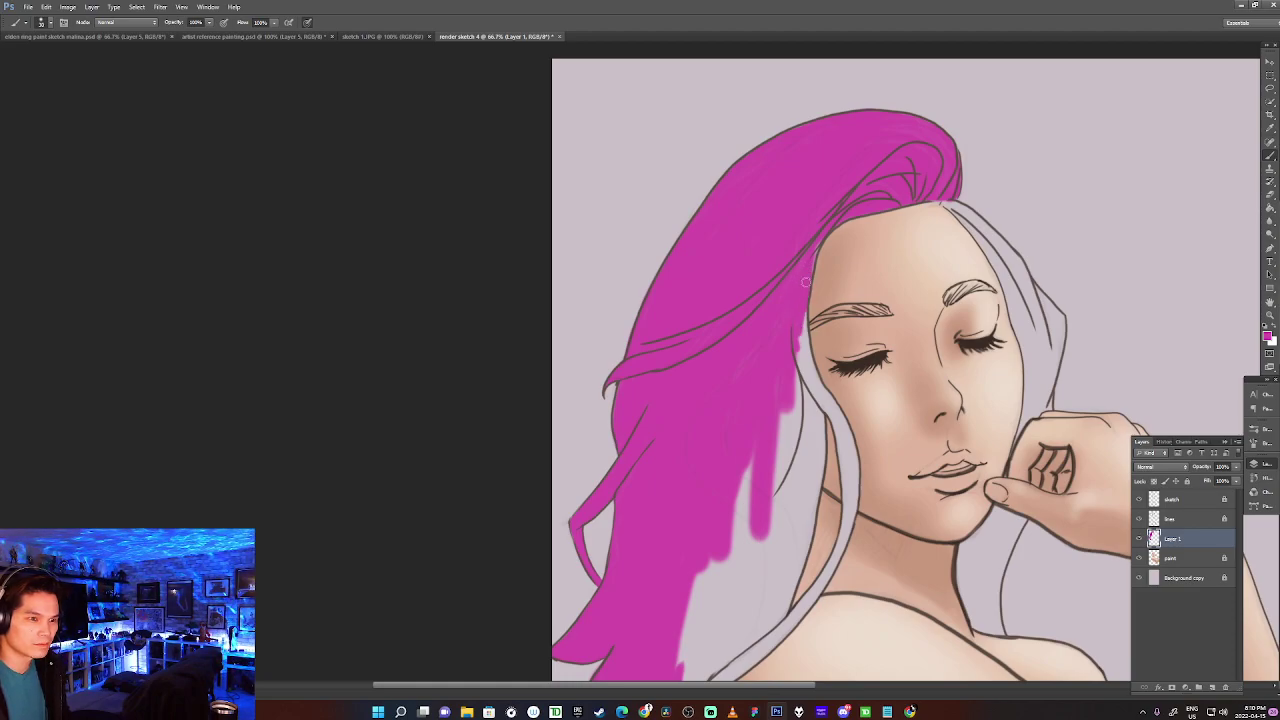
{"action": "mouse_move", "coordinate": [782, 410]}
{"action": "left_mouse_down"}
{"action": "mouse_move", "coordinate": [770, 525]}
{"action": "mouse_move", "coordinate": [715, 635]}
{"action": "left_mouse_up"}
{"action": "mouse_move", "coordinate": [727, 565]}
{"action": "left_mouse_down"}
{"action": "mouse_move", "coordinate": [677, 674]}
{"action": "mouse_move", "coordinate": [751, 493]}
{"action": "mouse_move", "coordinate": [662, 659]}
{"action": "mouse_move", "coordinate": [734, 496]}
{"action": "mouse_move", "coordinate": [690, 651]}
{"action": "mouse_move", "coordinate": [760, 439]}
{"action": "mouse_move", "coordinate": [743, 520]}
{"action": "mouse_move", "coordinate": [767, 348]}
{"action": "left_mouse_up"}
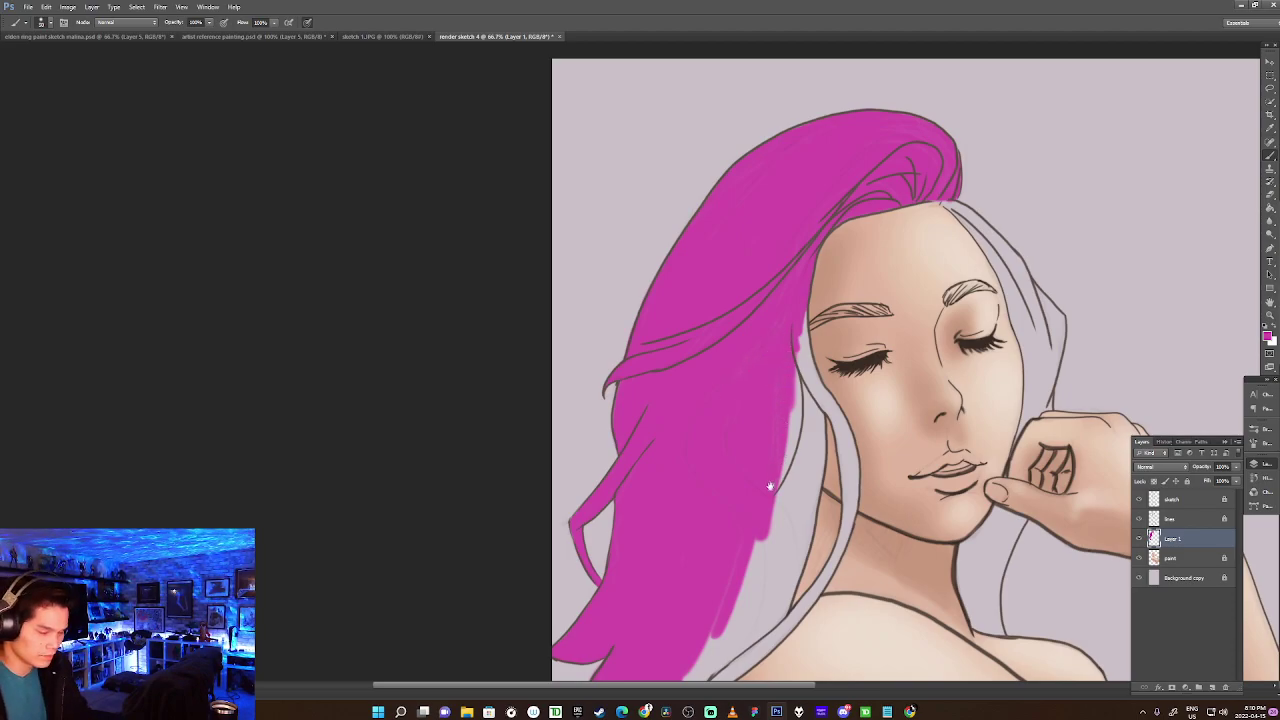
{"action": "left_click_drag", "start_coordinate": [772, 486], "coordinate": [647, 244]}
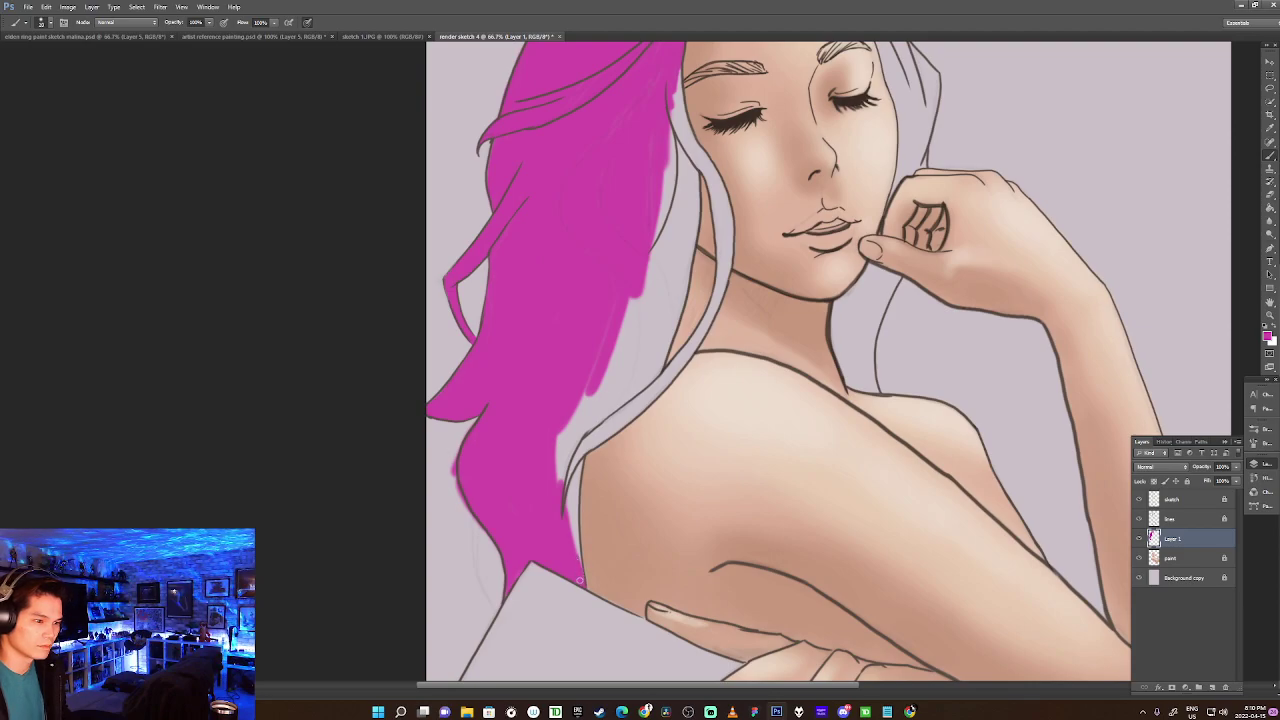
{"action": "mouse_move", "coordinate": [578, 573]}
{"action": "left_mouse_down"}
{"action": "mouse_move", "coordinate": [570, 440]}
{"action": "mouse_move", "coordinate": [566, 540]}
{"action": "mouse_move", "coordinate": [543, 476]}
{"action": "mouse_move", "coordinate": [591, 378]}
{"action": "left_mouse_up"}
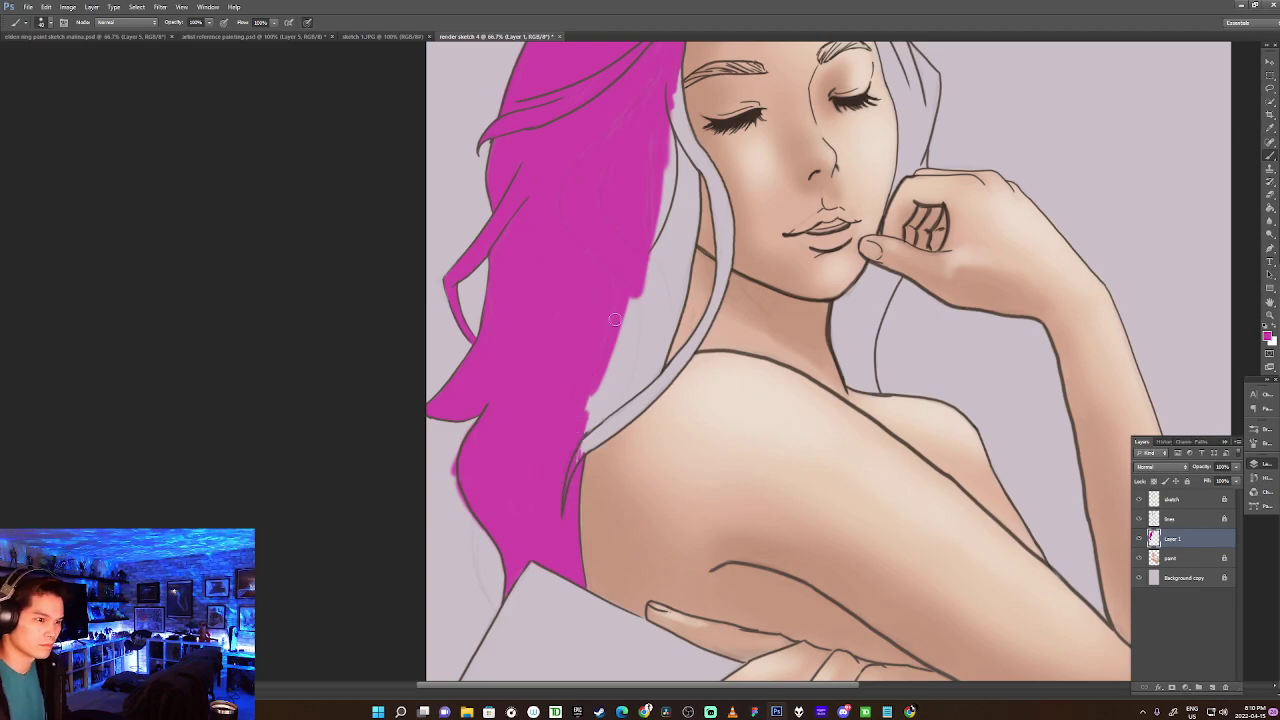
Fill the strand curving along the shoulder and close the unpainted gap between it and the main hair mass.
{"action": "mouse_move", "coordinate": [575, 463]}
{"action": "left_mouse_down"}
{"action": "mouse_move", "coordinate": [590, 430]}
{"action": "mouse_move", "coordinate": [569, 455]}
{"action": "mouse_move", "coordinate": [645, 405]}
{"action": "left_mouse_up"}
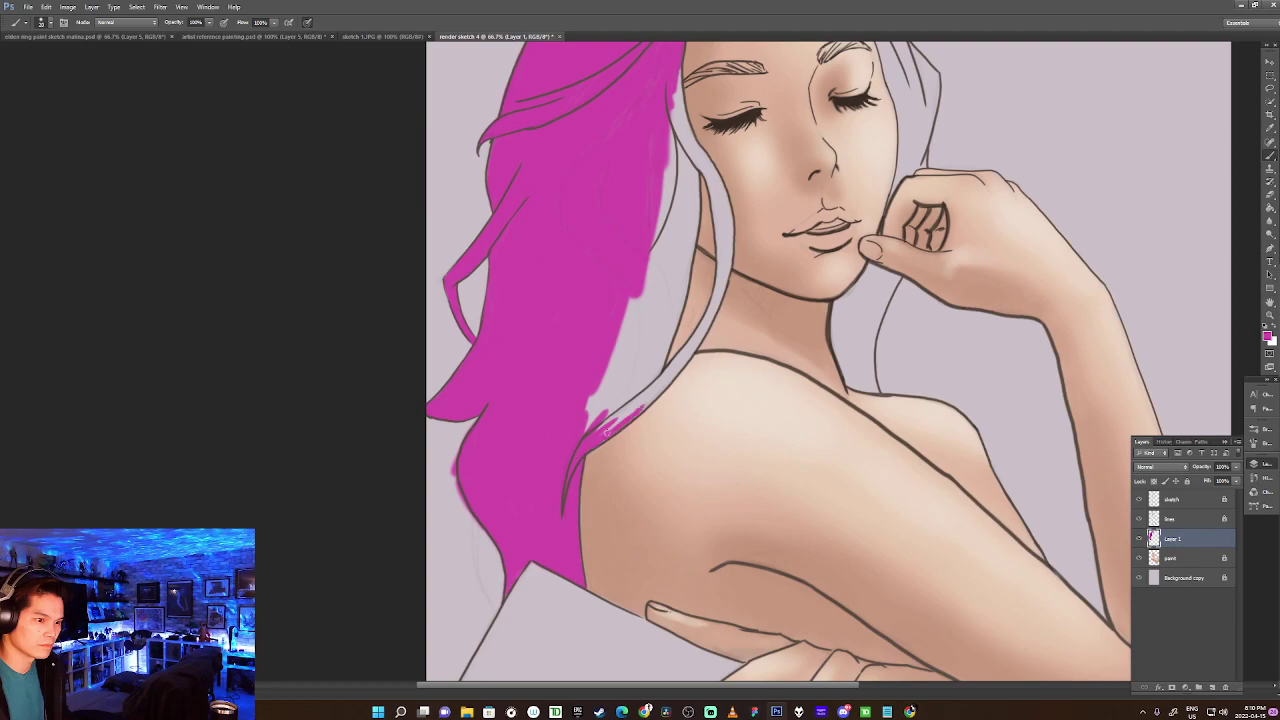
{"action": "mouse_move", "coordinate": [591, 438]}
{"action": "left_mouse_down"}
{"action": "mouse_move", "coordinate": [660, 385]}
{"action": "mouse_move", "coordinate": [650, 398]}
{"action": "mouse_move", "coordinate": [684, 352]}
{"action": "mouse_move", "coordinate": [668, 381]}
{"action": "mouse_move", "coordinate": [698, 334]}
{"action": "left_mouse_up"}
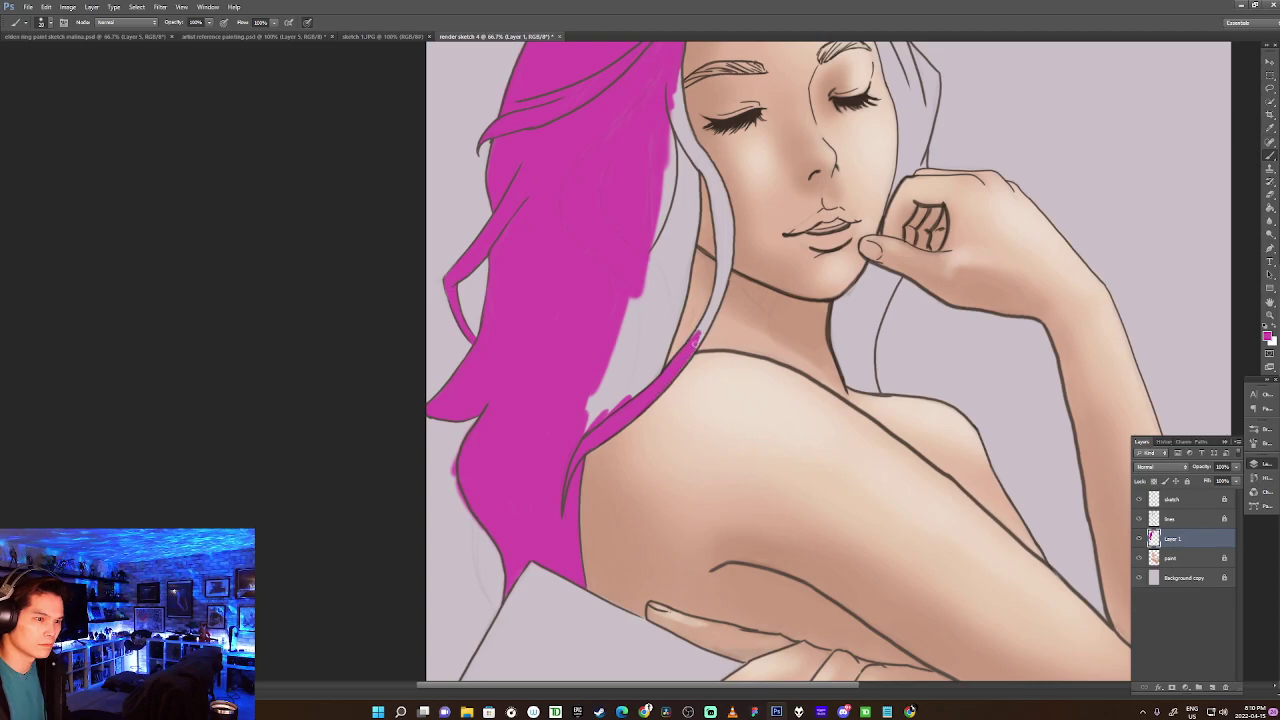
{"action": "mouse_move", "coordinate": [645, 392]}
{"action": "left_mouse_down"}
{"action": "mouse_move", "coordinate": [583, 430]}
{"action": "mouse_move", "coordinate": [606, 355]}
{"action": "mouse_move", "coordinate": [586, 417]}
{"action": "mouse_move", "coordinate": [637, 320]}
{"action": "mouse_move", "coordinate": [604, 414]}
{"action": "mouse_move", "coordinate": [638, 304]}
{"action": "mouse_move", "coordinate": [662, 281]}
{"action": "mouse_move", "coordinate": [648, 372]}
{"action": "left_mouse_up"}
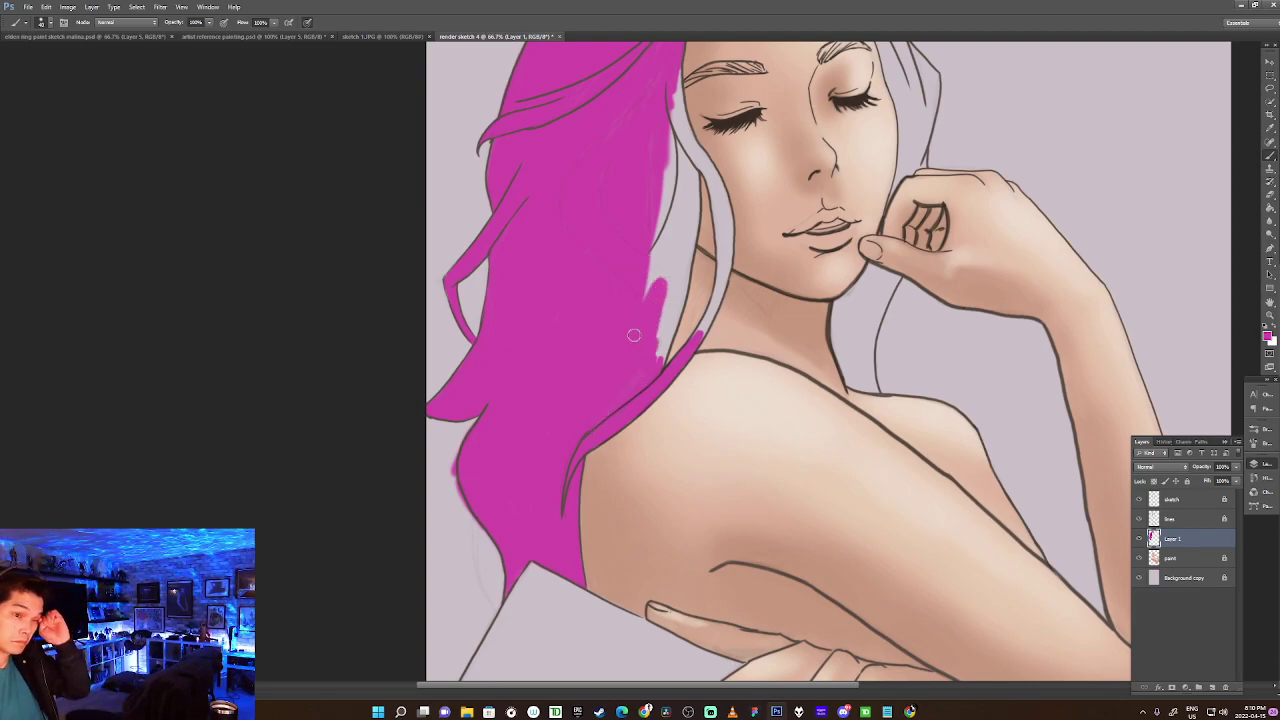
{"action": "mouse_move", "coordinate": [629, 306]}
{"action": "left_mouse_down"}
{"action": "mouse_move", "coordinate": [599, 461]}
{"action": "mouse_move", "coordinate": [639, 491]}
{"action": "mouse_move", "coordinate": [644, 480]}
{"action": "mouse_move", "coordinate": [629, 526]}
{"action": "mouse_move", "coordinate": [656, 451]}
{"action": "mouse_move", "coordinate": [656, 428]}
{"action": "mouse_move", "coordinate": [637, 481]}
{"action": "mouse_move", "coordinate": [646, 389]}
{"action": "mouse_move", "coordinate": [623, 385]}
{"action": "mouse_move", "coordinate": [631, 437]}
{"action": "mouse_move", "coordinate": [642, 330]}
{"action": "mouse_move", "coordinate": [646, 351]}
{"action": "mouse_move", "coordinate": [642, 265]}
{"action": "mouse_move", "coordinate": [629, 266]}
{"action": "mouse_move", "coordinate": [659, 447]}
{"action": "mouse_move", "coordinate": [661, 404]}
{"action": "mouse_move", "coordinate": [658, 452]}
{"action": "mouse_move", "coordinate": [663, 355]}
{"action": "mouse_move", "coordinate": [665, 395]}
{"action": "mouse_move", "coordinate": [665, 372]}
{"action": "mouse_move", "coordinate": [668, 385]}
{"action": "mouse_move", "coordinate": [663, 323]}
{"action": "mouse_move", "coordinate": [668, 365]}
{"action": "mouse_move", "coordinate": [668, 332]}
{"action": "mouse_move", "coordinate": [668, 346]}
{"action": "mouse_move", "coordinate": [638, 246]}
{"action": "mouse_move", "coordinate": [661, 312]}
{"action": "mouse_move", "coordinate": [648, 216]}
{"action": "mouse_move", "coordinate": [670, 321]}
{"action": "left_mouse_up"}
Fill the thin face-framing strand from temple to shoulder with a smaller brush, and clean the magenta spill outside the lower hair outline.
{"action": "key", "text": "["}
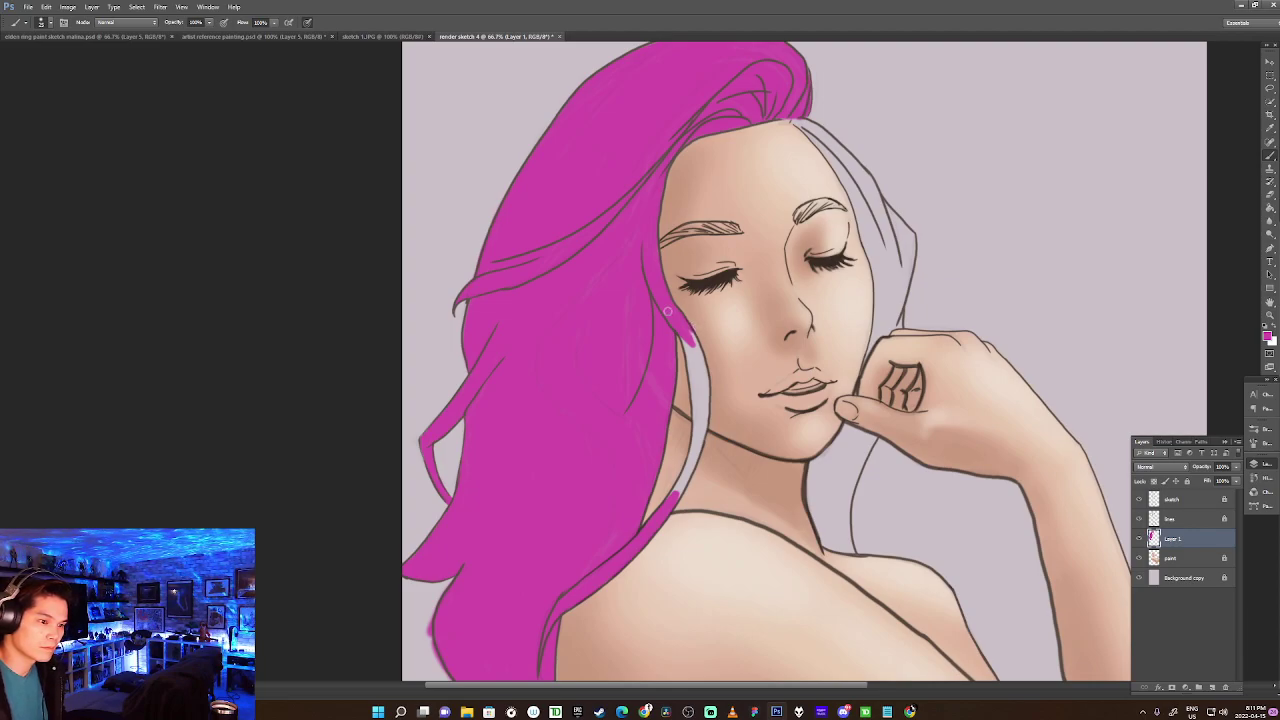
{"action": "mouse_move", "coordinate": [671, 498]}
{"action": "left_mouse_down"}
{"action": "mouse_move", "coordinate": [696, 425]}
{"action": "mouse_move", "coordinate": [697, 436]}
{"action": "mouse_move", "coordinate": [695, 392]}
{"action": "left_mouse_up"}
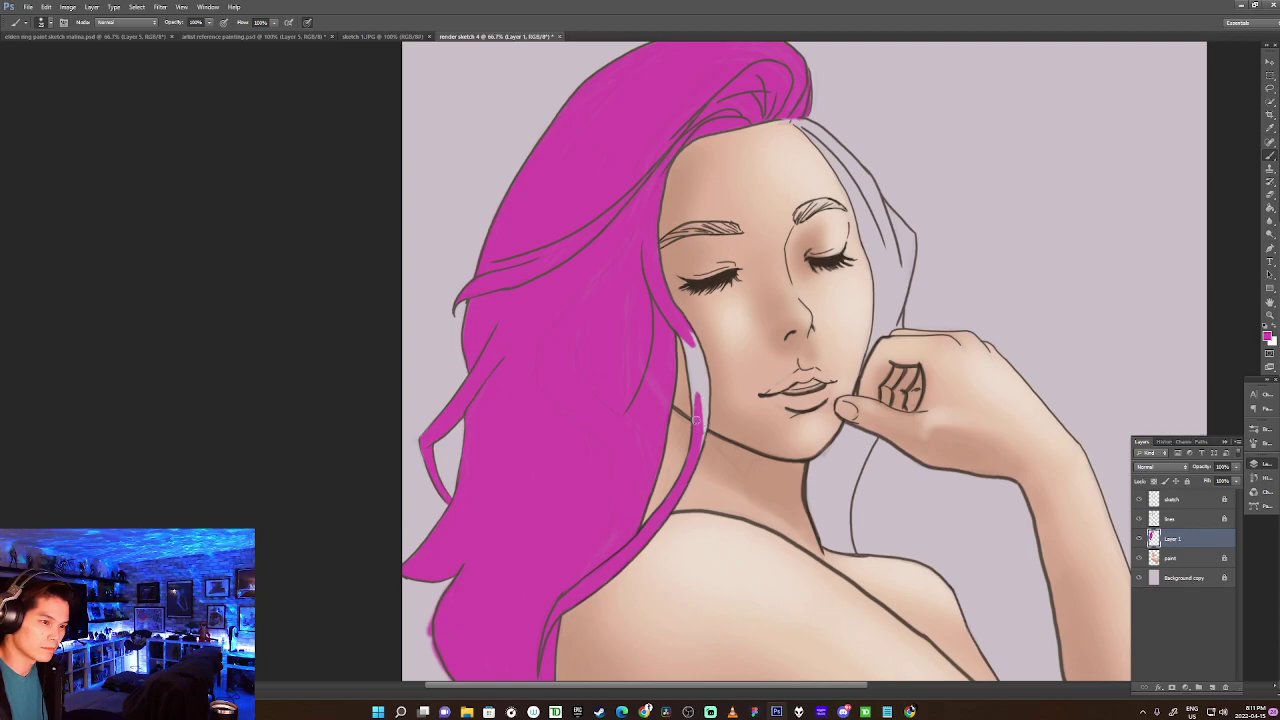
{"action": "mouse_move", "coordinate": [697, 424]}
{"action": "left_mouse_down"}
{"action": "mouse_move", "coordinate": [688, 355]}
{"action": "mouse_move", "coordinate": [691, 372]}
{"action": "left_mouse_up"}
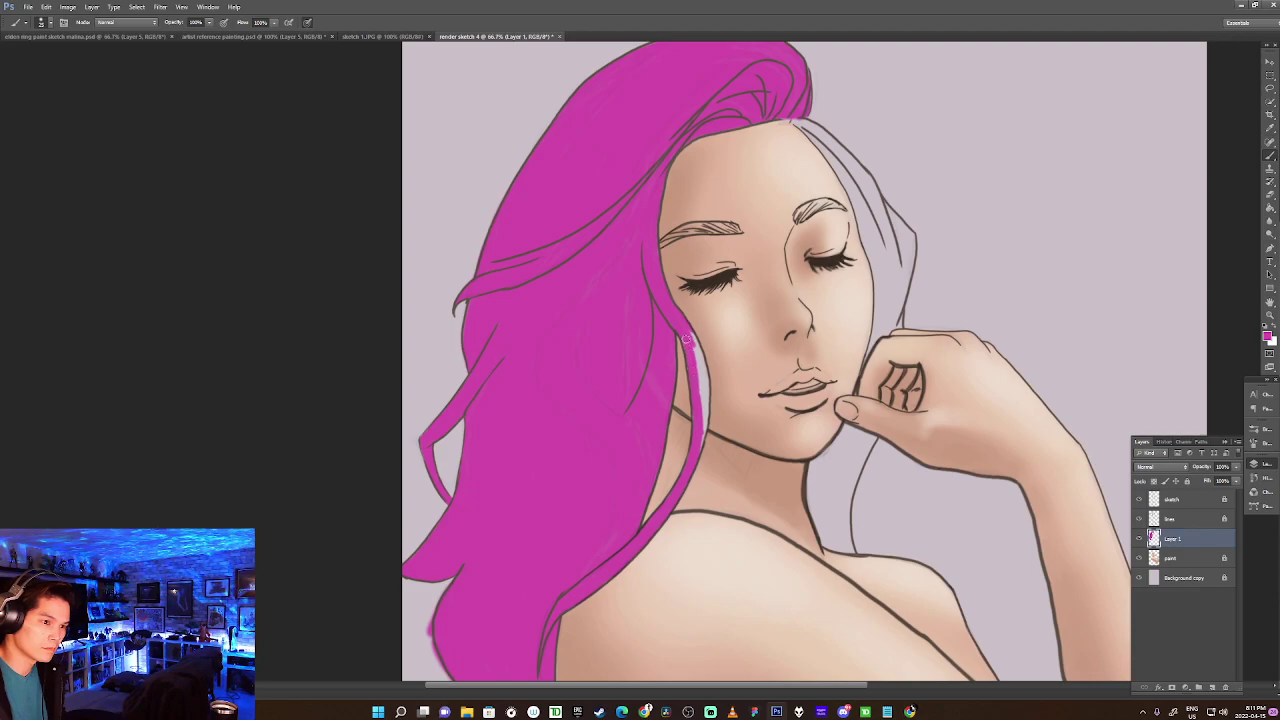
{"action": "left_click_drag", "start_coordinate": [686, 344], "coordinate": [701, 414]}
{"action": "left_click_drag", "start_coordinate": [699, 364], "coordinate": [702, 390]}
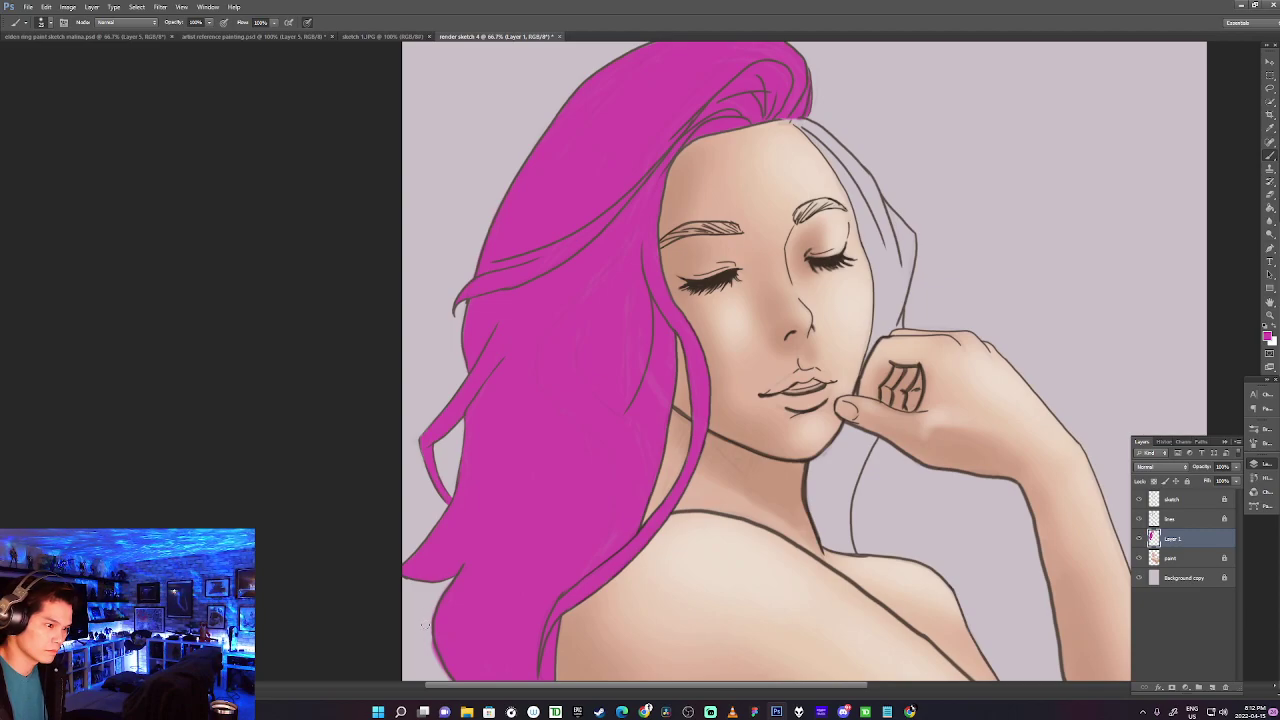
{"action": "left_click_drag", "start_coordinate": [420, 600], "coordinate": [400, 439]}
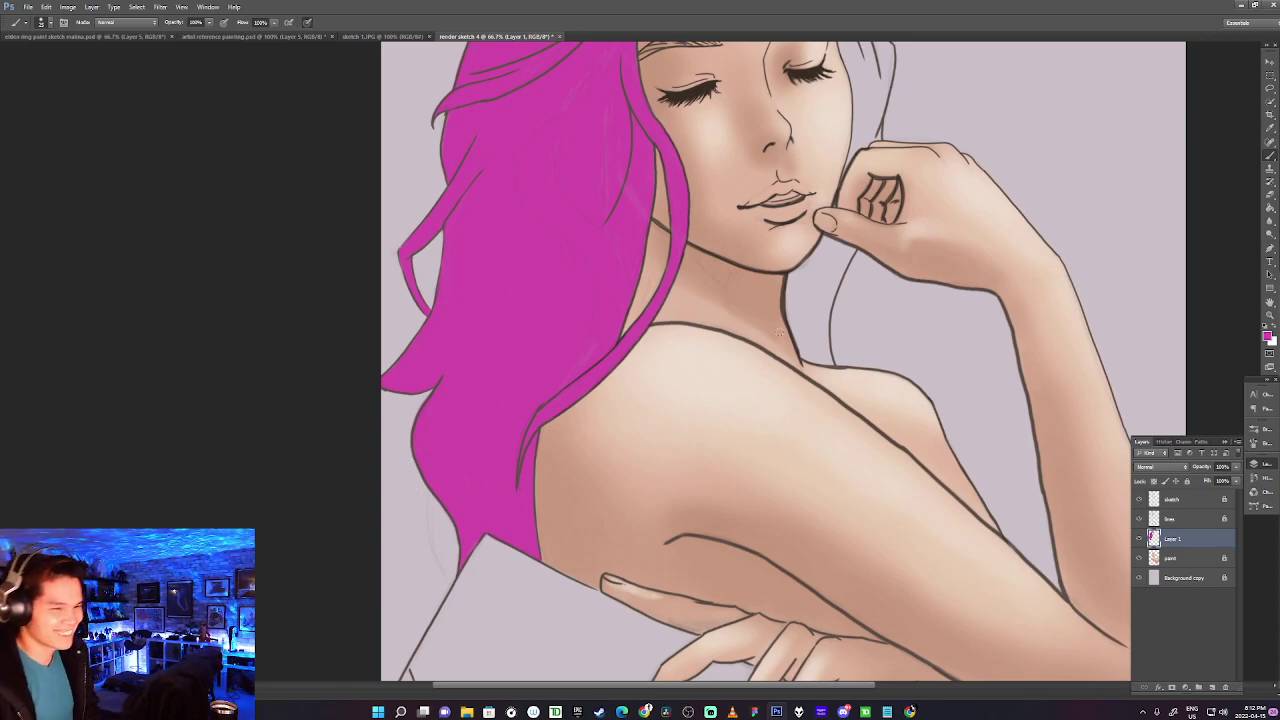
Fill the hair on the far side of the face with magenta, from the parting down to the raised hand.
{"action": "left_click_drag", "start_coordinate": [833, 324], "coordinate": [672, 488]}
{"action": "left_click_drag", "start_coordinate": [760, 314], "coordinate": [720, 392]}
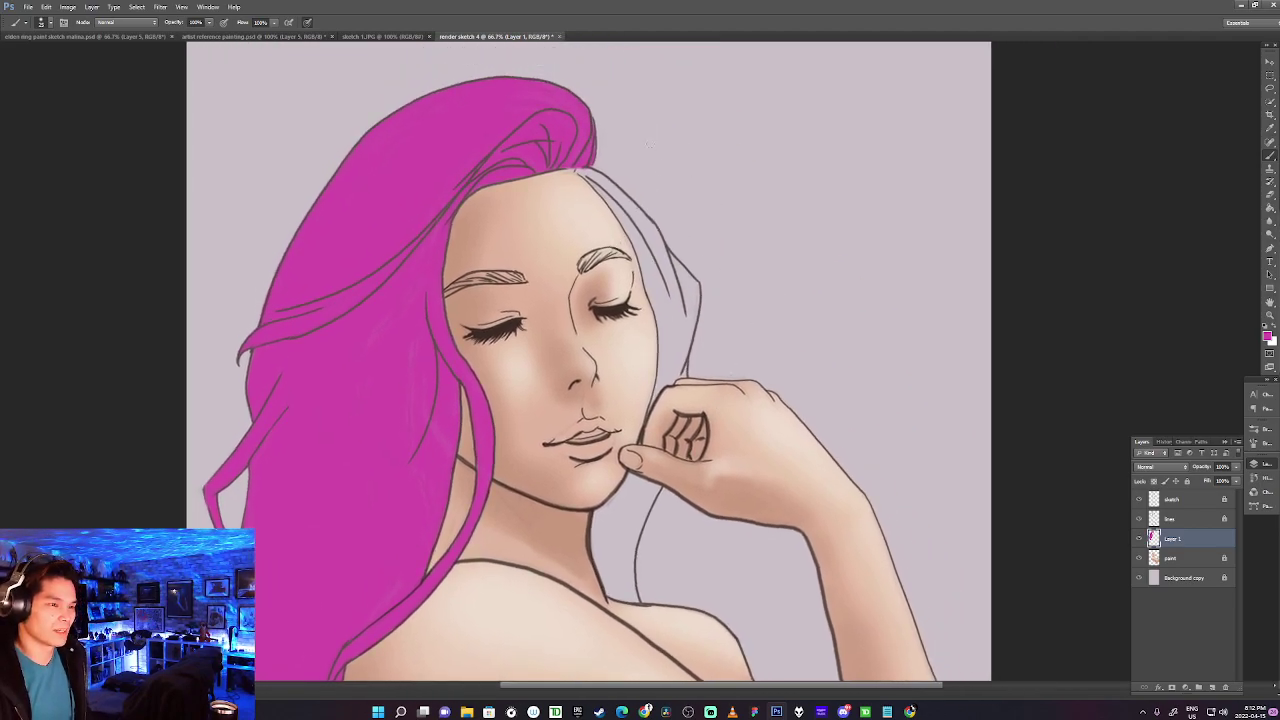
{"action": "mouse_move", "coordinate": [576, 172]}
{"action": "left_mouse_down"}
{"action": "mouse_move", "coordinate": [612, 186]}
{"action": "mouse_move", "coordinate": [590, 175]}
{"action": "mouse_move", "coordinate": [655, 240]}
{"action": "mouse_move", "coordinate": [650, 226]}
{"action": "mouse_move", "coordinate": [623, 205]}
{"action": "mouse_move", "coordinate": [668, 280]}
{"action": "mouse_move", "coordinate": [653, 256]}
{"action": "left_mouse_up"}
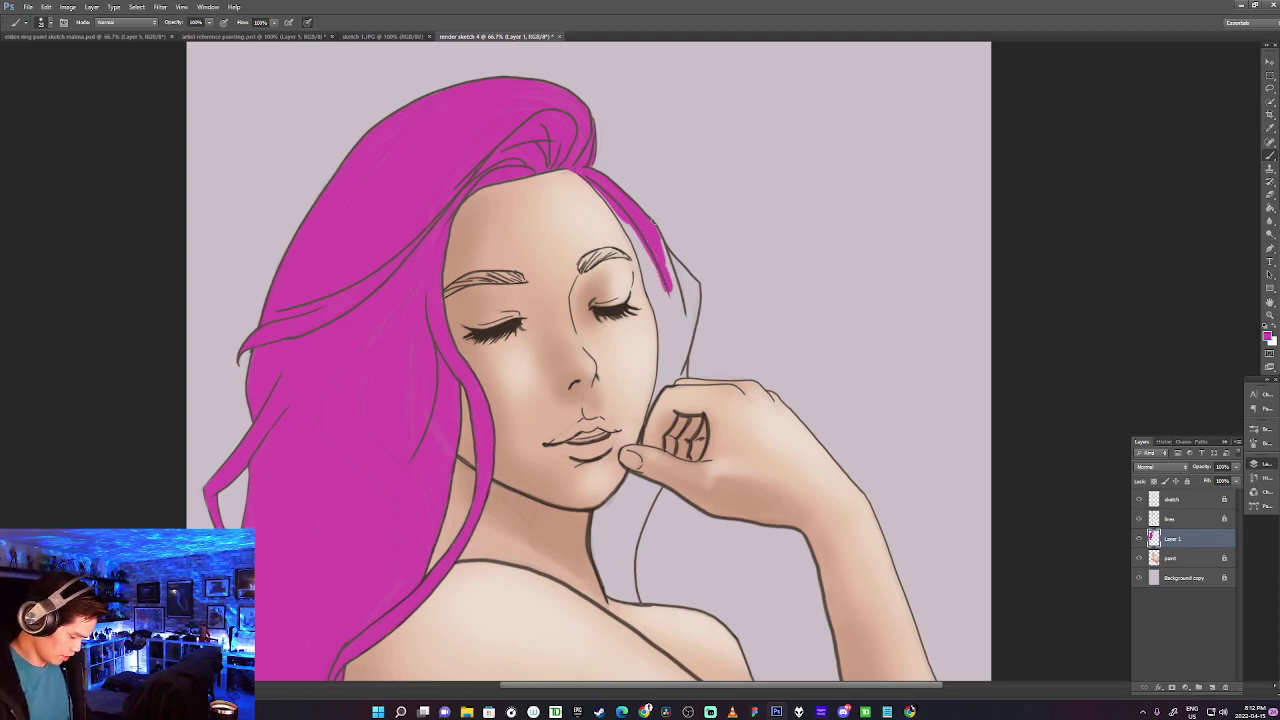
{"action": "left_click_drag", "start_coordinate": [638, 240], "coordinate": [621, 217]}
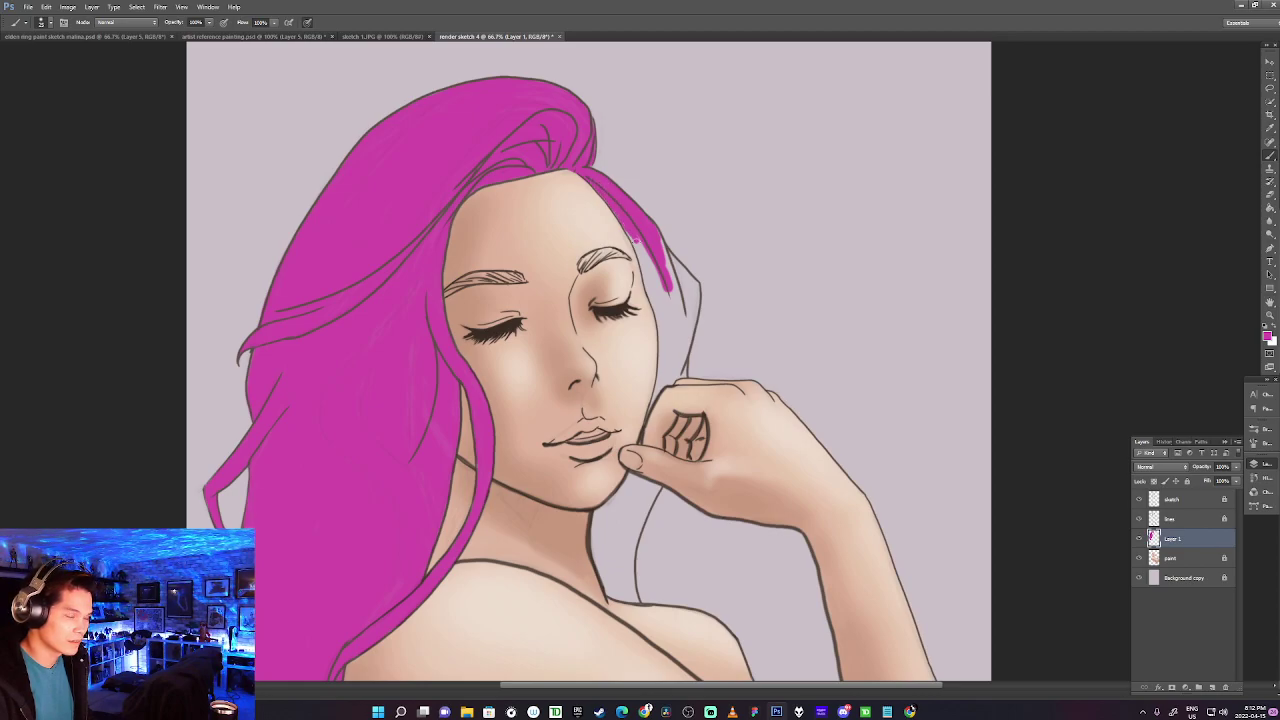
{"action": "left_click_drag", "start_coordinate": [634, 238], "coordinate": [656, 312]}
{"action": "mouse_move", "coordinate": [642, 266]}
{"action": "left_mouse_down"}
{"action": "mouse_move", "coordinate": [654, 302]}
{"action": "mouse_move", "coordinate": [639, 254]}
{"action": "left_mouse_up"}
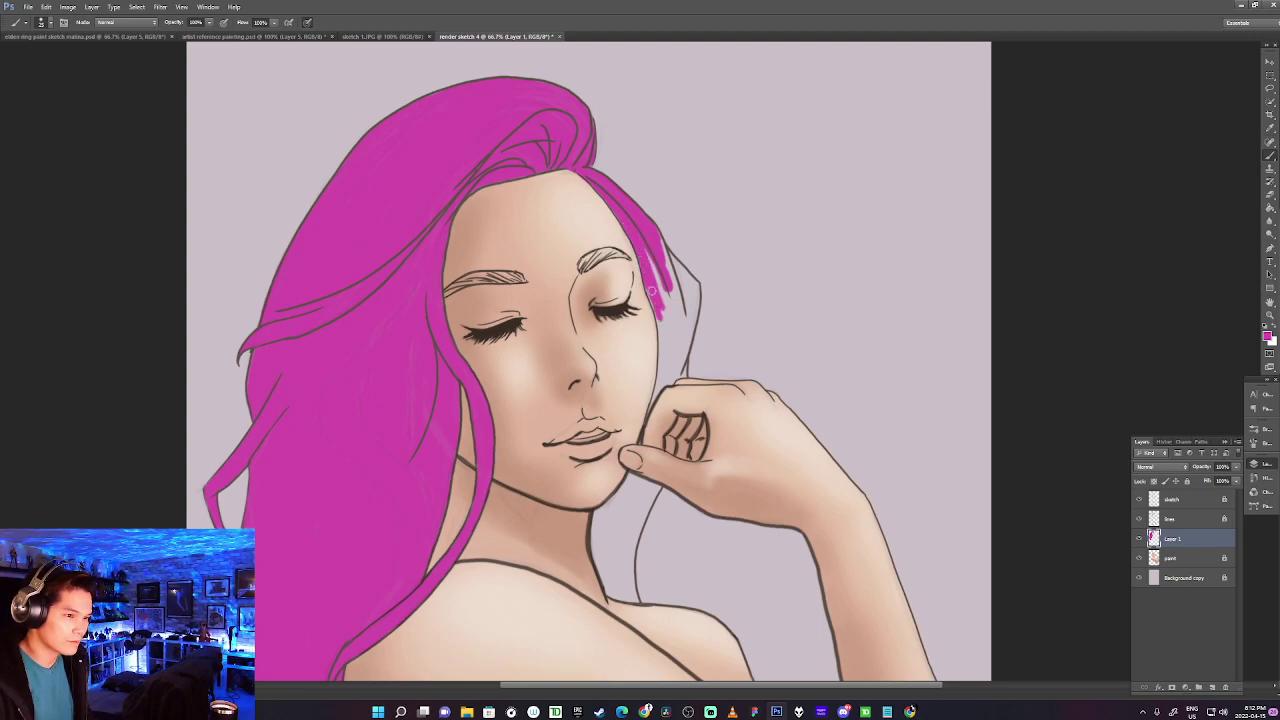
{"action": "mouse_move", "coordinate": [655, 301]}
{"action": "left_mouse_down"}
{"action": "mouse_move", "coordinate": [647, 254]}
{"action": "mouse_move", "coordinate": [663, 297]}
{"action": "mouse_move", "coordinate": [662, 257]}
{"action": "mouse_move", "coordinate": [670, 279]}
{"action": "mouse_move", "coordinate": [657, 241]}
{"action": "left_mouse_up"}
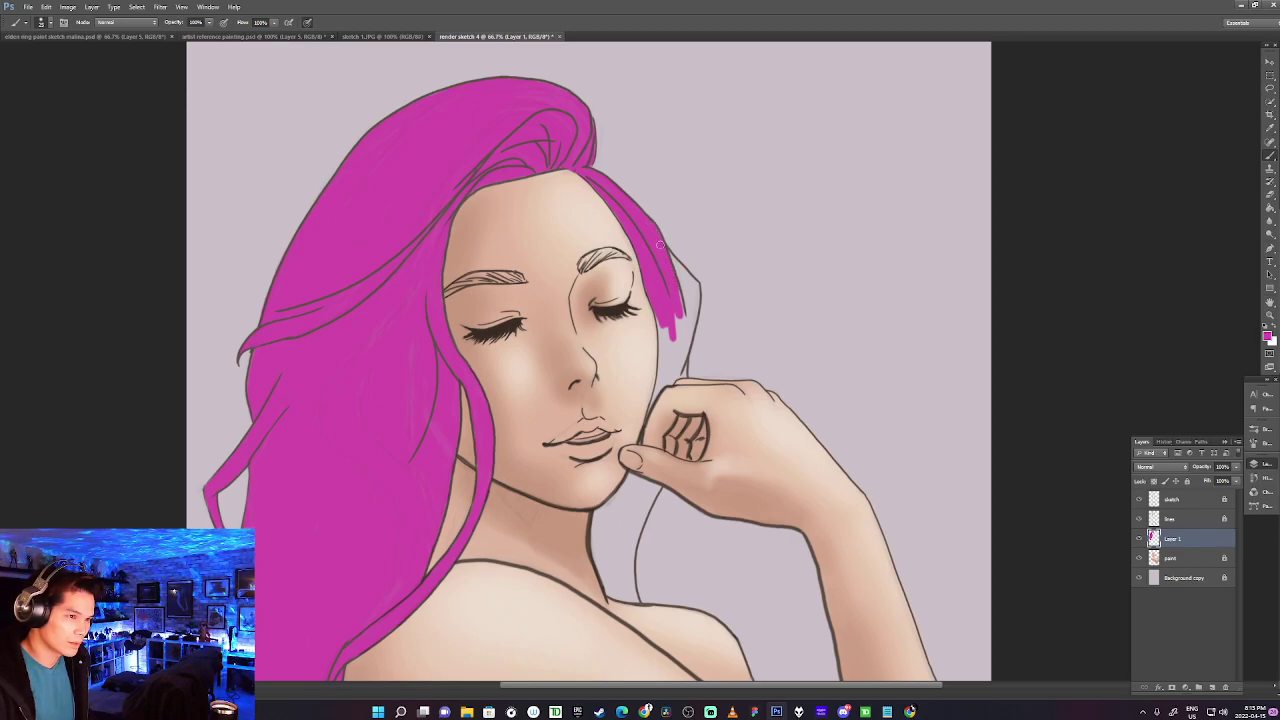
{"action": "mouse_move", "coordinate": [662, 253]}
{"action": "left_mouse_down"}
{"action": "mouse_move", "coordinate": [695, 284]}
{"action": "mouse_move", "coordinate": [680, 268]}
{"action": "mouse_move", "coordinate": [683, 315]}
{"action": "mouse_move", "coordinate": [685, 283]}
{"action": "mouse_move", "coordinate": [696, 308]}
{"action": "mouse_move", "coordinate": [695, 290]}
{"action": "mouse_move", "coordinate": [692, 320]}
{"action": "mouse_move", "coordinate": [675, 320]}
{"action": "mouse_move", "coordinate": [688, 336]}
{"action": "mouse_move", "coordinate": [680, 358]}
{"action": "mouse_move", "coordinate": [694, 302]}
{"action": "mouse_move", "coordinate": [669, 302]}
{"action": "mouse_move", "coordinate": [680, 366]}
{"action": "left_mouse_up"}
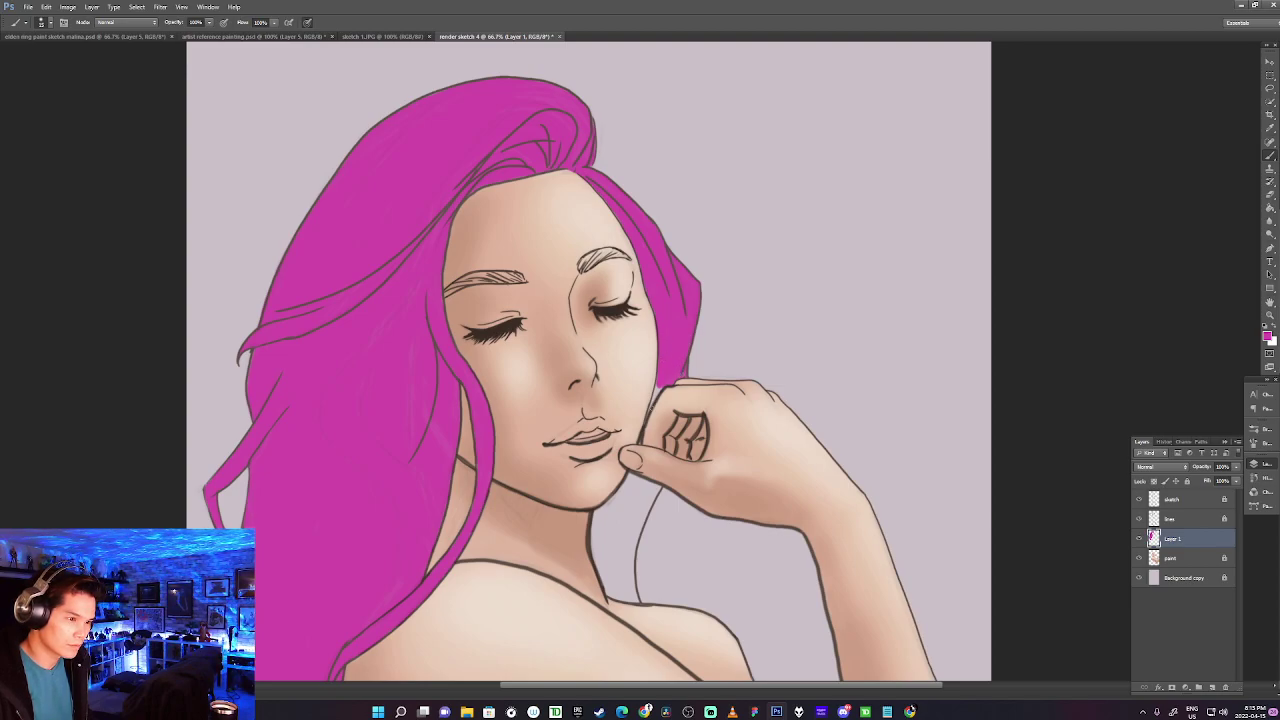
{"action": "mouse_move", "coordinate": [651, 404]}
{"action": "left_mouse_down"}
{"action": "mouse_move", "coordinate": [659, 377]}
{"action": "mouse_move", "coordinate": [657, 394]}
{"action": "left_mouse_up"}
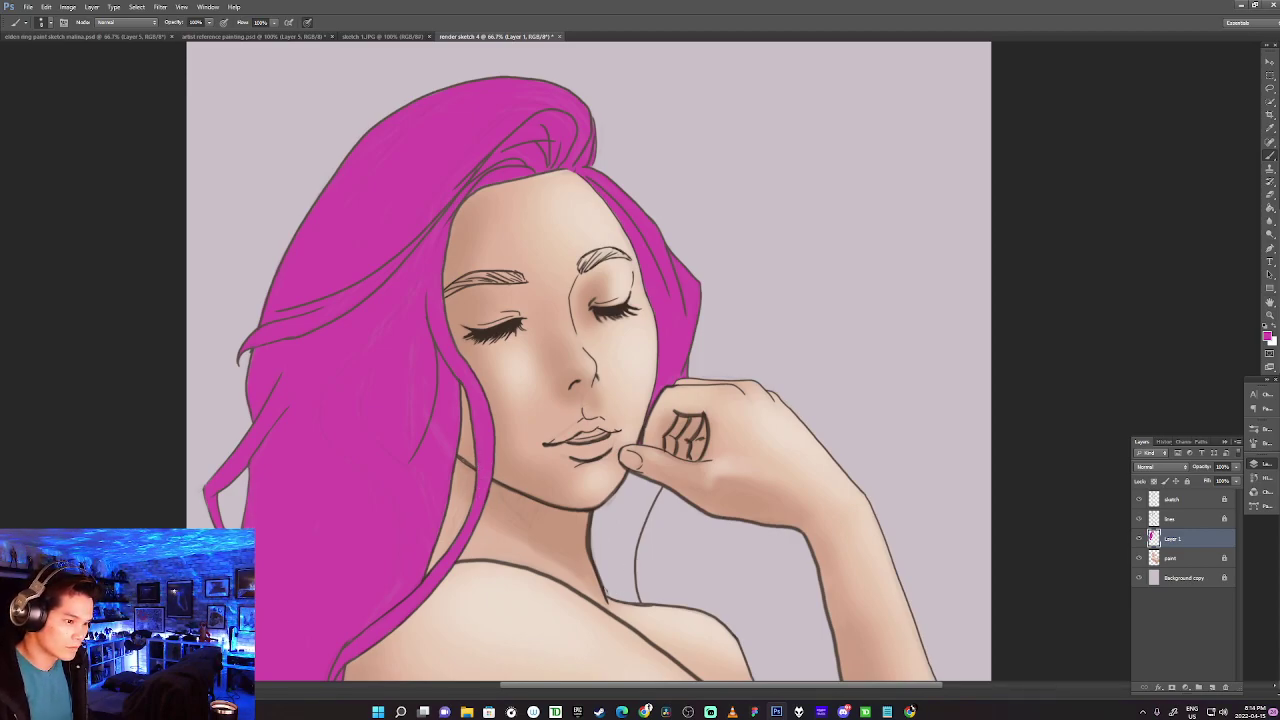
Fill the hair behind the neck with magenta, from under the raised hand down to the far shoulder, using larger brush sizes.
{"action": "key", "text": "bracketright"}
{"action": "key", "text": "bracketright"}
{"action": "mouse_move", "coordinate": [602, 573]}
{"action": "left_mouse_down"}
{"action": "mouse_move", "coordinate": [595, 514]}
{"action": "mouse_move", "coordinate": [628, 475]}
{"action": "mouse_move", "coordinate": [598, 525]}
{"action": "mouse_move", "coordinate": [601, 515]}
{"action": "mouse_move", "coordinate": [612, 593]}
{"action": "left_mouse_up"}
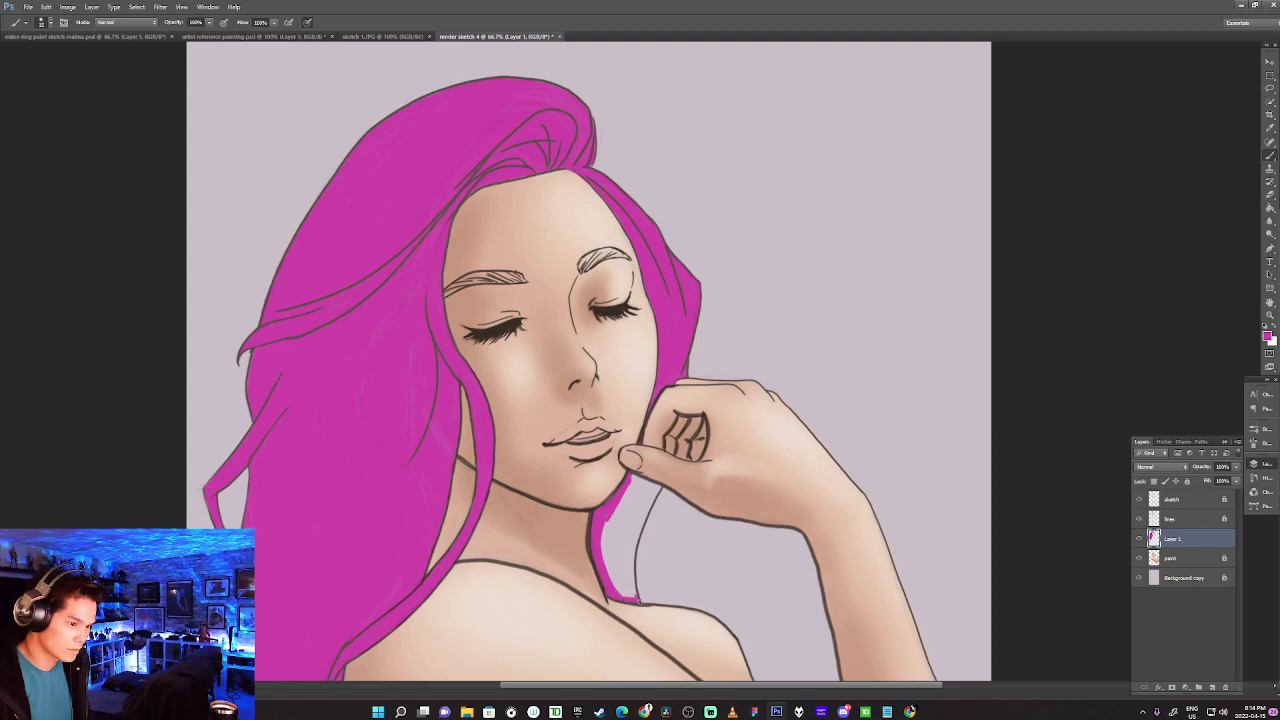
{"action": "mouse_move", "coordinate": [630, 596]}
{"action": "left_mouse_down"}
{"action": "mouse_move", "coordinate": [602, 533]}
{"action": "mouse_move", "coordinate": [605, 546]}
{"action": "mouse_move", "coordinate": [610, 514]}
{"action": "mouse_move", "coordinate": [633, 592]}
{"action": "mouse_move", "coordinate": [633, 516]}
{"action": "mouse_move", "coordinate": [621, 534]}
{"action": "mouse_move", "coordinate": [617, 512]}
{"action": "mouse_move", "coordinate": [607, 530]}
{"action": "mouse_move", "coordinate": [633, 477]}
{"action": "mouse_move", "coordinate": [633, 520]}
{"action": "left_mouse_up"}
{"action": "key", "text": "["}
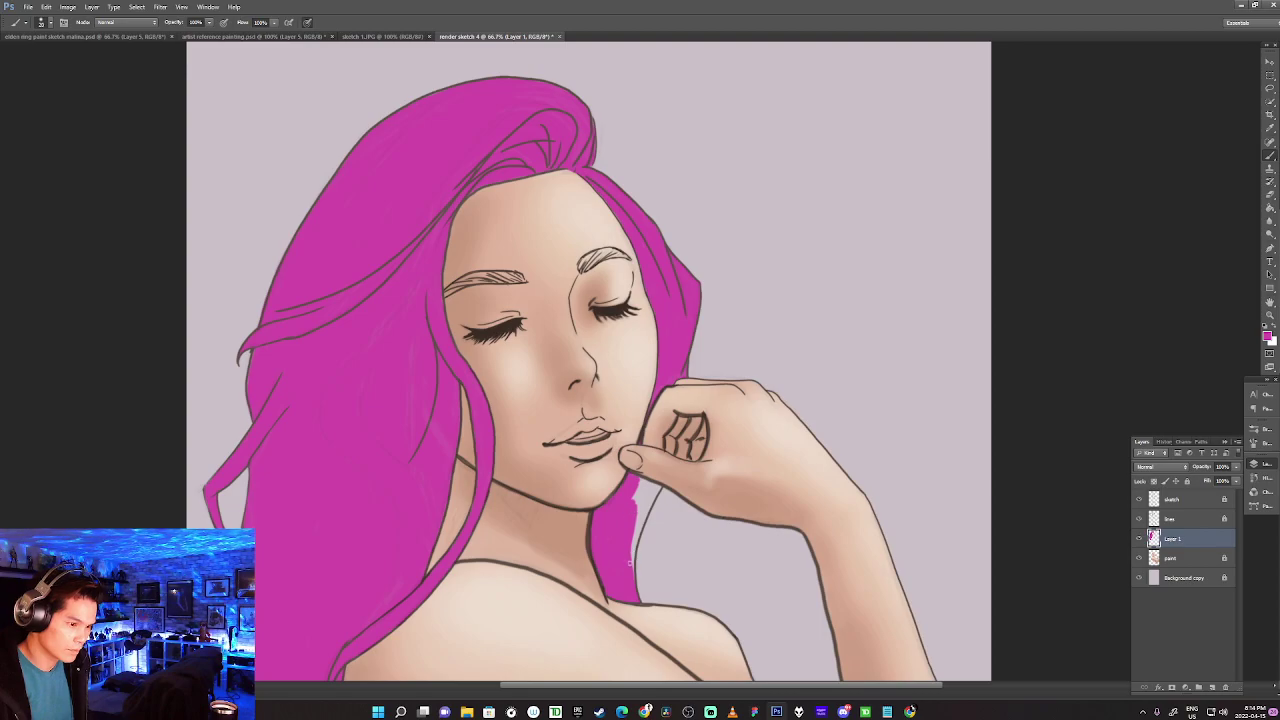
{"action": "mouse_move", "coordinate": [631, 568]}
{"action": "left_mouse_down"}
{"action": "mouse_move", "coordinate": [636, 534]}
{"action": "mouse_move", "coordinate": [628, 561]}
{"action": "mouse_move", "coordinate": [632, 478]}
{"action": "mouse_move", "coordinate": [644, 503]}
{"action": "mouse_move", "coordinate": [629, 553]}
{"action": "mouse_move", "coordinate": [652, 487]}
{"action": "left_mouse_up"}
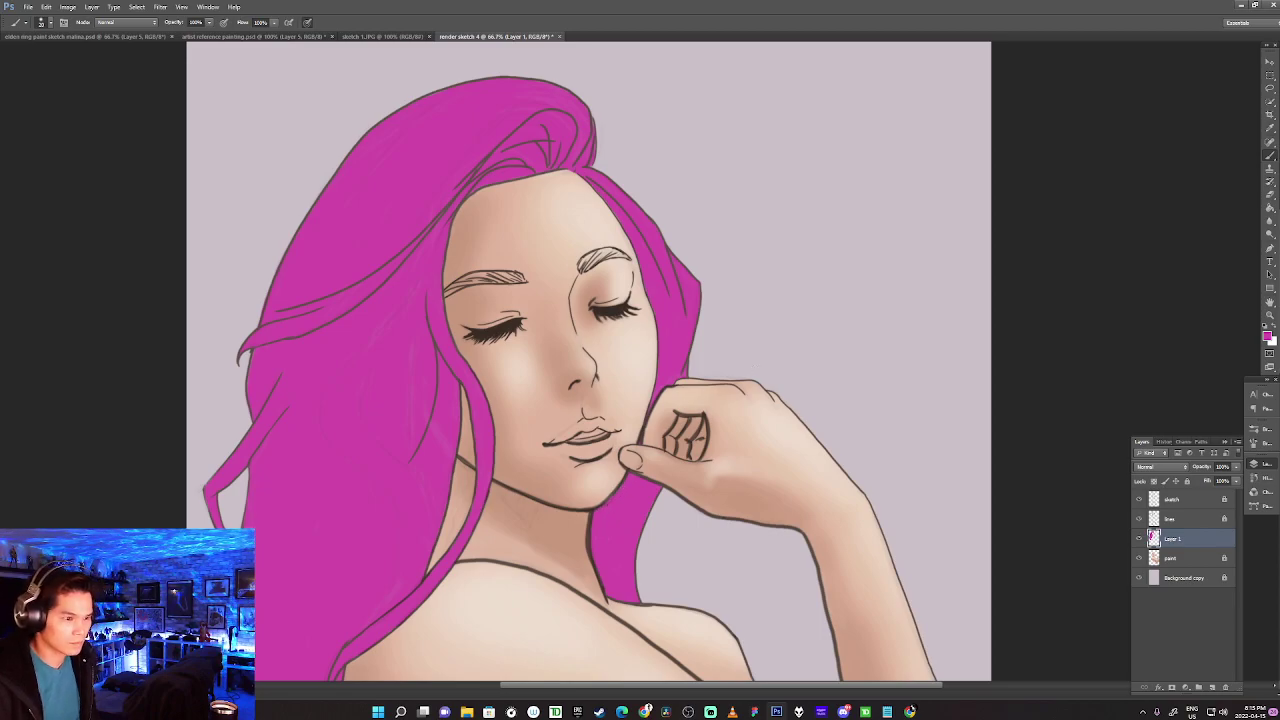
Add a new layer beneath the magenta hair layer and fill both eyebrows with dark brown.
{"action": "left_click", "coordinate": [1212, 687]}
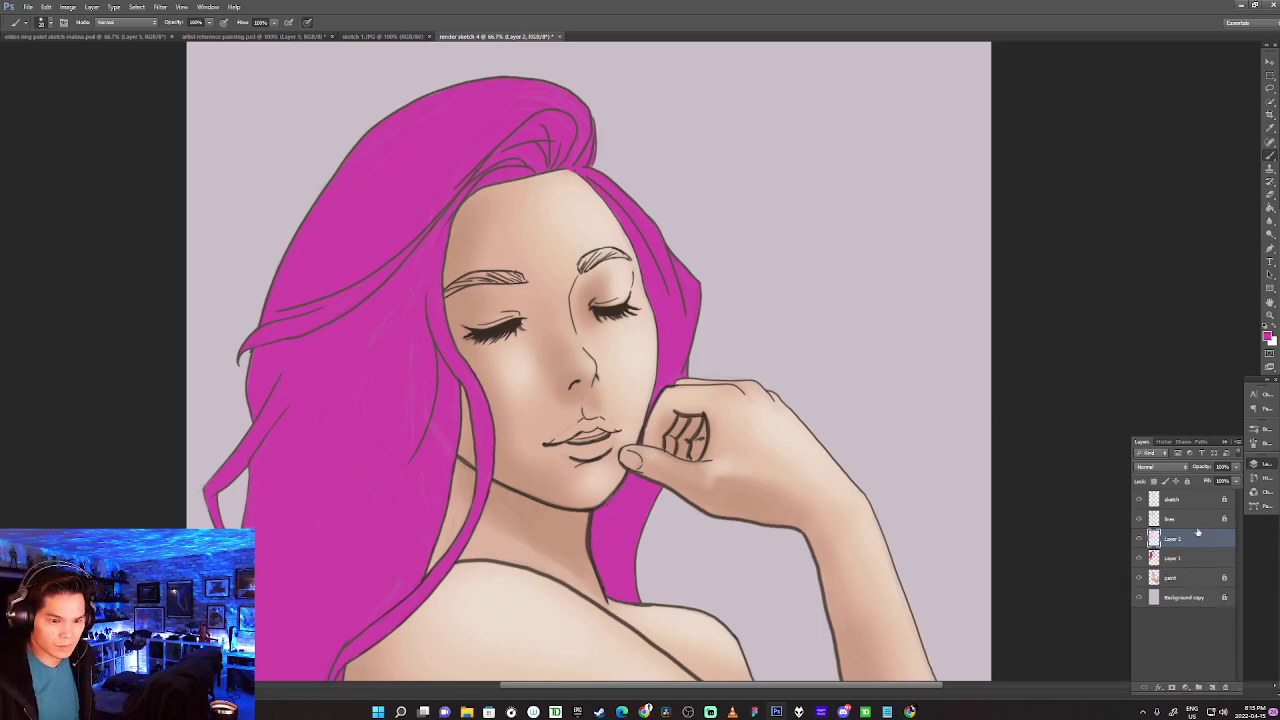
{"action": "left_click_drag", "start_coordinate": [1172, 541], "coordinate": [1168, 562]}
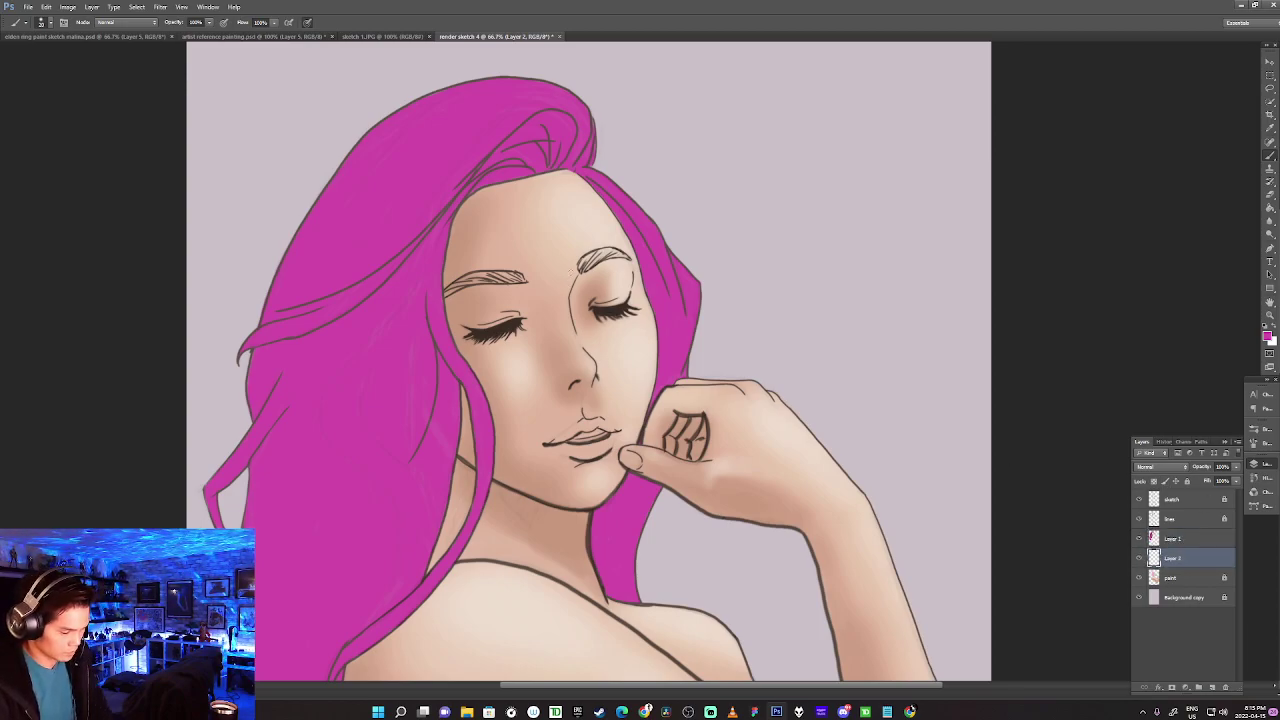
{"action": "key", "text": "n"}
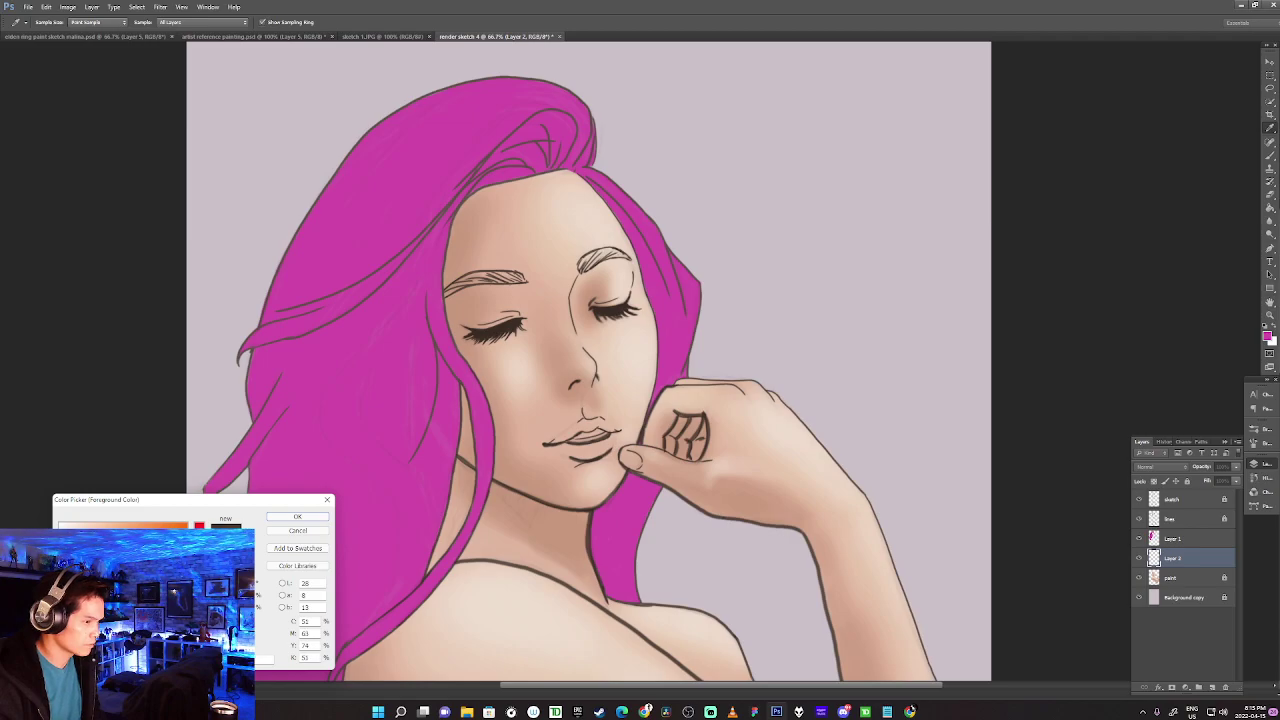
{"action": "left_click", "coordinate": [297, 516]}
{"action": "left_click_drag", "start_coordinate": [585, 268], "coordinate": [586, 259]}
{"action": "mouse_move", "coordinate": [588, 258]}
{"action": "left_mouse_down"}
{"action": "mouse_move", "coordinate": [626, 256]}
{"action": "mouse_move", "coordinate": [614, 256]}
{"action": "left_mouse_up"}
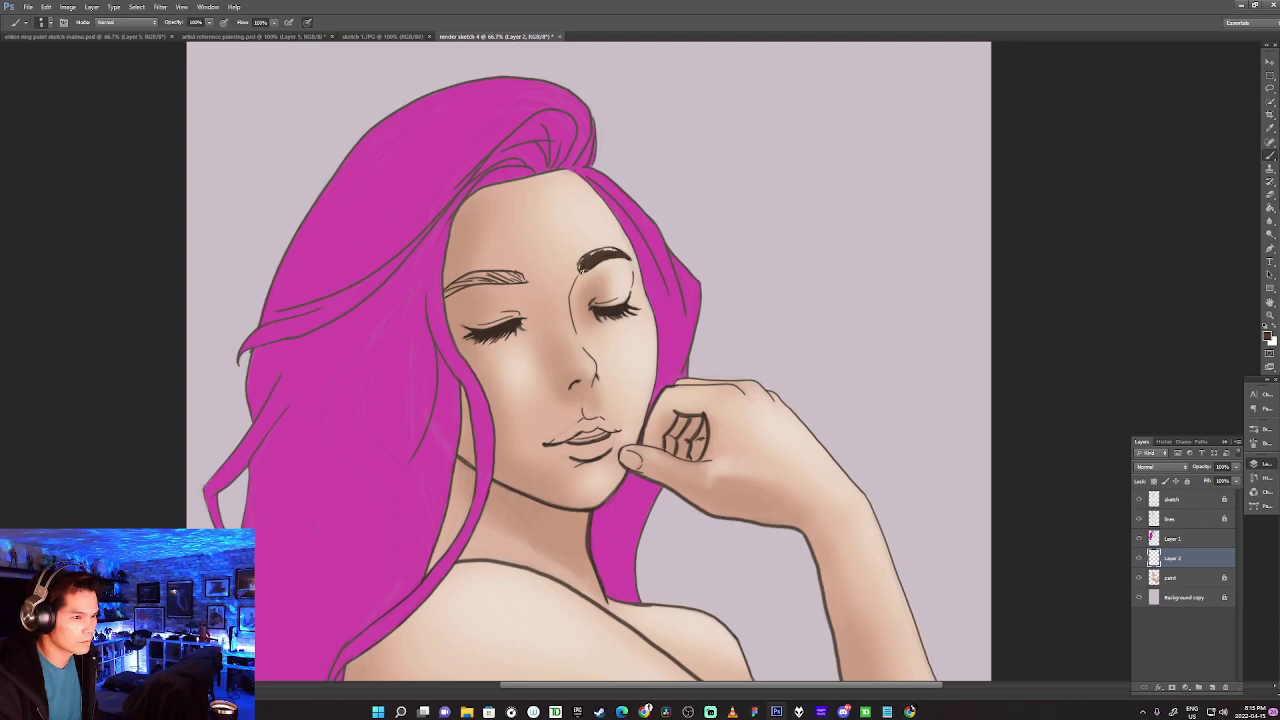
{"action": "left_click_drag", "start_coordinate": [588, 254], "coordinate": [614, 251]}
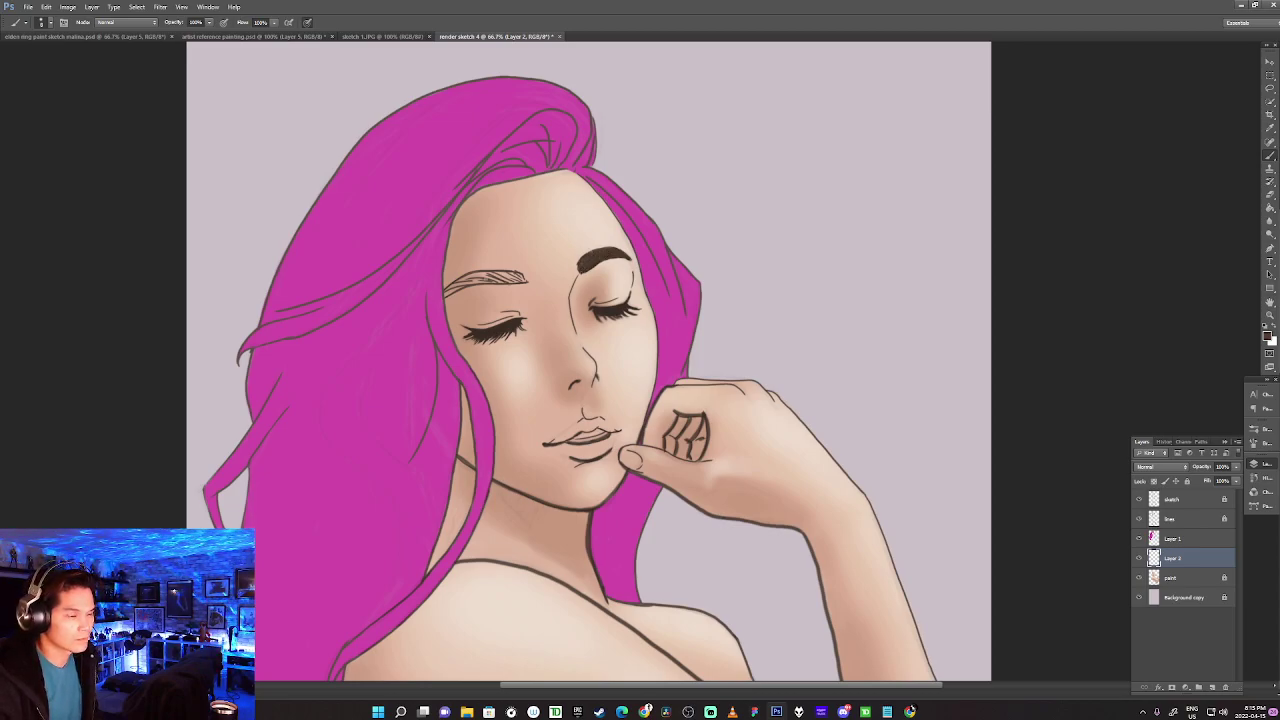
{"action": "mouse_move", "coordinate": [446, 291]}
{"action": "left_mouse_down"}
{"action": "mouse_move", "coordinate": [464, 277]}
{"action": "mouse_move", "coordinate": [446, 291]}
{"action": "mouse_move", "coordinate": [518, 278]}
{"action": "mouse_move", "coordinate": [491, 272]}
{"action": "mouse_move", "coordinate": [516, 281]}
{"action": "left_mouse_up"}
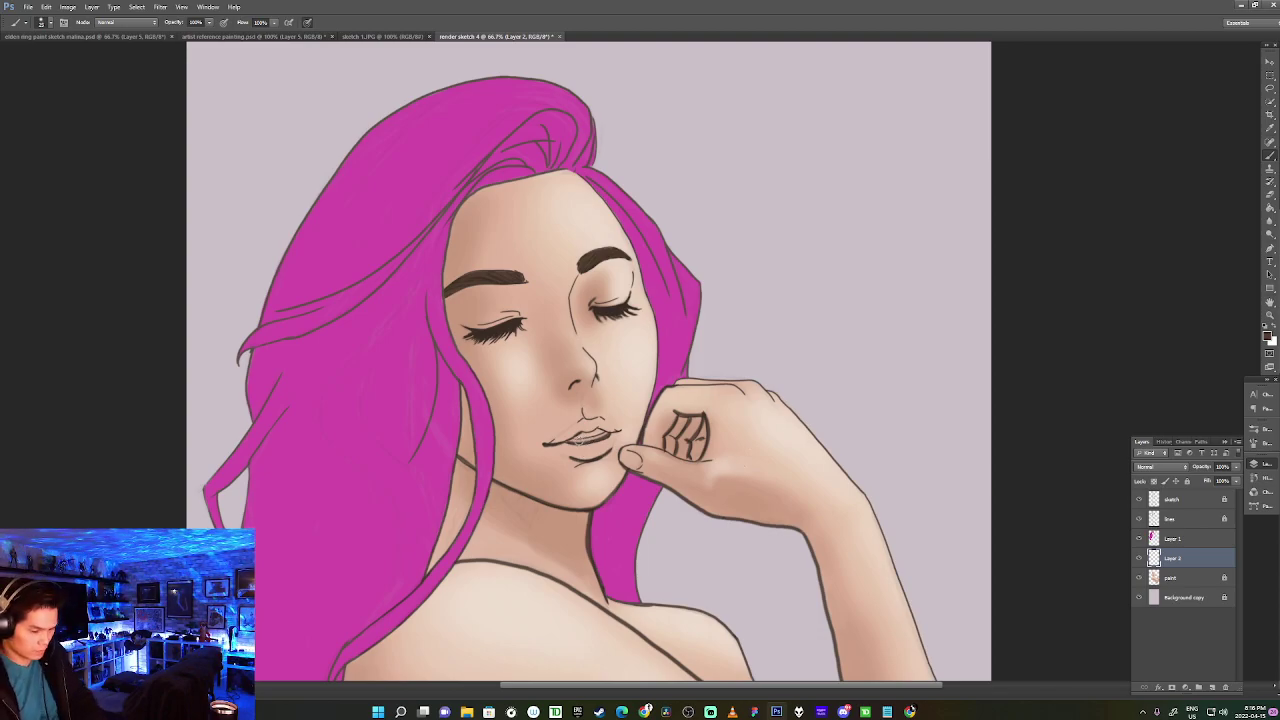
Paint the upper and lower lips with a muted red base using a semi-transparent brush.
{"action": "key", "text": "n"}
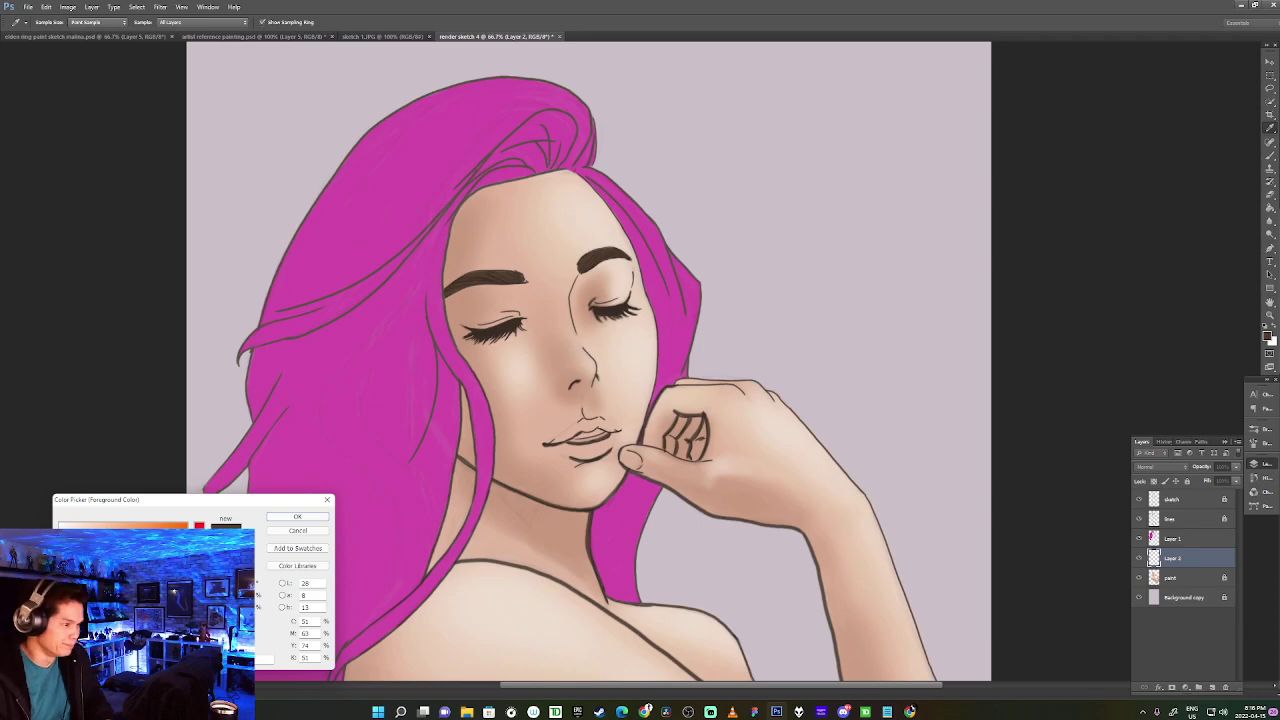
{"action": "left_click", "coordinate": [525, 418]}
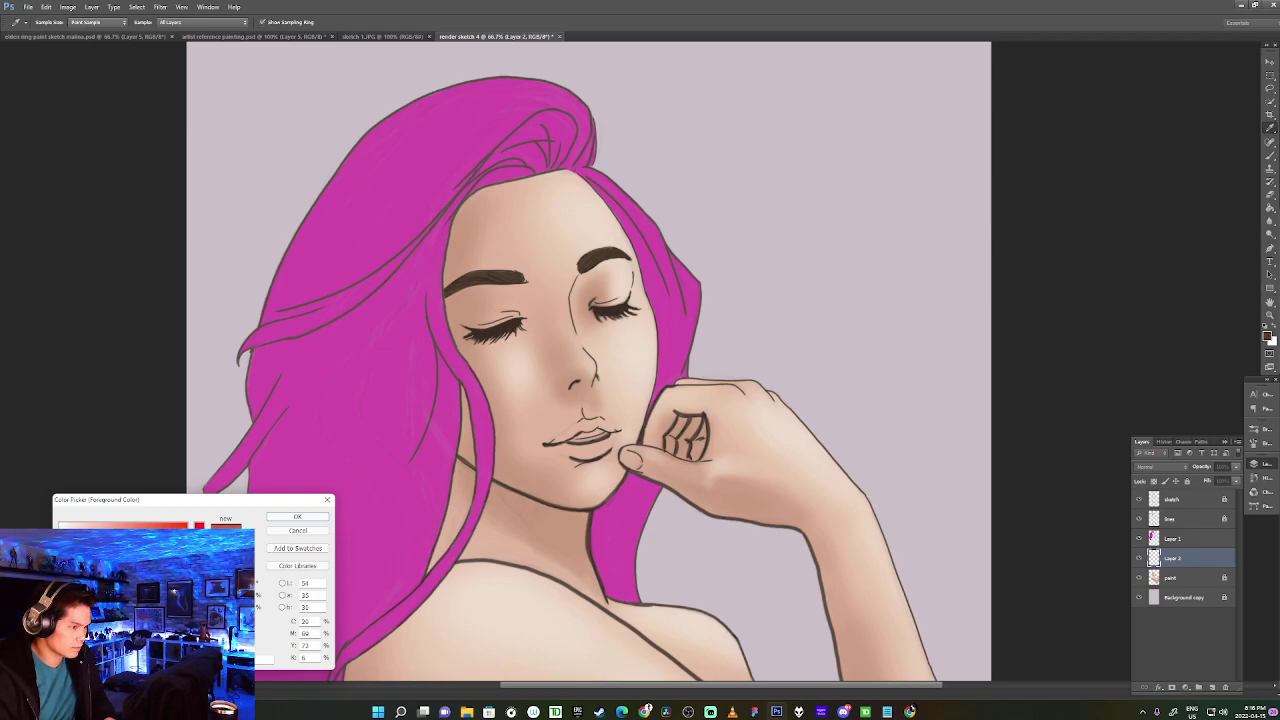
{"action": "left_click", "coordinate": [297, 517]}
{"action": "key", "text": "["}
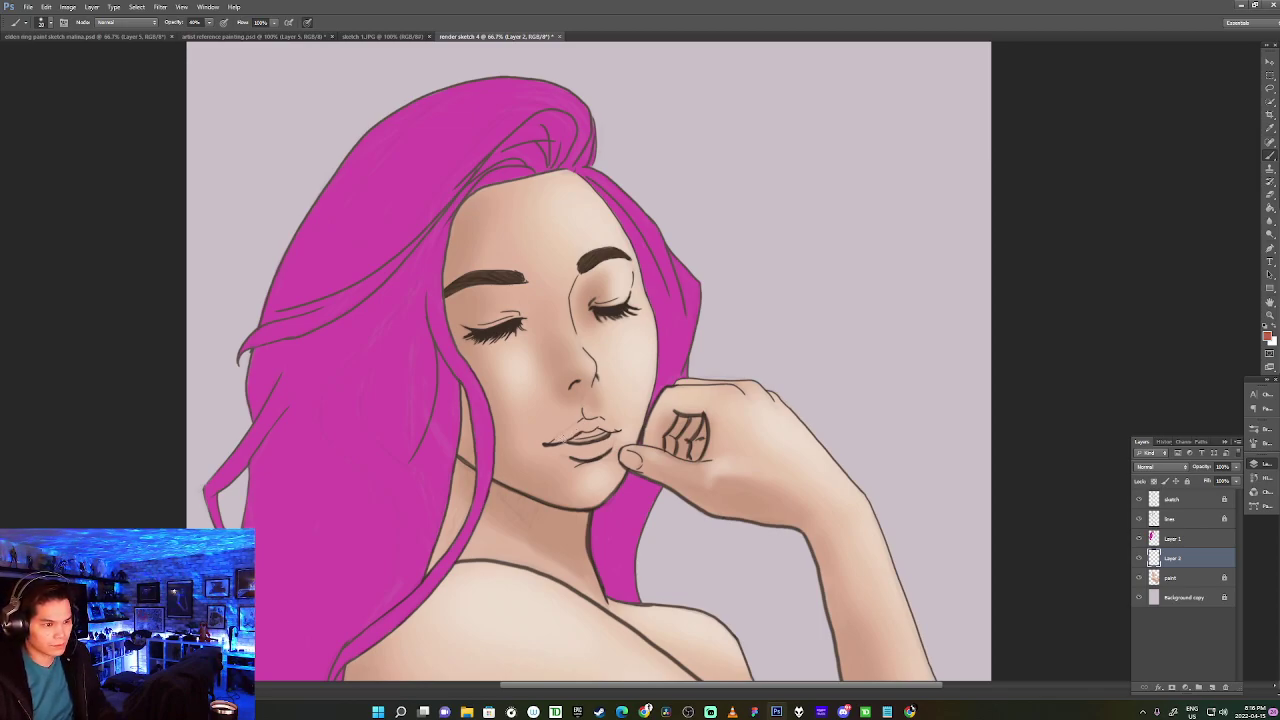
{"action": "left_click_drag", "start_coordinate": [556, 440], "coordinate": [594, 430]}
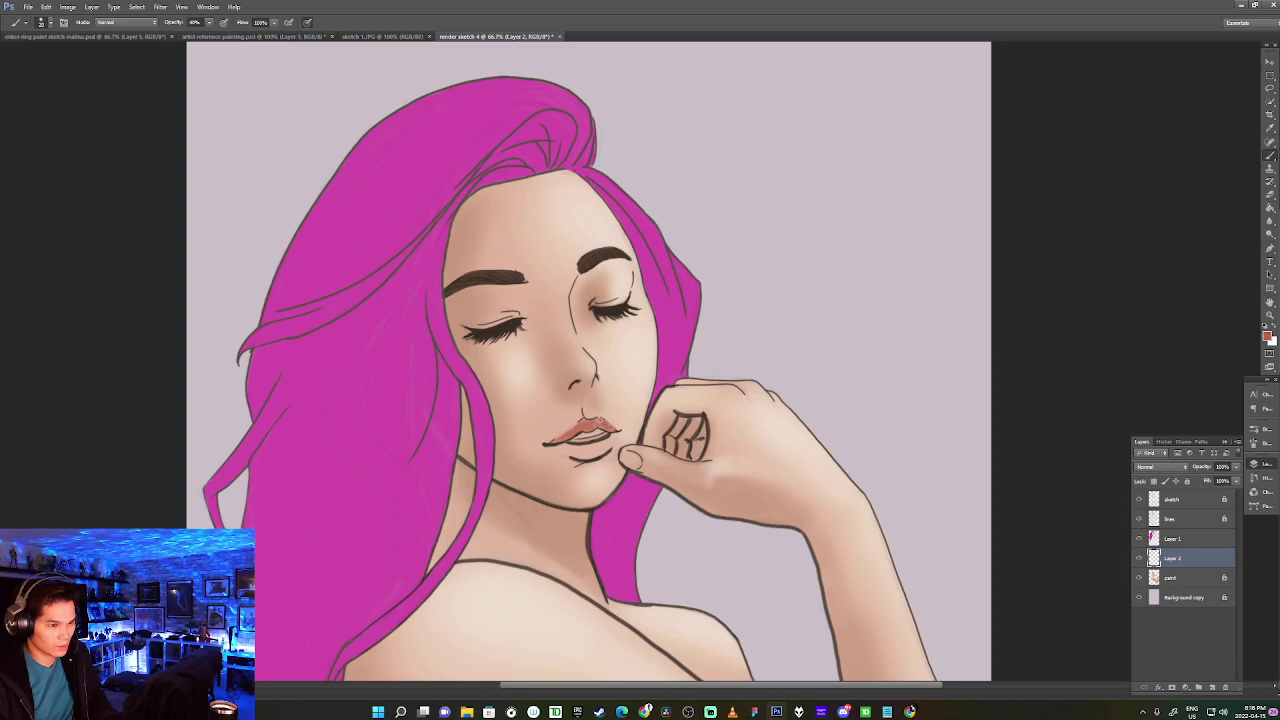
{"action": "left_click_drag", "start_coordinate": [546, 443], "coordinate": [566, 436]}
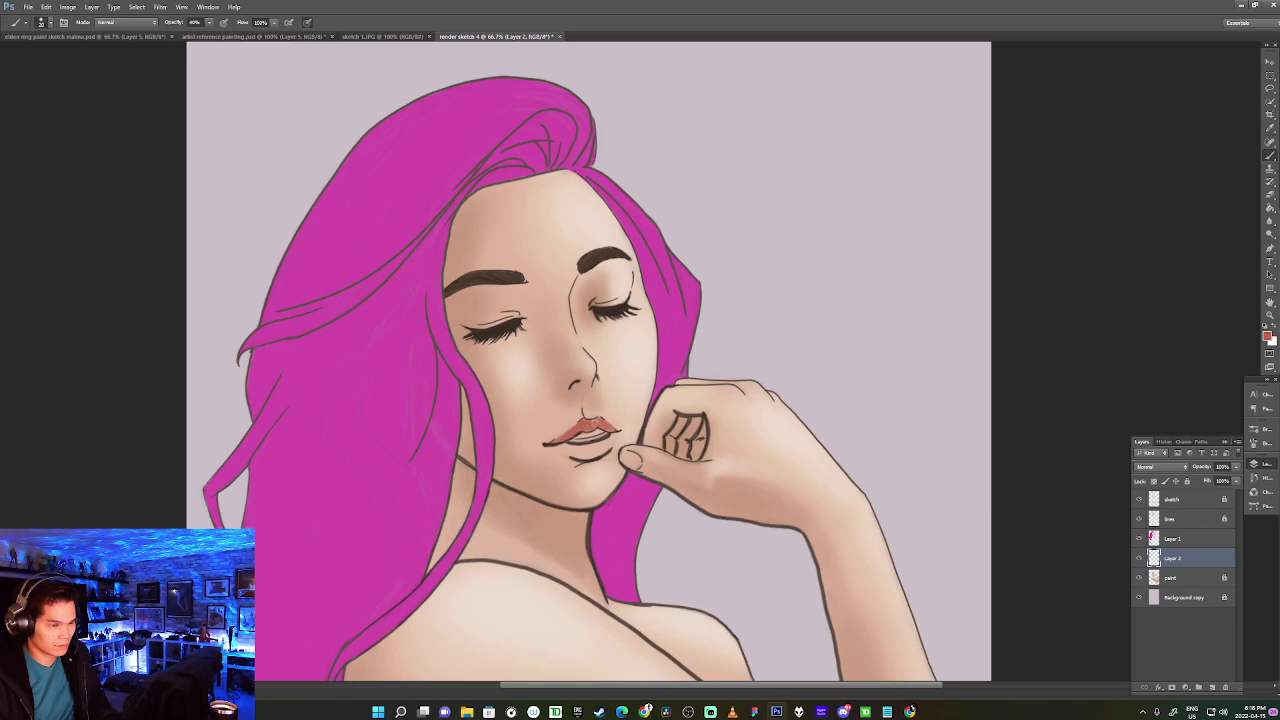
{"action": "mouse_move", "coordinate": [566, 450]}
{"action": "left_mouse_down"}
{"action": "mouse_move", "coordinate": [609, 443]}
{"action": "mouse_move", "coordinate": [584, 456]}
{"action": "mouse_move", "coordinate": [558, 452]}
{"action": "mouse_move", "coordinate": [612, 437]}
{"action": "mouse_move", "coordinate": [564, 451]}
{"action": "left_mouse_up"}
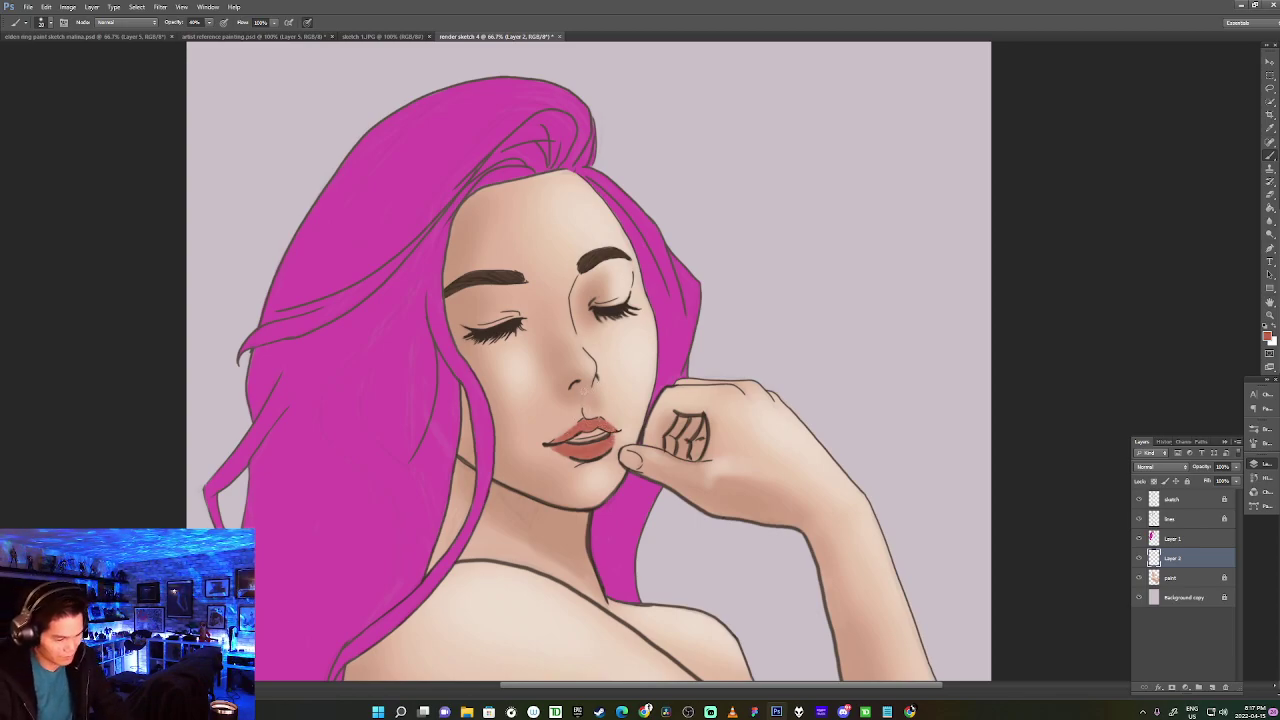
Brush progressively lighter pink tones onto the middle of the lips to build up soft highlights.
{"action": "key", "text": "n"}
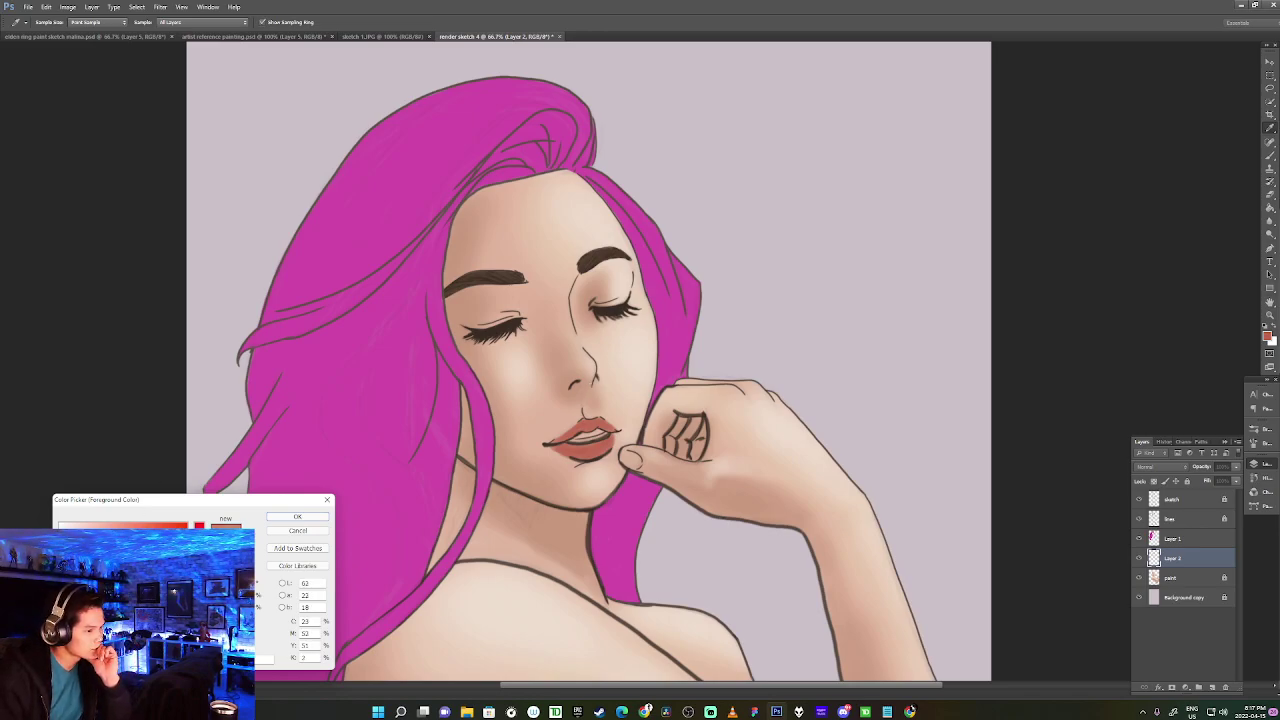
{"action": "left_click", "coordinate": [297, 516]}
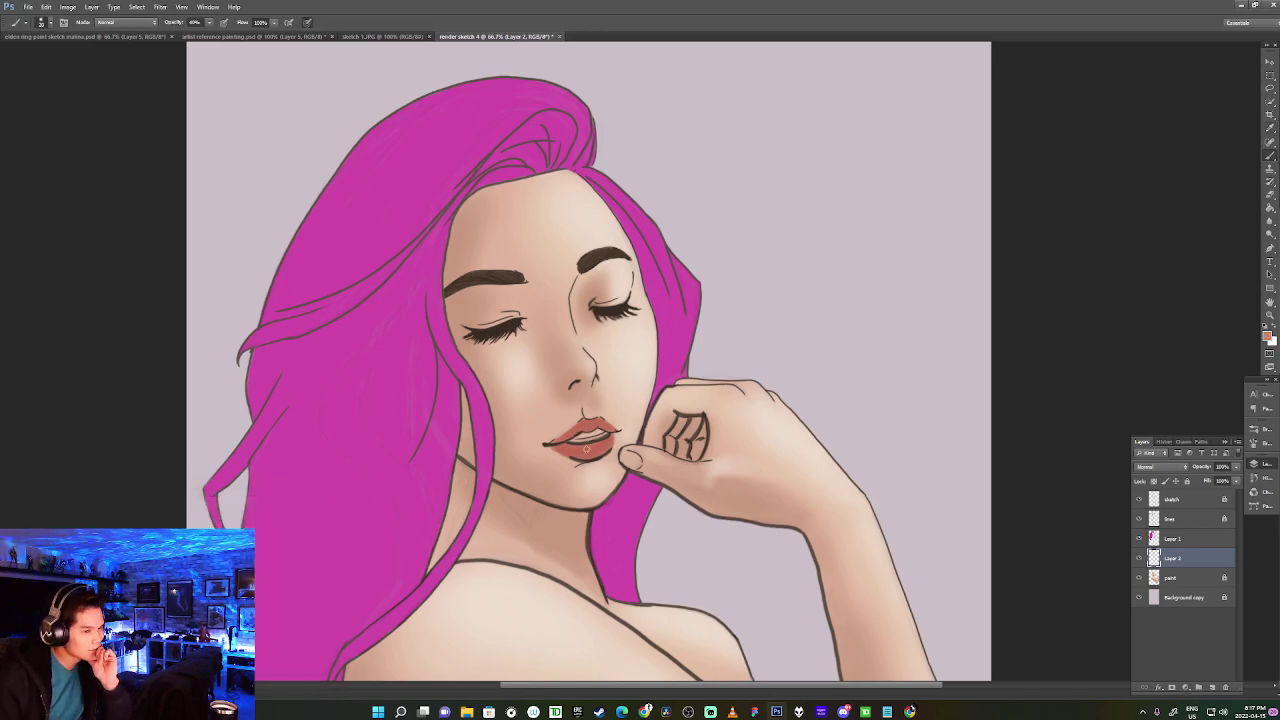
{"action": "left_click_drag", "start_coordinate": [607, 441], "coordinate": [593, 448]}
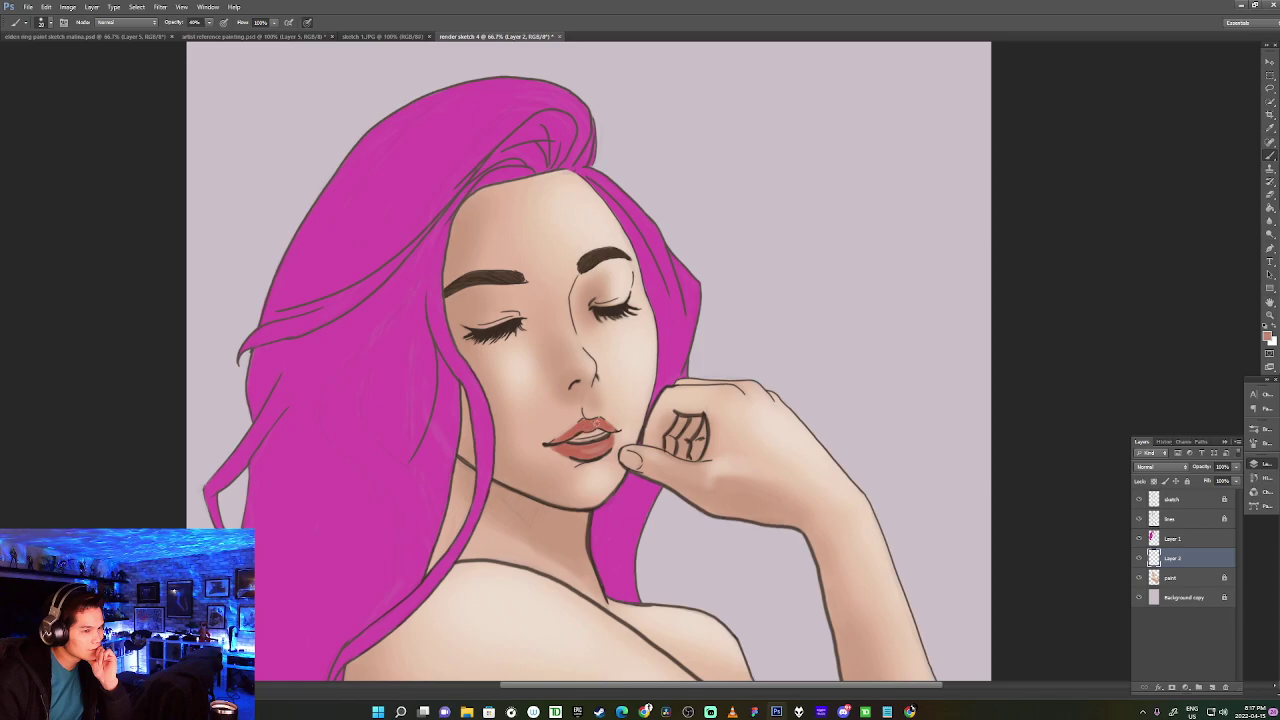
{"action": "key", "text": "n"}
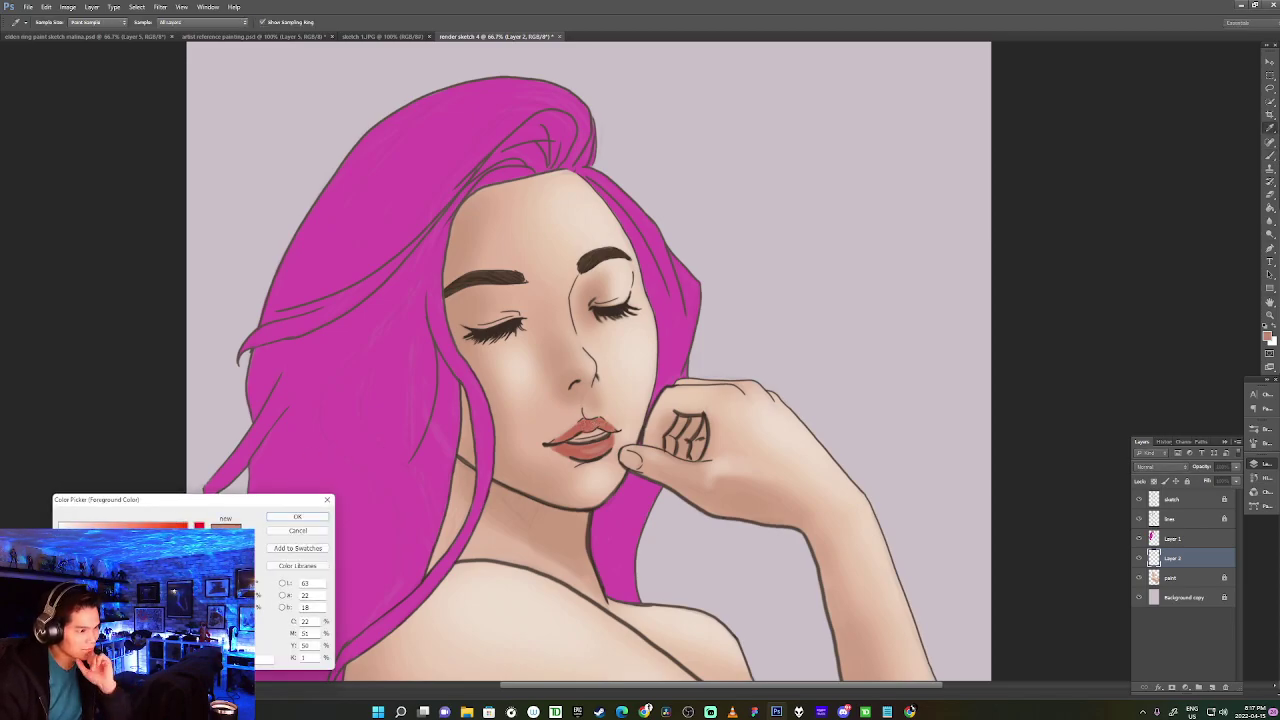
{"action": "left_click", "coordinate": [297, 516]}
{"action": "mouse_move", "coordinate": [586, 453]}
{"action": "left_mouse_down"}
{"action": "mouse_move", "coordinate": [610, 440]}
{"action": "mouse_move", "coordinate": [576, 452]}
{"action": "left_mouse_up"}
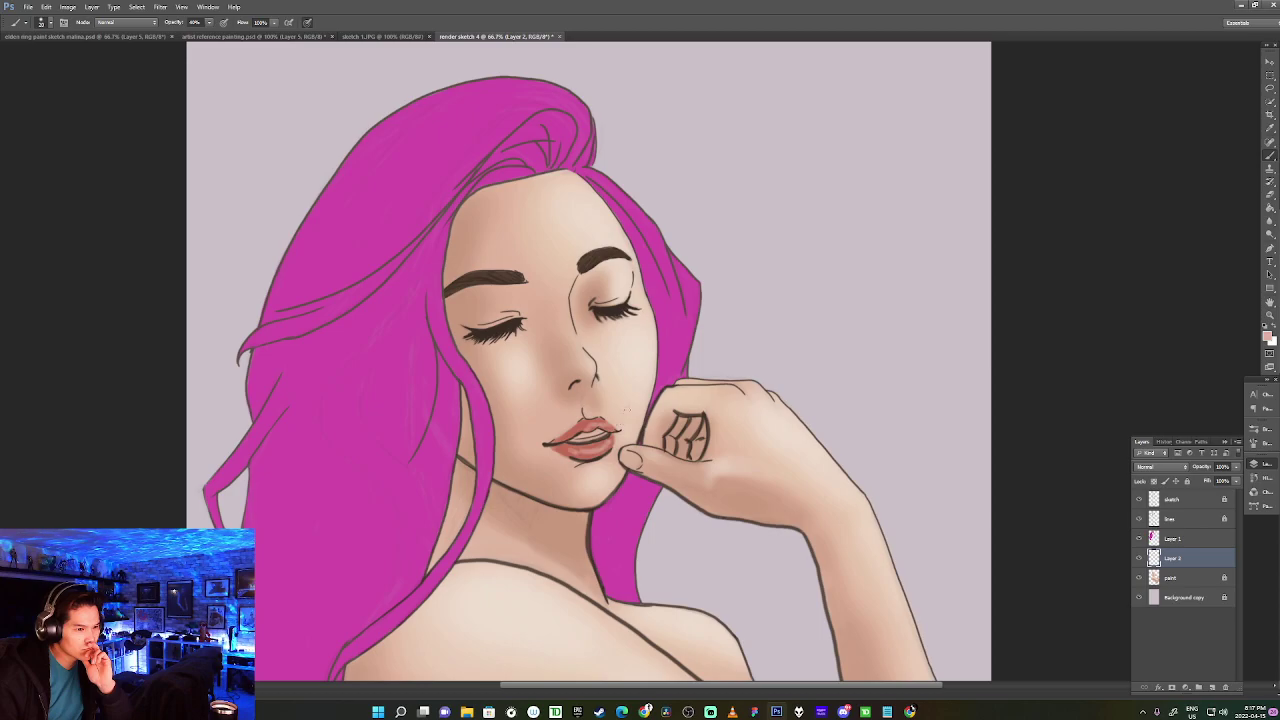
Sample the red of the upper lip, make it more saturated, and brush it over both lips.
{"action": "left_click", "coordinate": [585, 421], "text": "alt"}
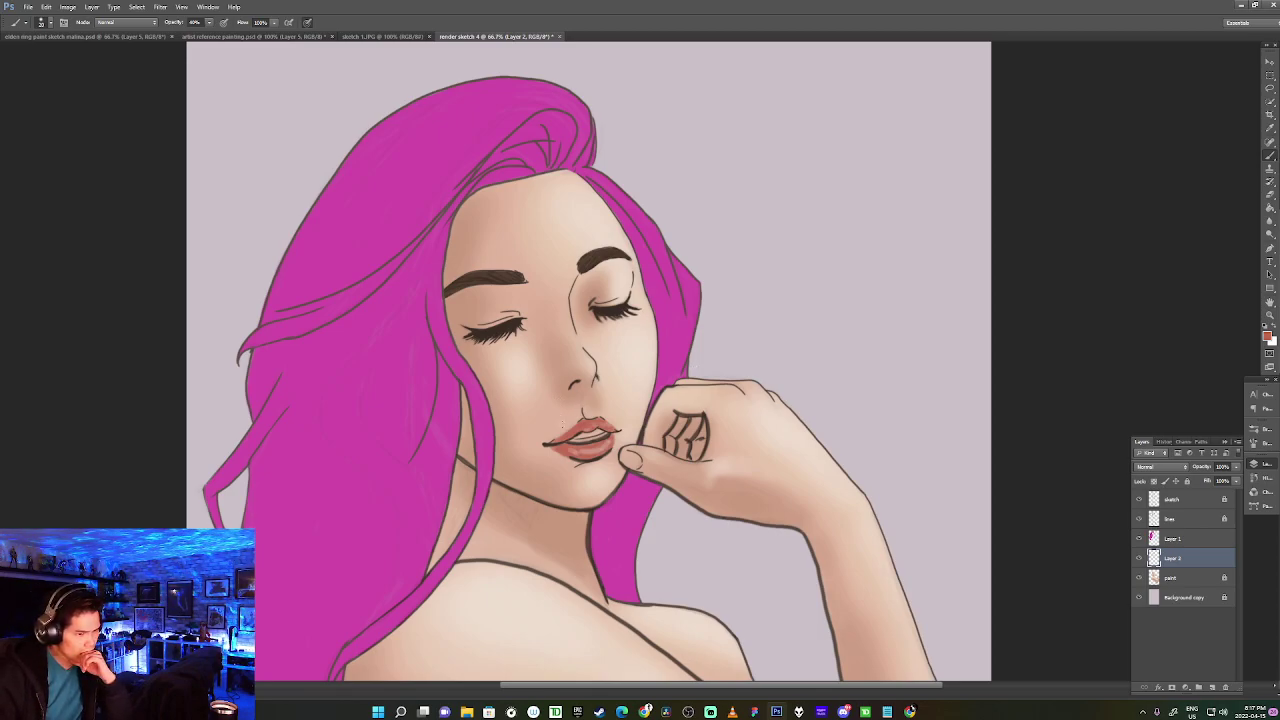
{"action": "left_click", "coordinate": [1267, 336]}
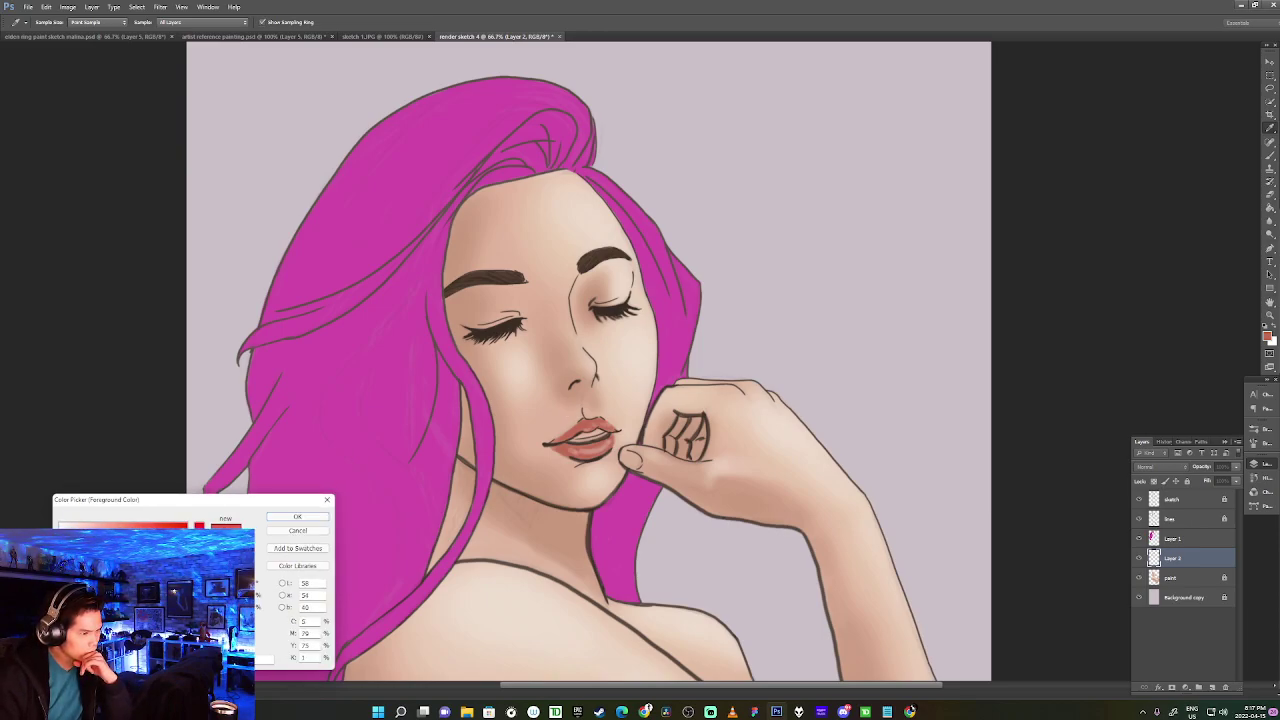
{"action": "left_click", "coordinate": [297, 516]}
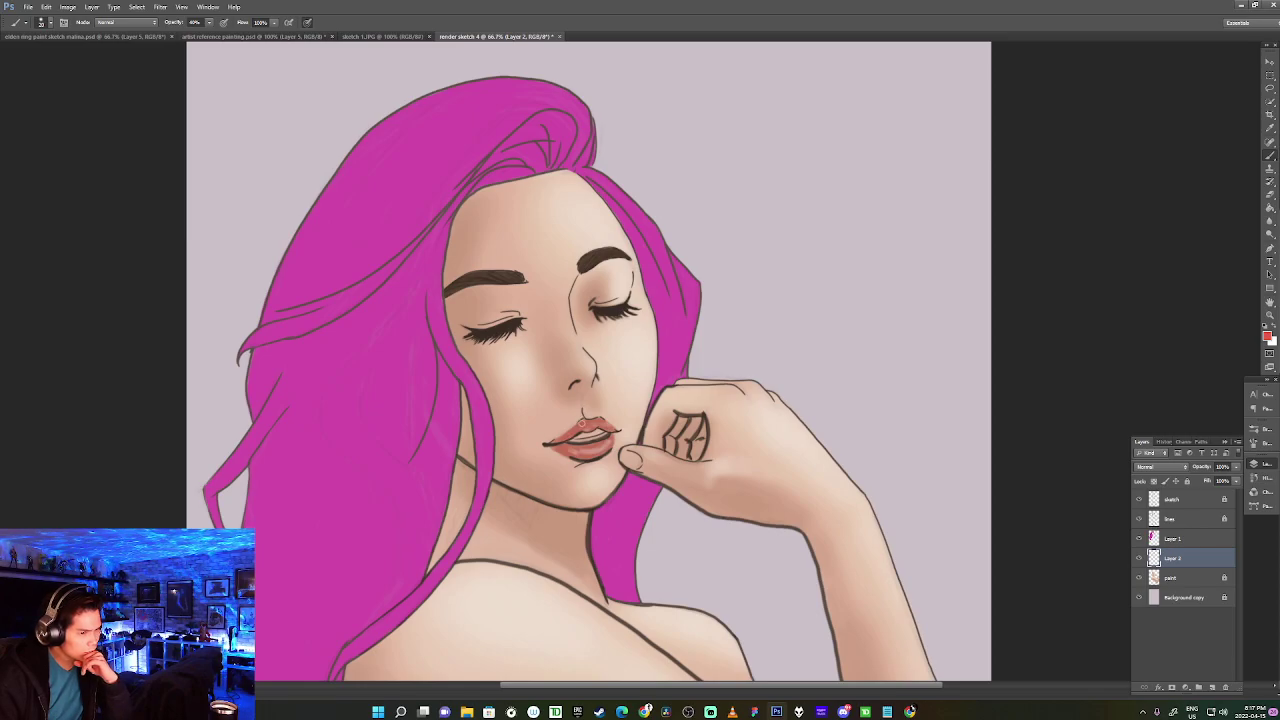
{"action": "mouse_move", "coordinate": [576, 429]}
{"action": "left_mouse_down"}
{"action": "mouse_move", "coordinate": [592, 422]}
{"action": "mouse_move", "coordinate": [589, 450]}
{"action": "mouse_move", "coordinate": [602, 444]}
{"action": "mouse_move", "coordinate": [589, 456]}
{"action": "mouse_move", "coordinate": [560, 448]}
{"action": "mouse_move", "coordinate": [586, 445]}
{"action": "left_mouse_up"}
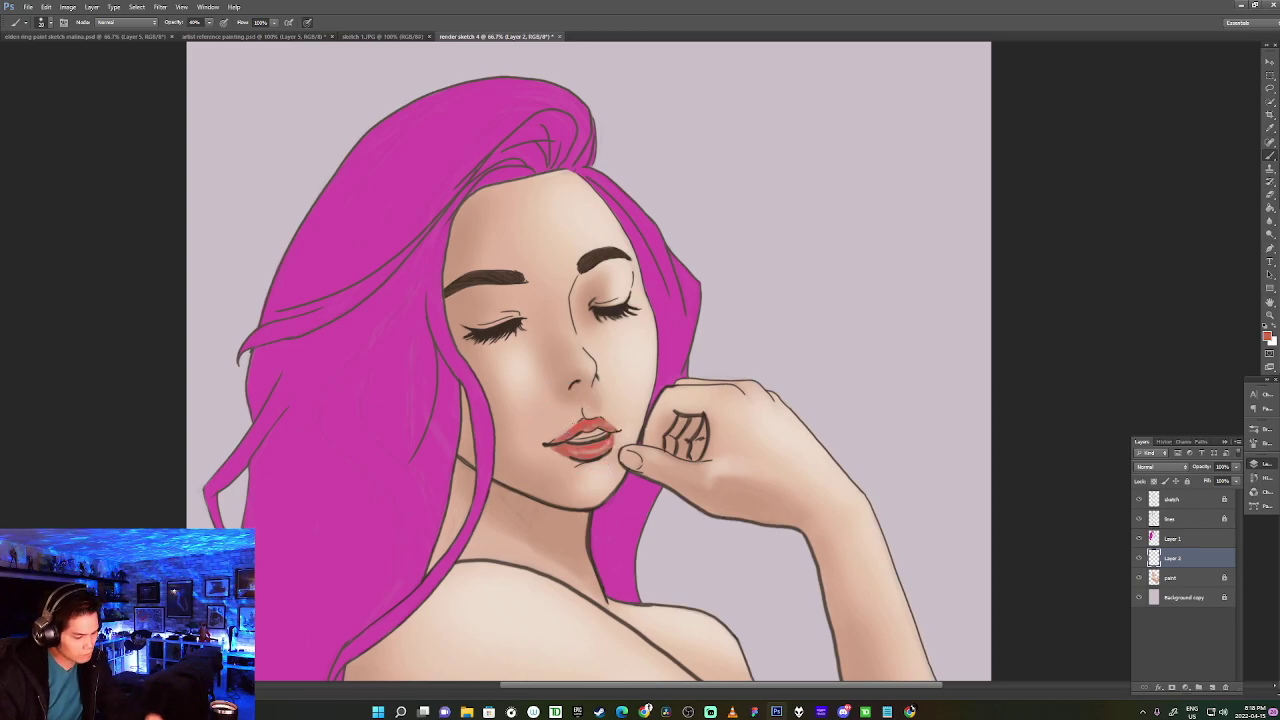
Shade the mouth corner and the edge of the lower lip with a dark, muted red.
{"action": "key", "text": "n"}
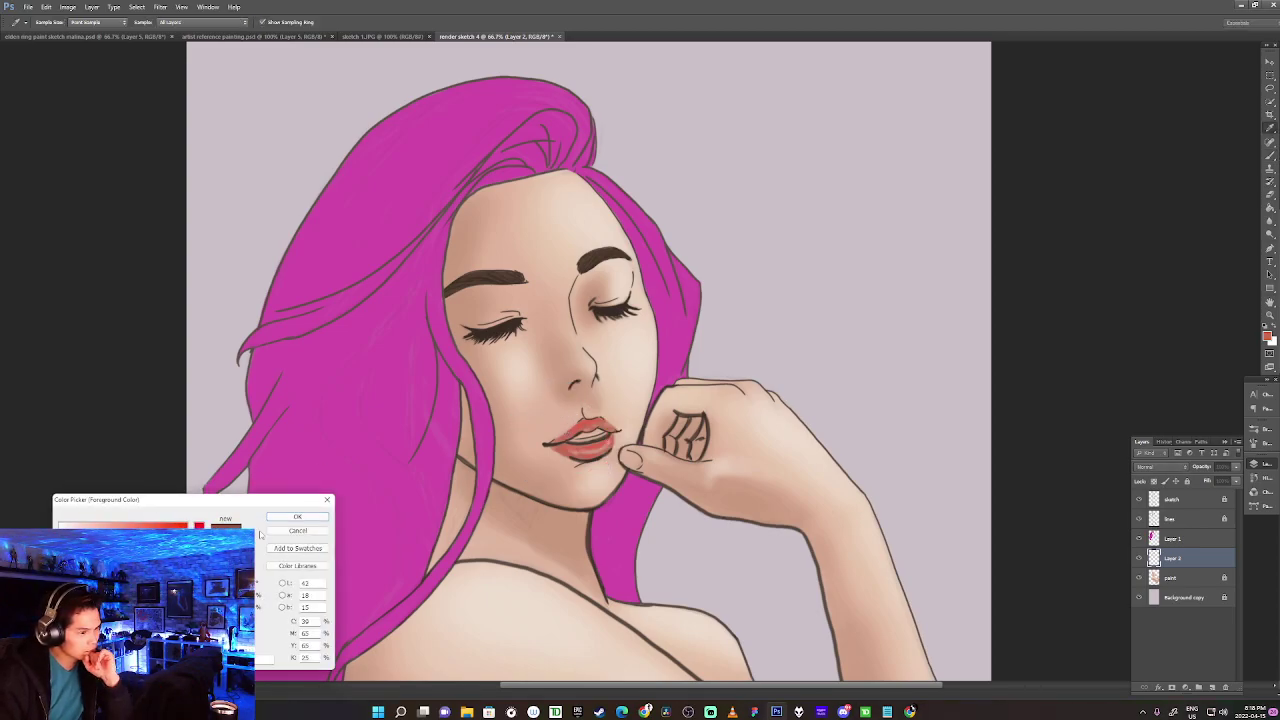
{"action": "left_click", "coordinate": [297, 516]}
{"action": "mouse_move", "coordinate": [556, 441]}
{"action": "left_mouse_down"}
{"action": "mouse_move", "coordinate": [574, 435]}
{"action": "mouse_move", "coordinate": [564, 452]}
{"action": "mouse_move", "coordinate": [607, 444]}
{"action": "mouse_move", "coordinate": [564, 451]}
{"action": "left_mouse_up"}
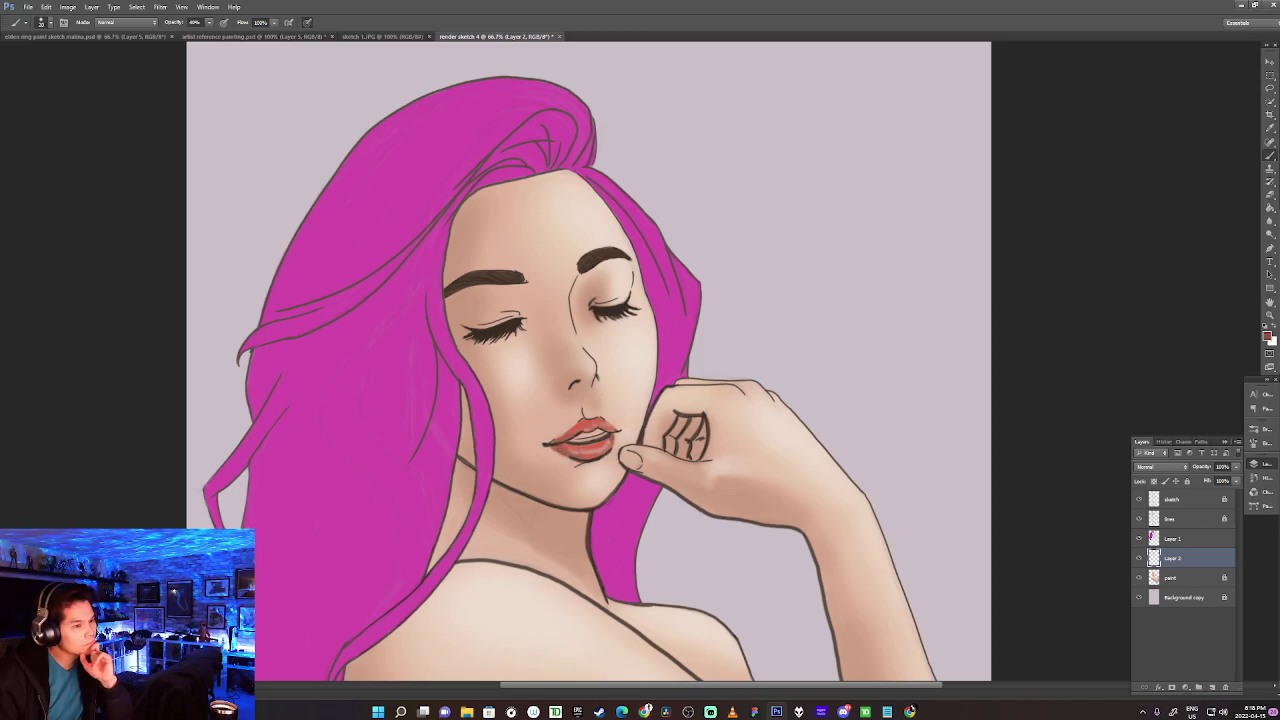
Strengthen the lower lip with a vivid red and add pale pink highlights to the lips.
{"action": "left_click", "coordinate": [575, 429], "text": "alt"}
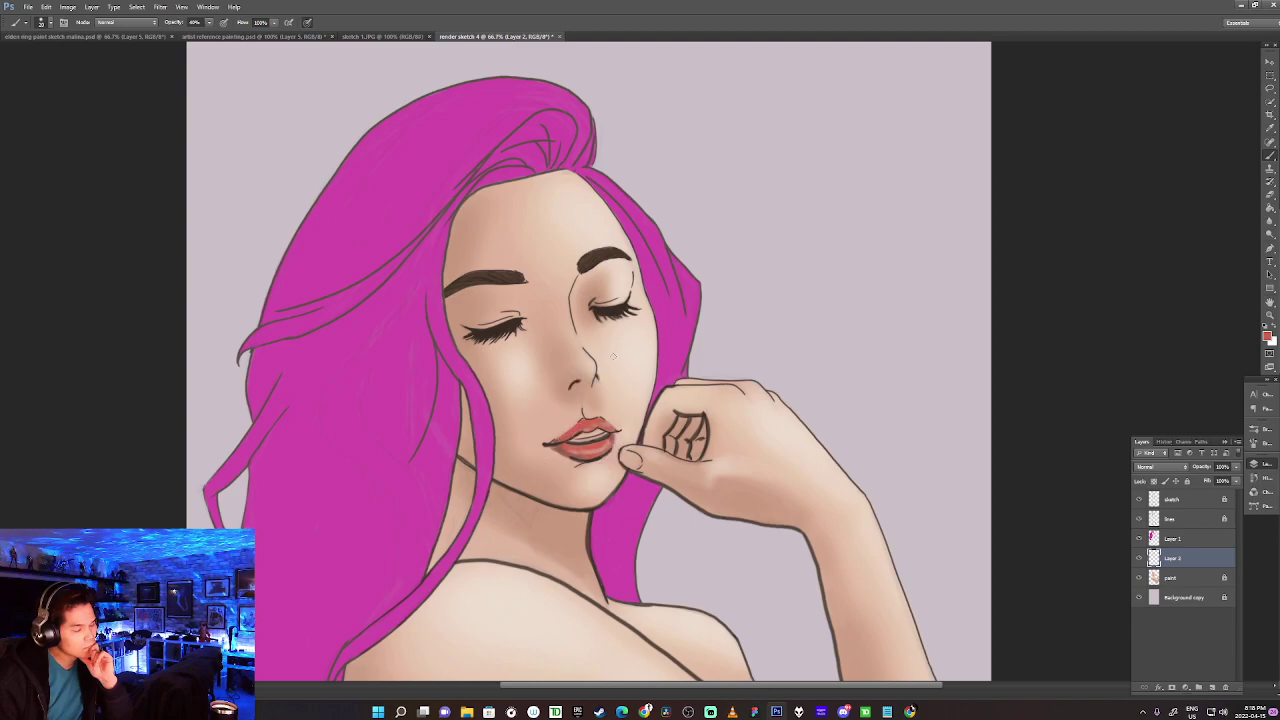
{"action": "key", "text": "n"}
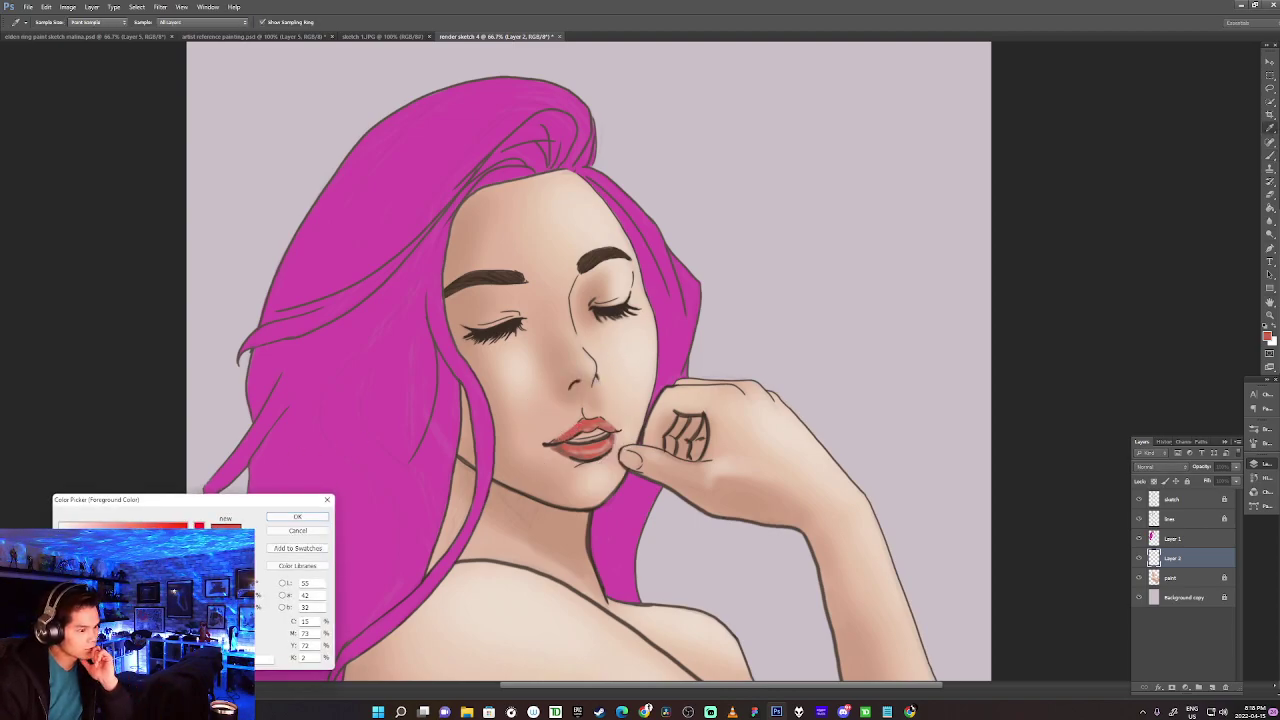
{"action": "left_click", "coordinate": [297, 516]}
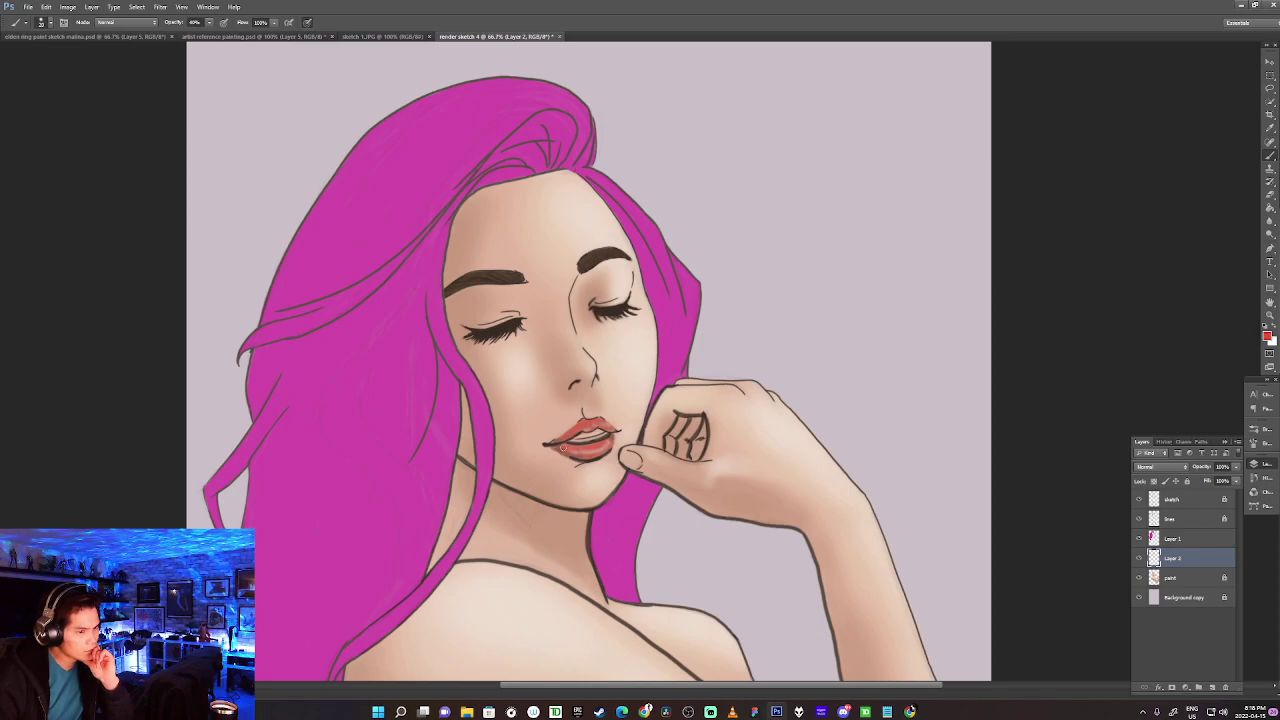
{"action": "left_click_drag", "start_coordinate": [560, 446], "coordinate": [599, 455]}
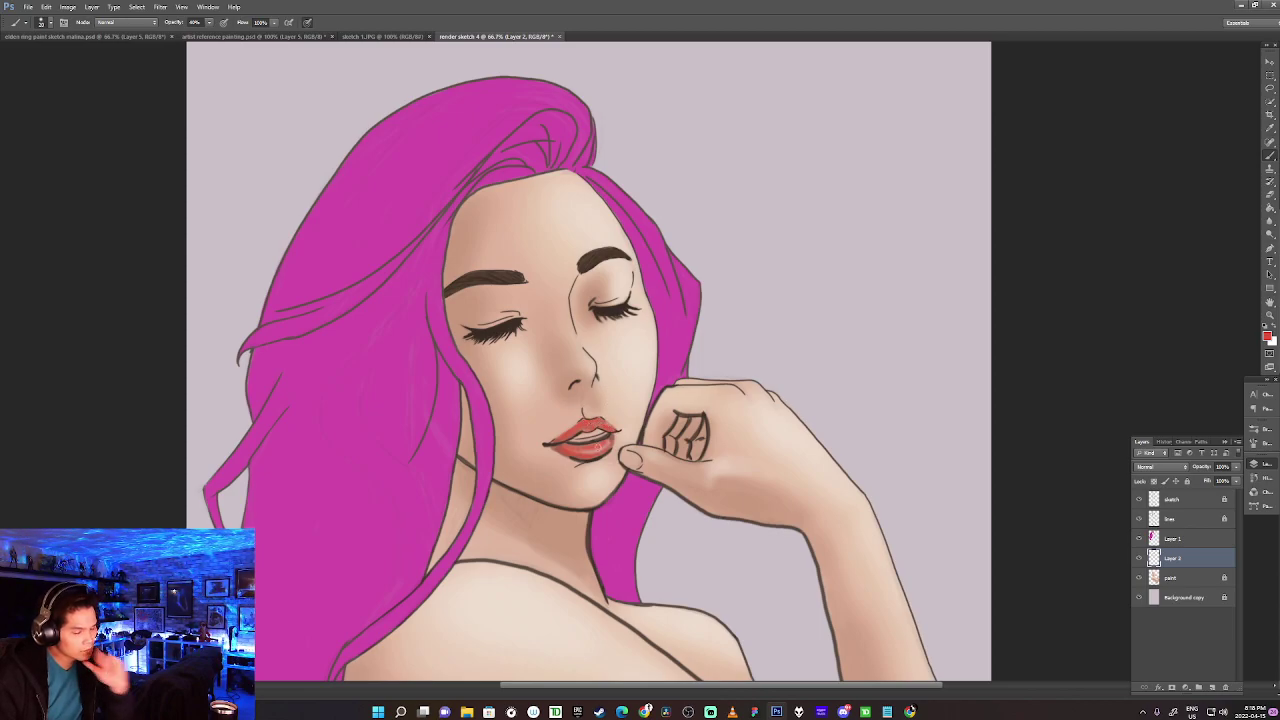
{"action": "left_click", "coordinate": [1267, 336]}
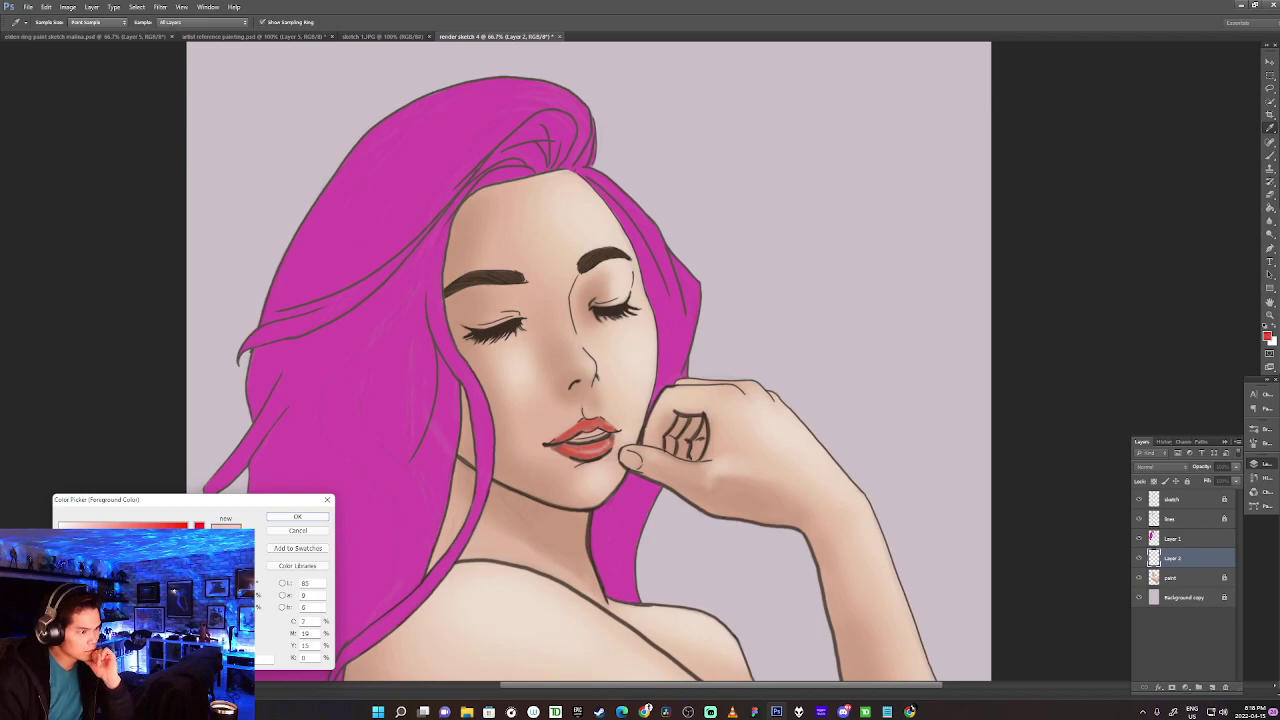
{"action": "left_click", "coordinate": [297, 517]}
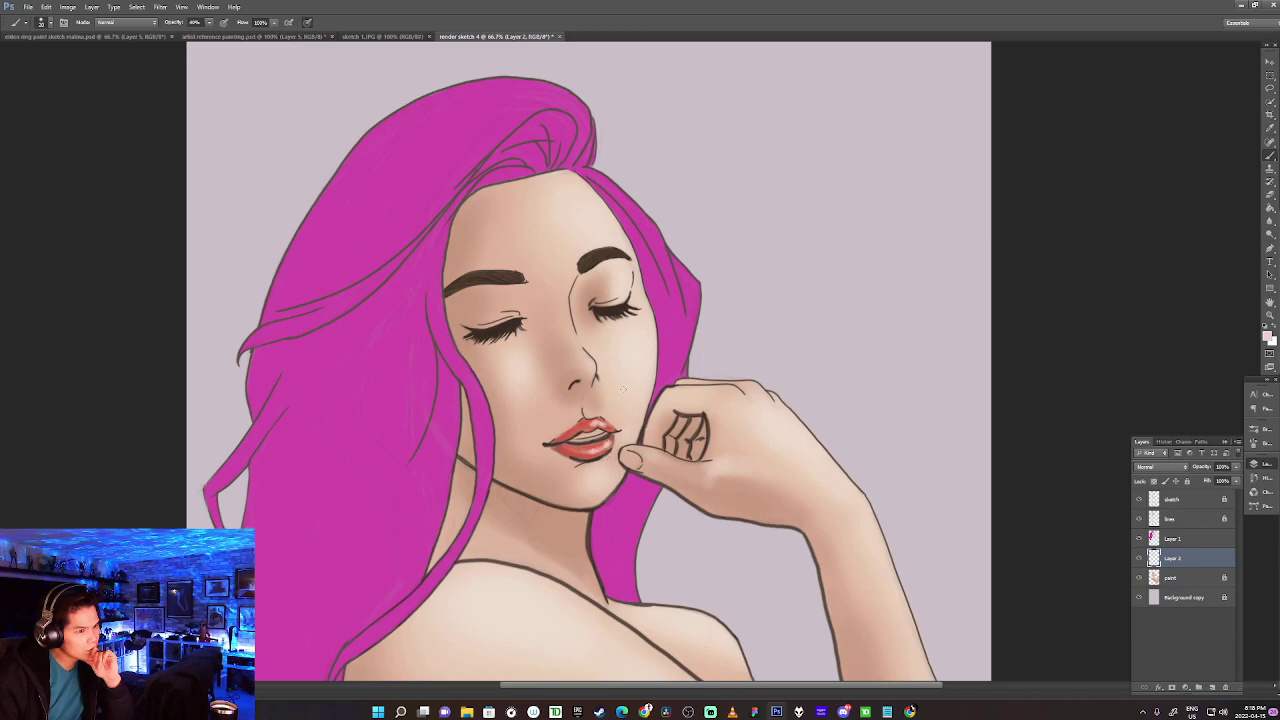
Sample the skin tone beside the nose, change it to a deeper brown, and softly shade around the nostril at reduced opacity.
{"action": "left_click", "coordinate": [569, 385], "text": "alt"}
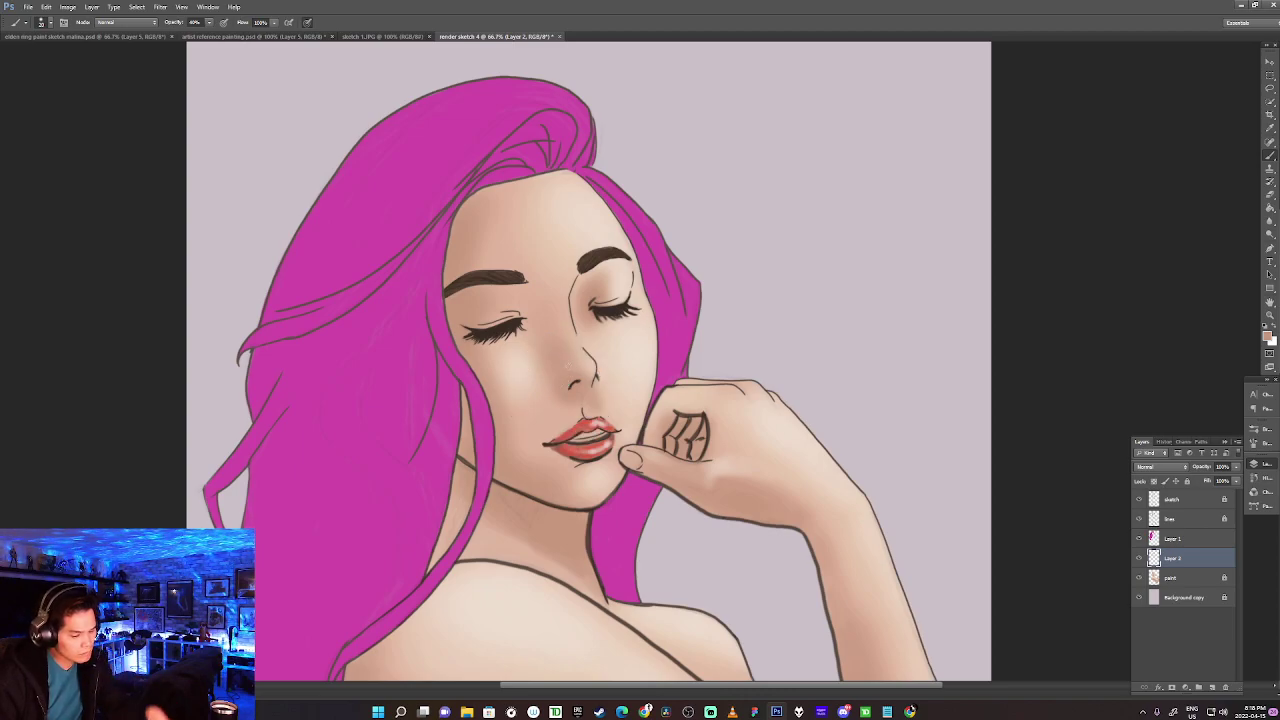
{"action": "key", "text": "n"}
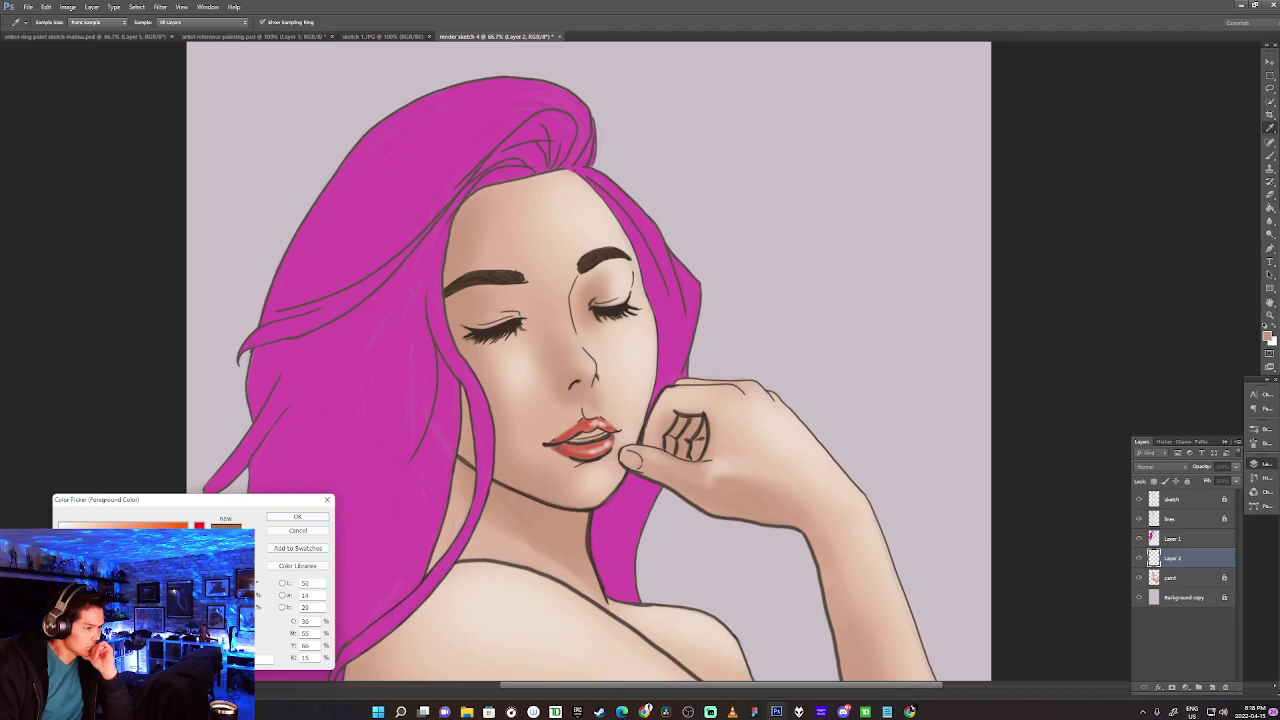
{"action": "left_click", "coordinate": [297, 516]}
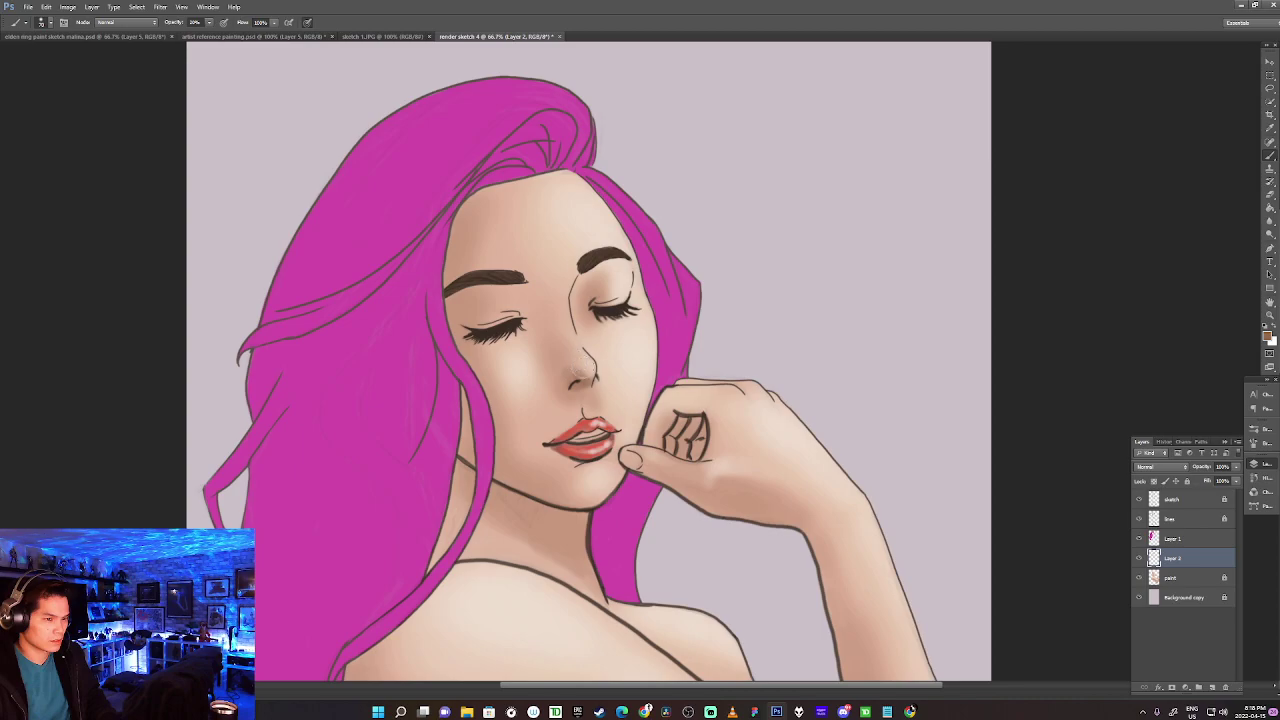
Enlarge the brush, deepen the shading around the nostril, and soften its edge with skin tone sampled from the nose.
{"action": "right_click", "coordinate": [606, 350]}
{"action": "left_click", "coordinate": [627, 400]}
{"action": "left_click", "coordinate": [1064, 306]}
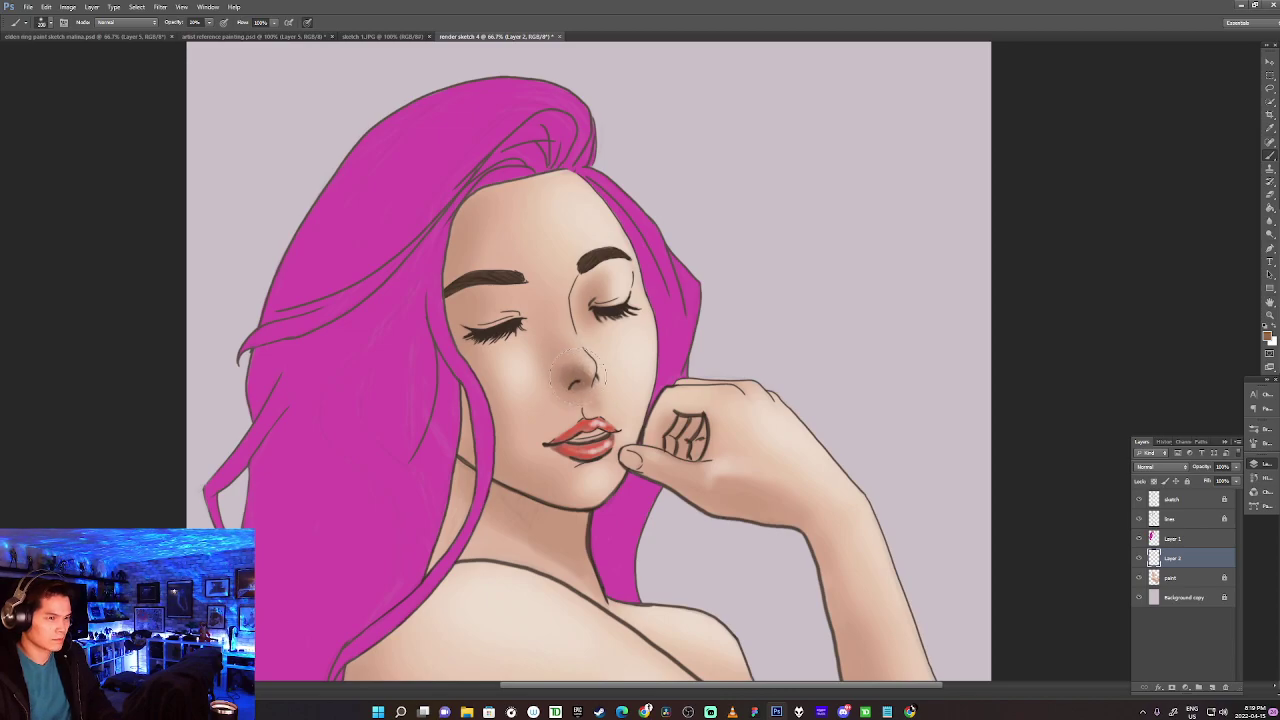
{"action": "left_click", "coordinate": [580, 350], "text": "alt"}
{"action": "left_click_drag", "start_coordinate": [580, 382], "coordinate": [562, 376]}
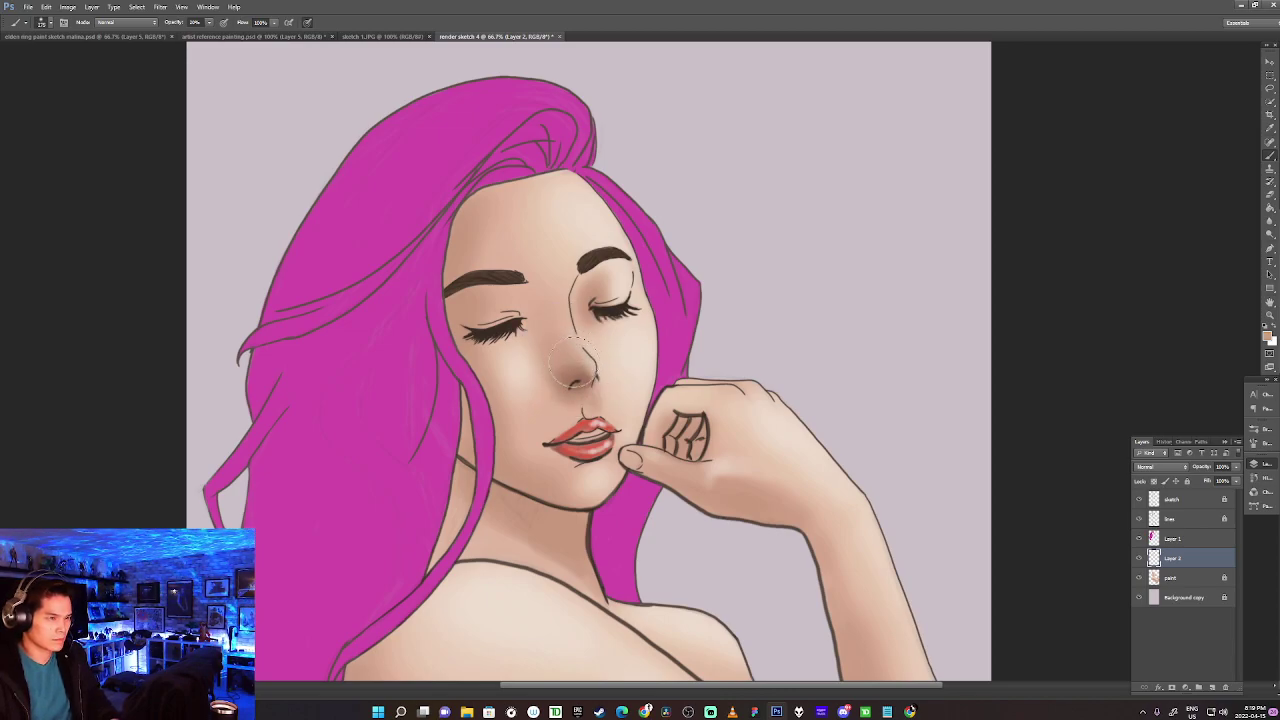
Choose a muted red as the foreground colour and softly tint the side of the nose around the nostril.
{"action": "key", "text": "n"}
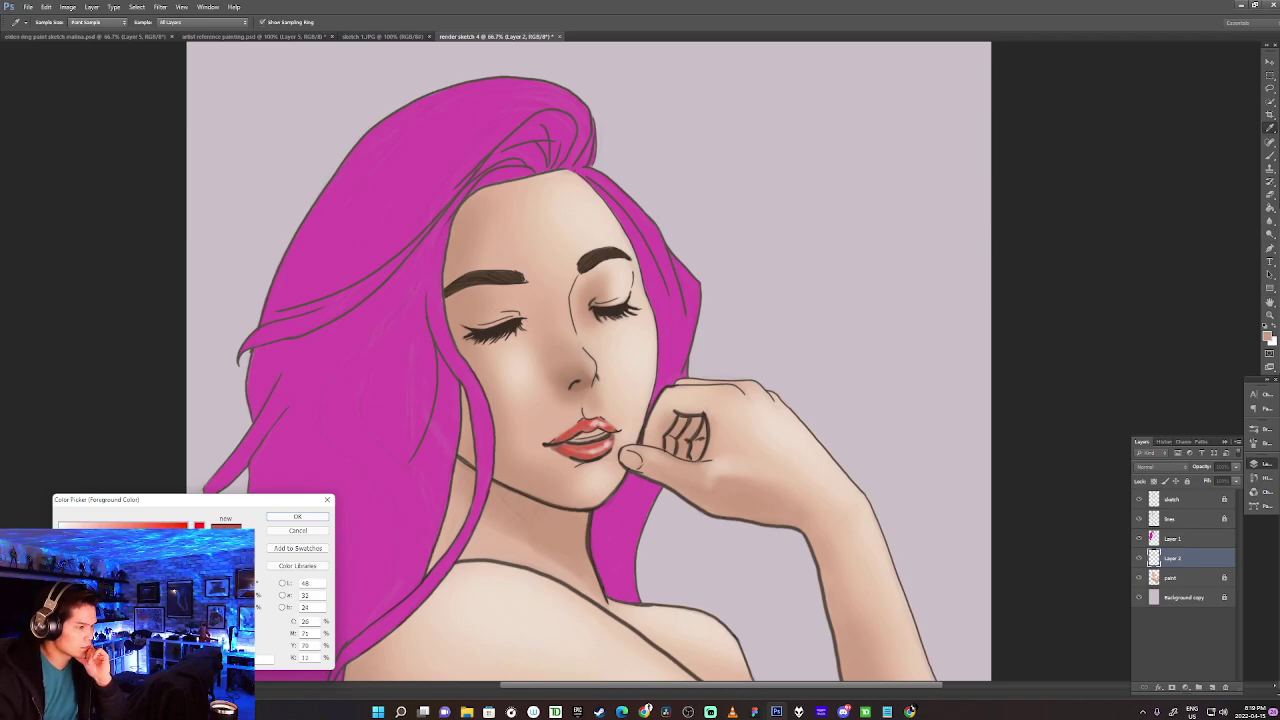
{"action": "left_click", "coordinate": [297, 516]}
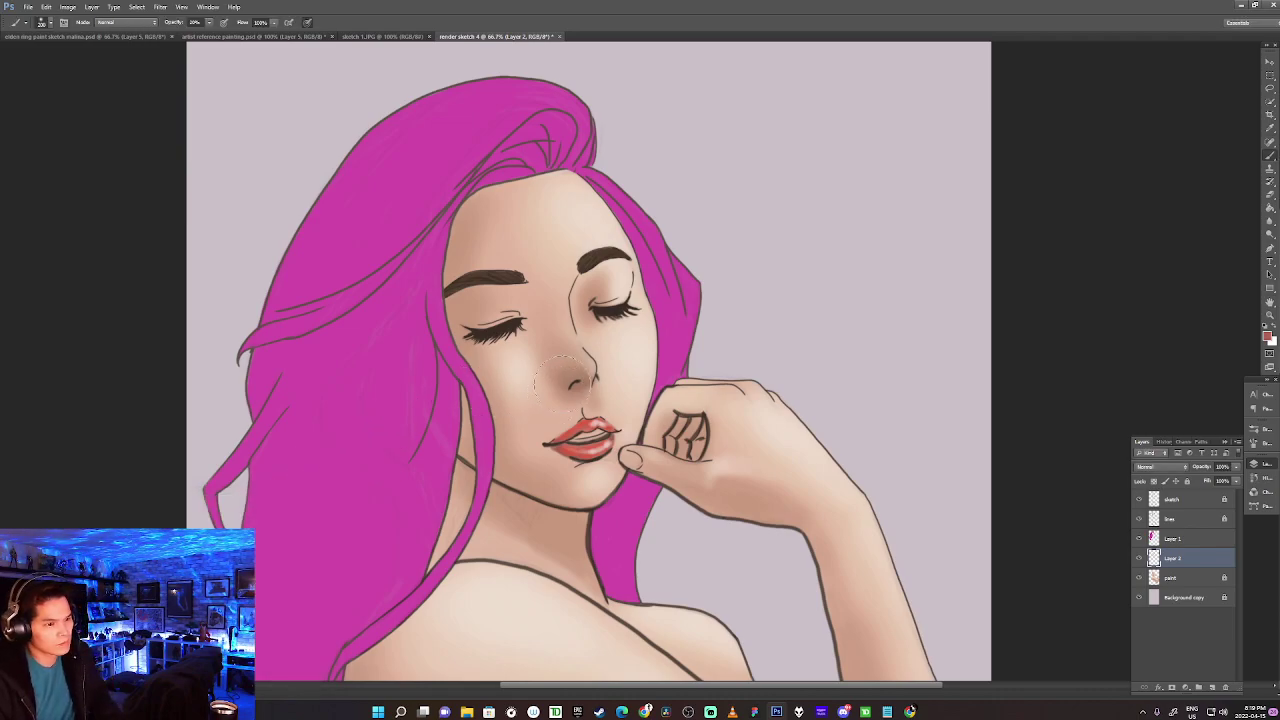
{"action": "left_click_drag", "start_coordinate": [574, 379], "coordinate": [565, 374]}
{"action": "key", "text": "["}
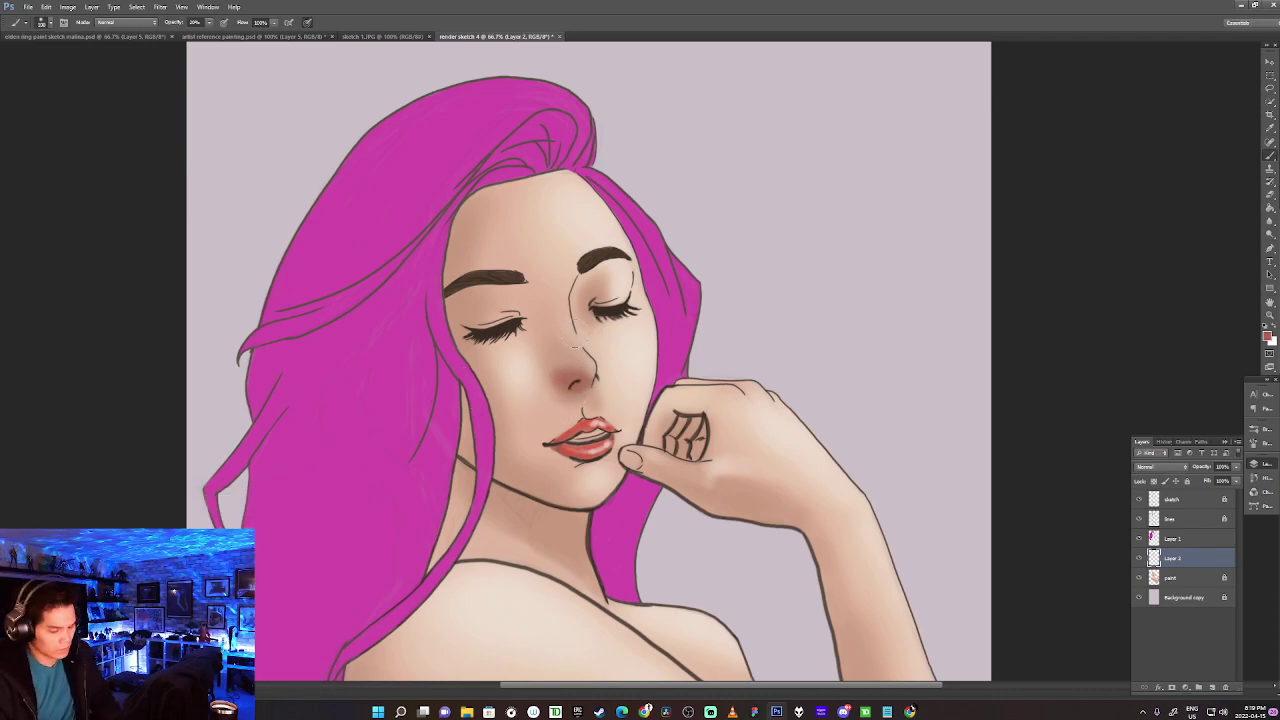
Choose a warm orange-brown and glaze it over the nostril shading, blending upward with skin tone sampled beside the nose.
{"action": "key", "text": "n"}
{"action": "left_click", "coordinate": [575, 338]}
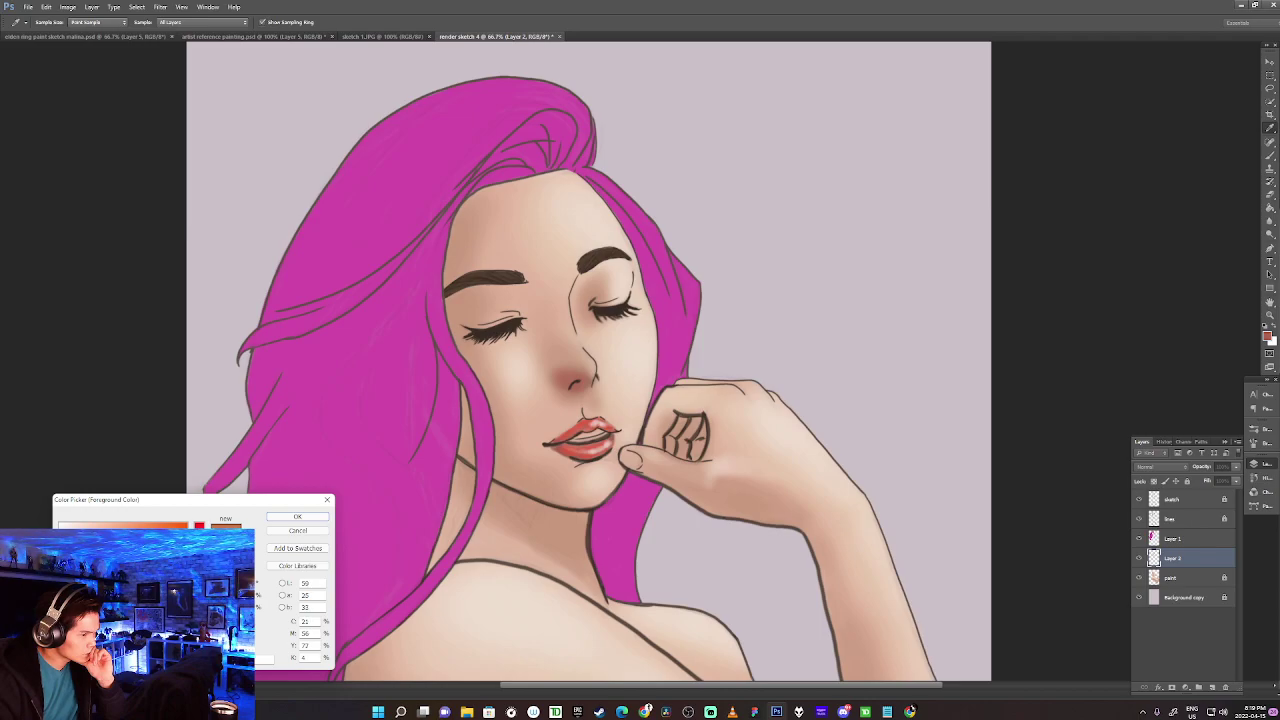
{"action": "left_click", "coordinate": [298, 517]}
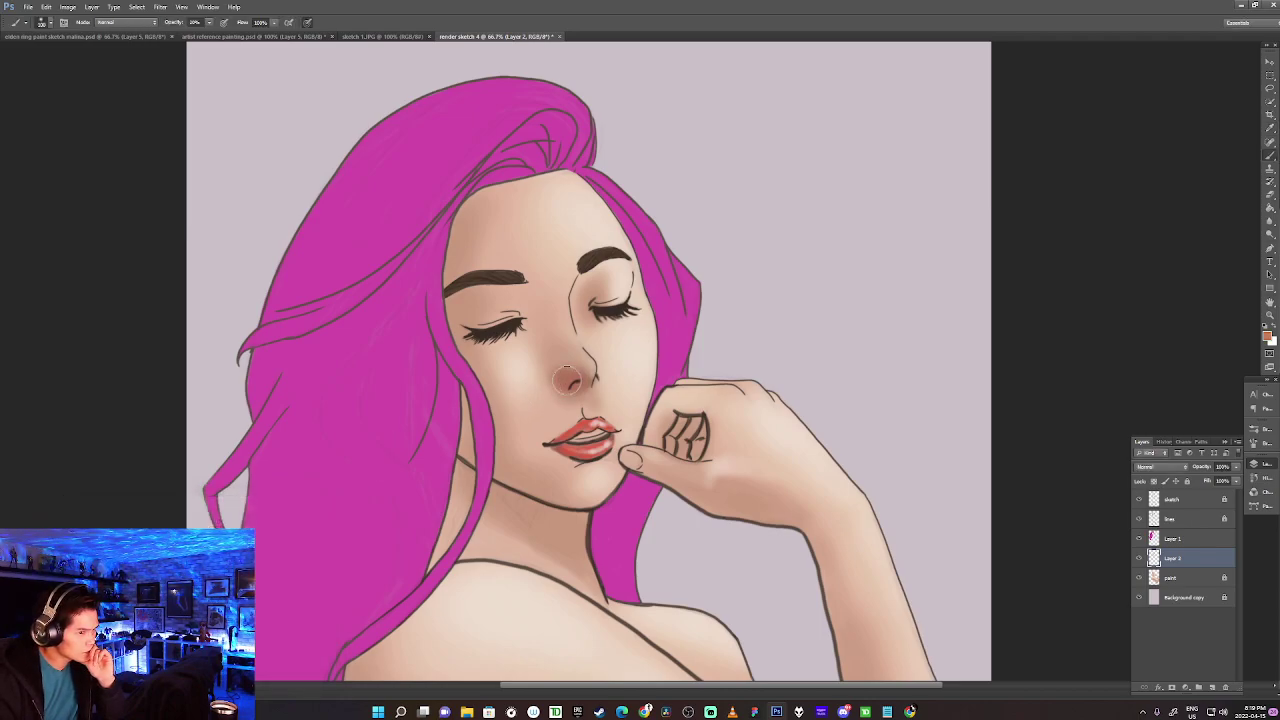
{"action": "left_click_drag", "start_coordinate": [573, 381], "coordinate": [579, 376]}
{"action": "left_click", "coordinate": [561, 349], "text": "alt"}
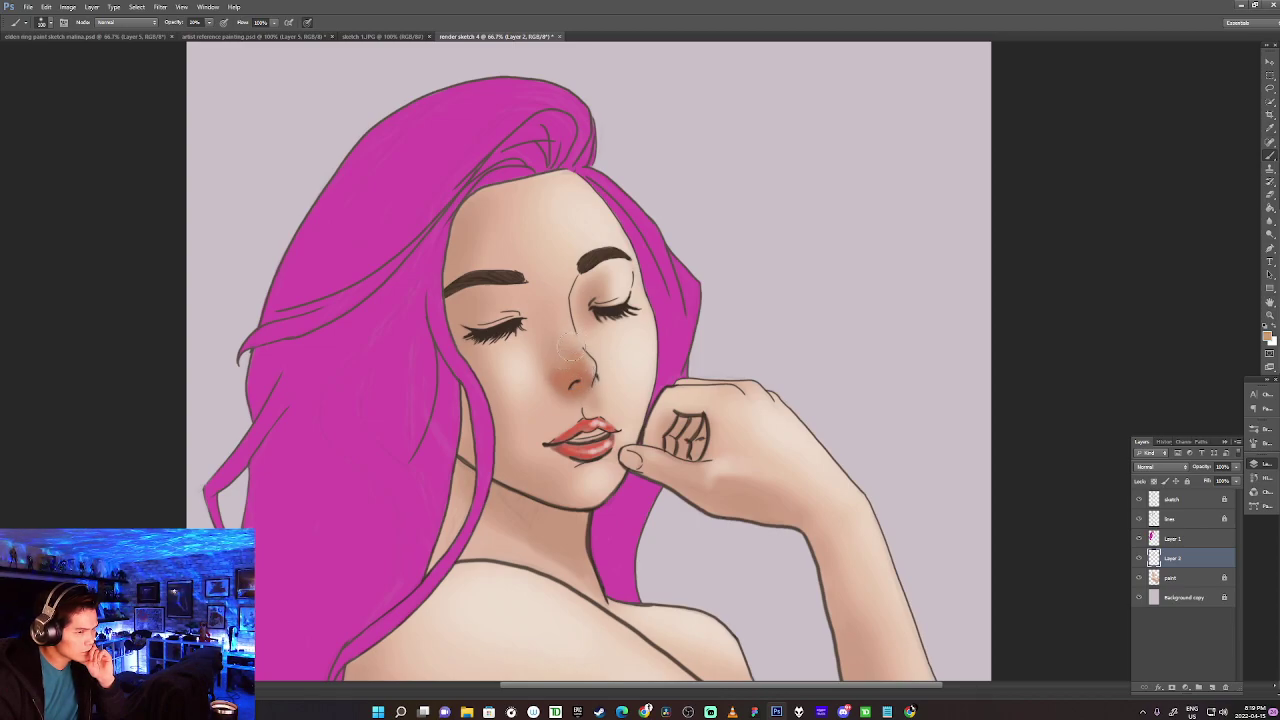
Refine the nose tip and nostril with a smaller brush, using sampled pale skin and reddish-brown tones.
{"action": "left_click", "coordinate": [629, 351], "text": "alt"}
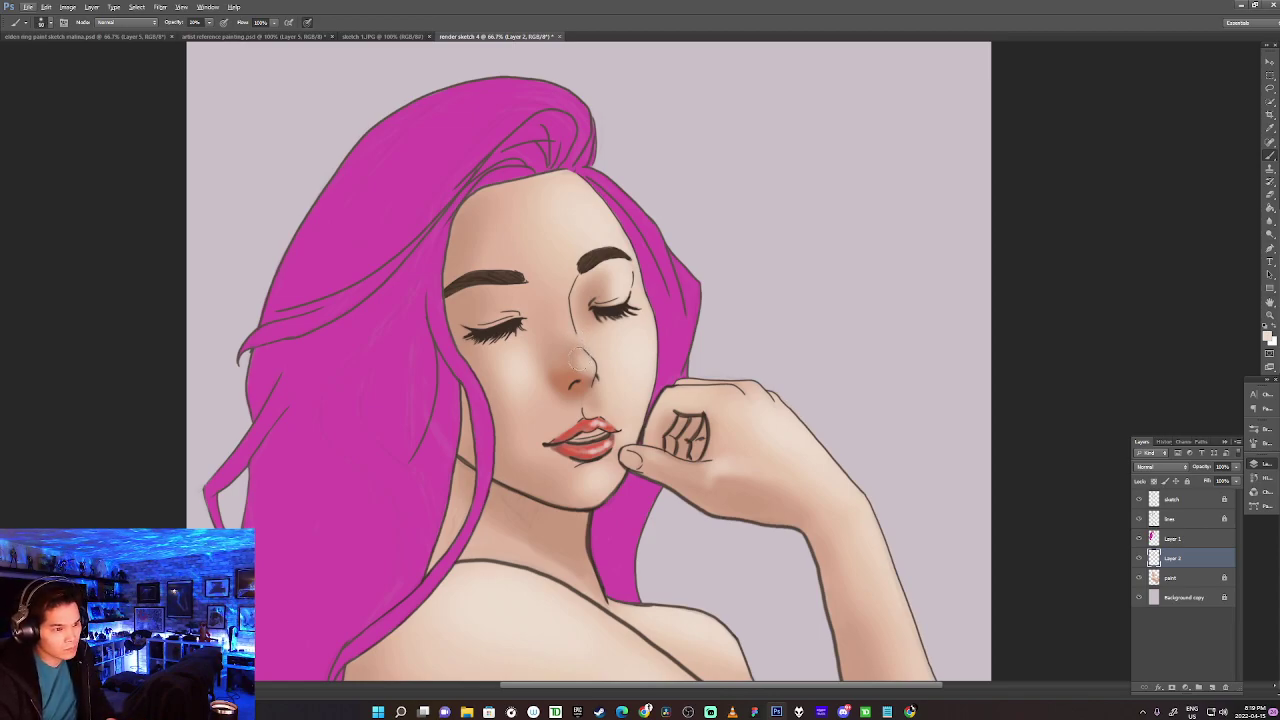
{"action": "left_click", "coordinate": [578, 377], "text": "alt"}
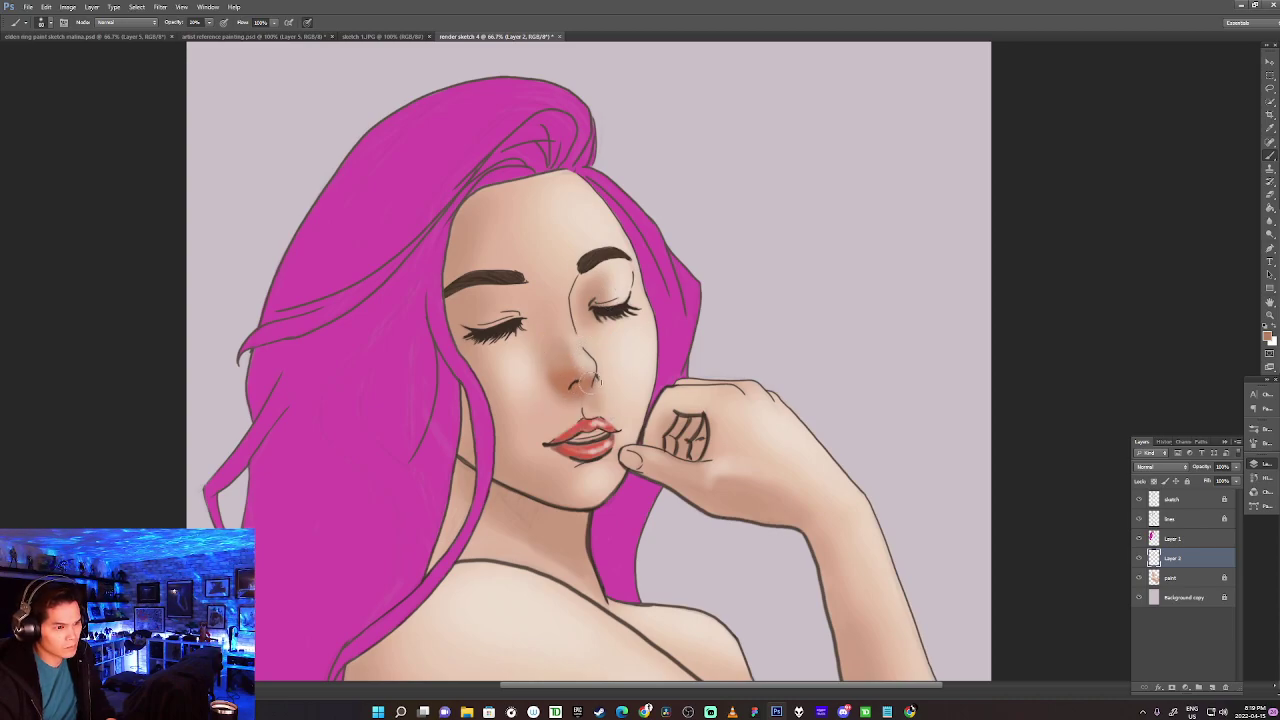
{"action": "left_click", "coordinate": [611, 389], "text": "alt"}
{"action": "key", "text": "["}
{"action": "key", "text": "["}
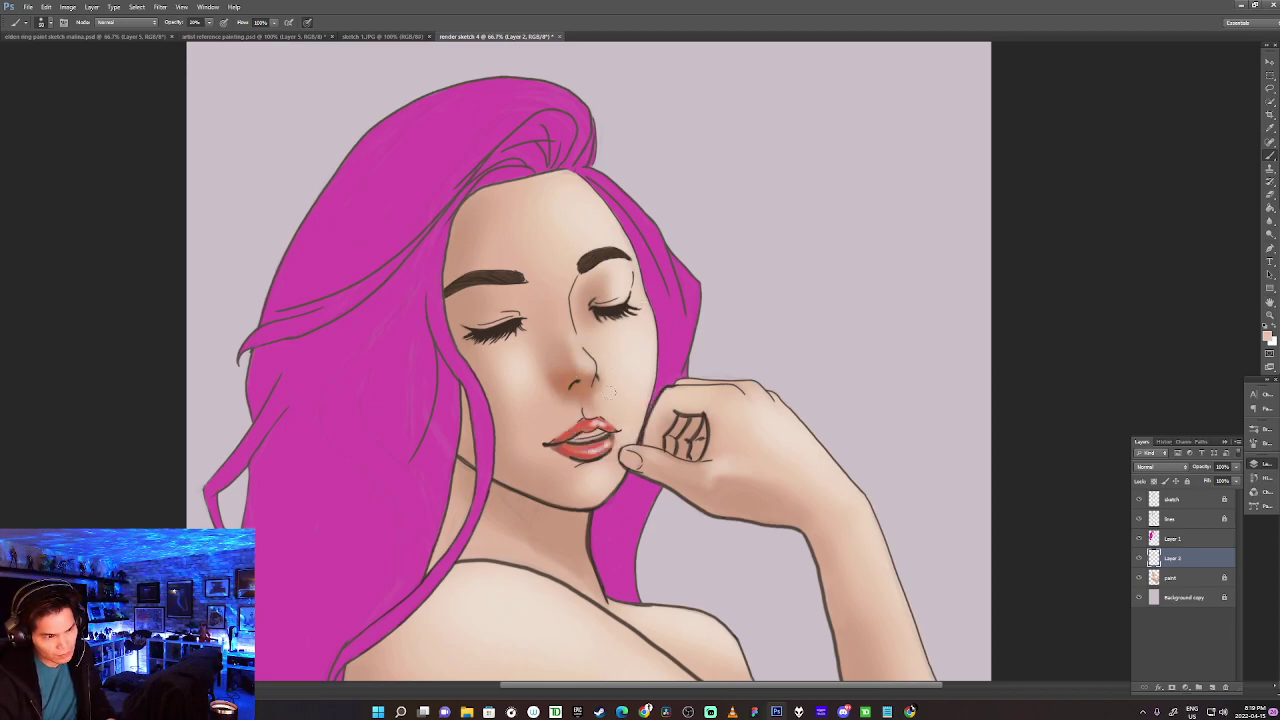
Blend light and pinkish skin tones sampled nearby over the eyelid beneath the shorter eyebrow.
{"action": "left_click", "coordinate": [612, 350], "text": "alt"}
{"action": "left_click", "coordinate": [612, 350], "text": "alt"}
{"action": "left_click", "coordinate": [612, 350], "text": "alt"}
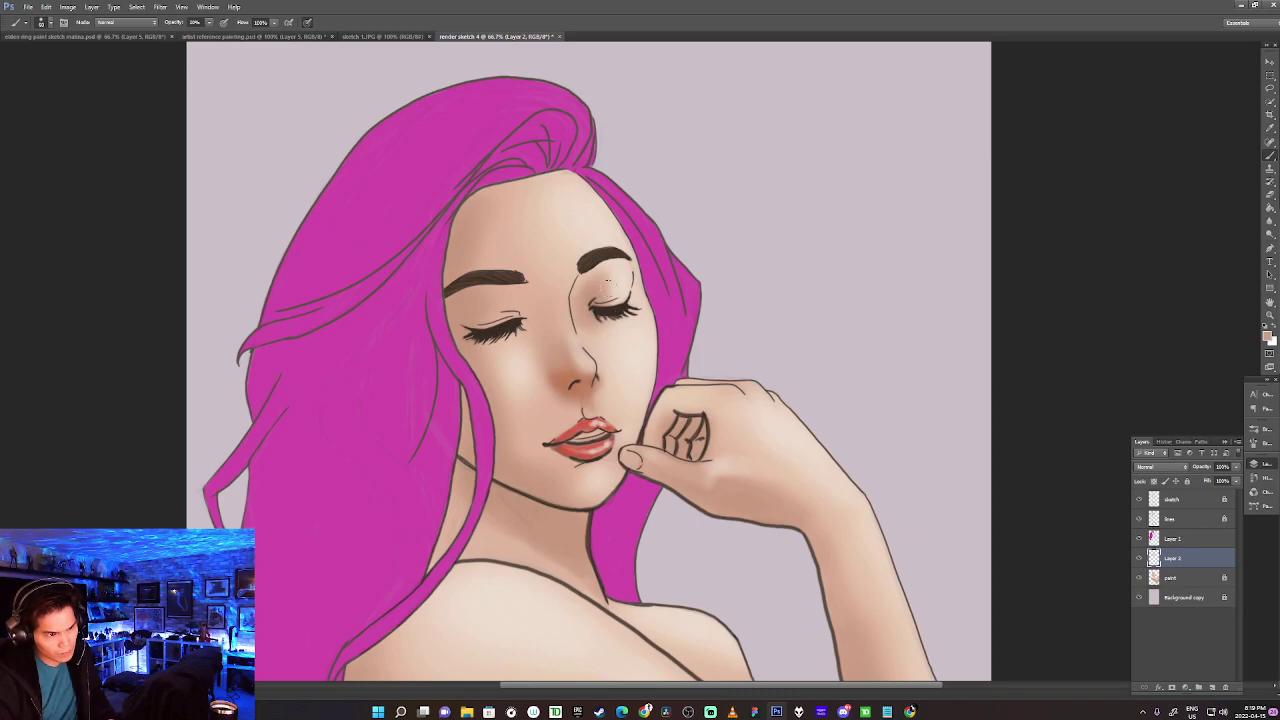
{"action": "left_click", "coordinate": [623, 274], "text": "alt"}
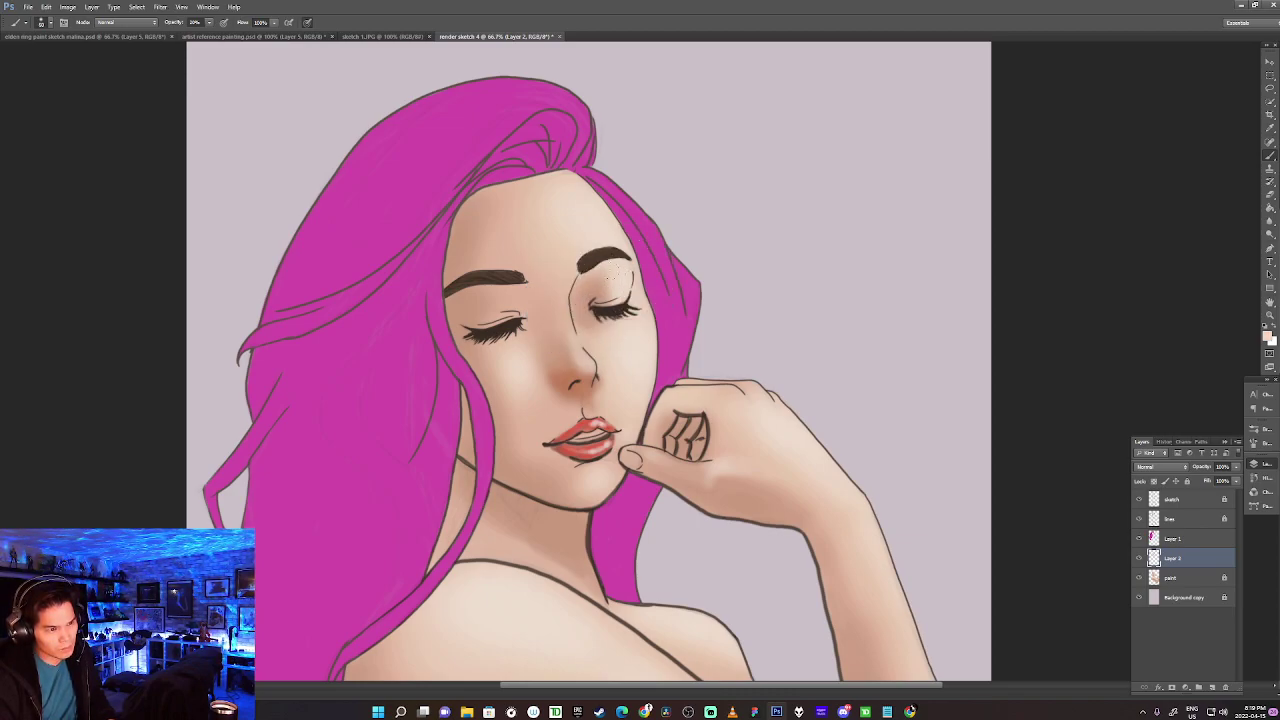
{"action": "left_click", "coordinate": [594, 281], "text": "alt"}
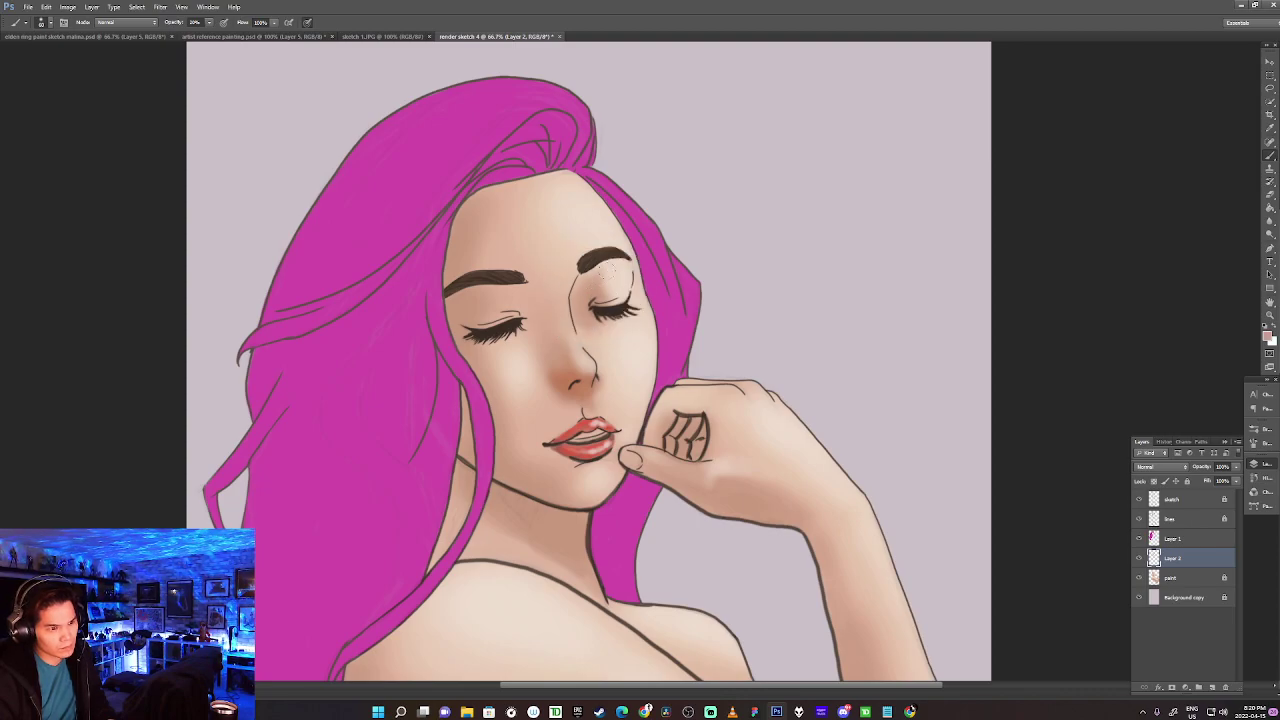
Sample pale tones from the nose and cheek and gently smooth the skin across the nose bridge and cheek.
{"action": "left_click", "coordinate": [576, 355], "text": "alt"}
{"action": "left_click", "coordinate": [576, 361], "text": "alt"}
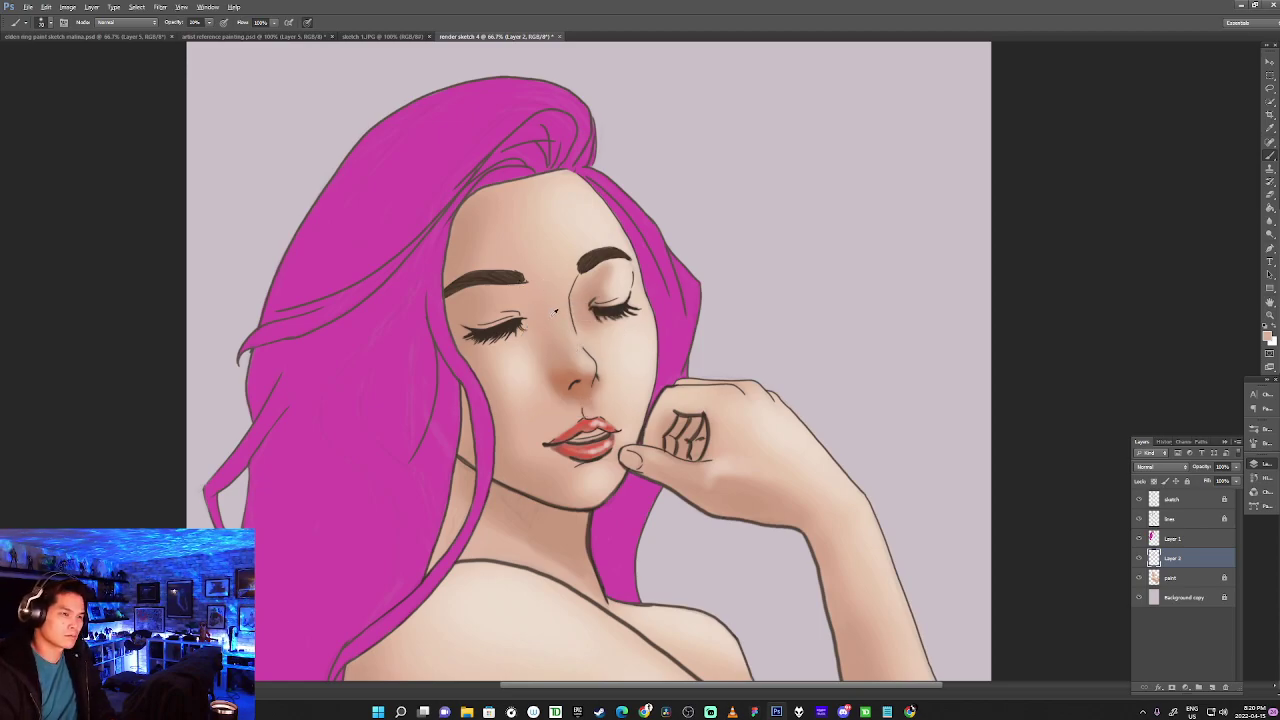
{"action": "left_click", "coordinate": [523, 361], "text": "alt"}
{"action": "key", "text": "["}
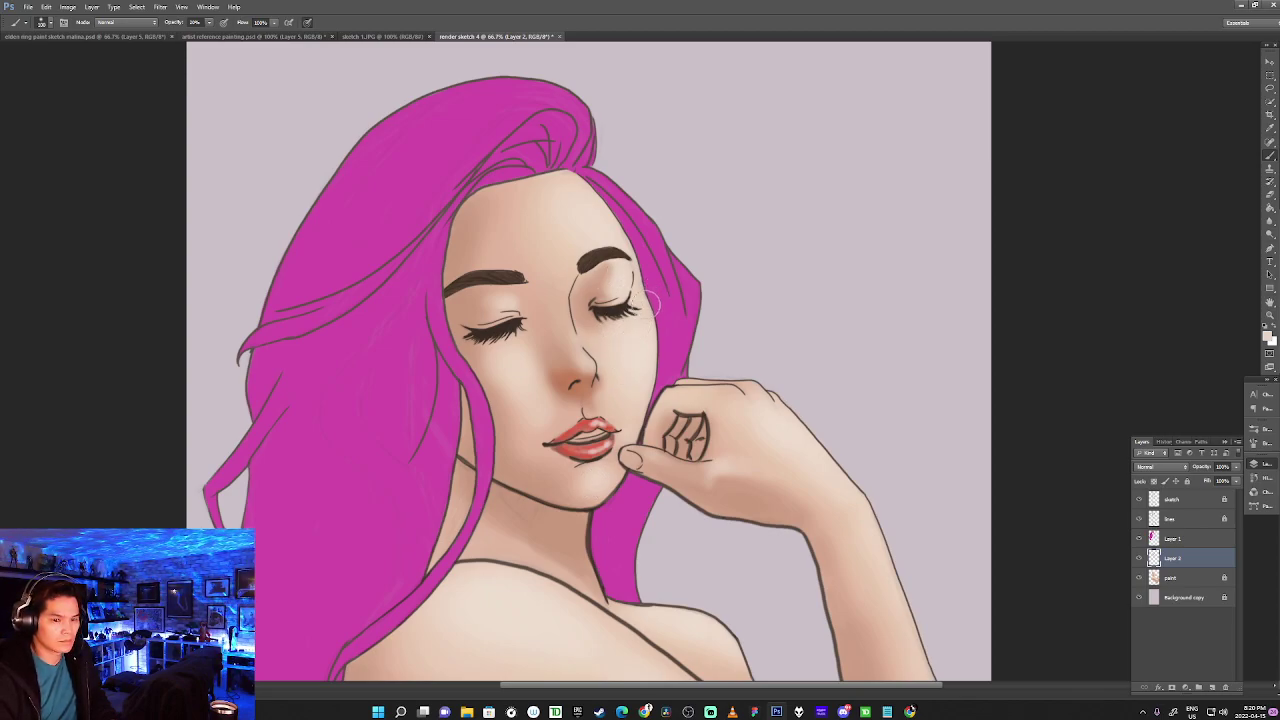
Sample pinkish skin tones from the inner eyelid and softly shade around the eyes and brows with a smaller brush.
{"action": "left_click", "coordinate": [601, 296], "text": "alt"}
{"action": "key", "text": "bracketleft"}
{"action": "key", "text": "bracketleft"}
{"action": "key", "text": "bracketleft"}
{"action": "left_click", "coordinate": [590, 286], "text": "alt"}
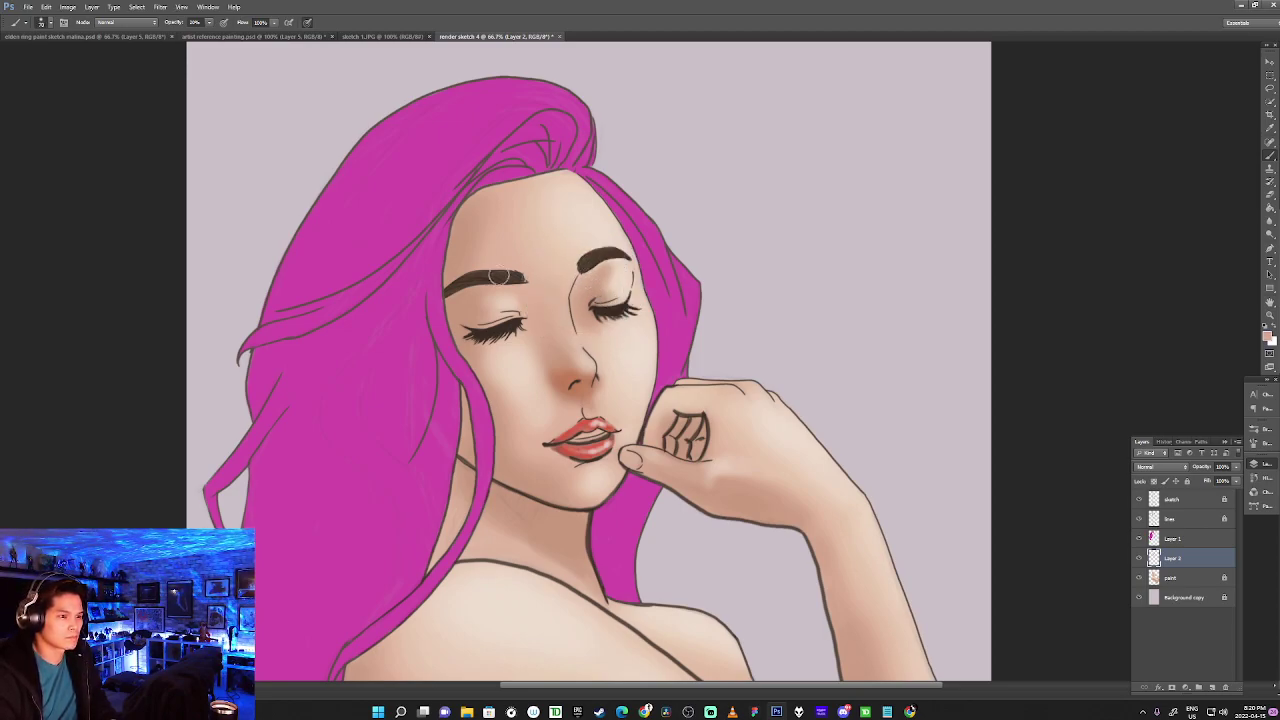
{"action": "left_click", "coordinate": [594, 292], "text": "alt"}
{"action": "key", "text": "bracketleft"}
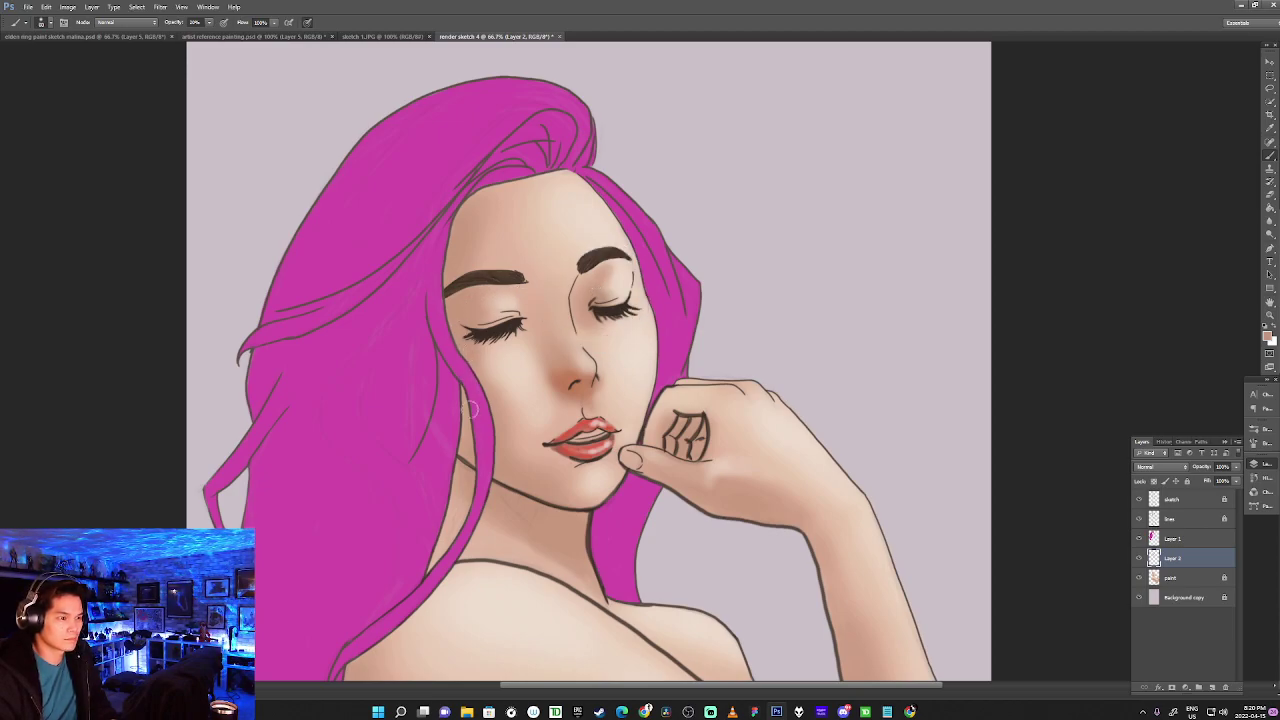
Shade the forehead and jaw edges with the nostril's reddish brown, and repaint the longer eyebrow's outer end with its sampled dark tone.
{"action": "left_click", "coordinate": [574, 382], "text": "alt"}
{"action": "key", "text": "bracketright"}
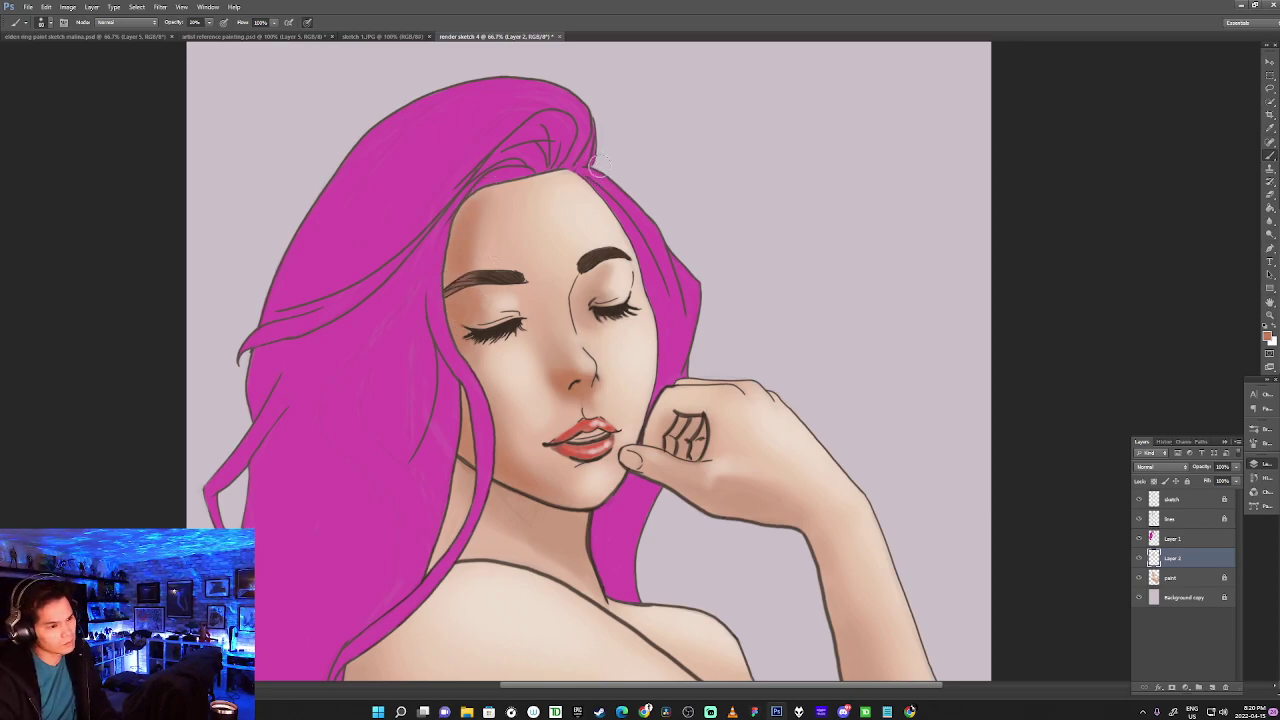
{"action": "left_click", "coordinate": [494, 276], "text": "alt"}
{"action": "left_click_drag", "start_coordinate": [490, 276], "coordinate": [460, 284]}
{"action": "key", "text": "bracketleft"}
{"action": "key", "text": "bracketleft"}
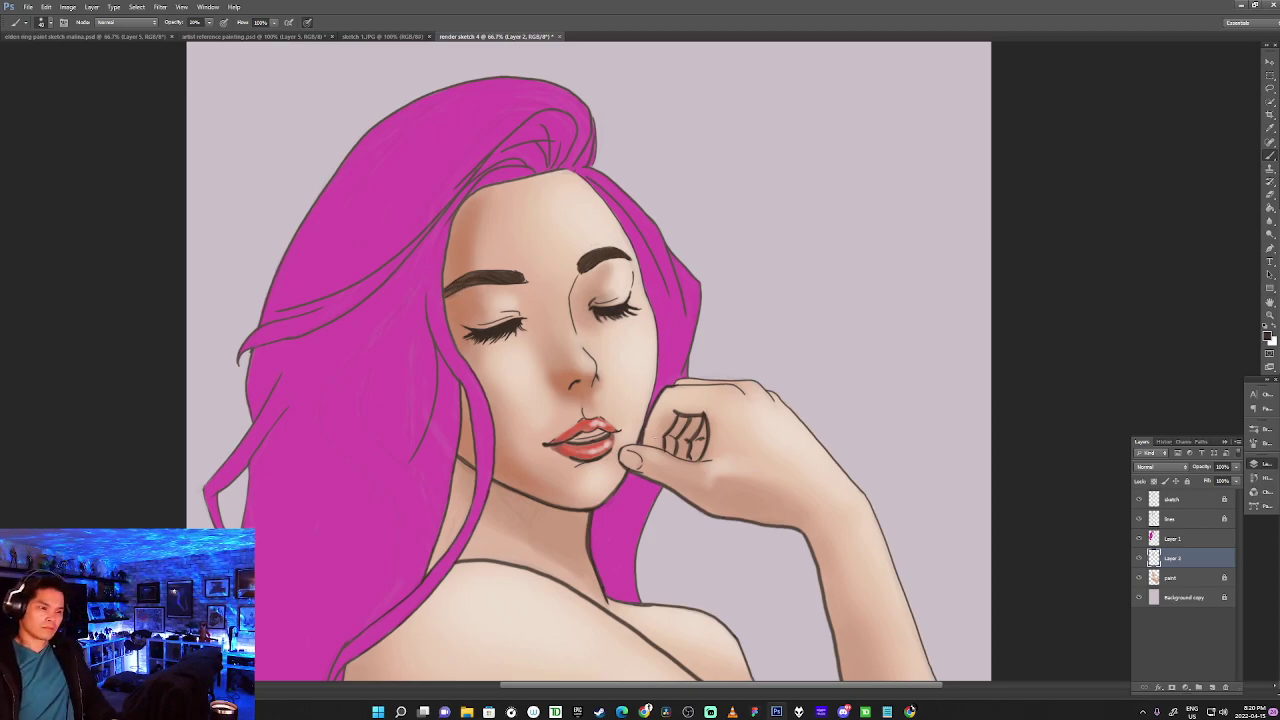
Sample a reddish-brown skin tone and shade the neck, the underside of the raised hand, and the forearm's inner edge.
{"action": "left_click", "coordinate": [506, 460], "text": "alt"}
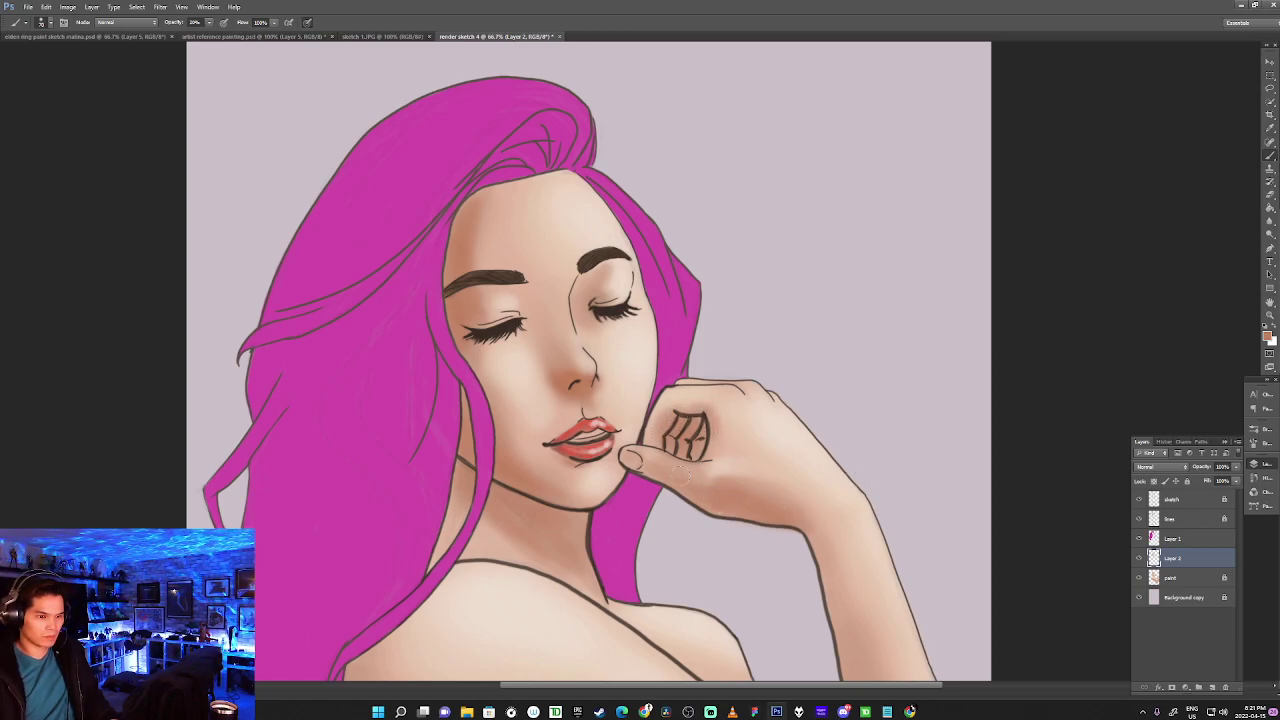
{"action": "left_click_drag", "start_coordinate": [754, 511], "coordinate": [650, 367]}
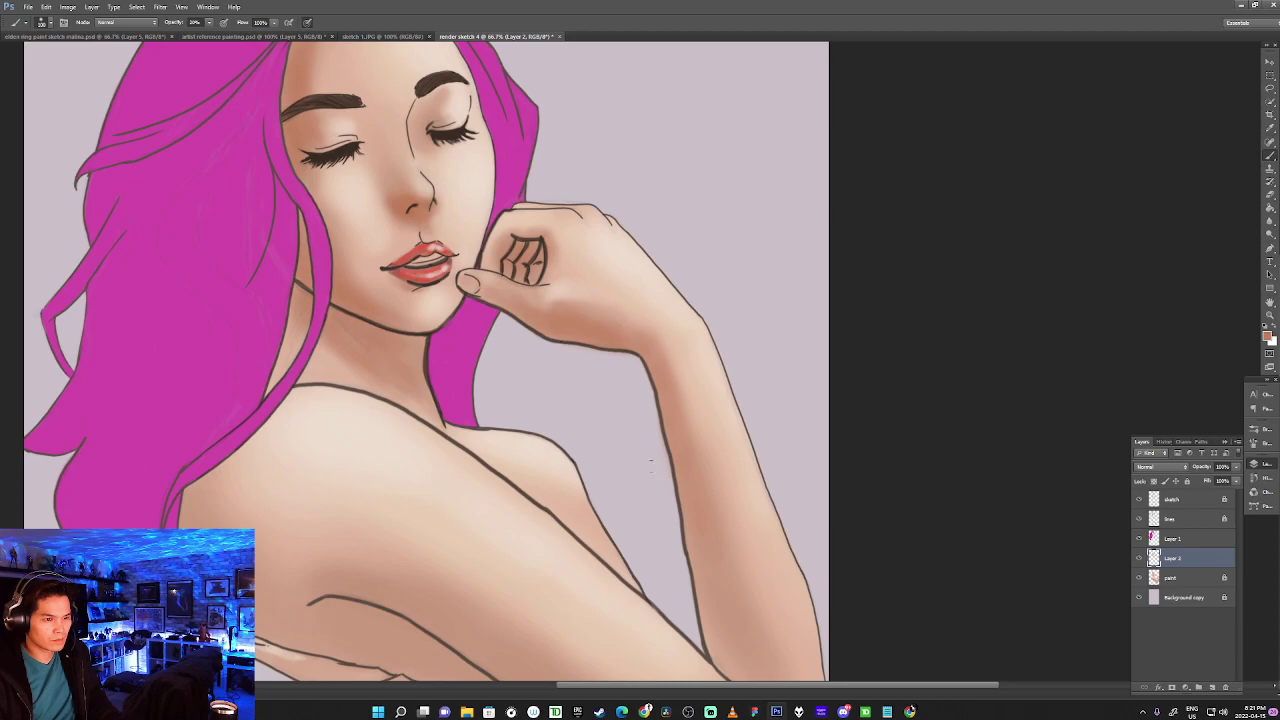
{"action": "mouse_move", "coordinate": [580, 330]}
{"action": "left_mouse_down"}
{"action": "mouse_move", "coordinate": [659, 403]}
{"action": "mouse_move", "coordinate": [662, 366]}
{"action": "mouse_move", "coordinate": [720, 572]}
{"action": "left_mouse_up"}
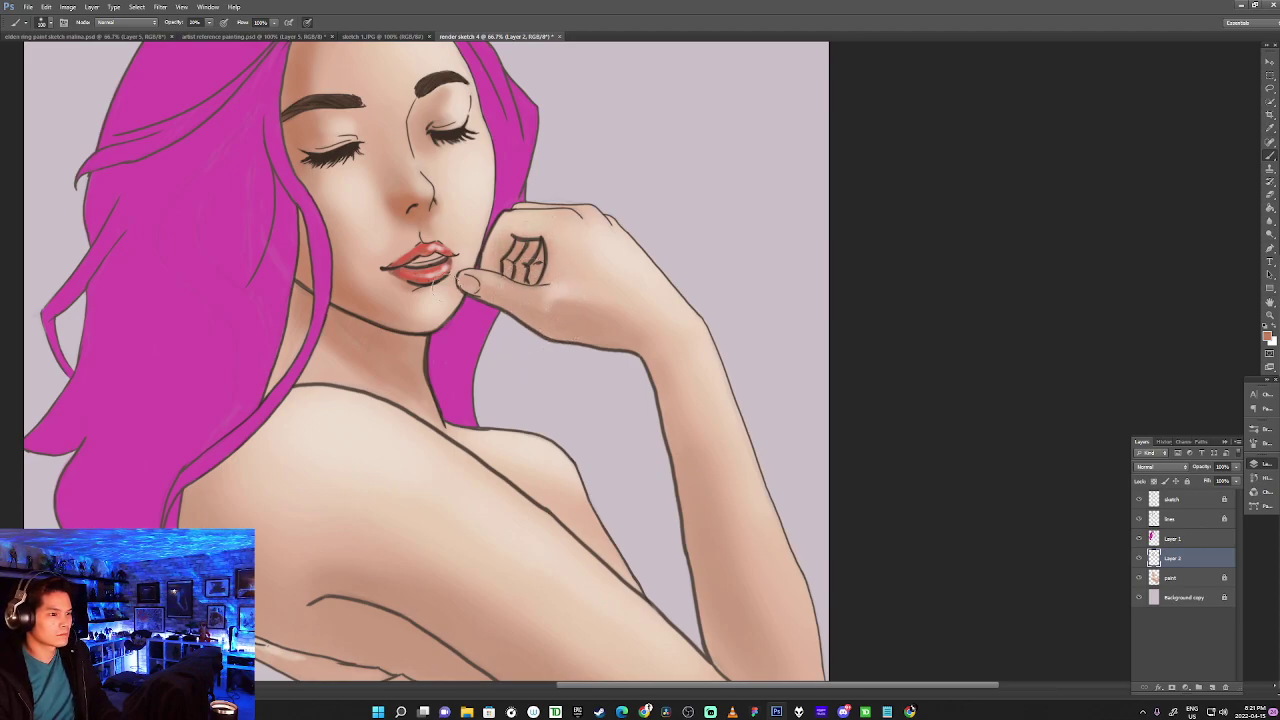
Compare the portrait with and without the painting on Layer 2.
{"action": "left_click", "coordinate": [1139, 558]}
{"action": "left_click", "coordinate": [1139, 558]}
{"action": "left_click", "coordinate": [1139, 558]}
{"action": "left_click", "coordinate": [1139, 558]}
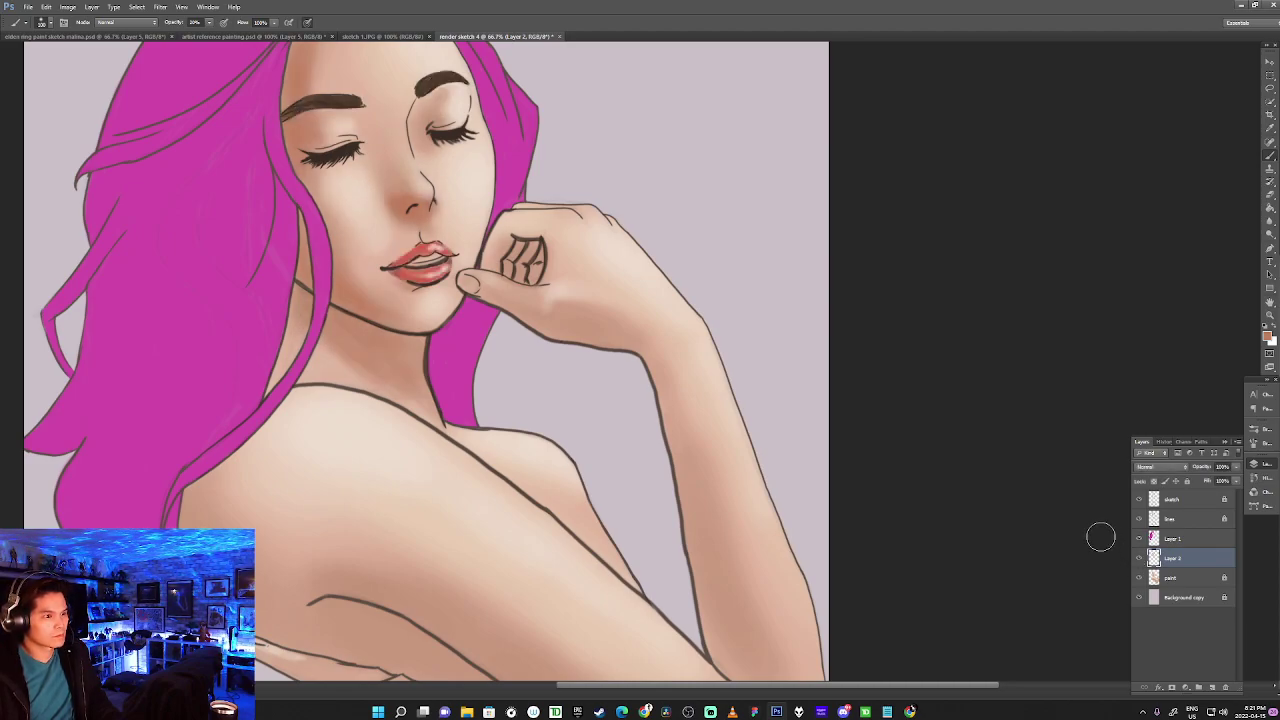
Hide the sketch layer and save the painting in Photoshop format as render sketch 4.
{"action": "key", "text": "ctrl+minus"}
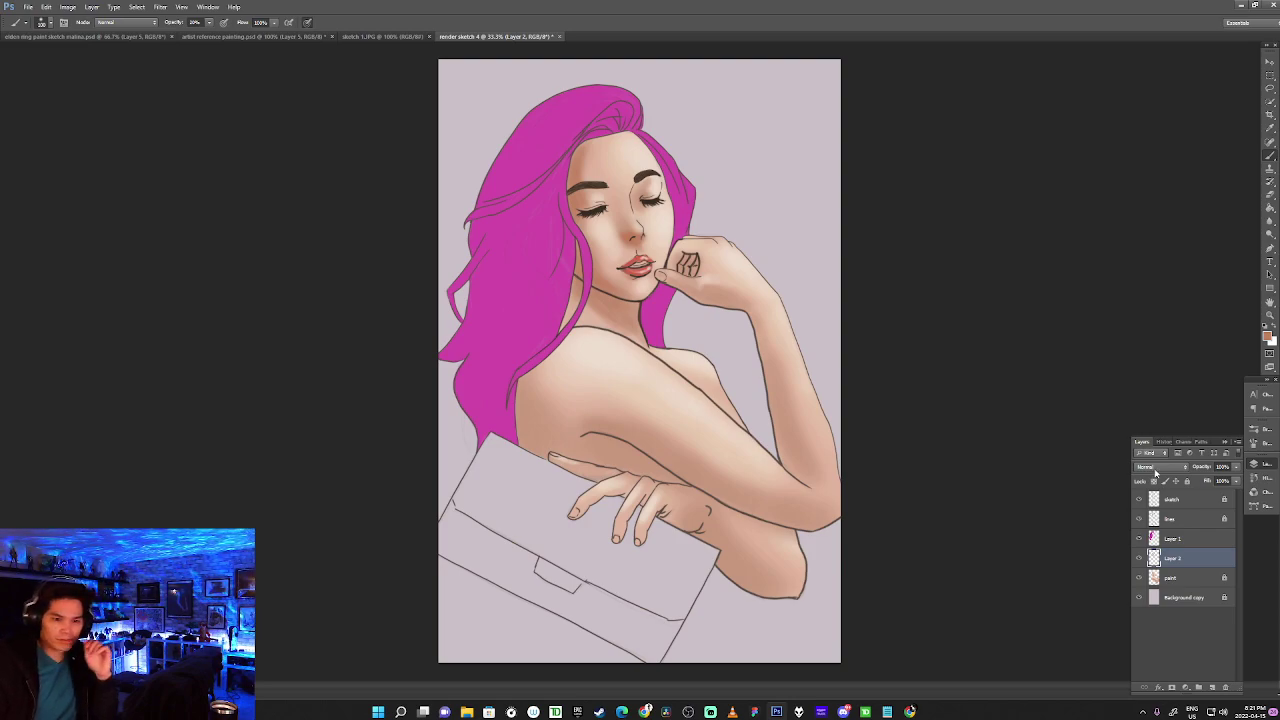
{"action": "left_click", "coordinate": [1140, 498]}
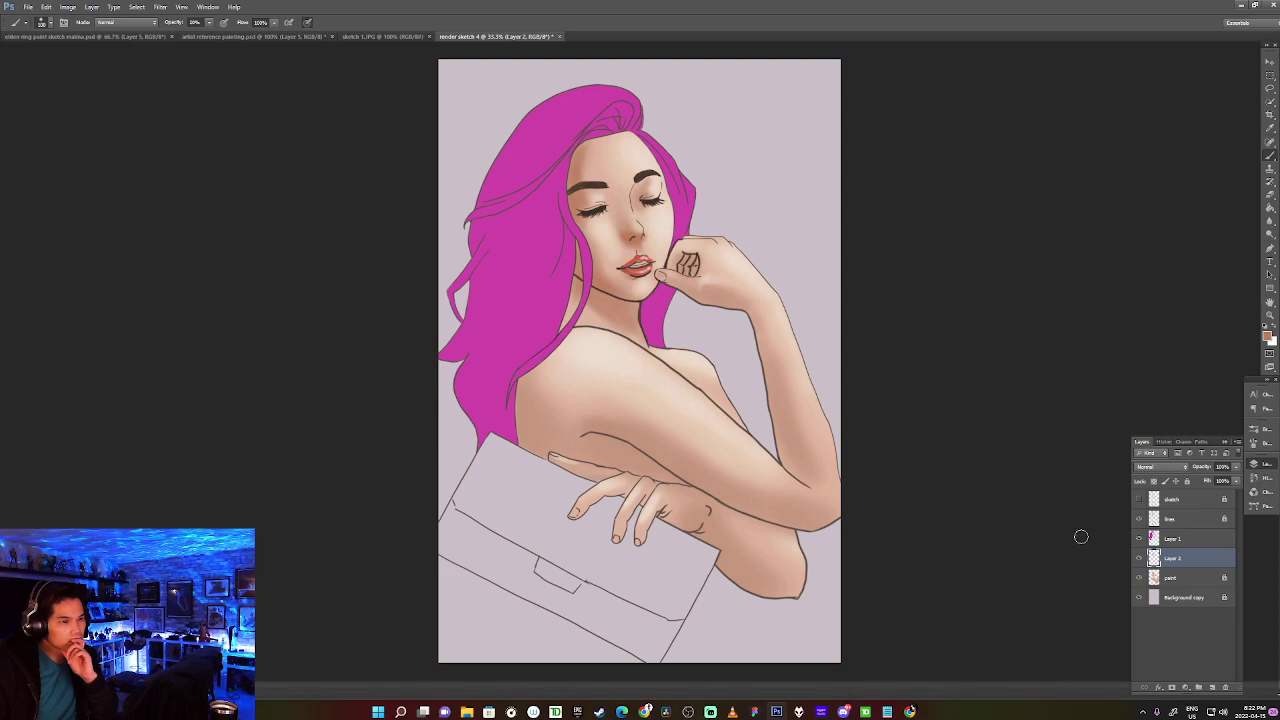
{"action": "key", "text": "ctrl+s"}
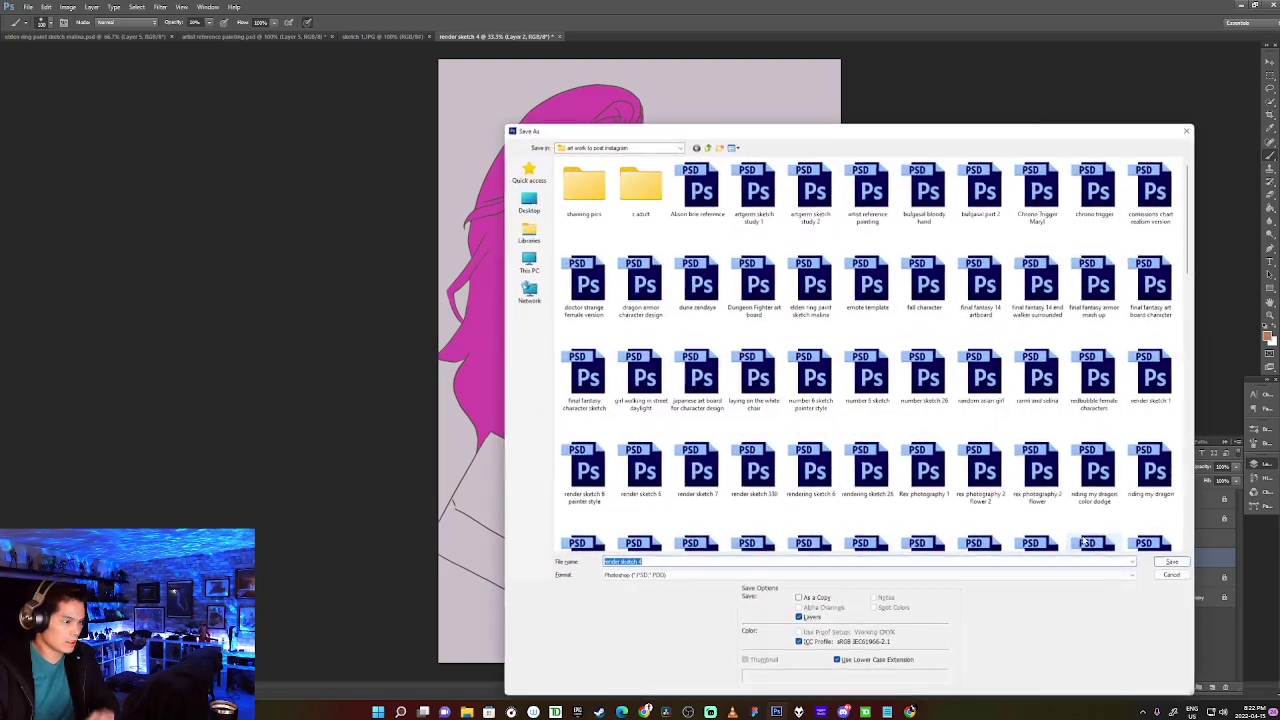
{"action": "left_click", "coordinate": [1168, 563]}
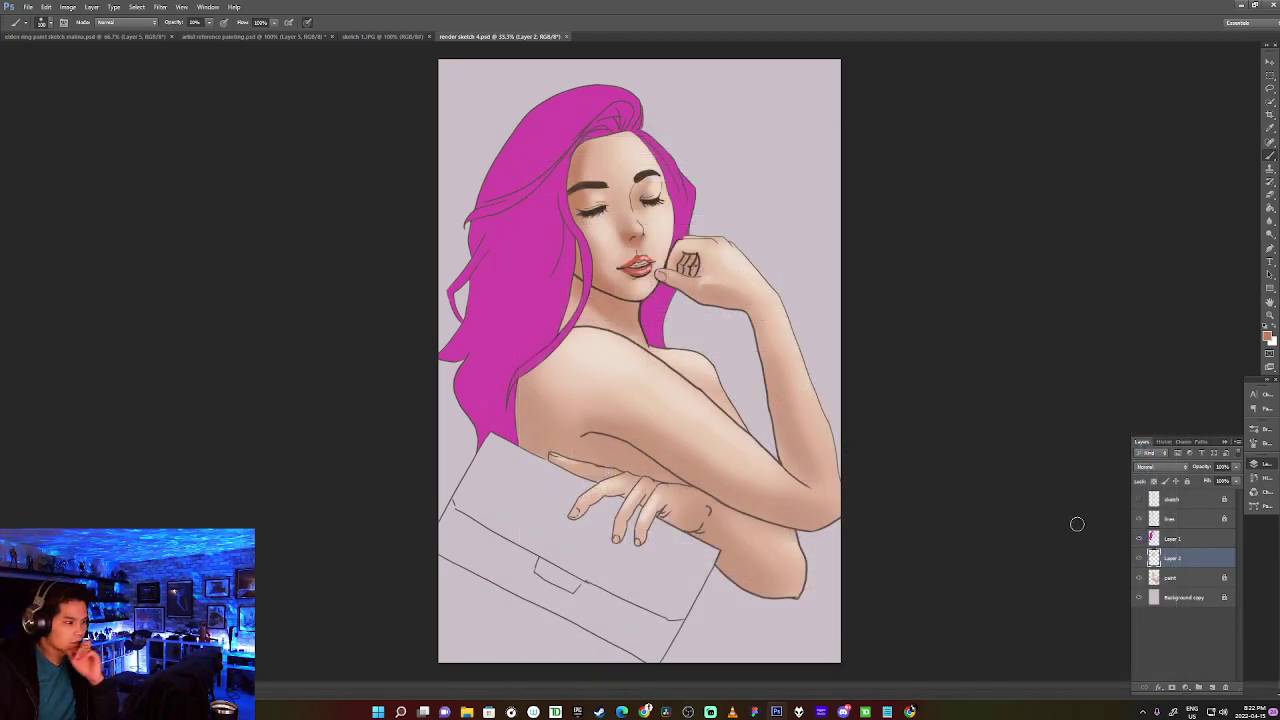